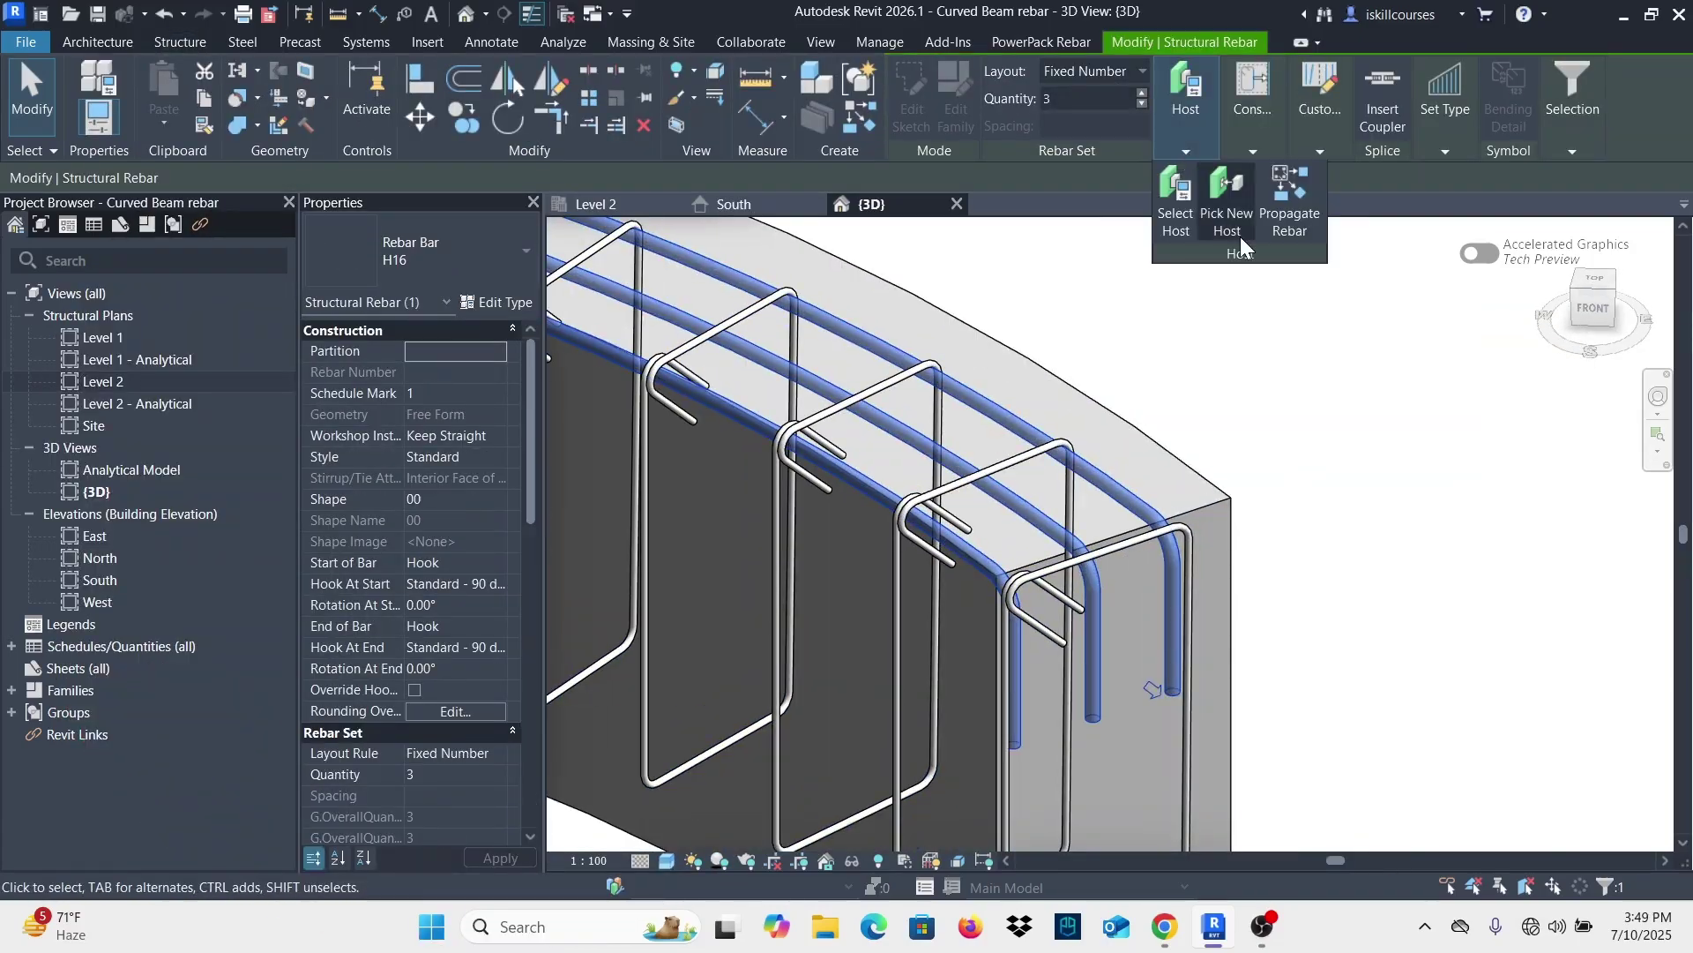
Begin copying the rebar set to another face, with its layout set to a fixed number.
click(1288, 204)
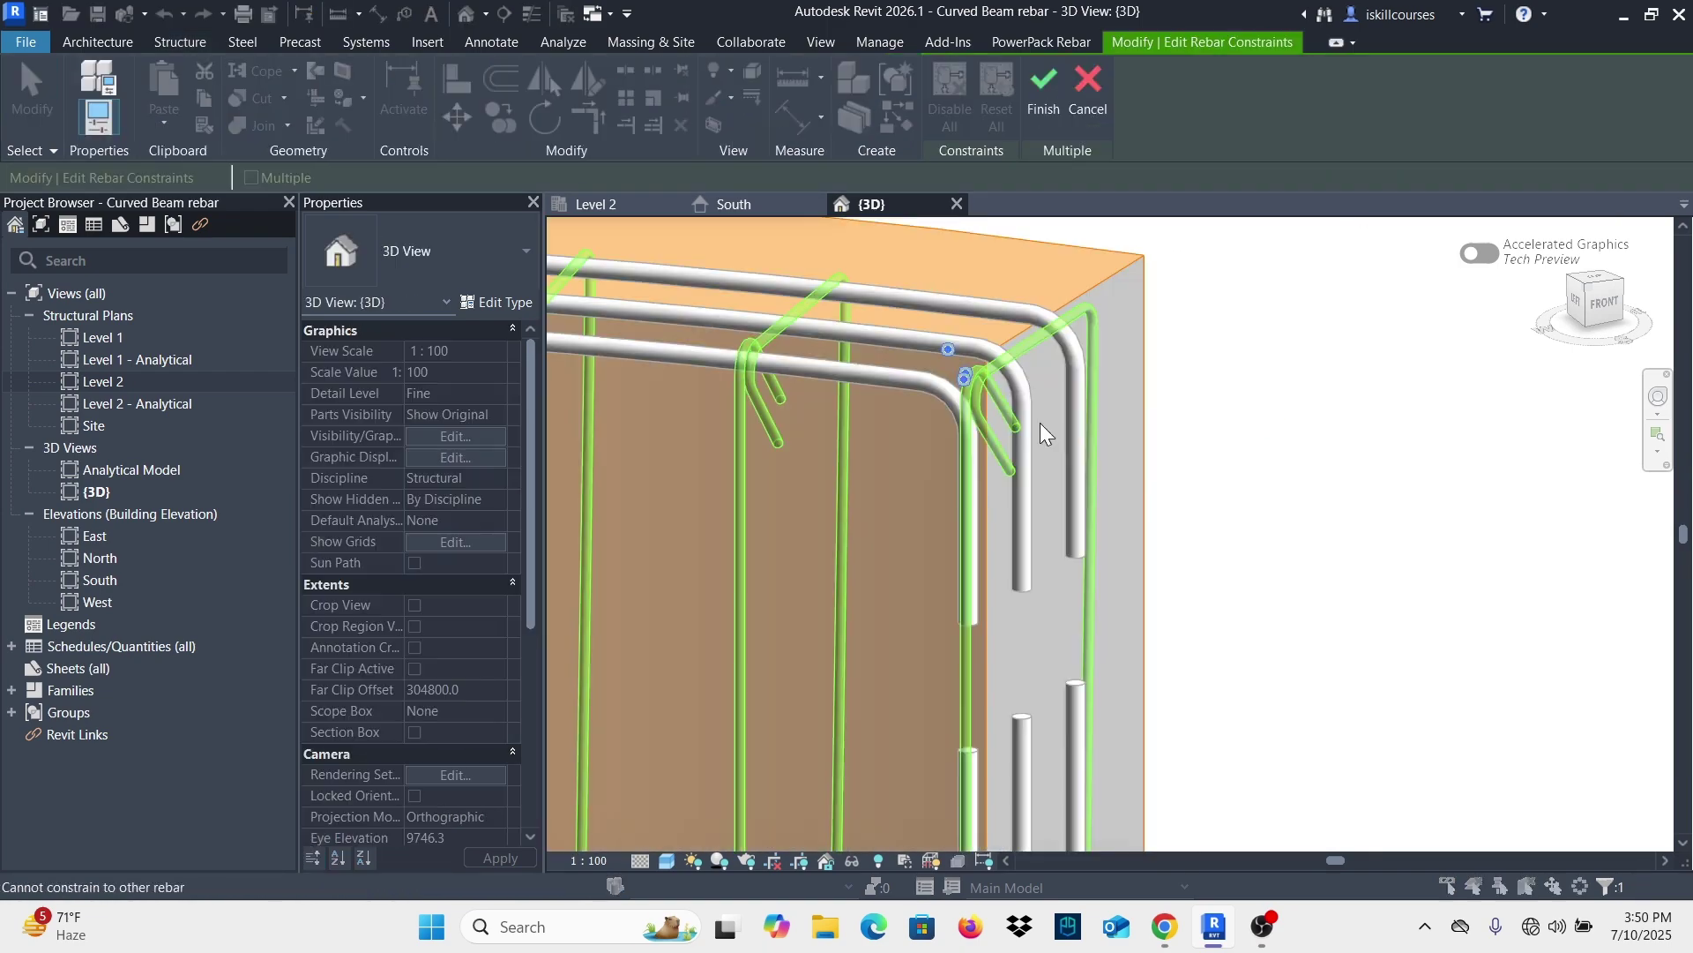
scroll(918, 397, up, 3)
scroll(866, 303, down, 3)
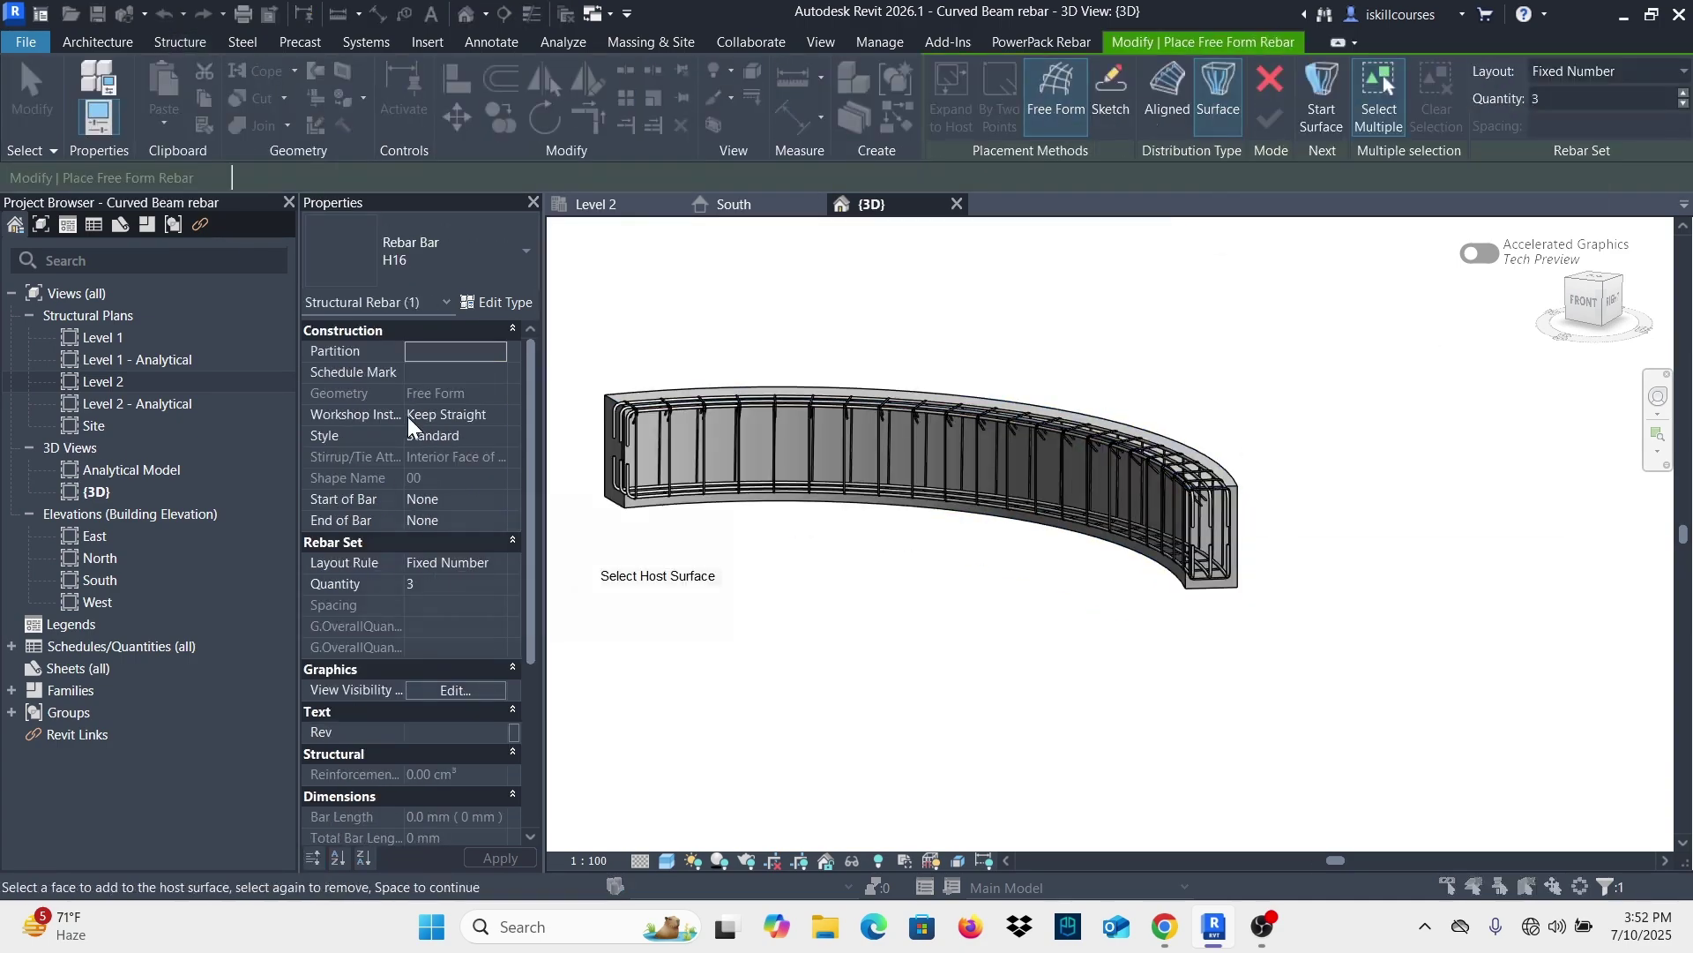
click(1607, 70)
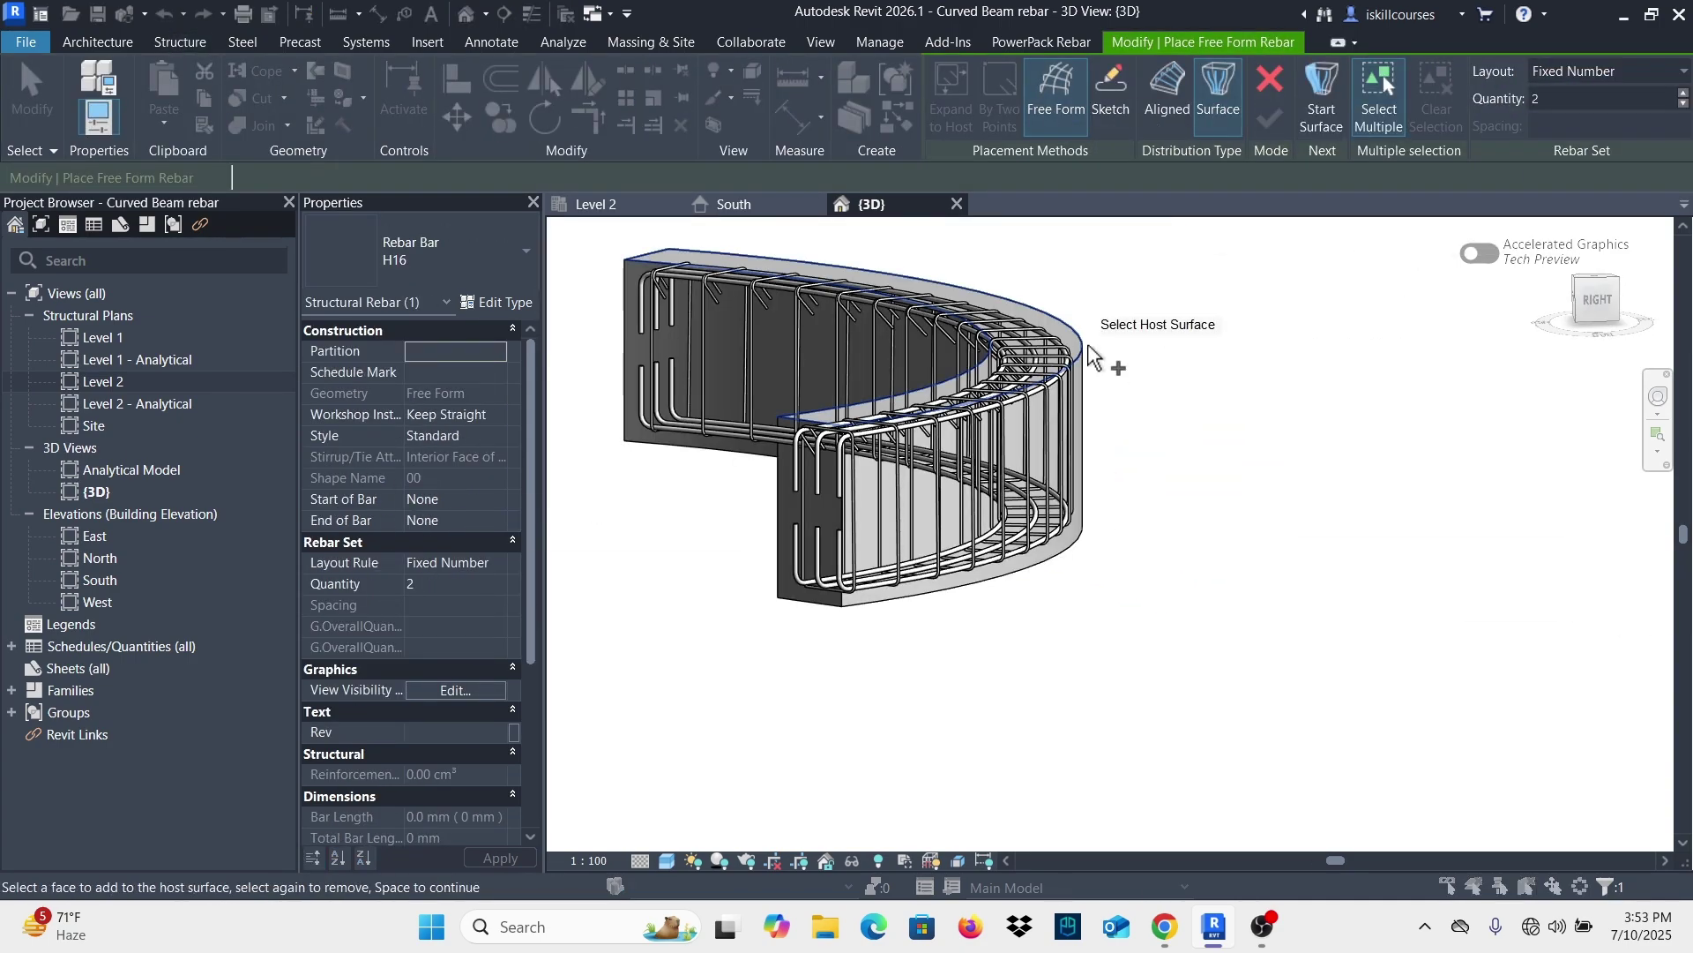
Orbit the 3D view to inspect the reinforced beams from the right.
shift+middle_drag(1146, 529, 1220, 548)
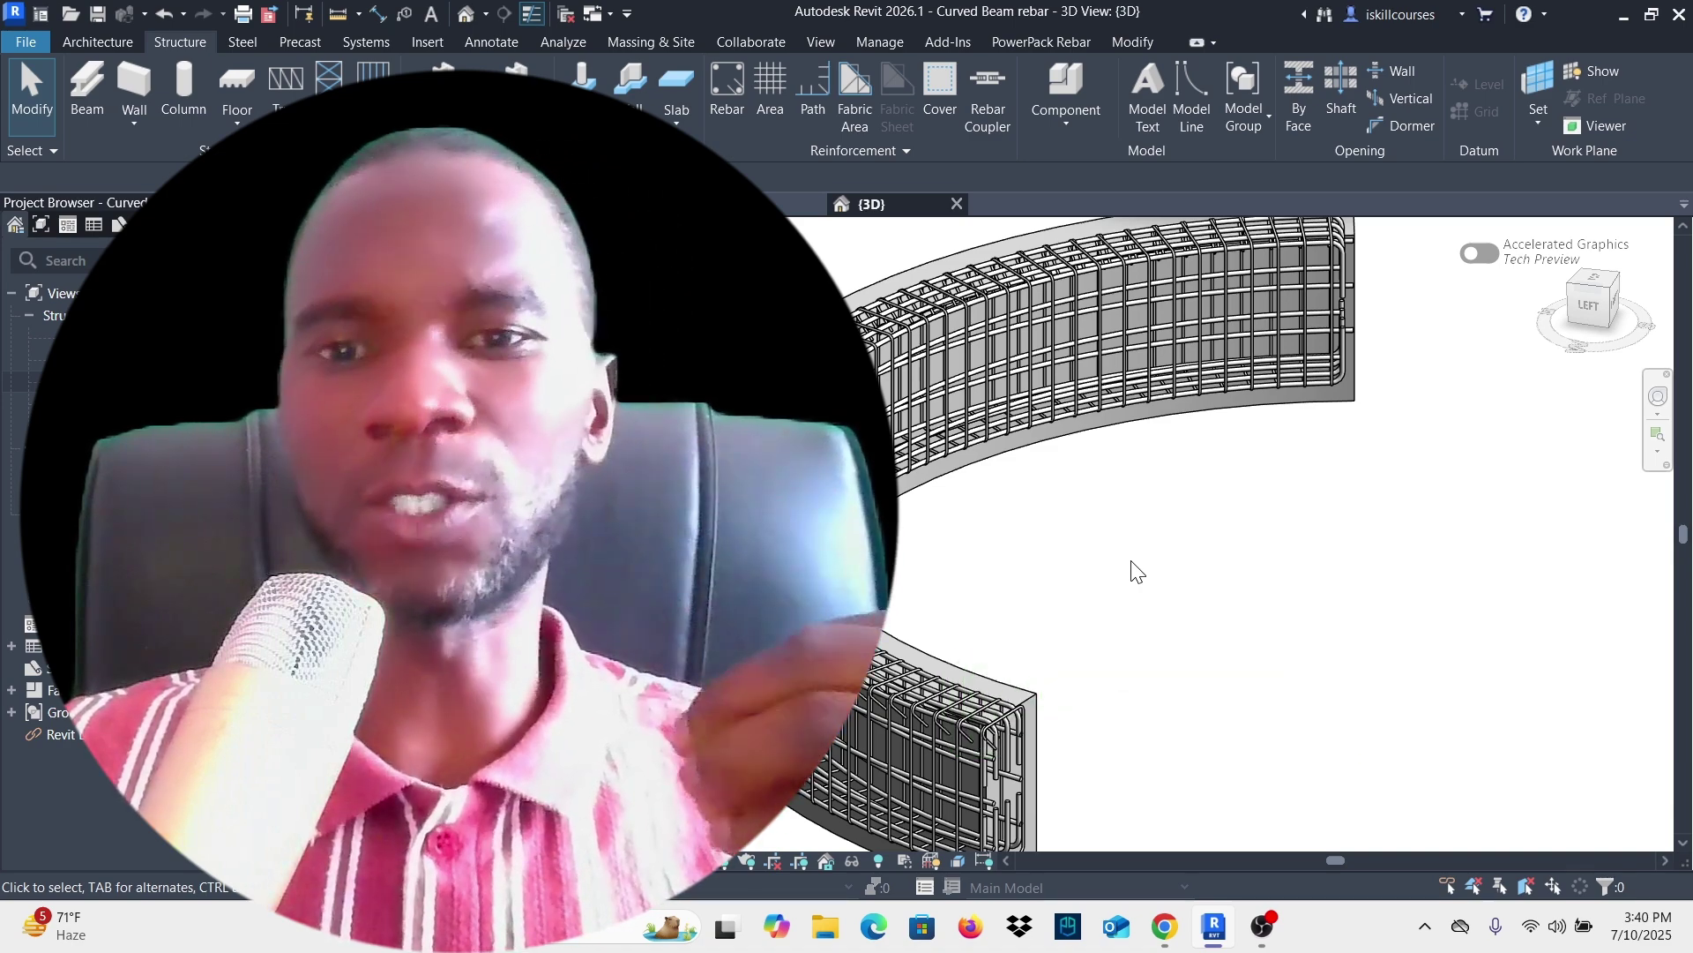
scroll(1682, 319, down, 10)
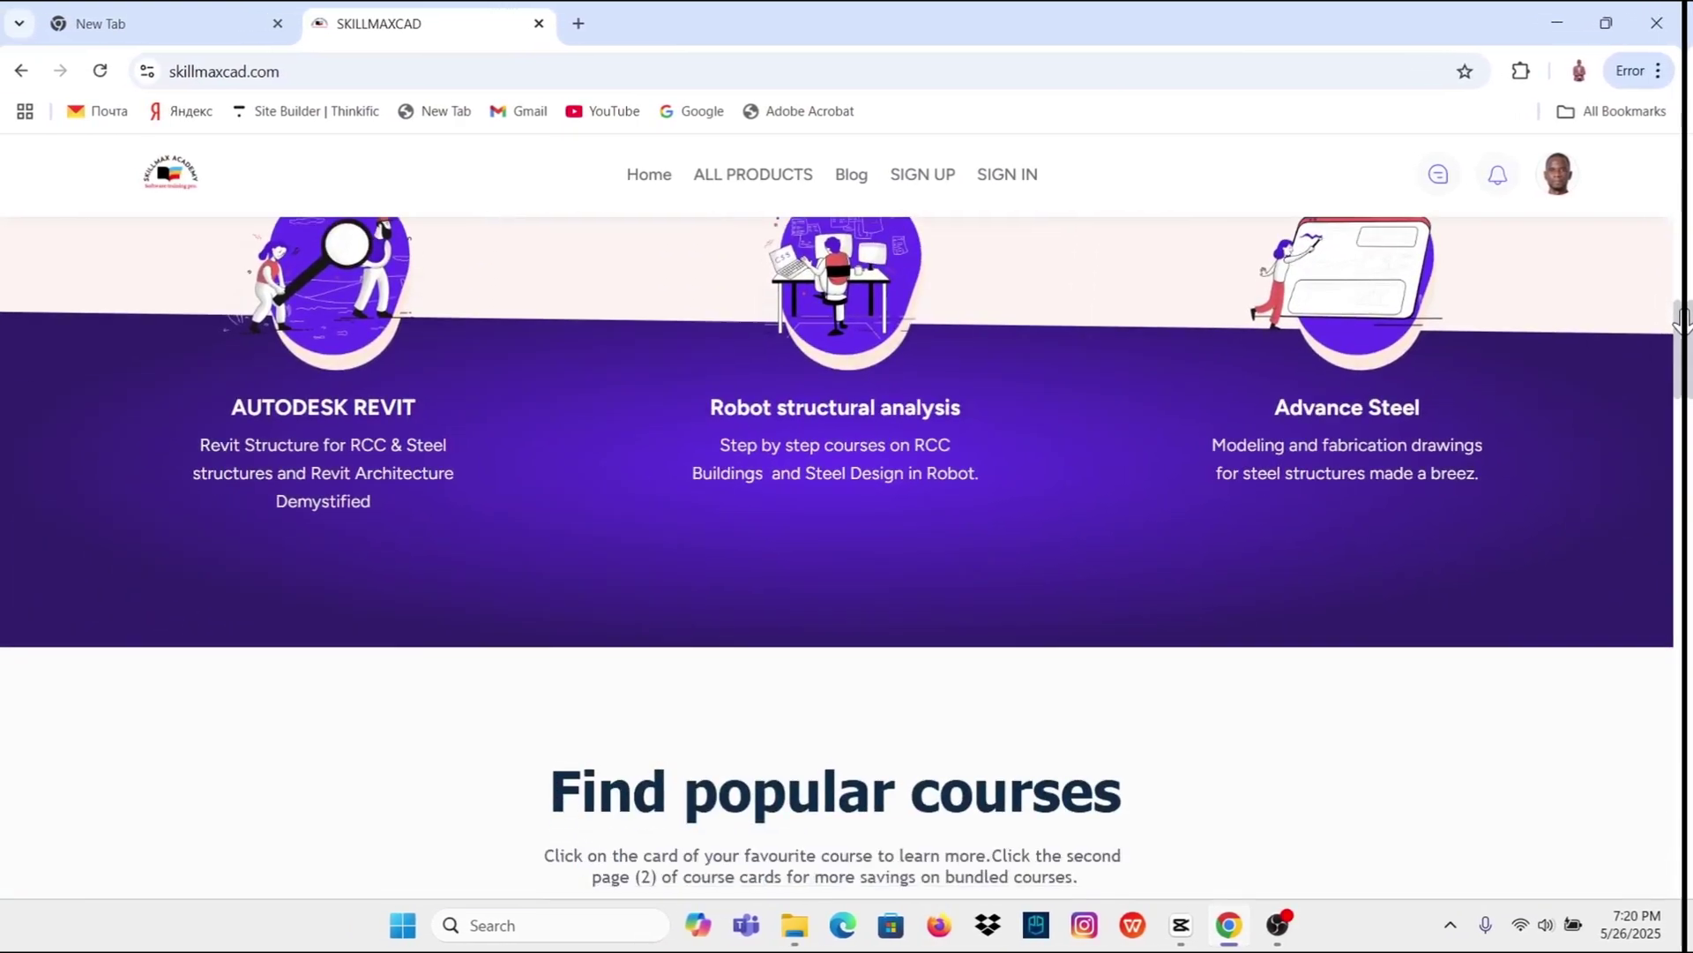
drag(1682, 319, 1686, 535)
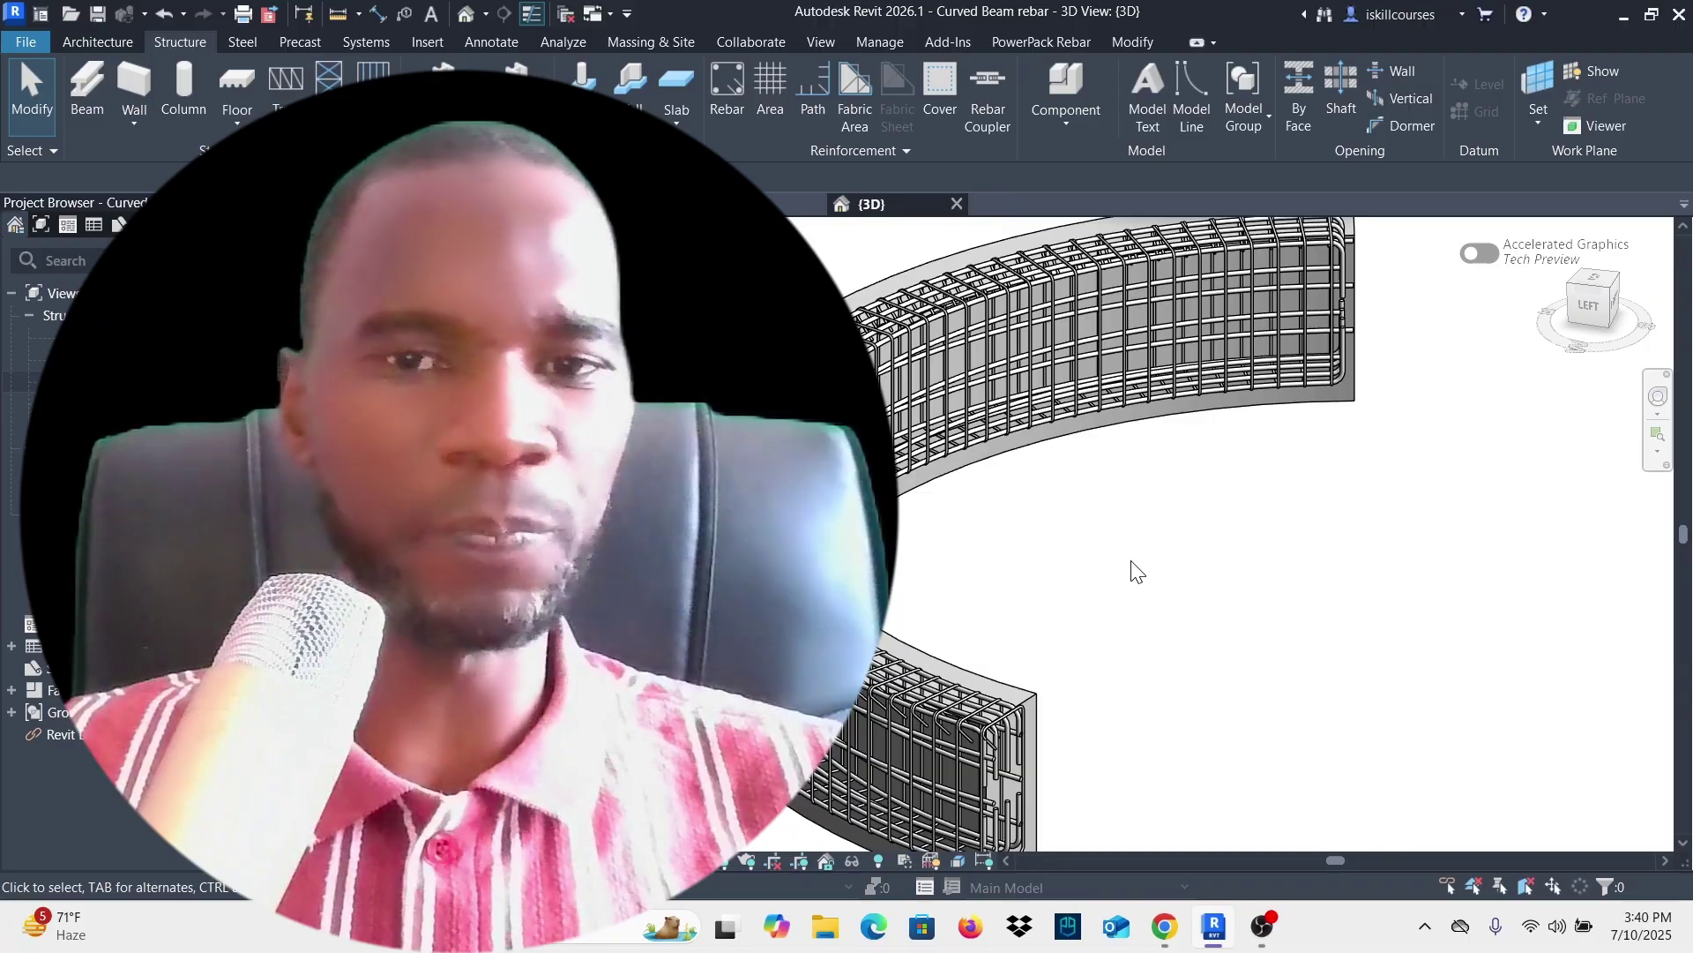
shift+middle_drag(1130, 571, 1102, 529)
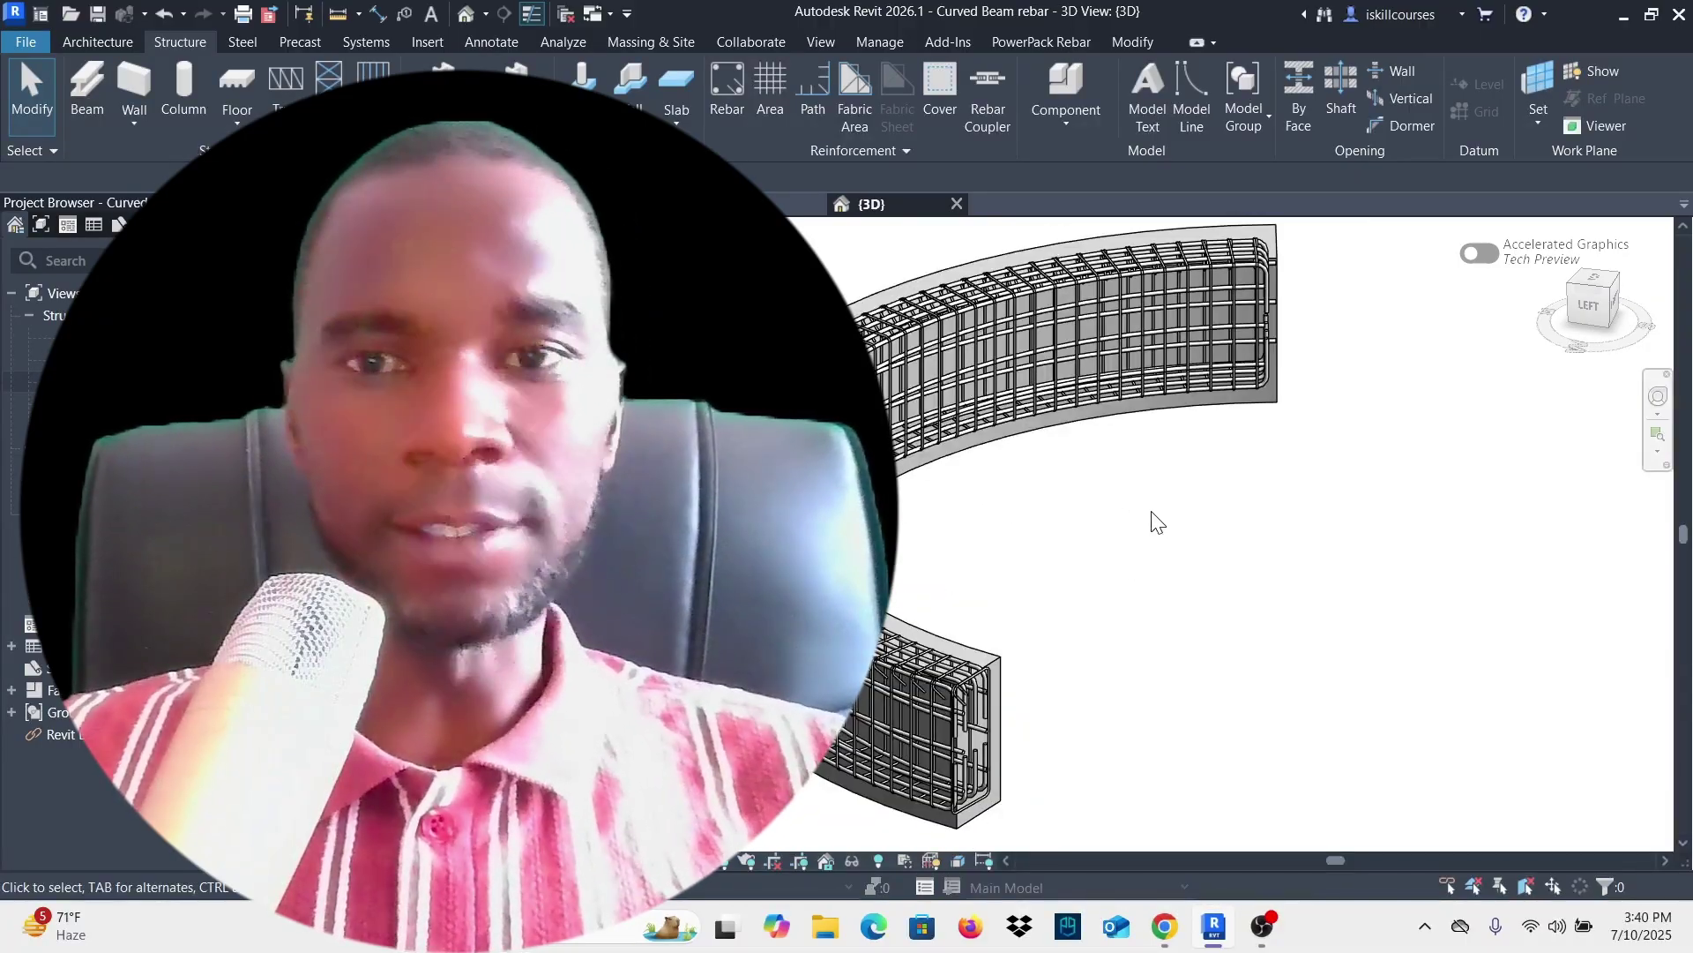
mouse_move(1179, 495)
shift+middle_down()
mouse_move(1123, 480)
mouse_move(1168, 512)
shift+middle_up()
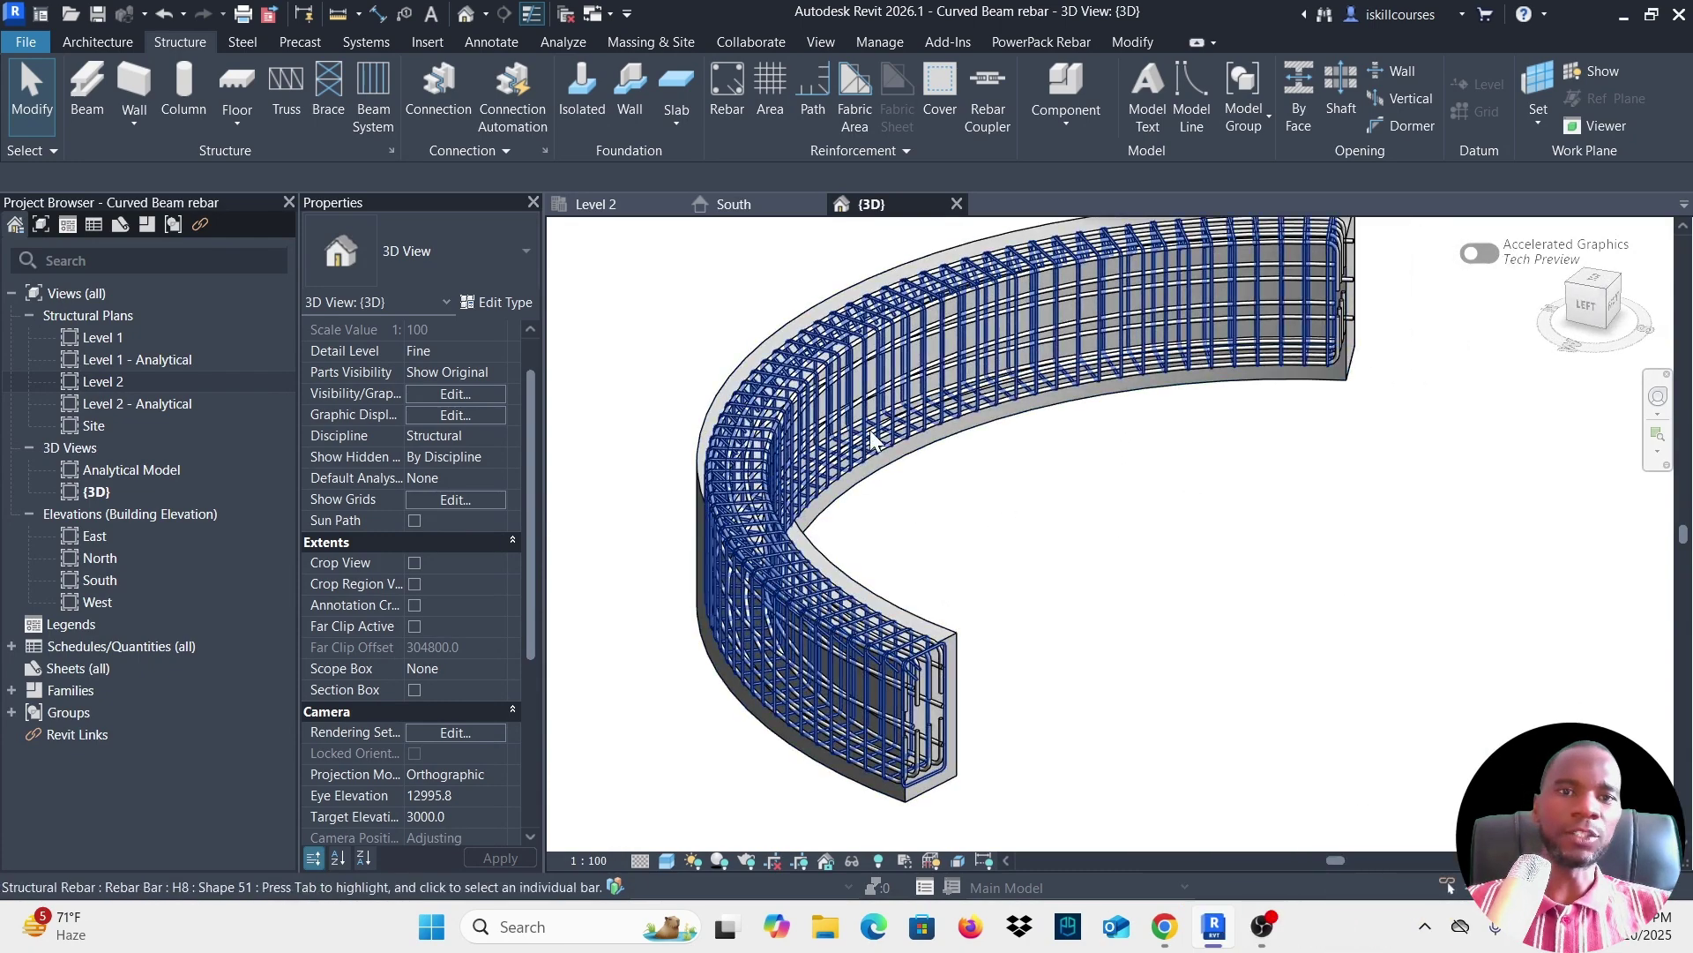
Switch to the Level 2 structural plan and zoom to fit the arc beam.
click(623, 214)
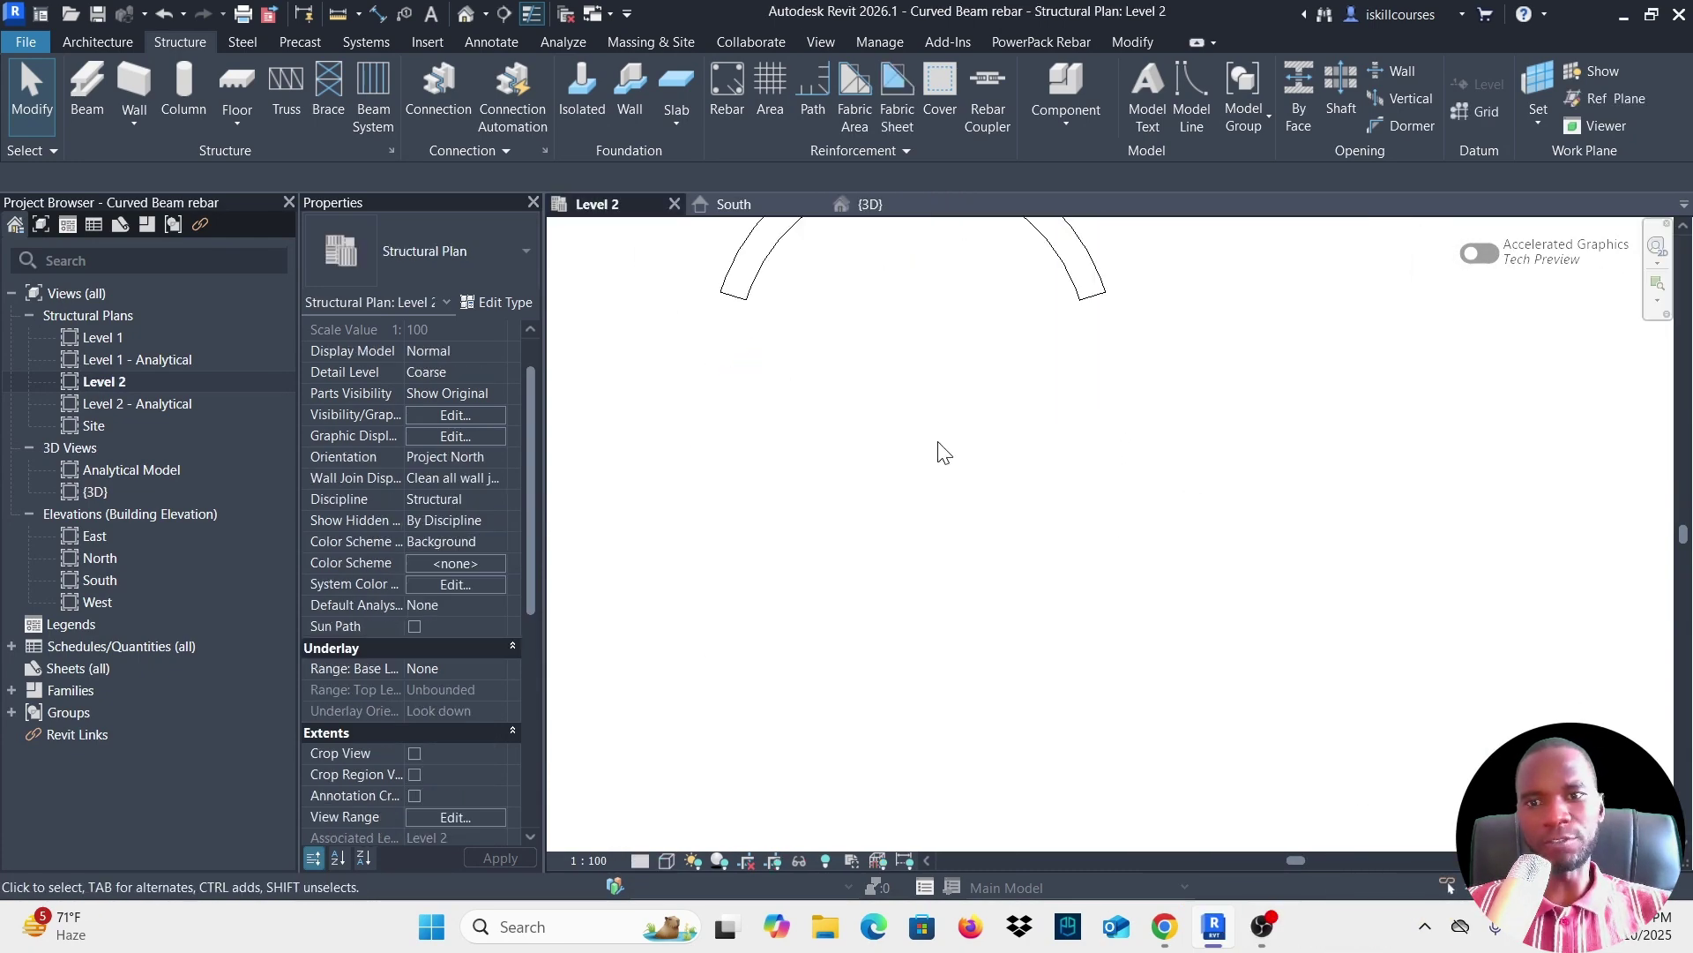
scroll(1021, 341, down, 3)
scroll(1014, 353, up, 4)
scroll(1010, 353, down, 2)
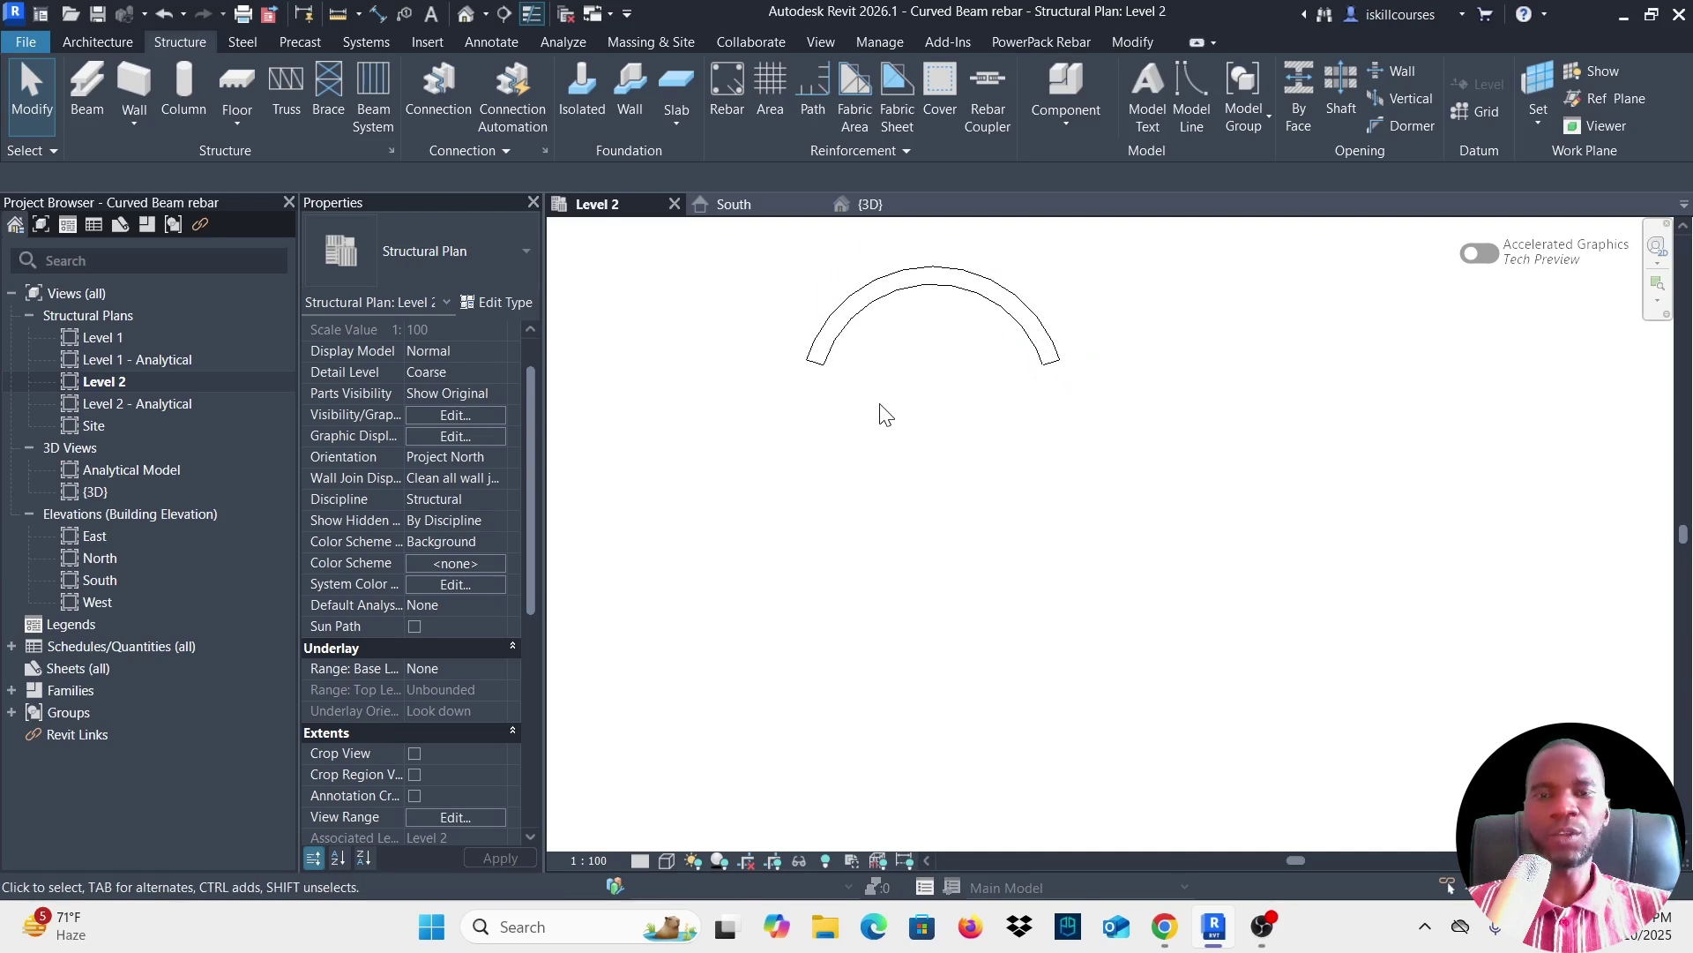
scroll(882, 409, up, 1)
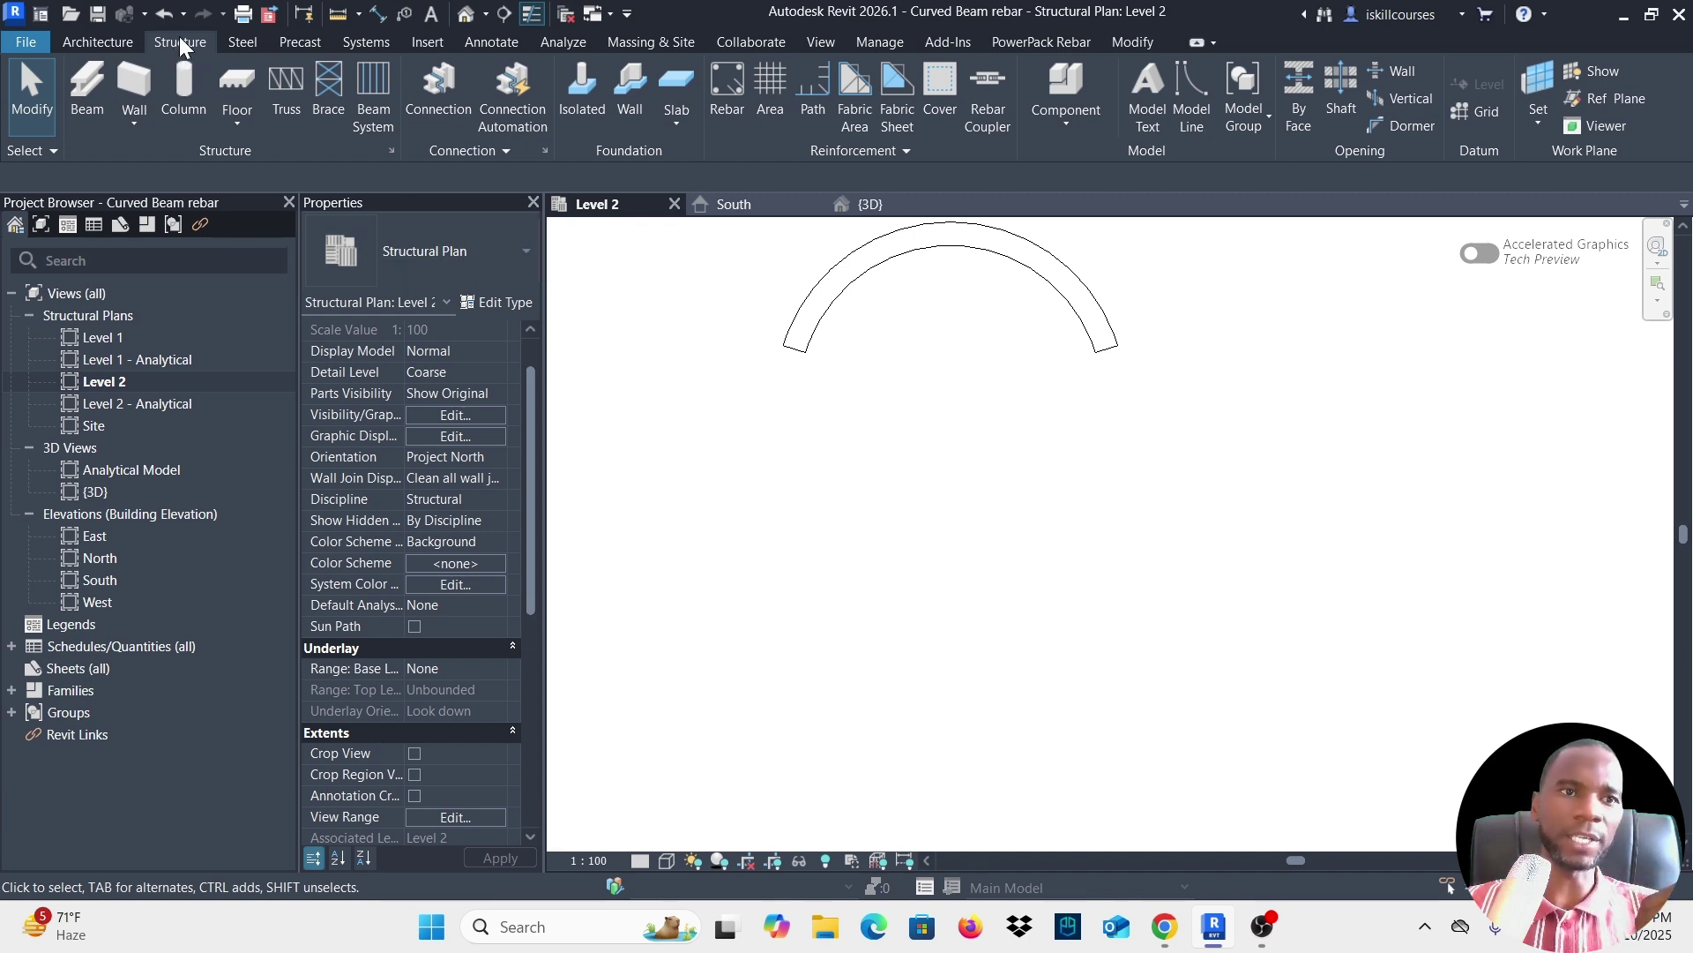
Draw a Concrete-Rectangular 300 x 600mm beam as a start-end-radius arc with radius 2500.
click(83, 87)
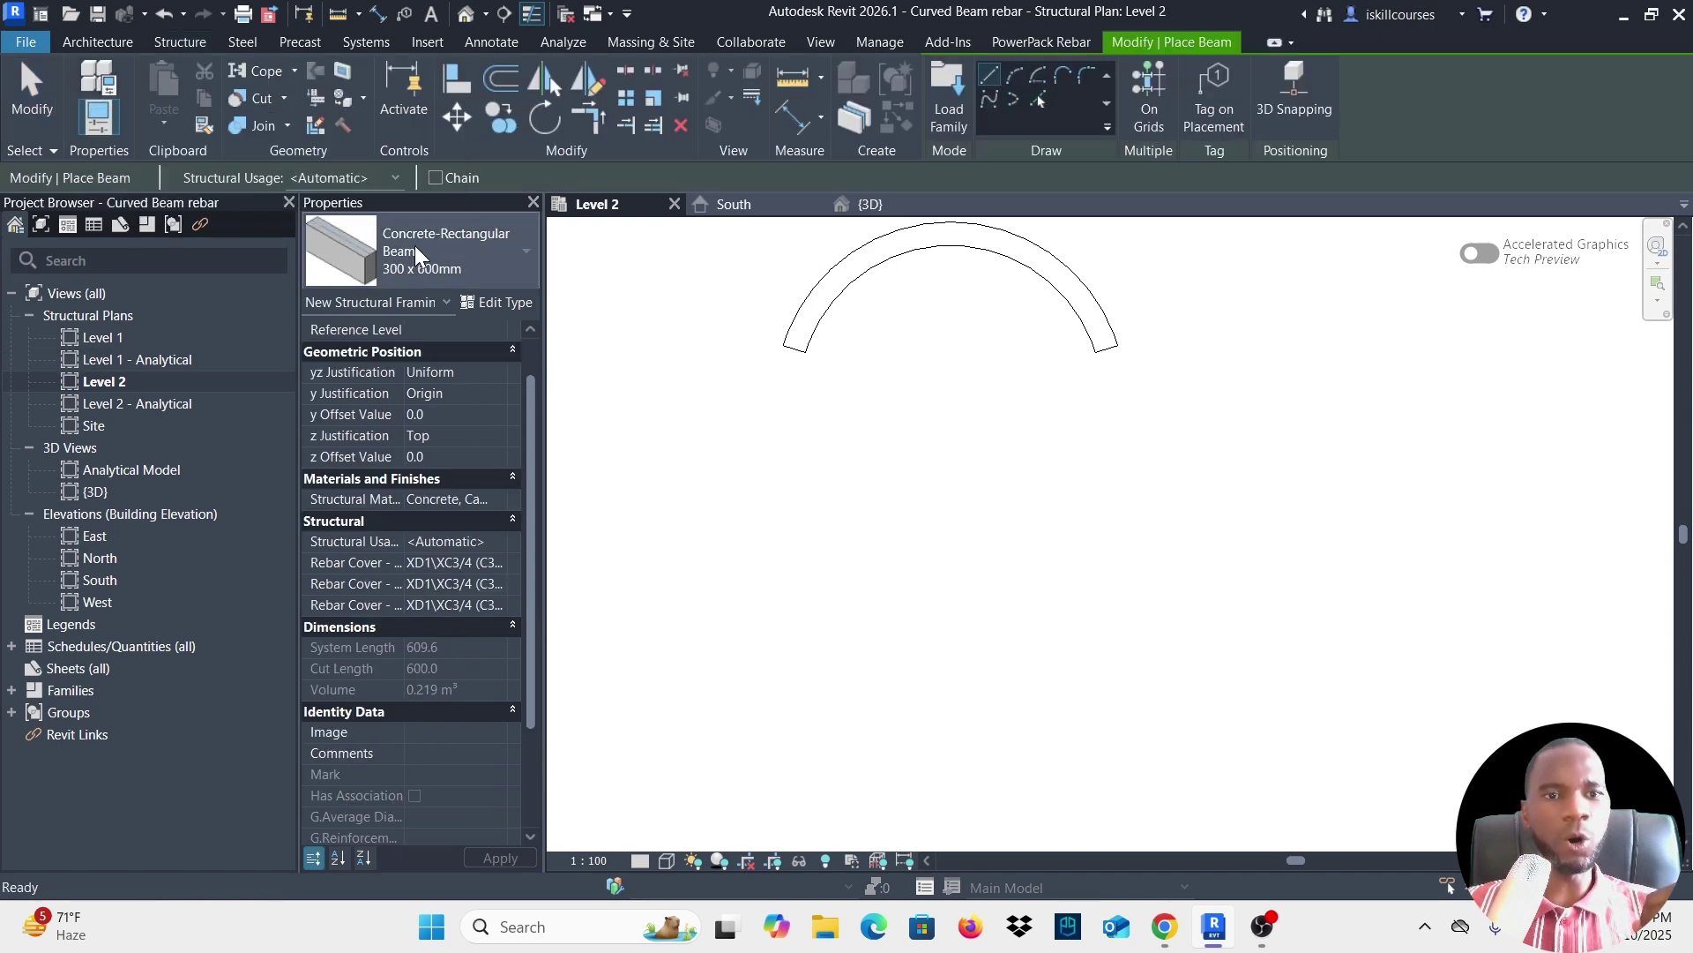
click(494, 256)
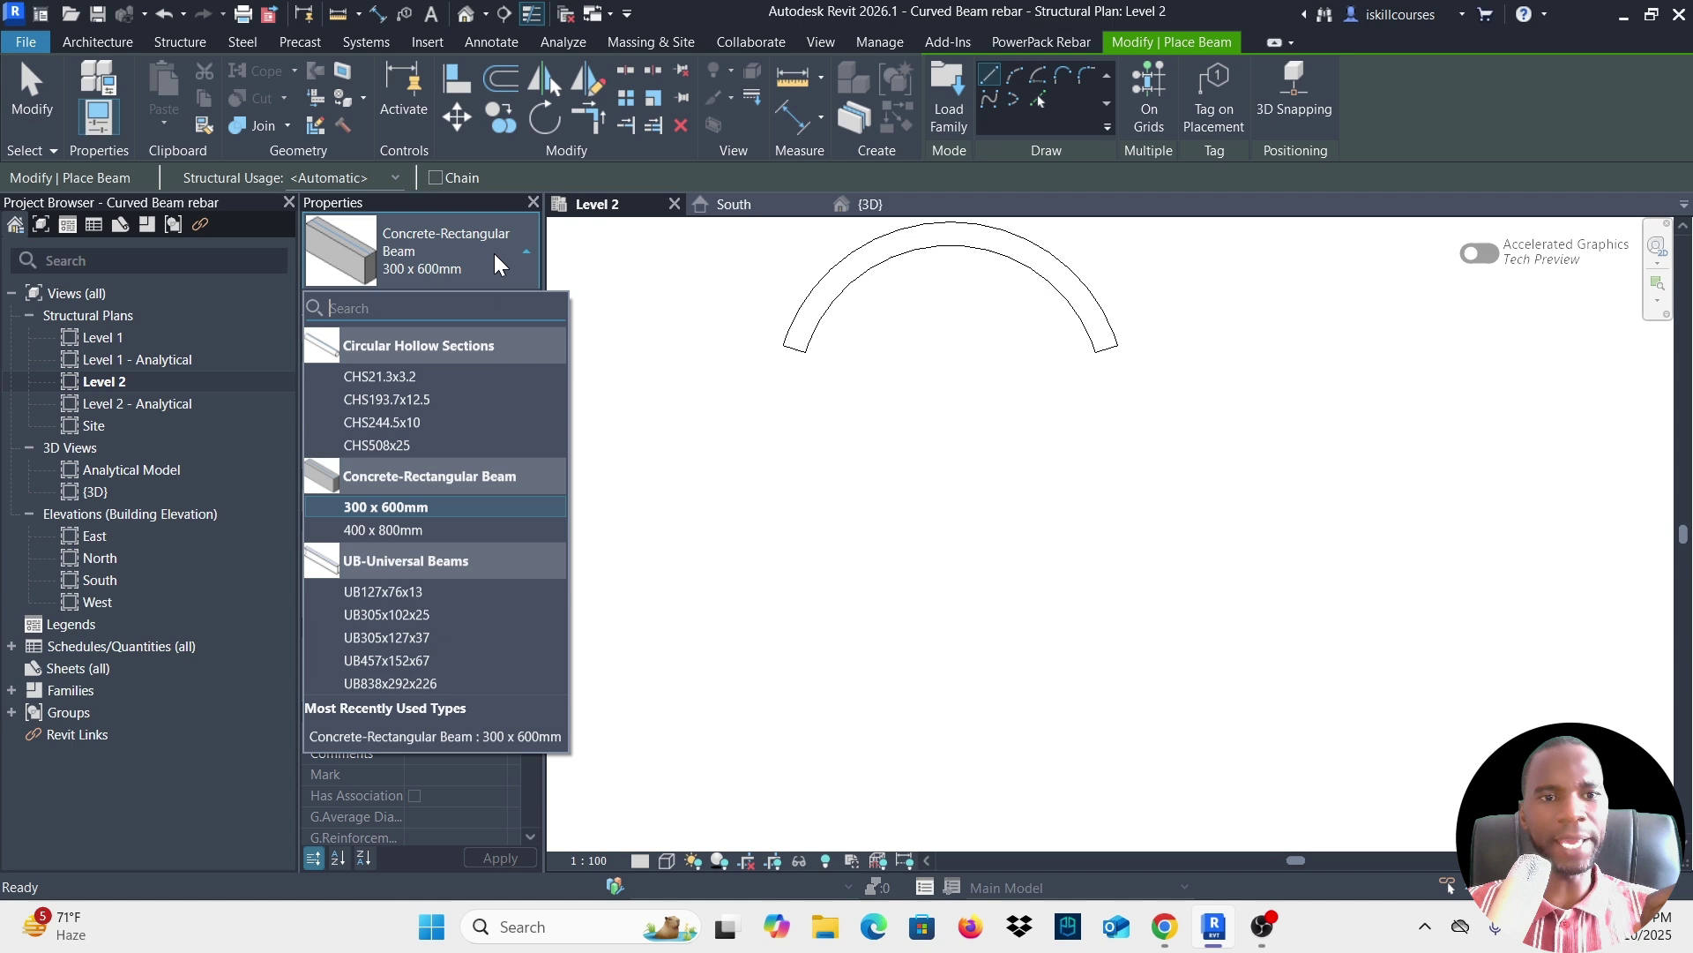
click(383, 506)
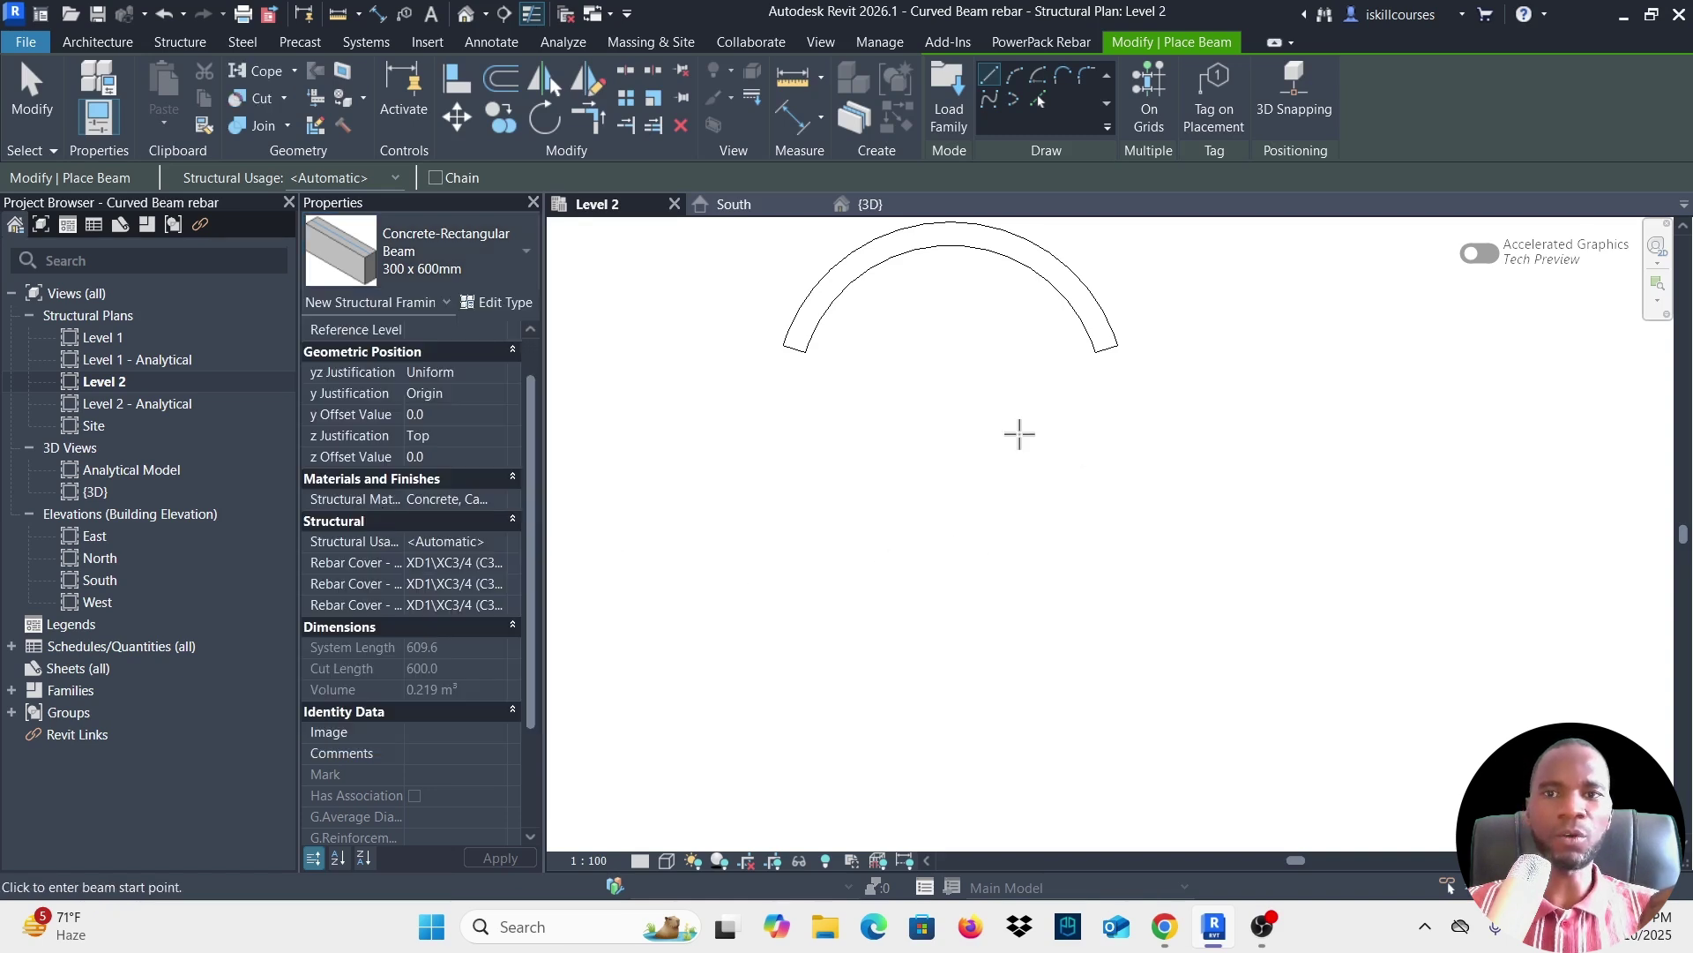
scroll(1005, 443, down, 2)
scroll(969, 402, up, 2)
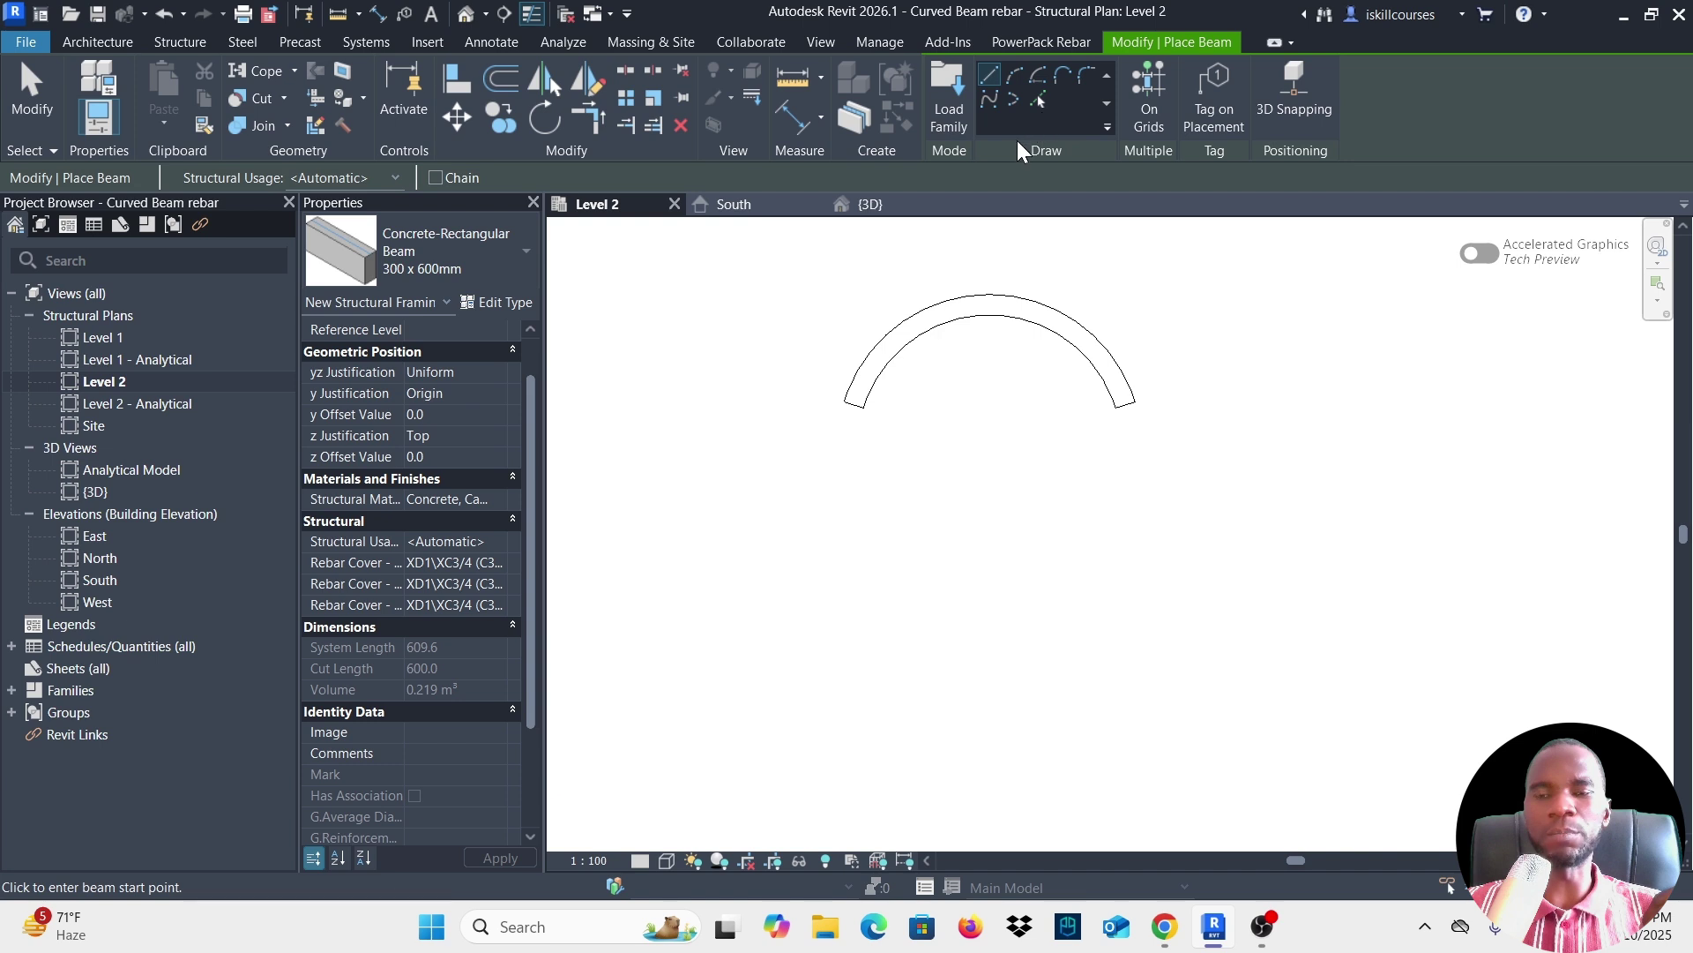
click(1015, 74)
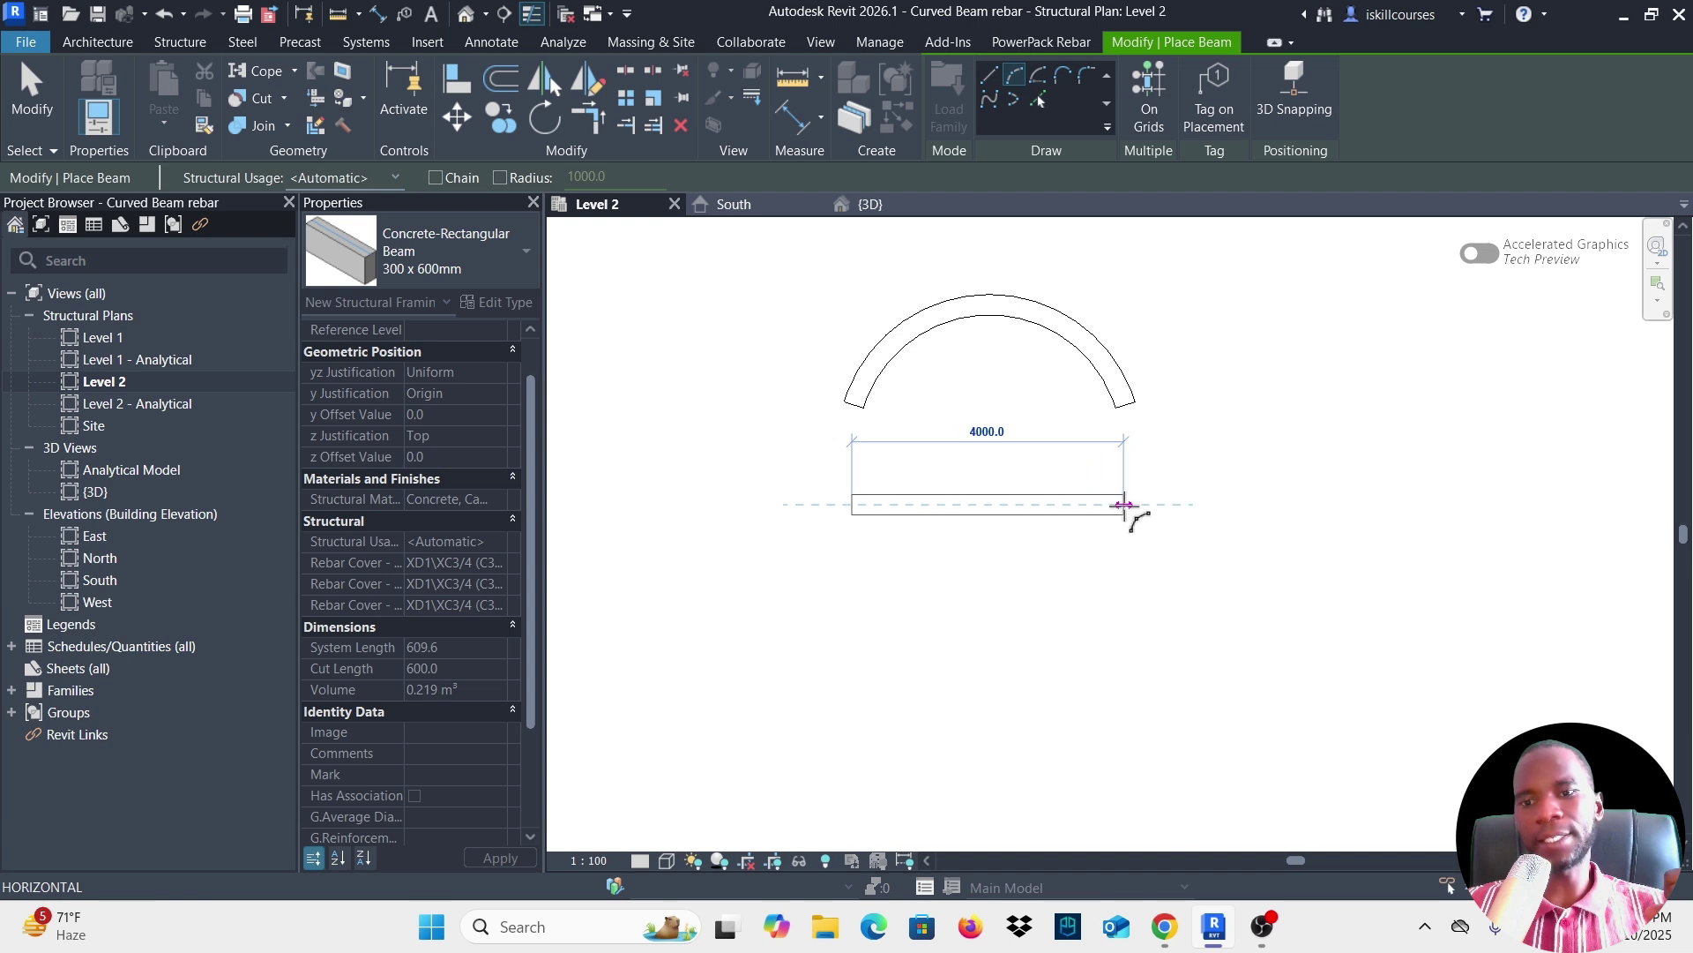
click(1124, 505)
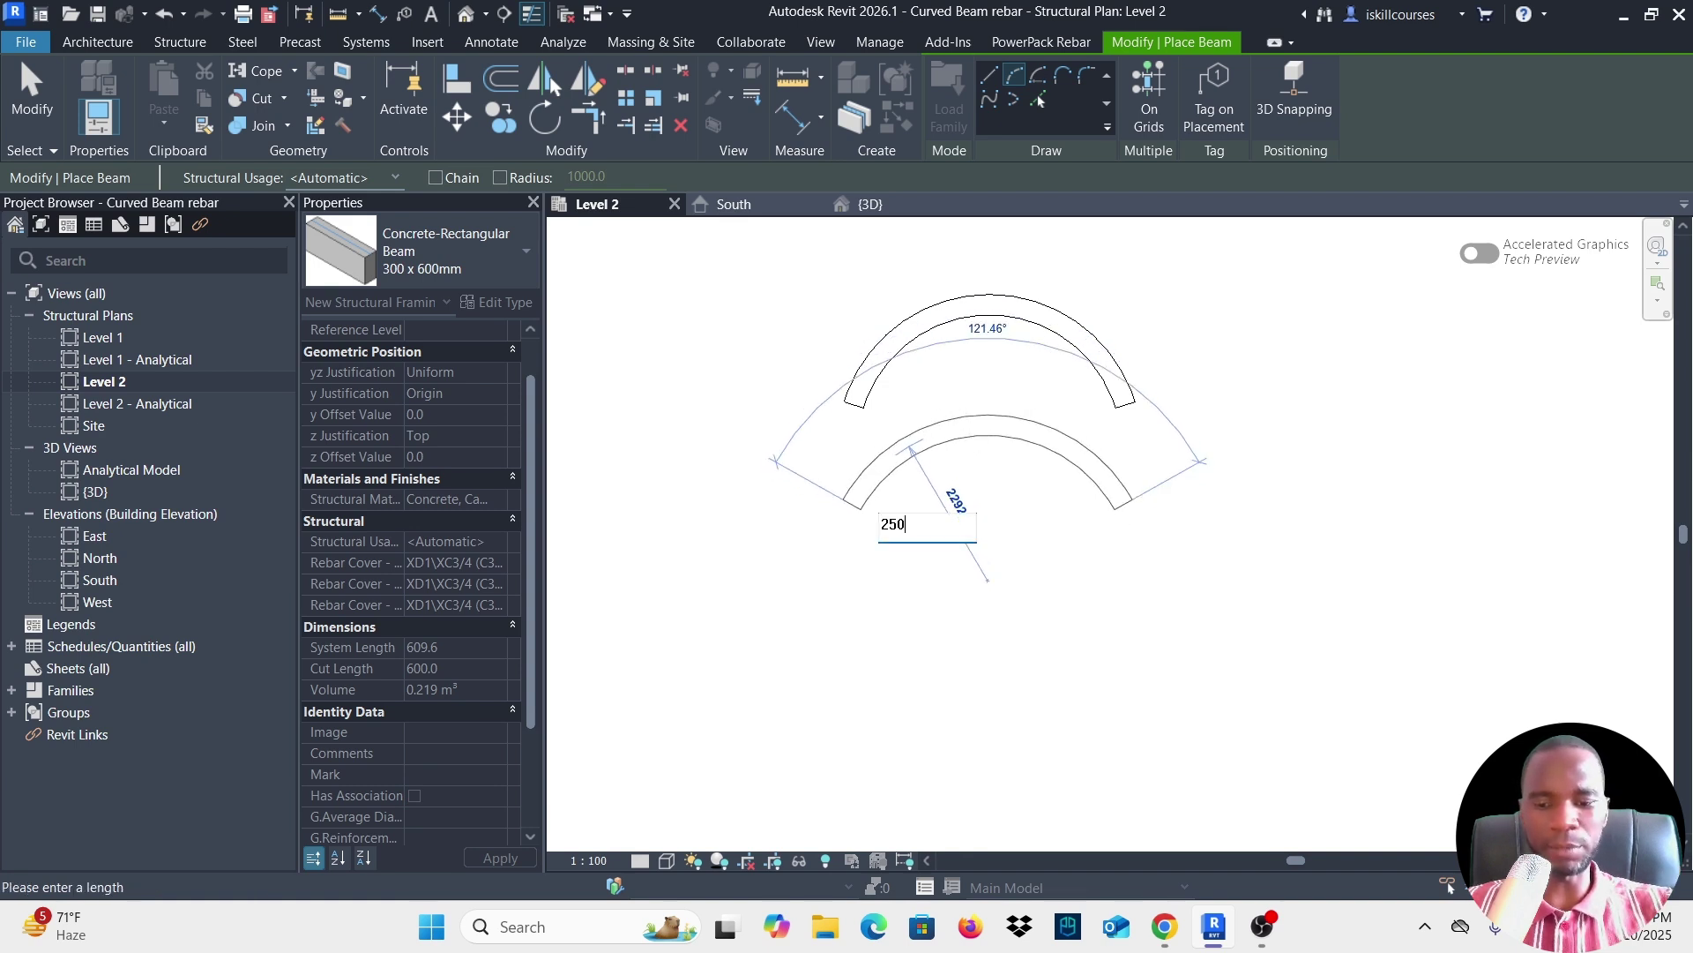
key(Return)
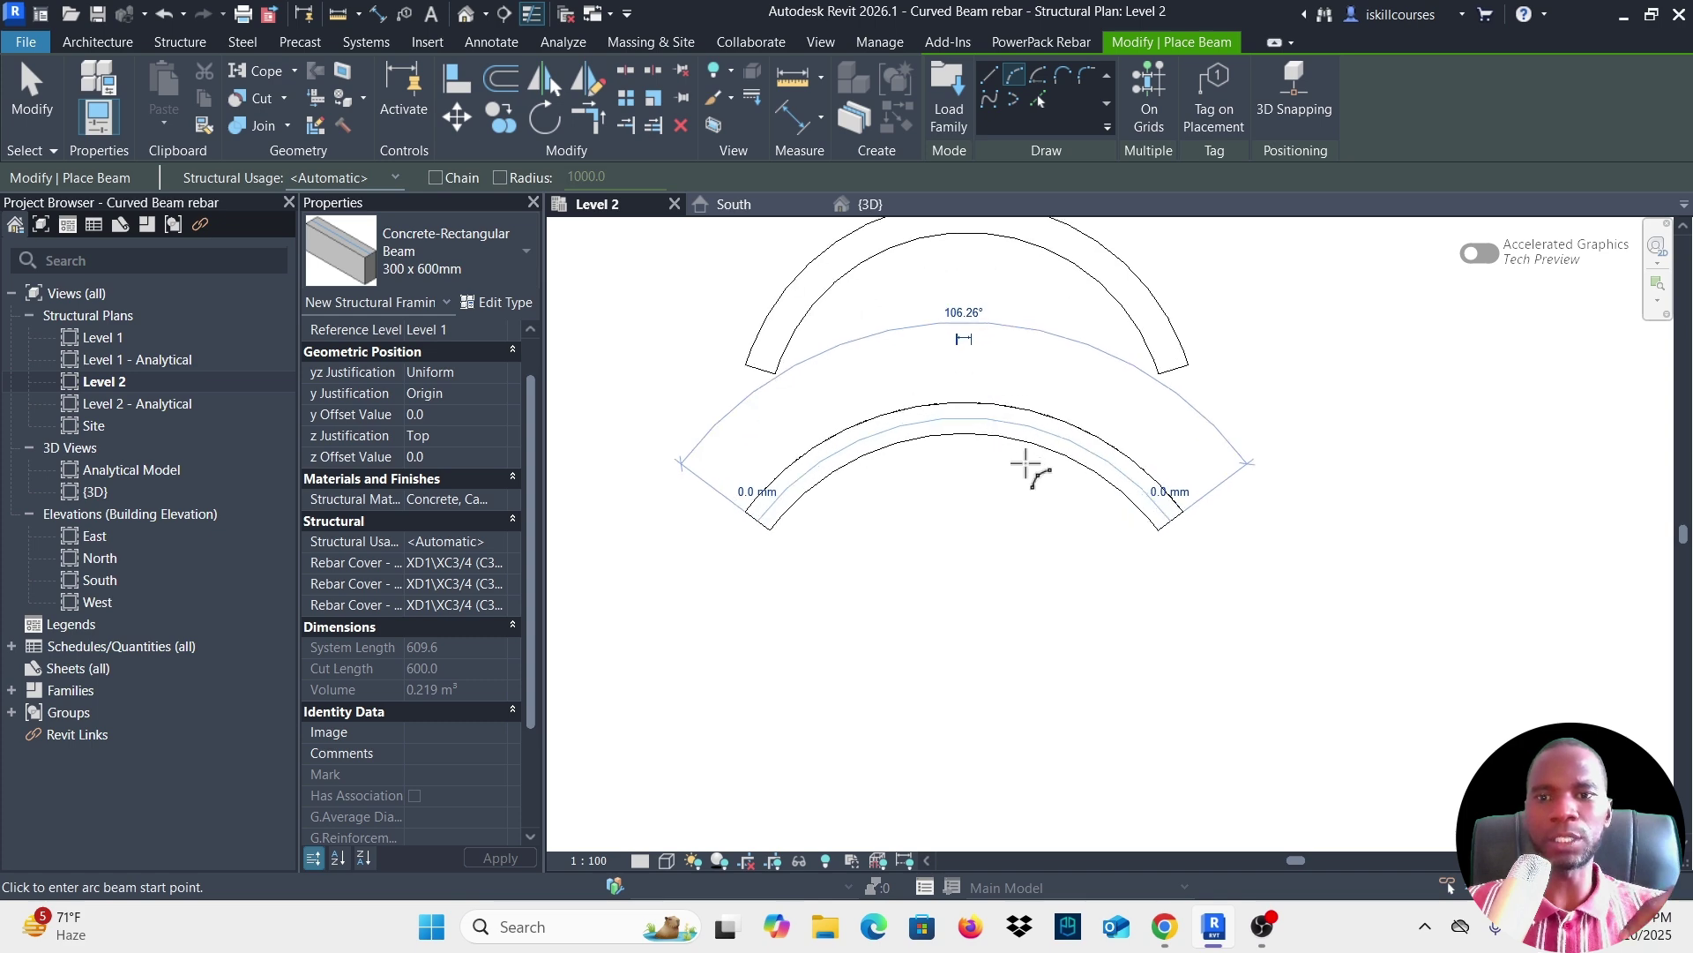
click(42, 110)
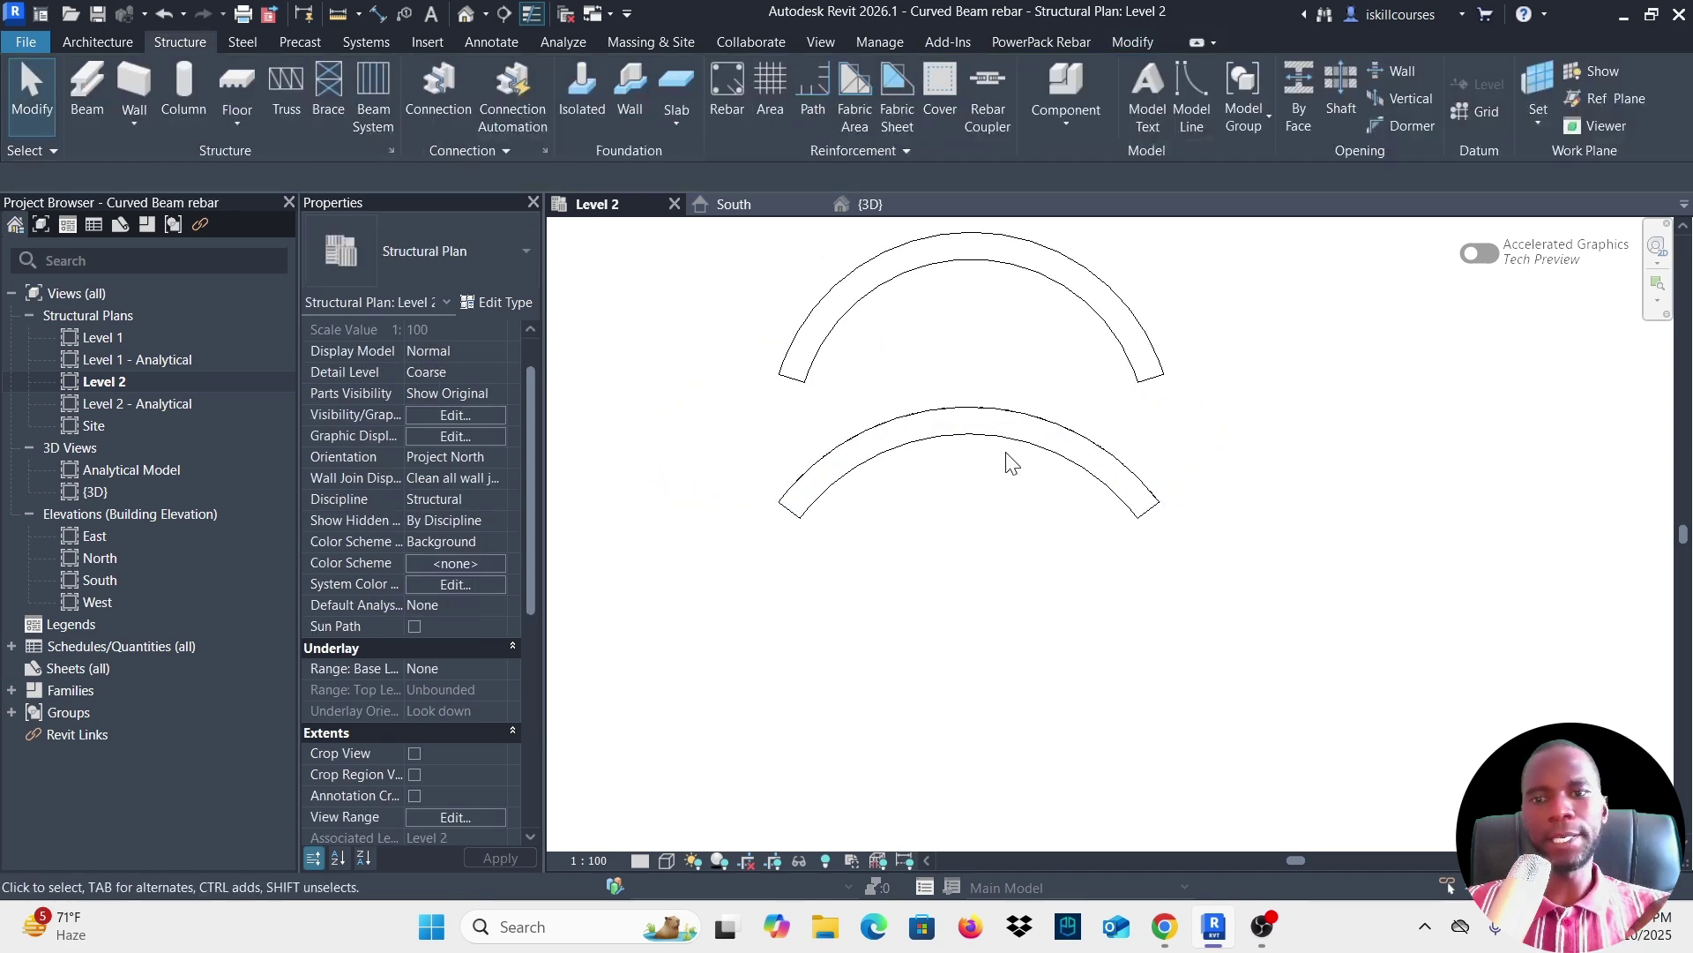
Open the {3D} view showing both curved beams.
scroll(1009, 458, up, 2)
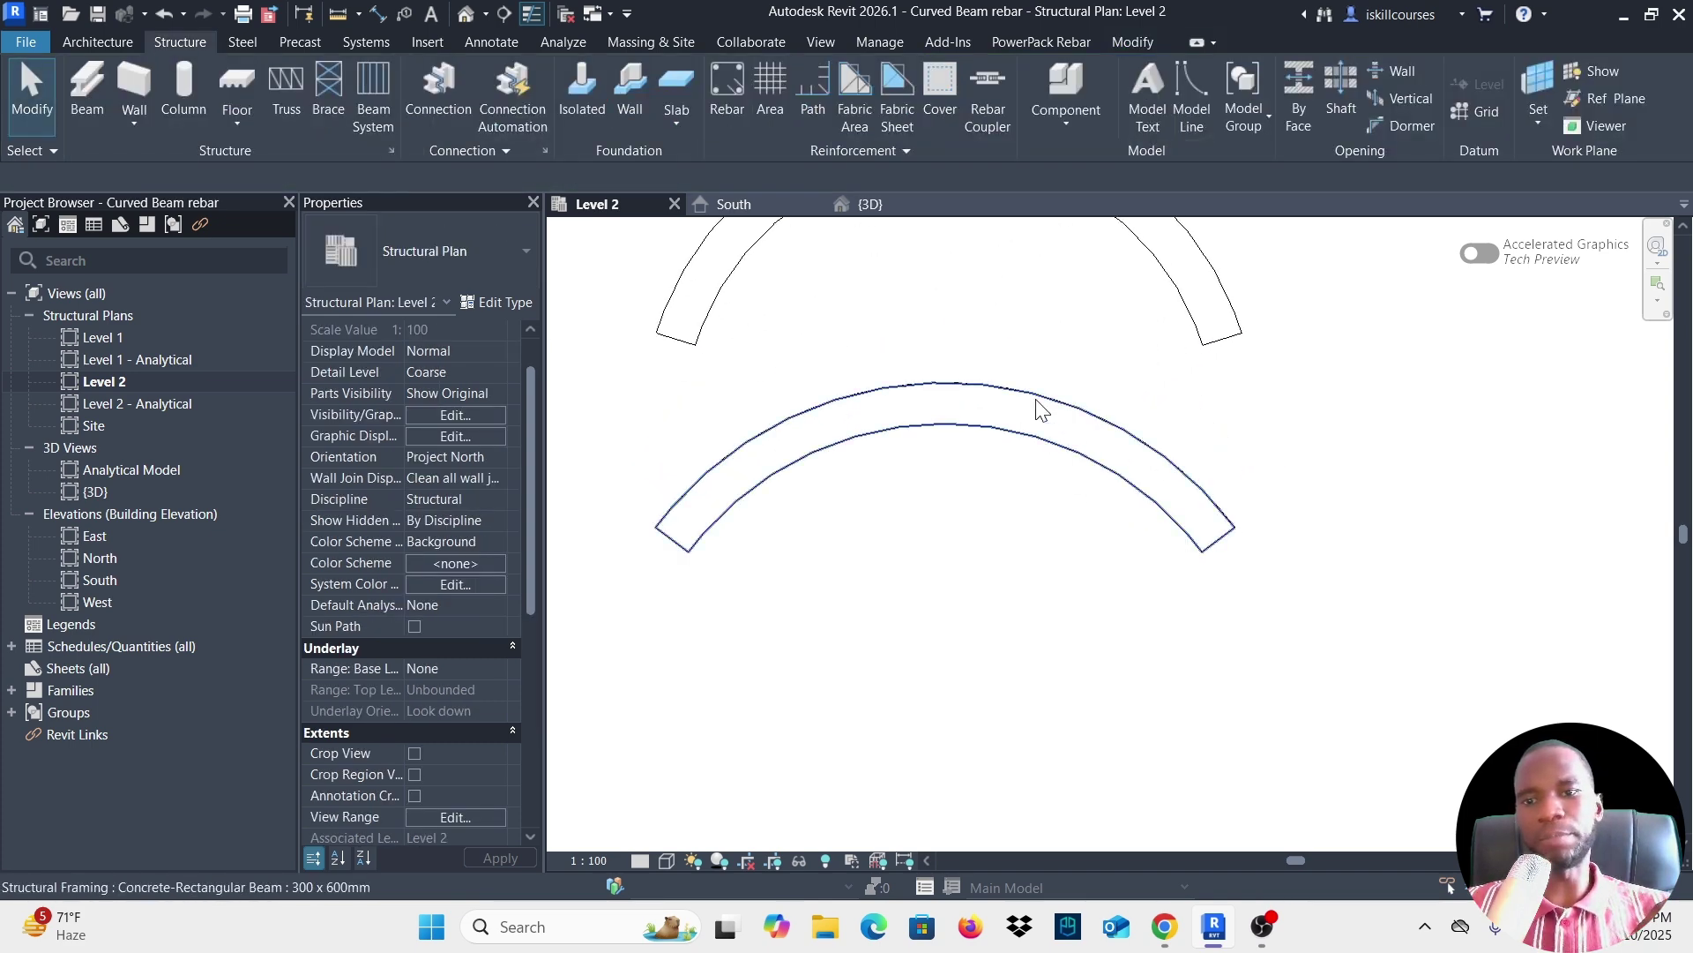
scroll(917, 485, down, 2)
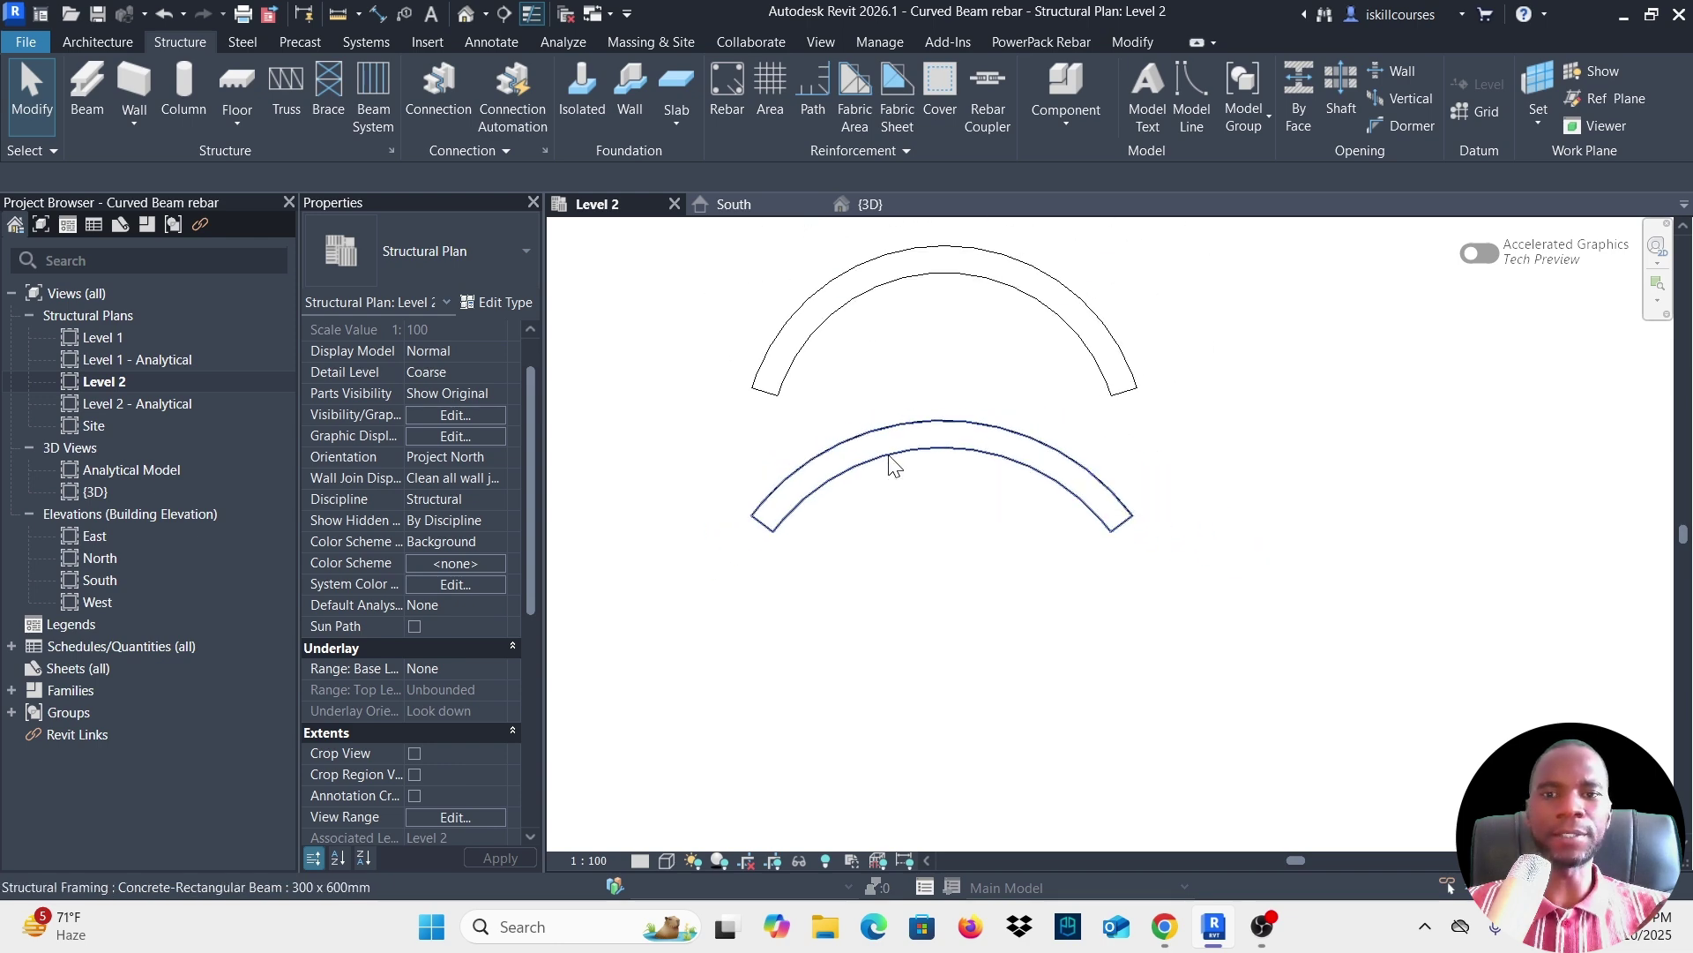
scroll(892, 469, up, 2)
click(873, 204)
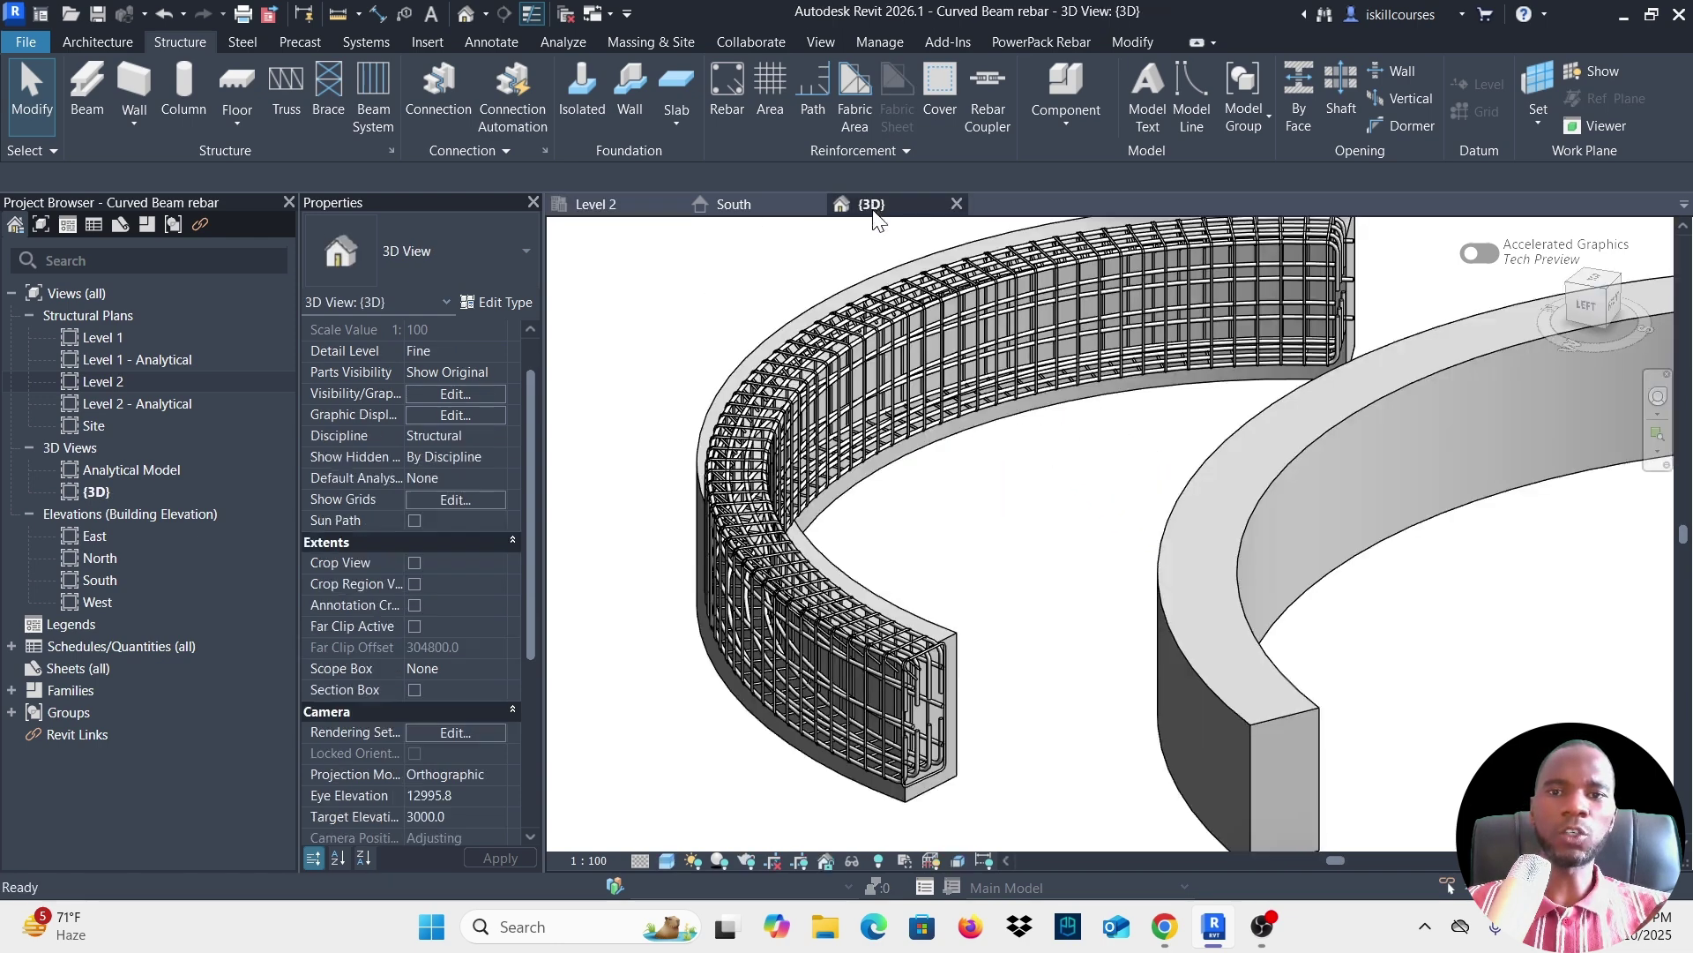
scroll(907, 453, down, 3)
scroll(1056, 458, up, 2)
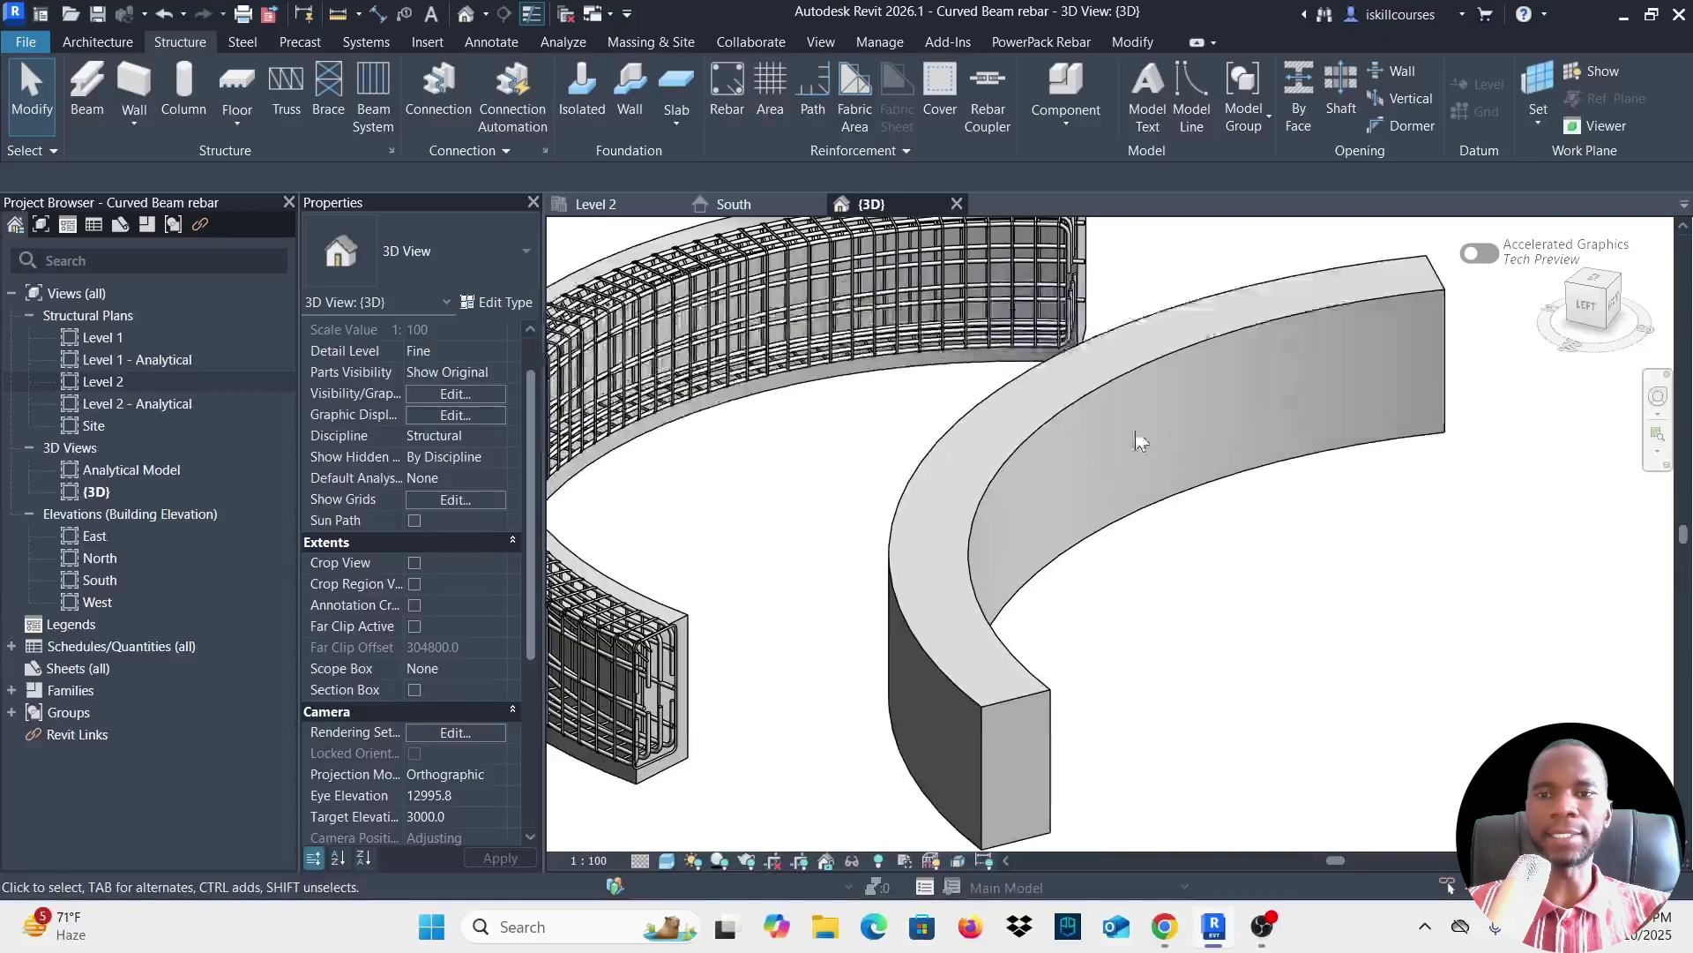
scroll(1098, 452, down, 2)
scroll(1021, 587, up, 1)
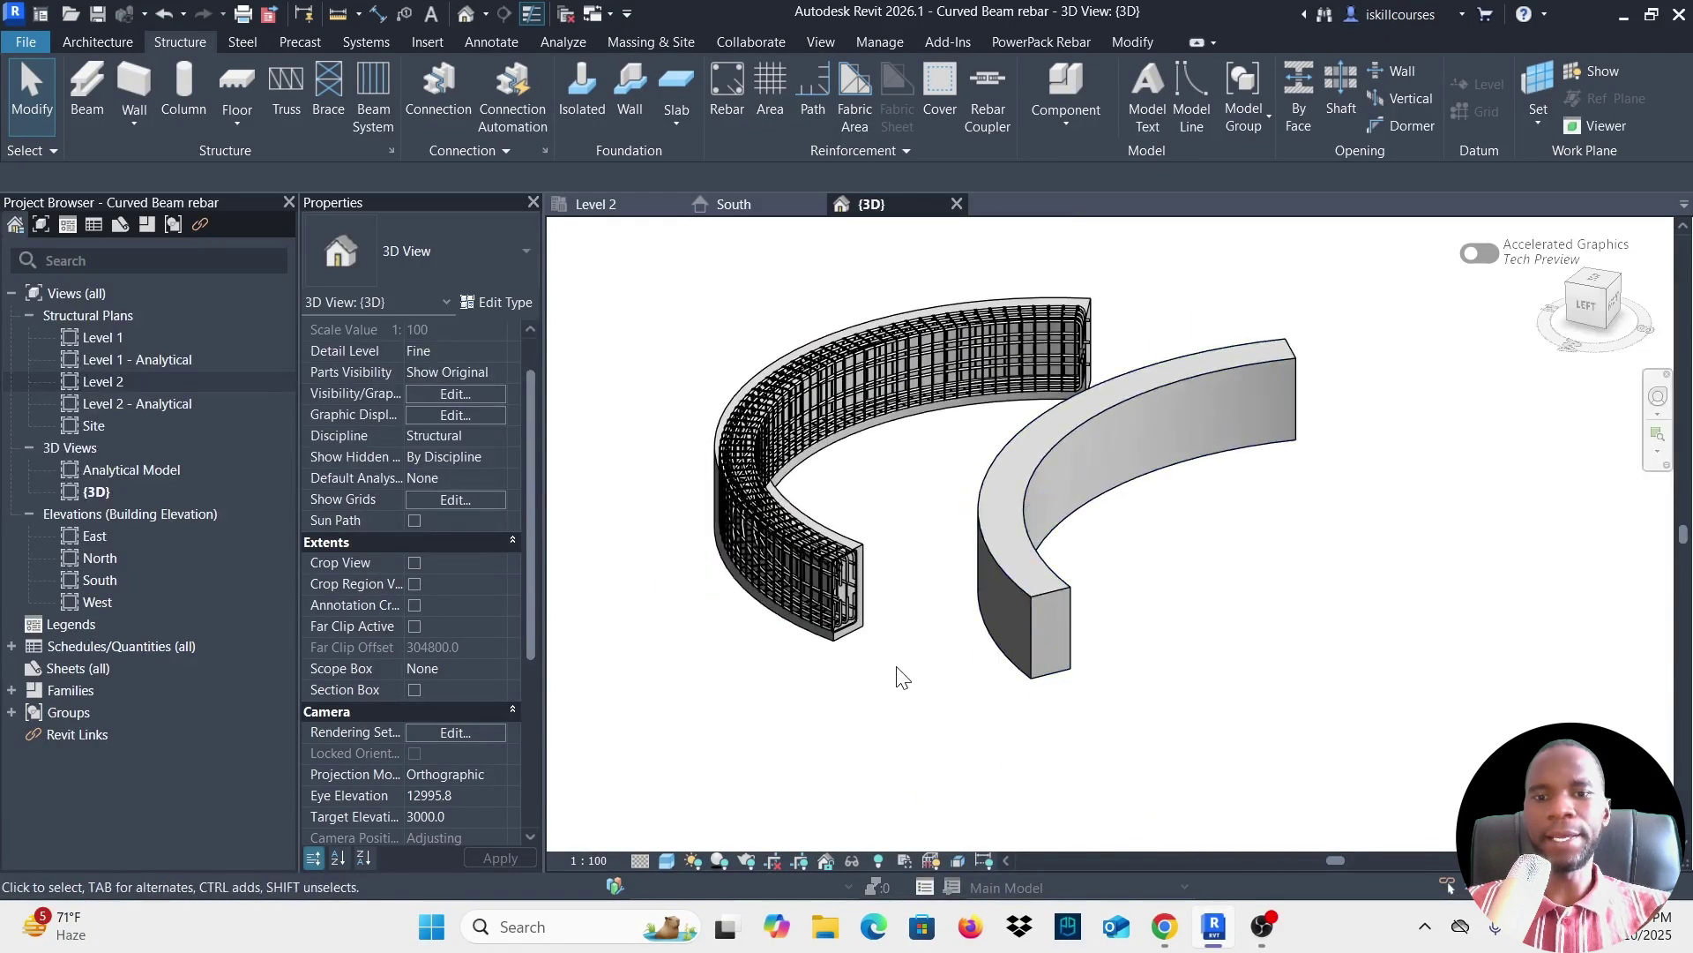
Delete the left beam's rebar cage and orbit around the remaining plain curved beam.
drag(897, 686, 676, 352)
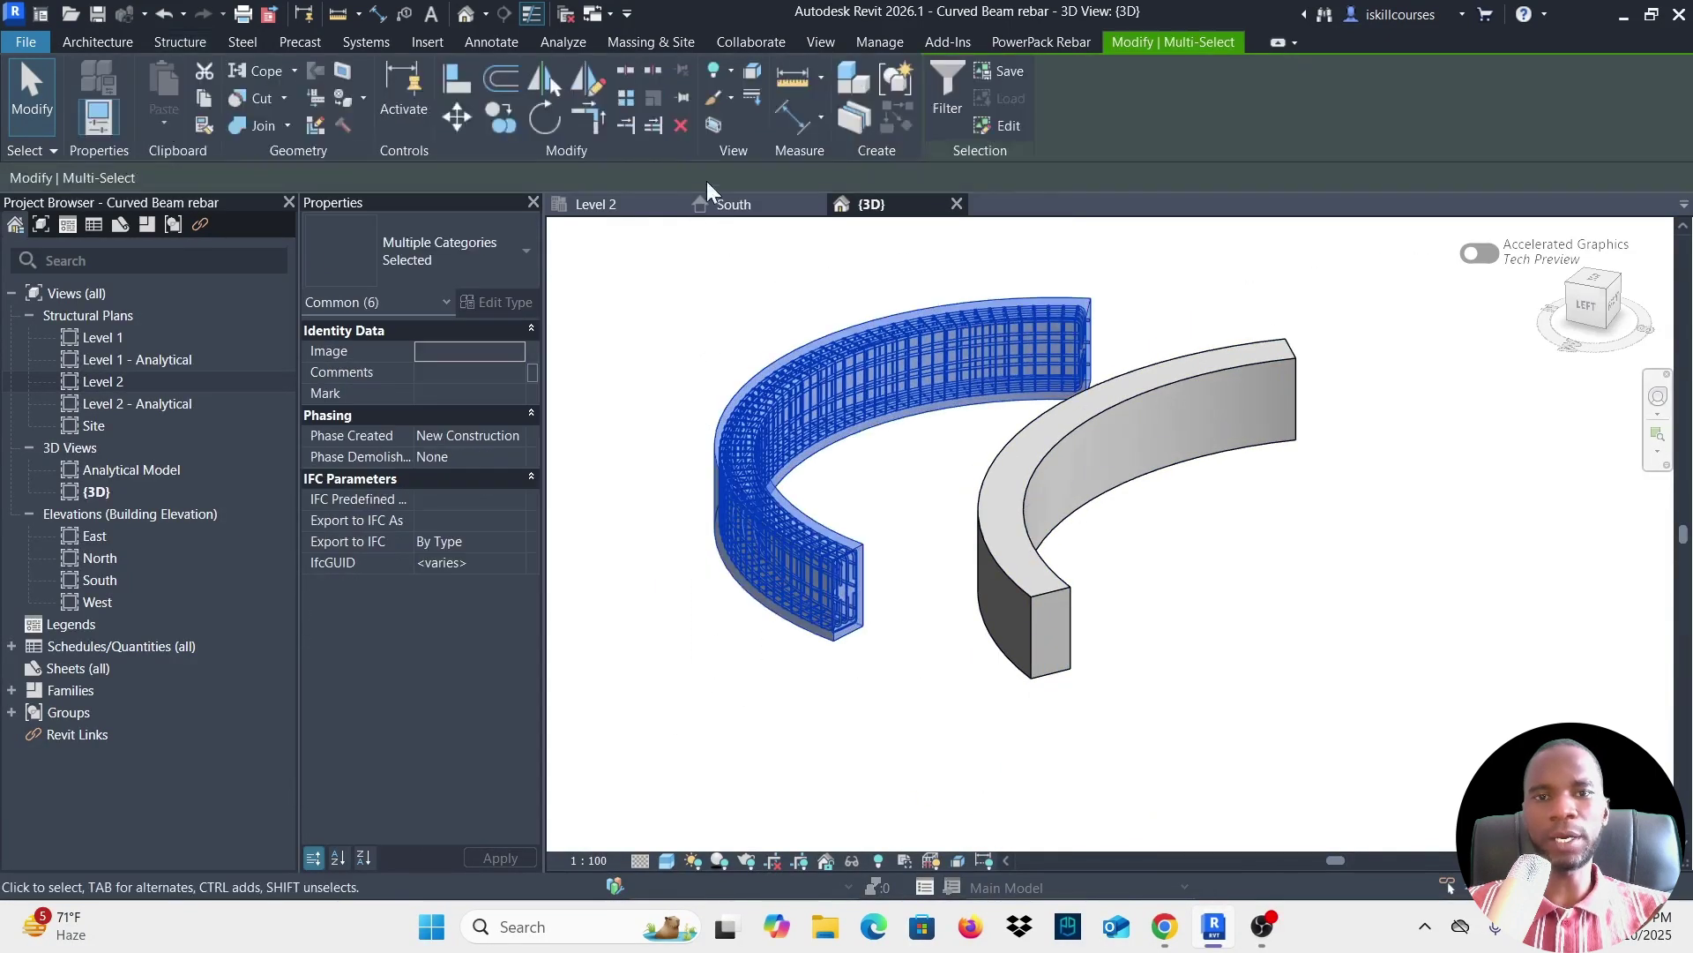
click(681, 123)
scroll(908, 415, down, 1)
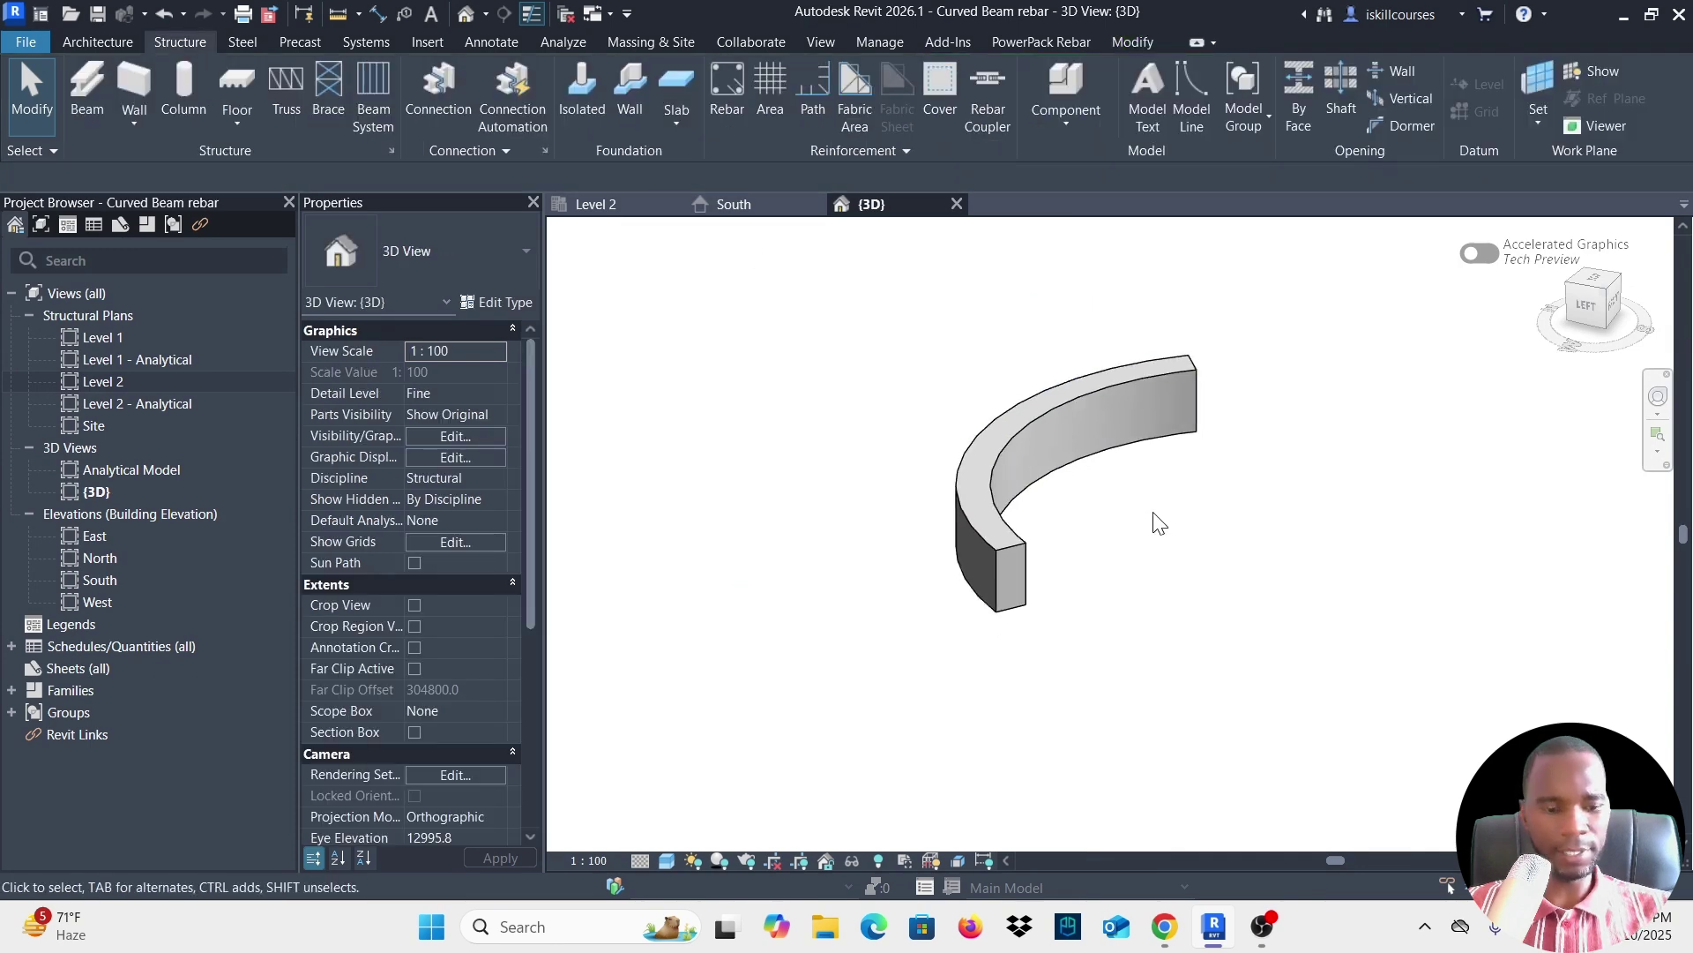
shift+middle_drag(1387, 509, 1020, 579)
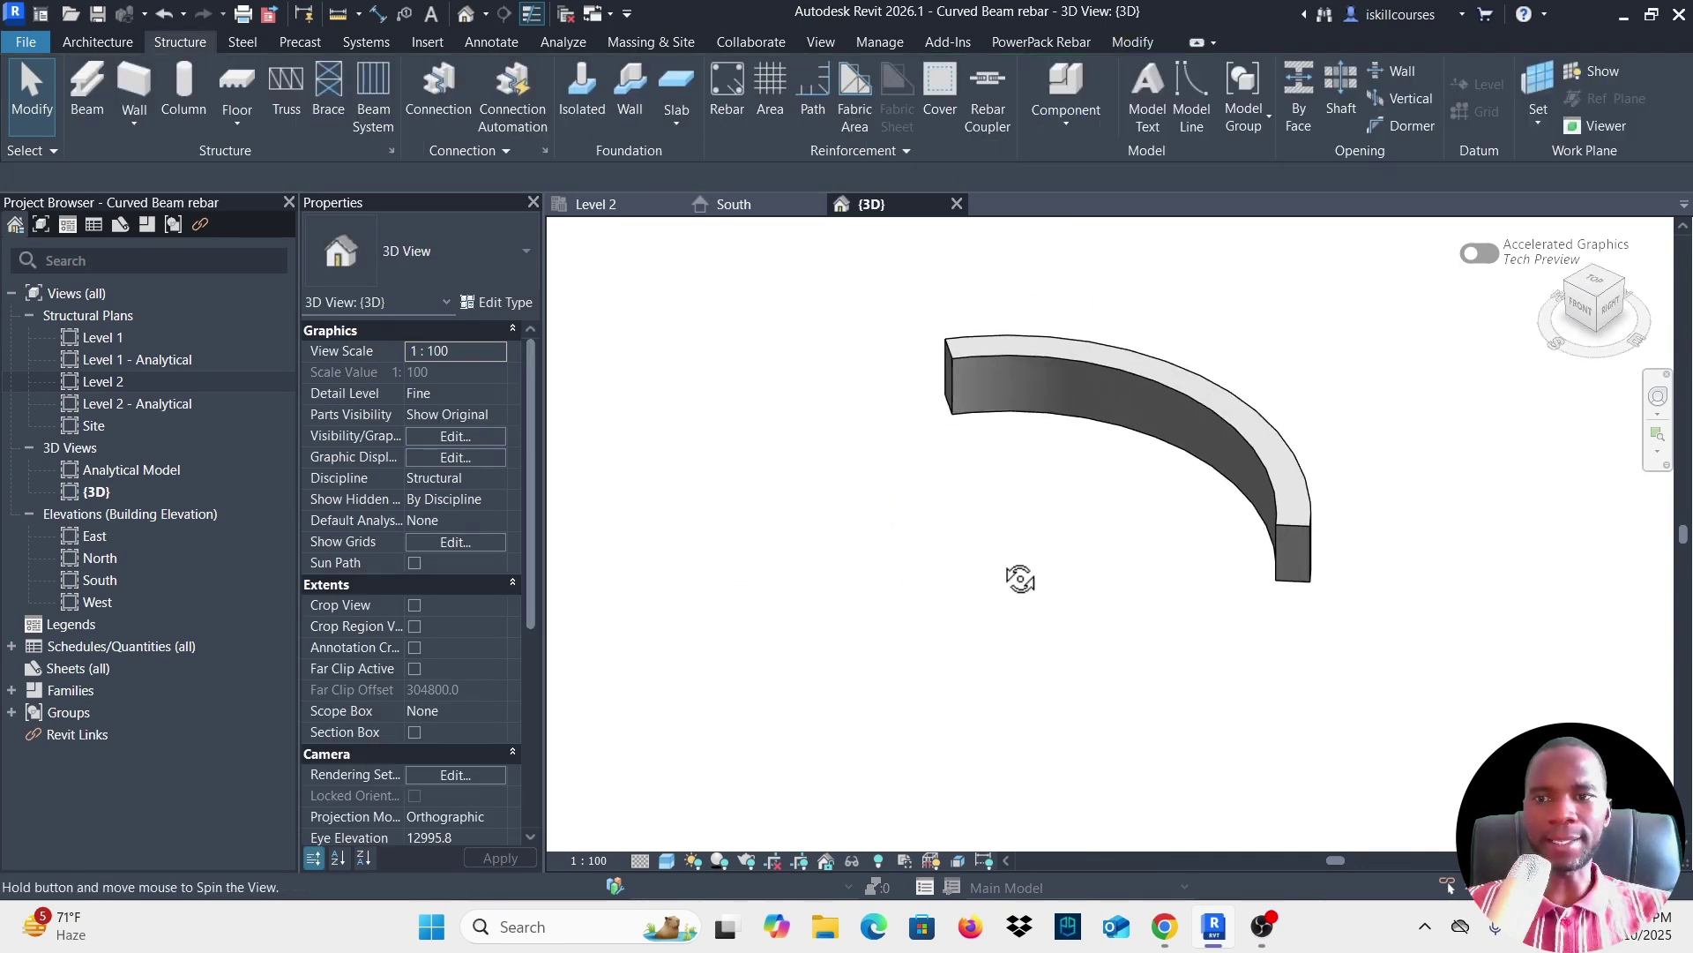
scroll(1299, 491, up, 3)
scroll(1299, 499, up, 3)
scroll(971, 547, down, 5)
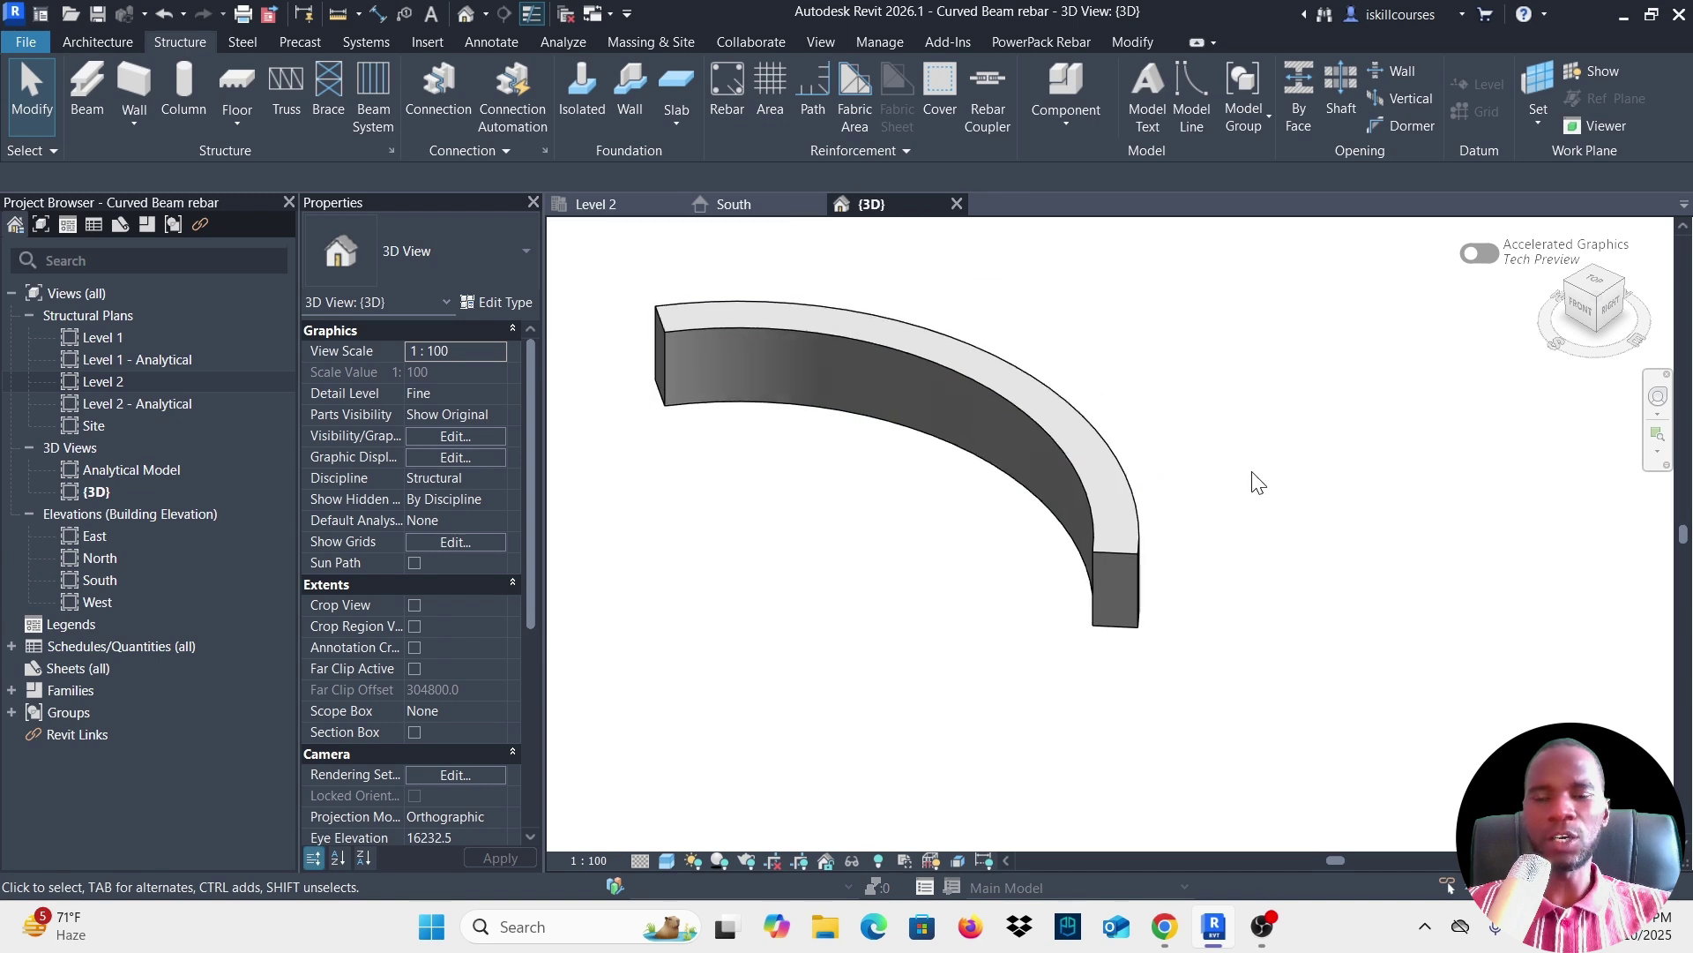
shift+middle_drag(1255, 480, 1285, 427)
scroll(1136, 501, up, 2)
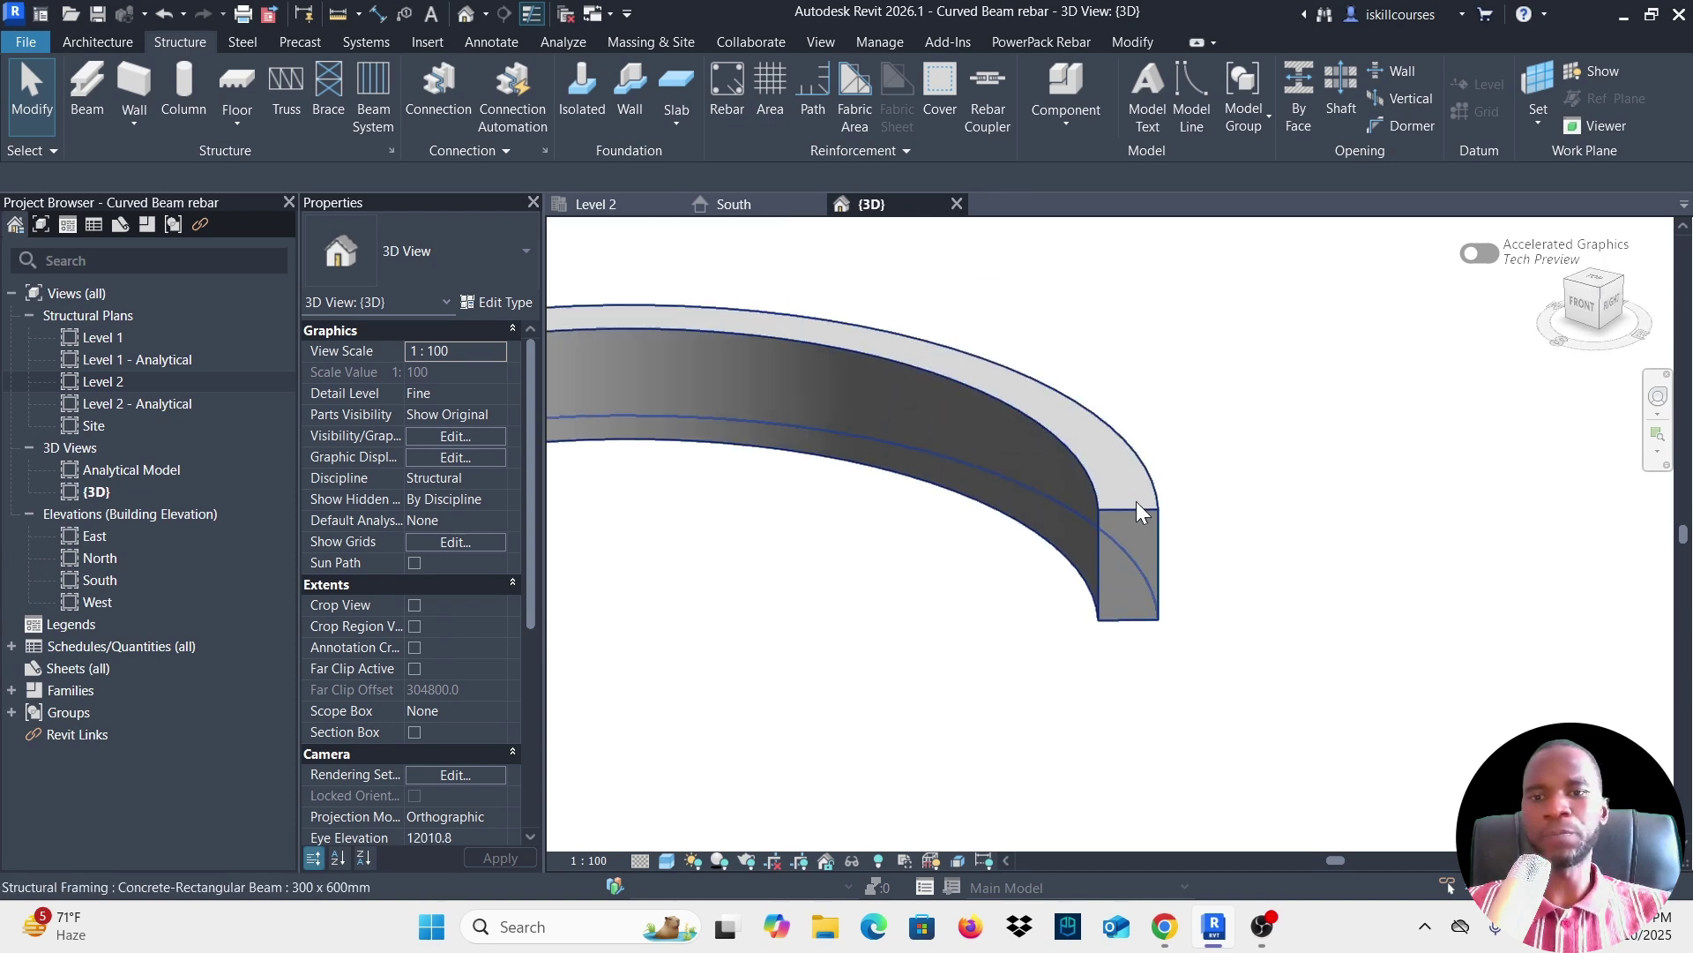
scroll(1150, 462, down, 1)
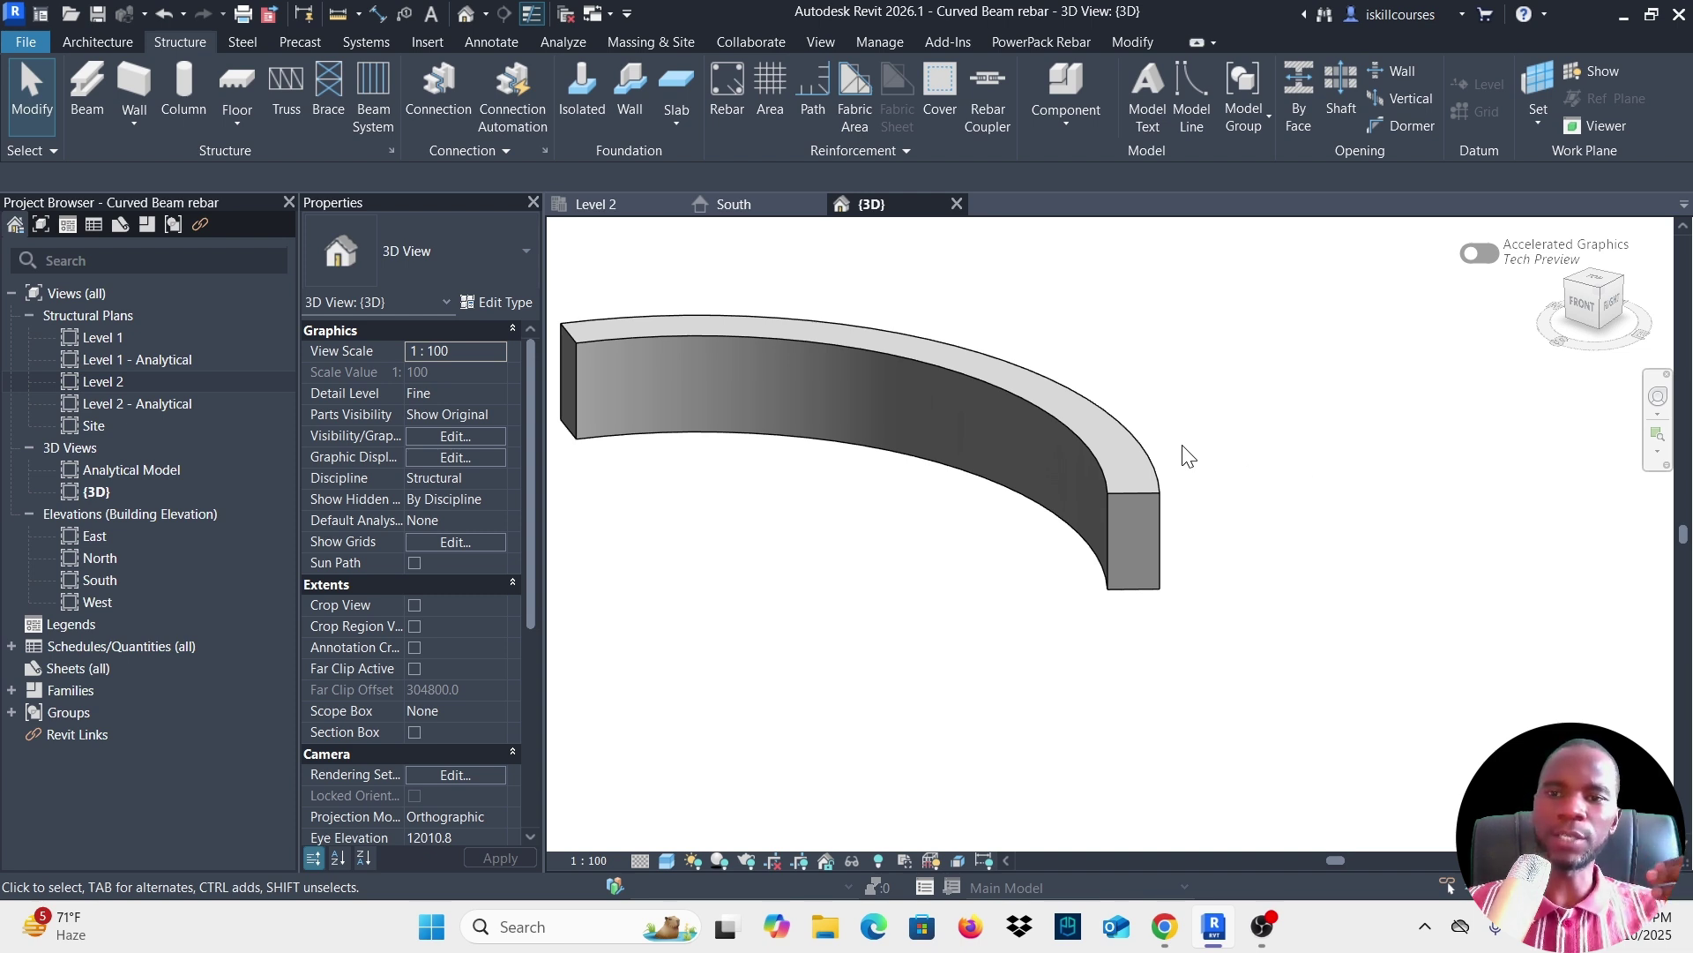
Select the curved beam, start Rebar placement and dismiss the hook warning.
click(1148, 455)
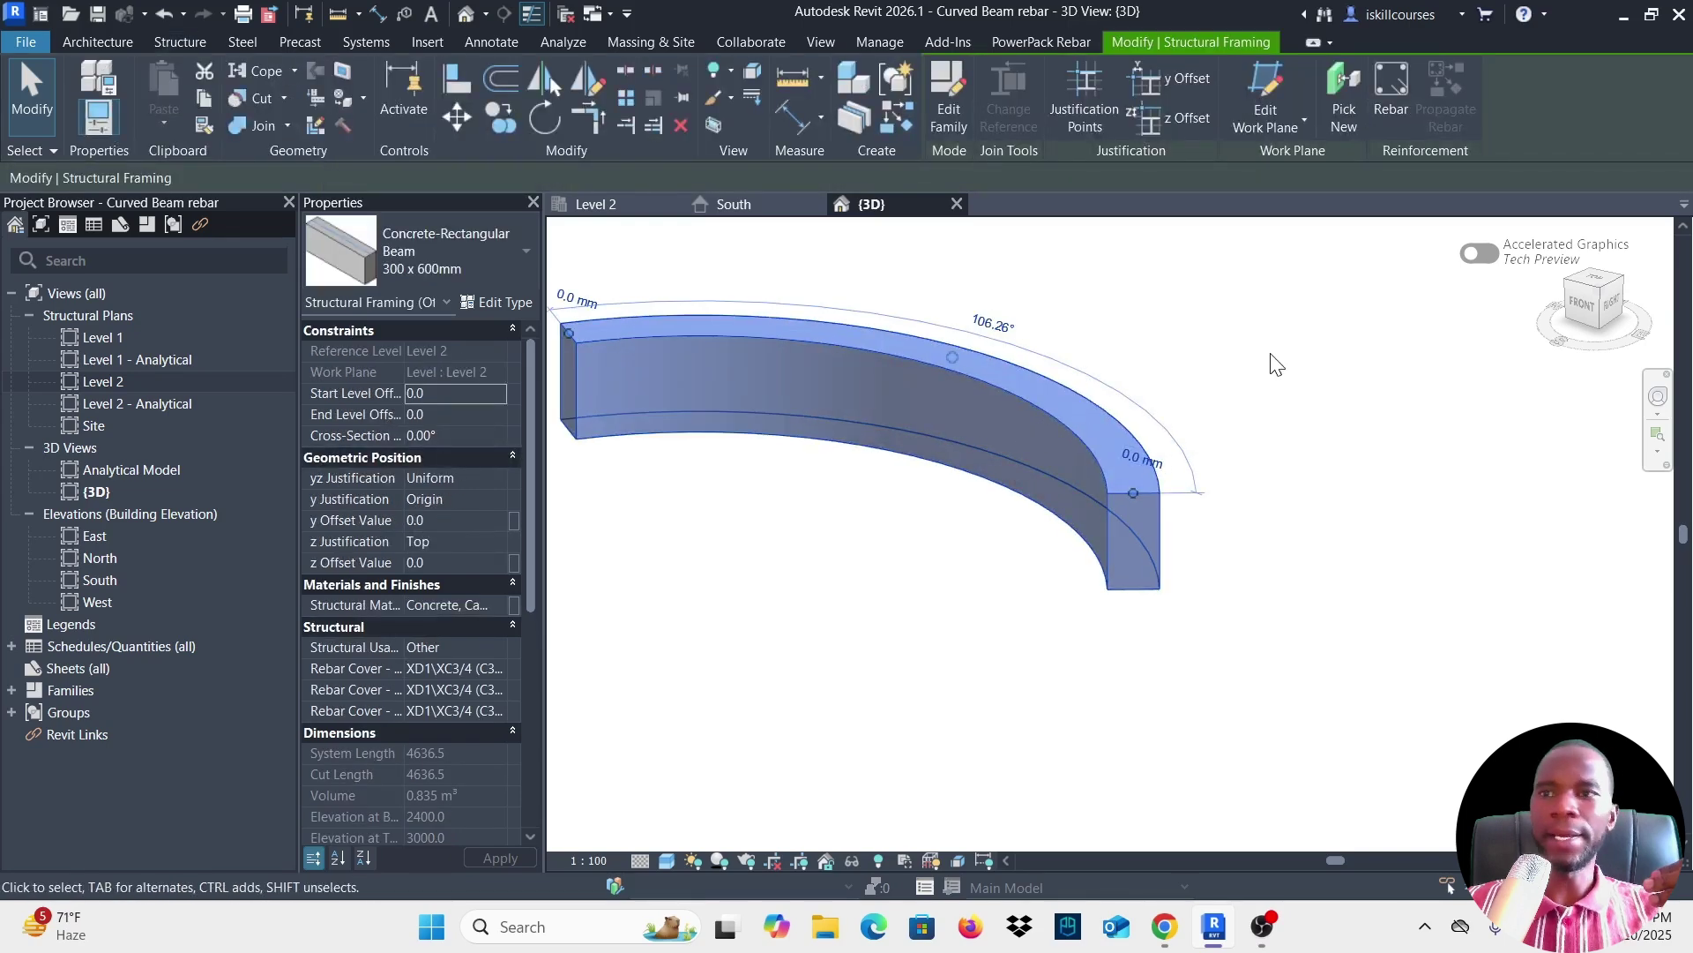
click(1399, 81)
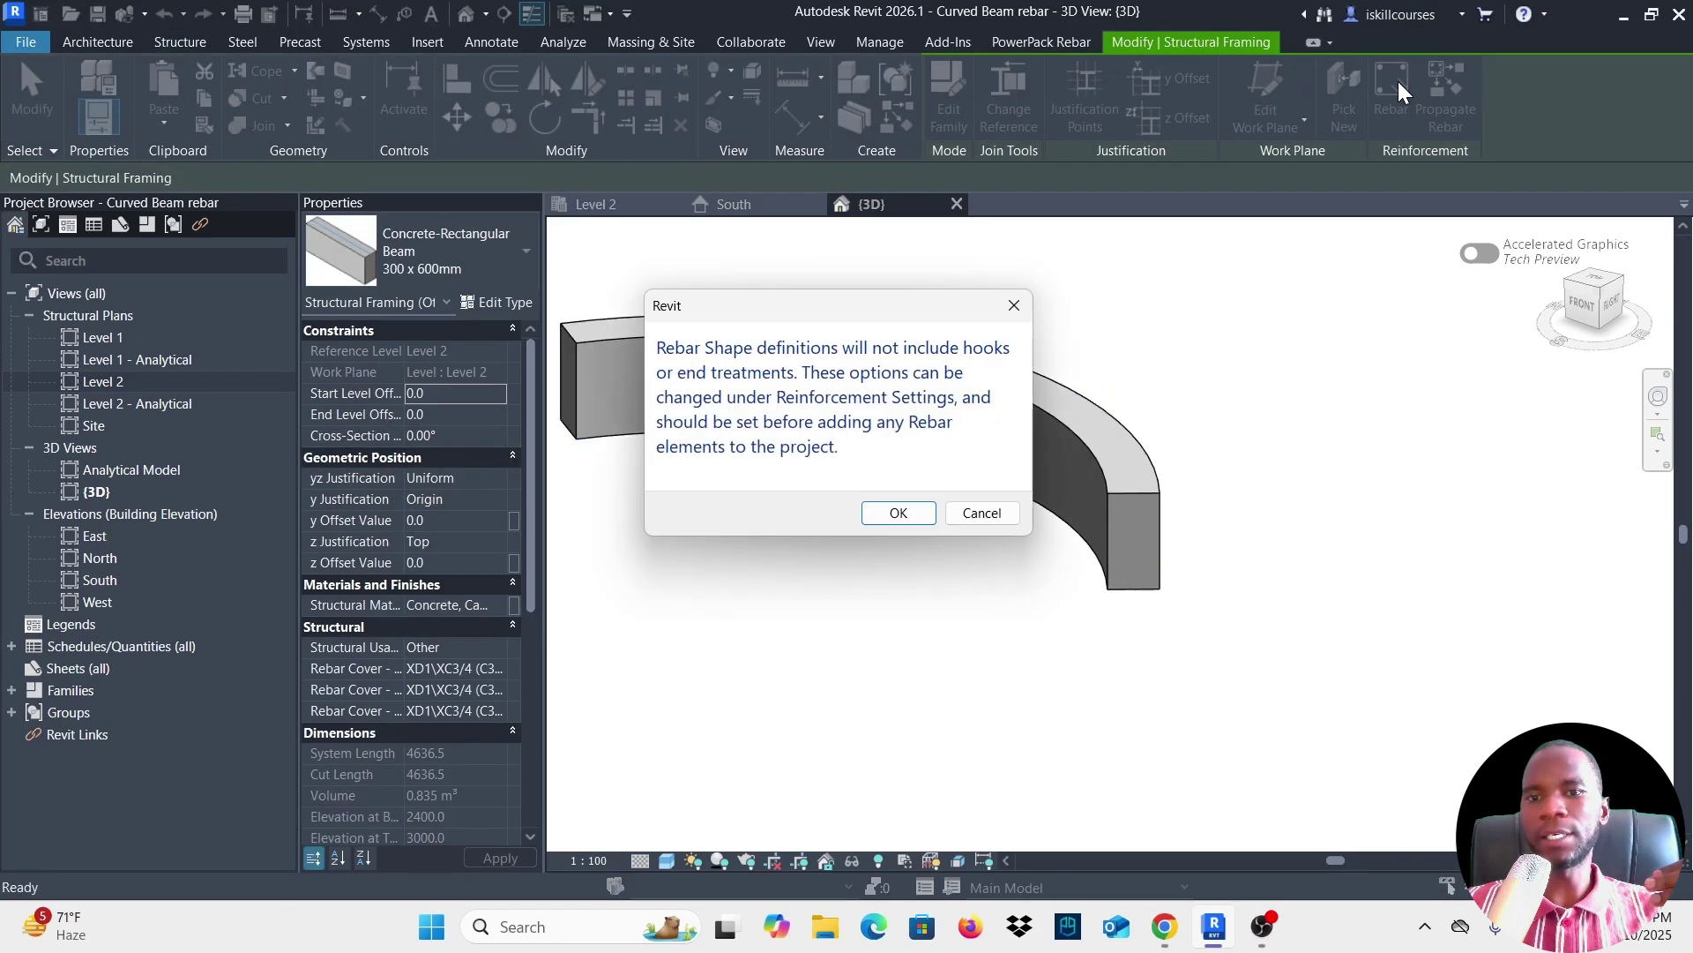
click(898, 514)
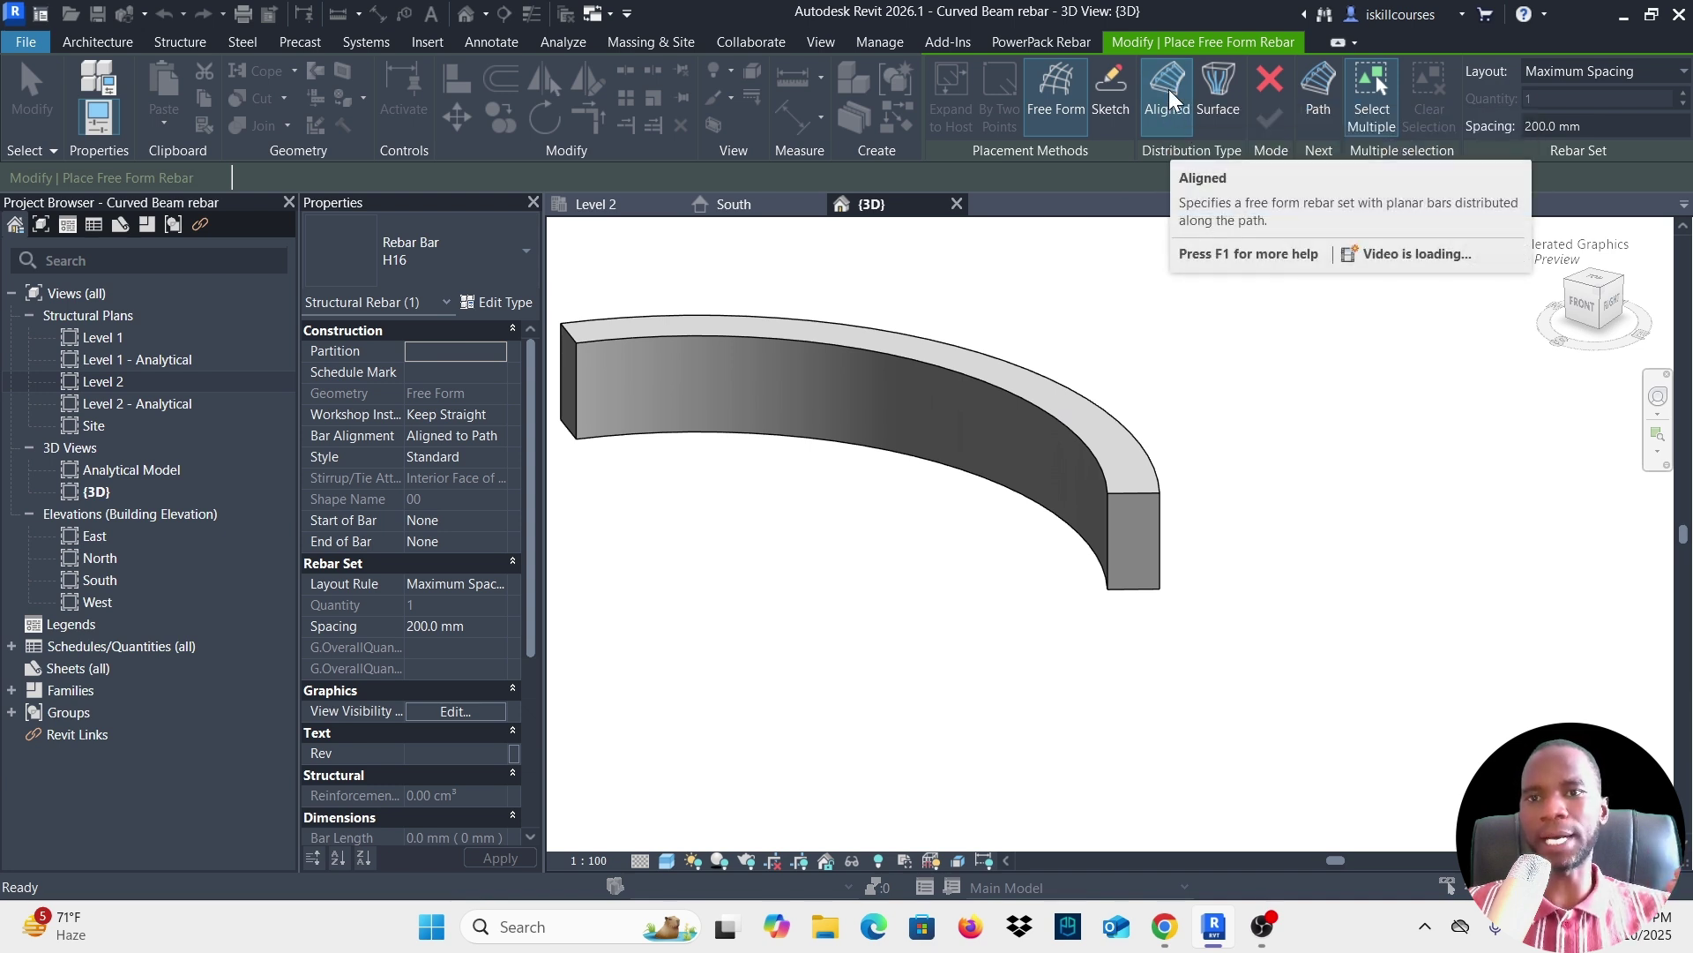
Set the rebar to H8, Bend, aligned to path, Stirrup/Tie style attached to interior cover.
click(491, 262)
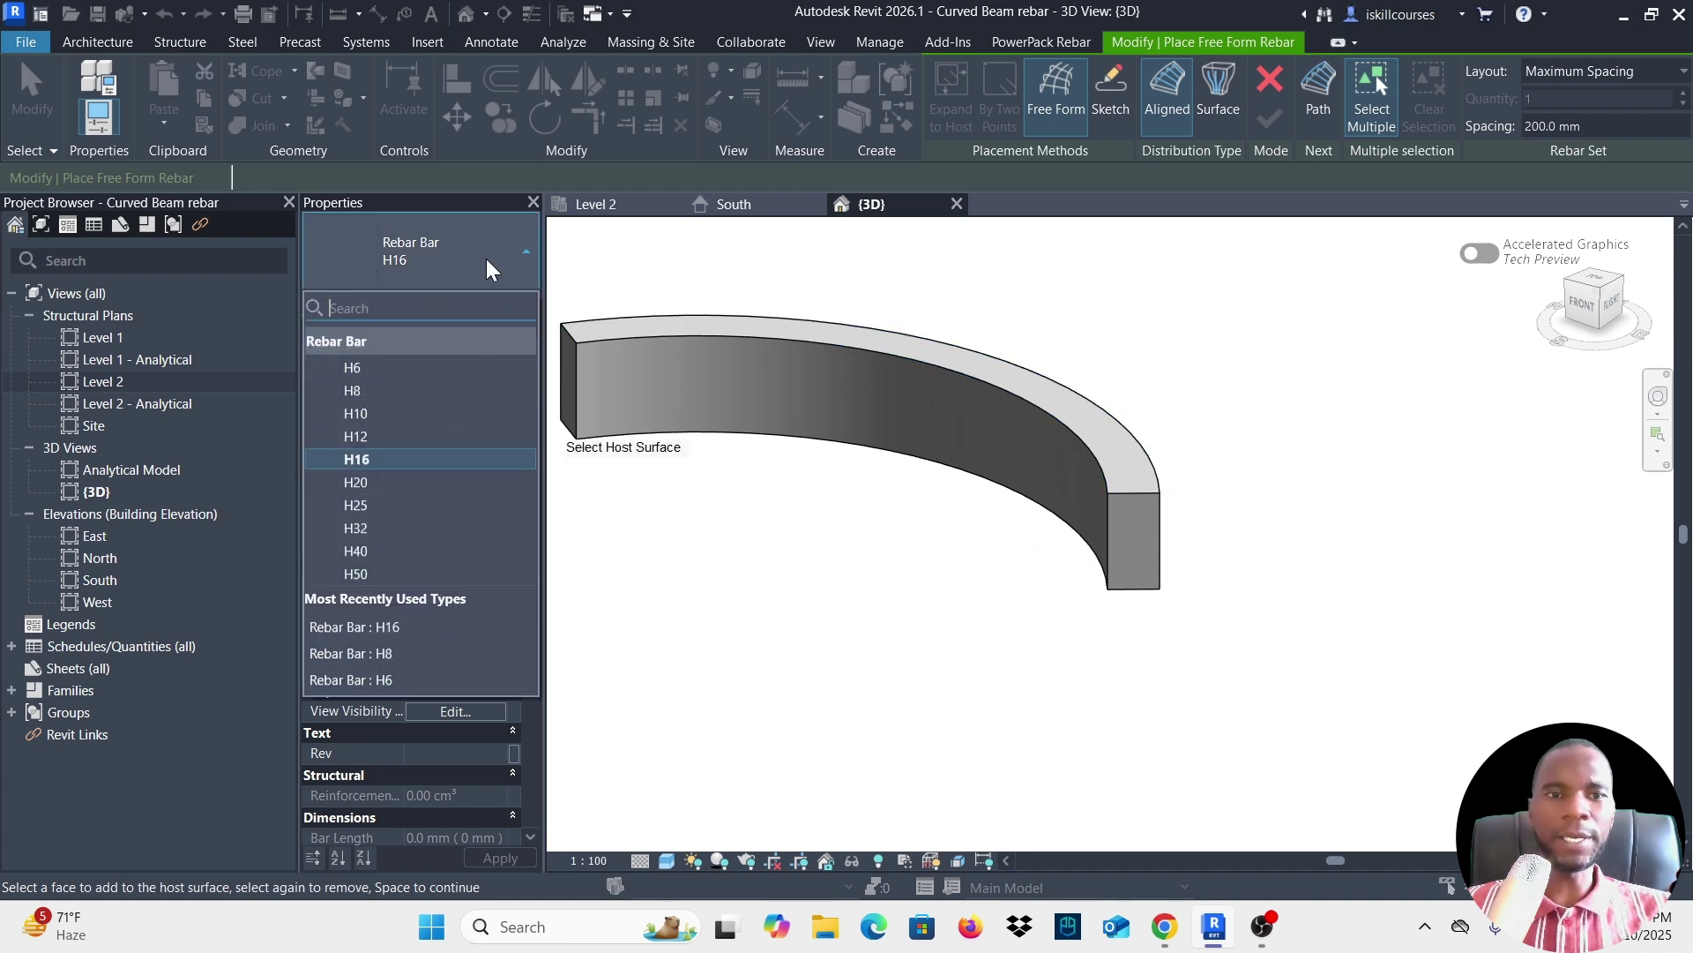
click(361, 391)
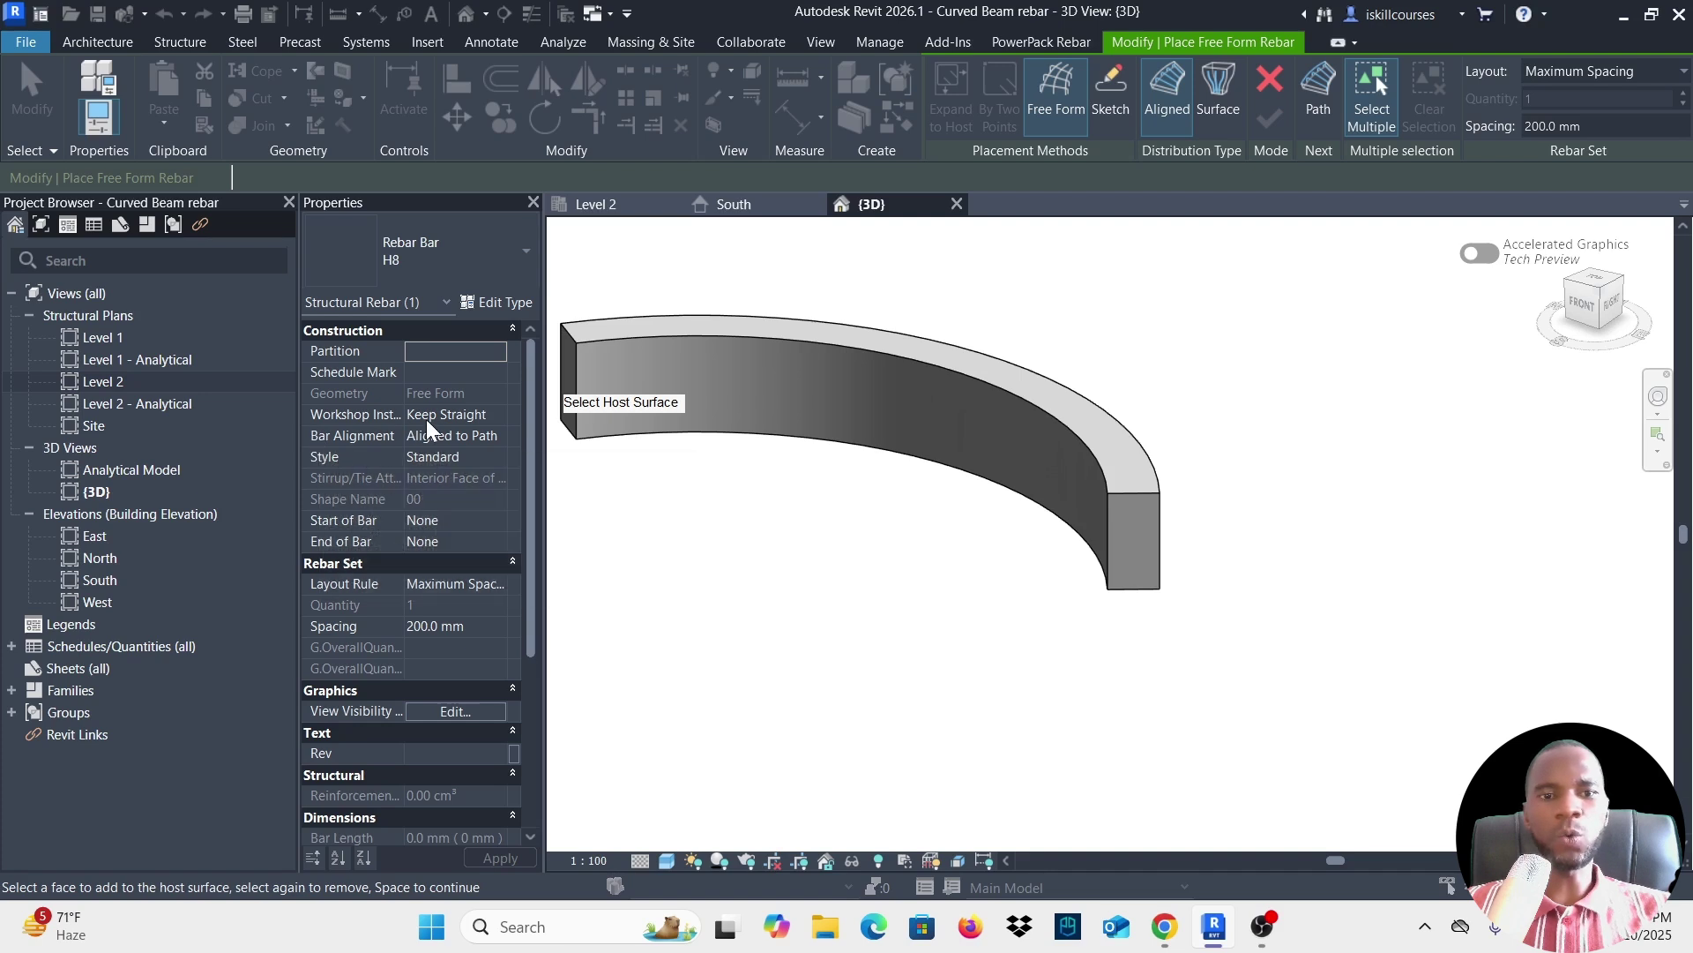
click(497, 416)
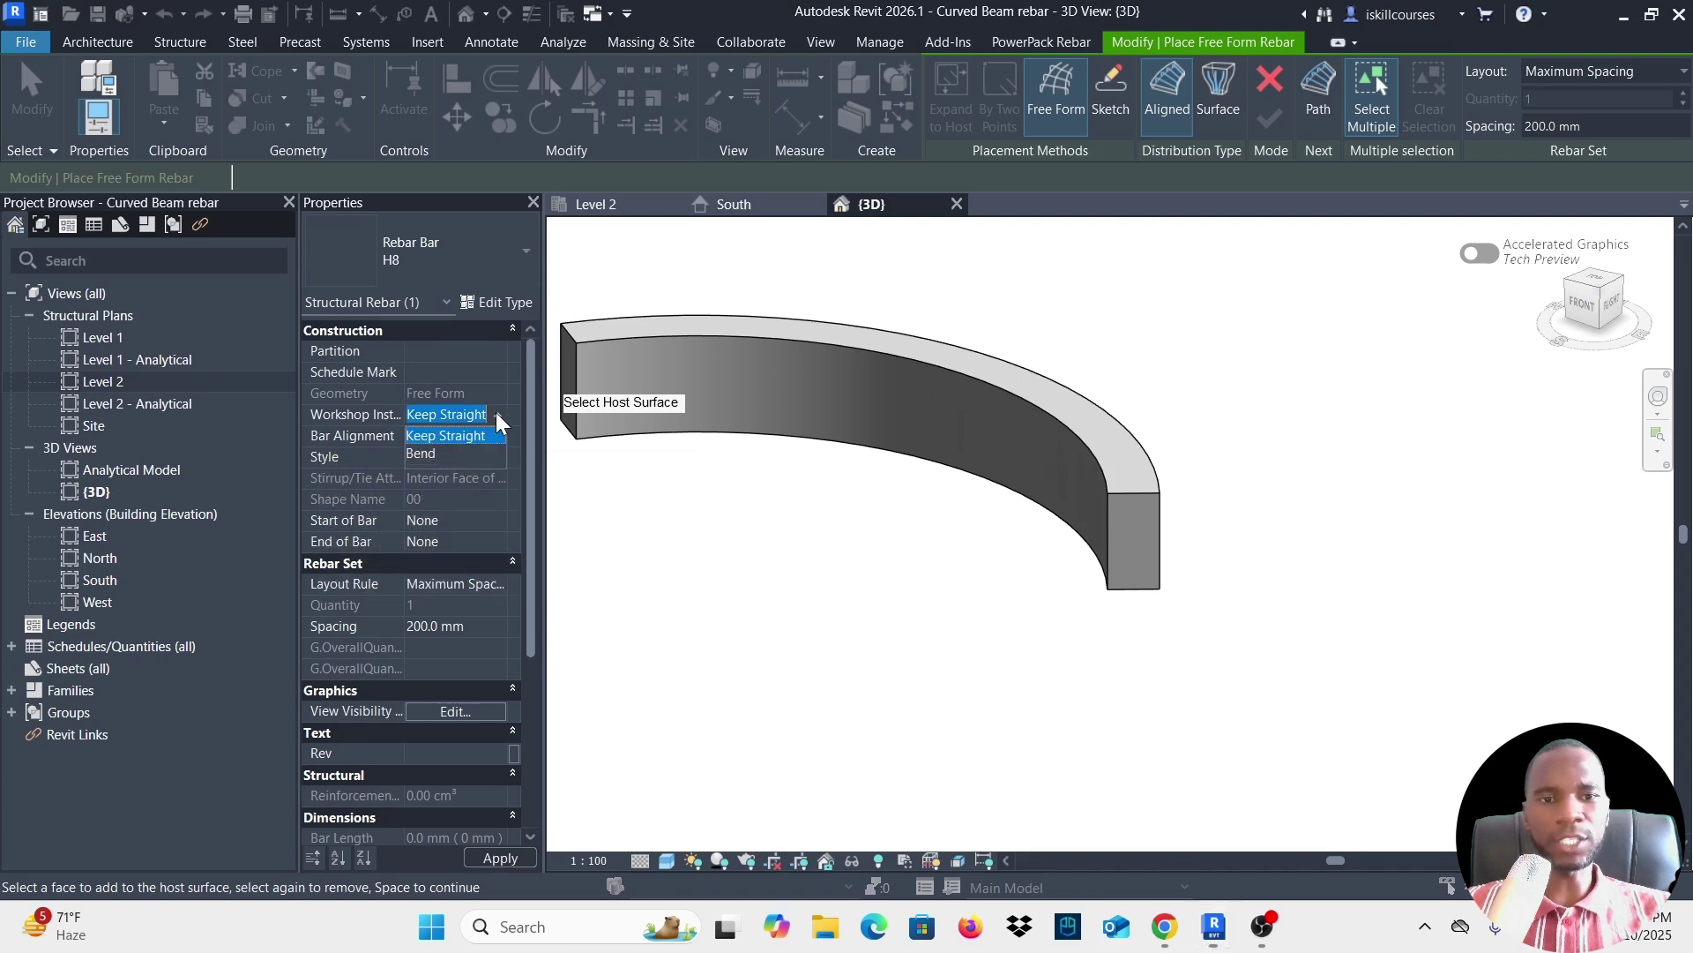
click(421, 455)
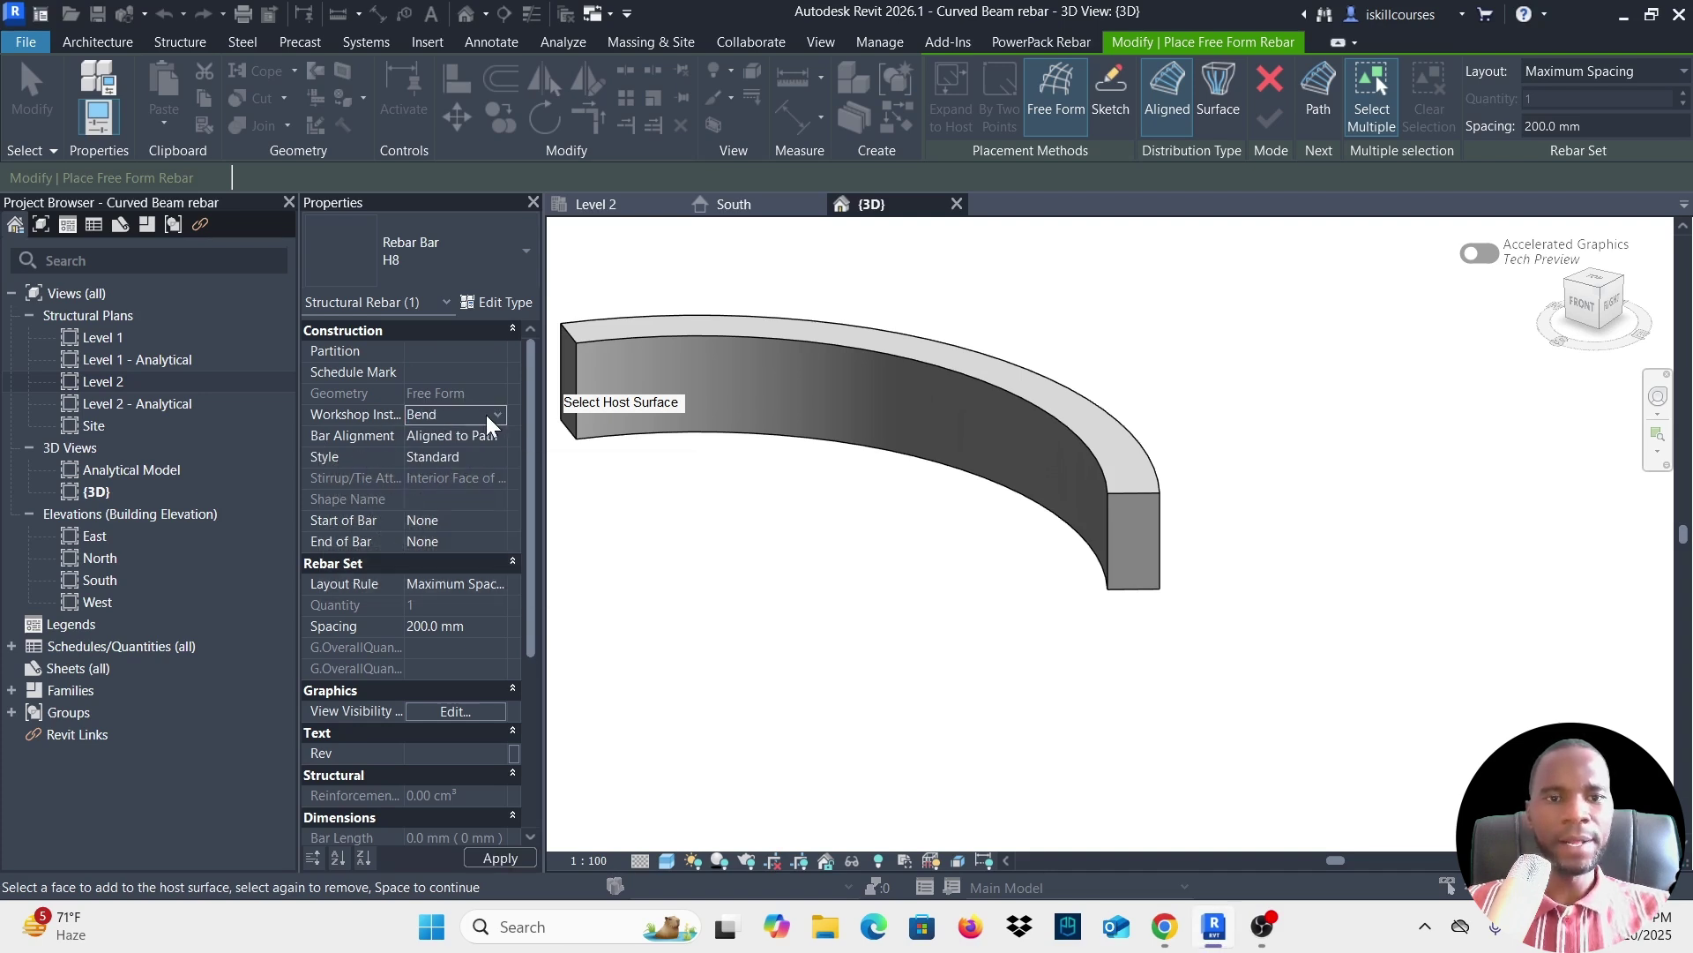
click(496, 438)
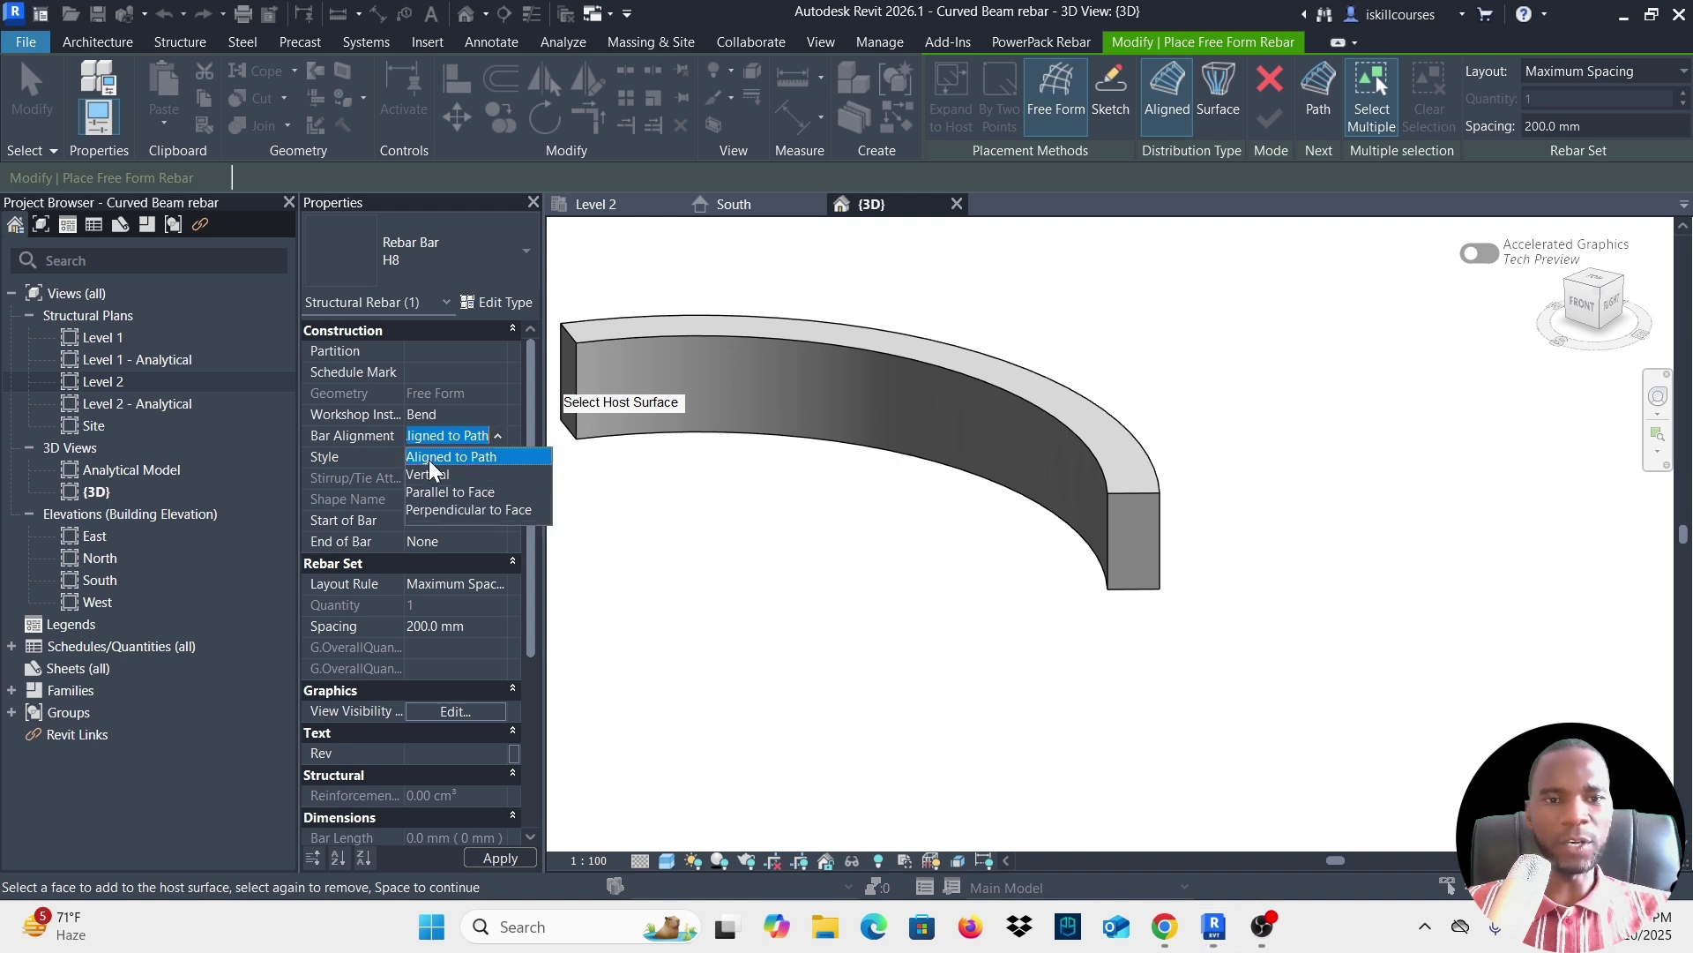
click(463, 458)
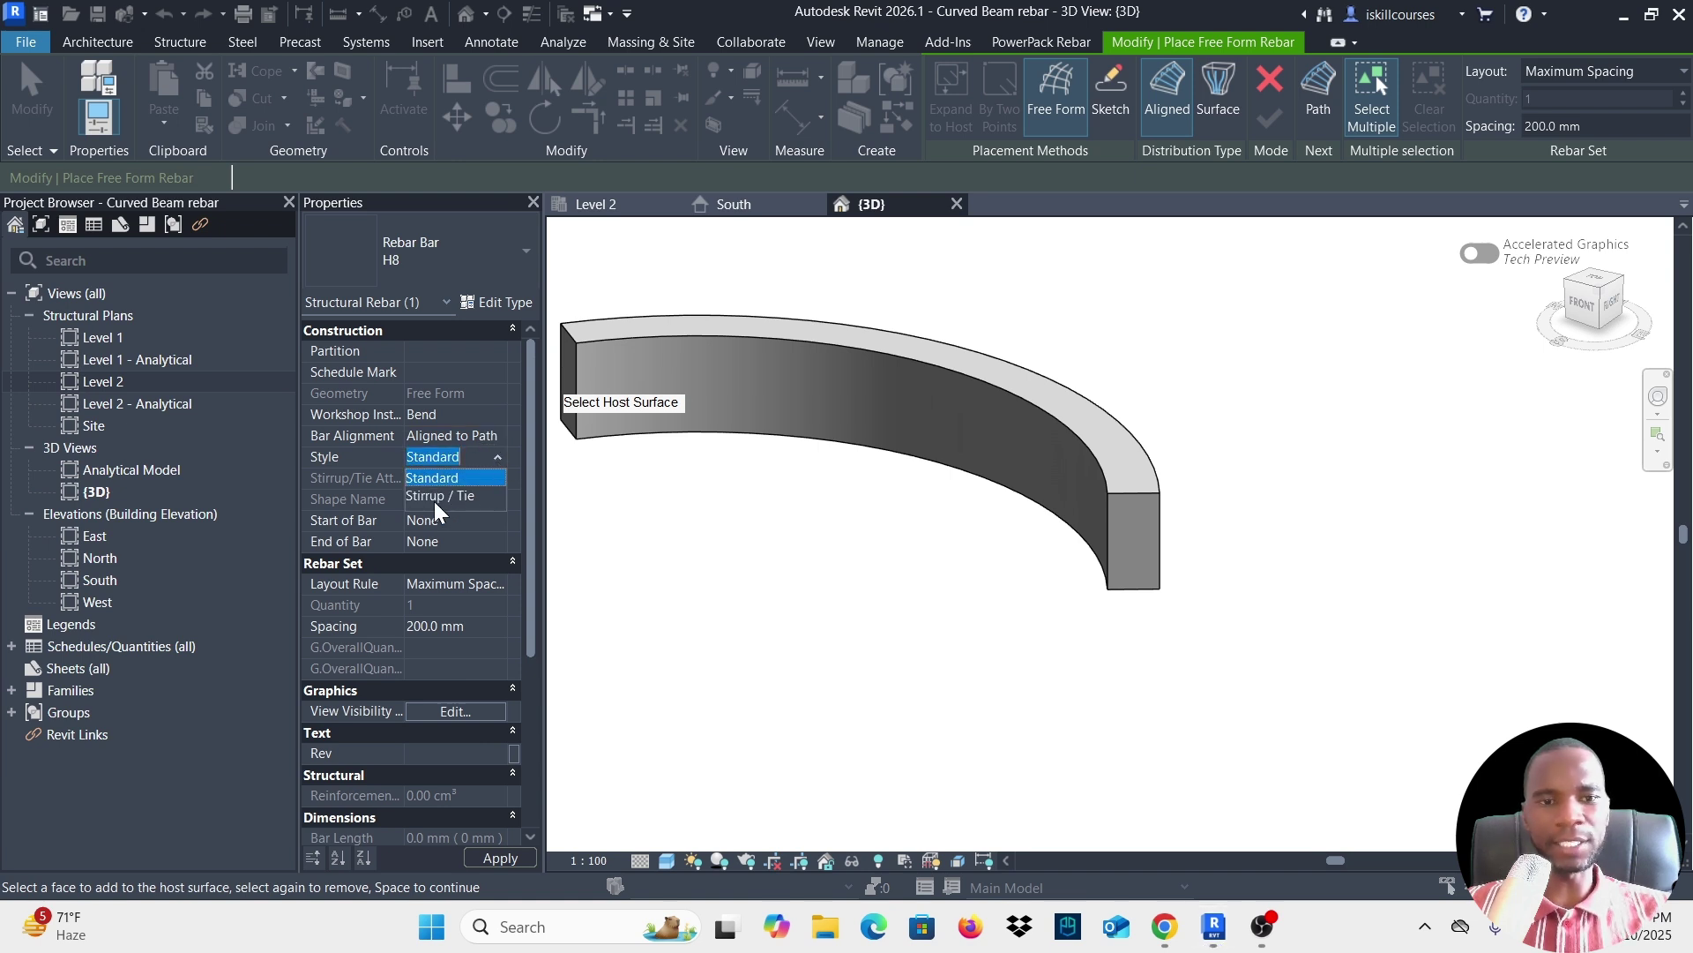
click(450, 496)
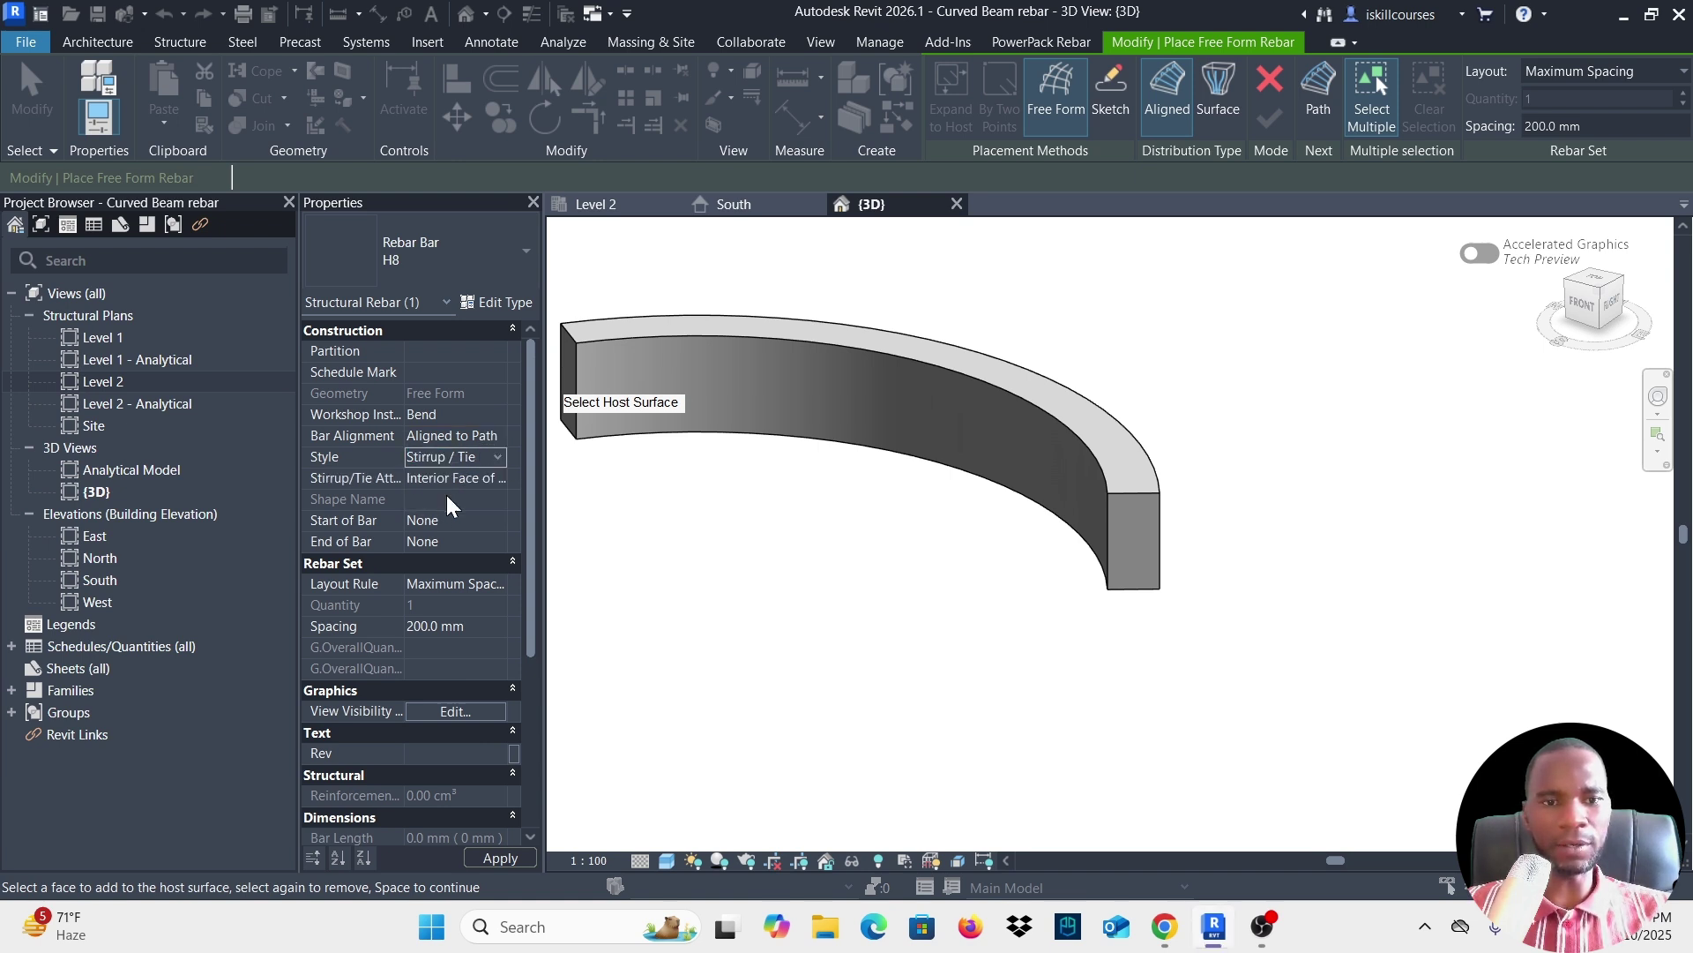
click(496, 479)
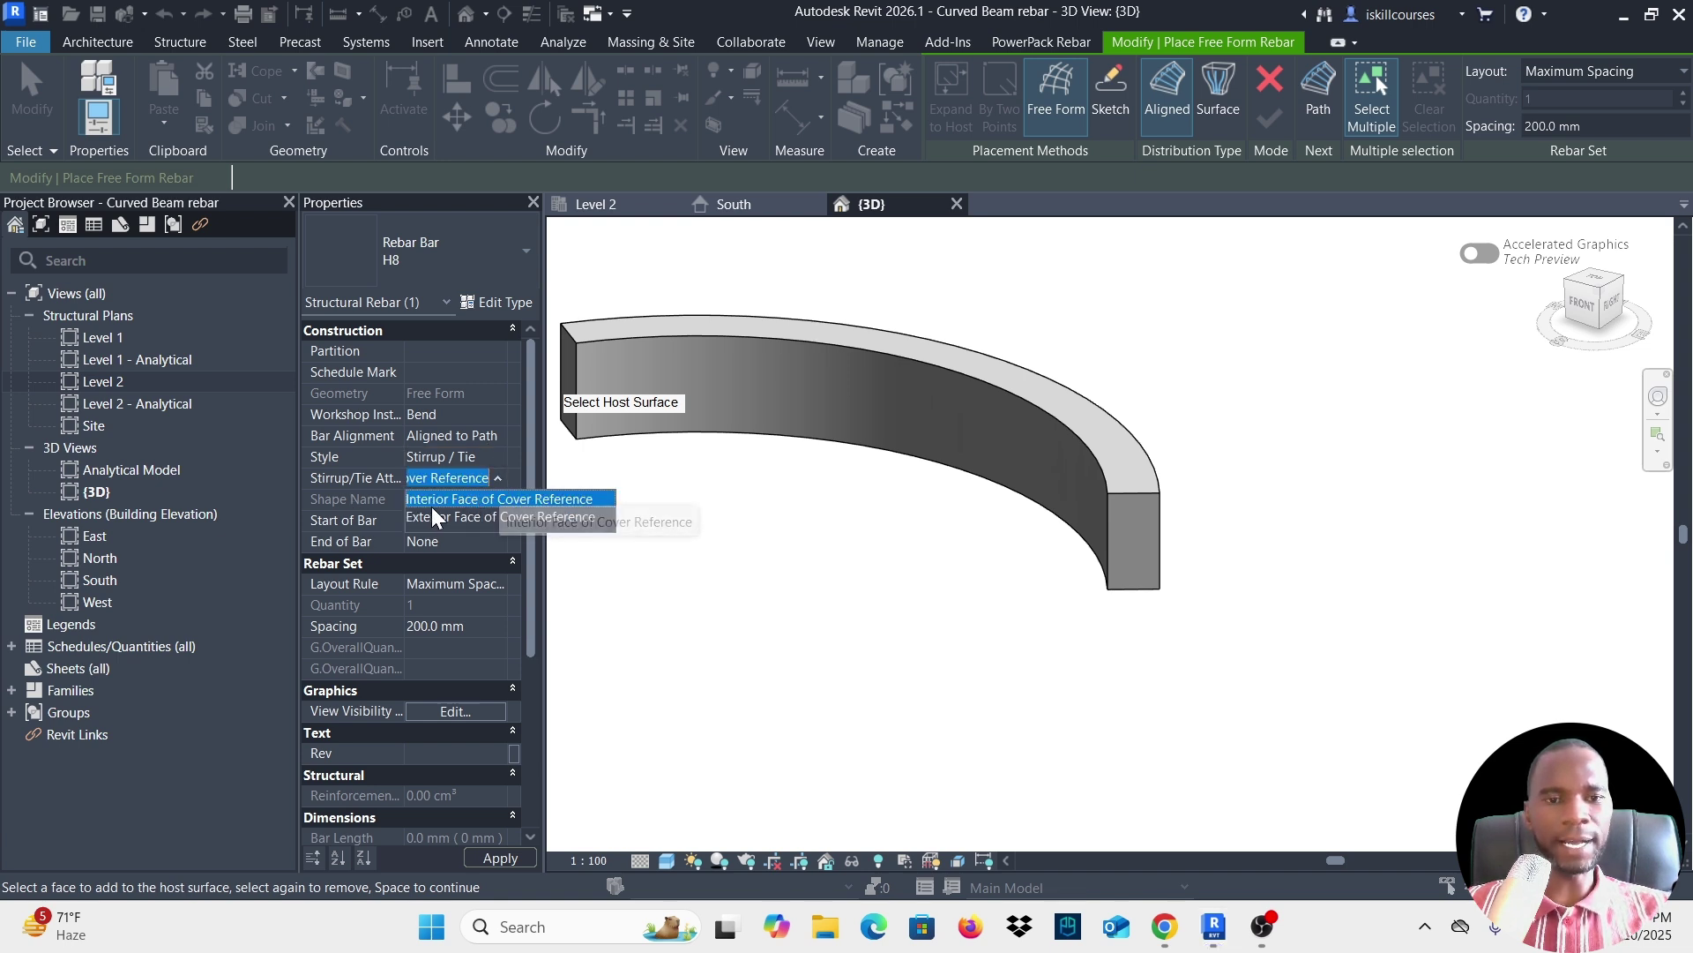
click(505, 499)
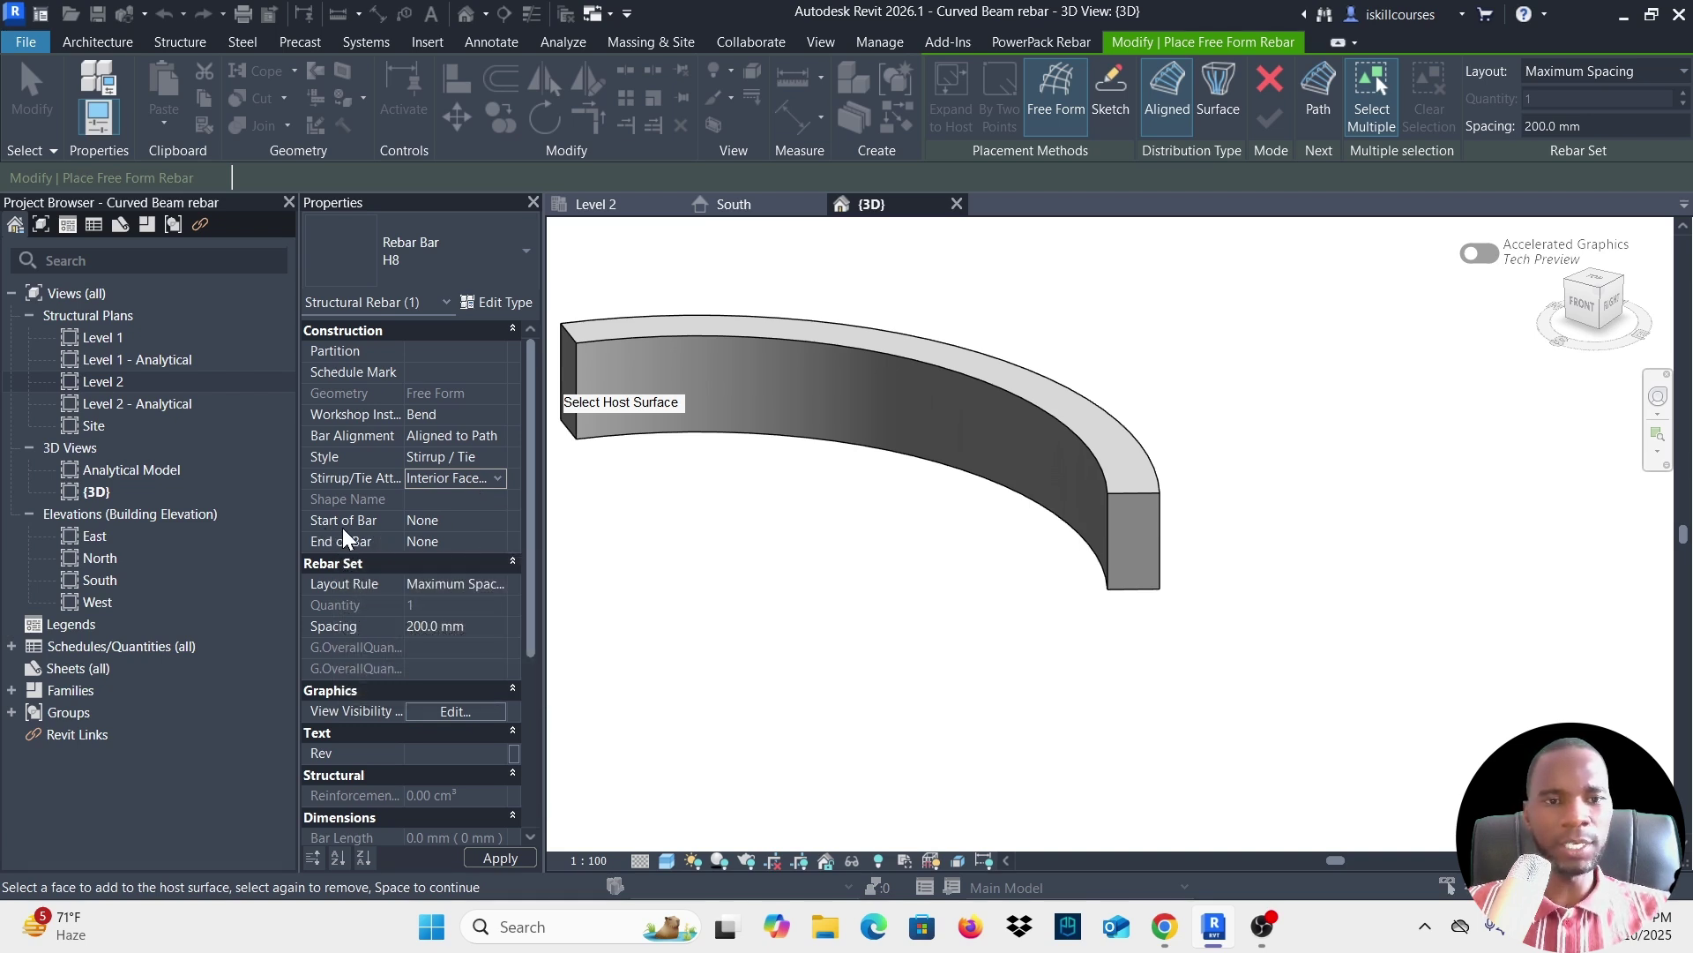
Give both bar ends a Stirrup/Tie 135° hook.
click(494, 522)
click(496, 521)
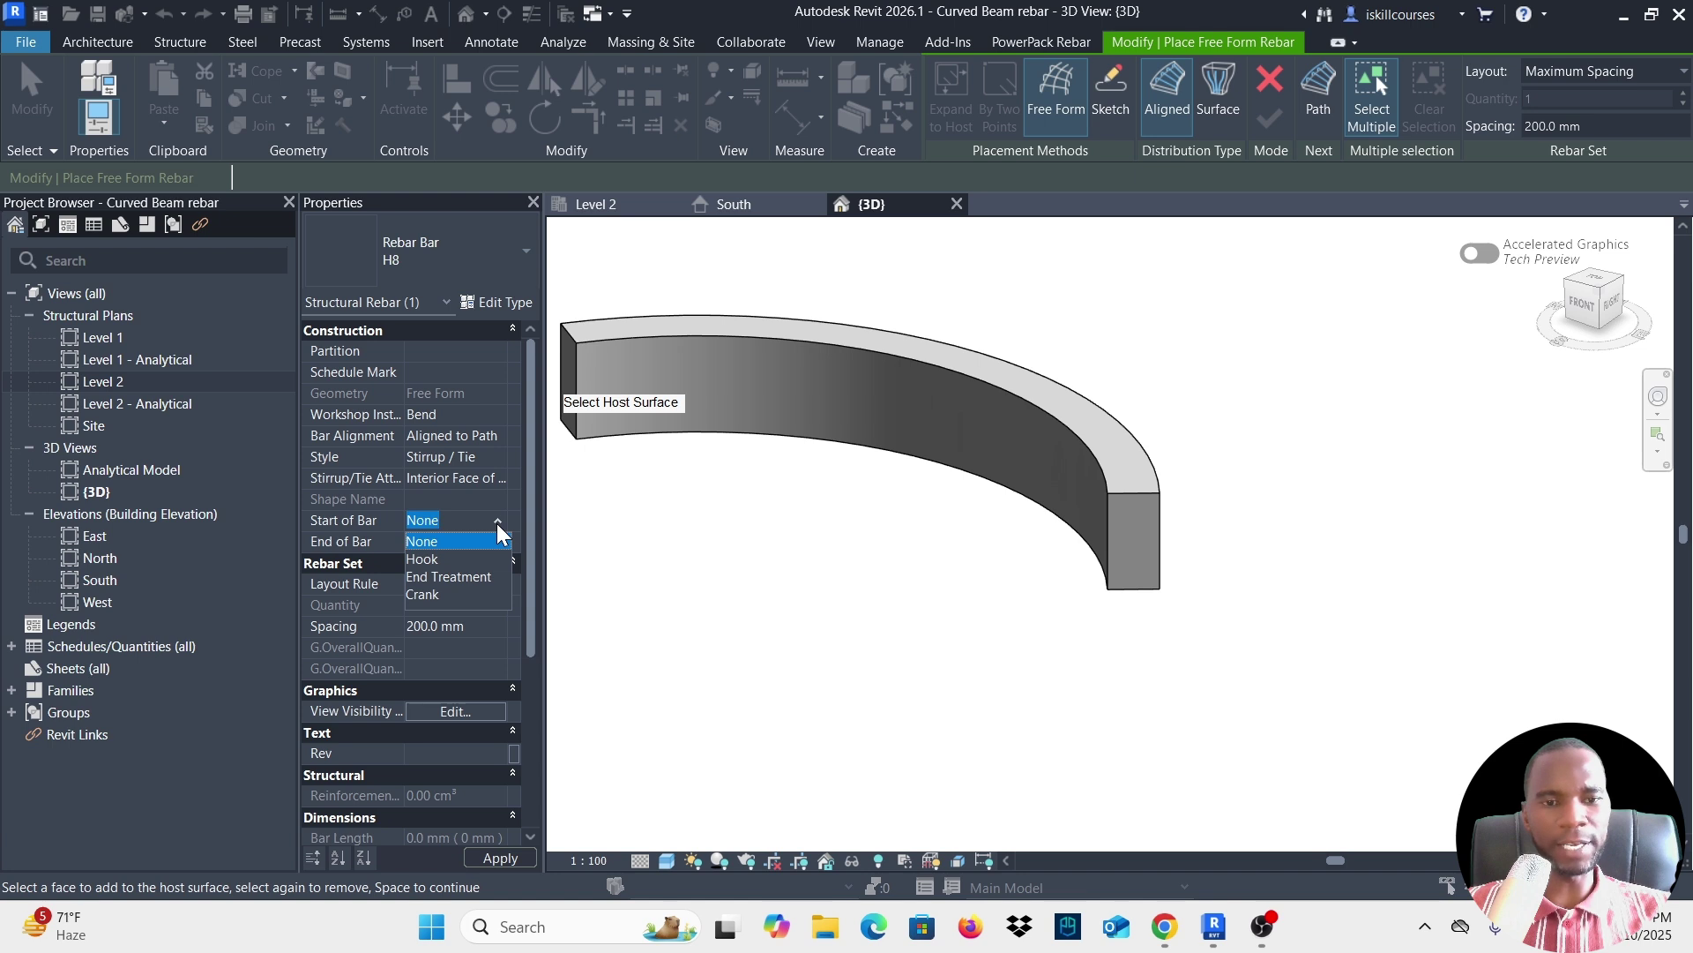
click(423, 559)
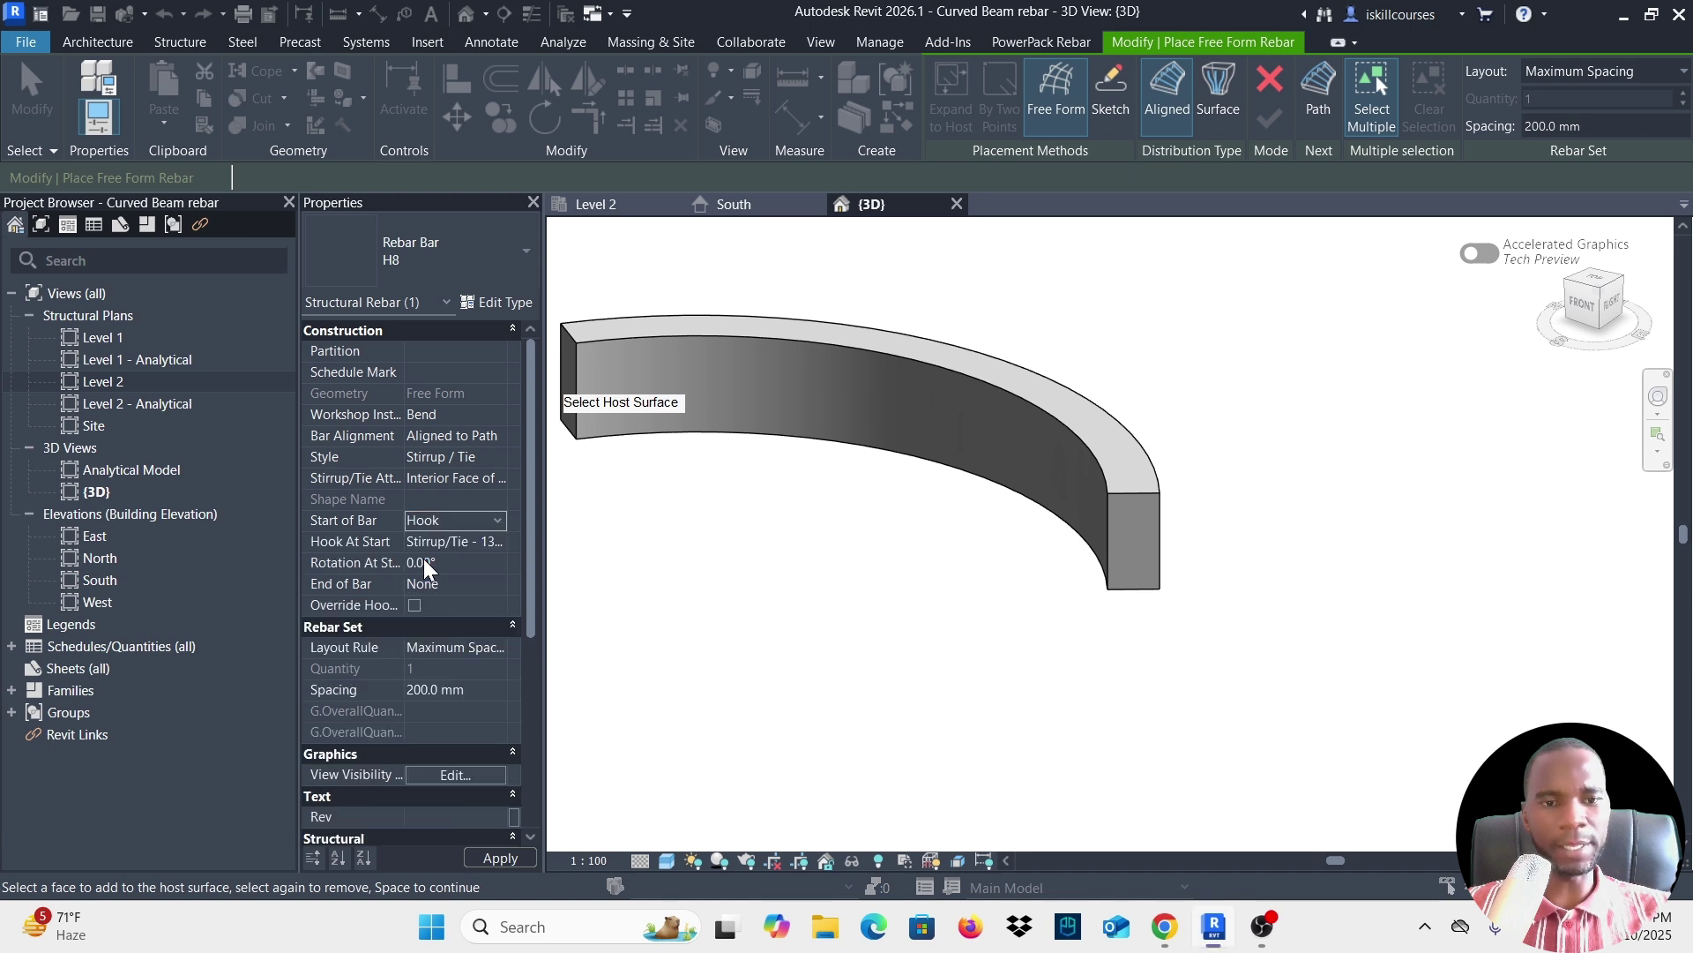
click(493, 541)
click(495, 539)
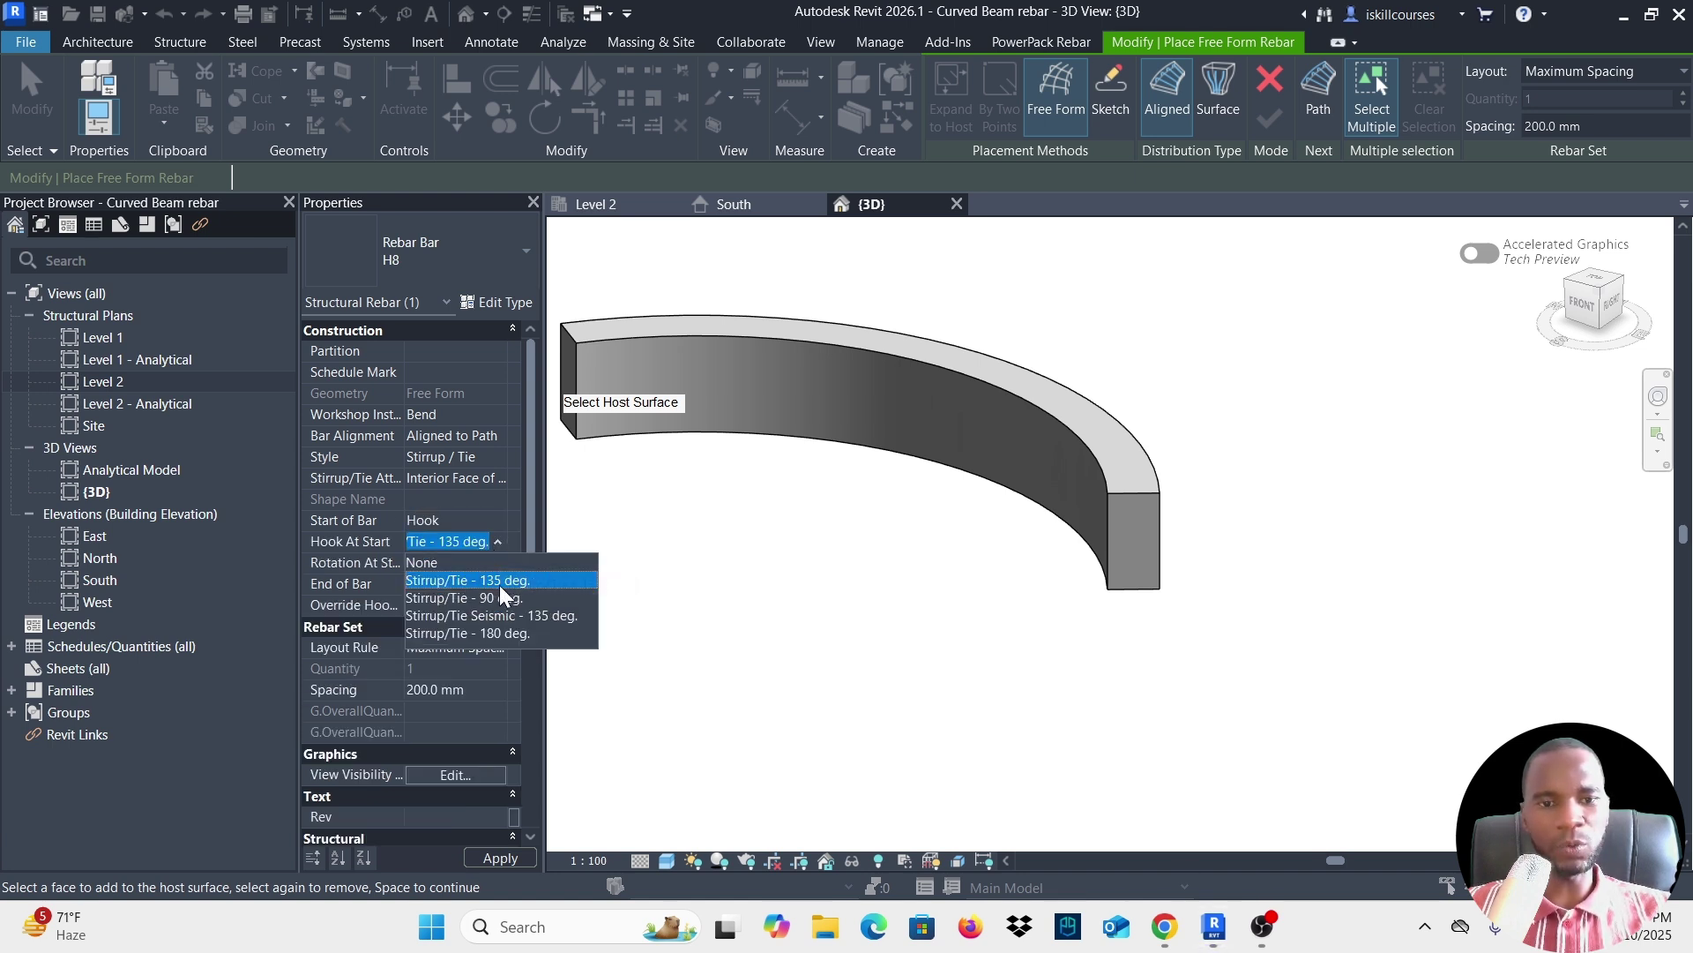
click(483, 581)
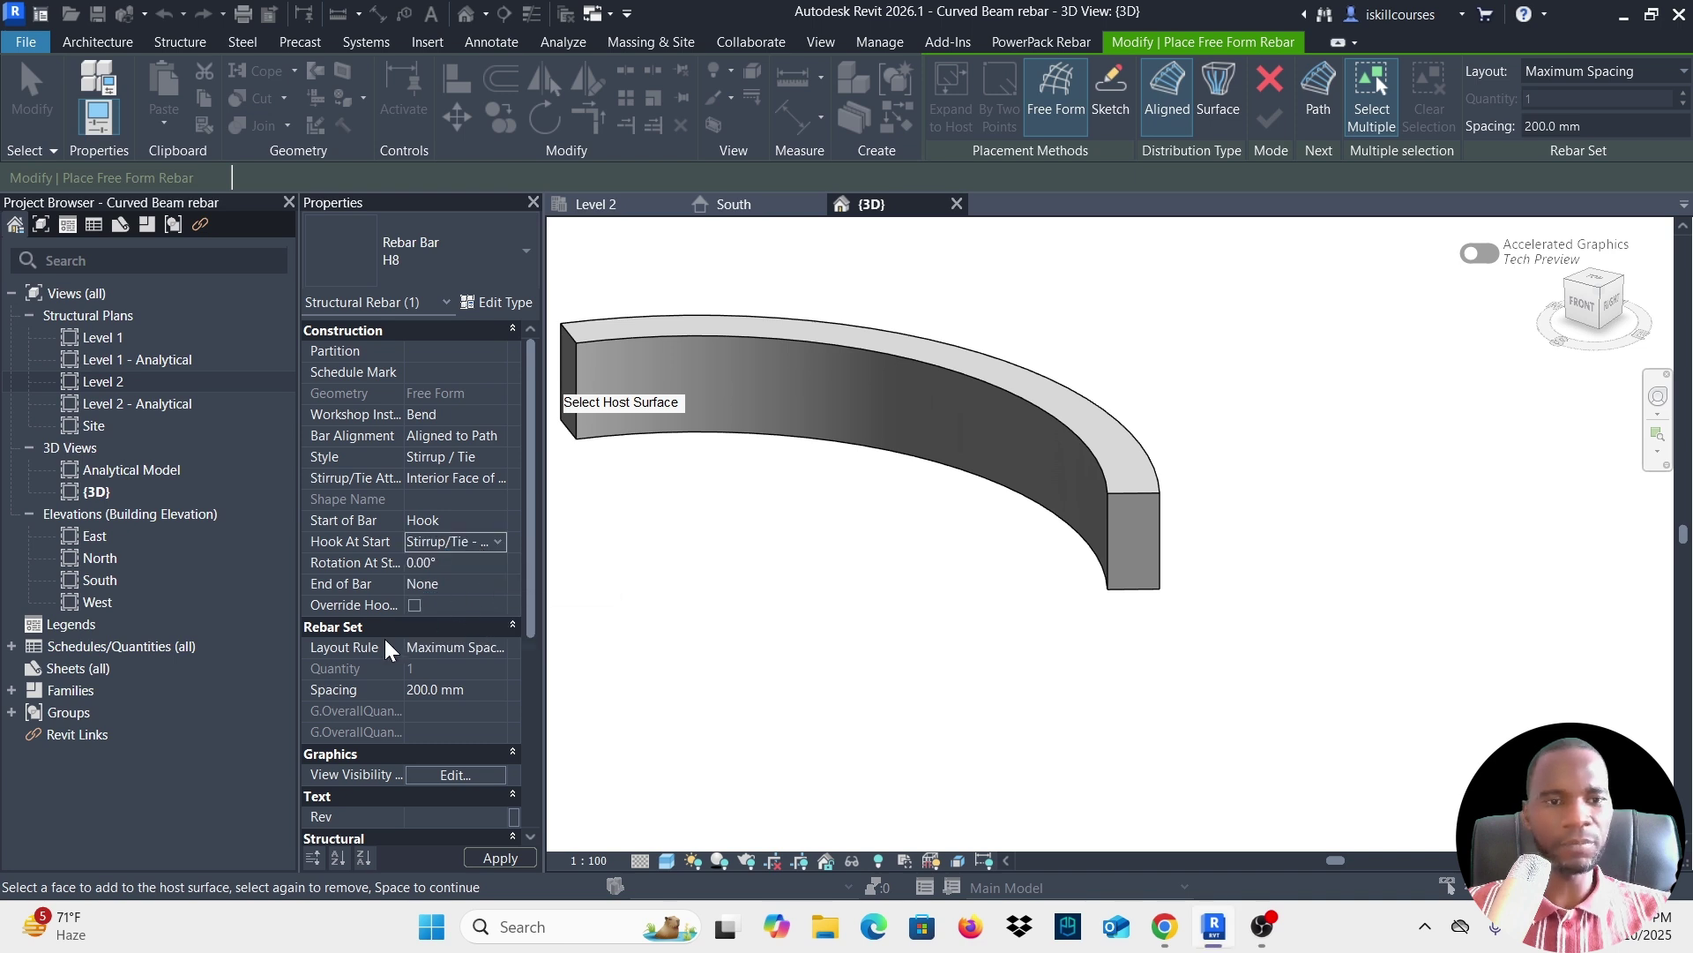
click(470, 584)
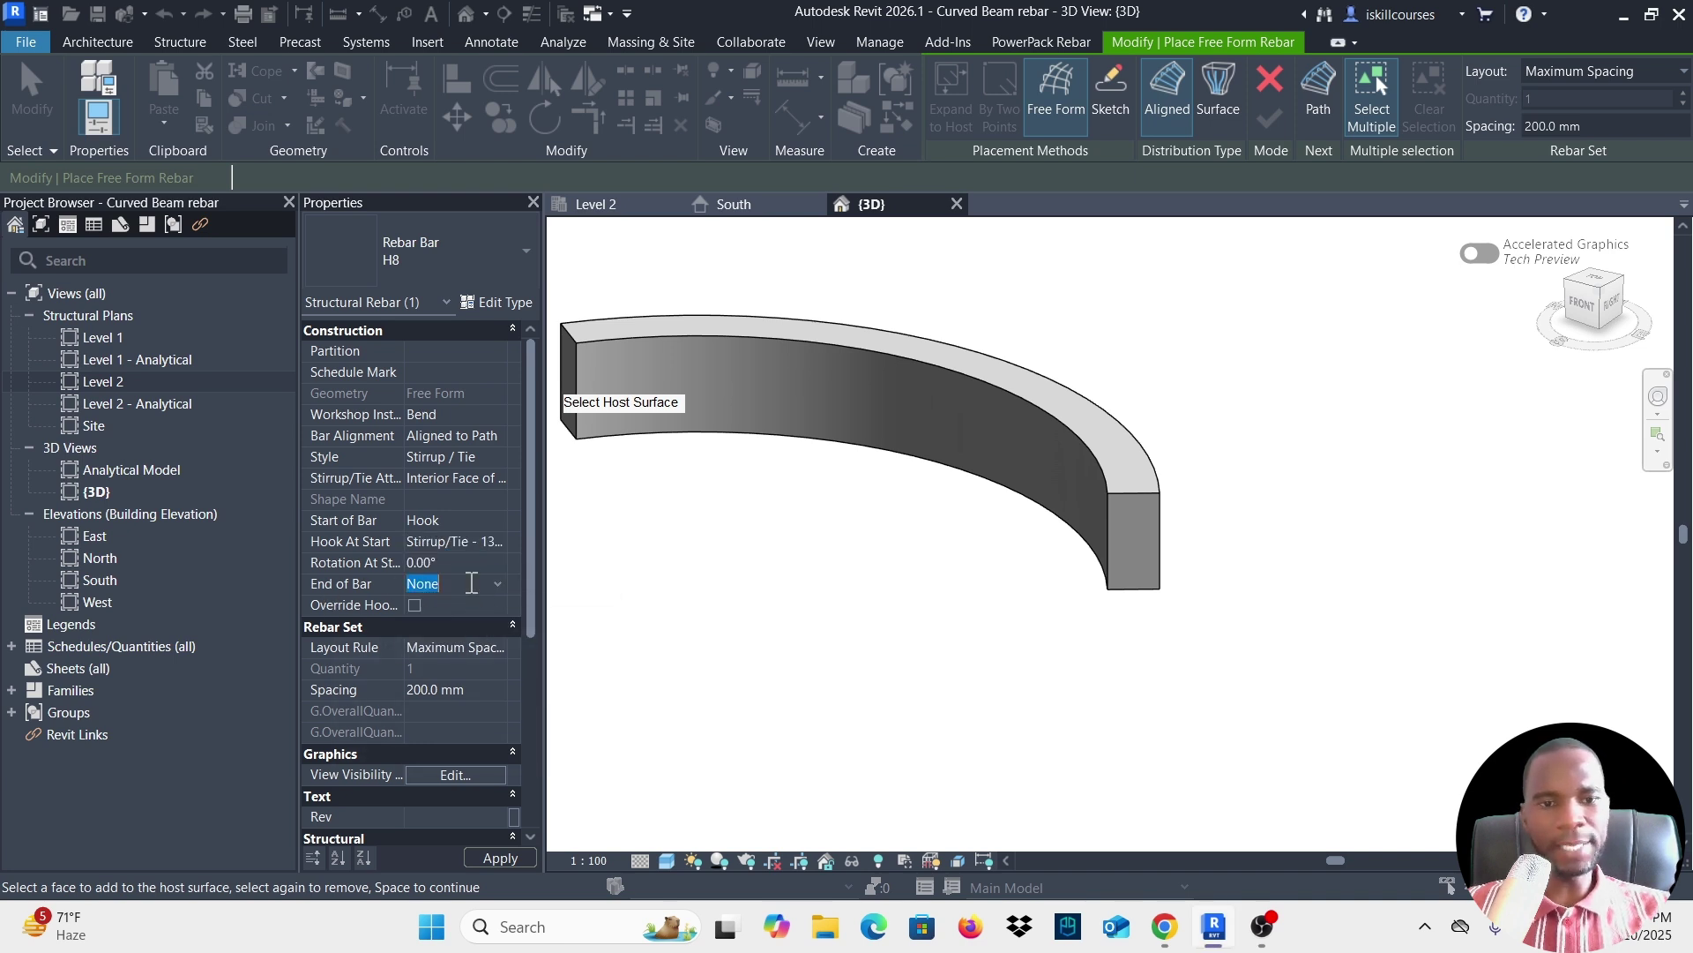
click(497, 584)
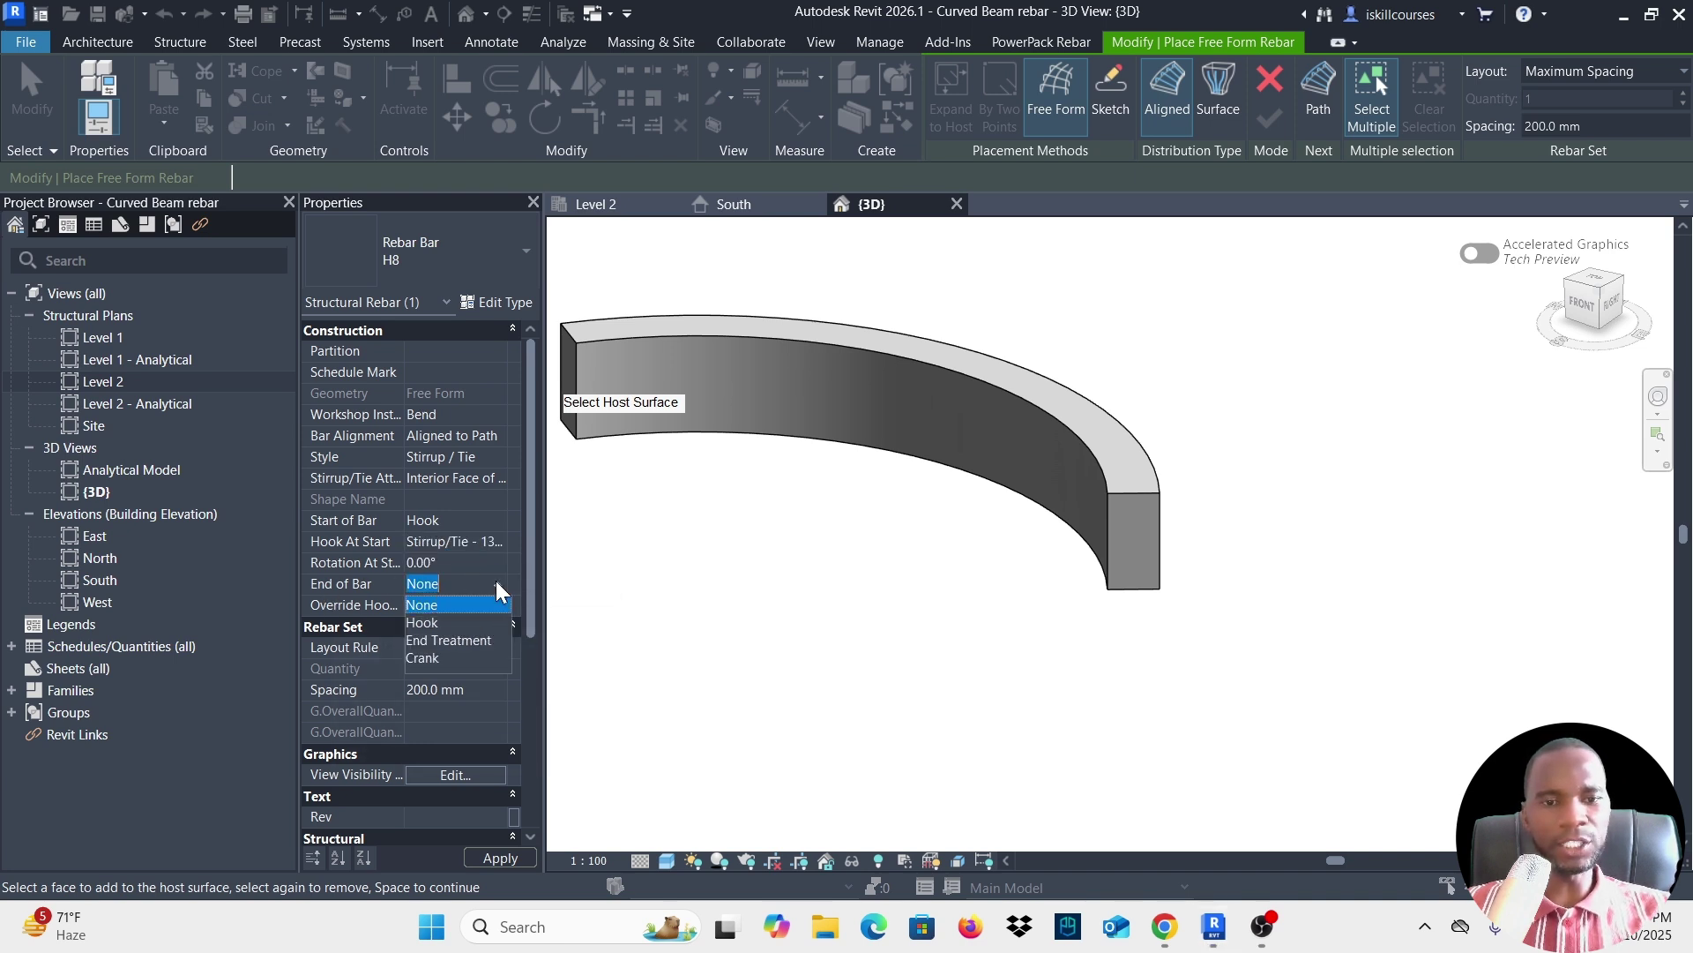
click(420, 622)
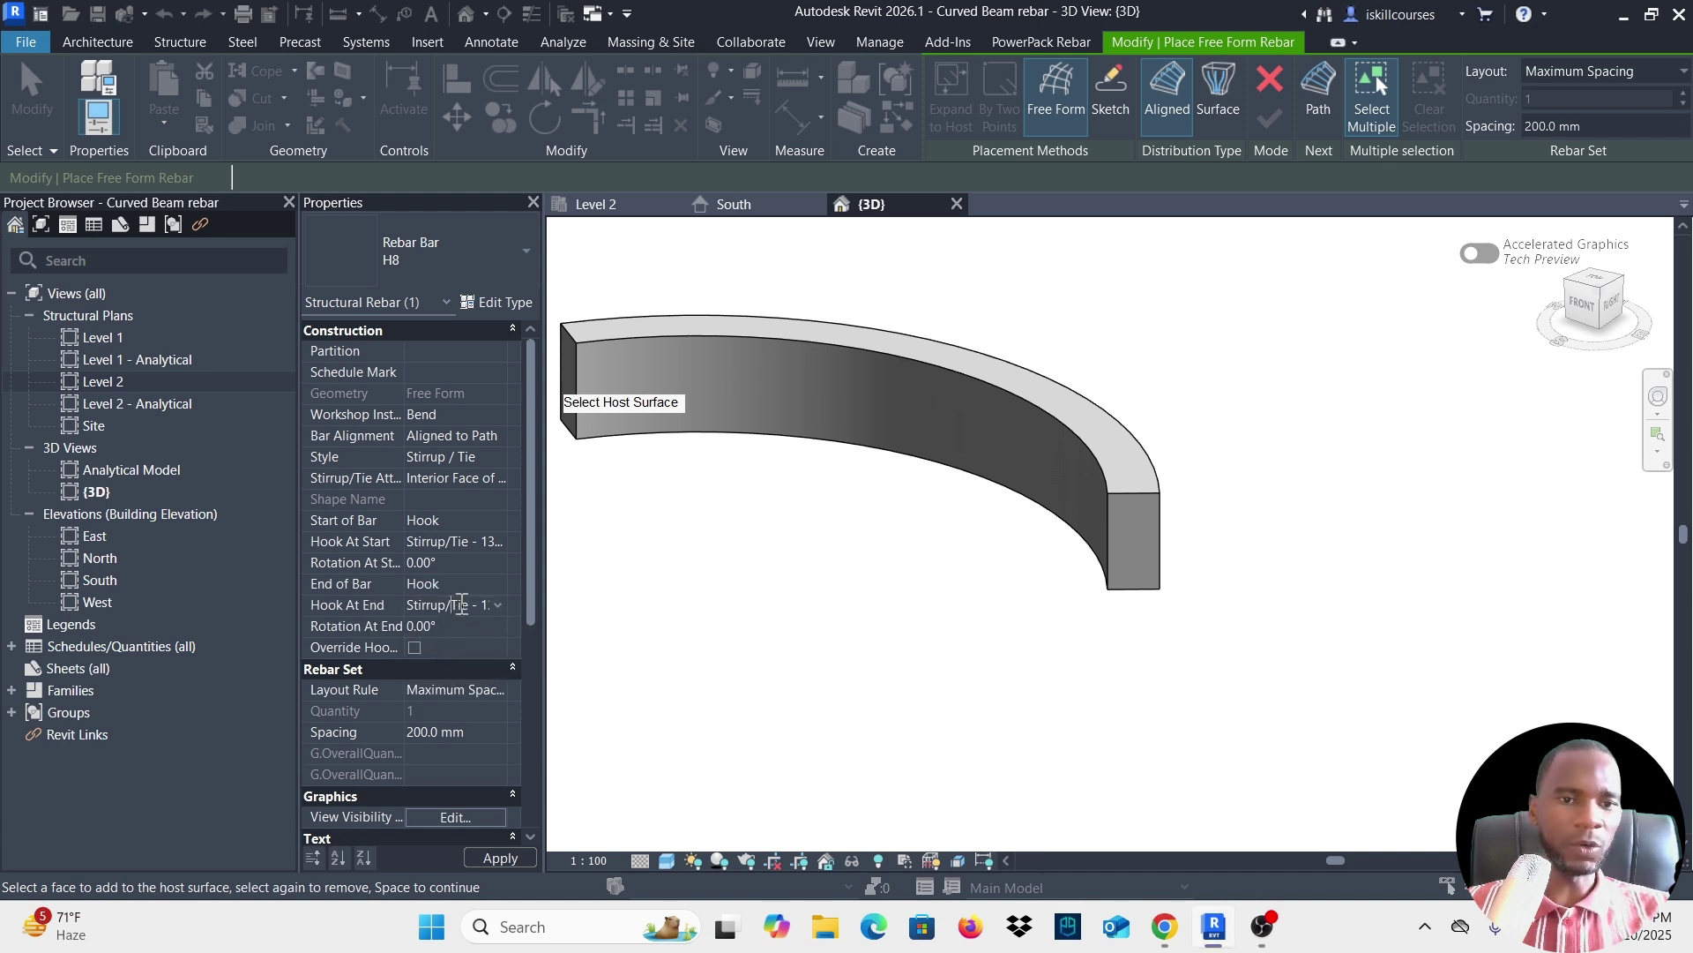
click(493, 604)
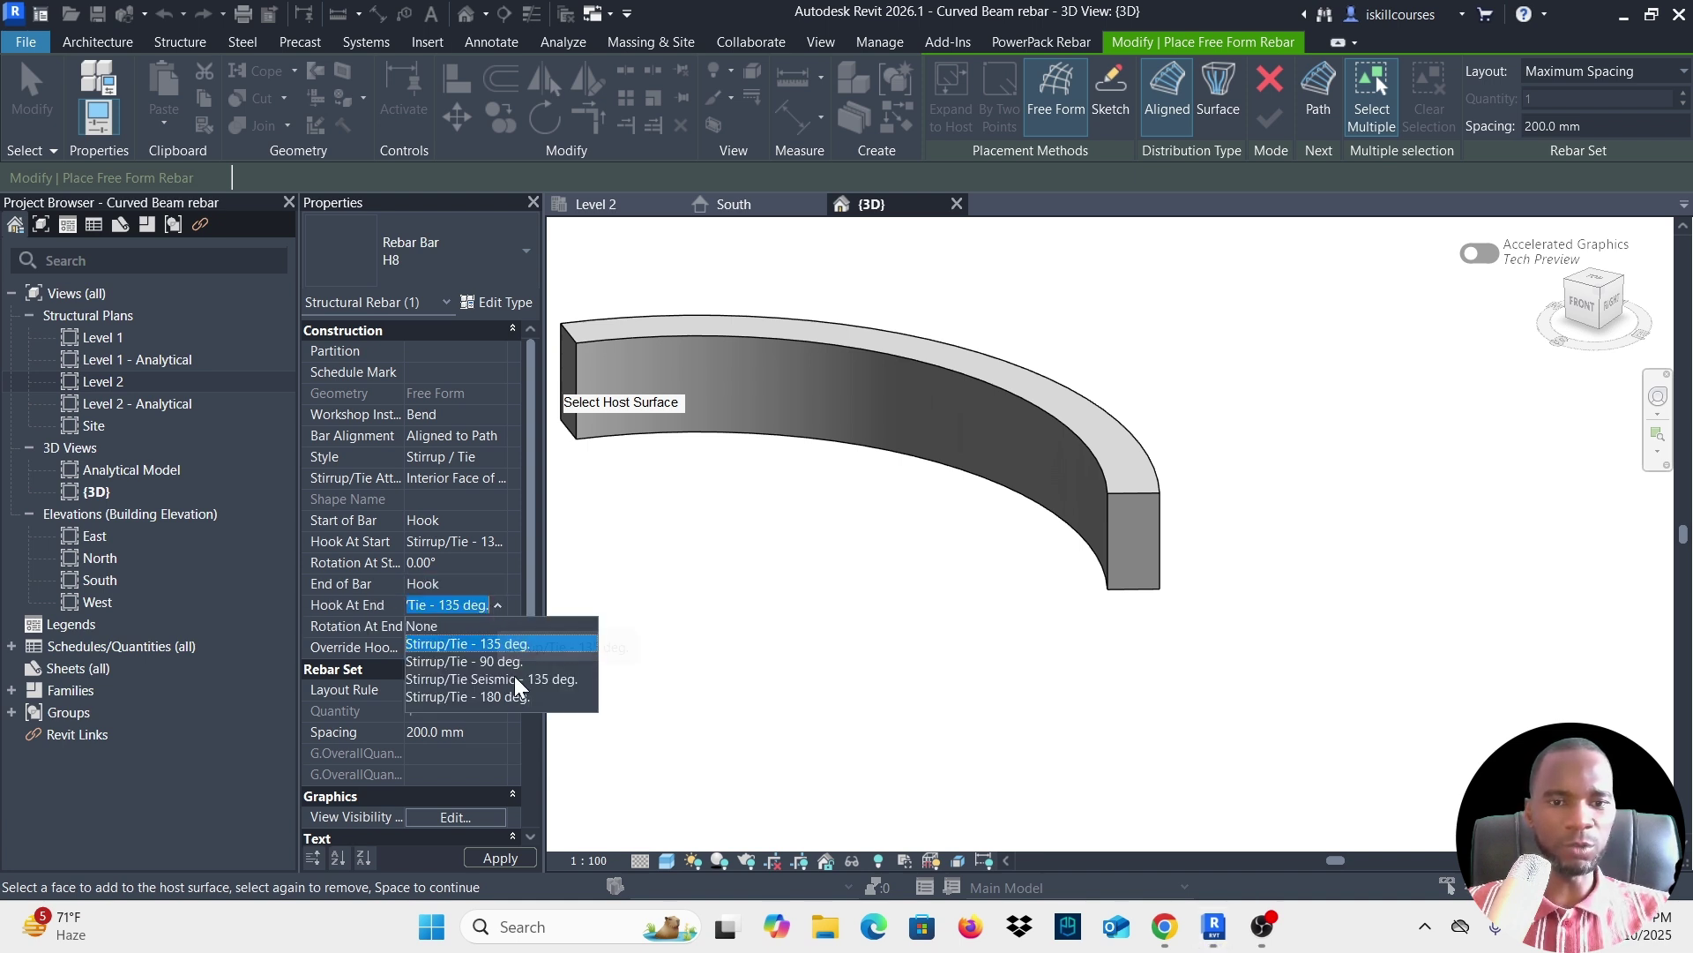
click(485, 643)
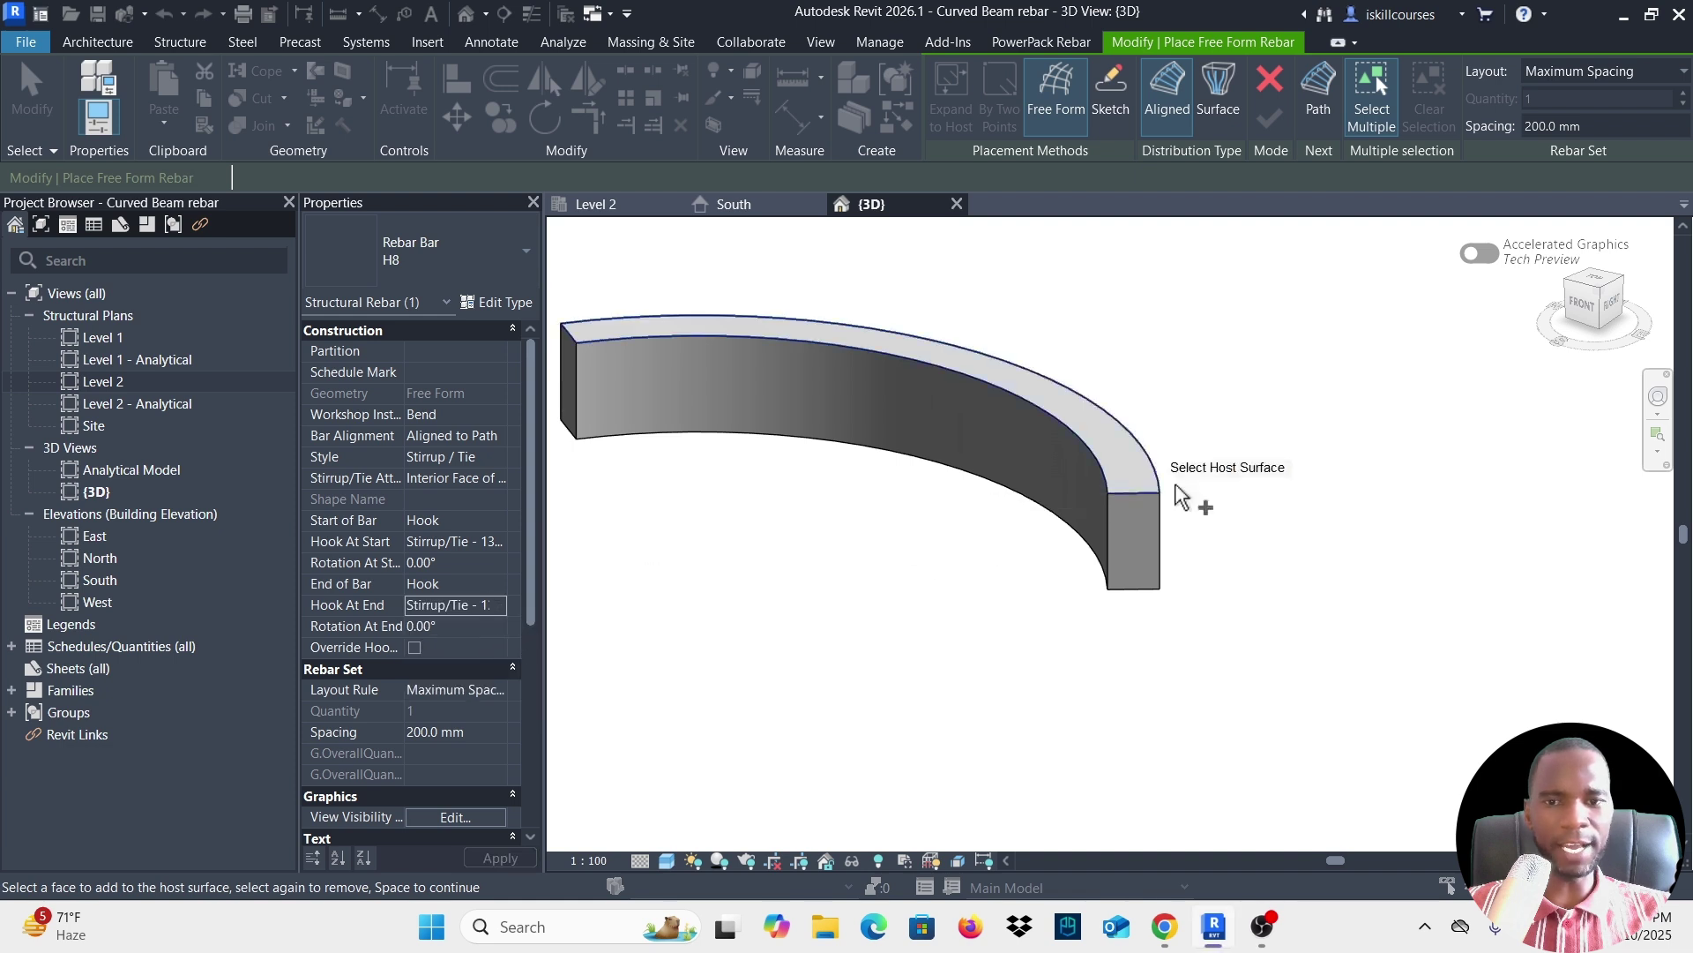
Keep the layout rule at Maximum Spacing (200 mm).
scroll(1065, 508, down, 2)
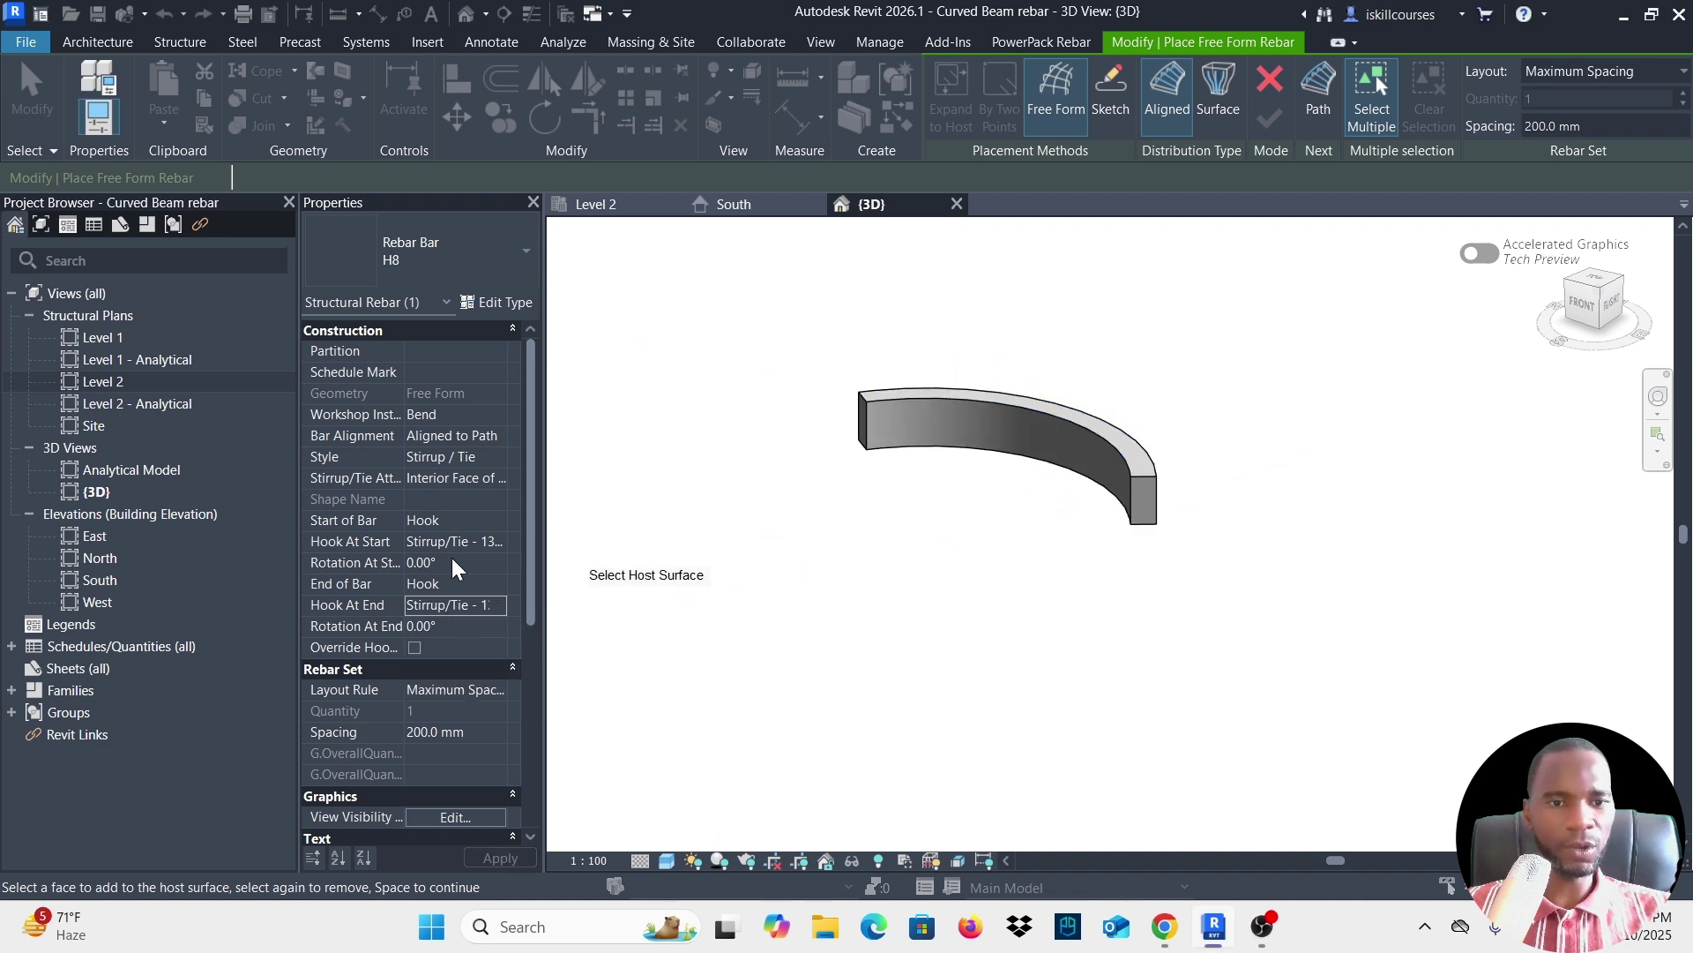
shift+middle_drag(1023, 529, 718, 465)
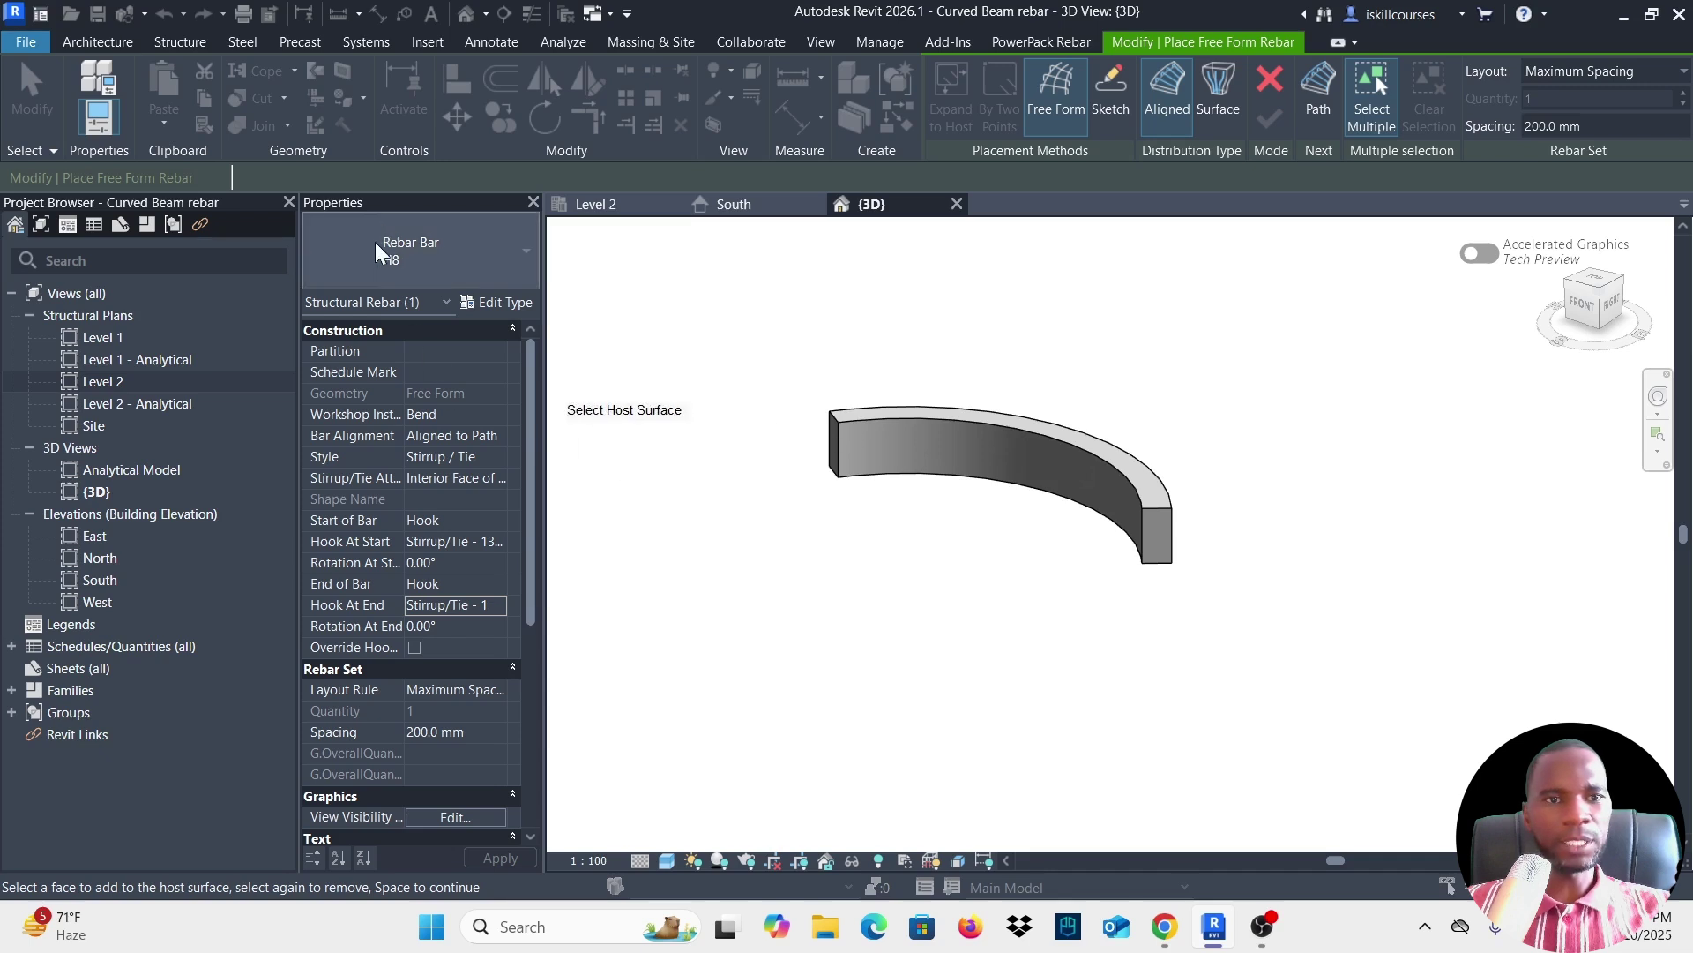
scroll(983, 450, up, 3)
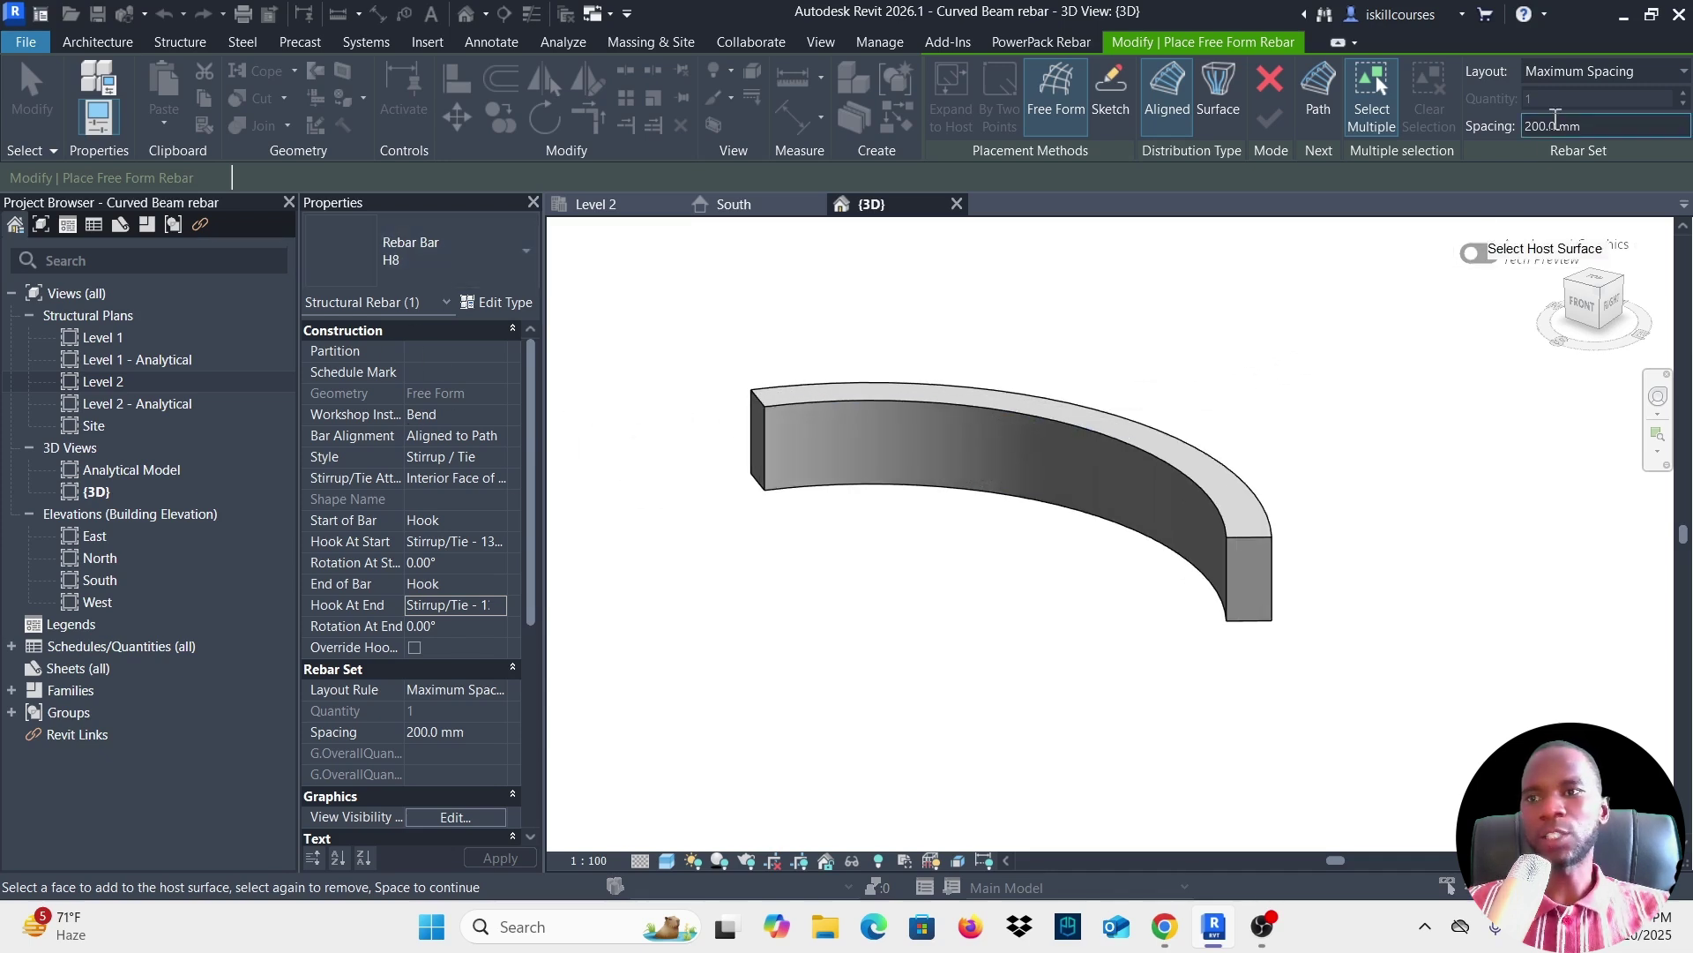
click(1679, 74)
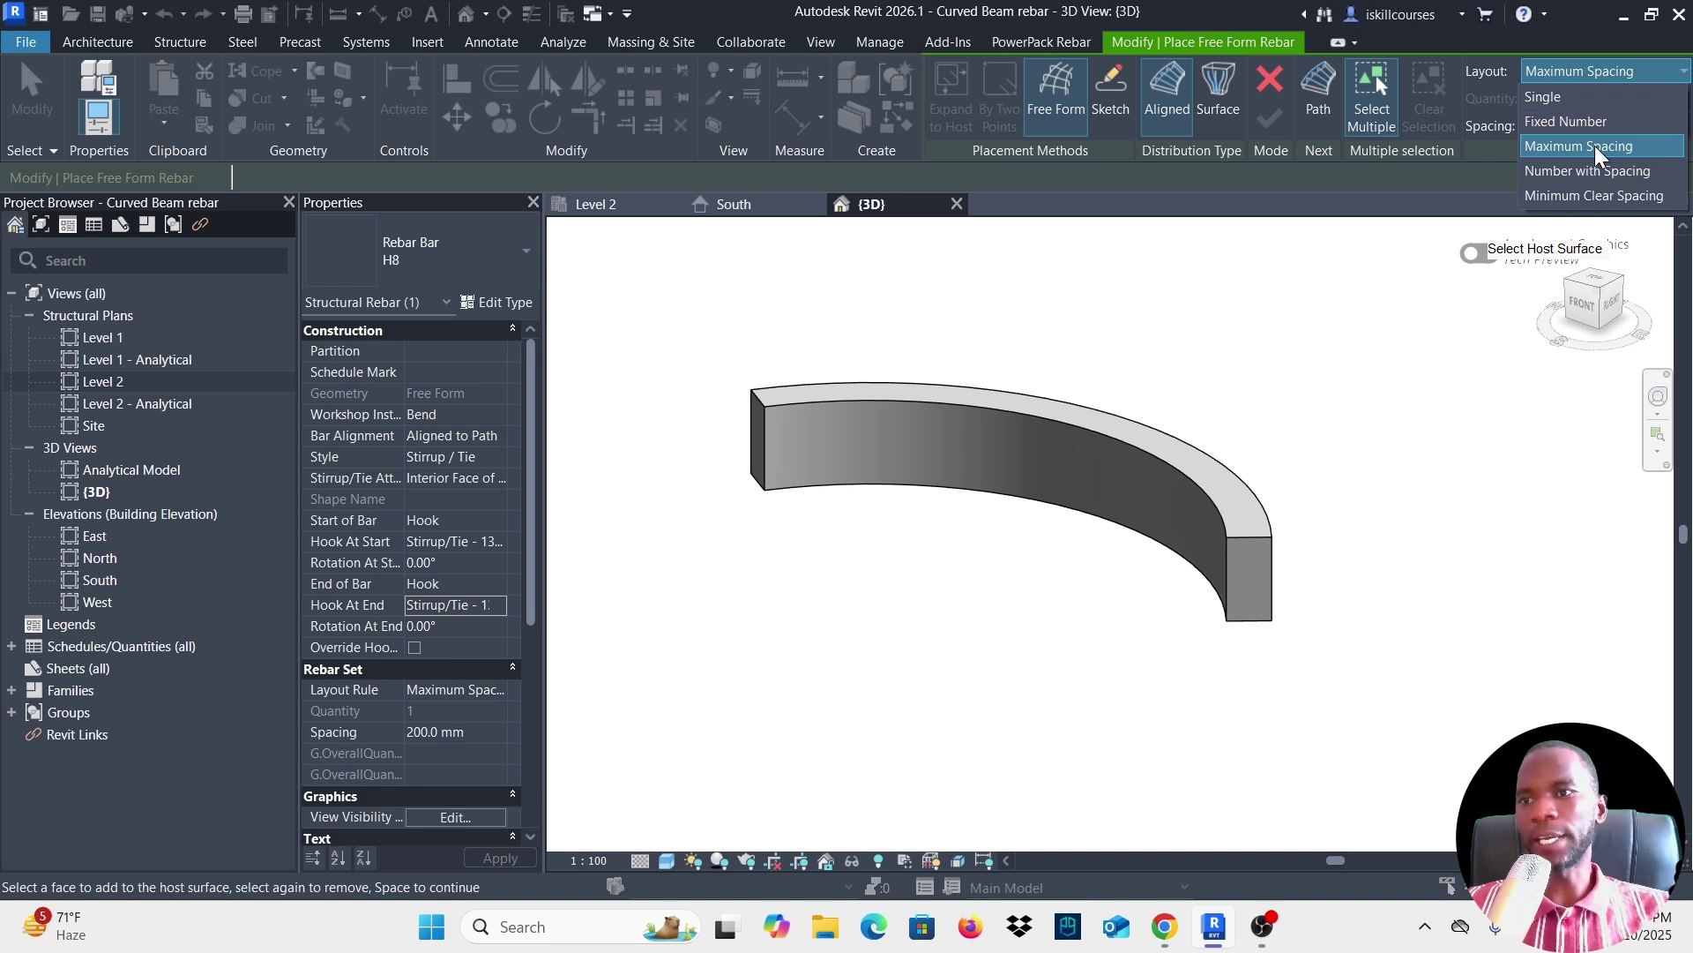
click(1568, 146)
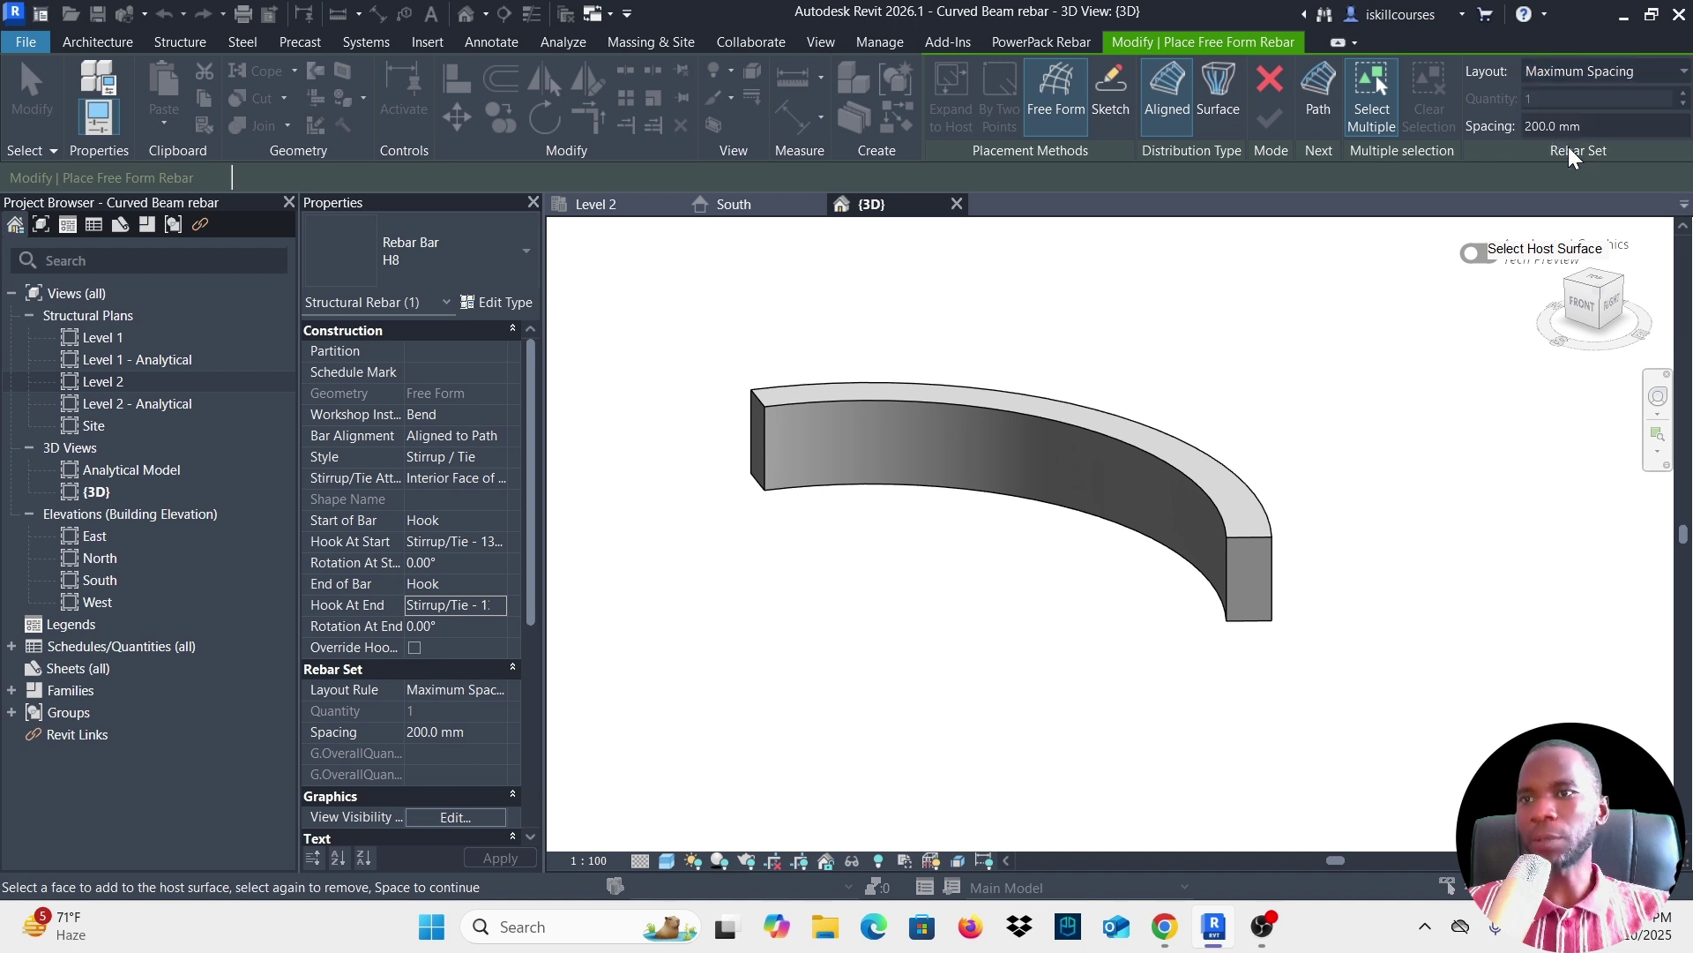
click(1678, 74)
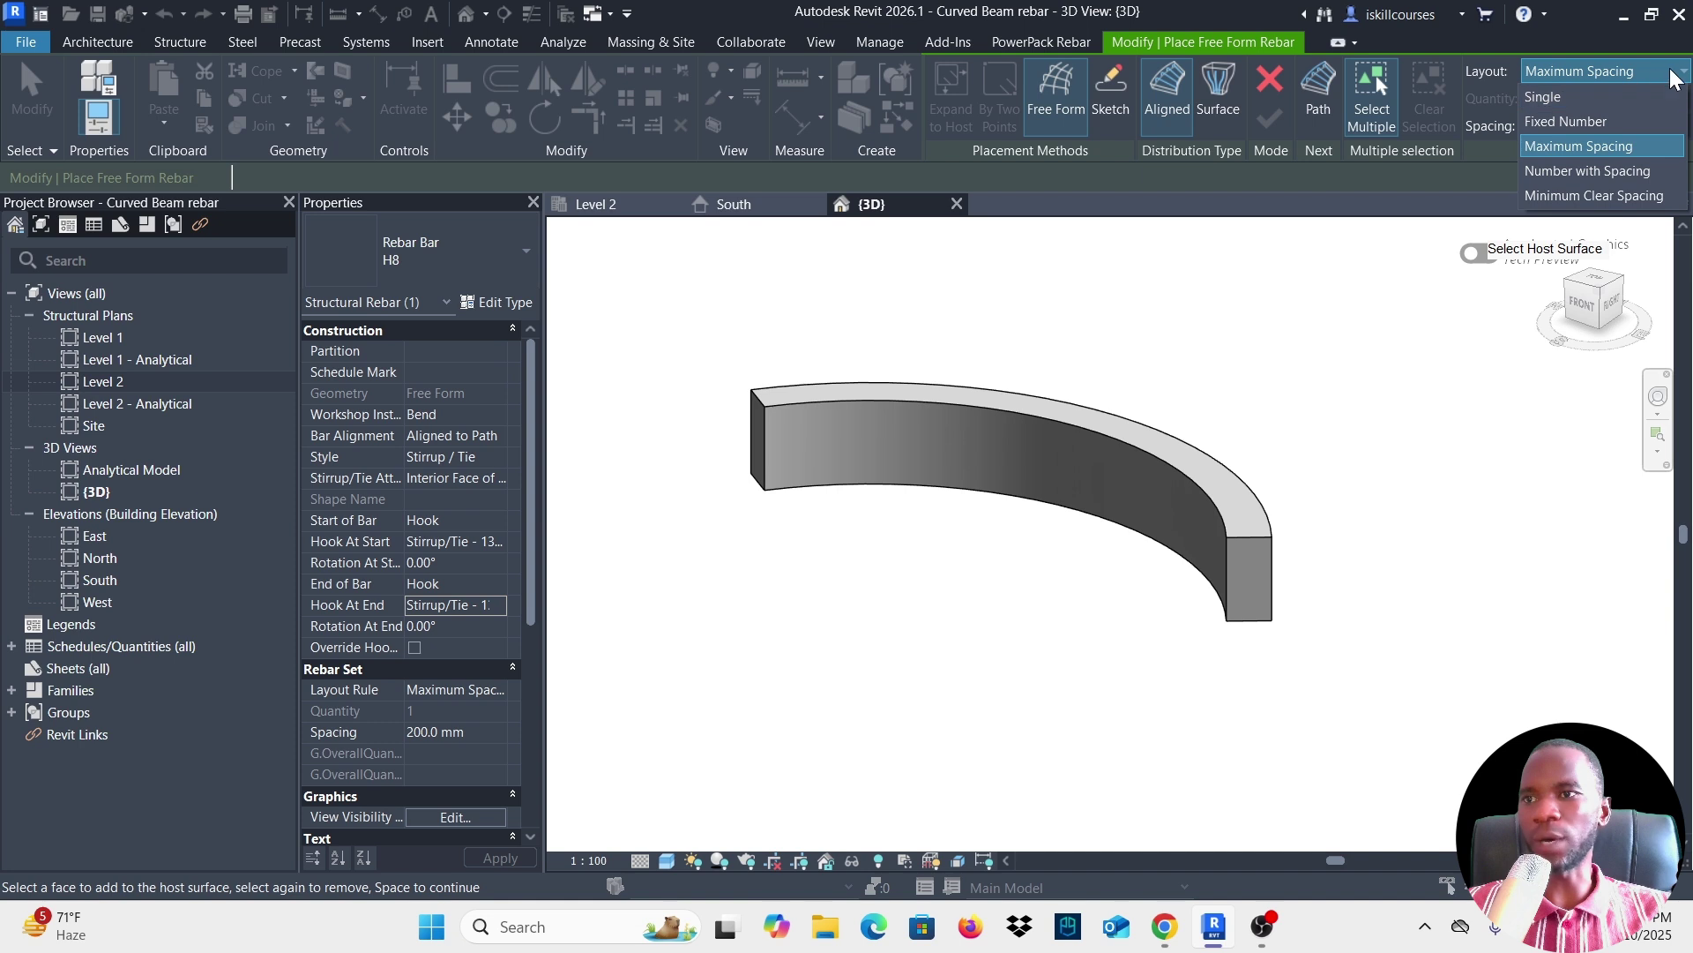
click(1673, 77)
click(1673, 78)
click(1673, 78)
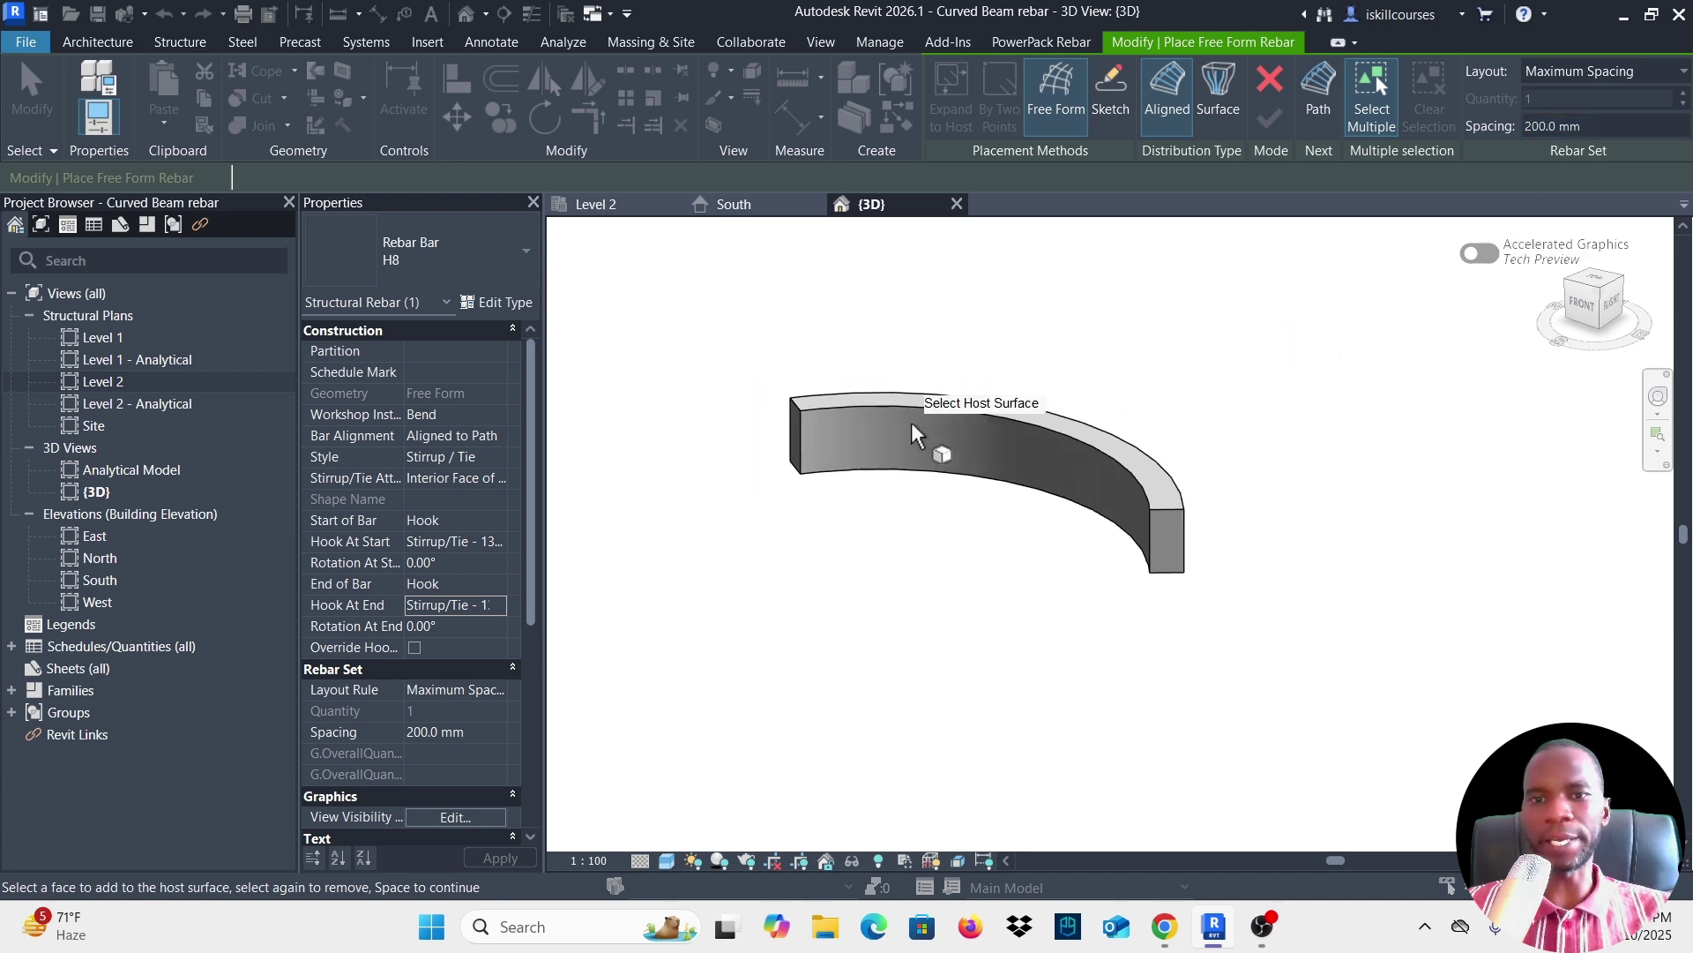
Pick the curved beam's inner face as the first host surface.
scroll(1116, 494, up, 4)
scroll(1131, 469, up, 2)
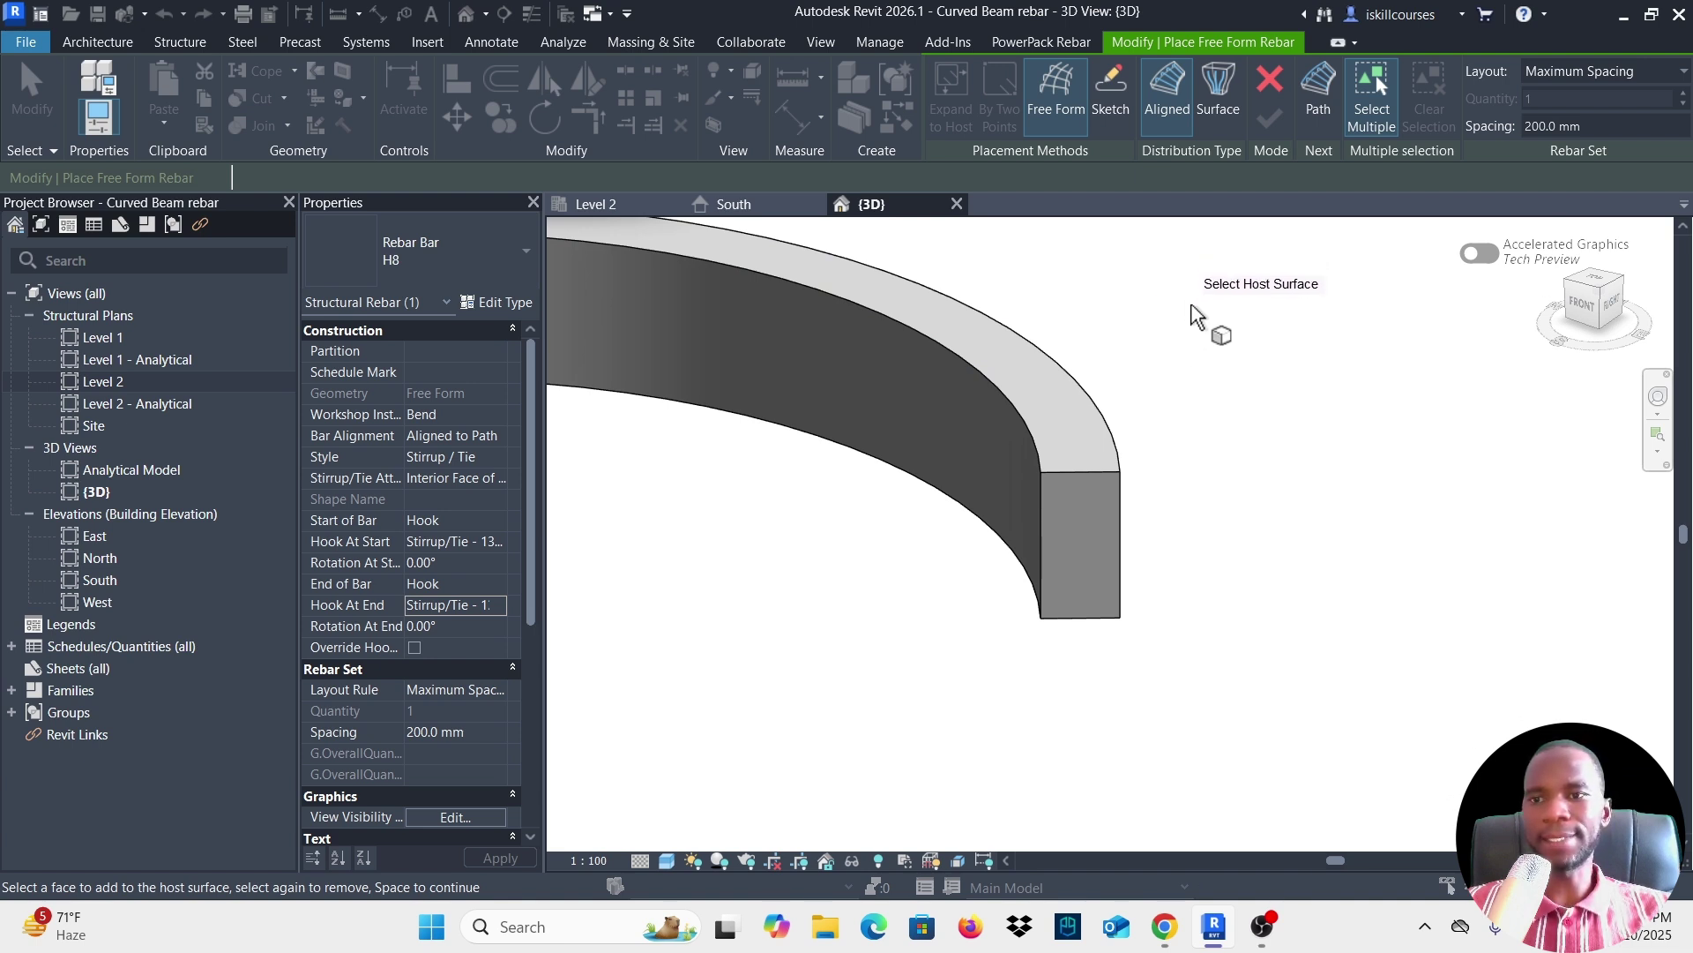
scroll(1220, 374, down, 3)
scroll(1221, 374, up, 2)
scroll(1103, 388, down, 1)
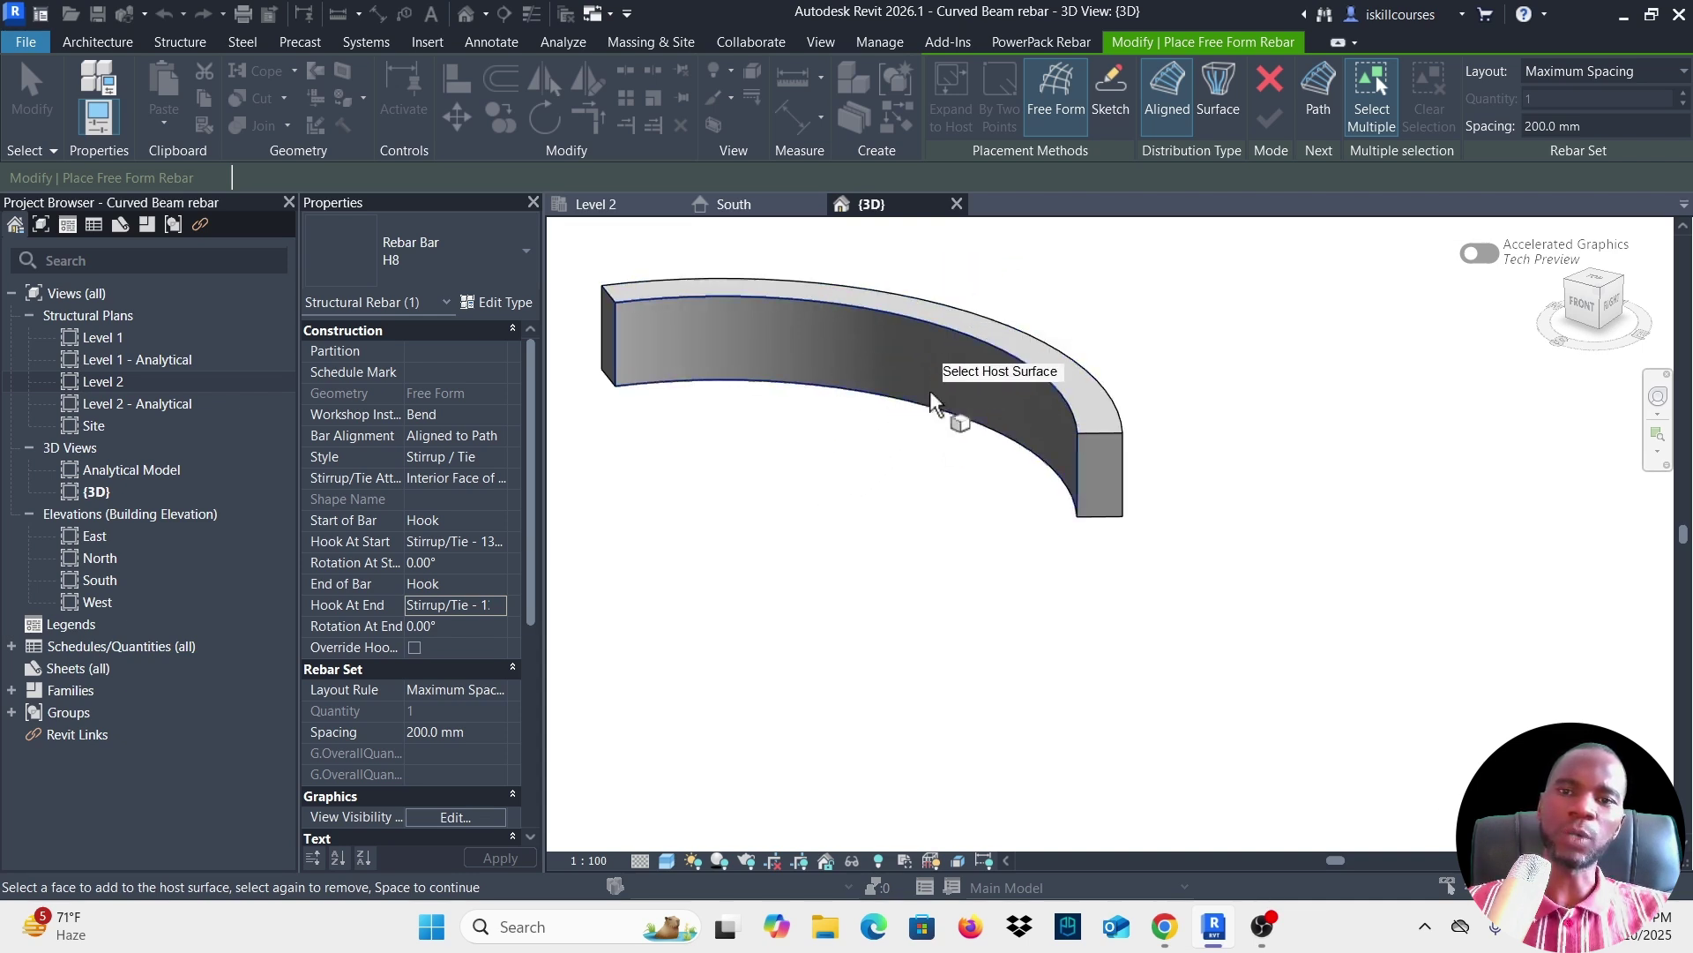
shift+middle_drag(1227, 357, 1209, 409)
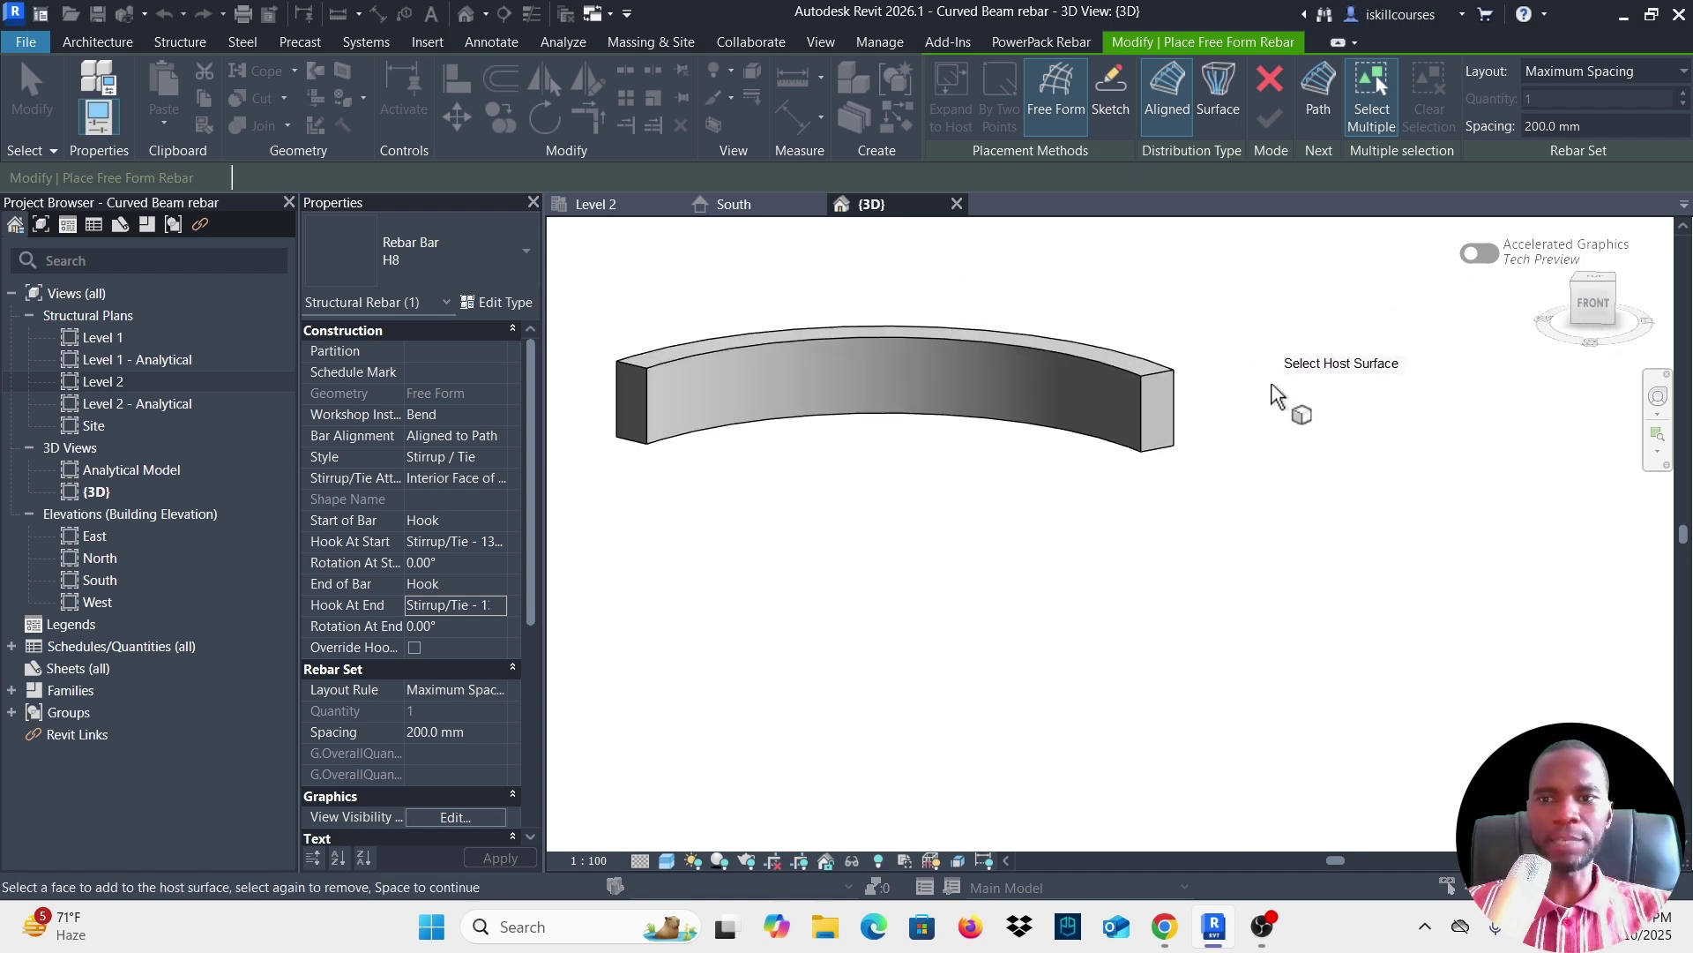
click(893, 342)
Add the beam's top face as a host surface and accept the host selection.
shift+middle_drag(1020, 314, 999, 365)
click(966, 310)
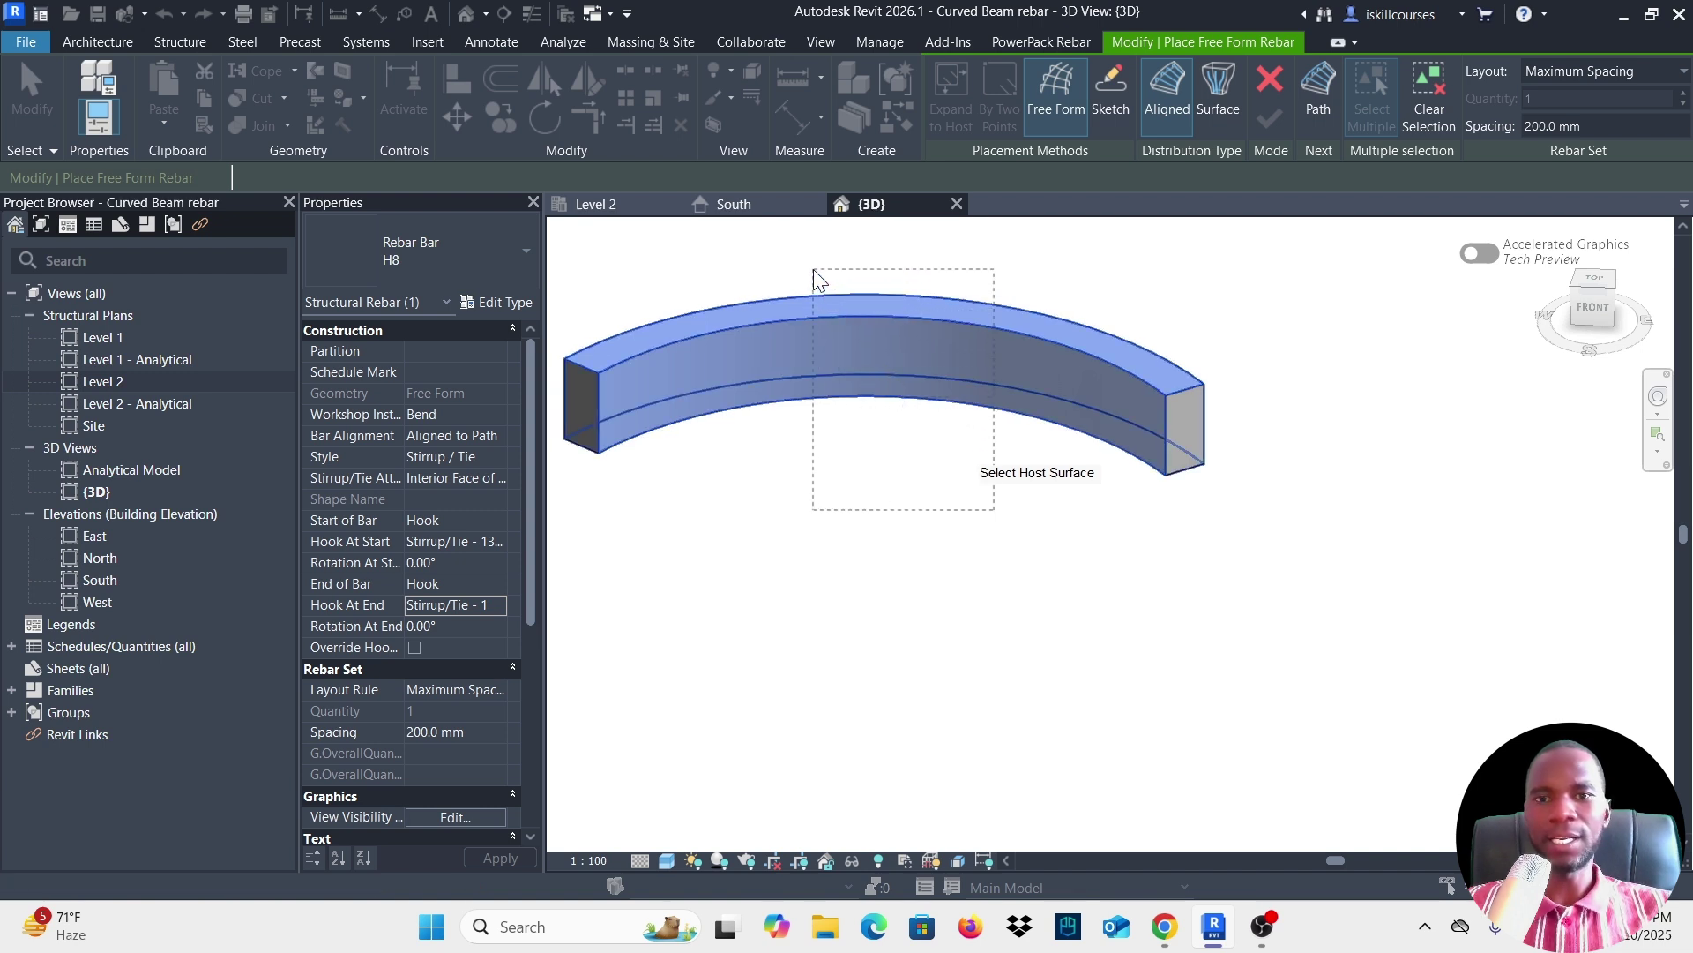
scroll(1270, 462, up, 1)
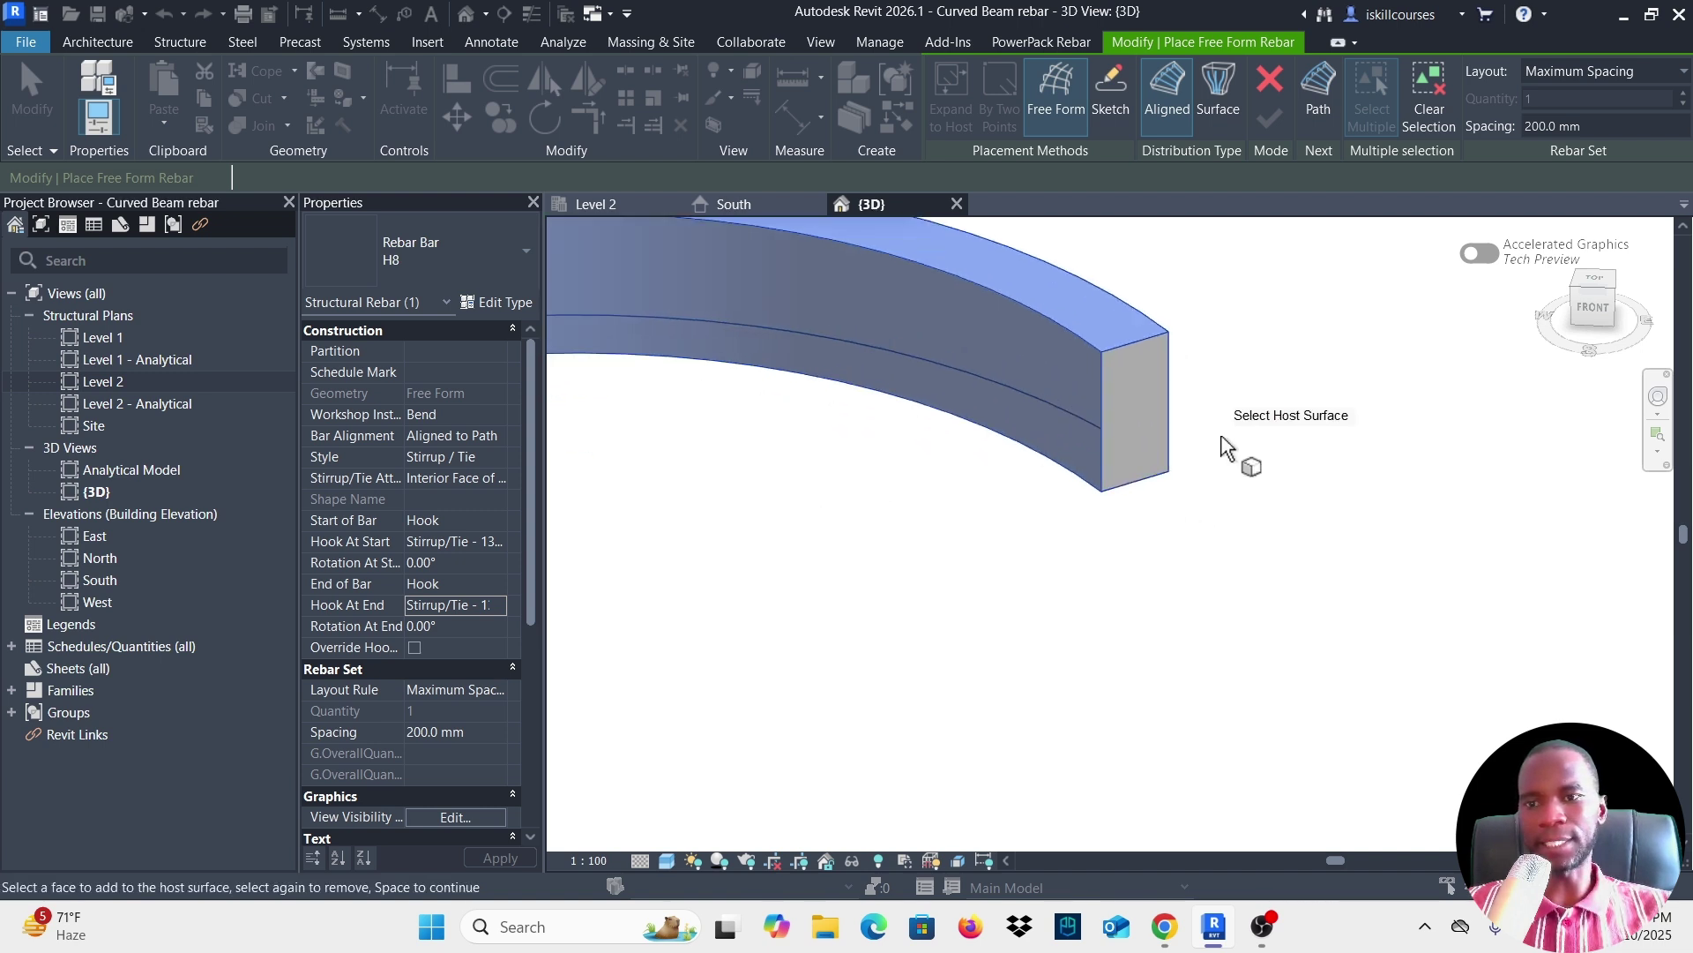
scroll(1142, 459, down, 2)
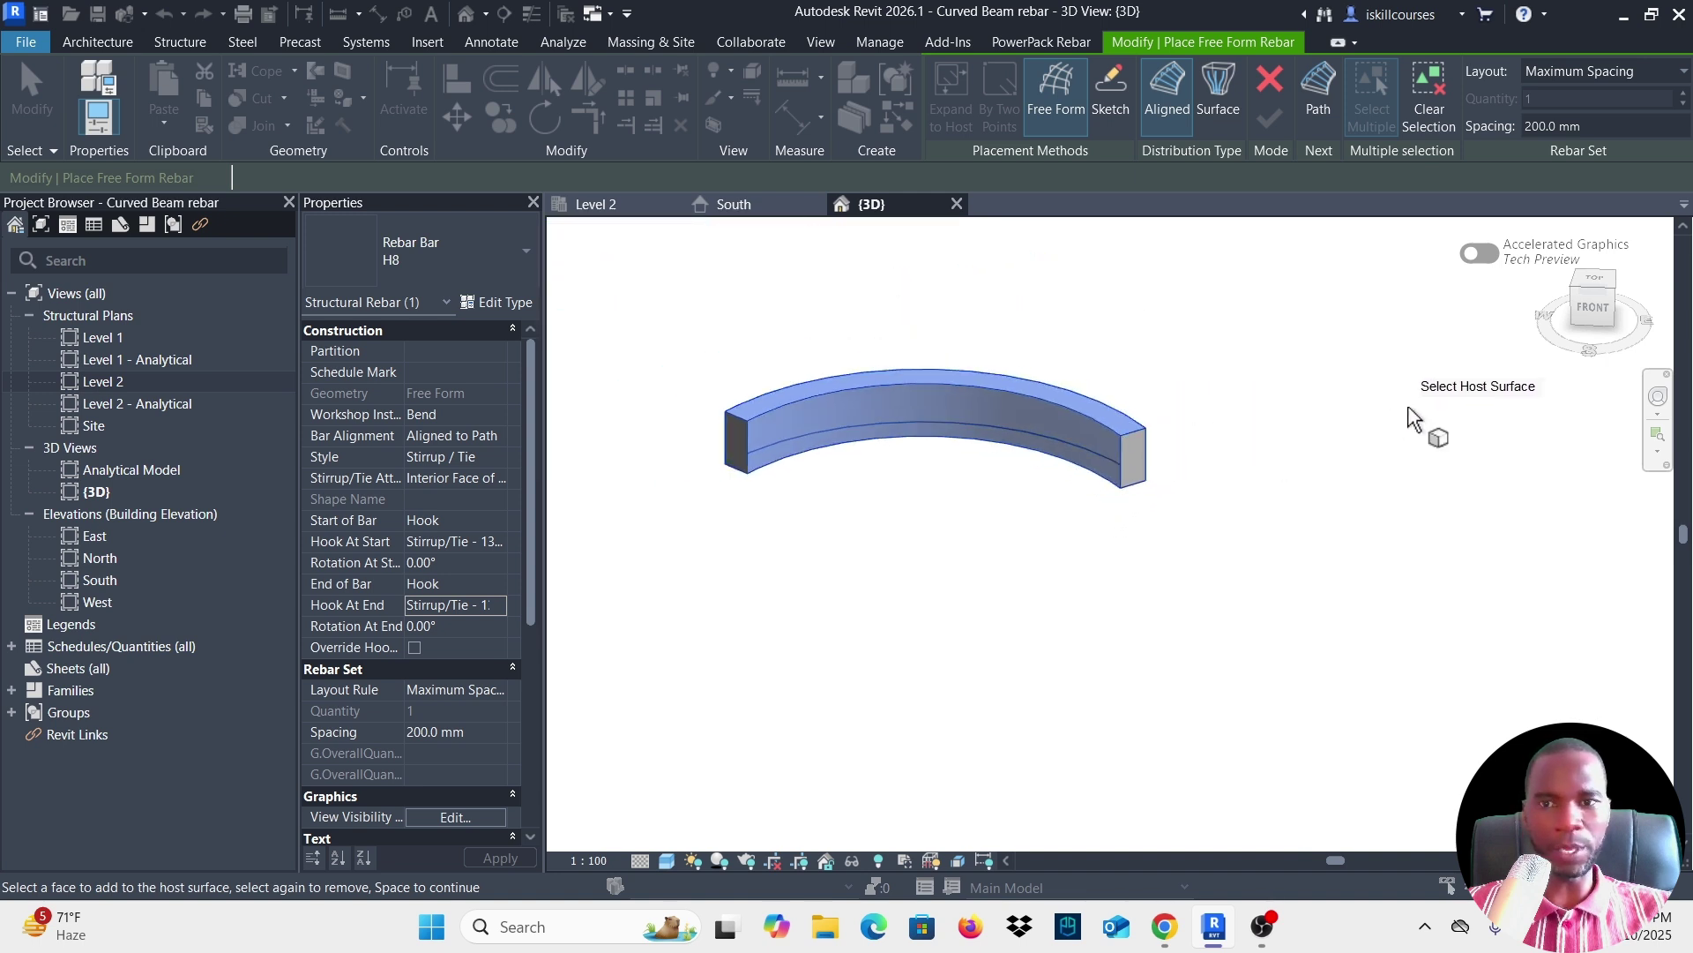
shift+middle_drag(1411, 415, 1305, 432)
scroll(1143, 523, up, 2)
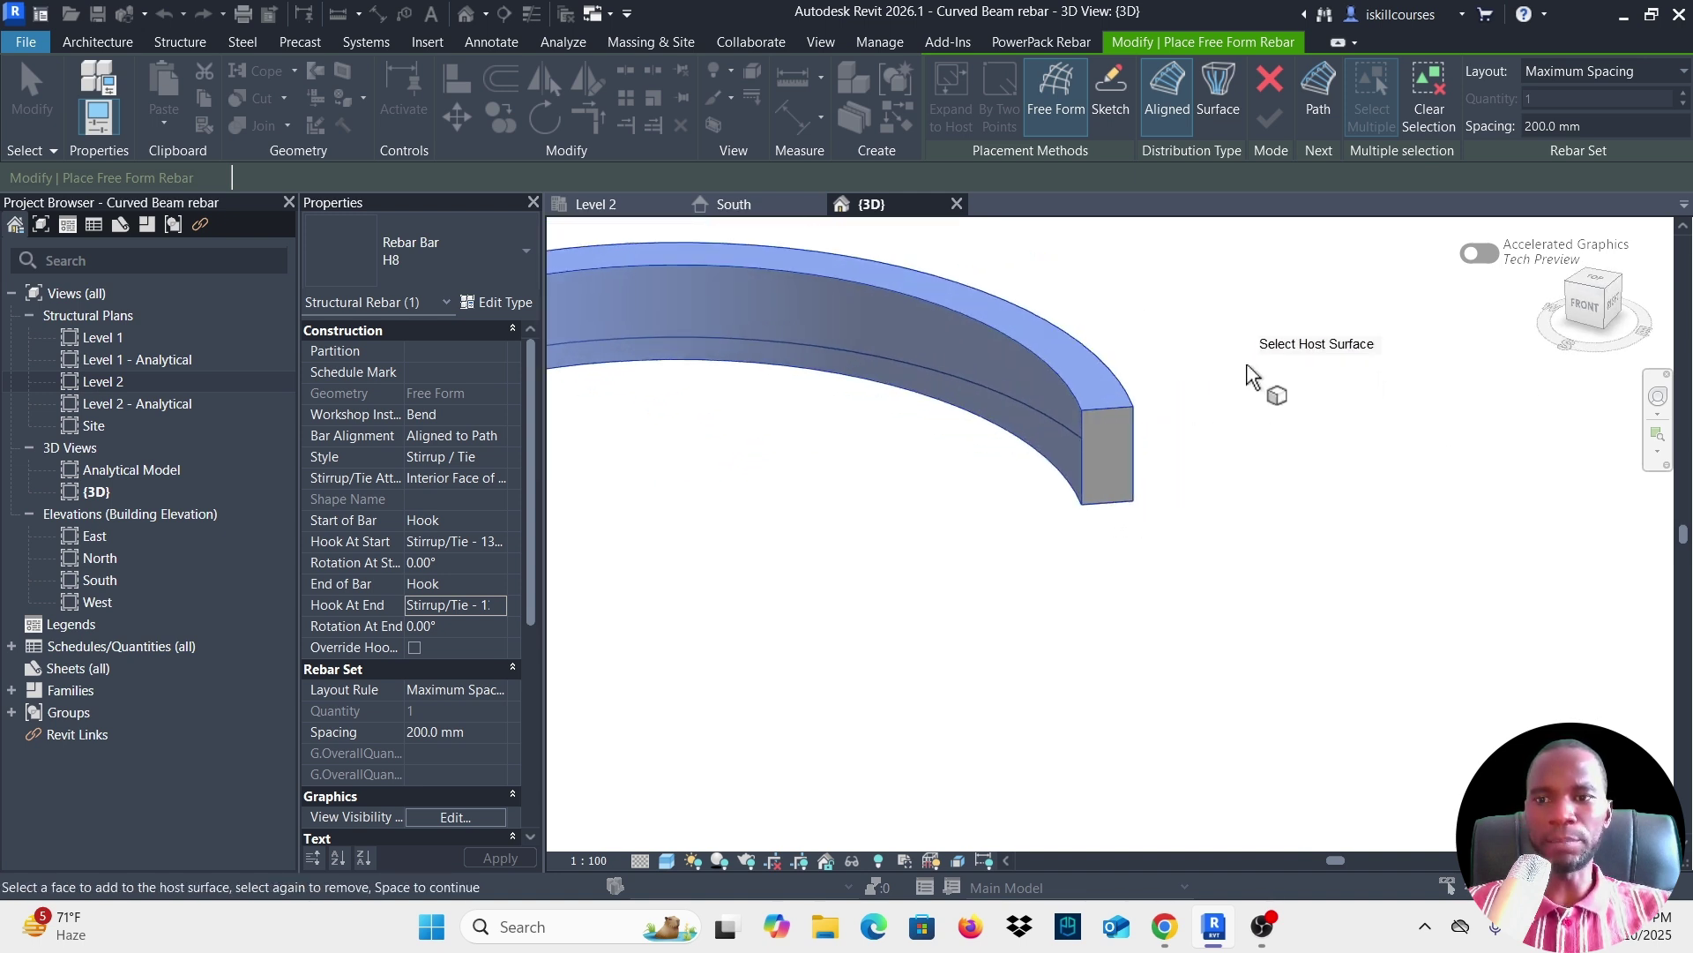
key(space)
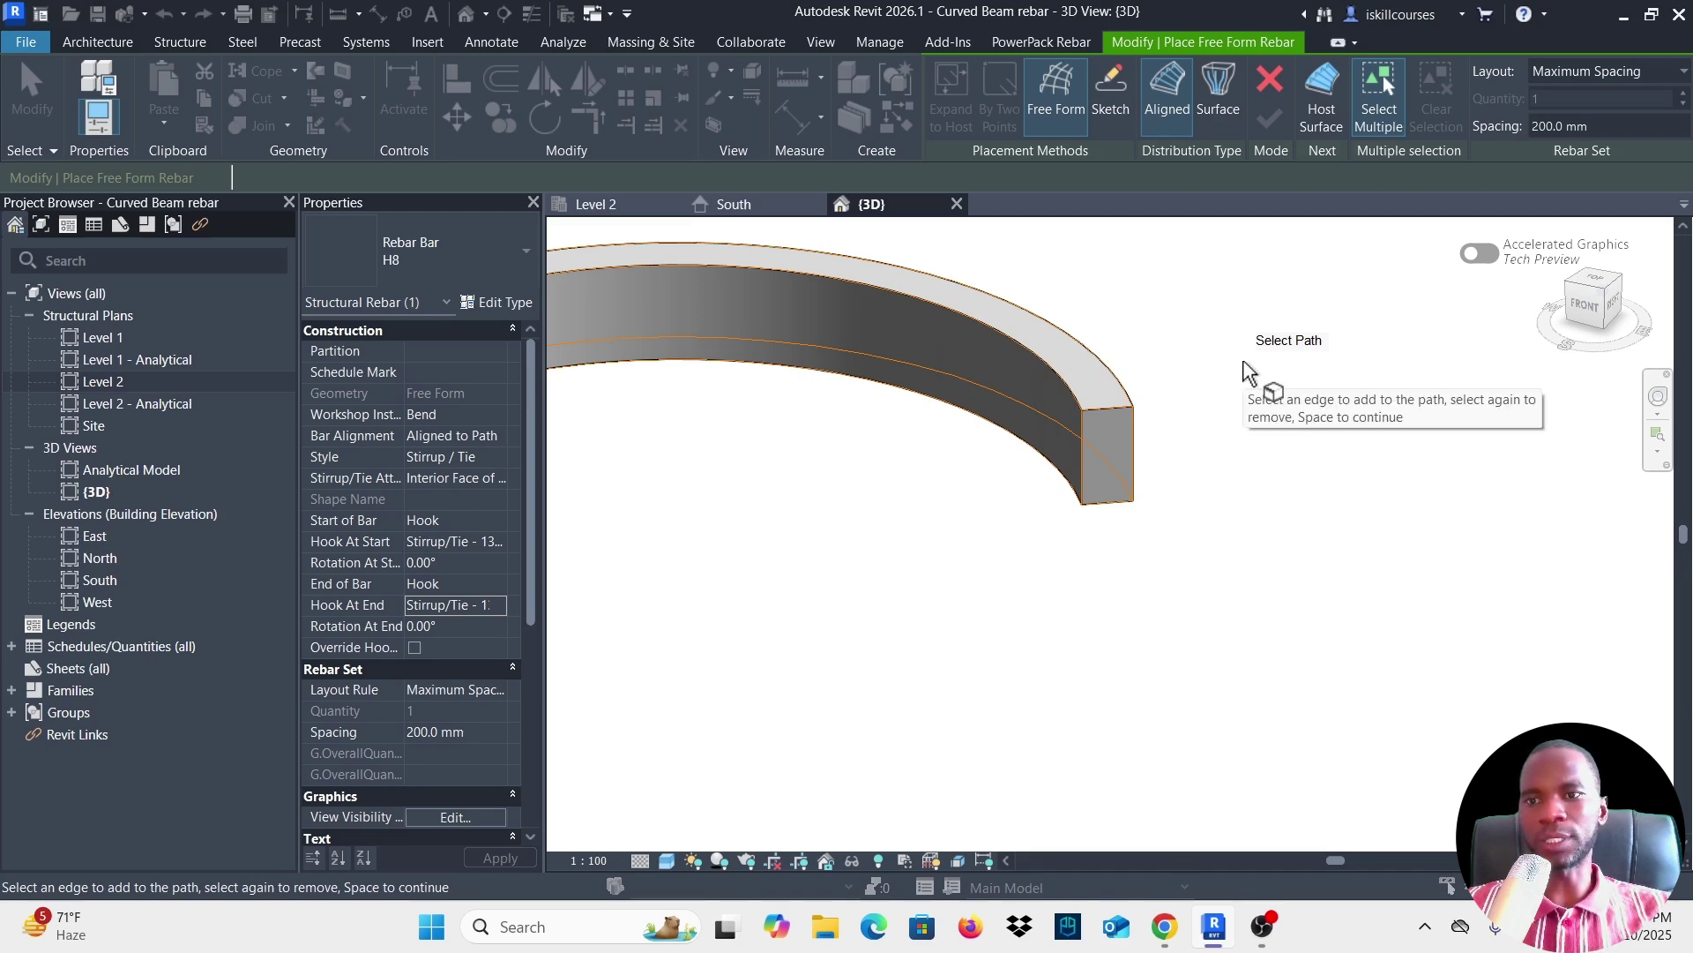
Use the beam's top inner curved edge as the path and finish the H8 stirrups.
scroll(1247, 431, down, 2)
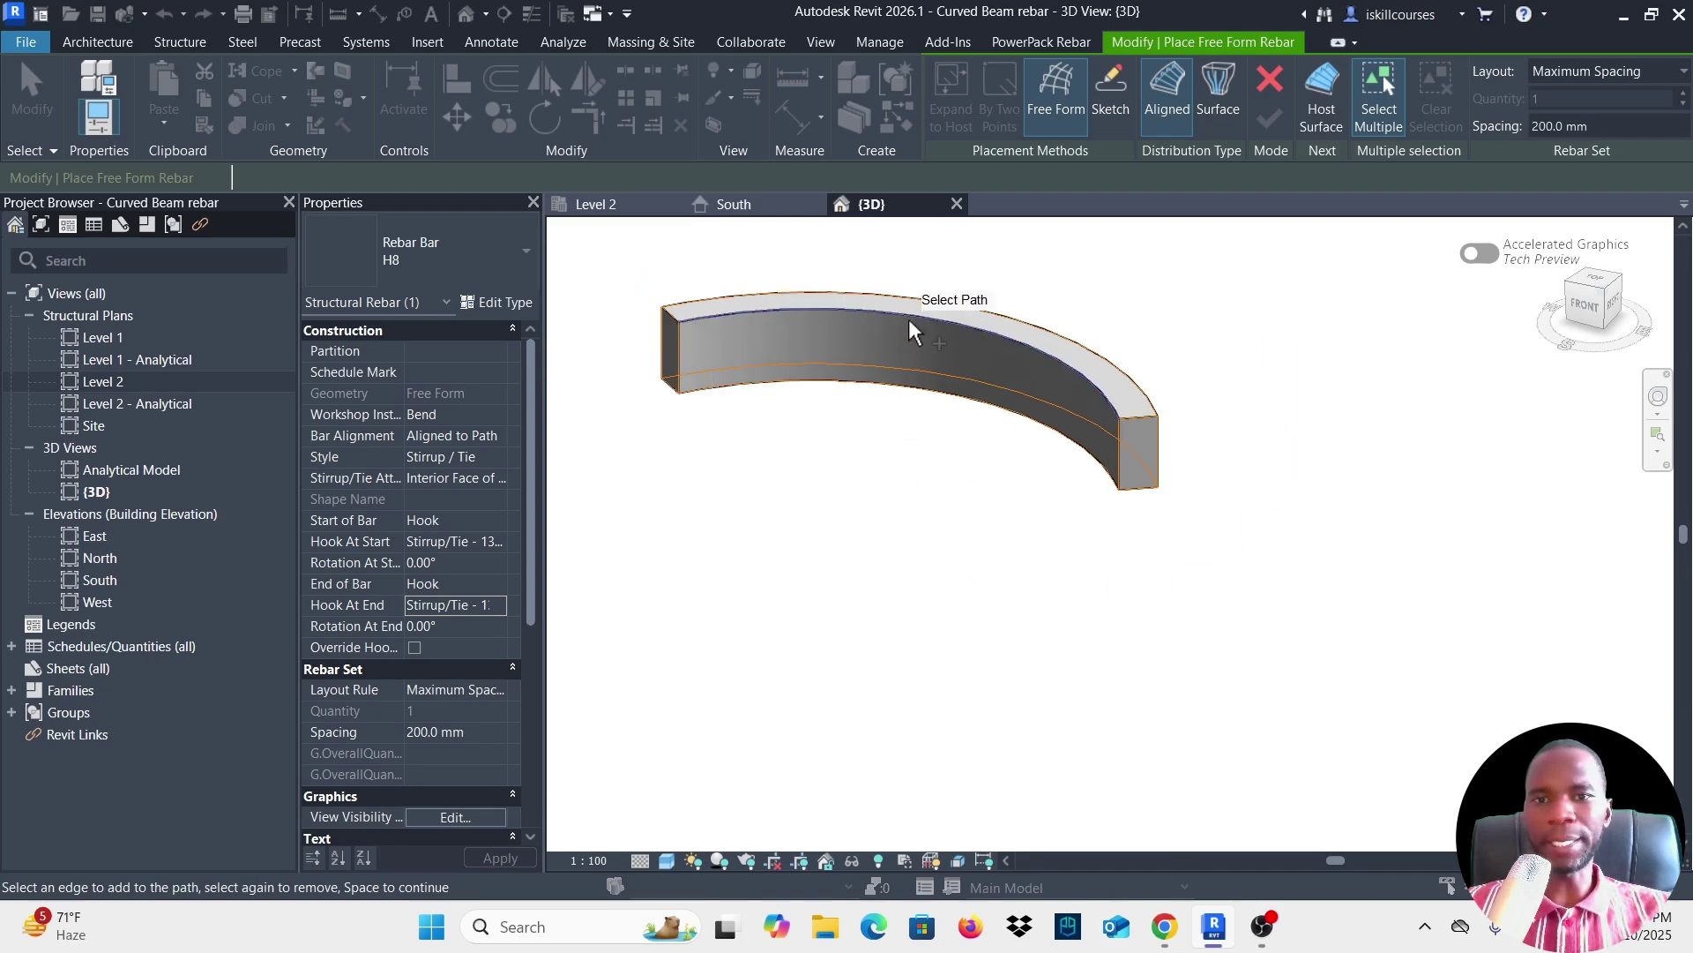
scroll(1164, 477, up, 2)
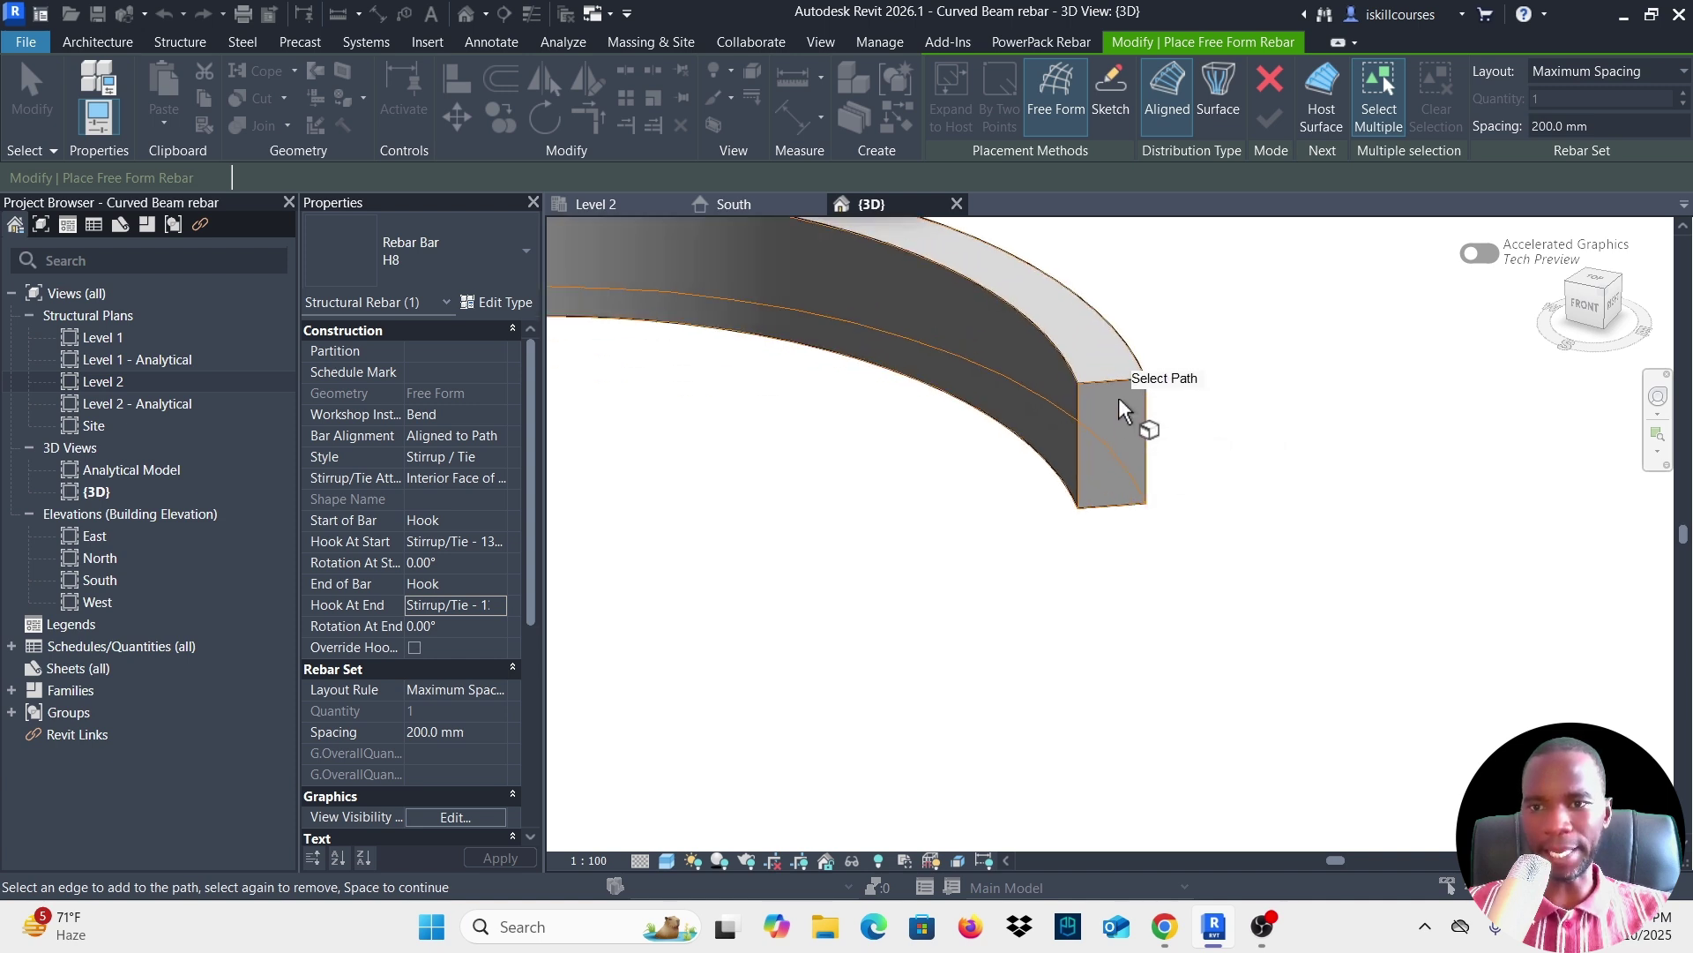
scroll(1147, 441, down, 2)
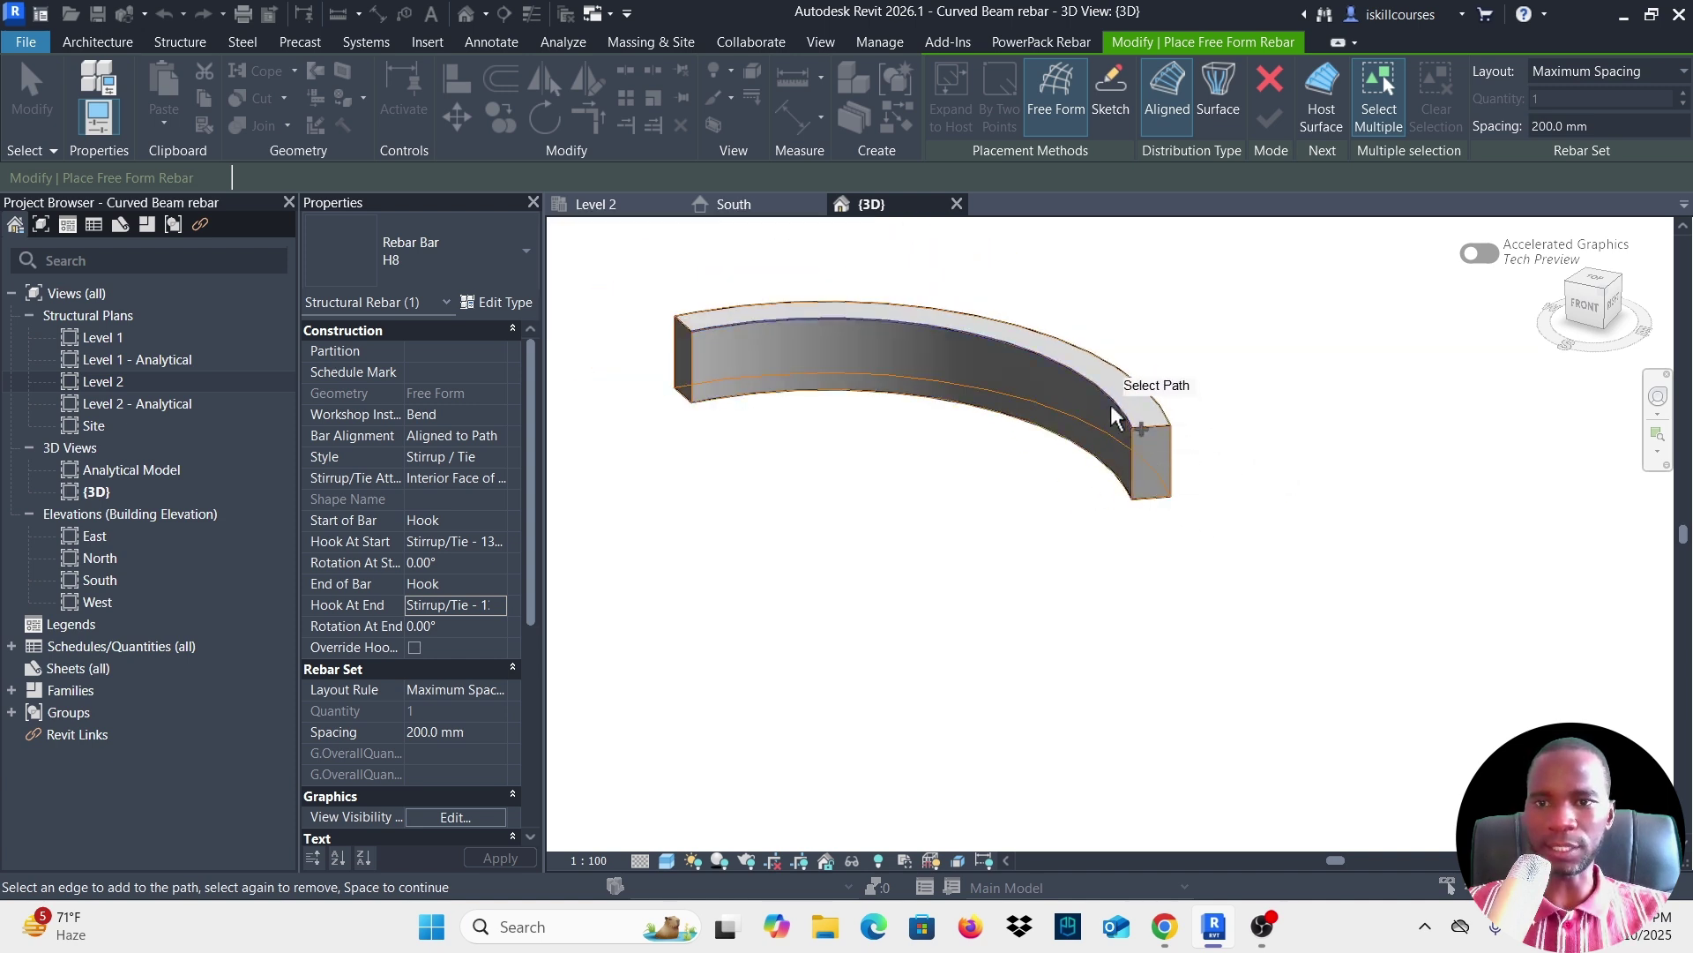
scroll(917, 353, up, 3)
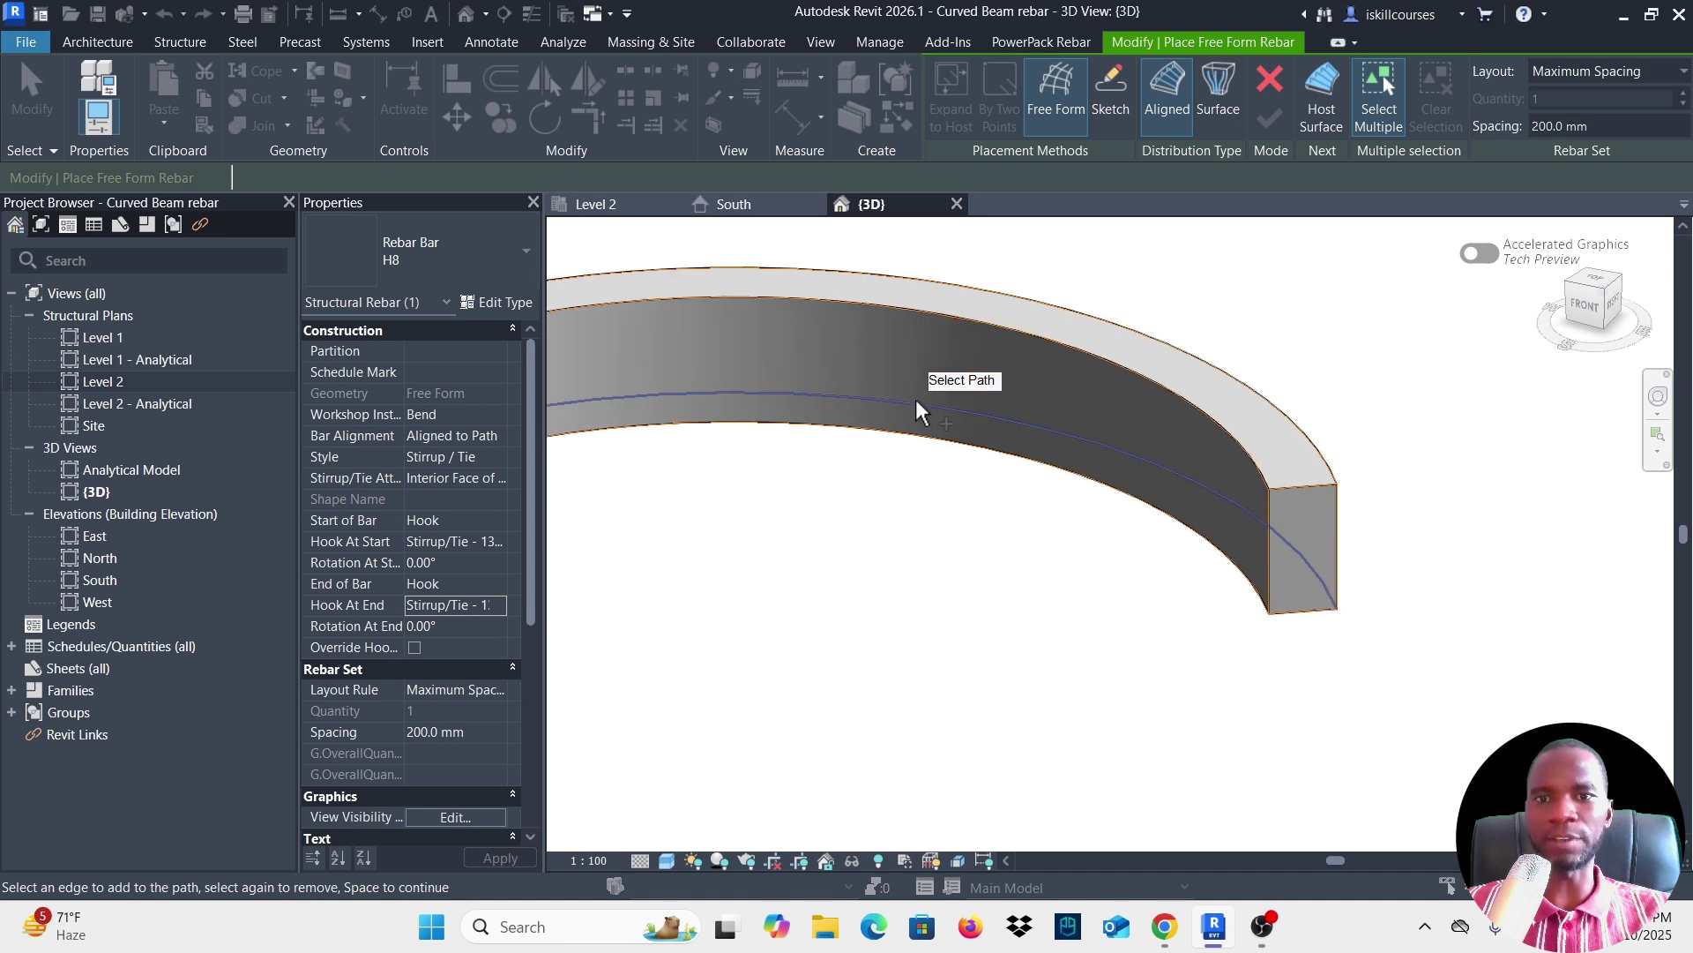
click(912, 305)
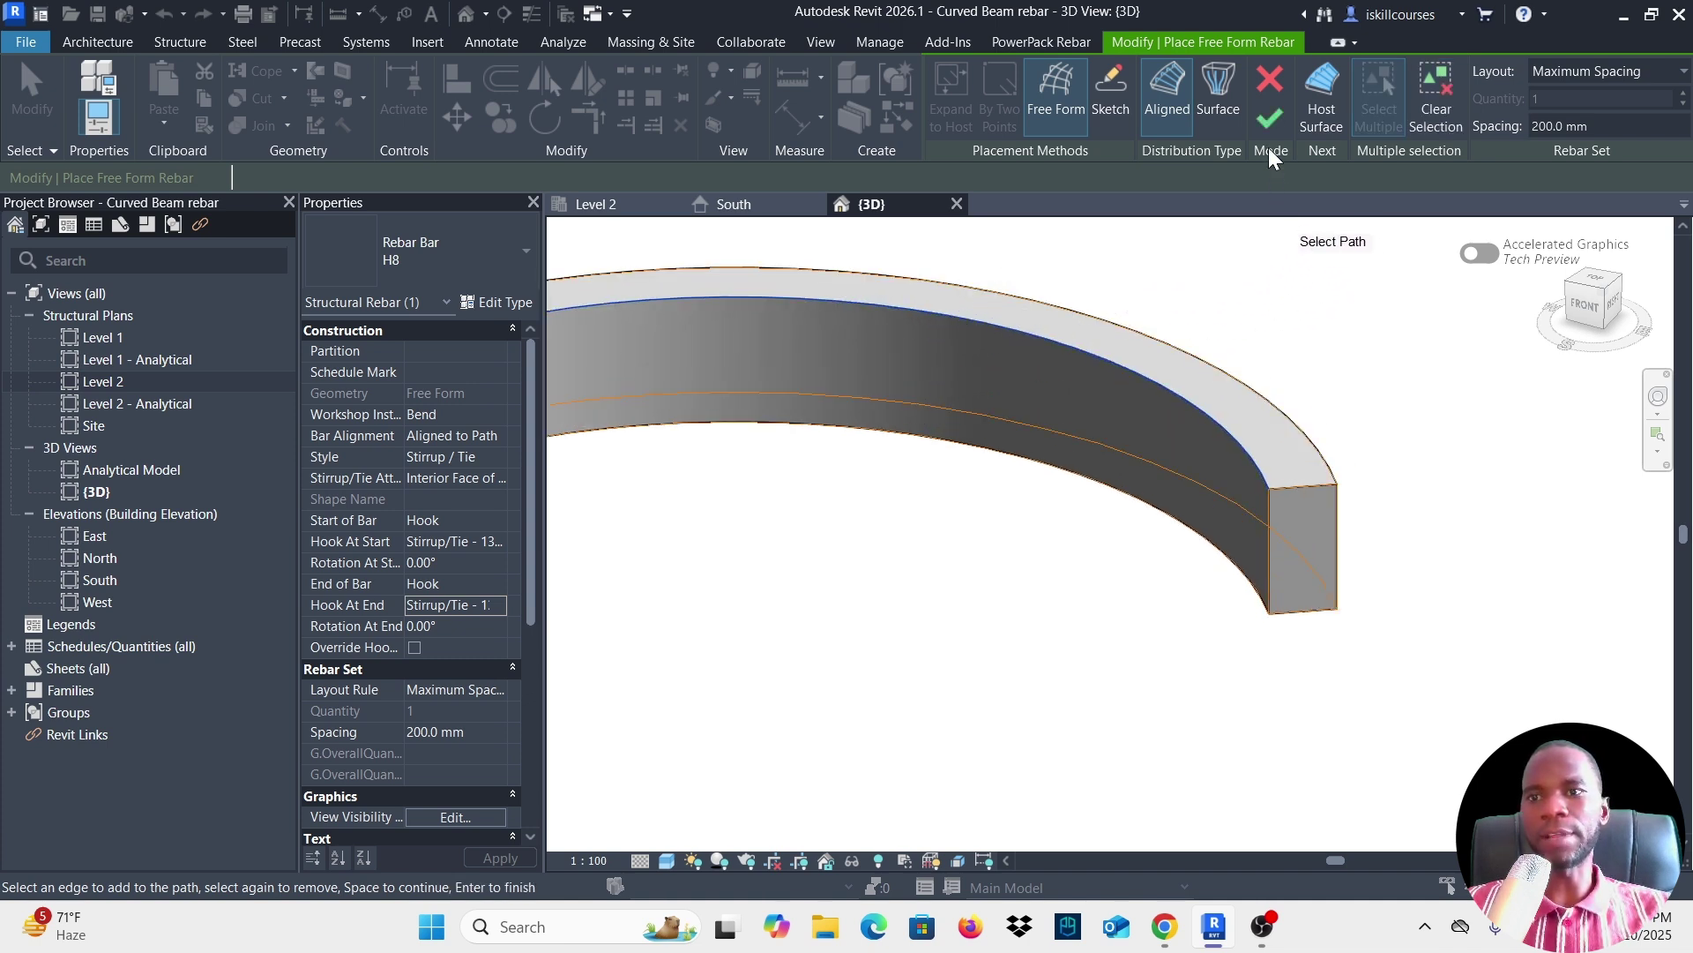
click(1267, 118)
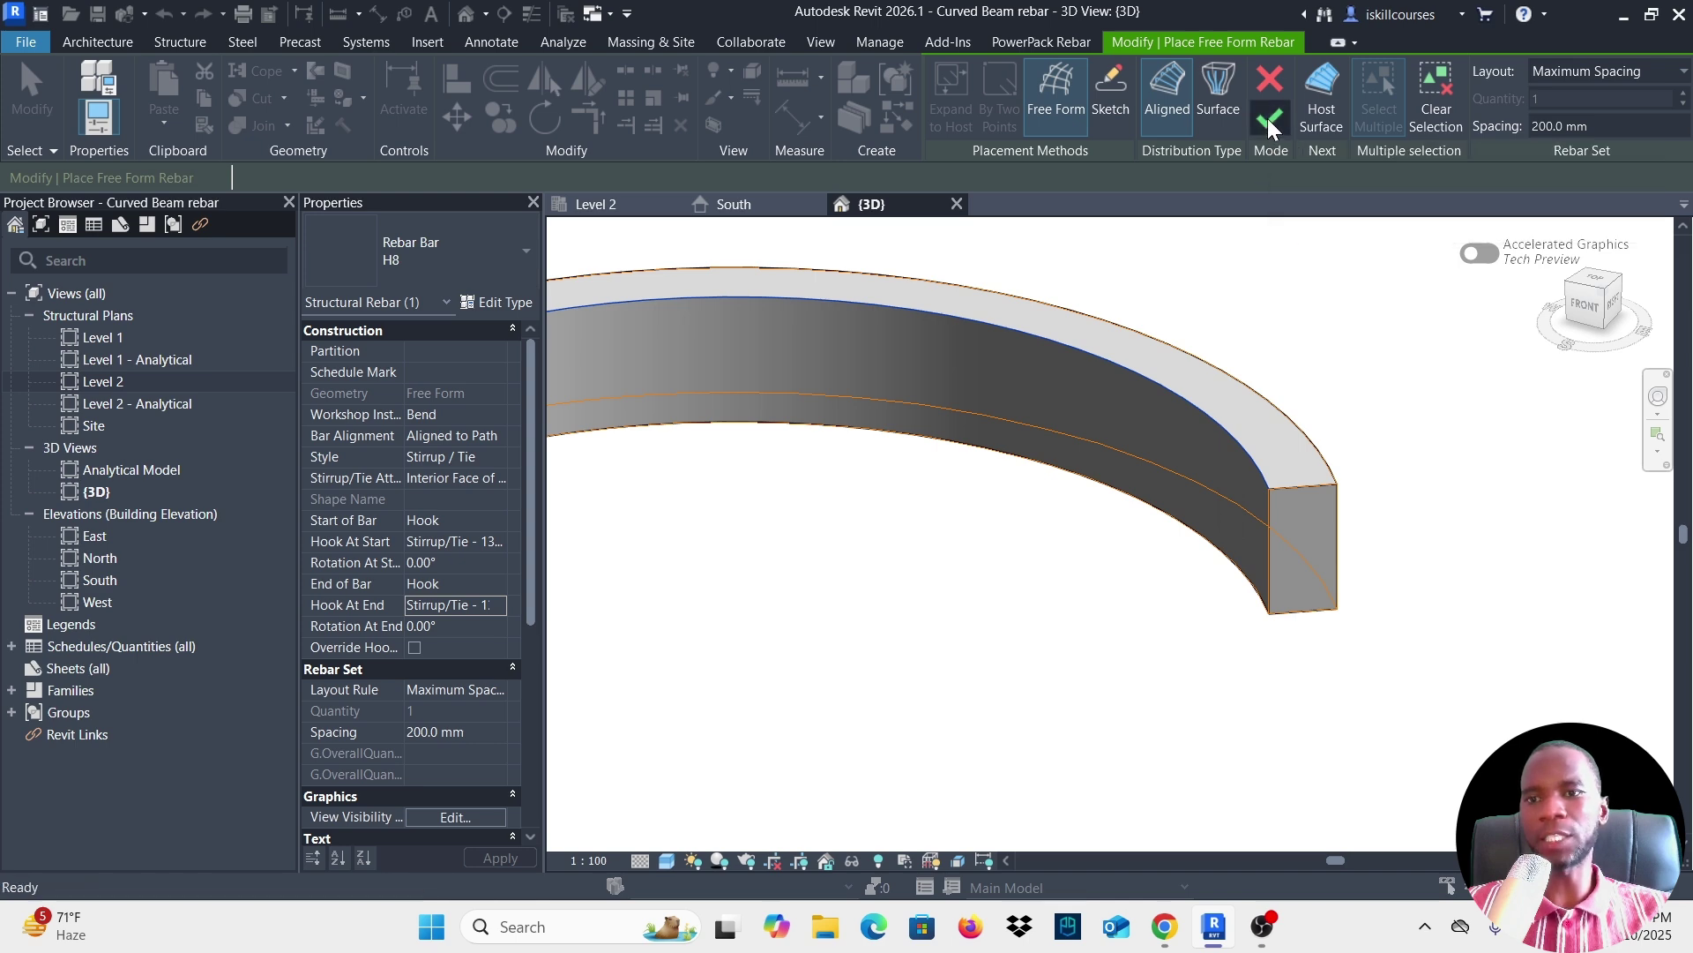
scroll(908, 457, down, 2)
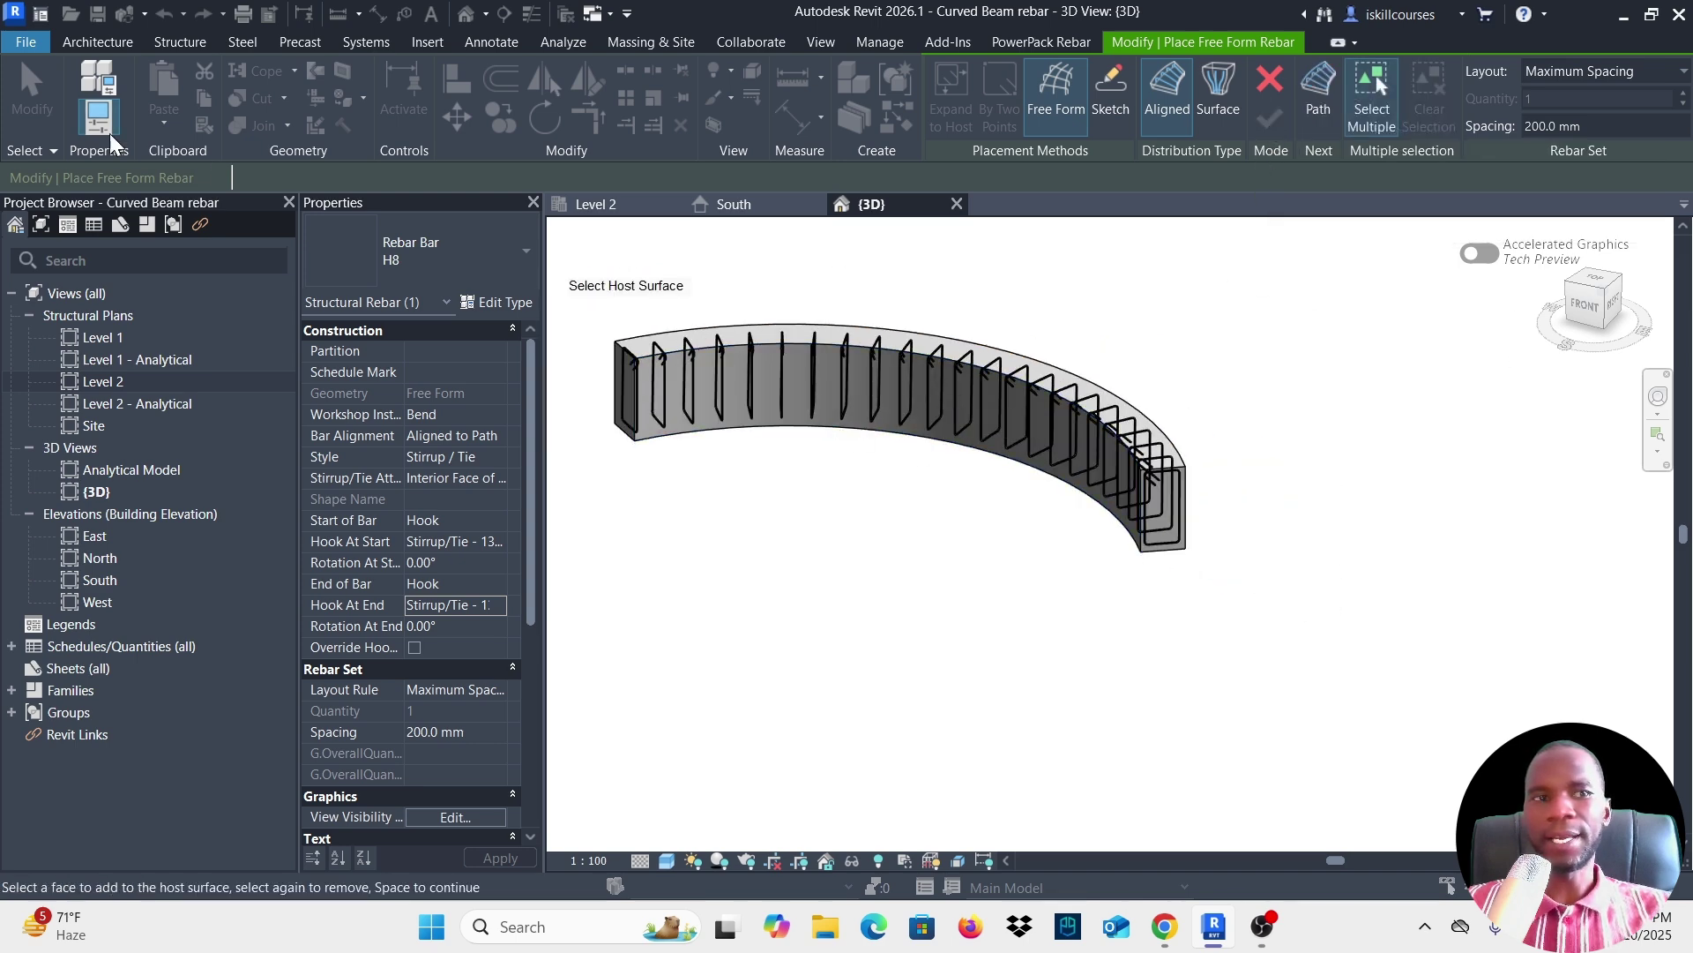
Exit rebar placement, orbit to inspect the stirrups, and select the curved beam.
key(Escape)
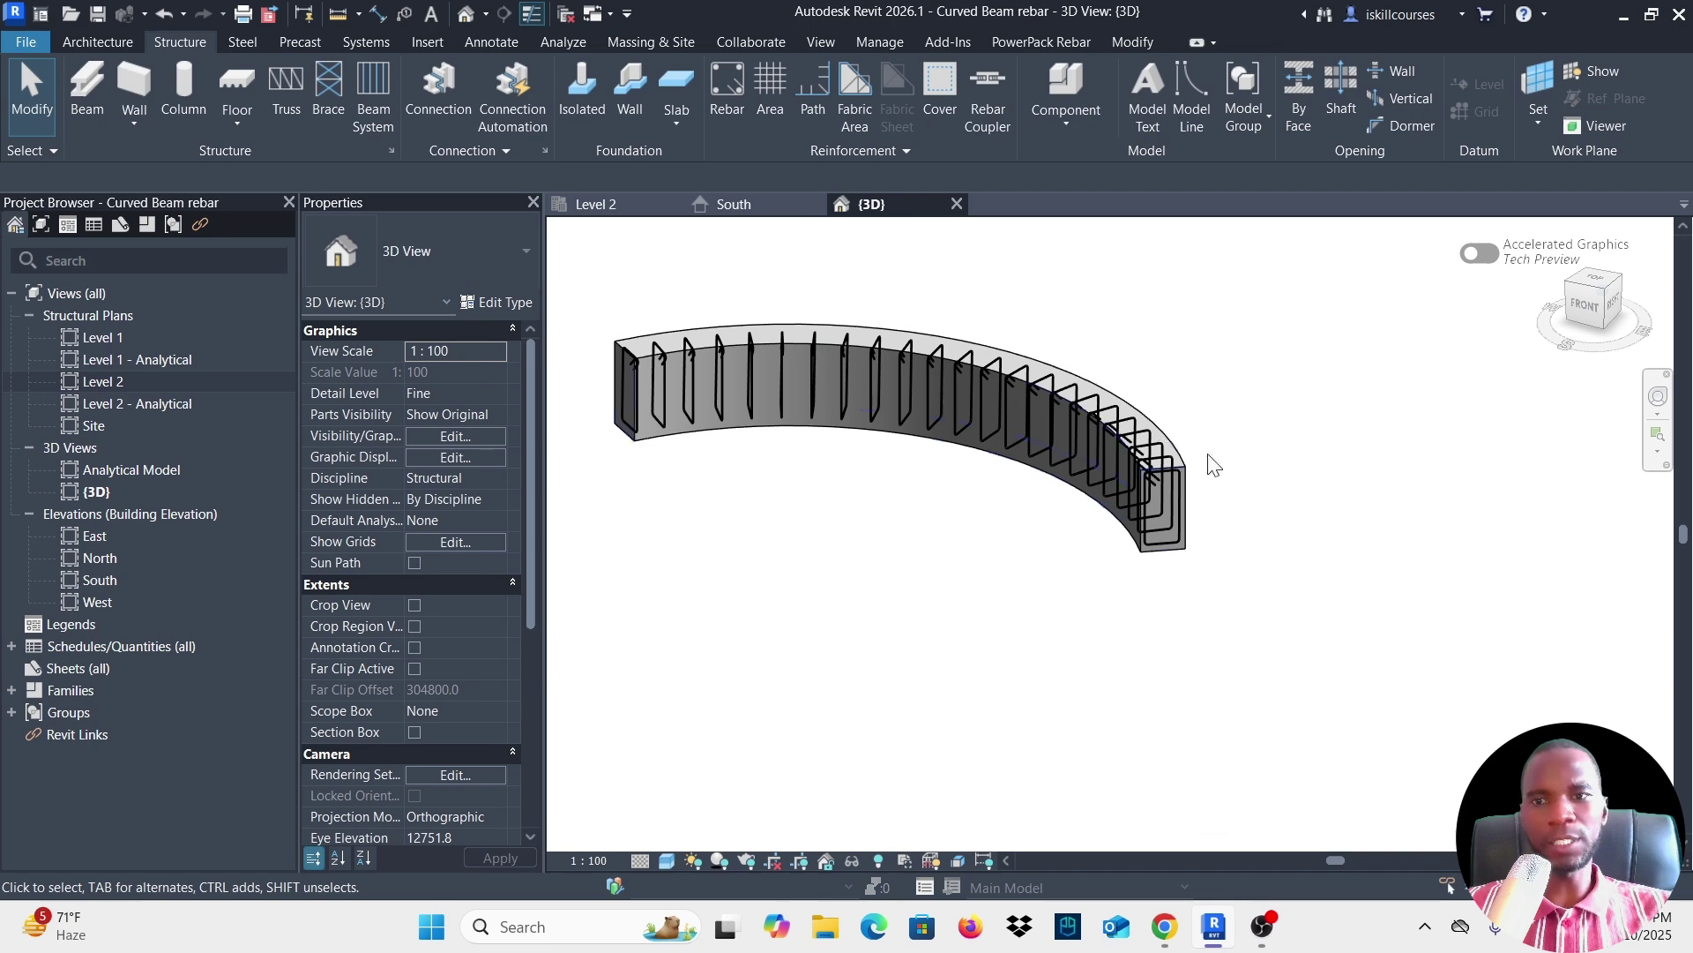
scroll(831, 363, up, 3)
scroll(944, 334, down, 1)
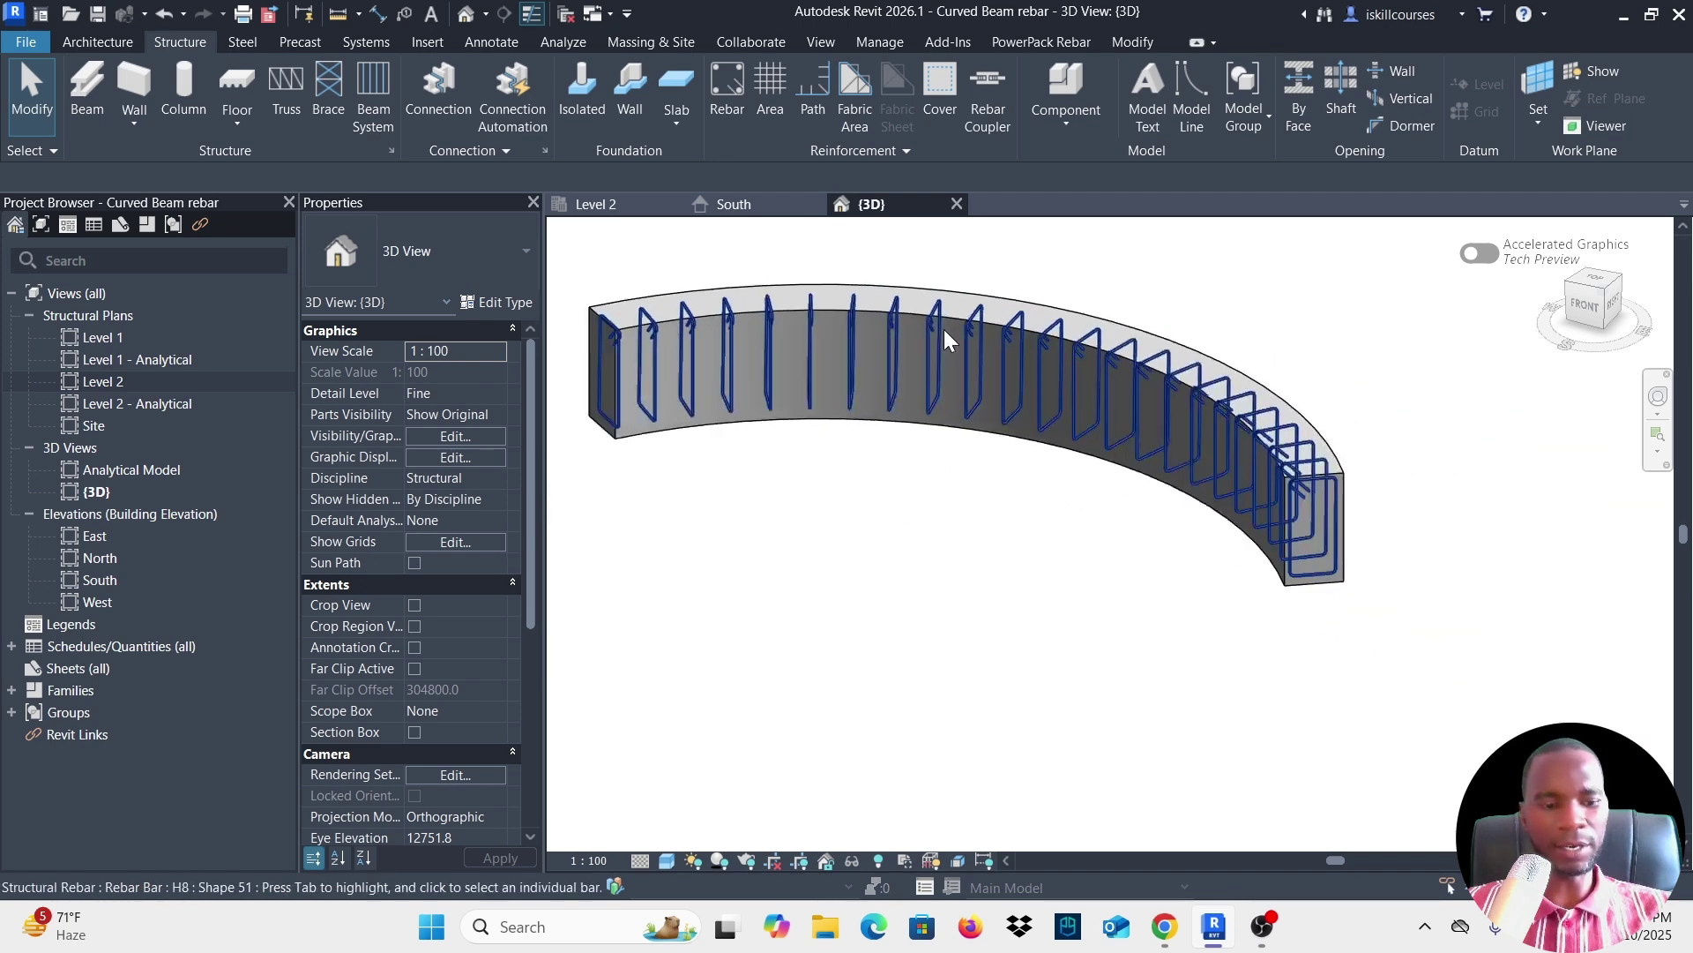
shift+middle_drag(944, 330, 1368, 371)
scroll(1272, 457, up, 5)
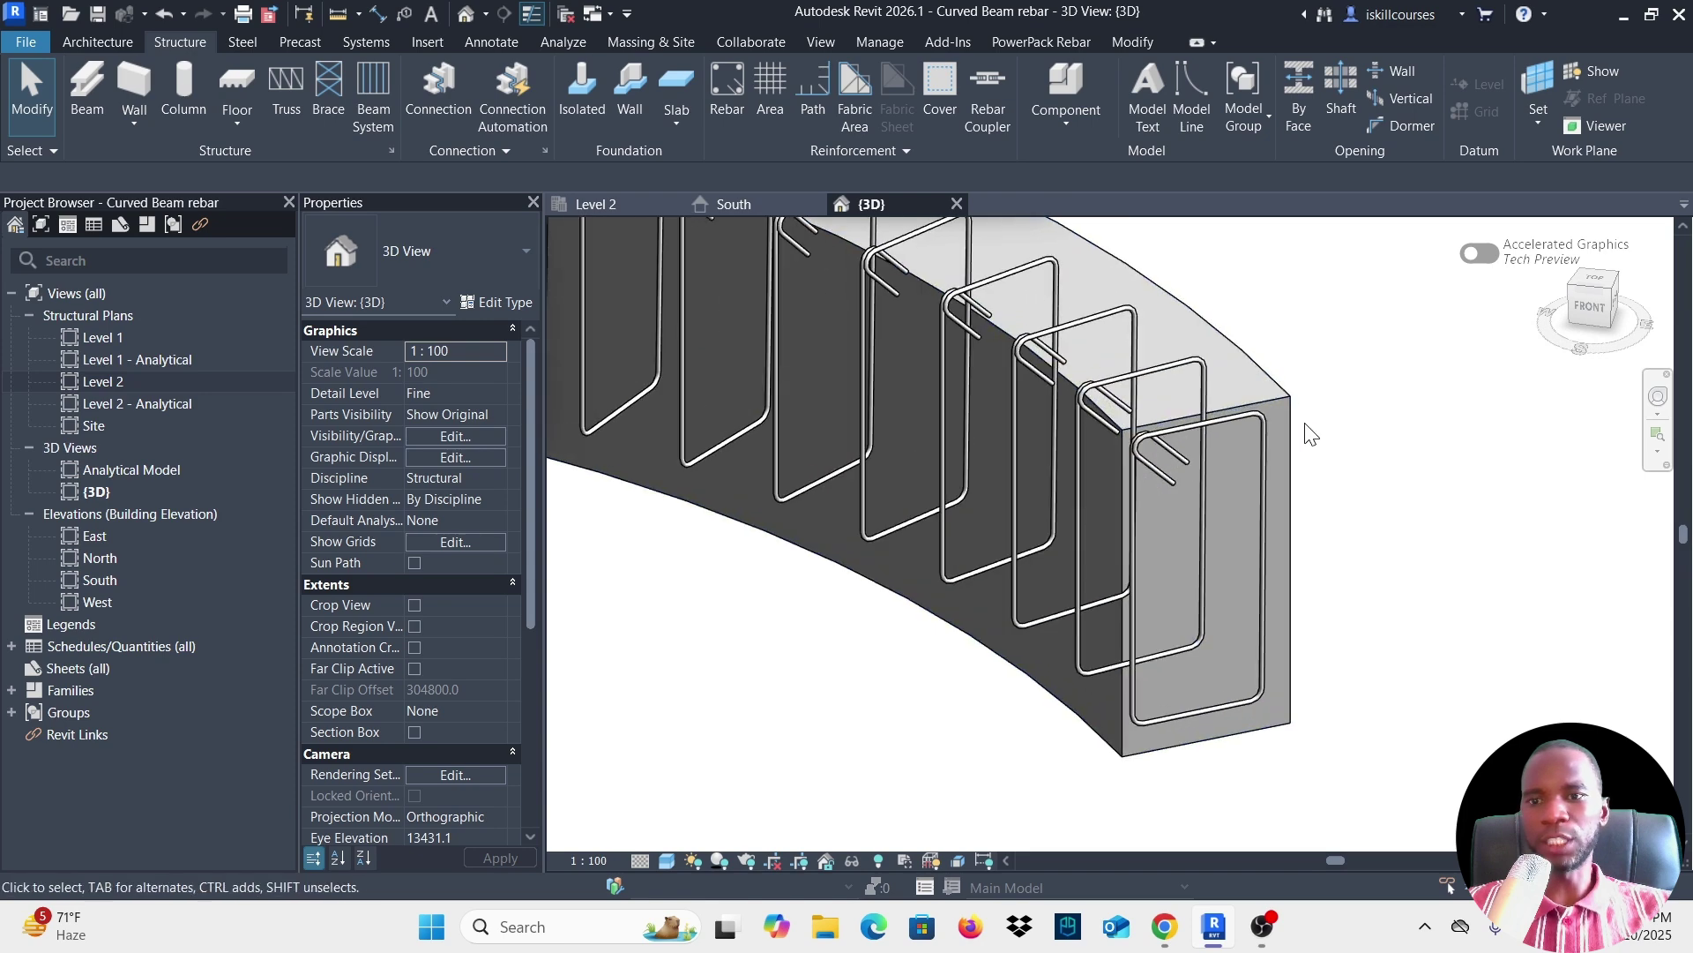
scroll(1279, 445, down, 5)
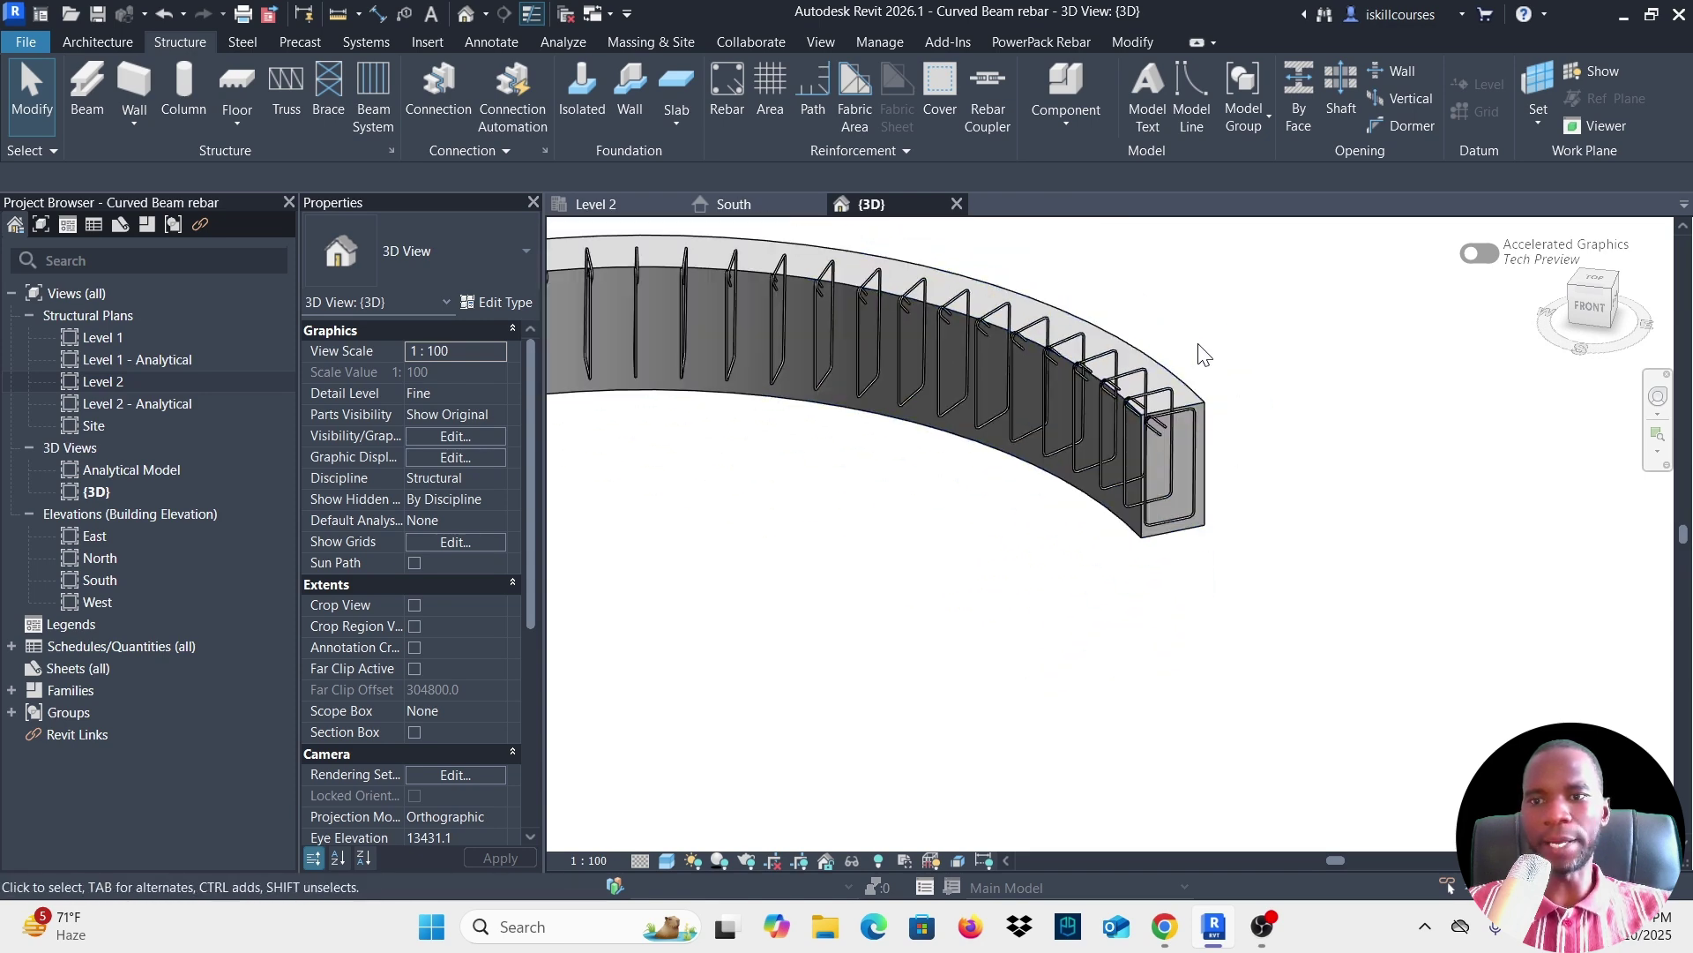
click(1180, 380)
shift+middle_drag(1180, 379, 1312, 424)
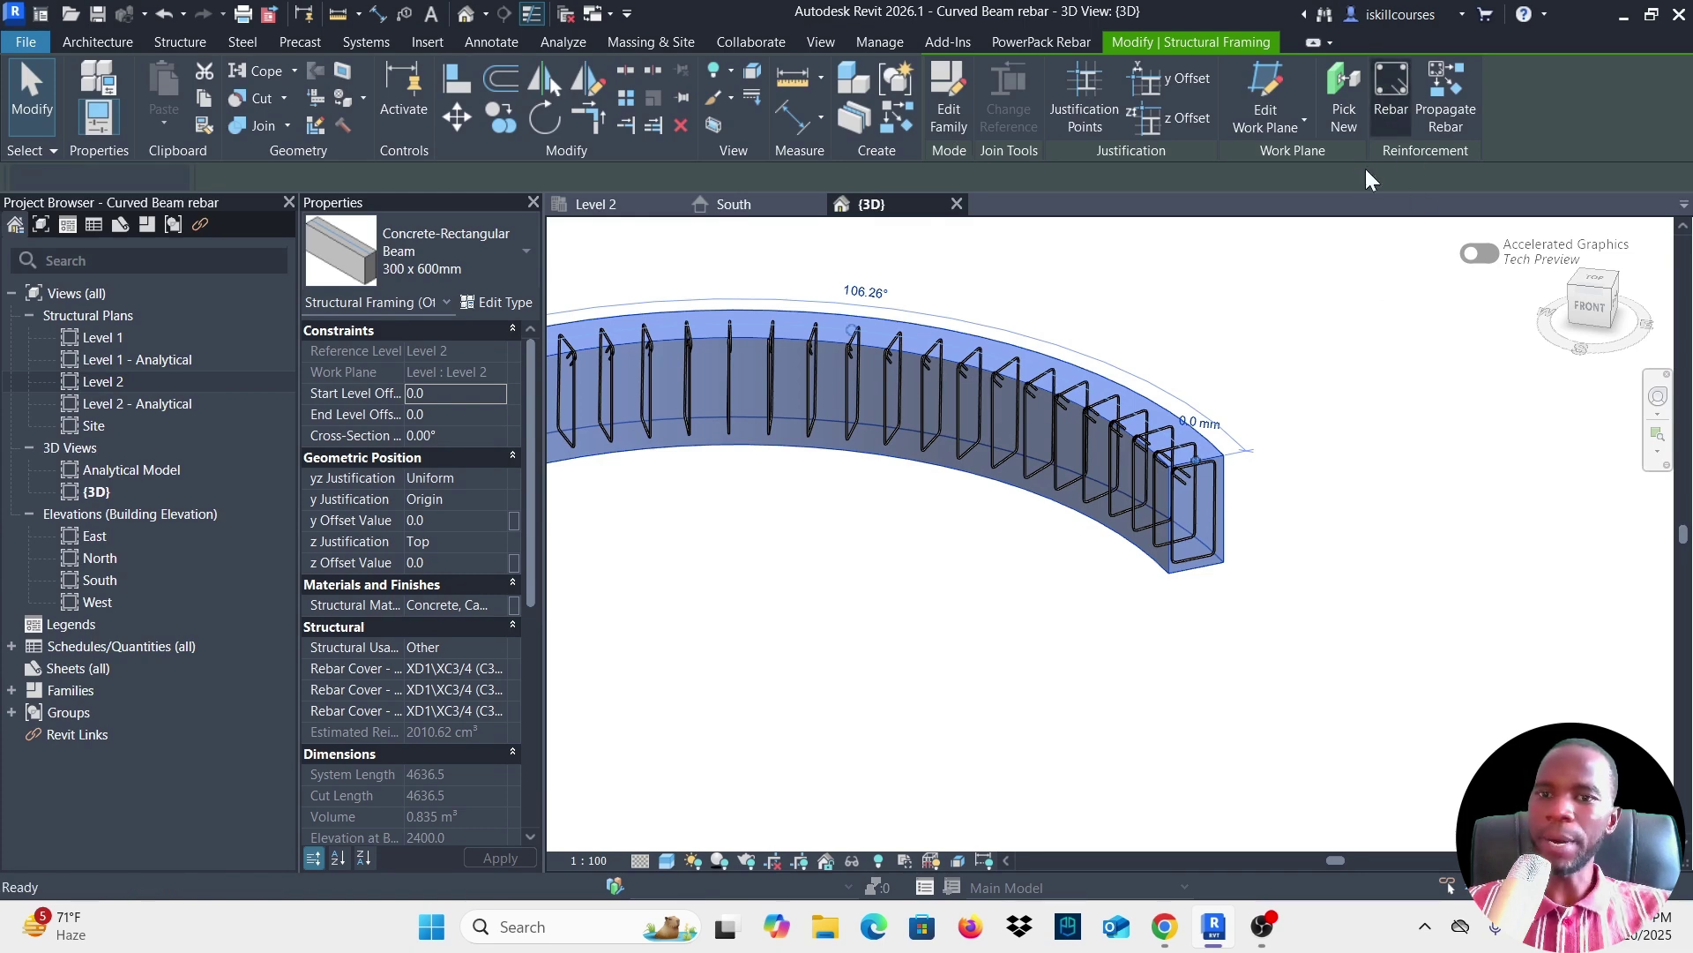
Start new free form rebar as straight H16 bars aligned to path with Standard style.
click(1391, 88)
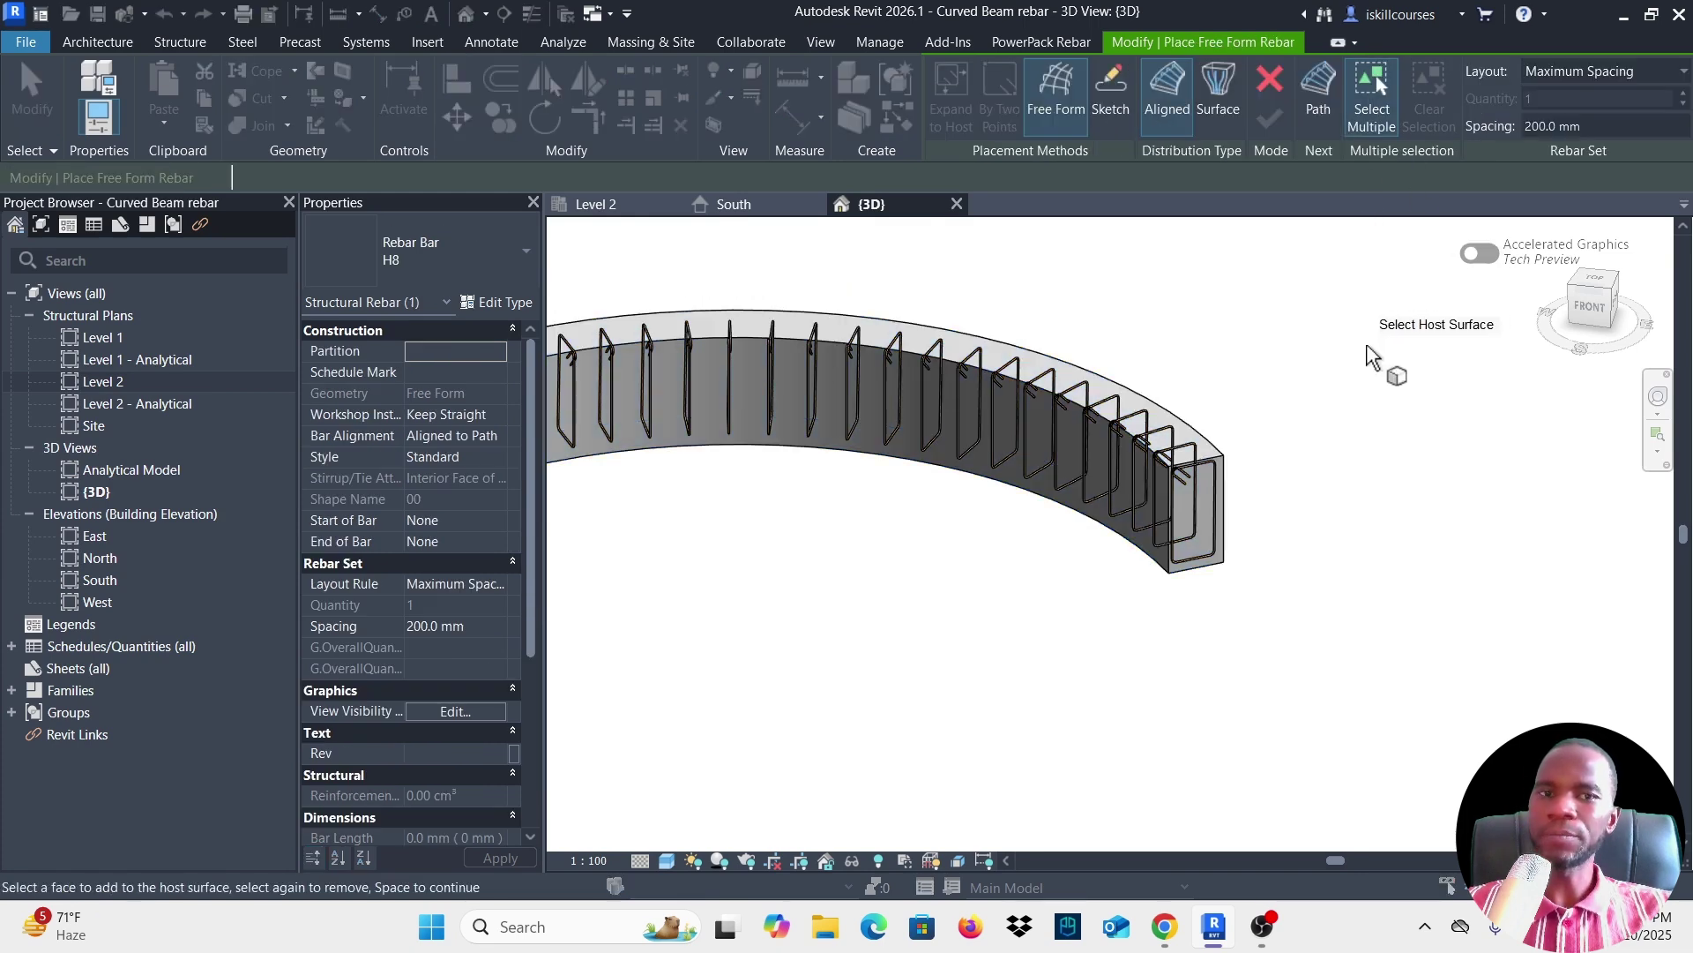
click(506, 251)
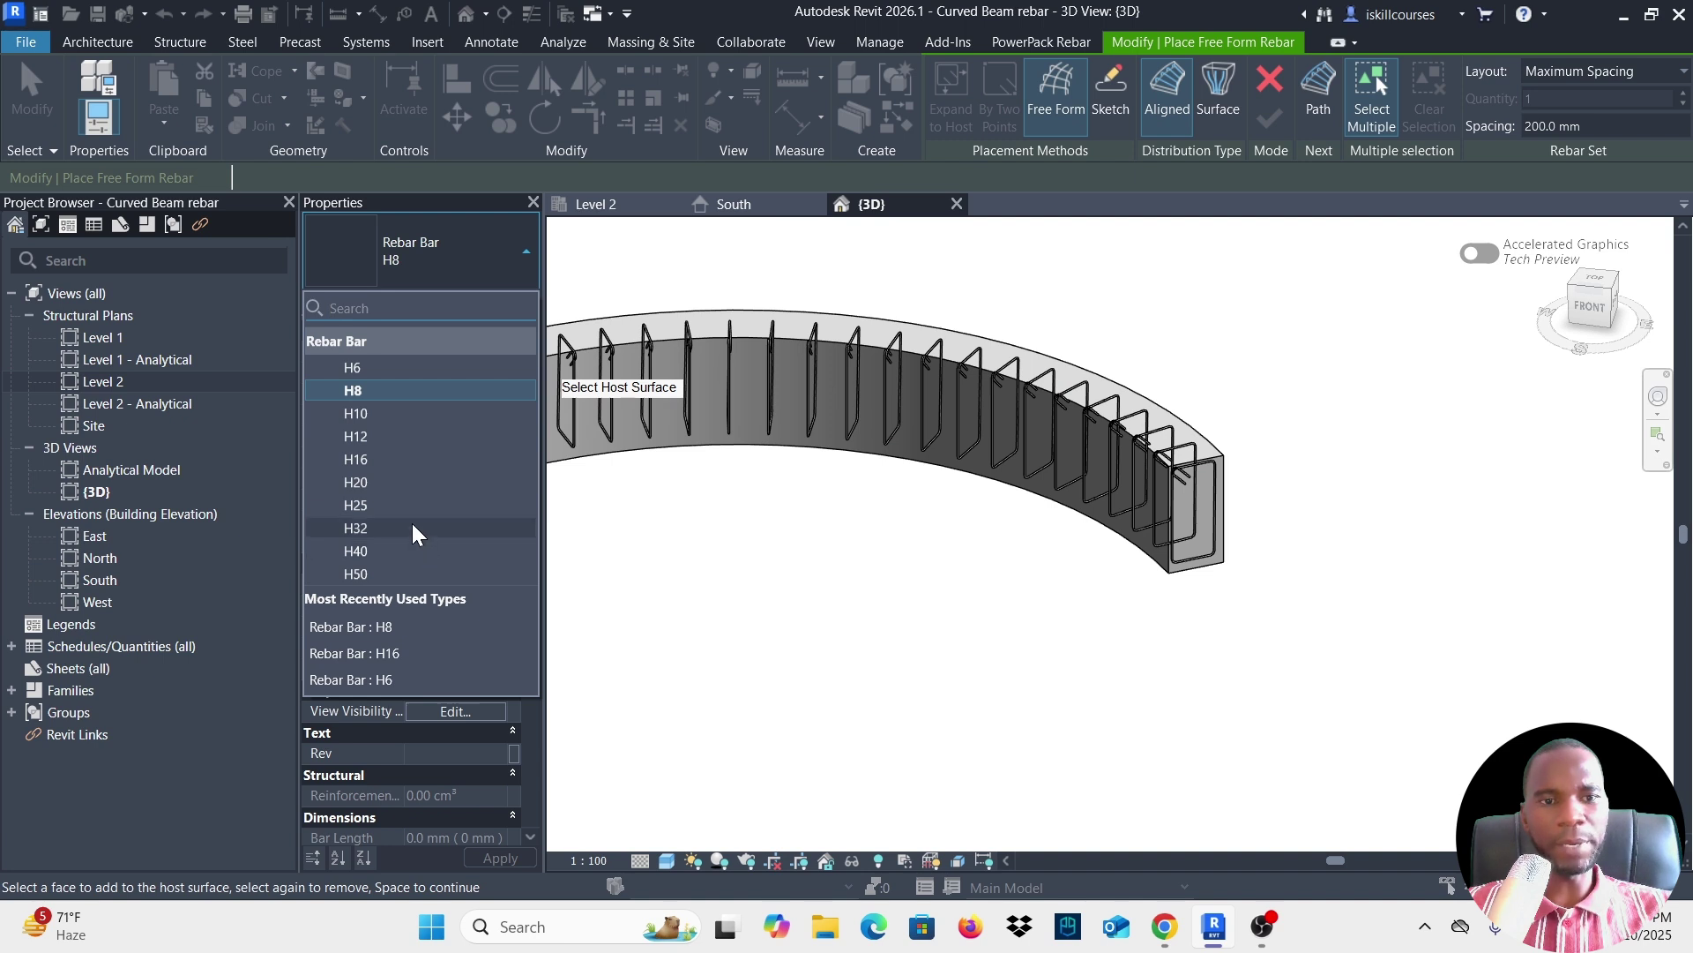
click(358, 457)
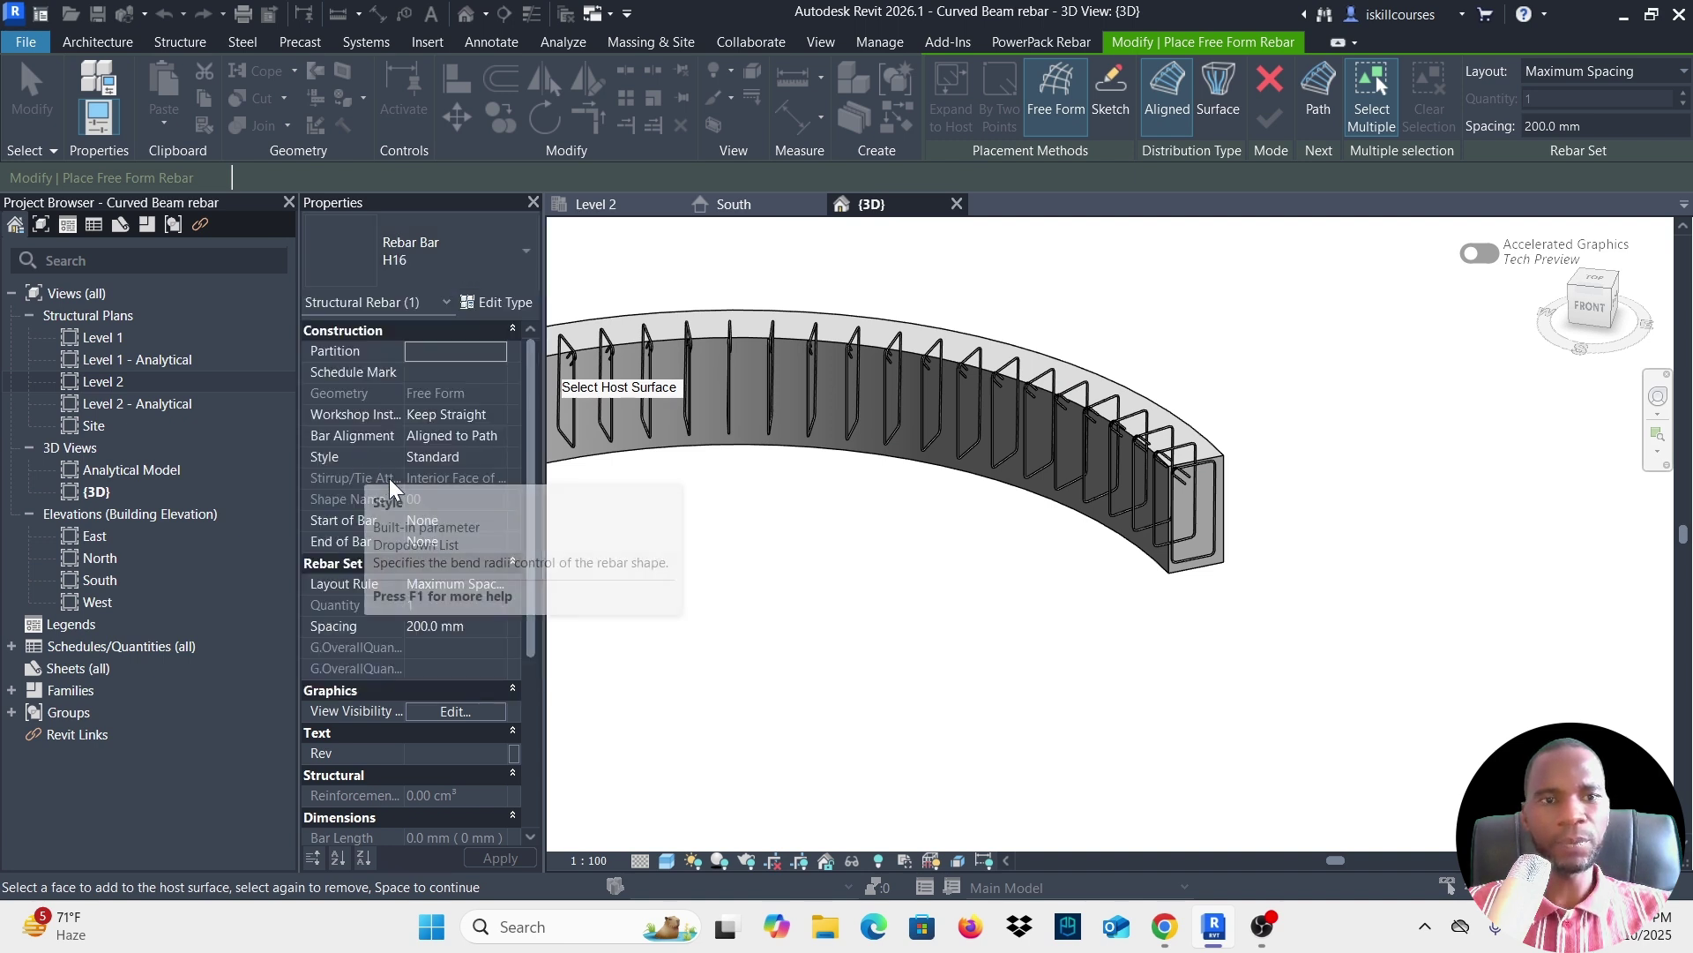
click(494, 416)
click(492, 413)
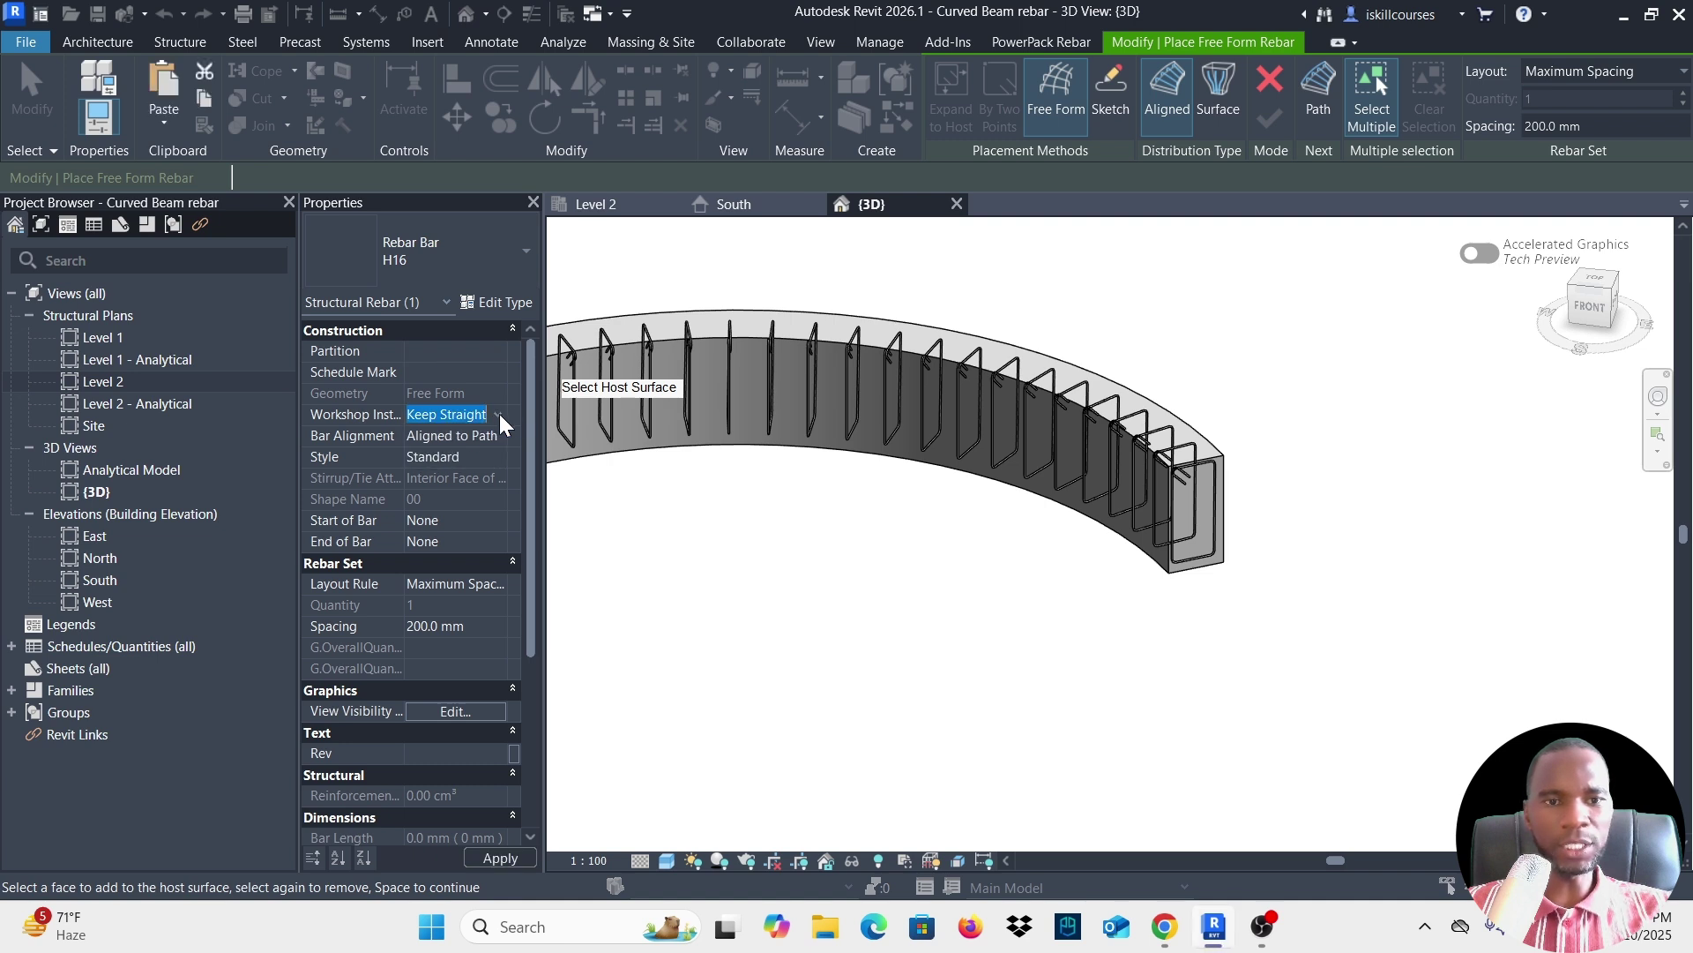
click(499, 436)
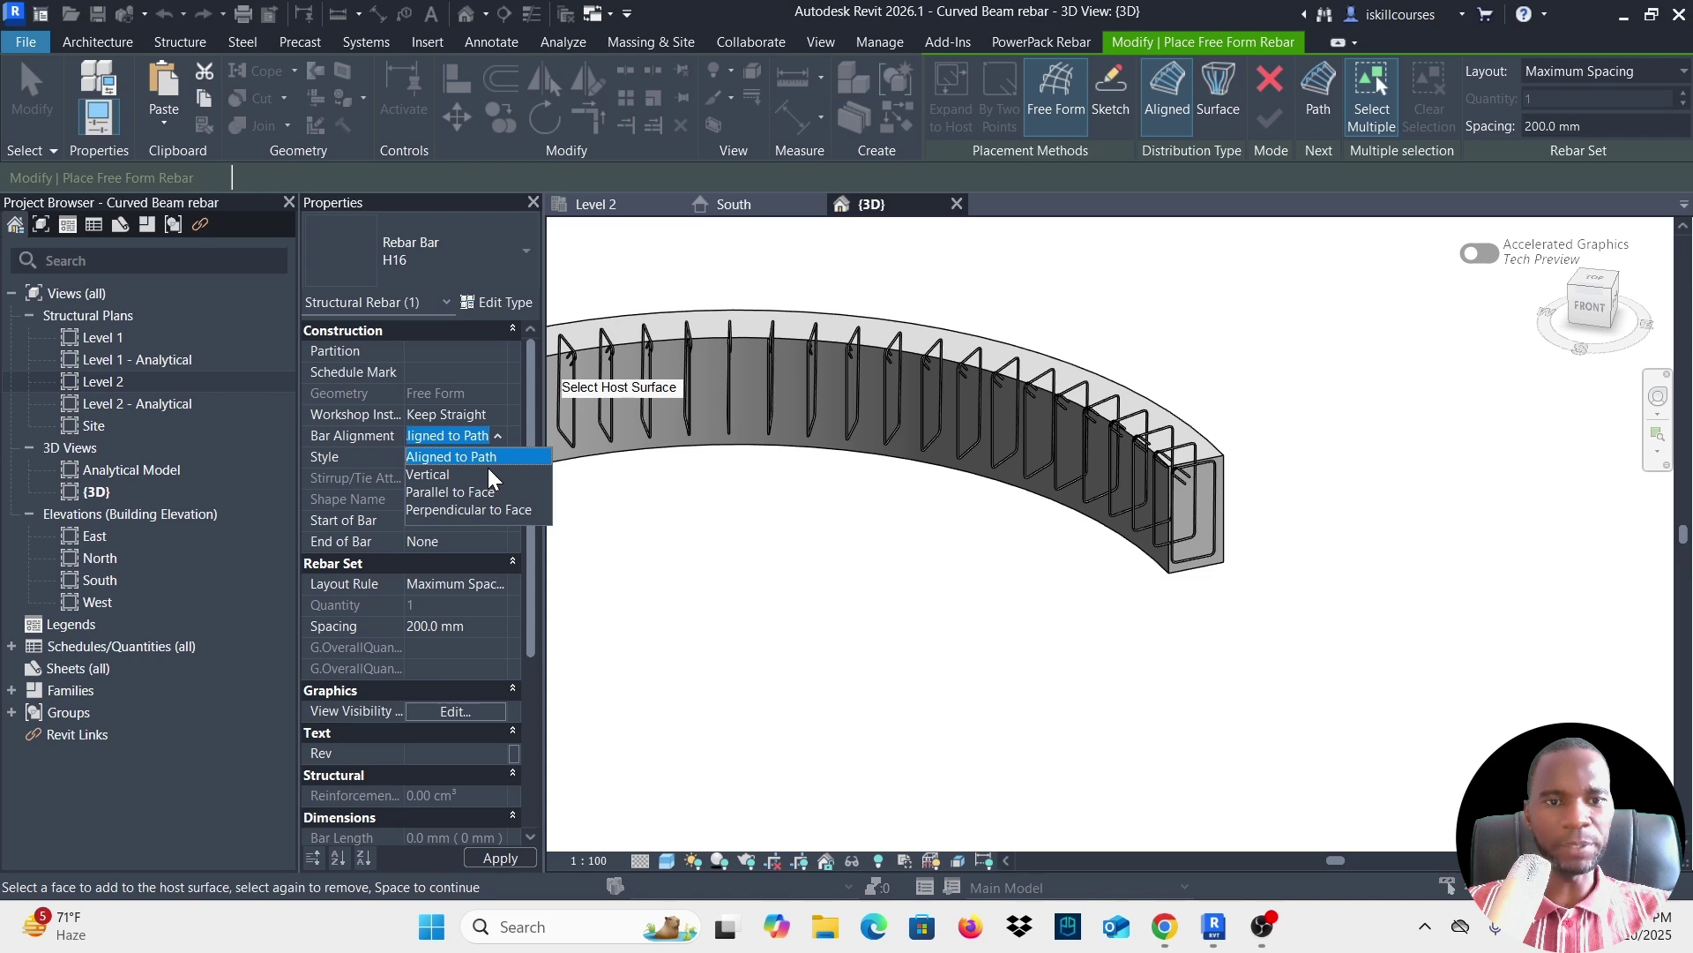
click(457, 455)
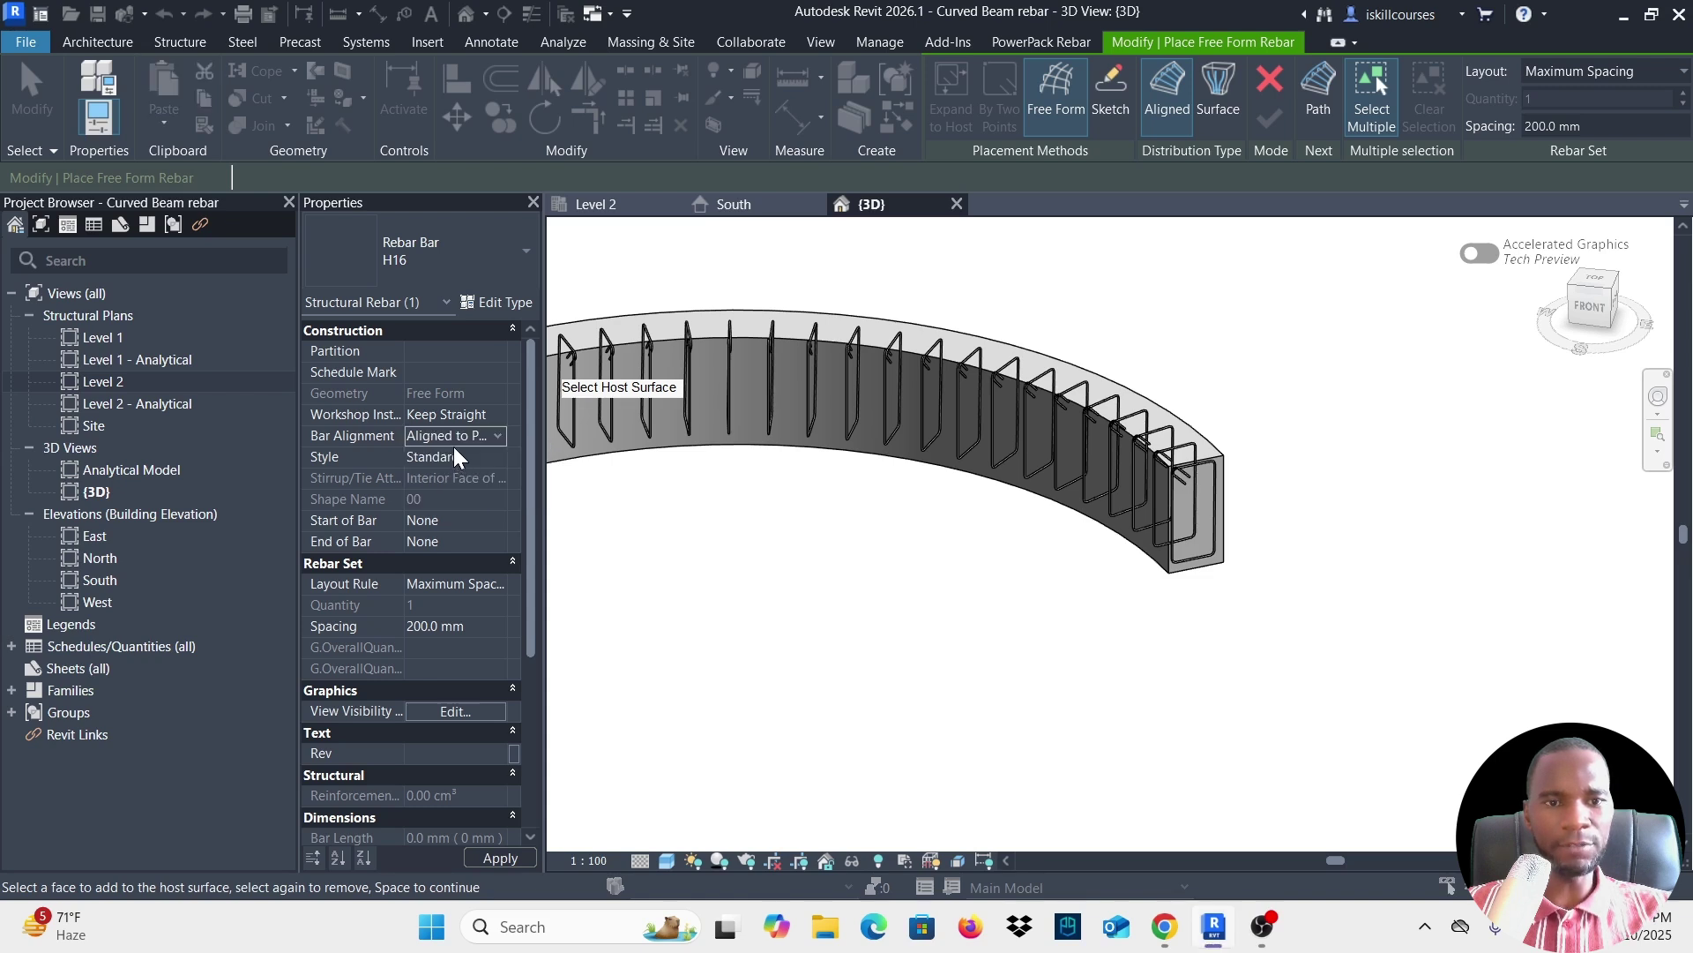
click(486, 462)
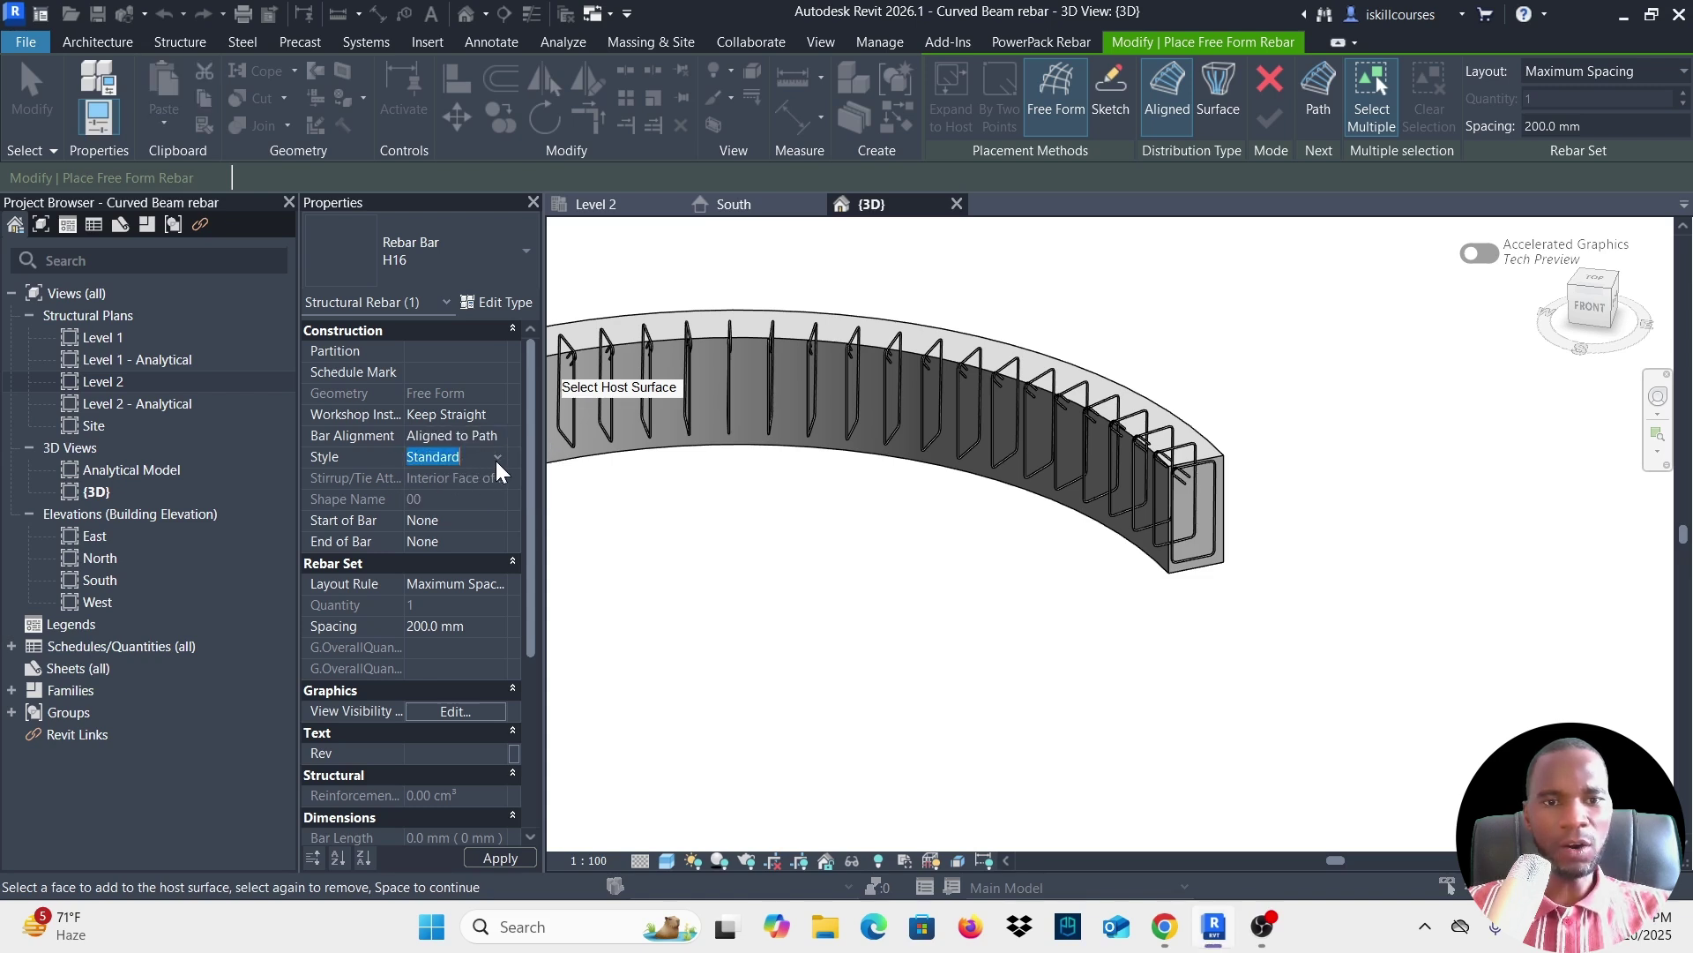
click(499, 457)
click(437, 478)
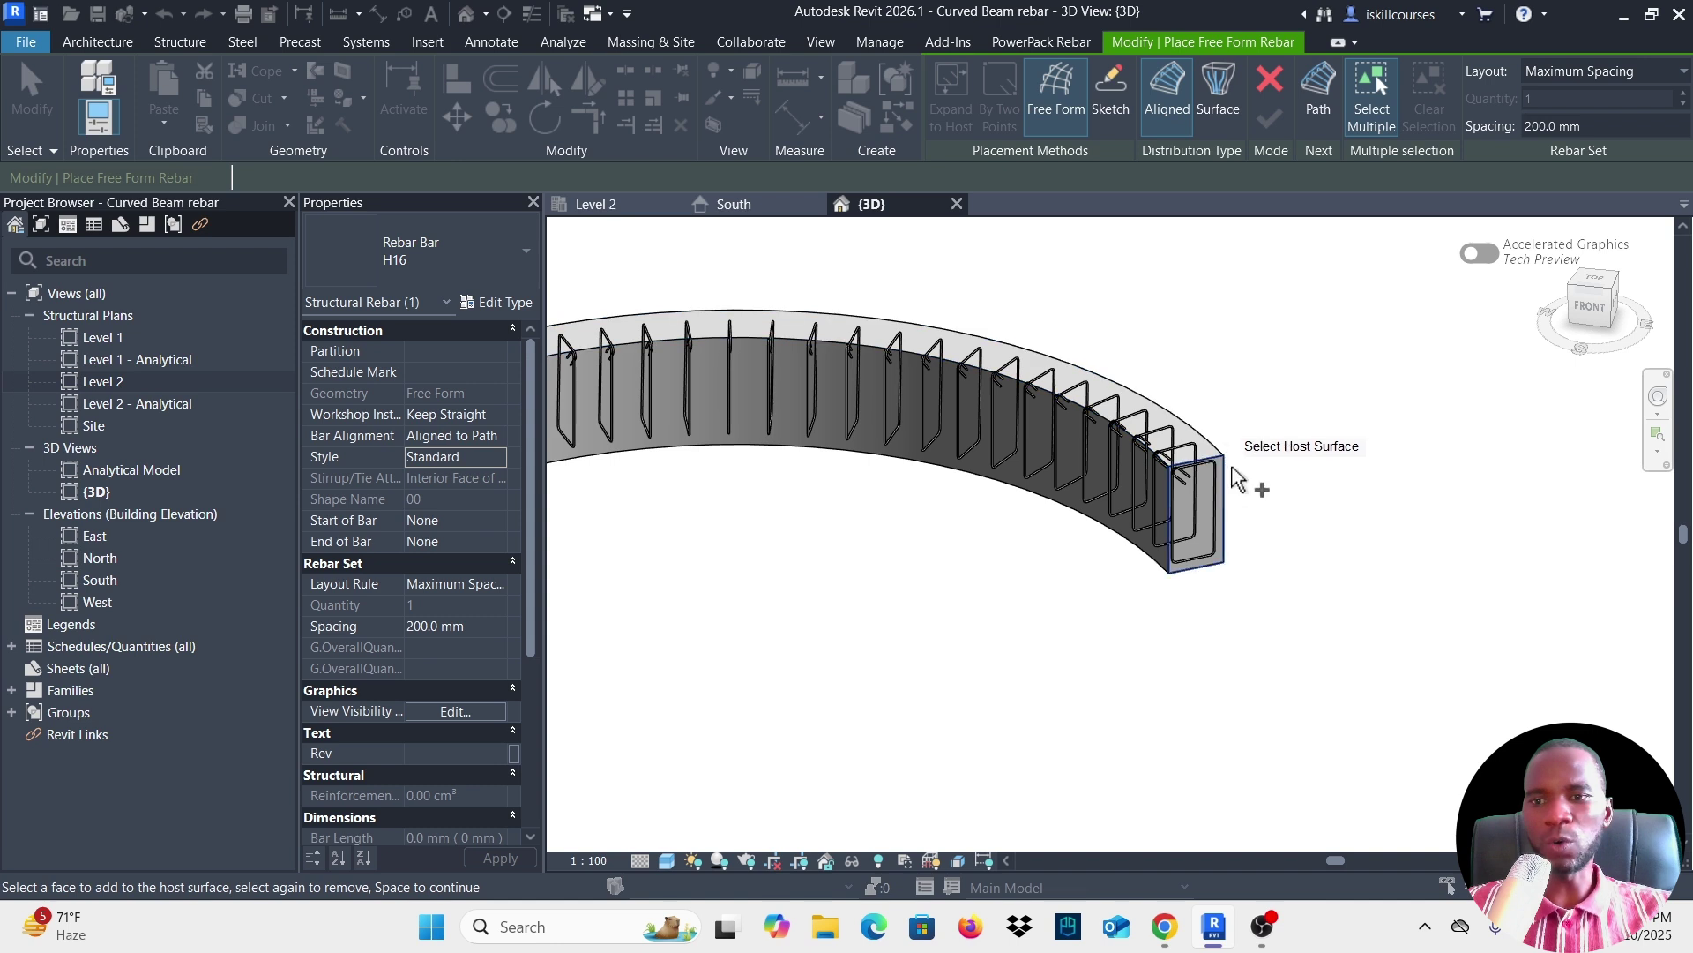
Give both bar ends Standard 90° hooks and distribute the bars across a surface.
click(487, 521)
click(499, 520)
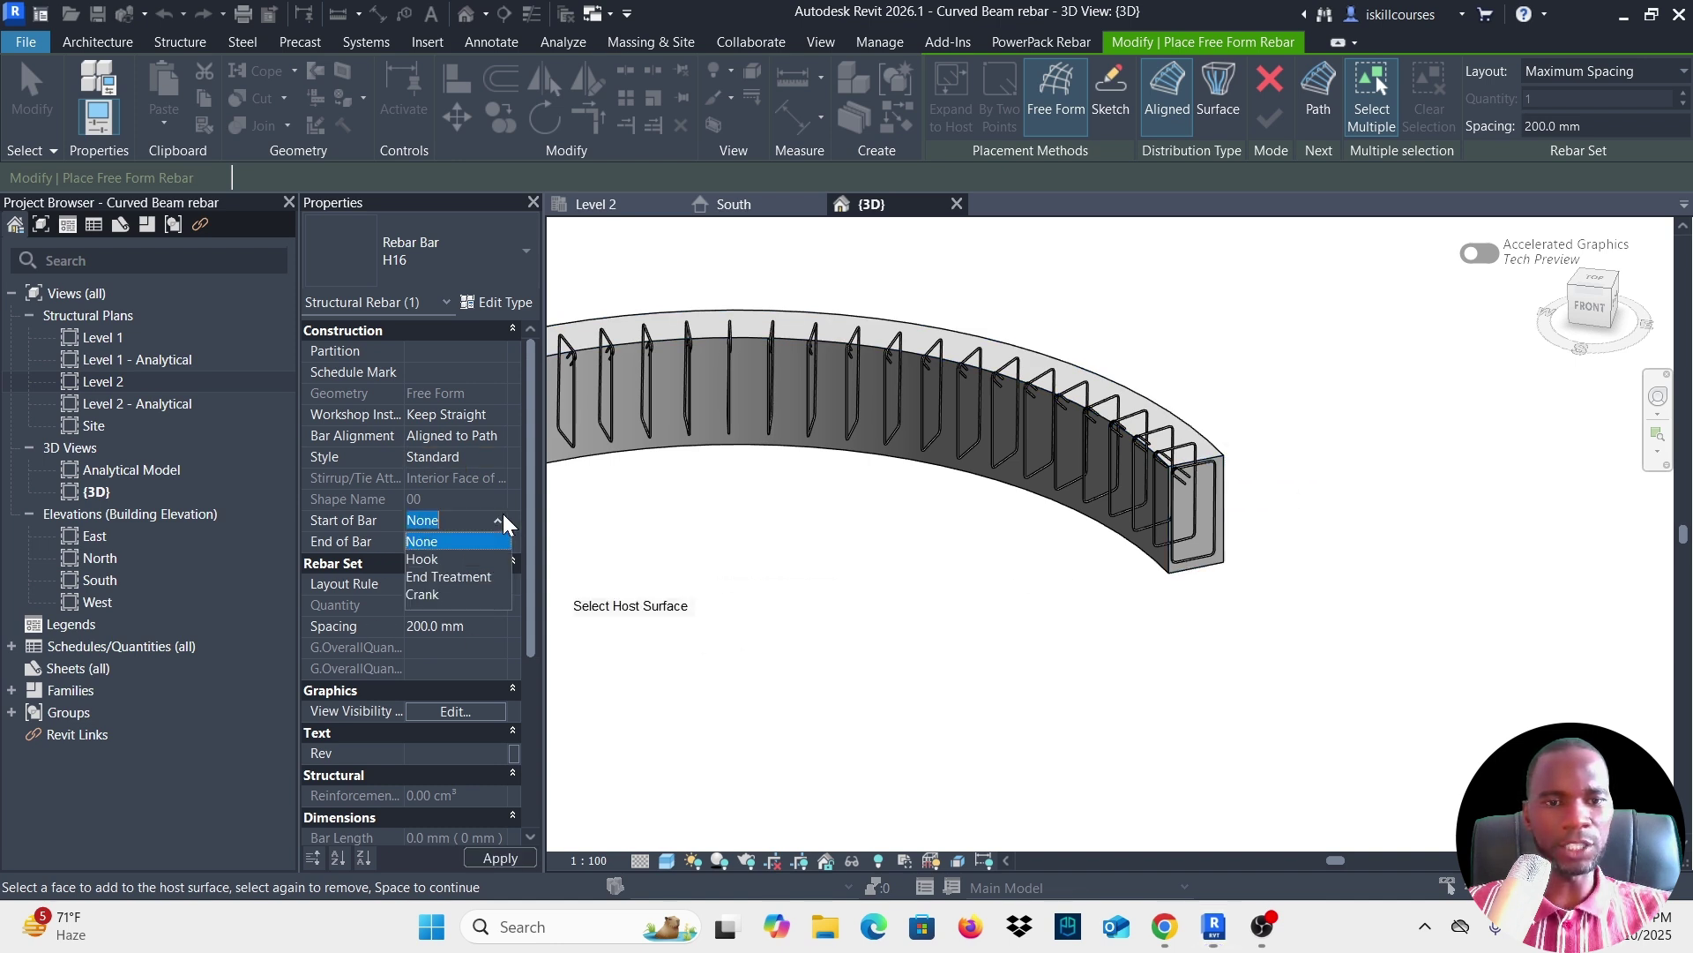
click(437, 559)
click(501, 541)
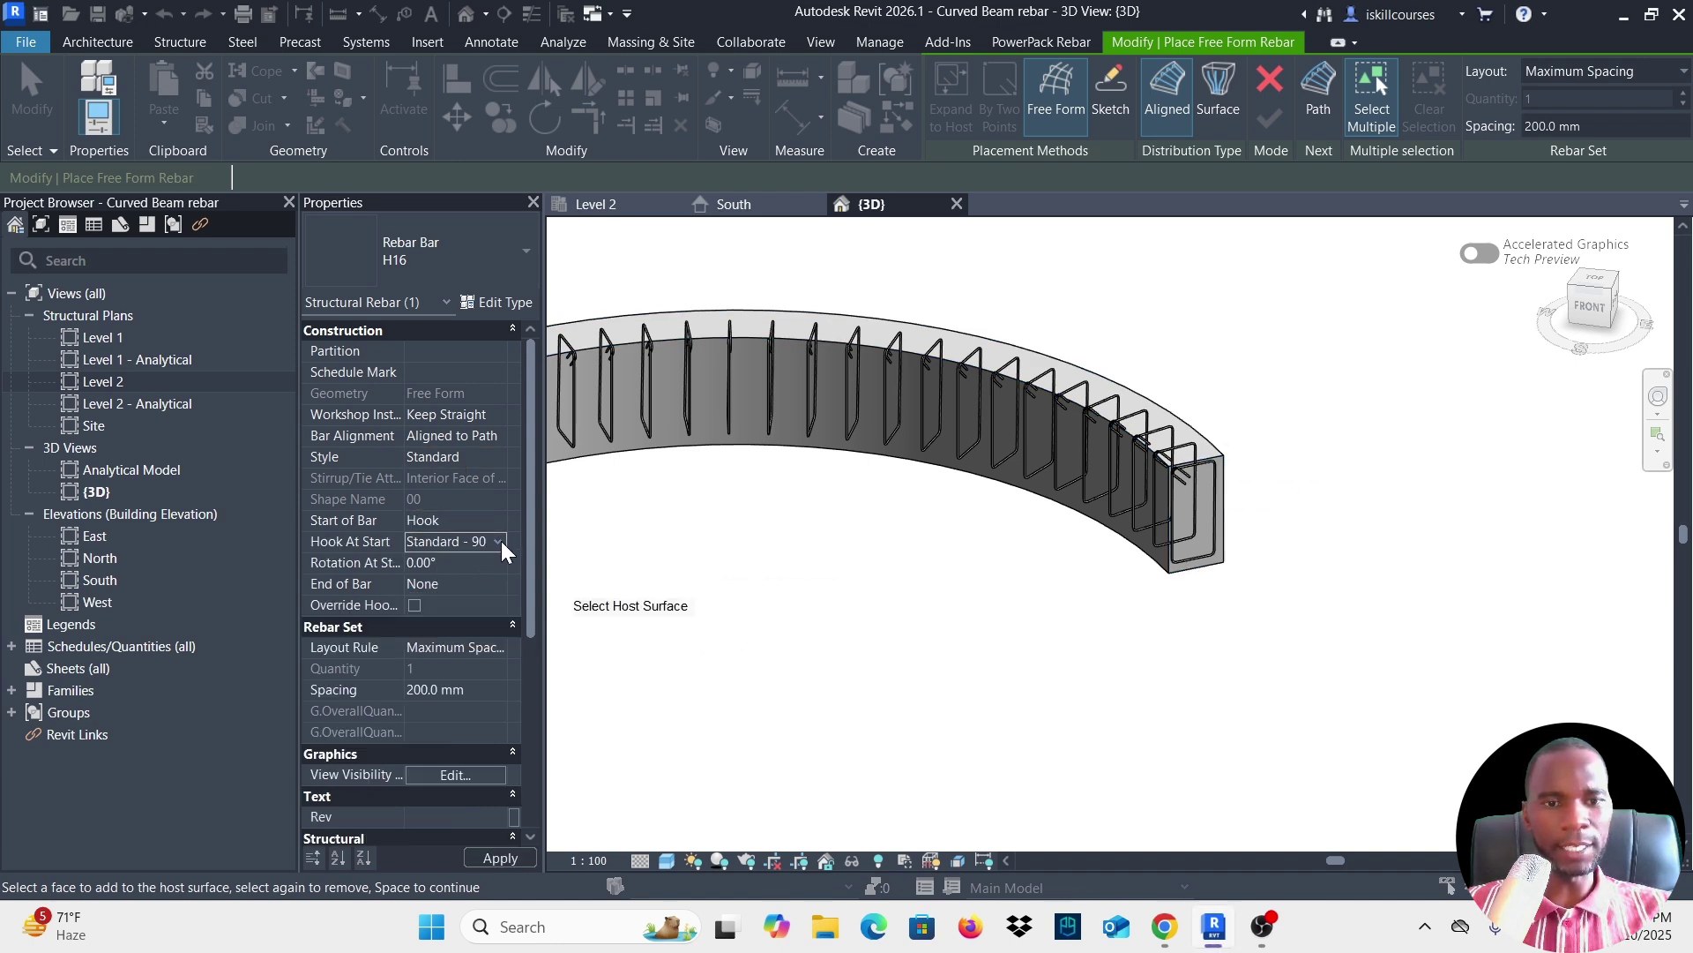
click(499, 542)
click(469, 580)
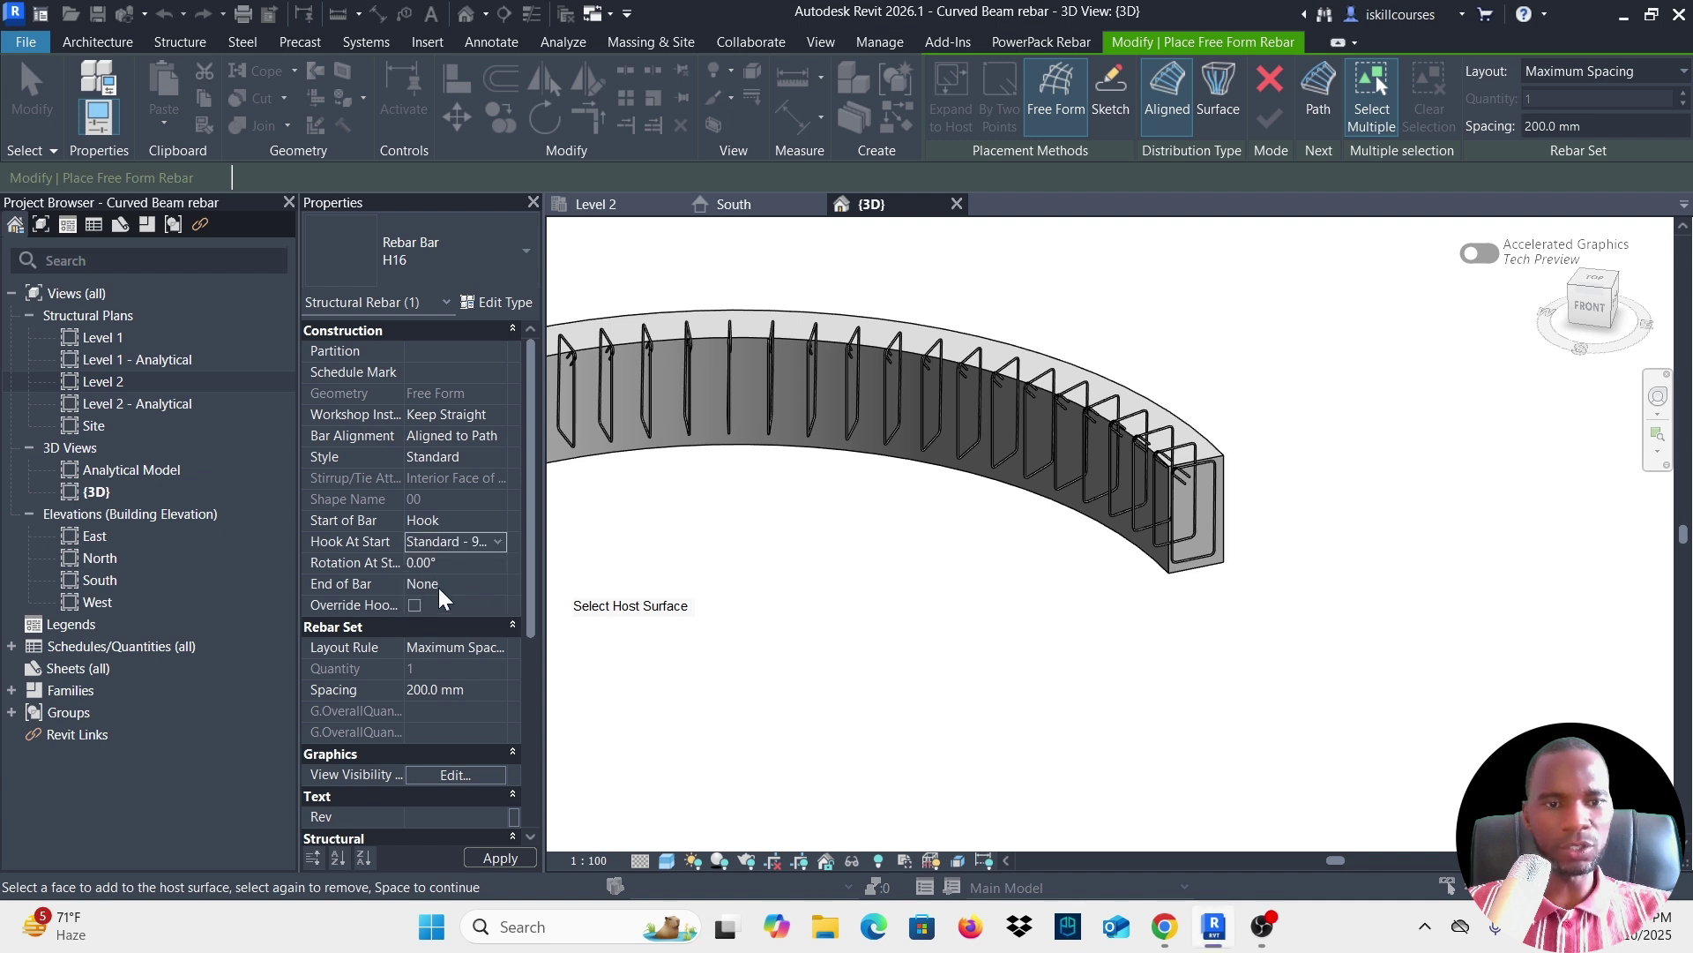
click(479, 580)
click(499, 583)
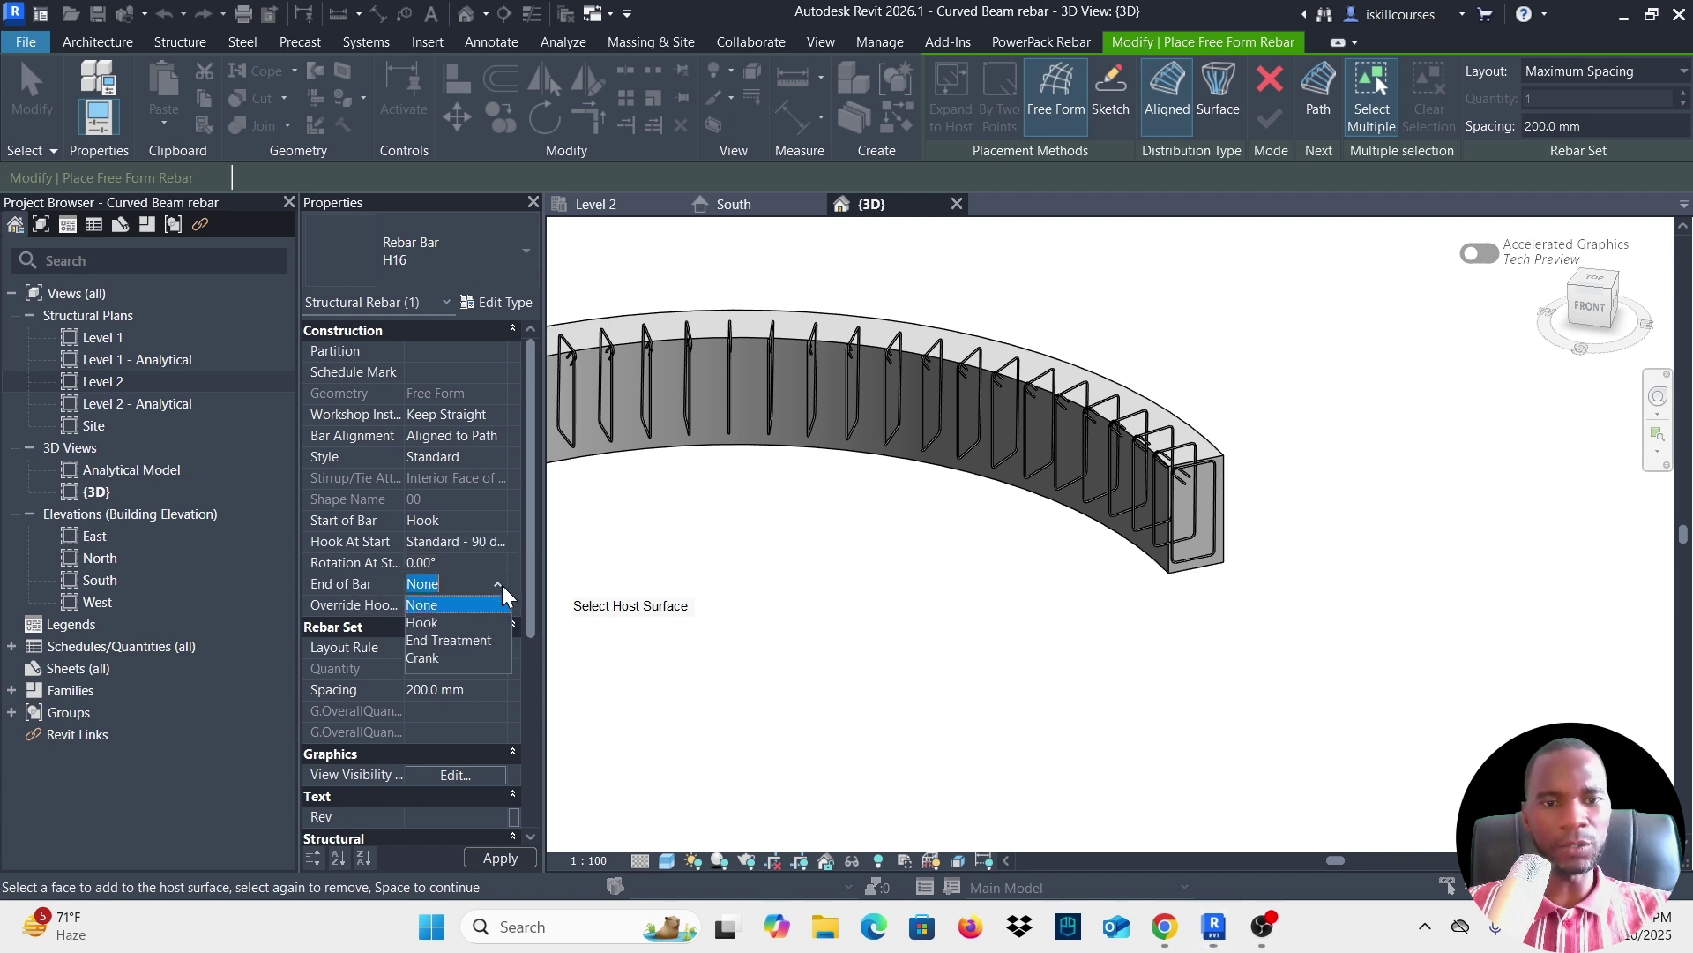
click(445, 621)
click(498, 605)
click(500, 604)
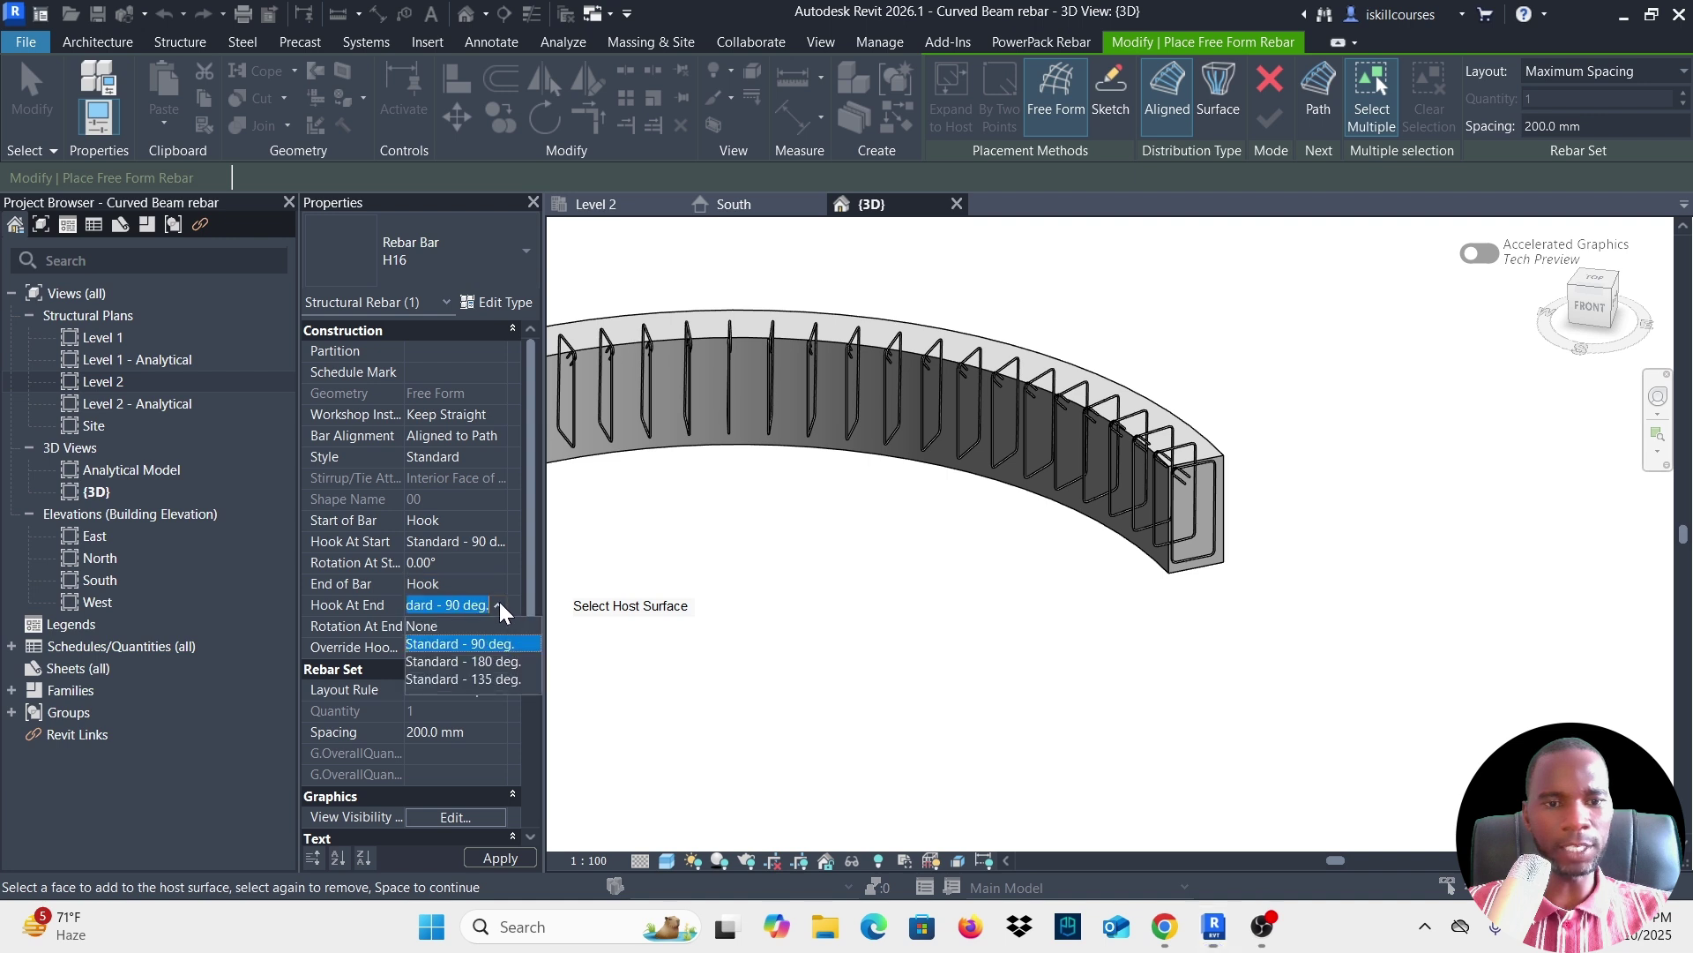
click(482, 643)
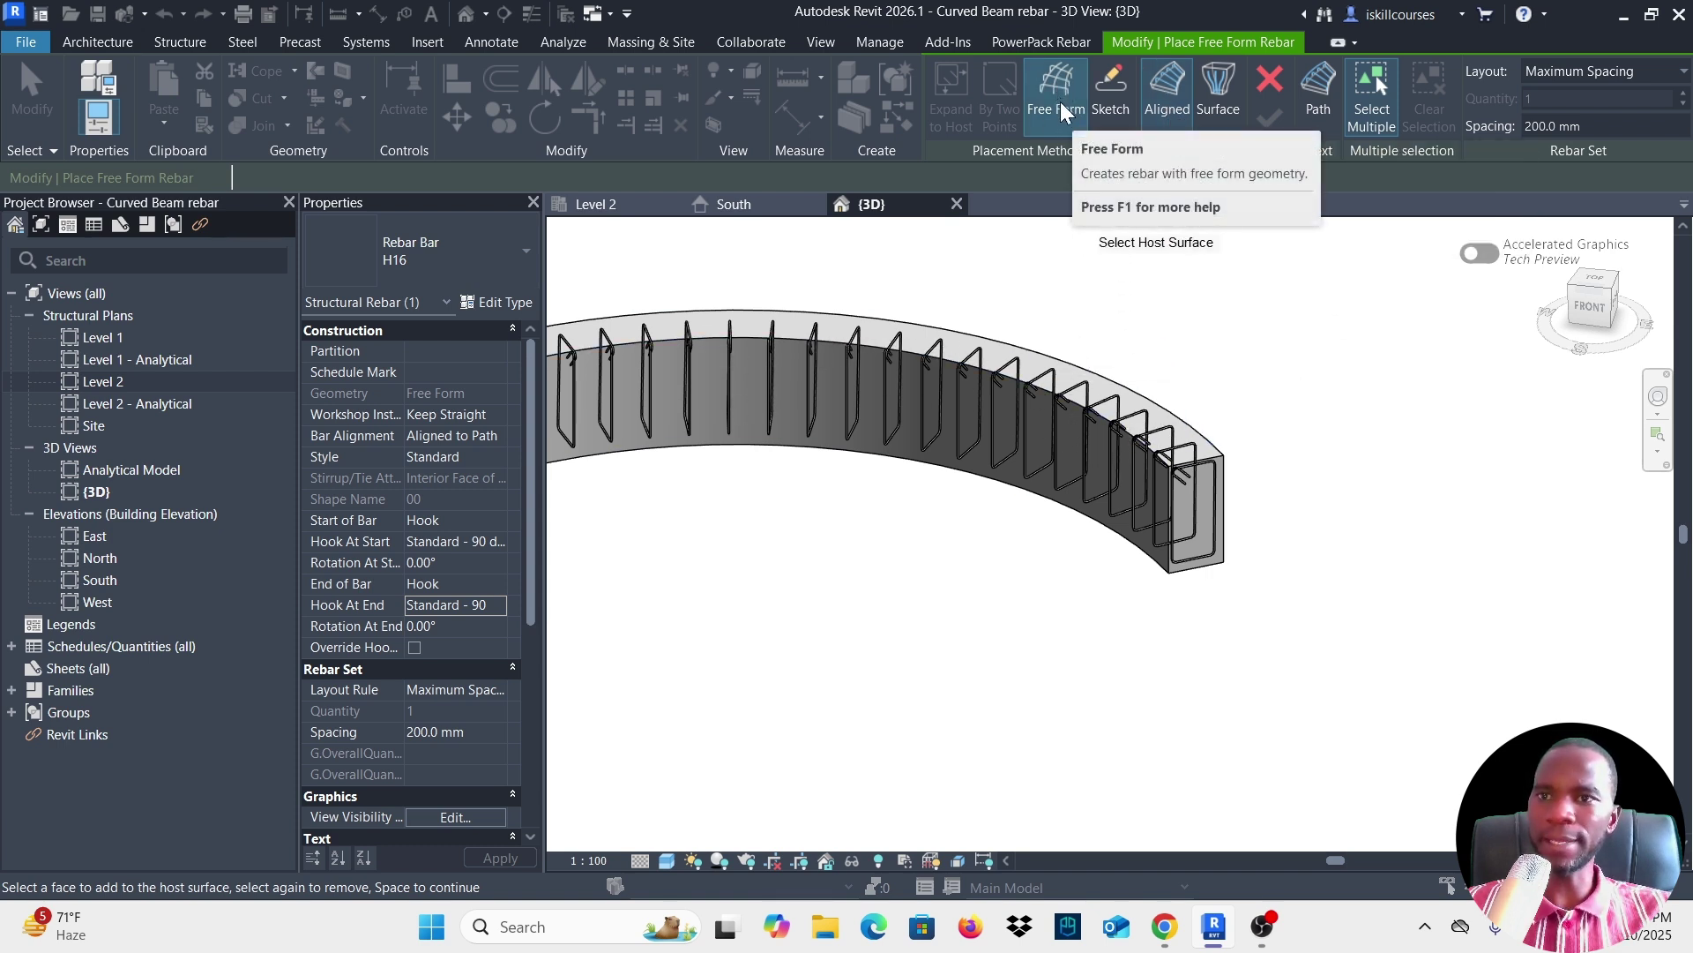
click(1220, 110)
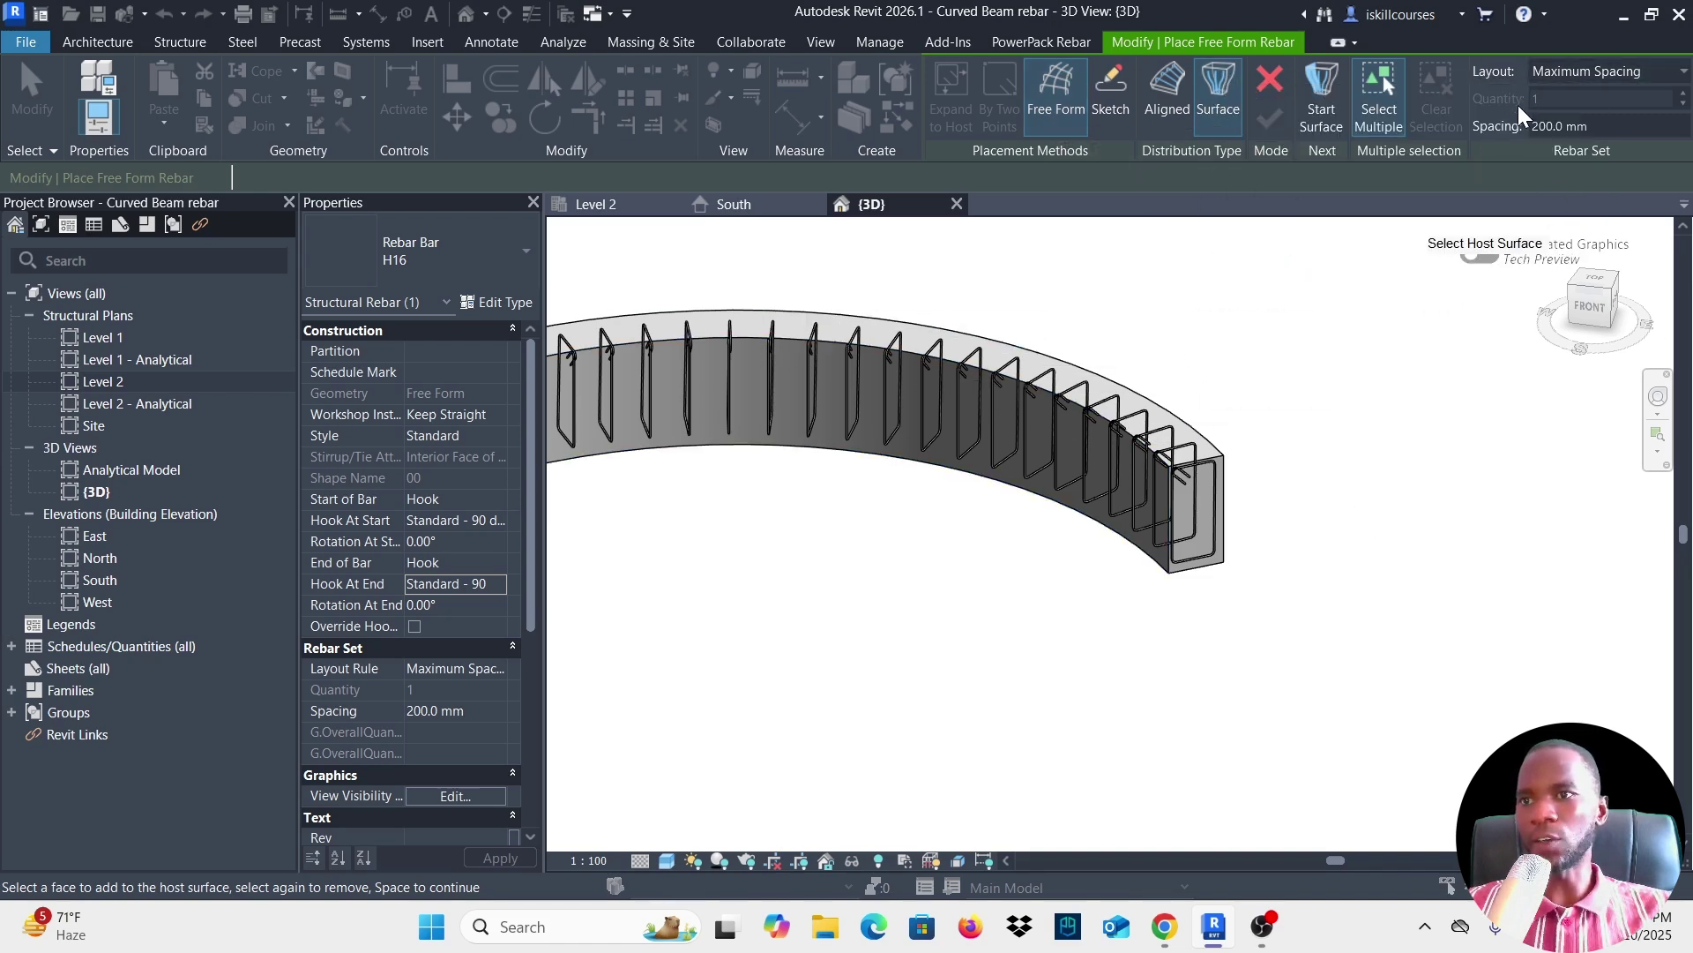
Change the H16 bar layout from Maximum Spacing to Fixed Number, quantity 3.
click(1679, 81)
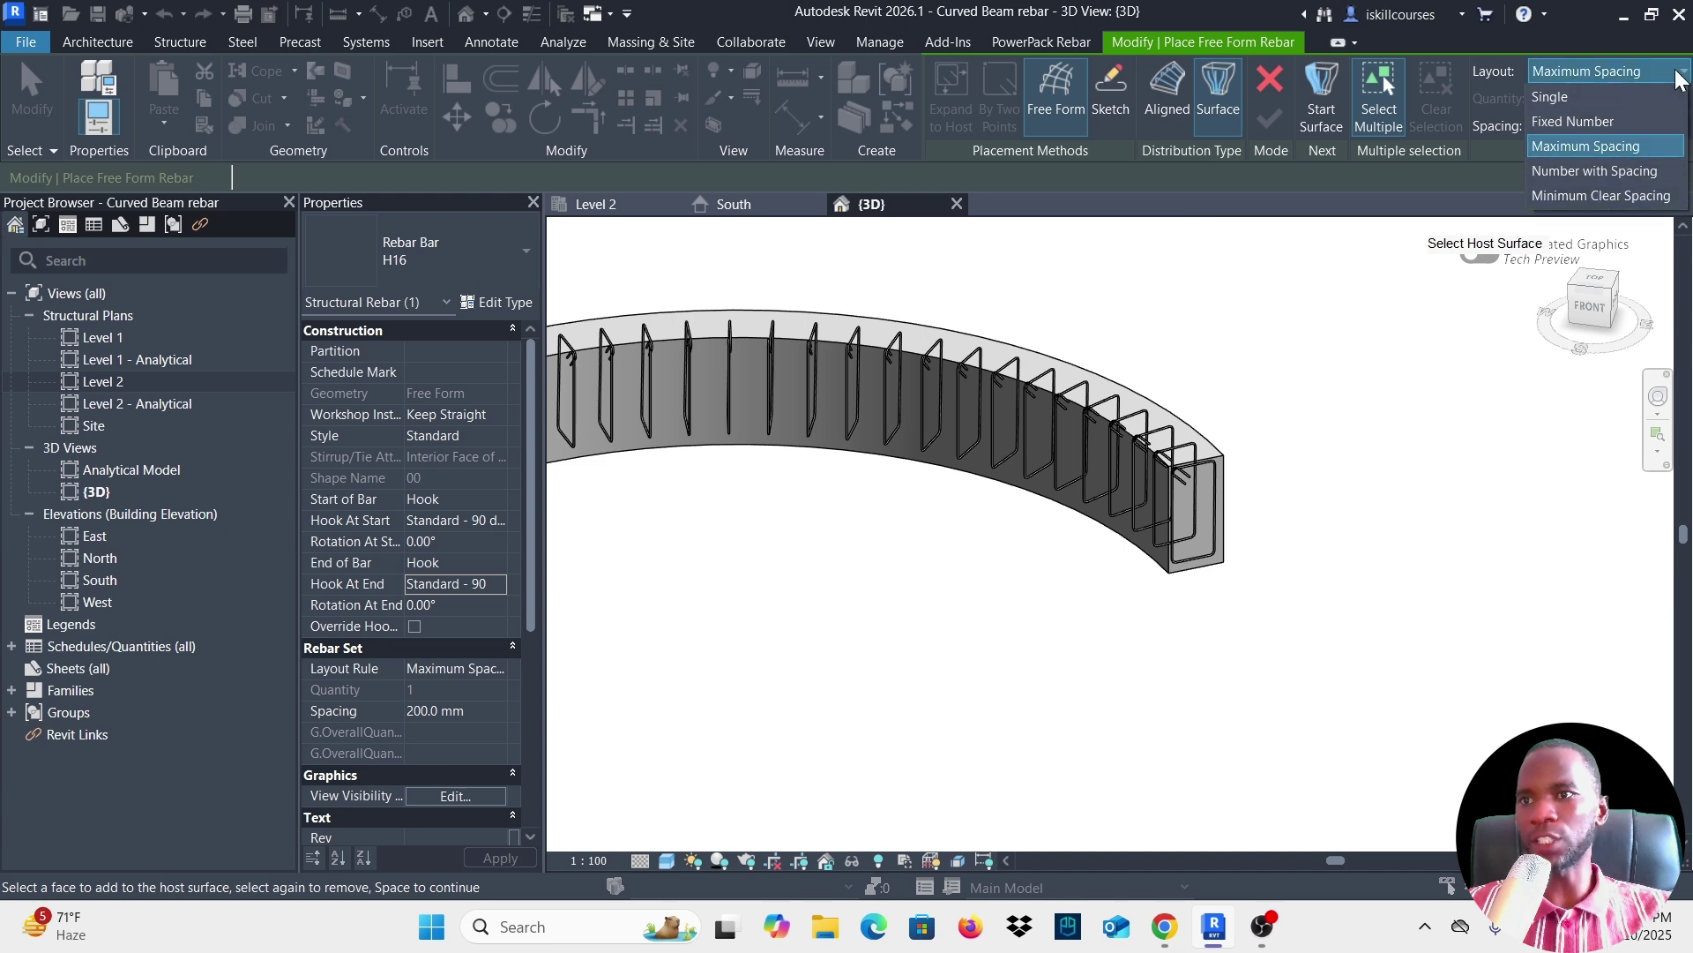
click(1584, 123)
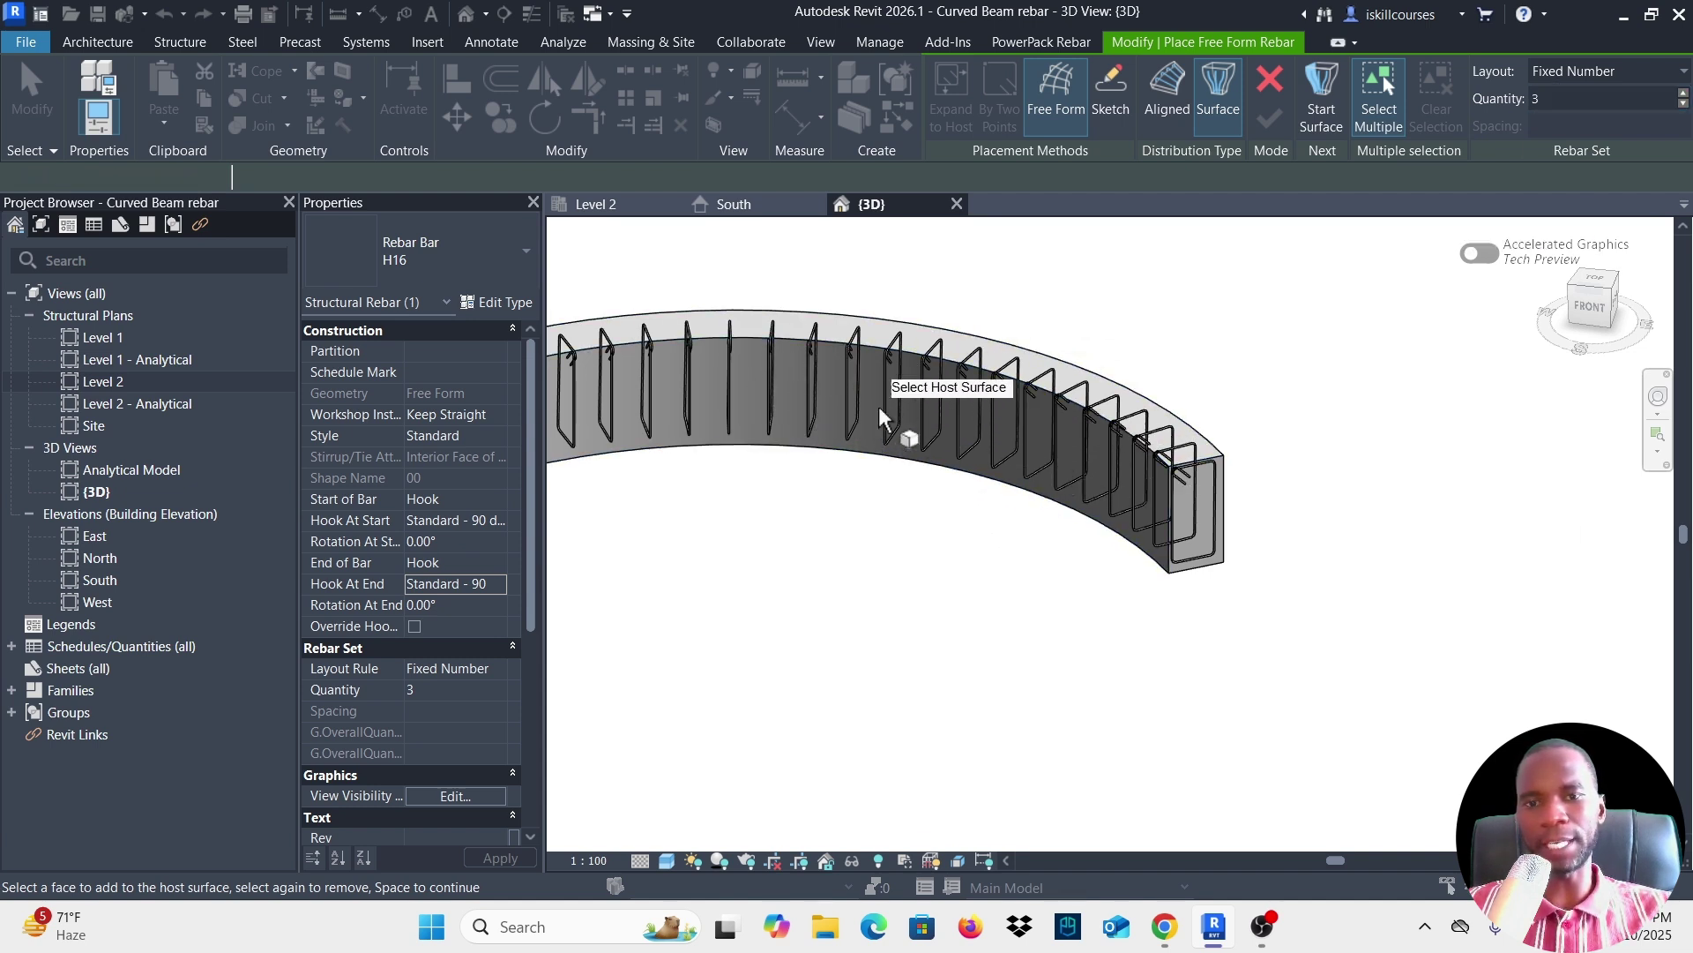
scroll(1247, 522, up, 2)
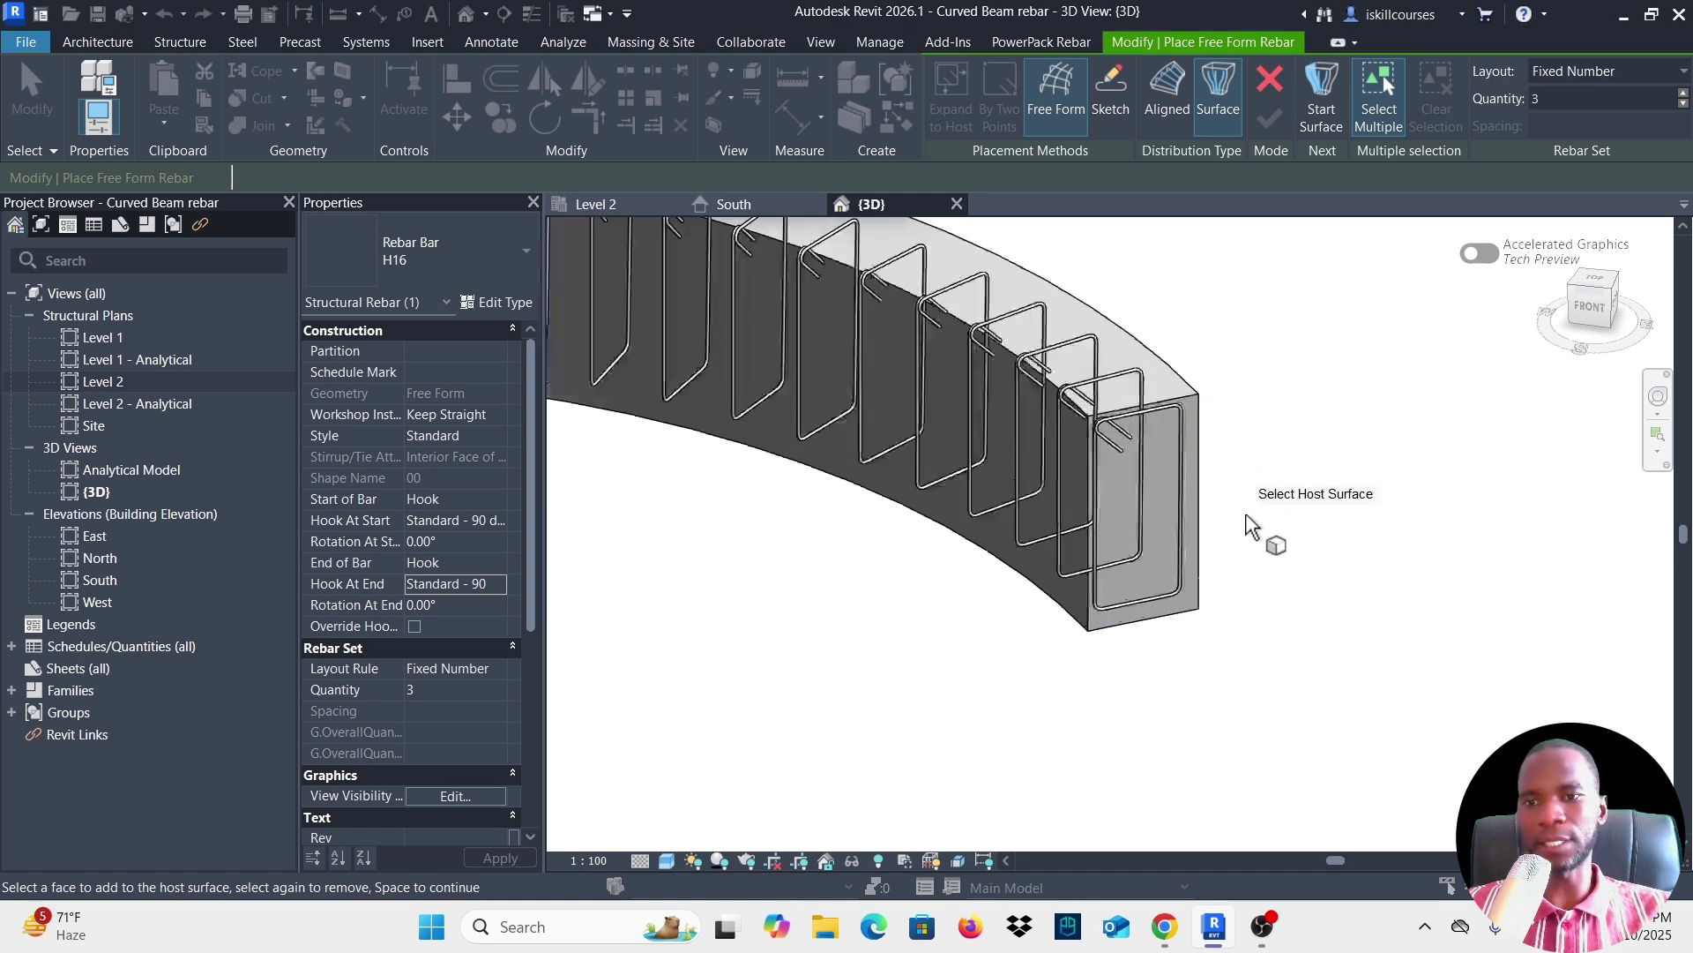
scroll(1246, 523, down, 1)
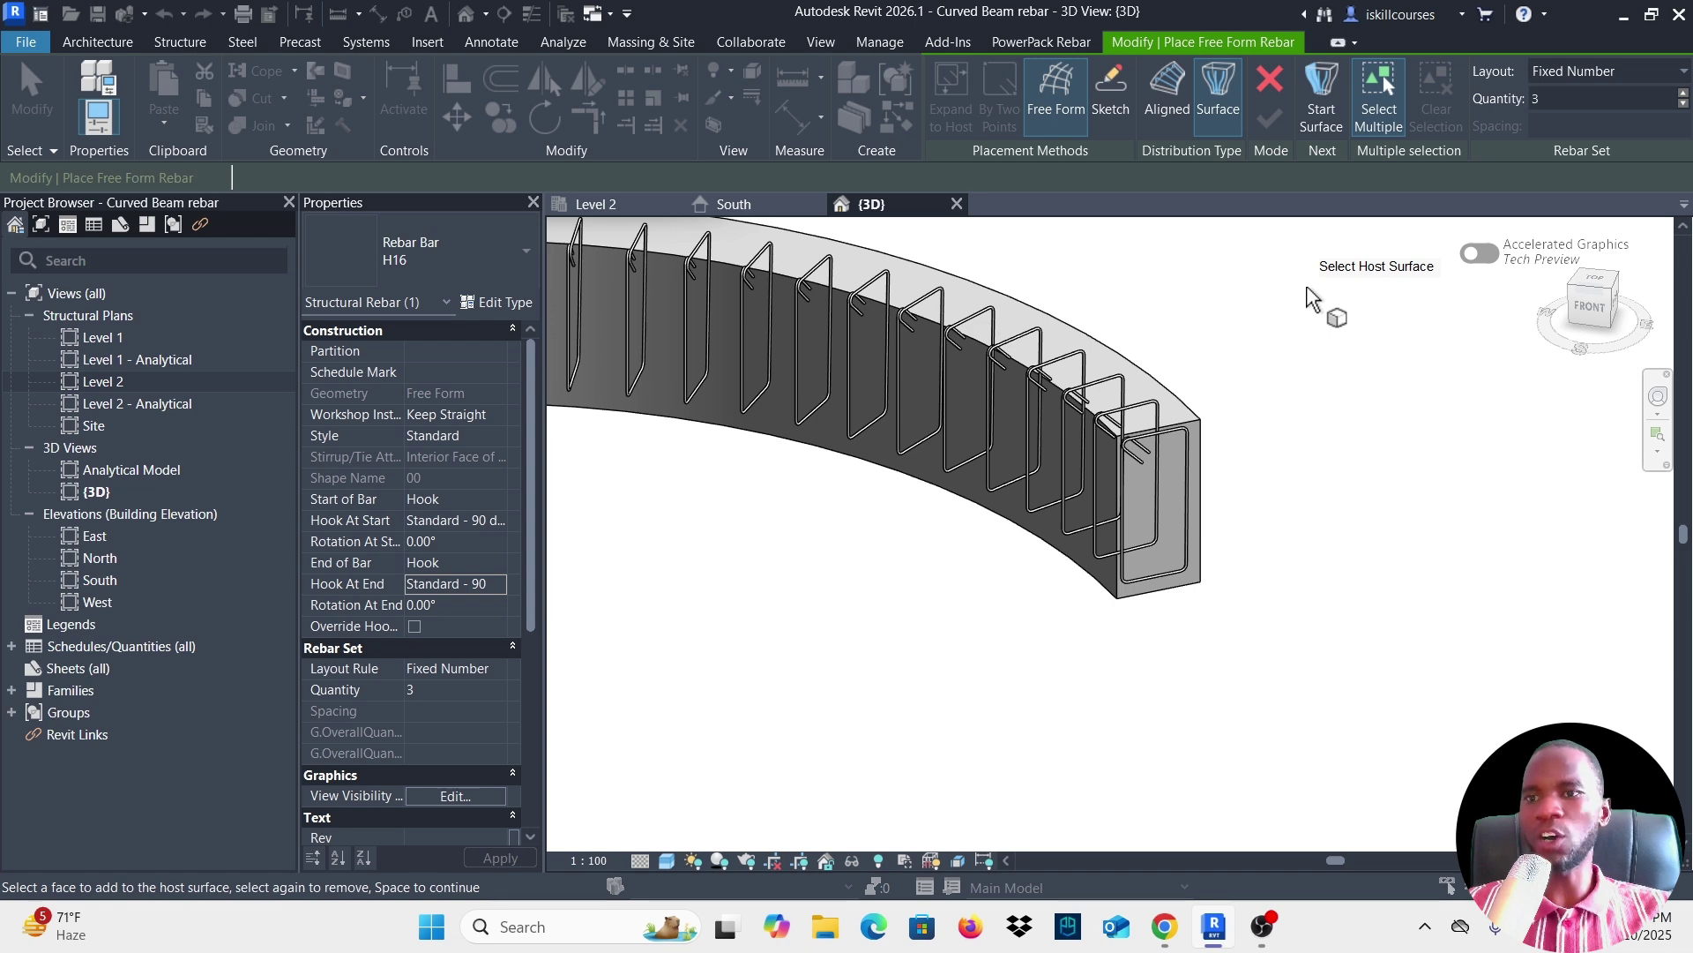
scroll(911, 386, up, 4)
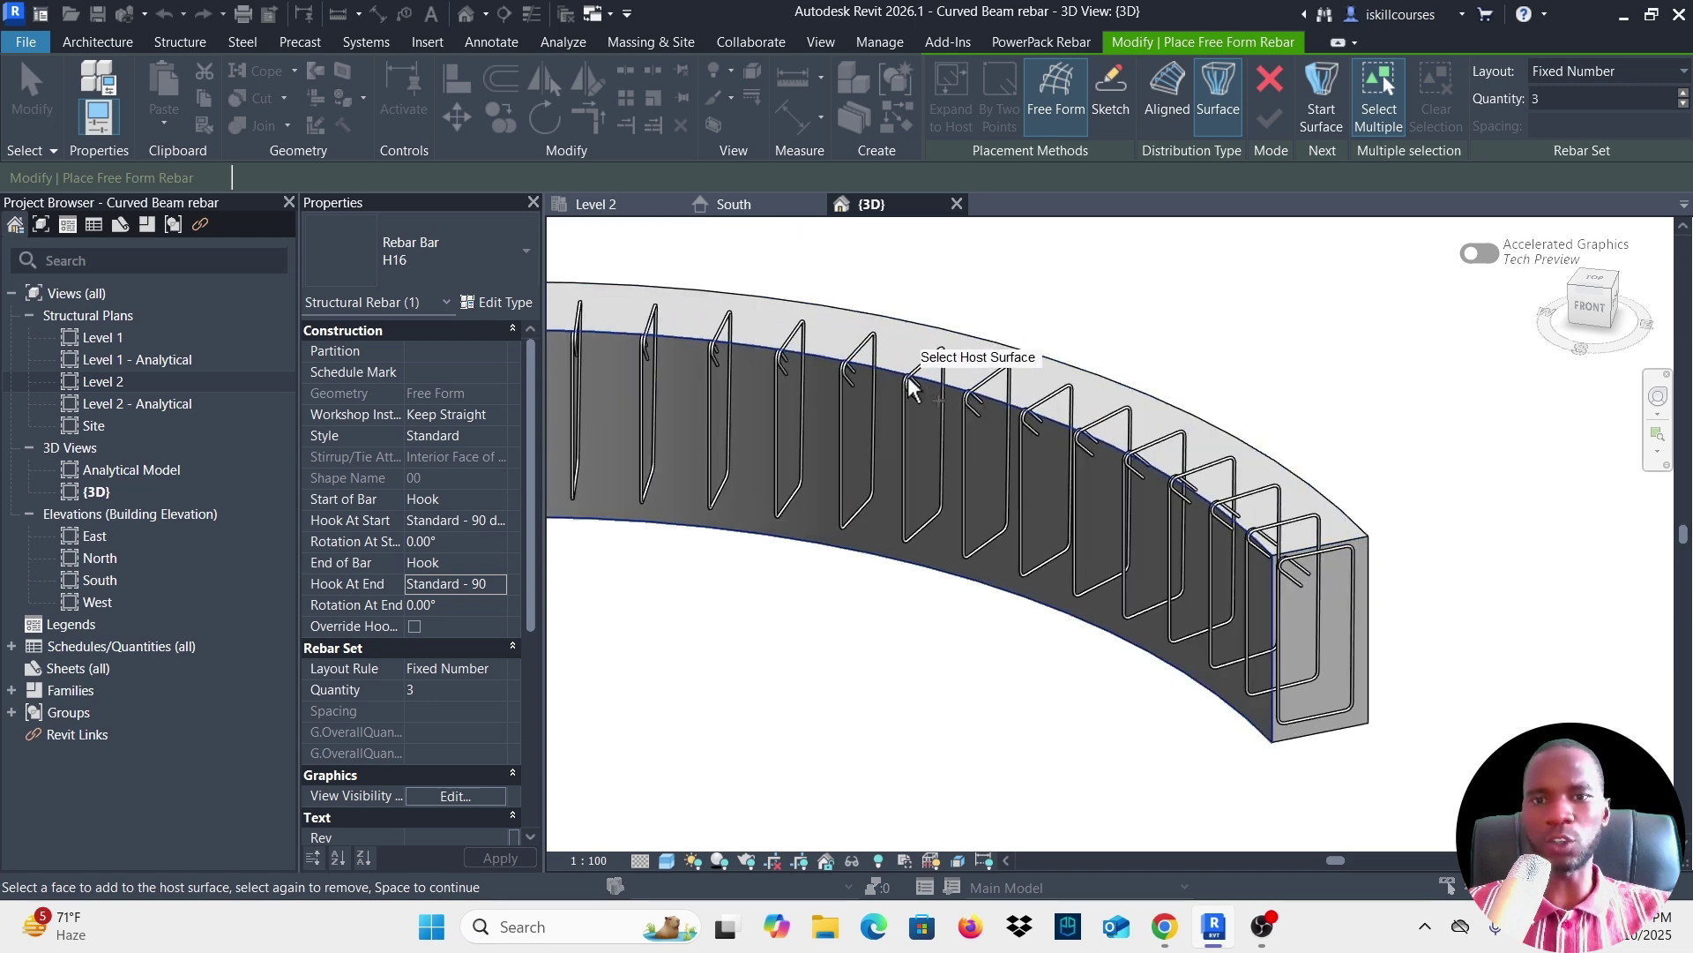
Pick the beam's top face as host, then its inner and outer faces as start and end surfaces.
click(909, 341)
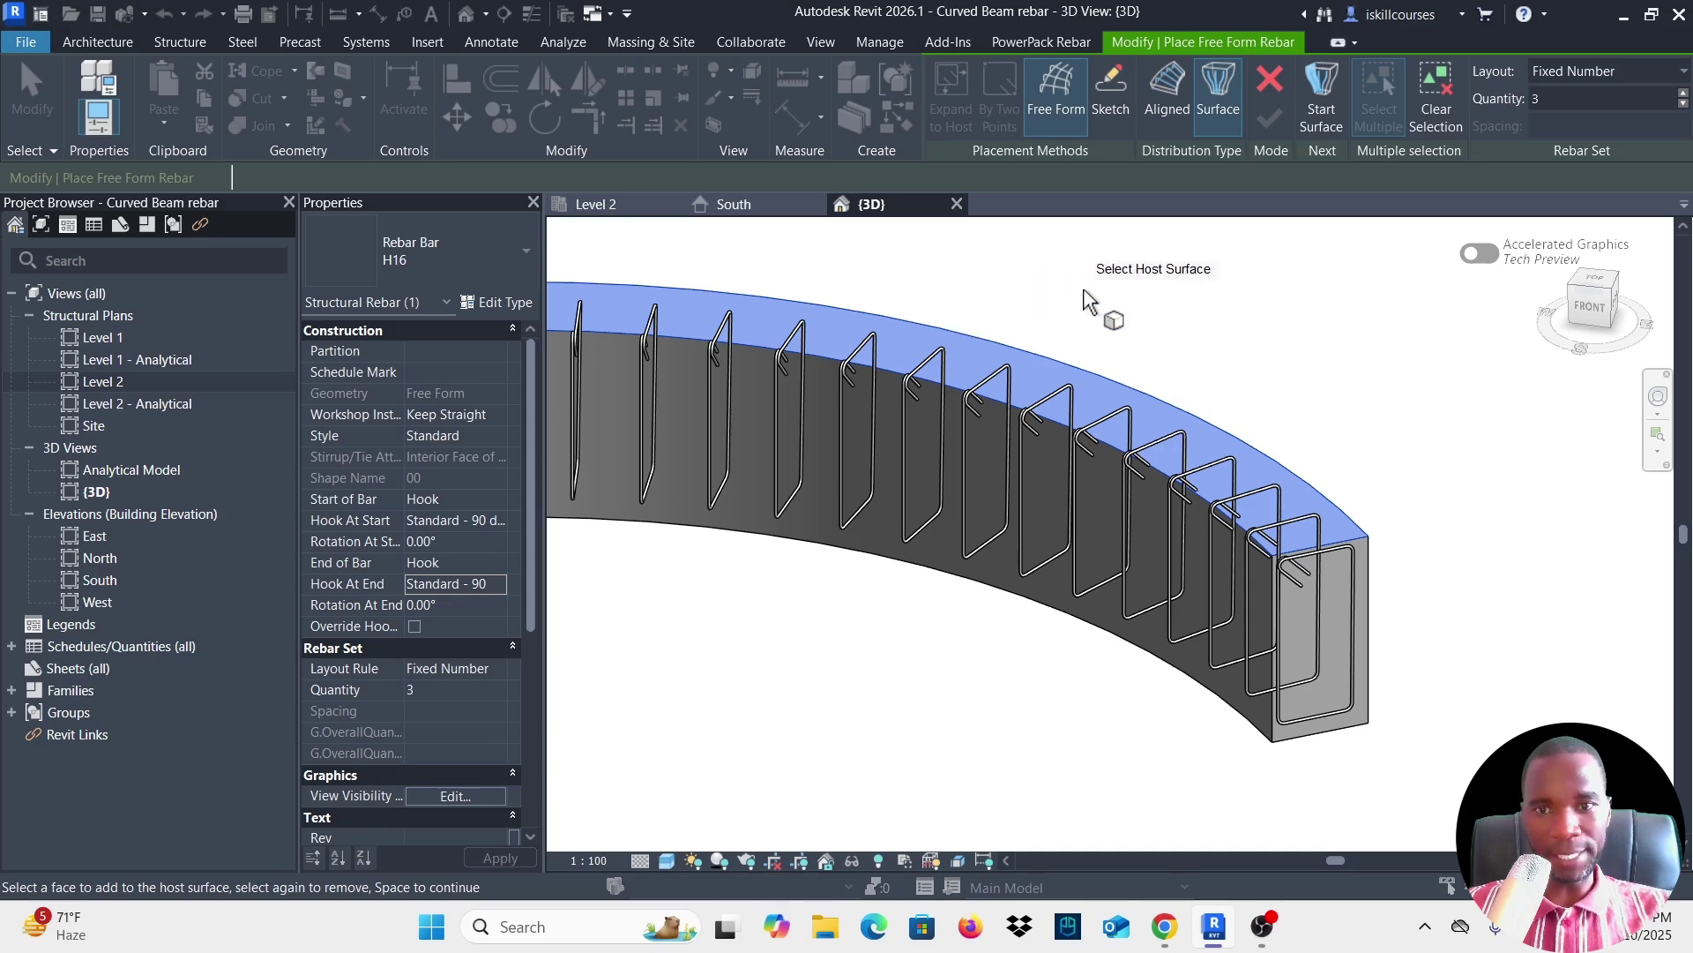
key(space)
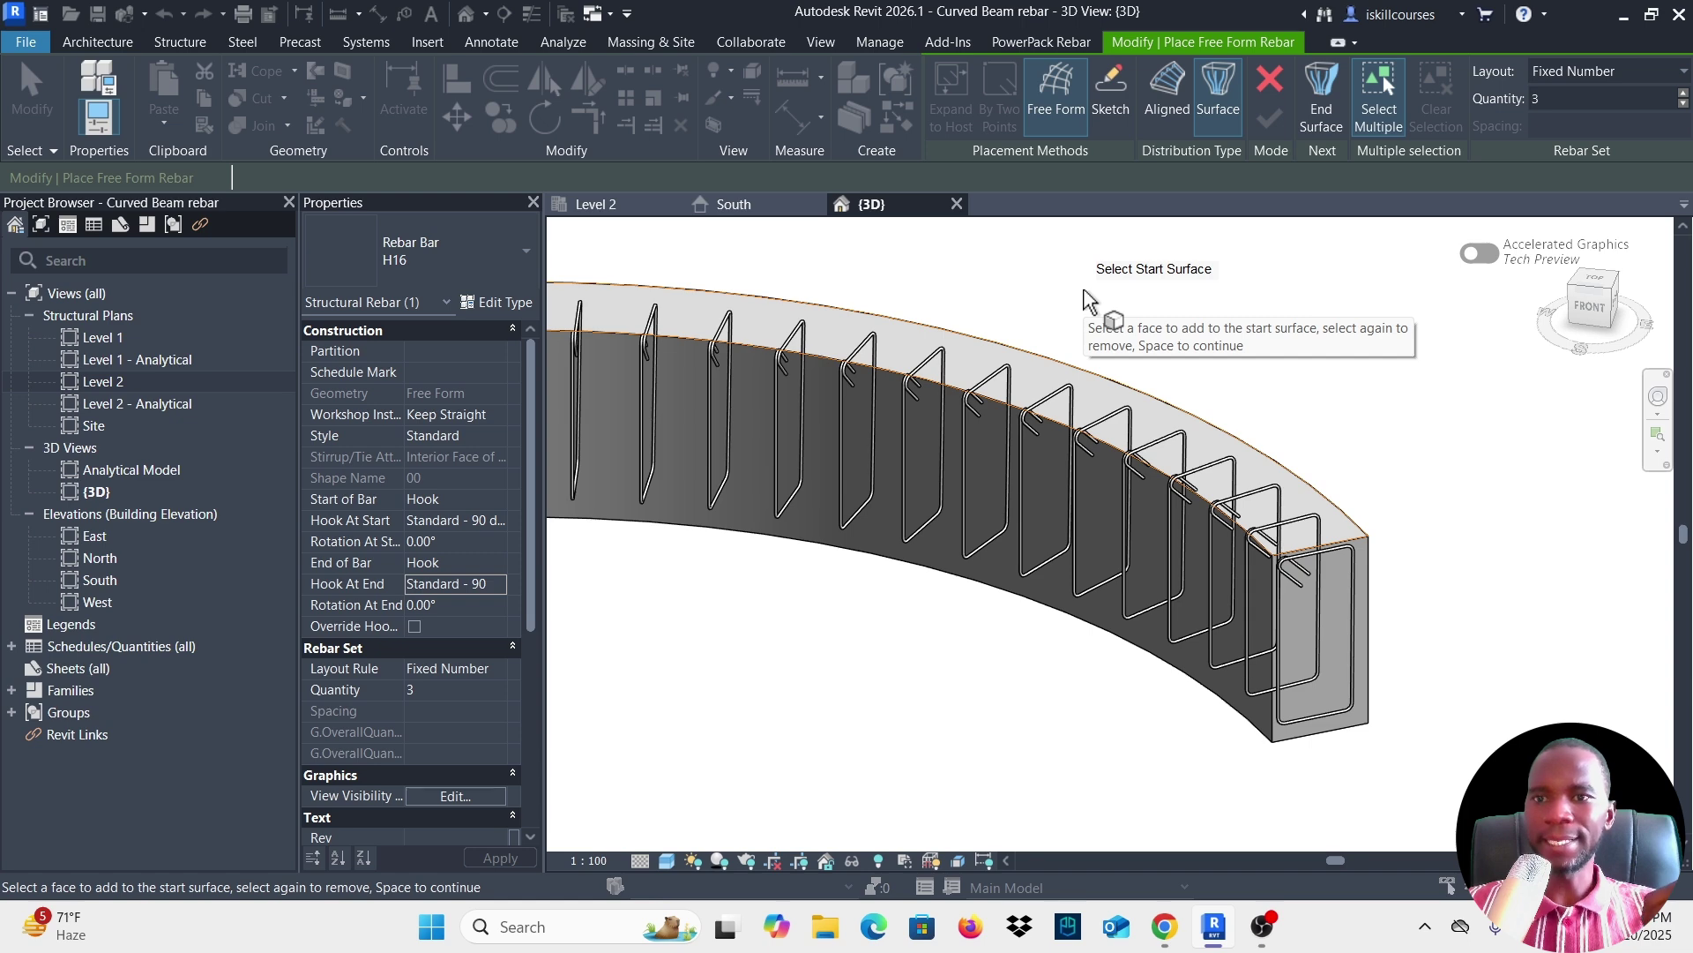
scroll(1094, 304, down, 4)
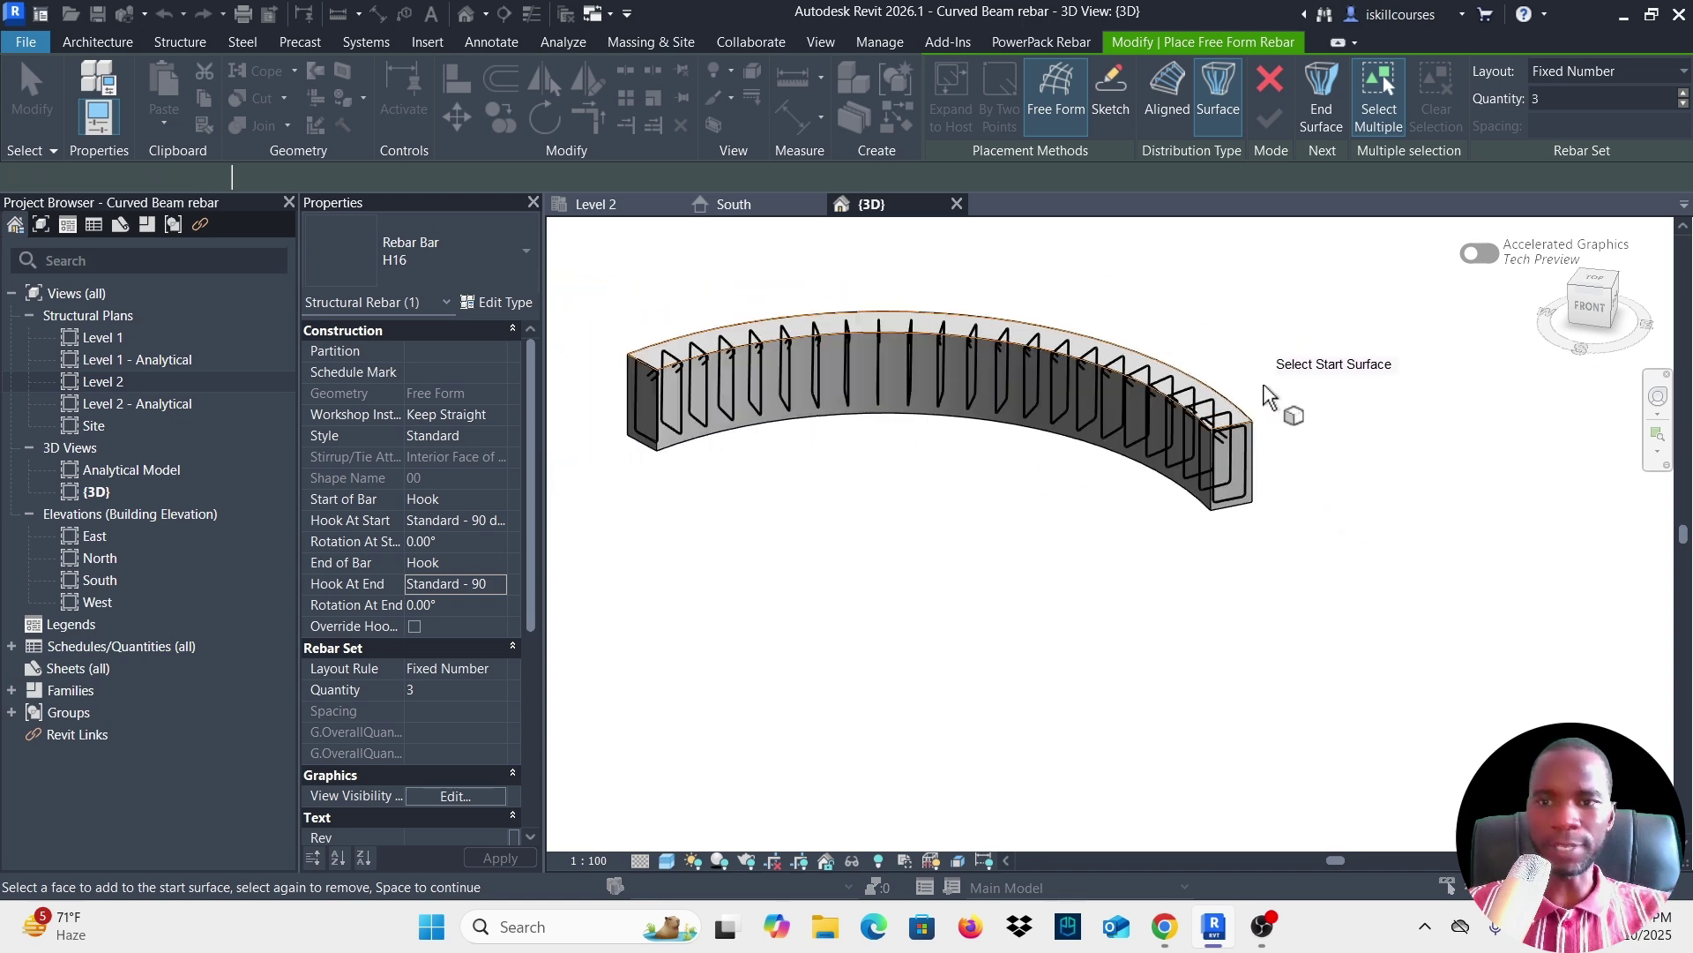
shift+middle_drag(1418, 378, 1312, 347)
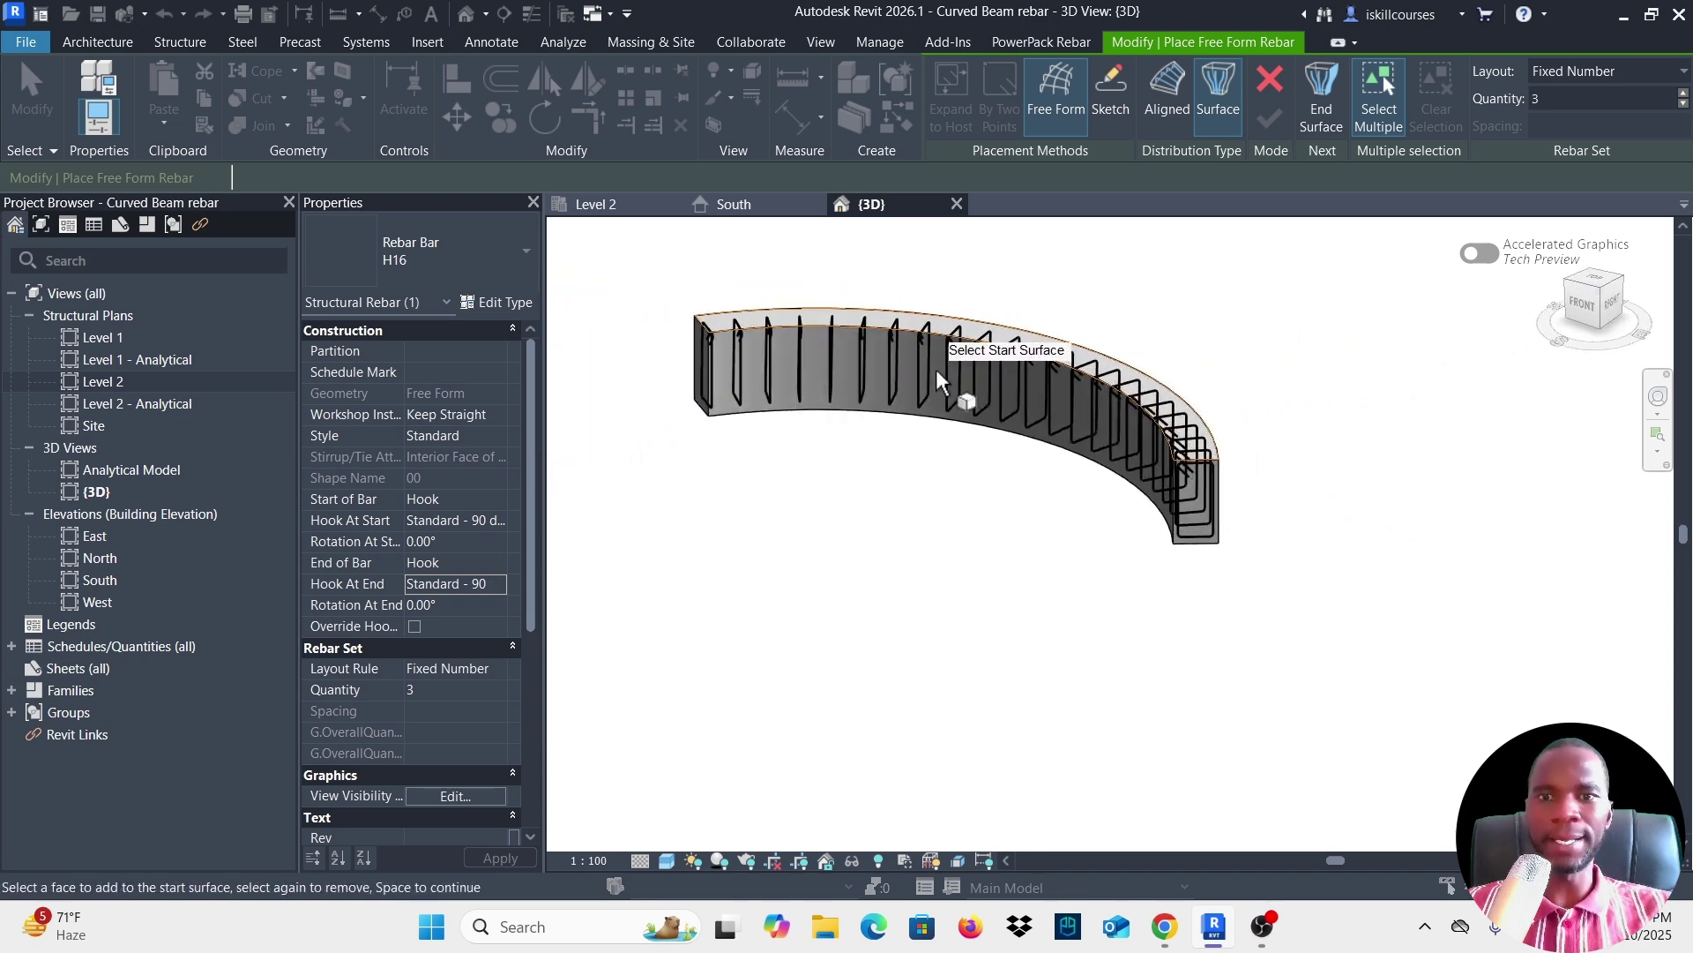
scroll(942, 381, up, 2)
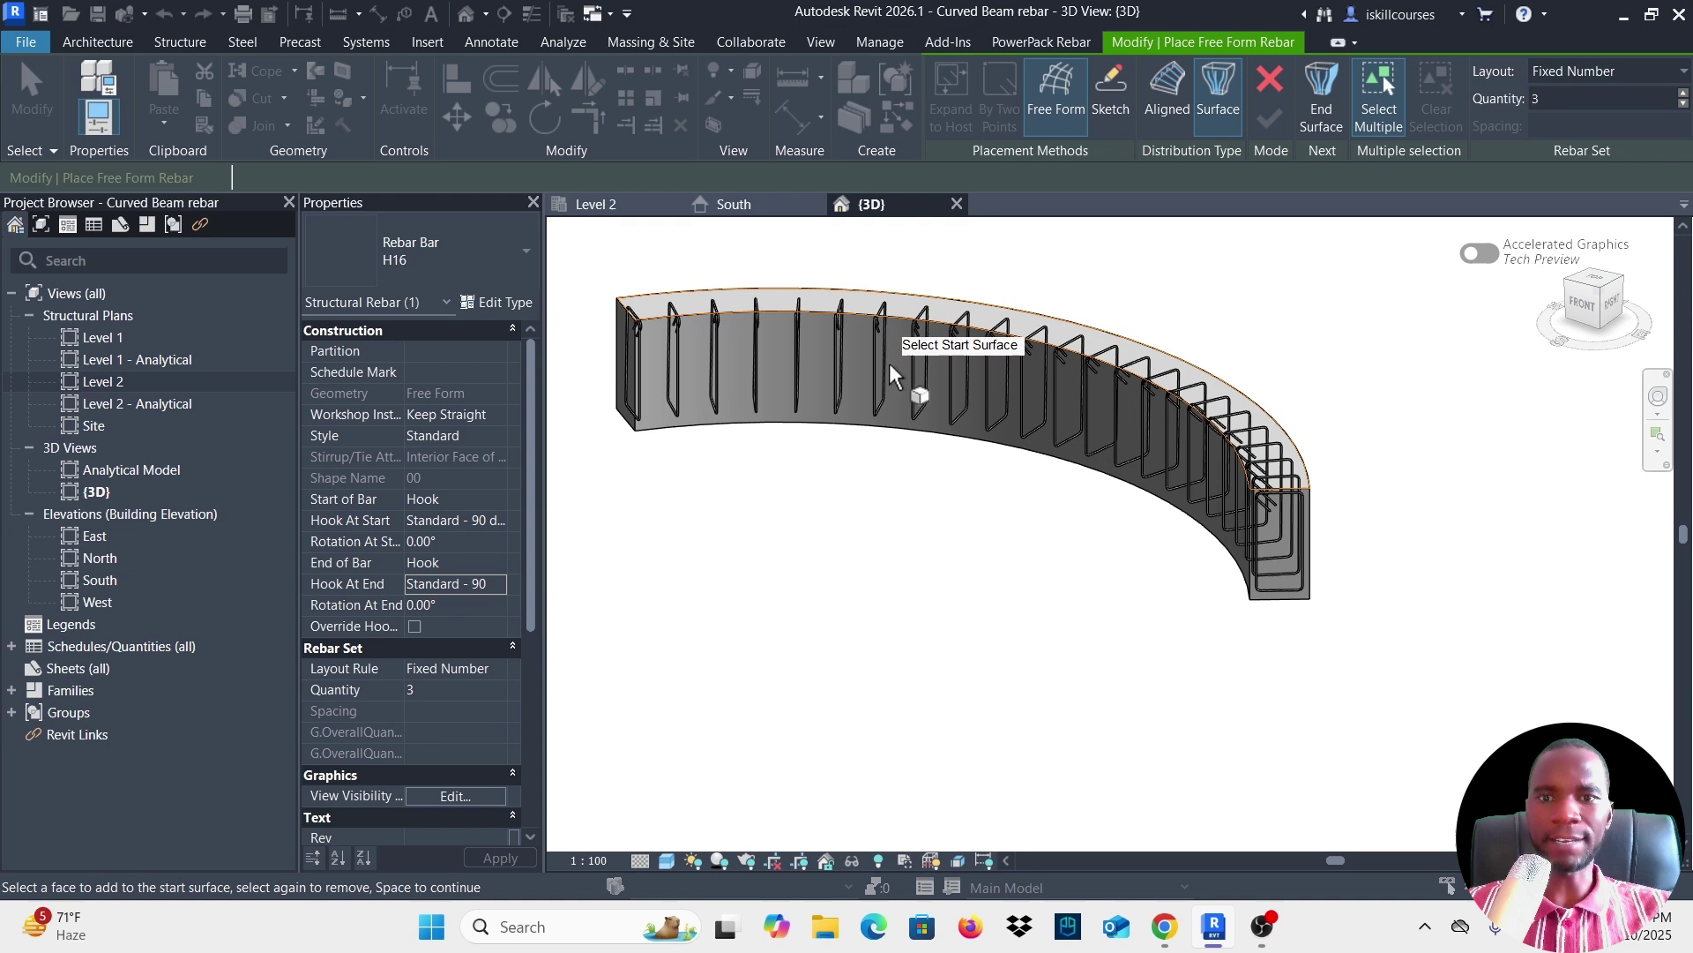
click(902, 432)
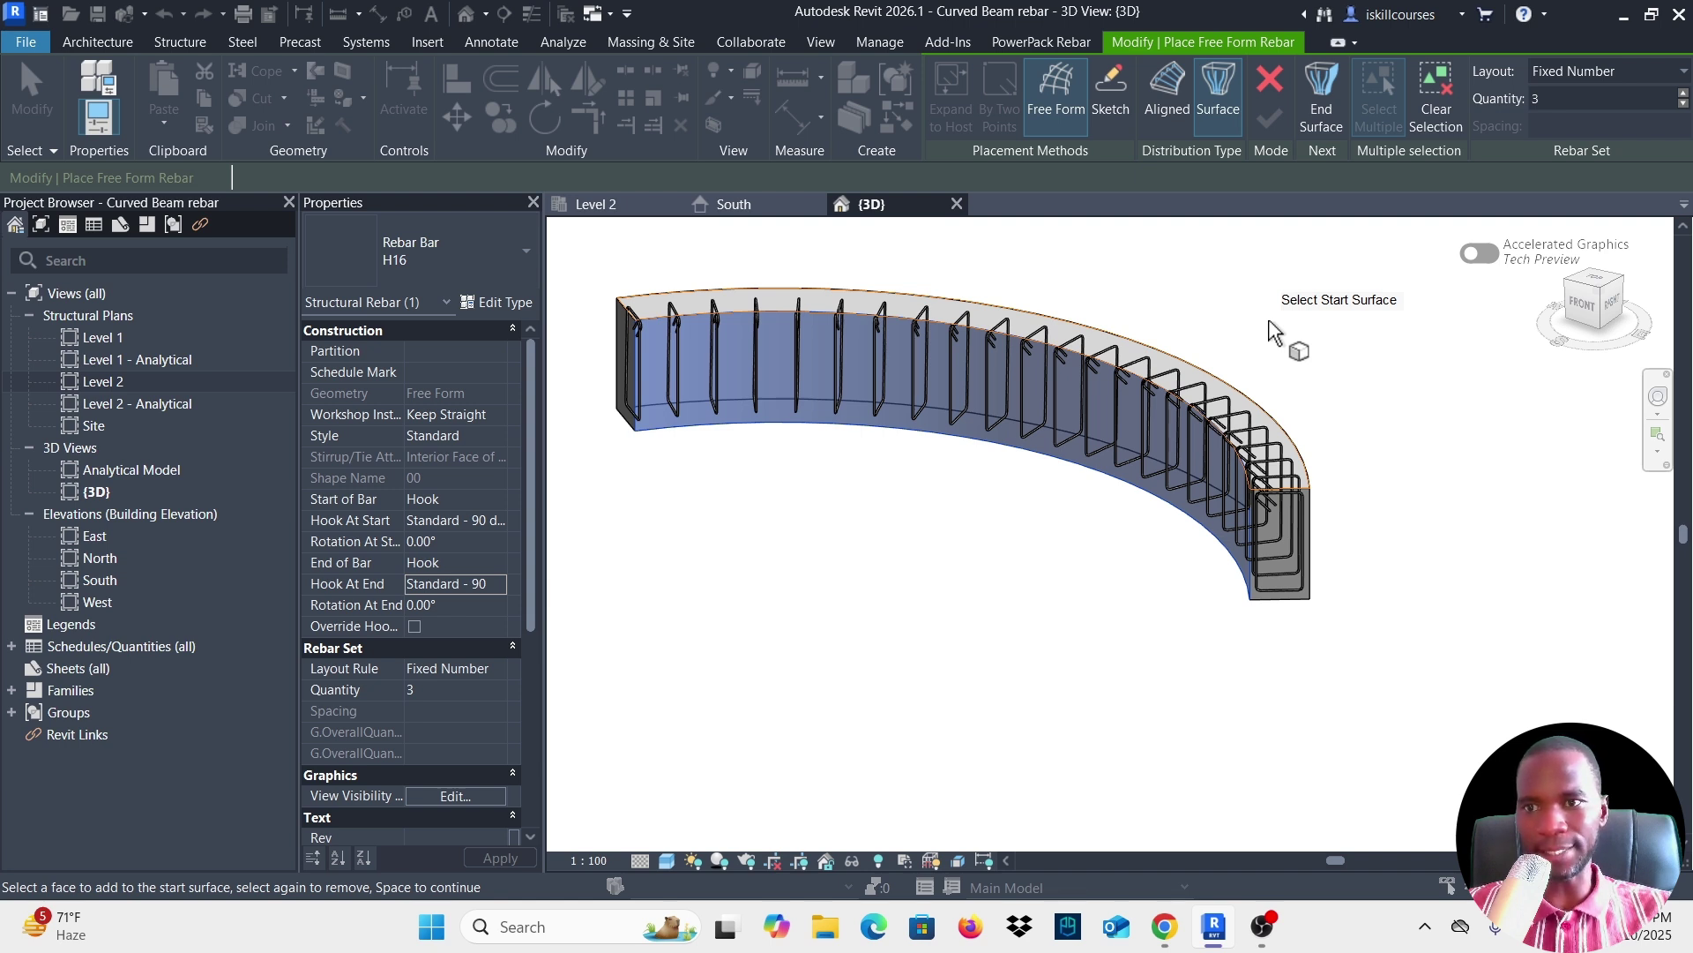
key(space)
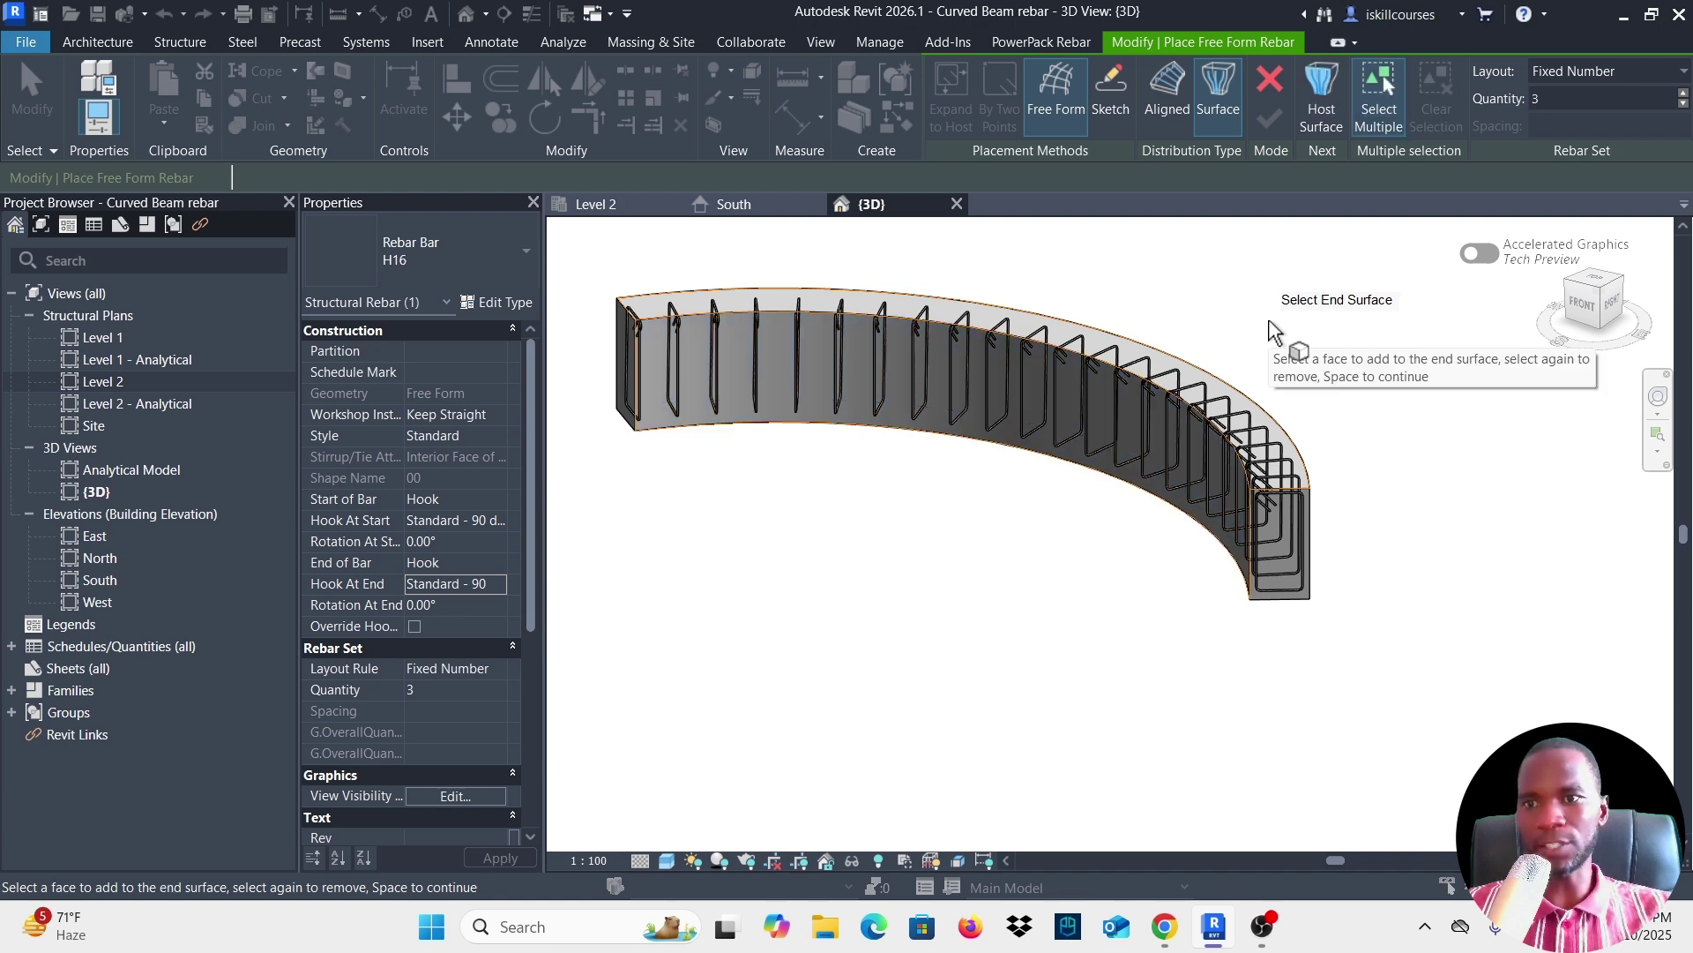
shift+middle_drag(1473, 386, 1334, 512)
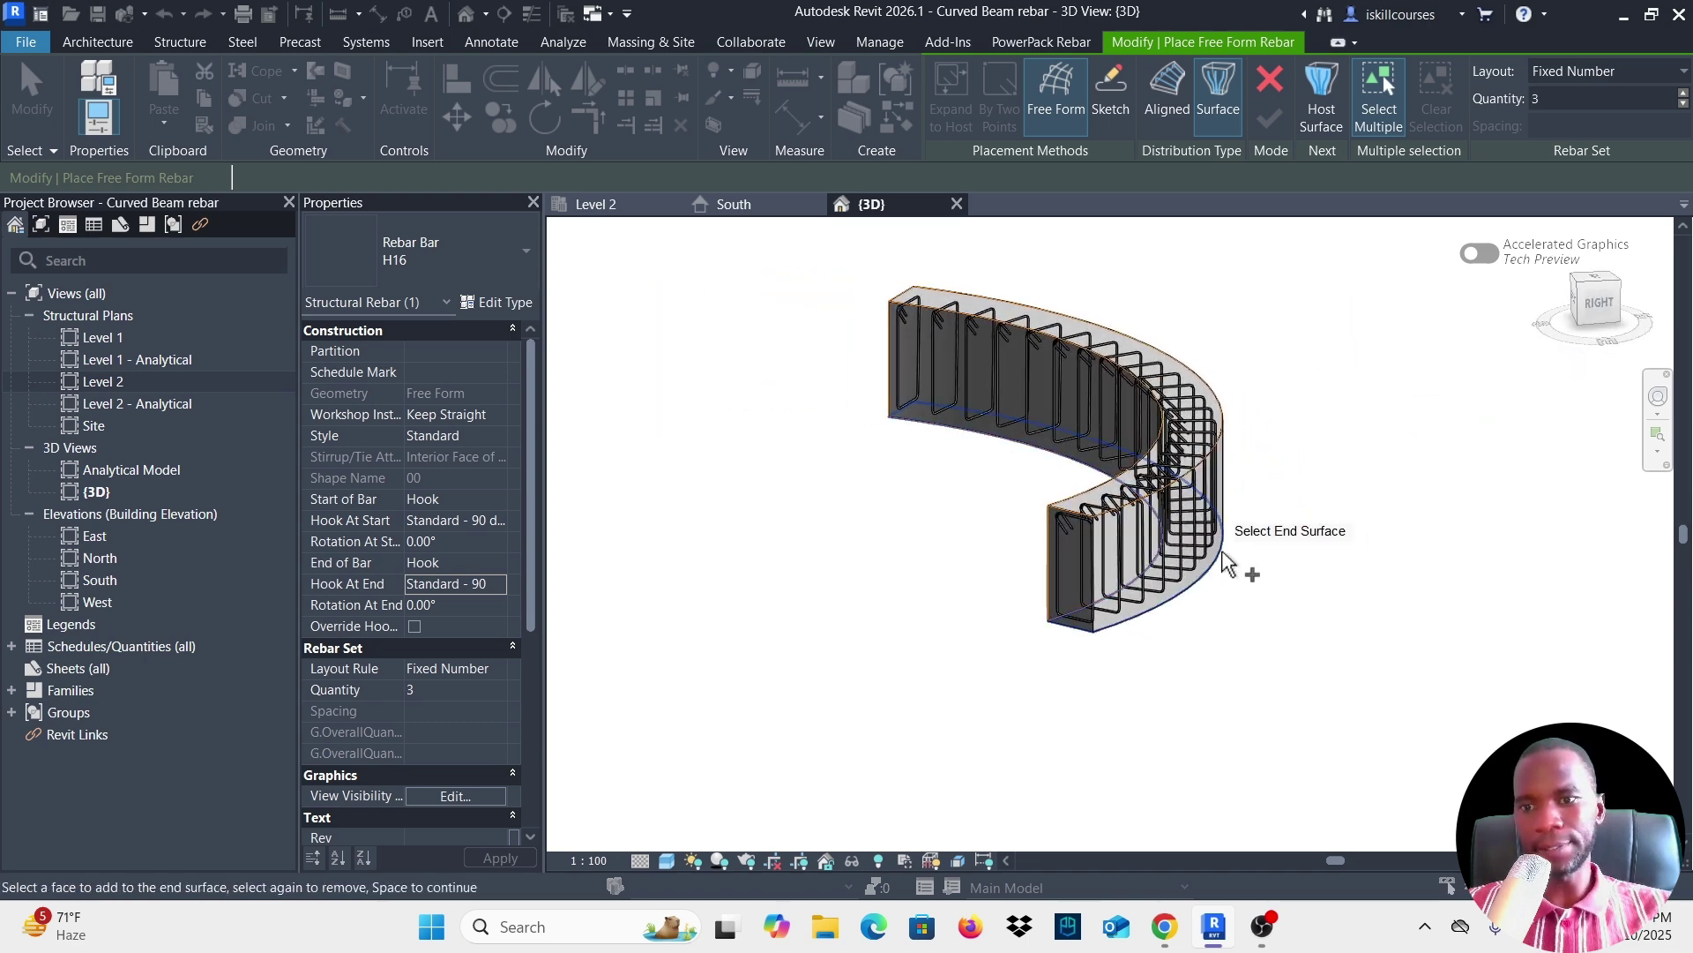
click(1235, 504)
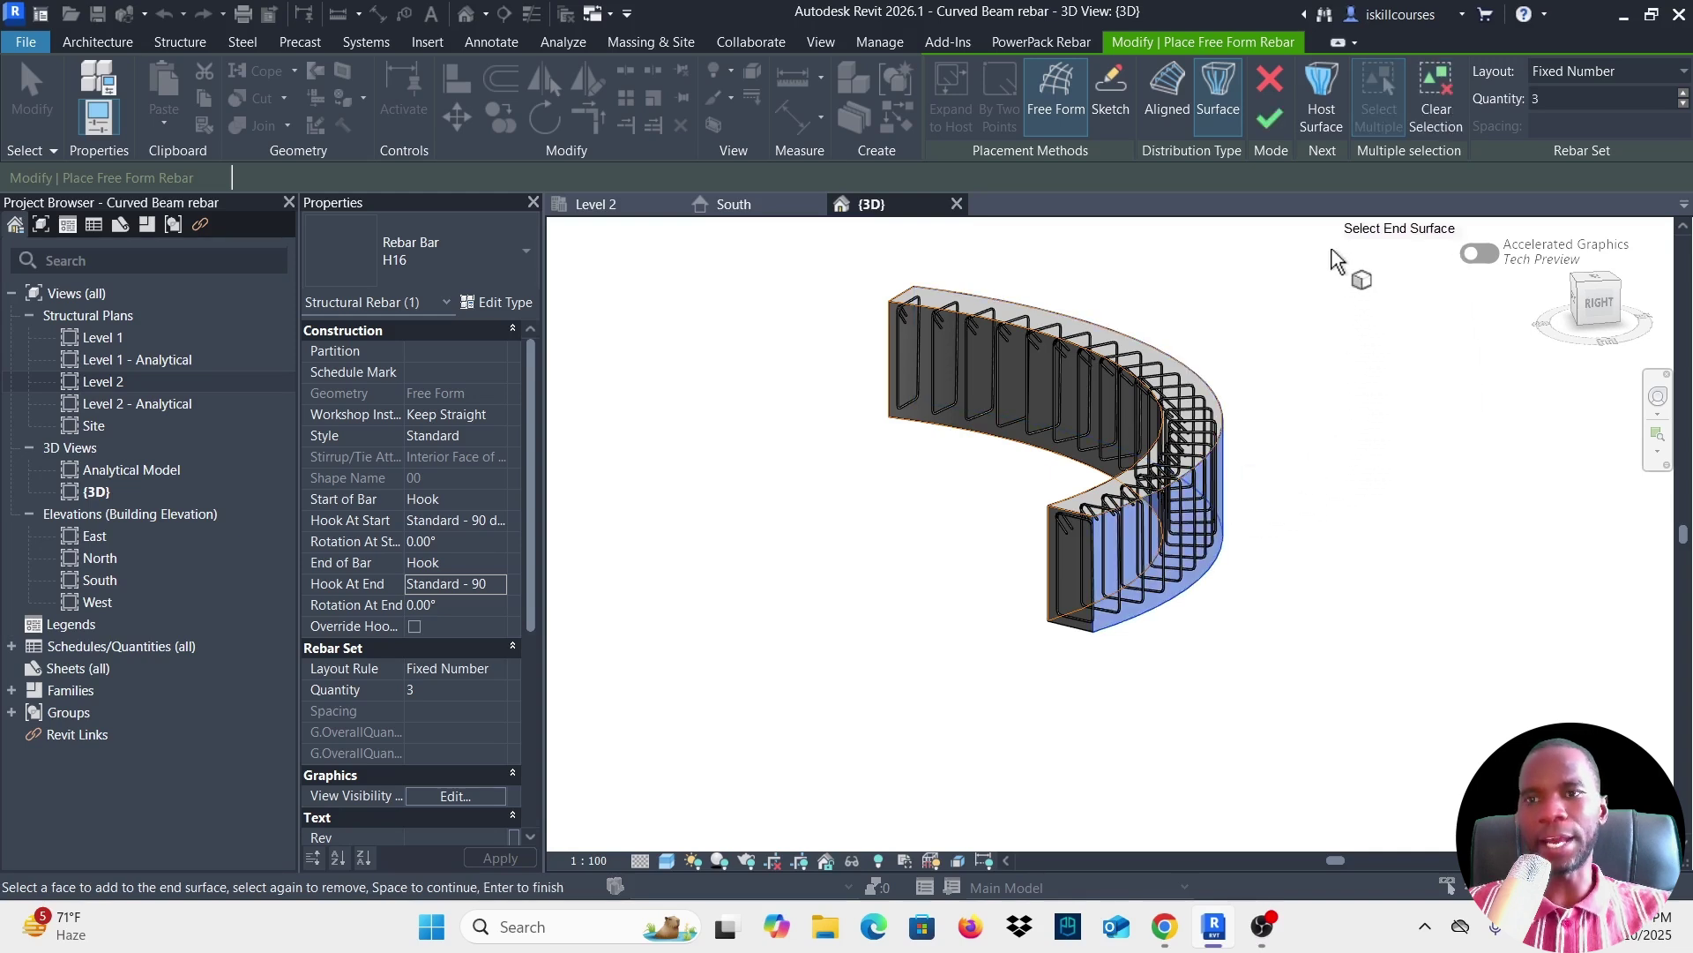
Finish the three H16 top bars, inspect them at the beam end, and exit free-form rebar placement.
click(1268, 120)
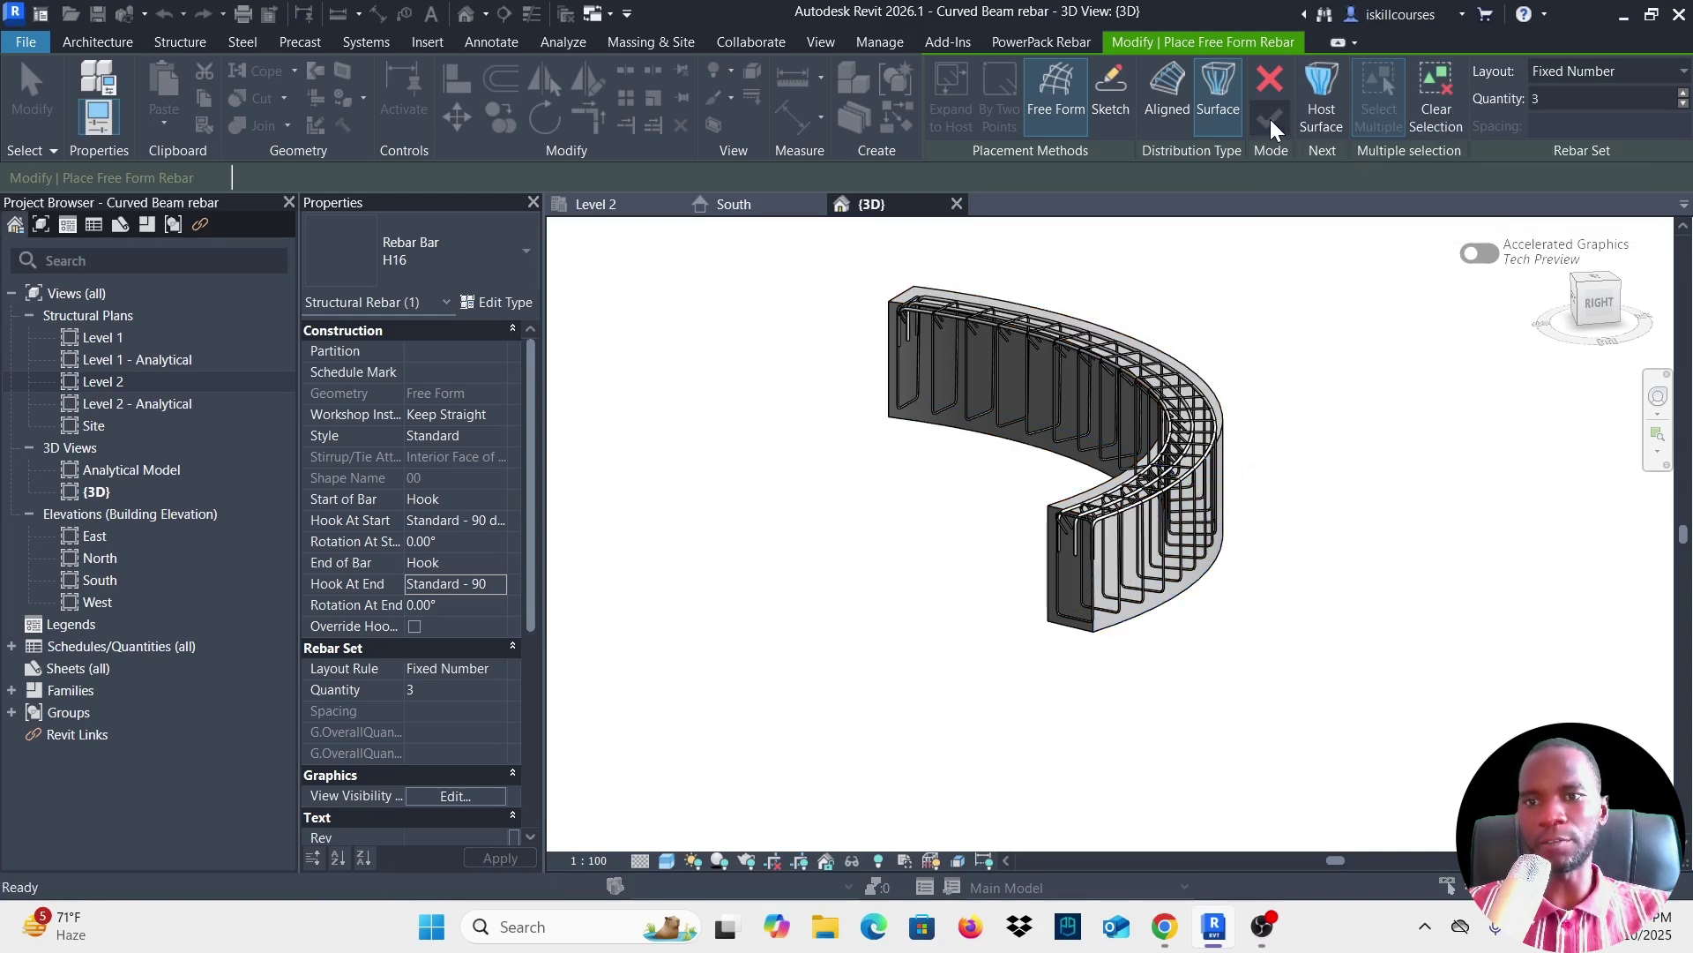
shift+middle_drag(973, 502, 1328, 489)
scroll(1182, 464, up, 10)
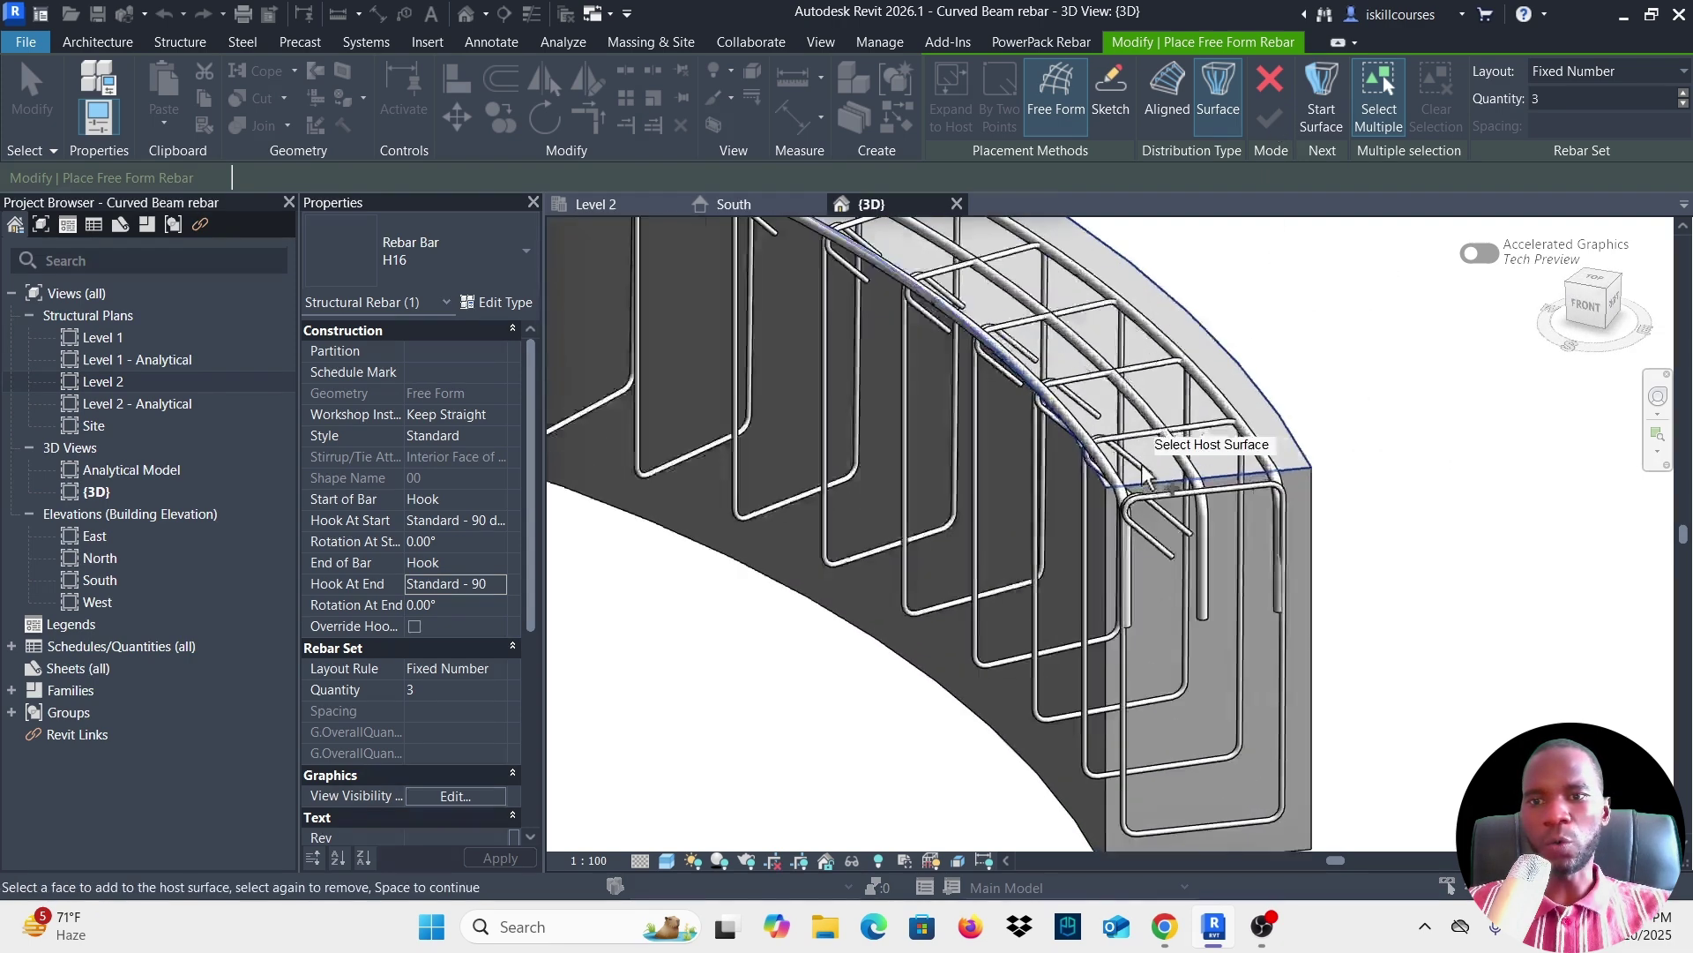
shift+middle_drag(1143, 512, 1280, 461)
scroll(1280, 460, up, 5)
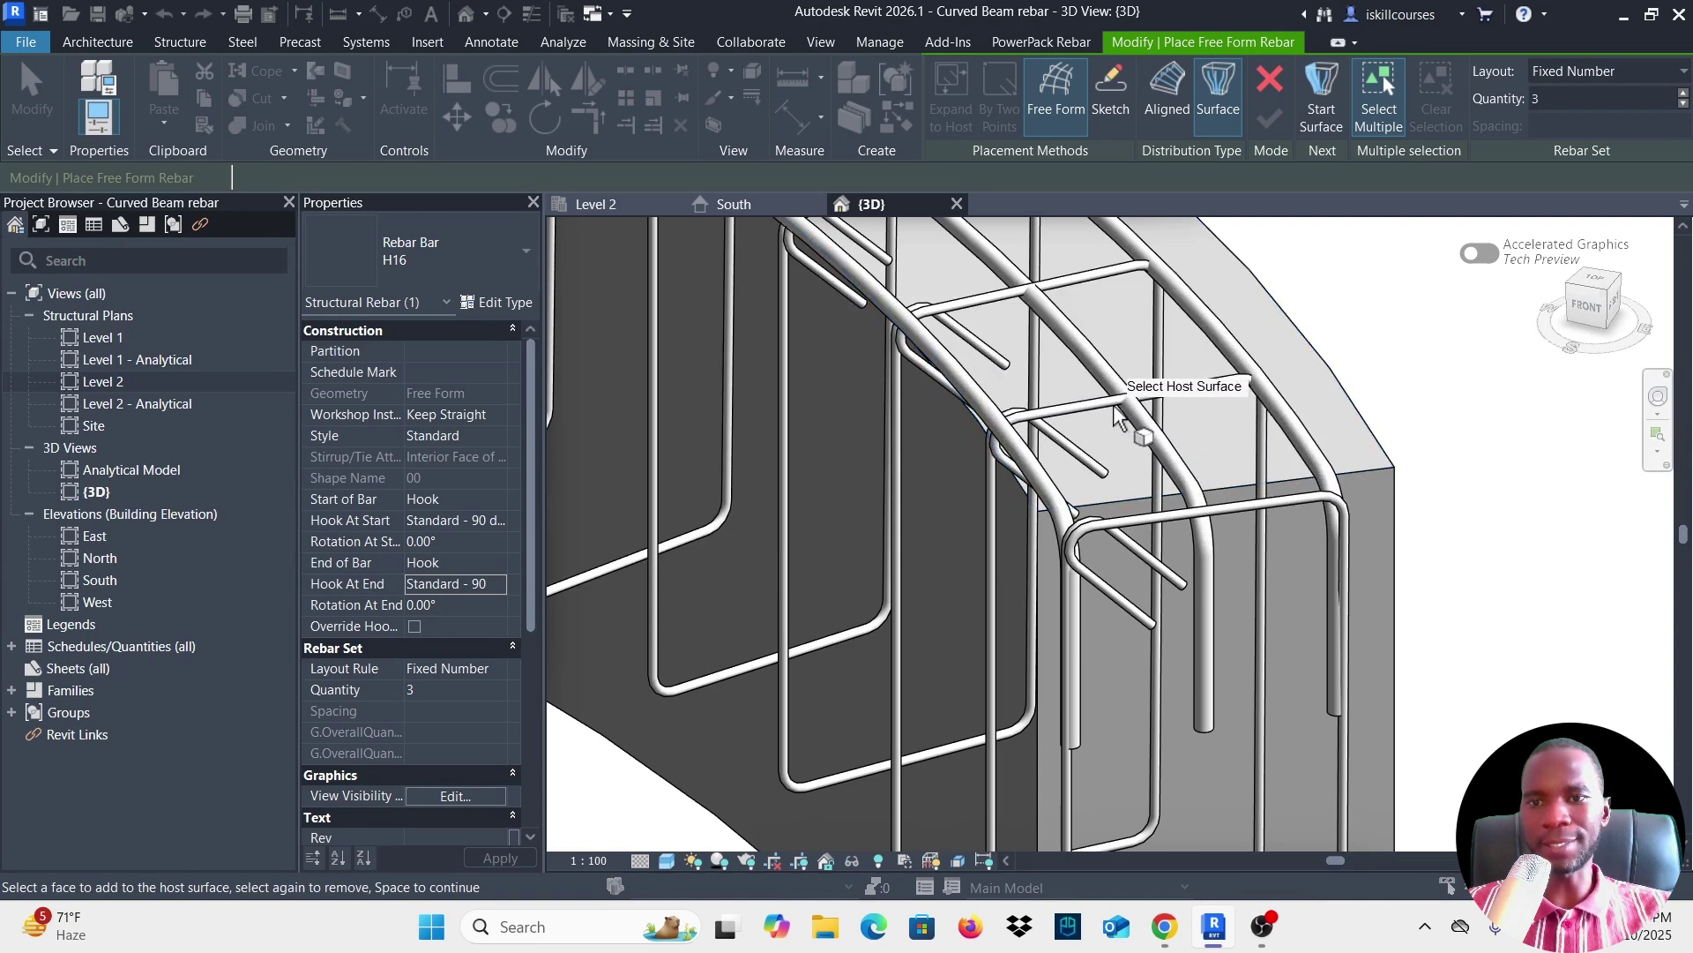
scroll(1103, 476, down, 2)
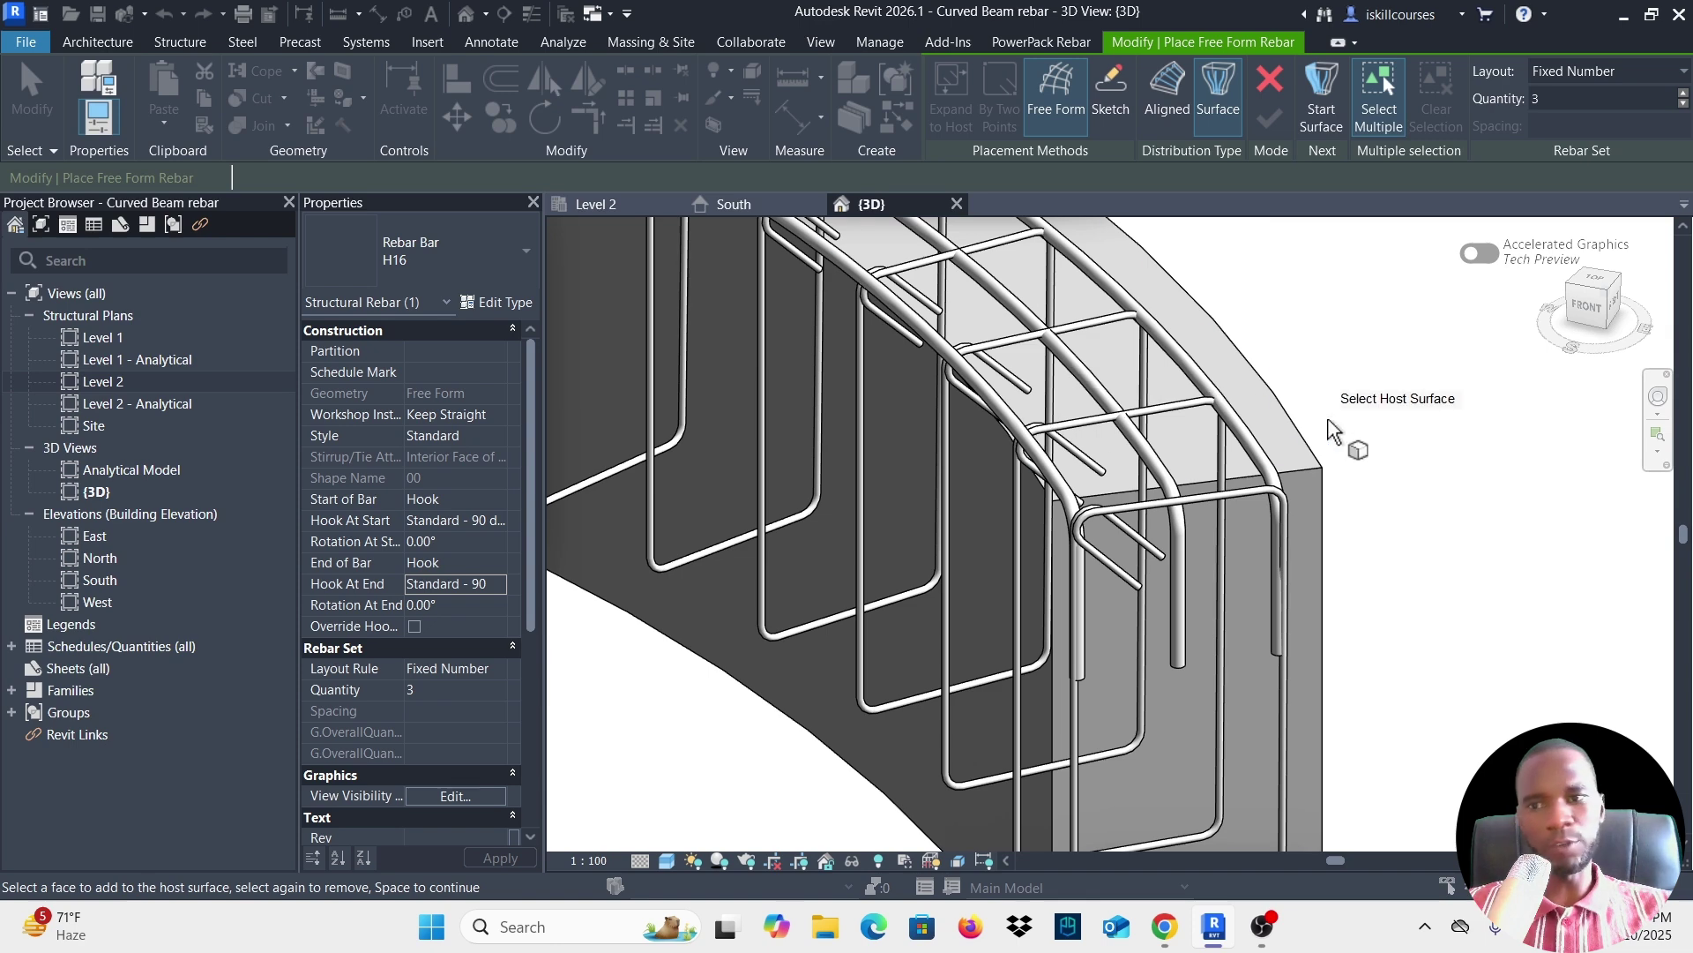
key(Escape)
scroll(1323, 448, down, 2)
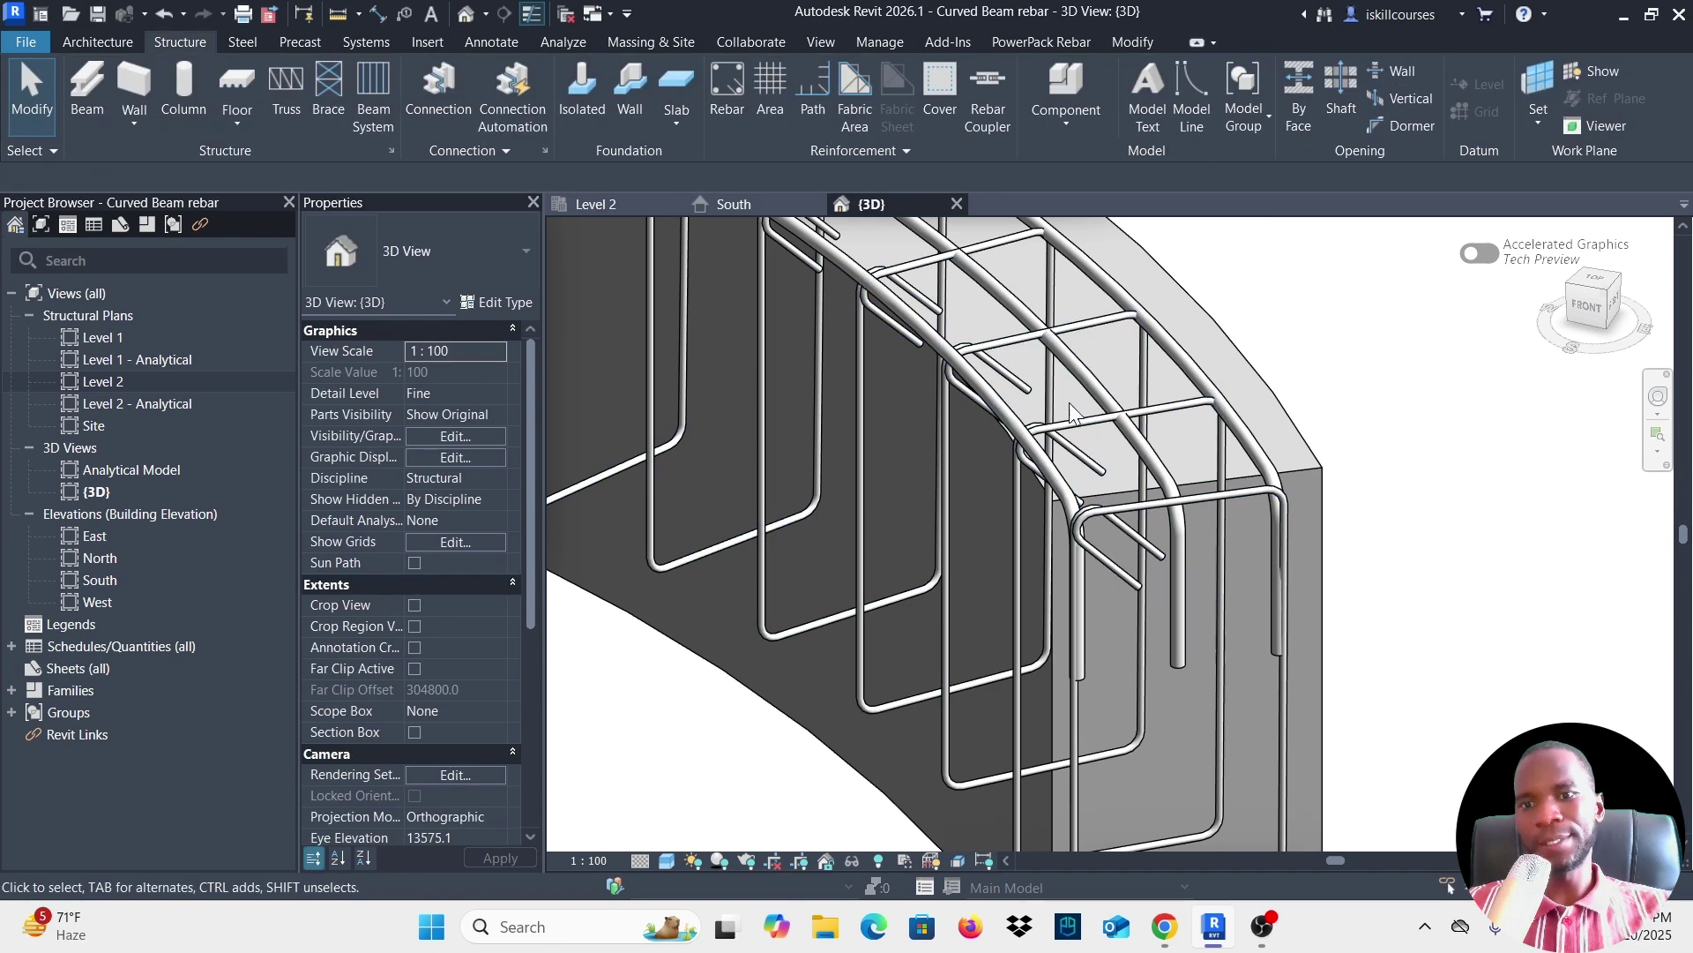
Select the top bar set and H8 stirrup set while orbiting the beam end, then clear the selection.
click(1081, 380)
scroll(1054, 456, up, 3)
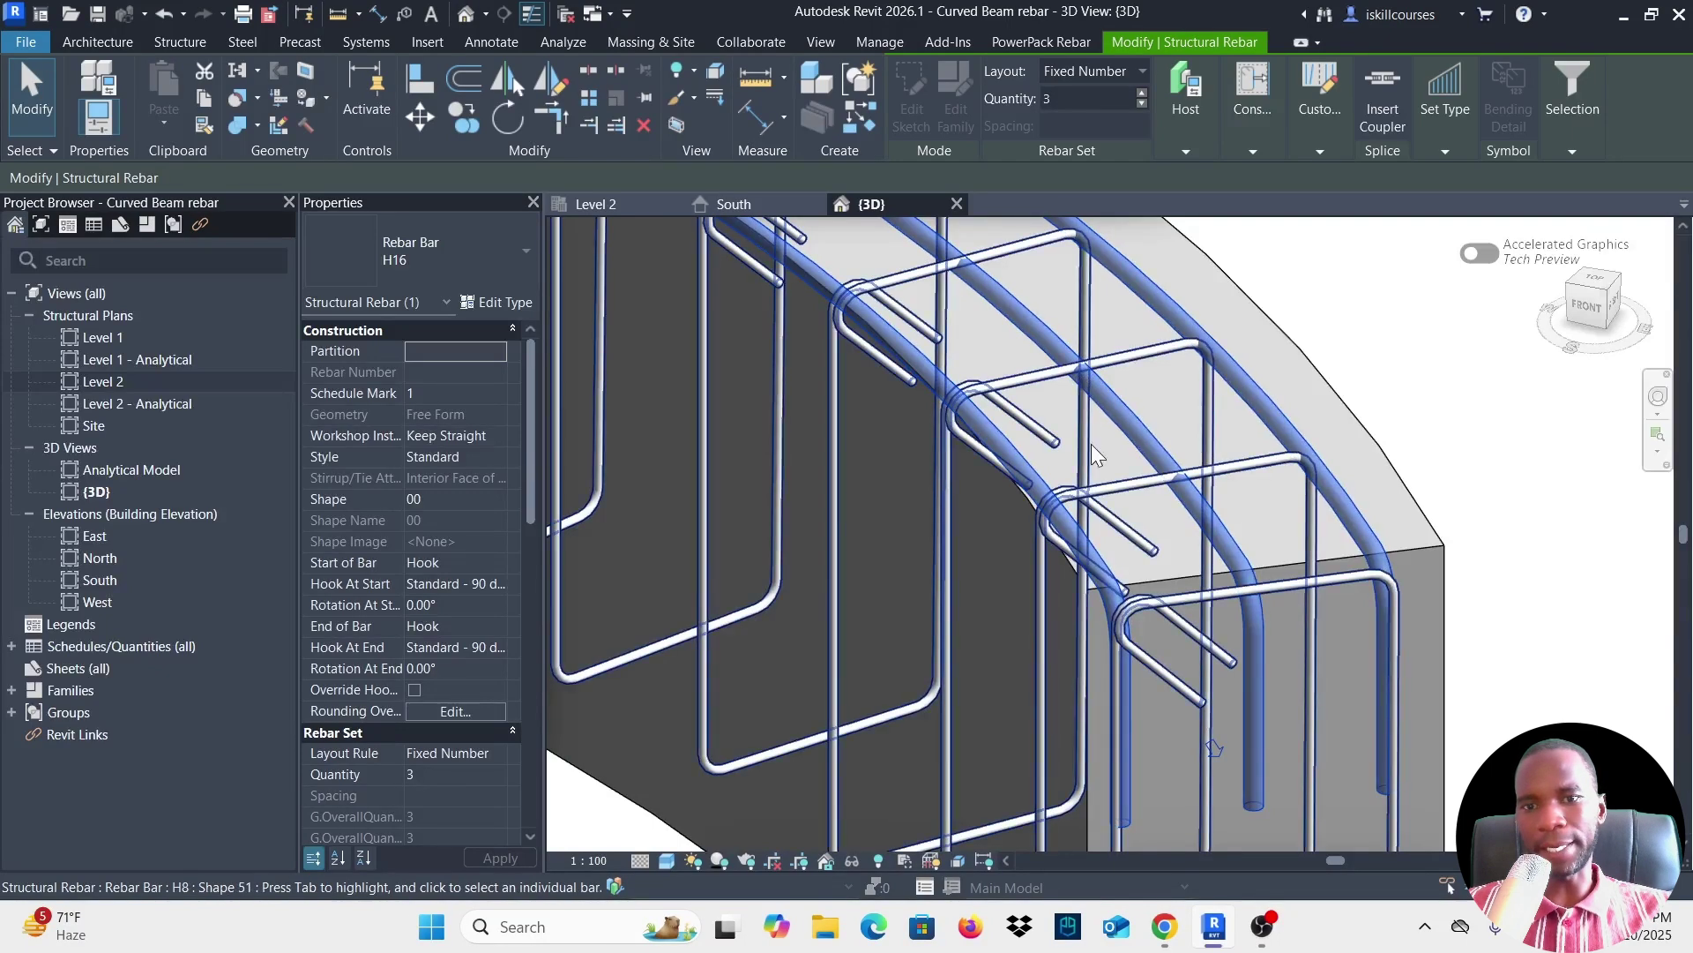
scroll(938, 411, up, 2)
click(794, 499)
scroll(833, 517, down, 2)
scroll(1092, 379, up, 4)
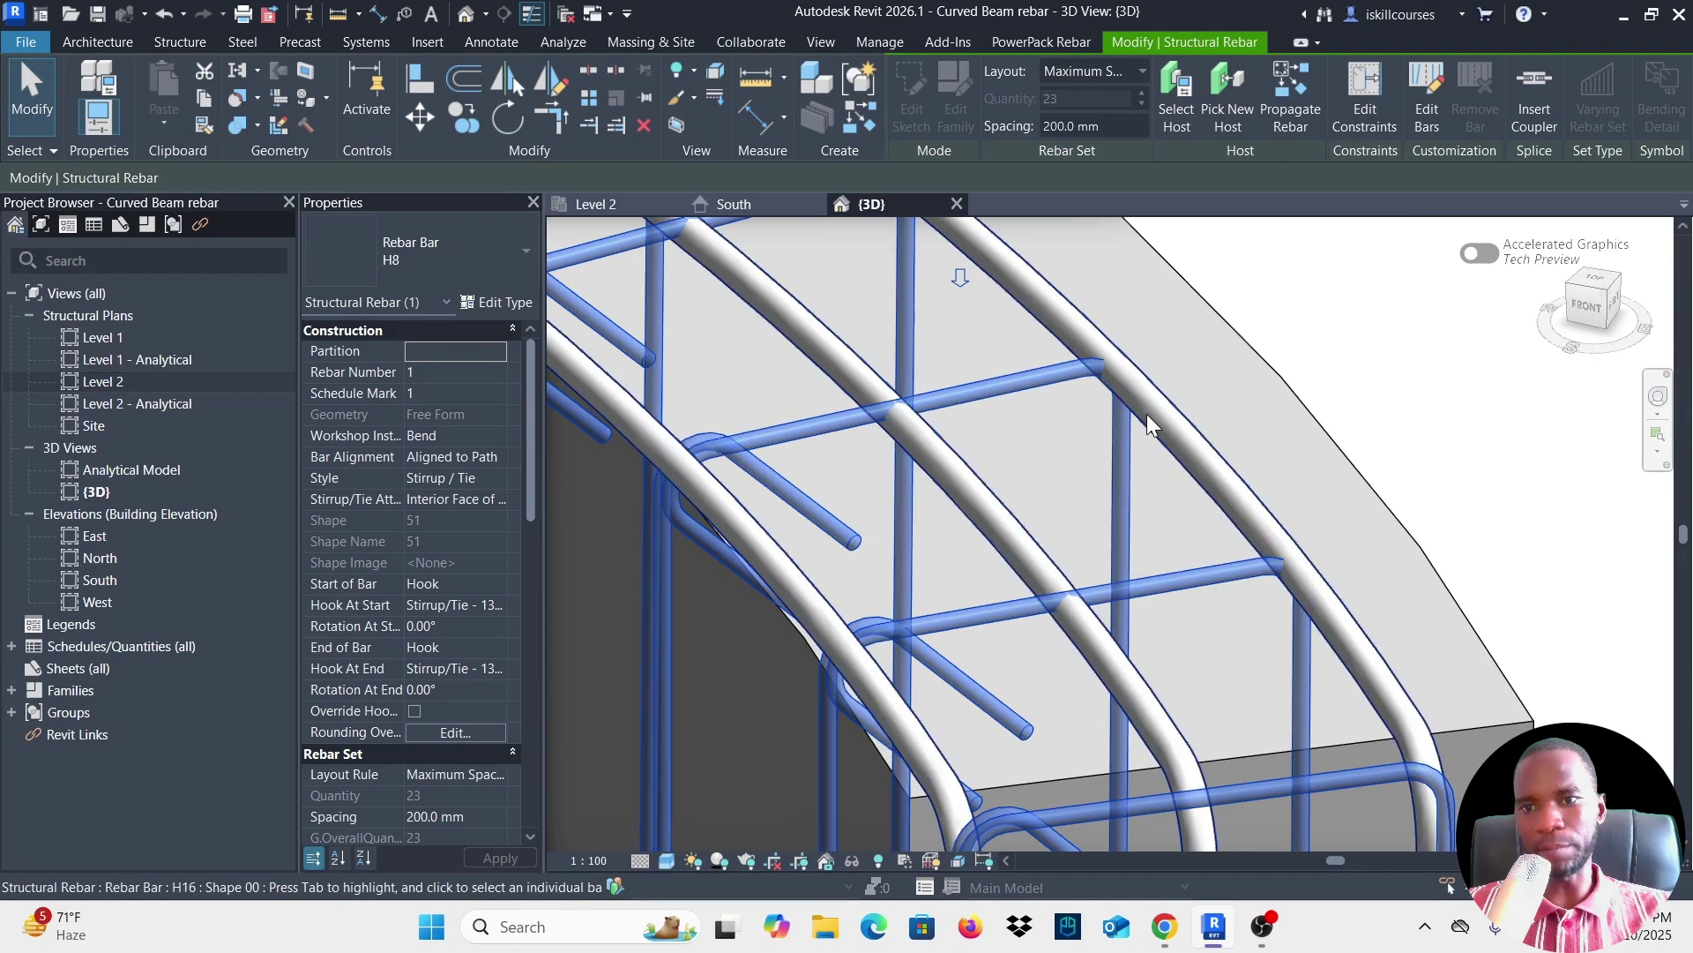
scroll(679, 474, down, 4)
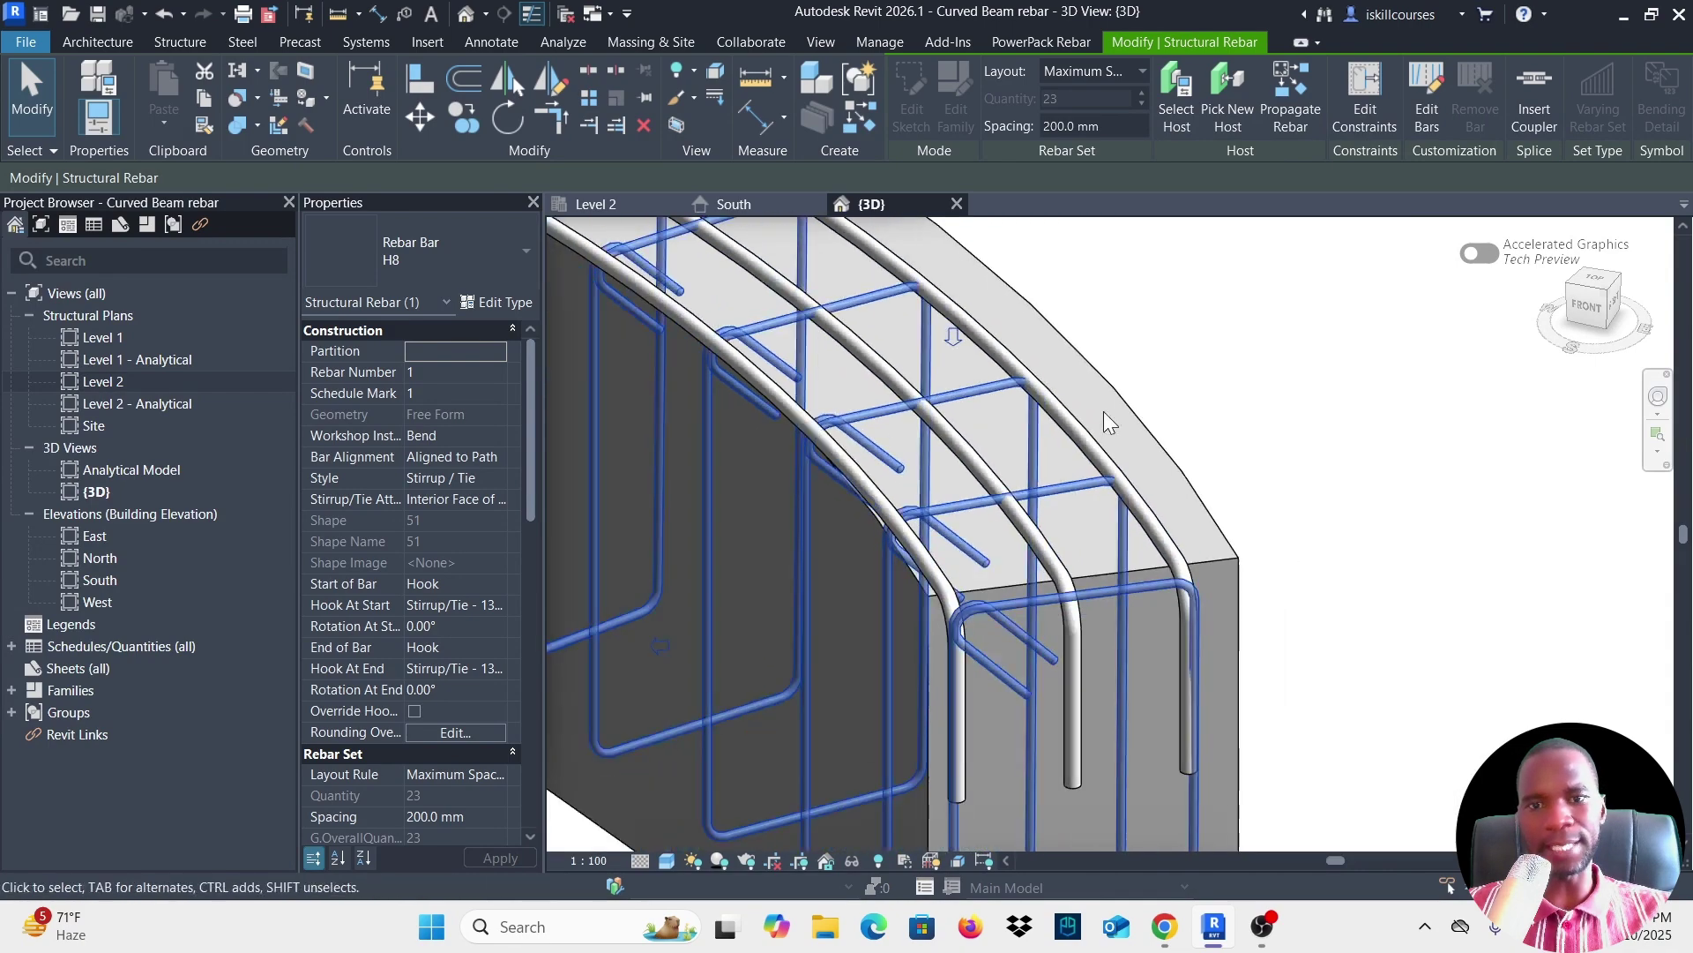
shift+middle_drag(679, 474, 1147, 379)
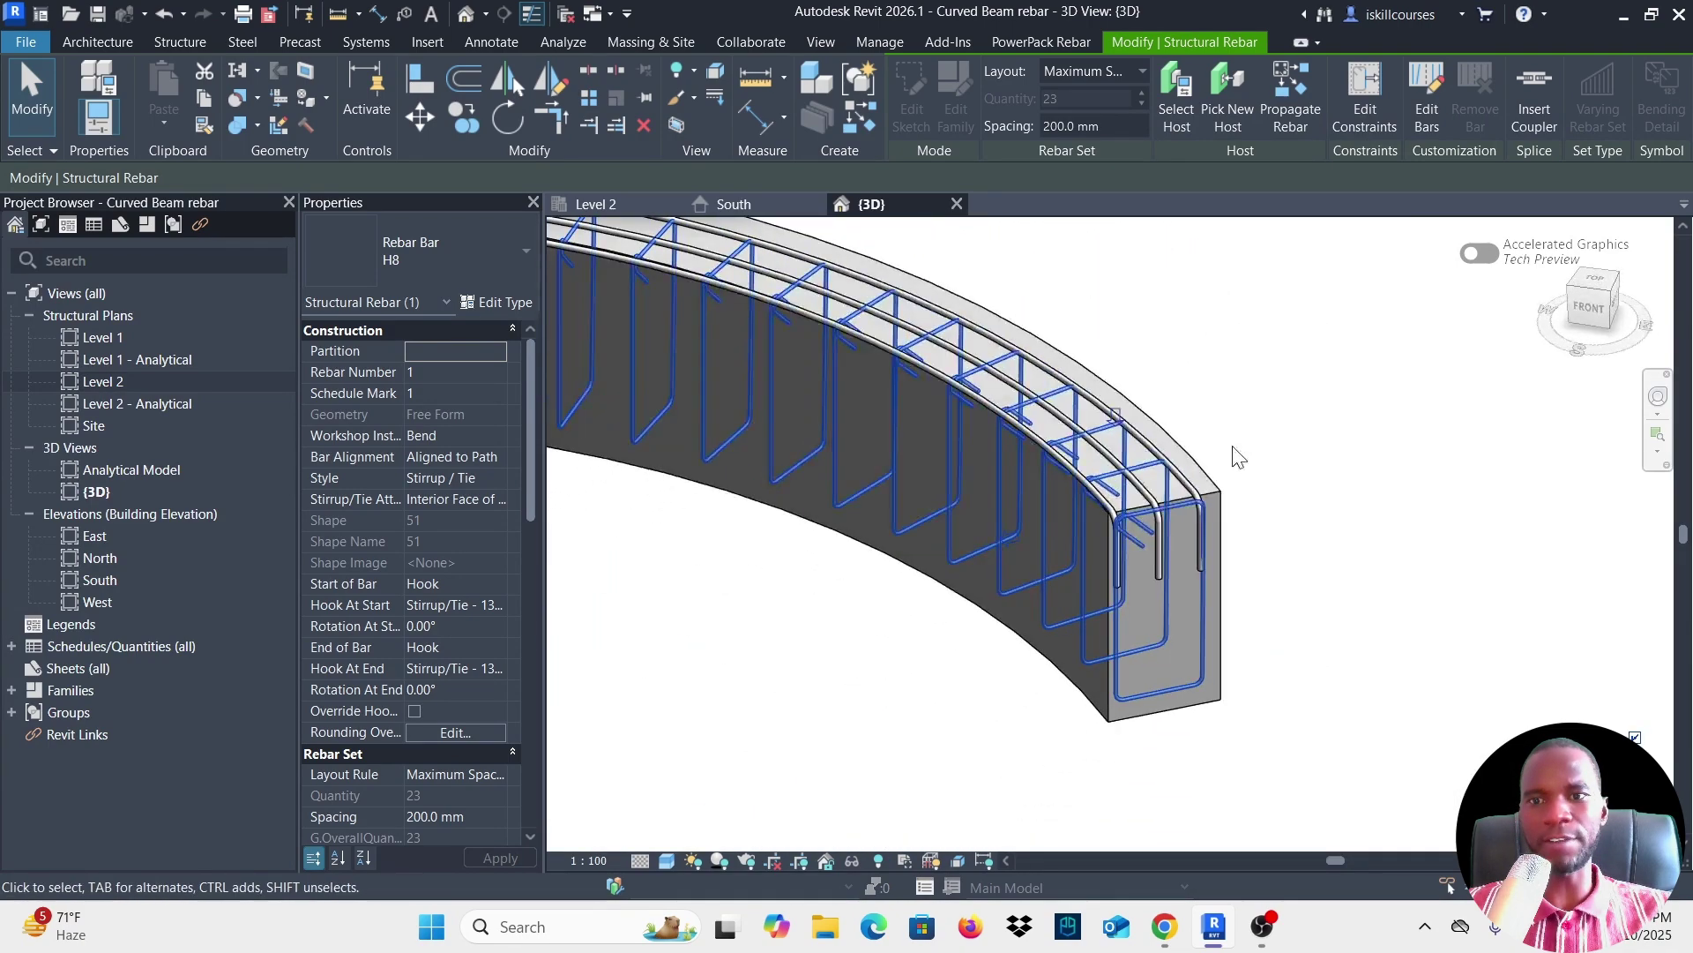
key(Escape)
scroll(1118, 372, up, 3)
Open Edit Constraints for the top H16 bar set.
click(1052, 388)
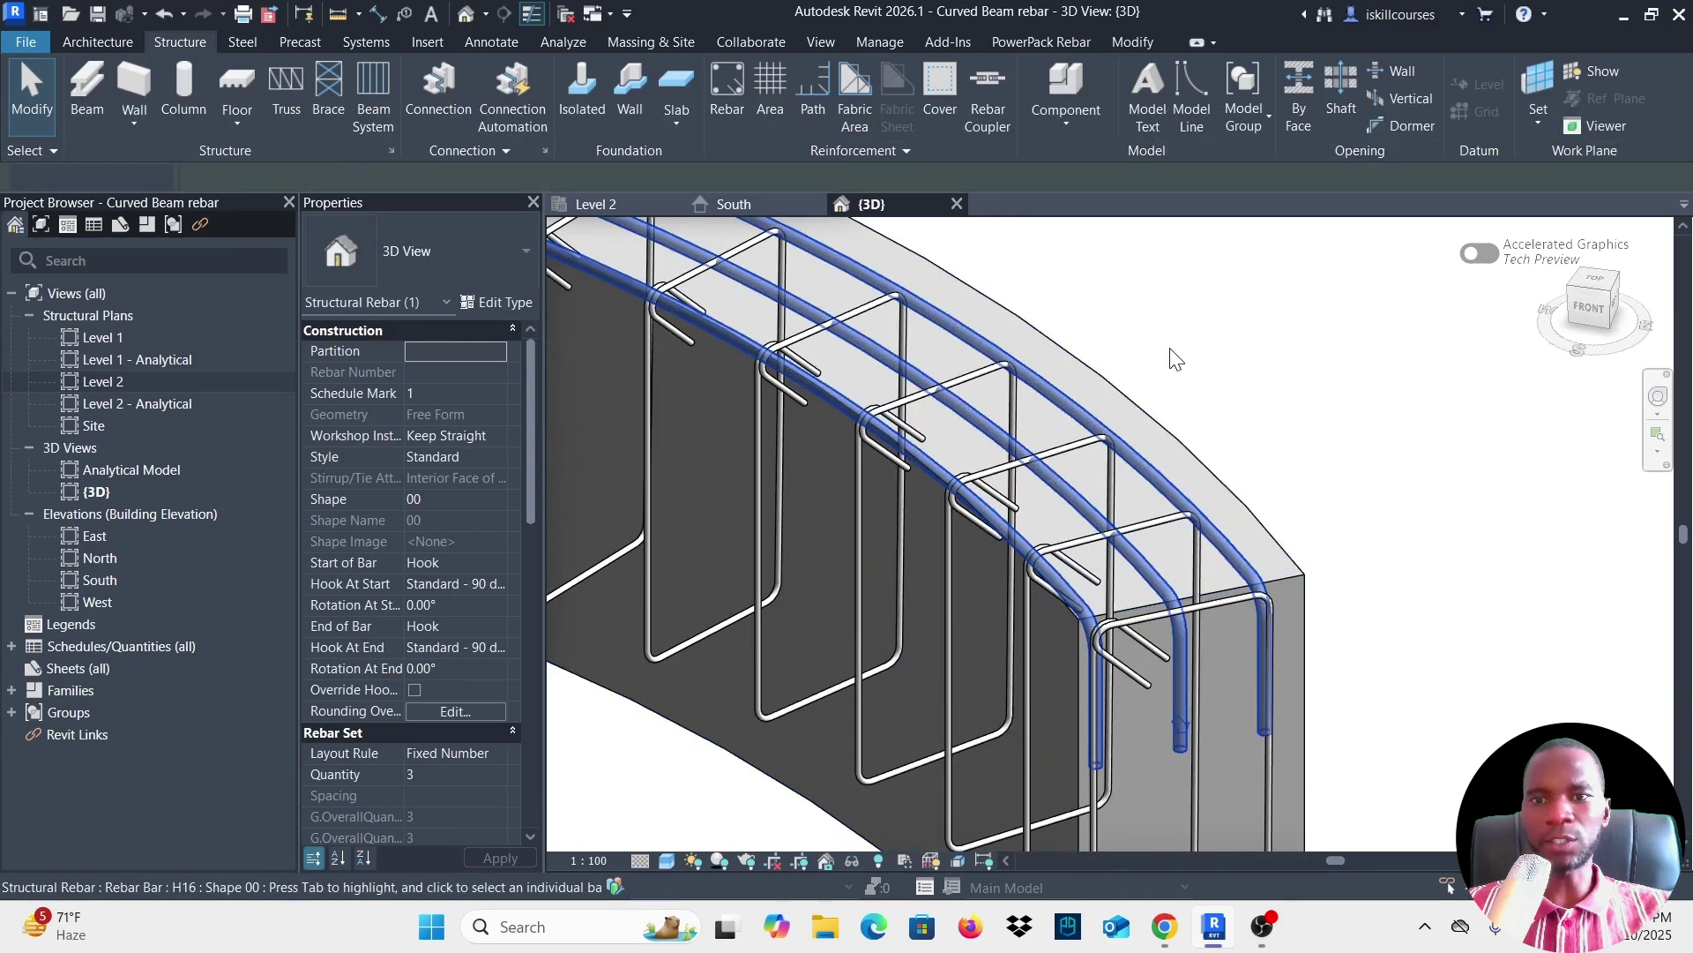
mouse_move(1261, 115)
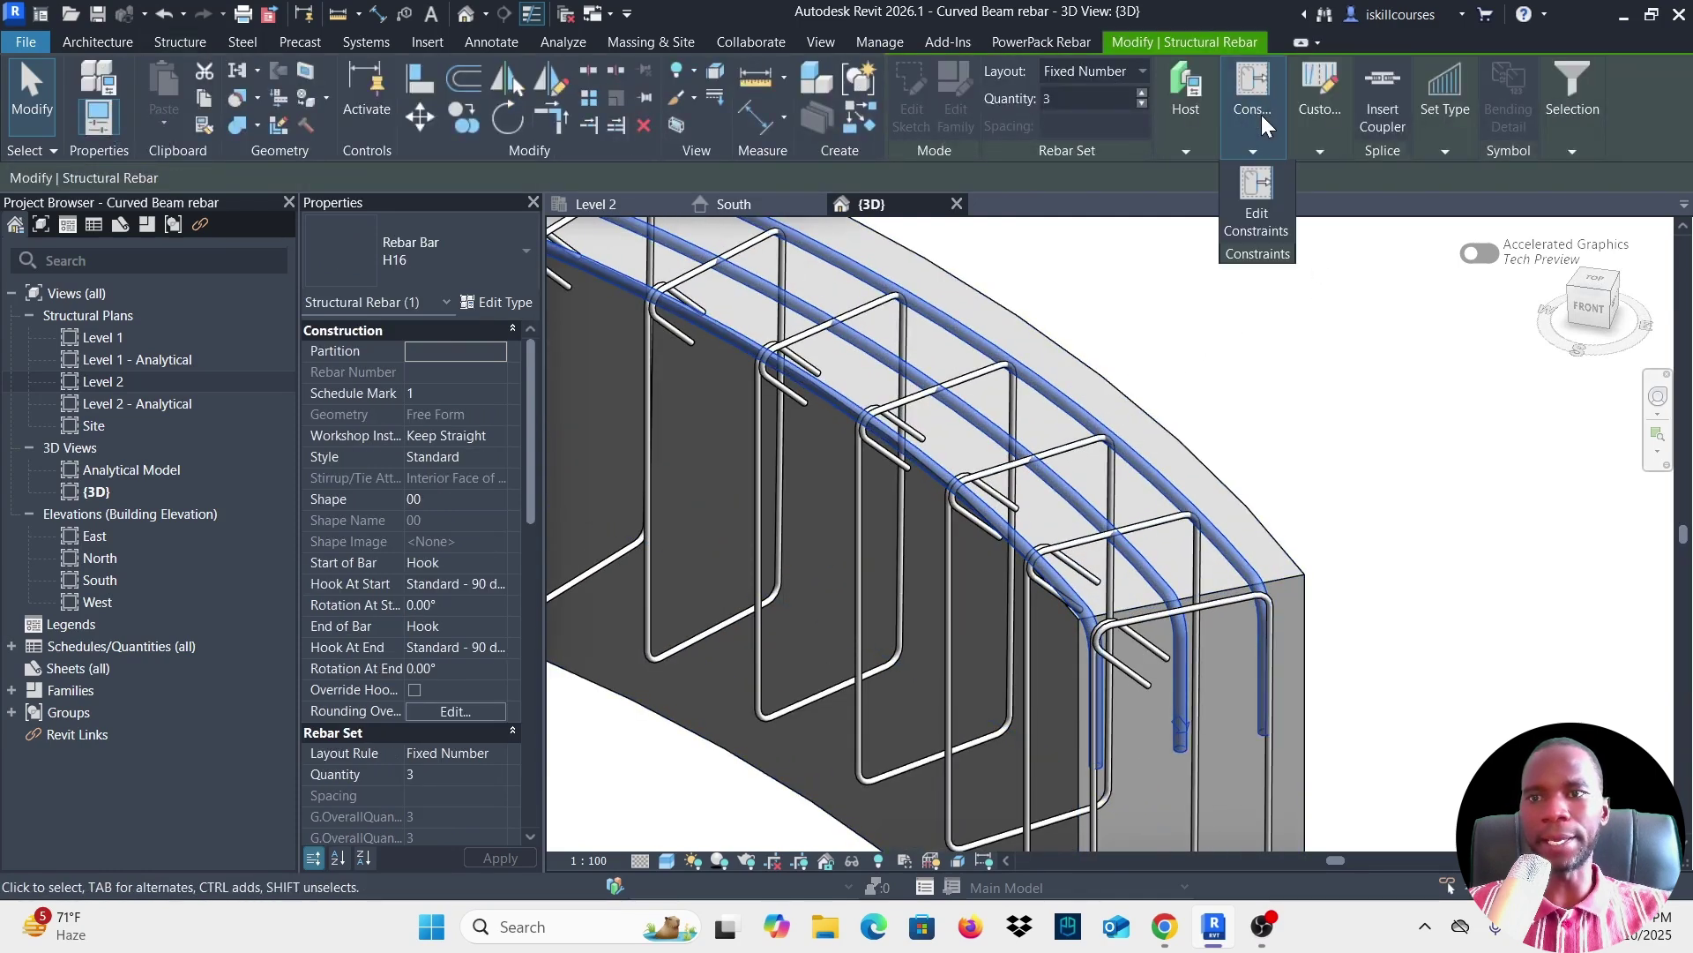
click(1267, 214)
scroll(1244, 476, down, 5)
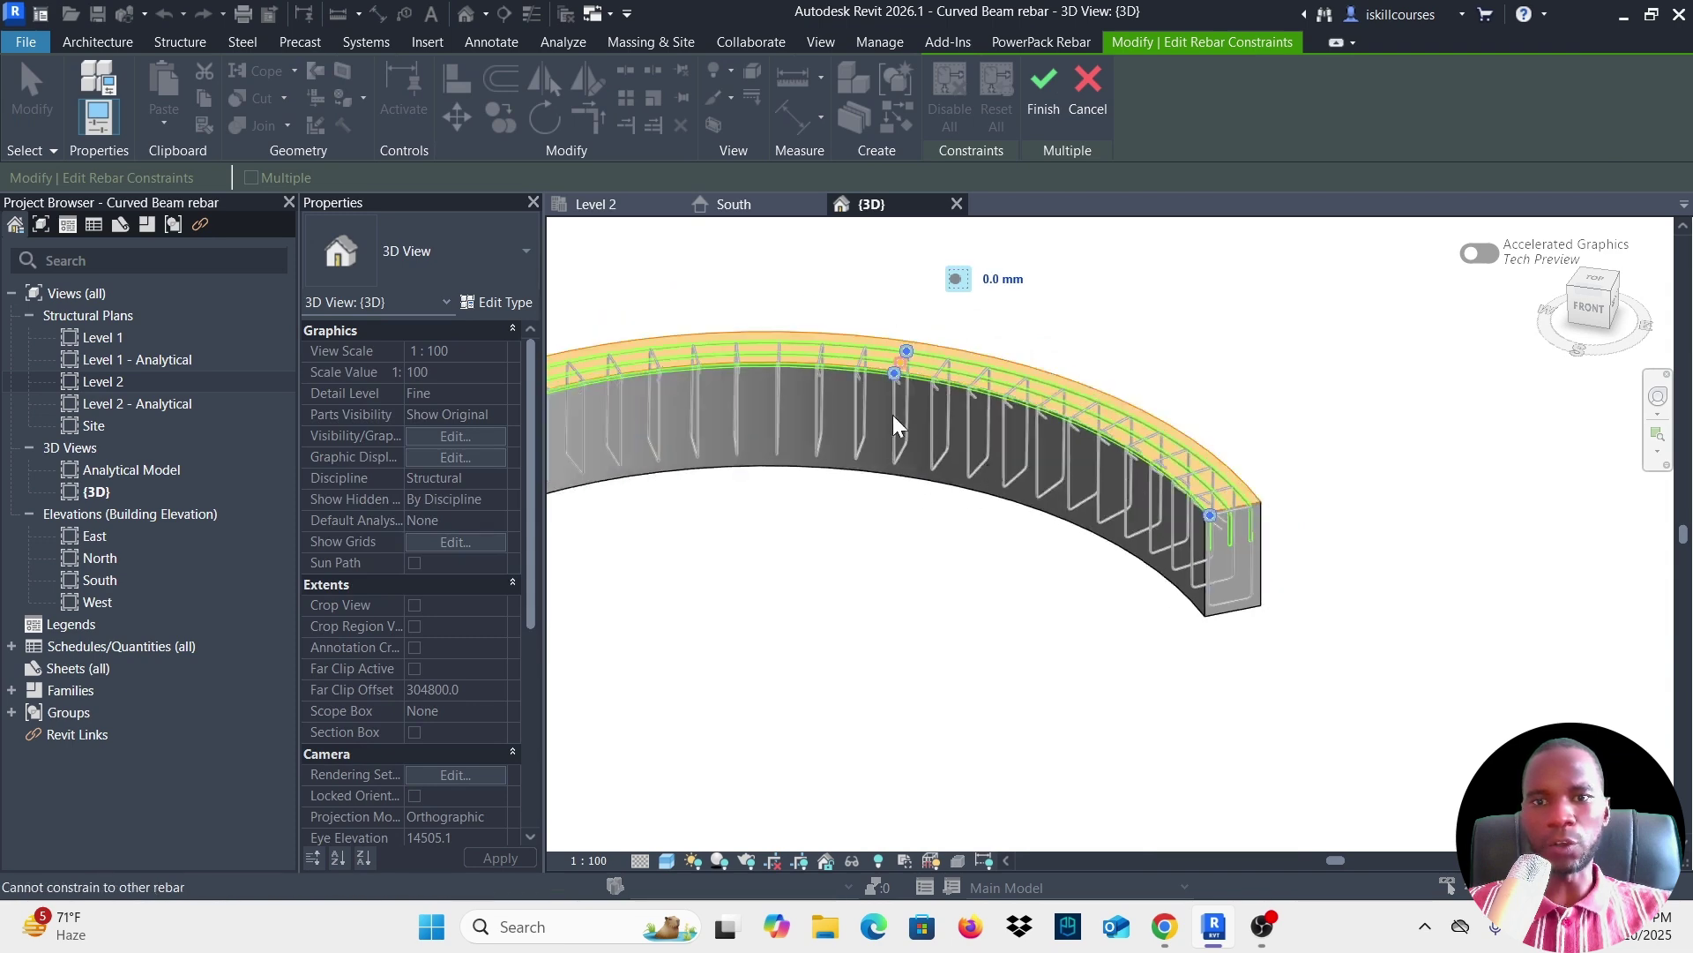
Change the top bars' Host Surface handle offset from 0.0 mm to -8 mm.
scroll(961, 353, up, 5)
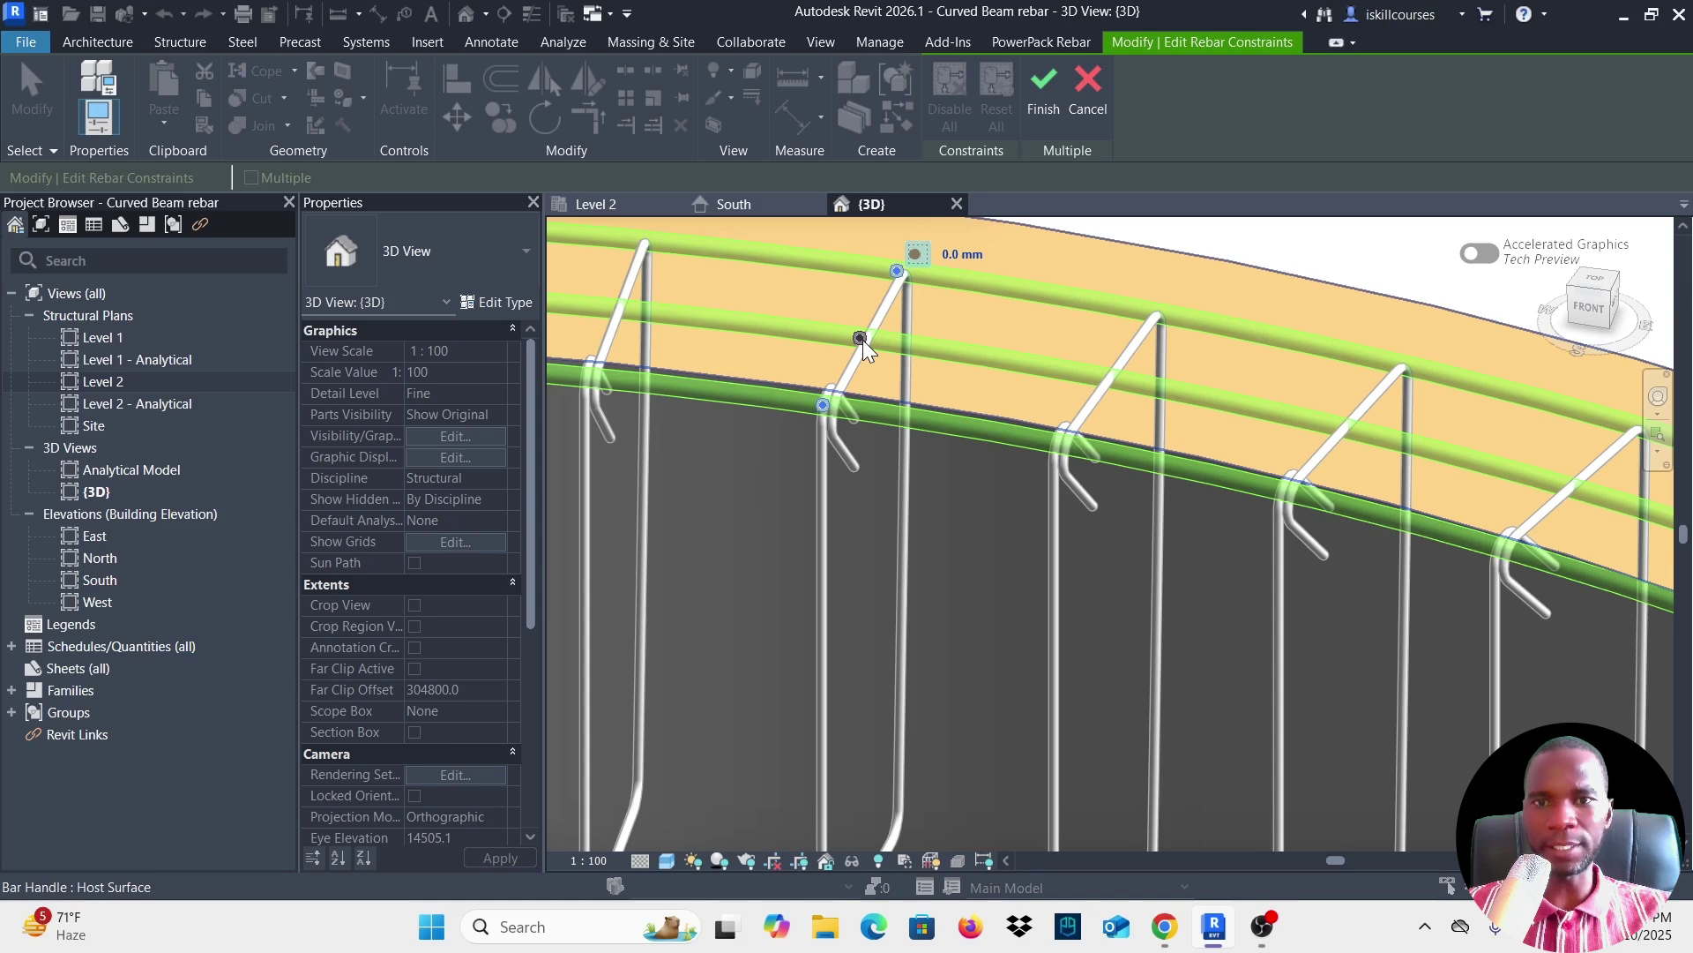
click(862, 339)
click(960, 253)
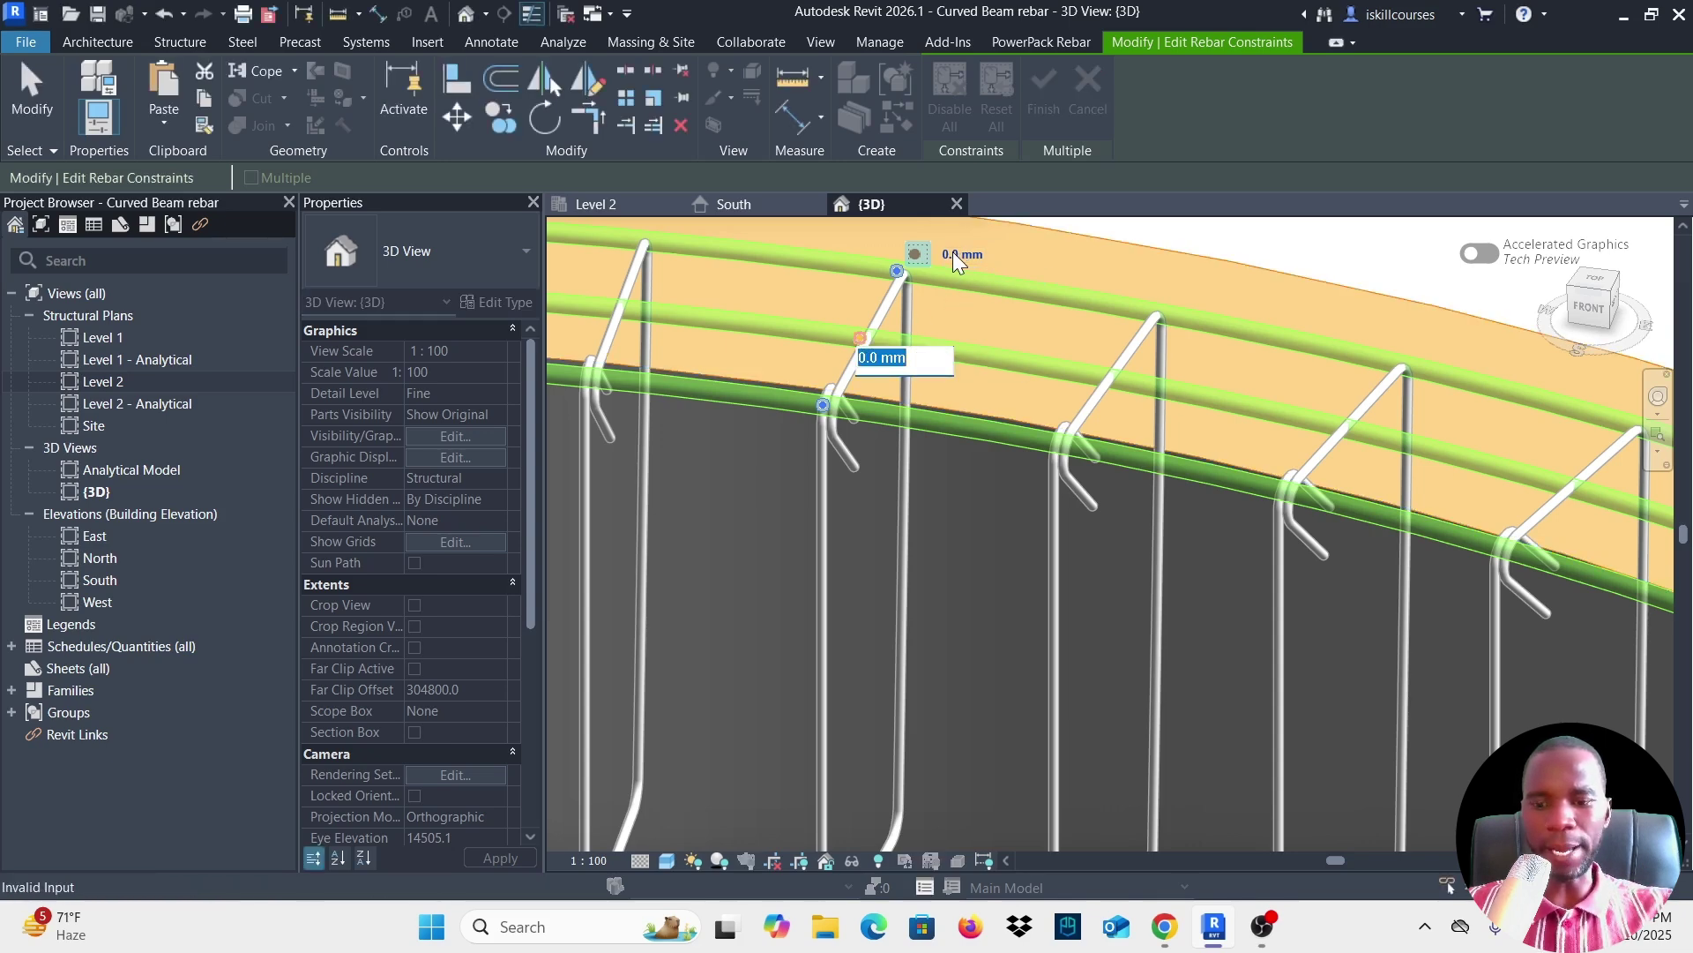
text(-8)
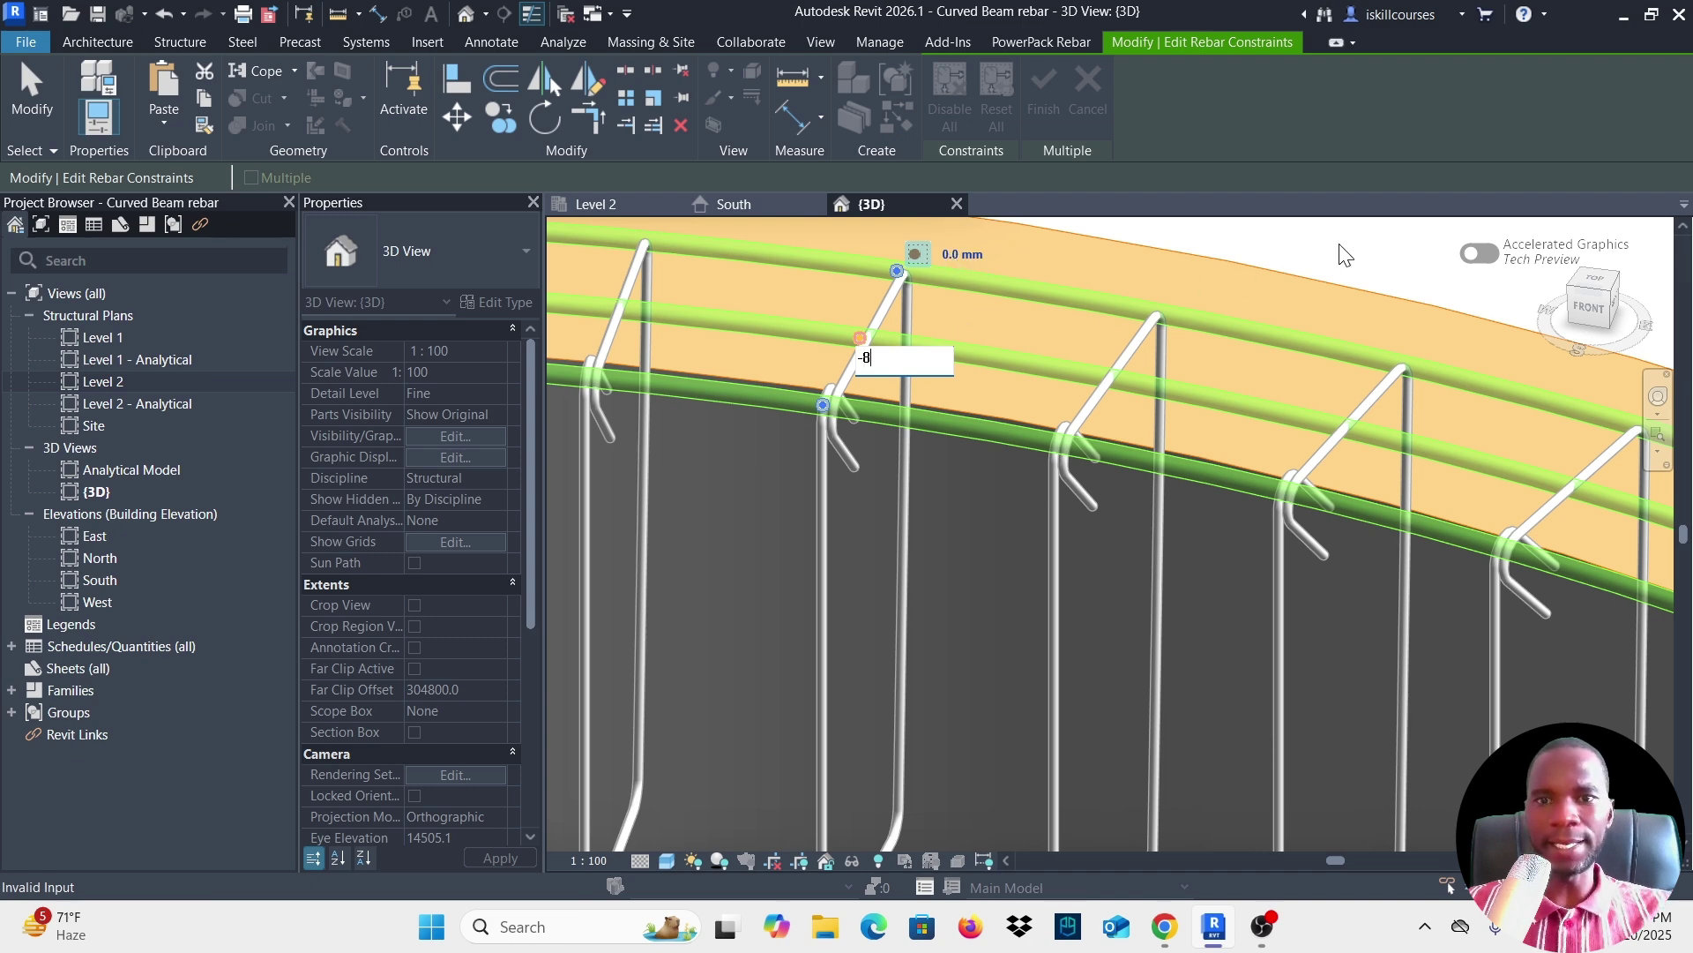
key(Return)
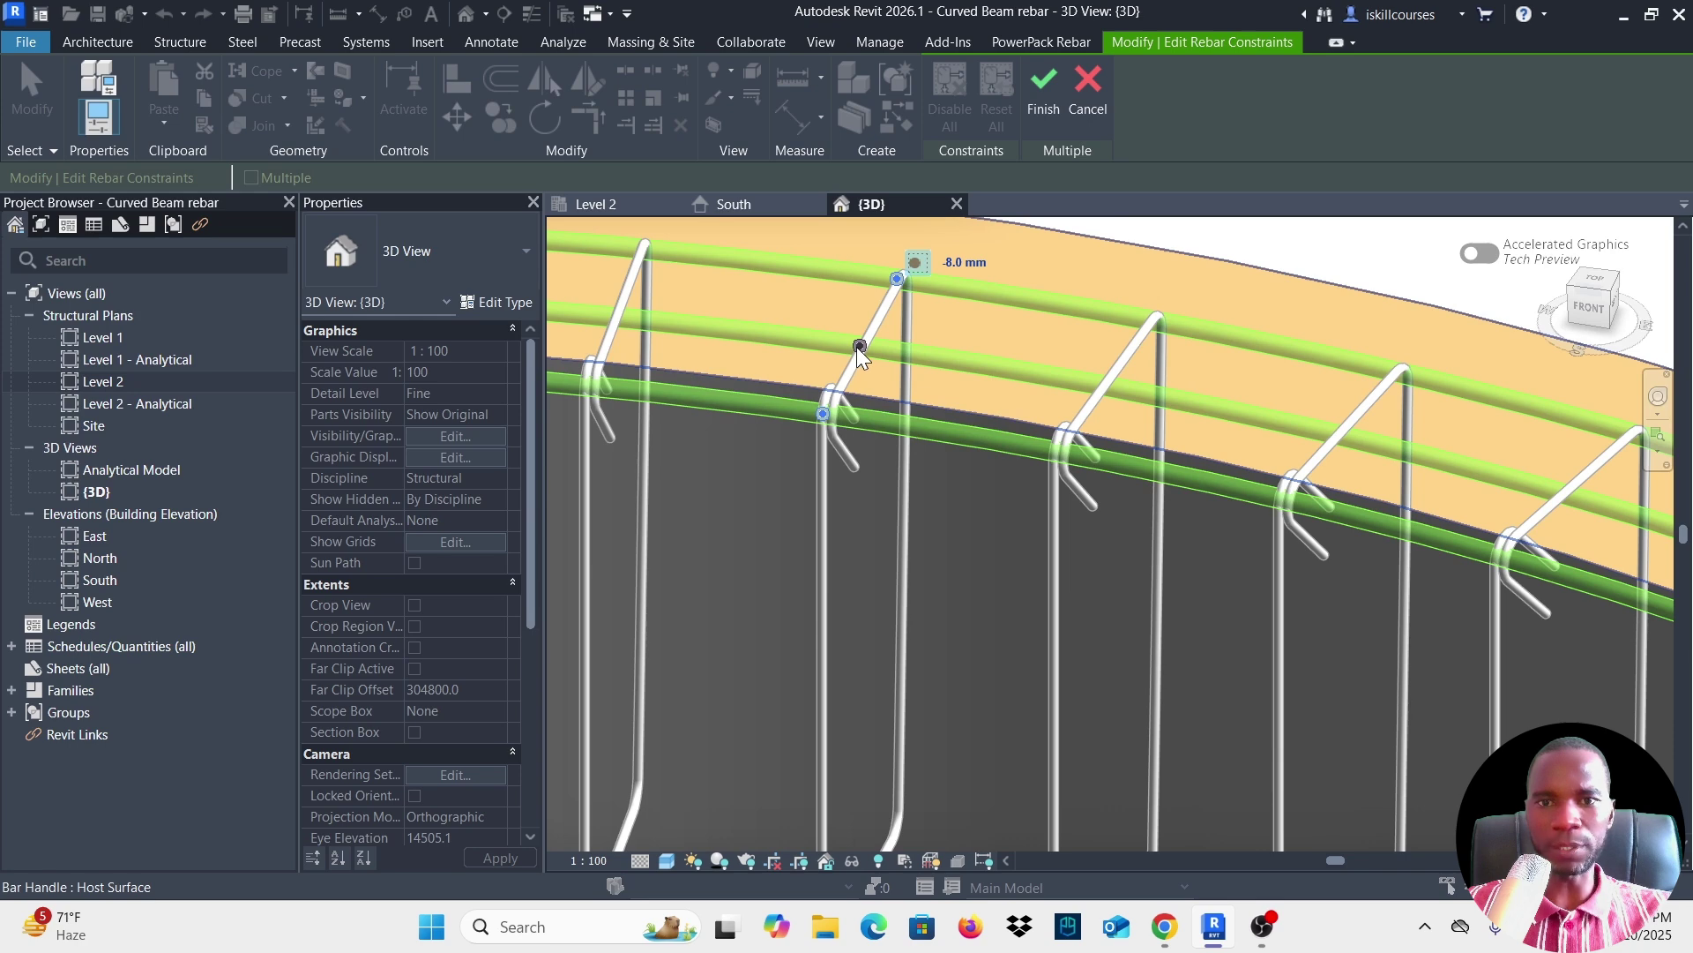
Set the top bars' start-surface handle offset to -8 mm.
click(823, 413)
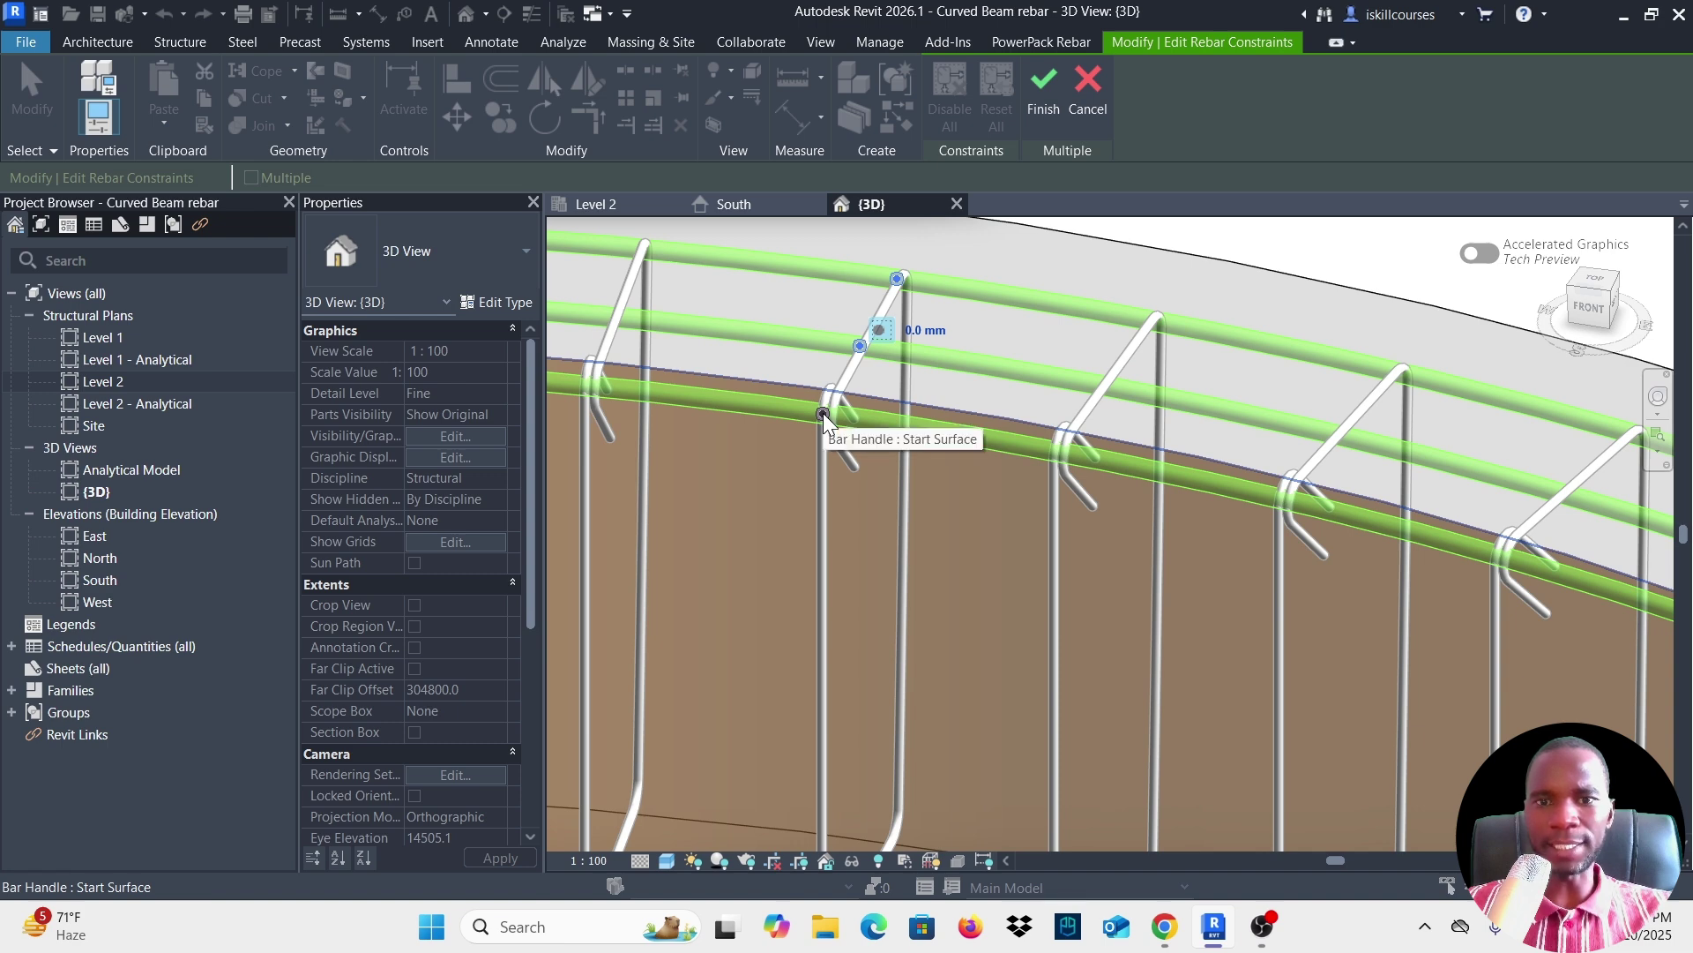
click(926, 330)
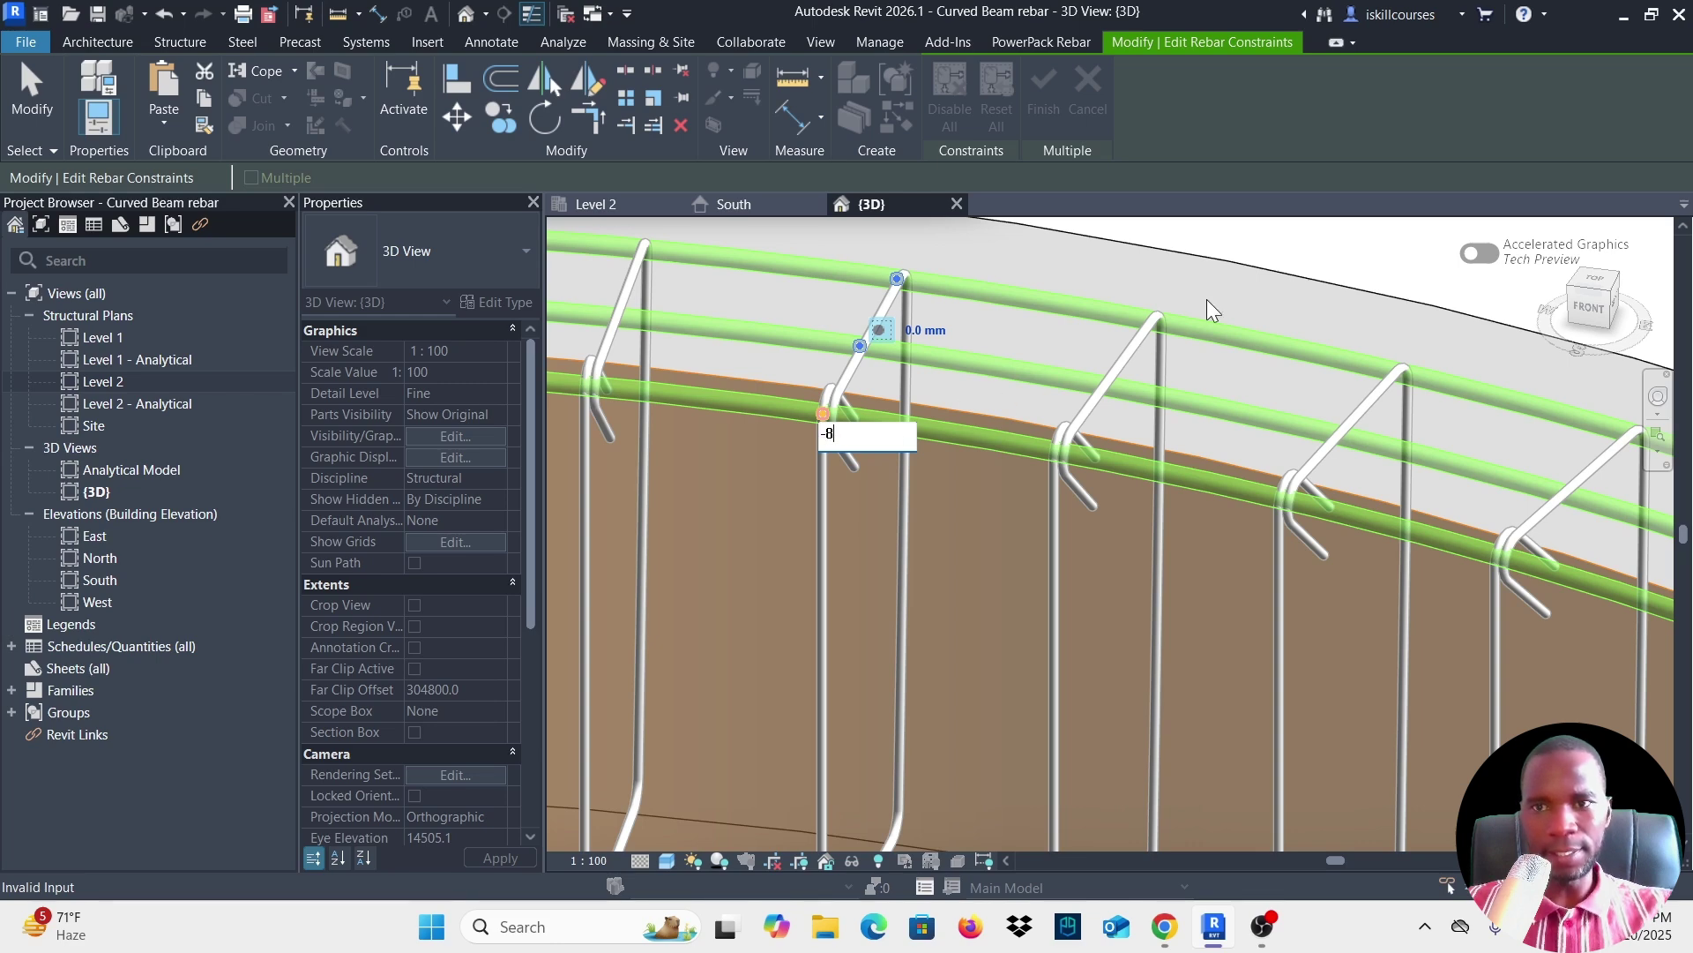
text(-8)
key(Return)
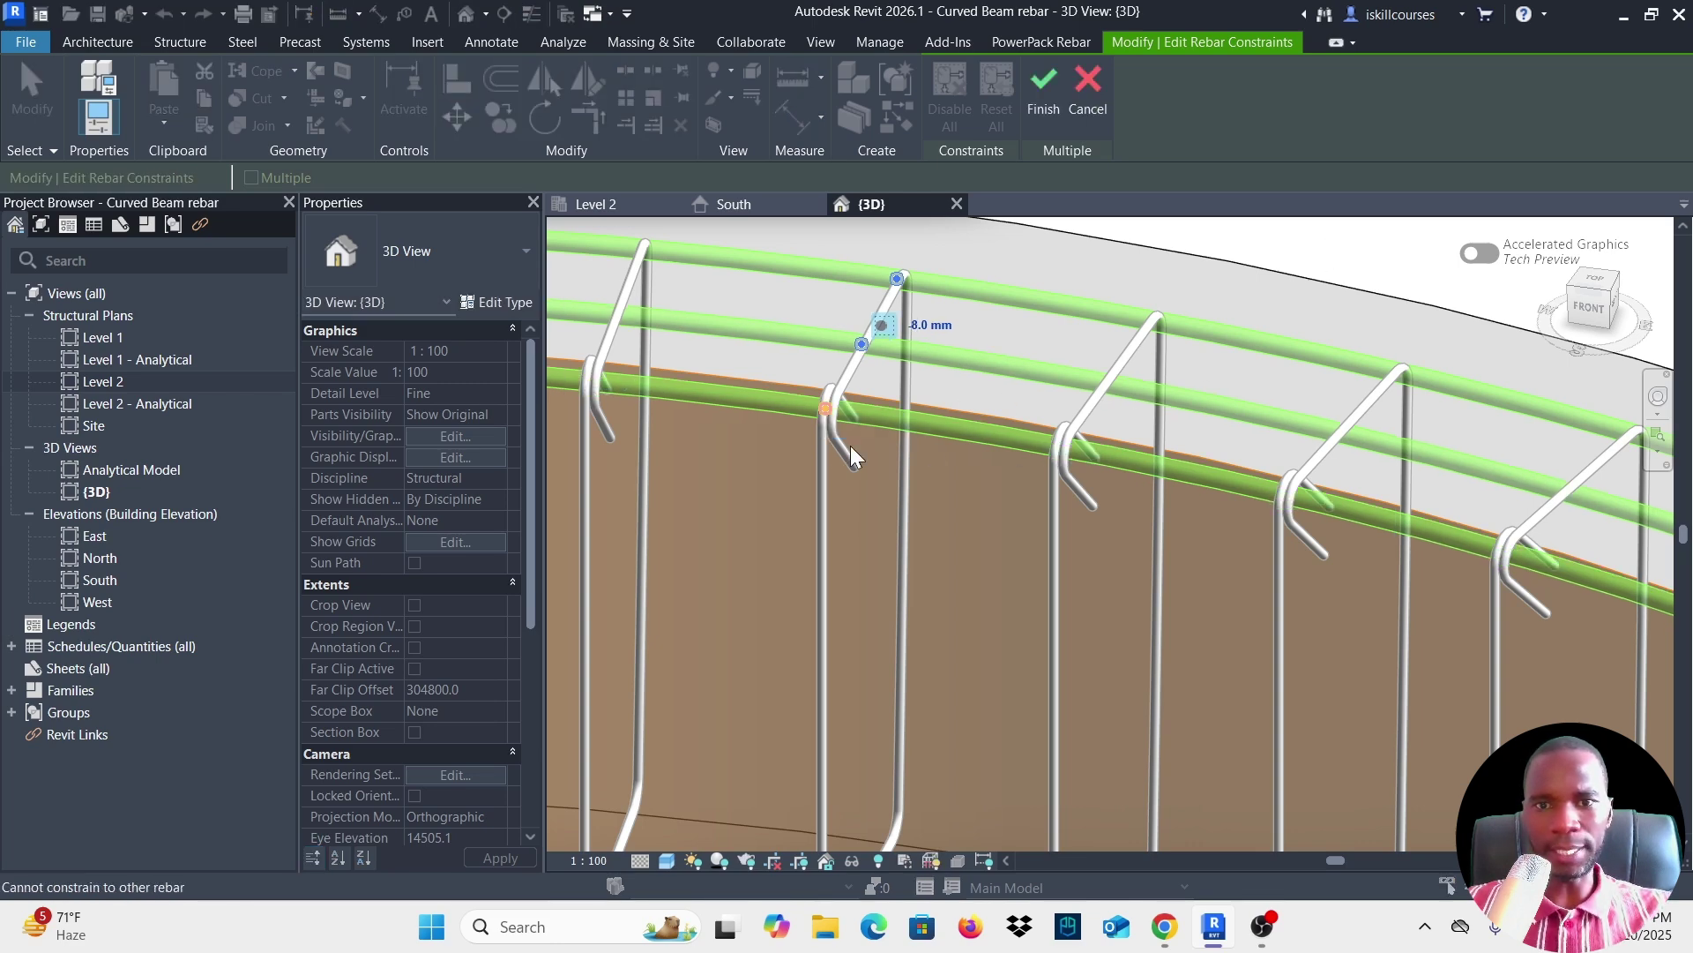
scroll(875, 409, up, 3)
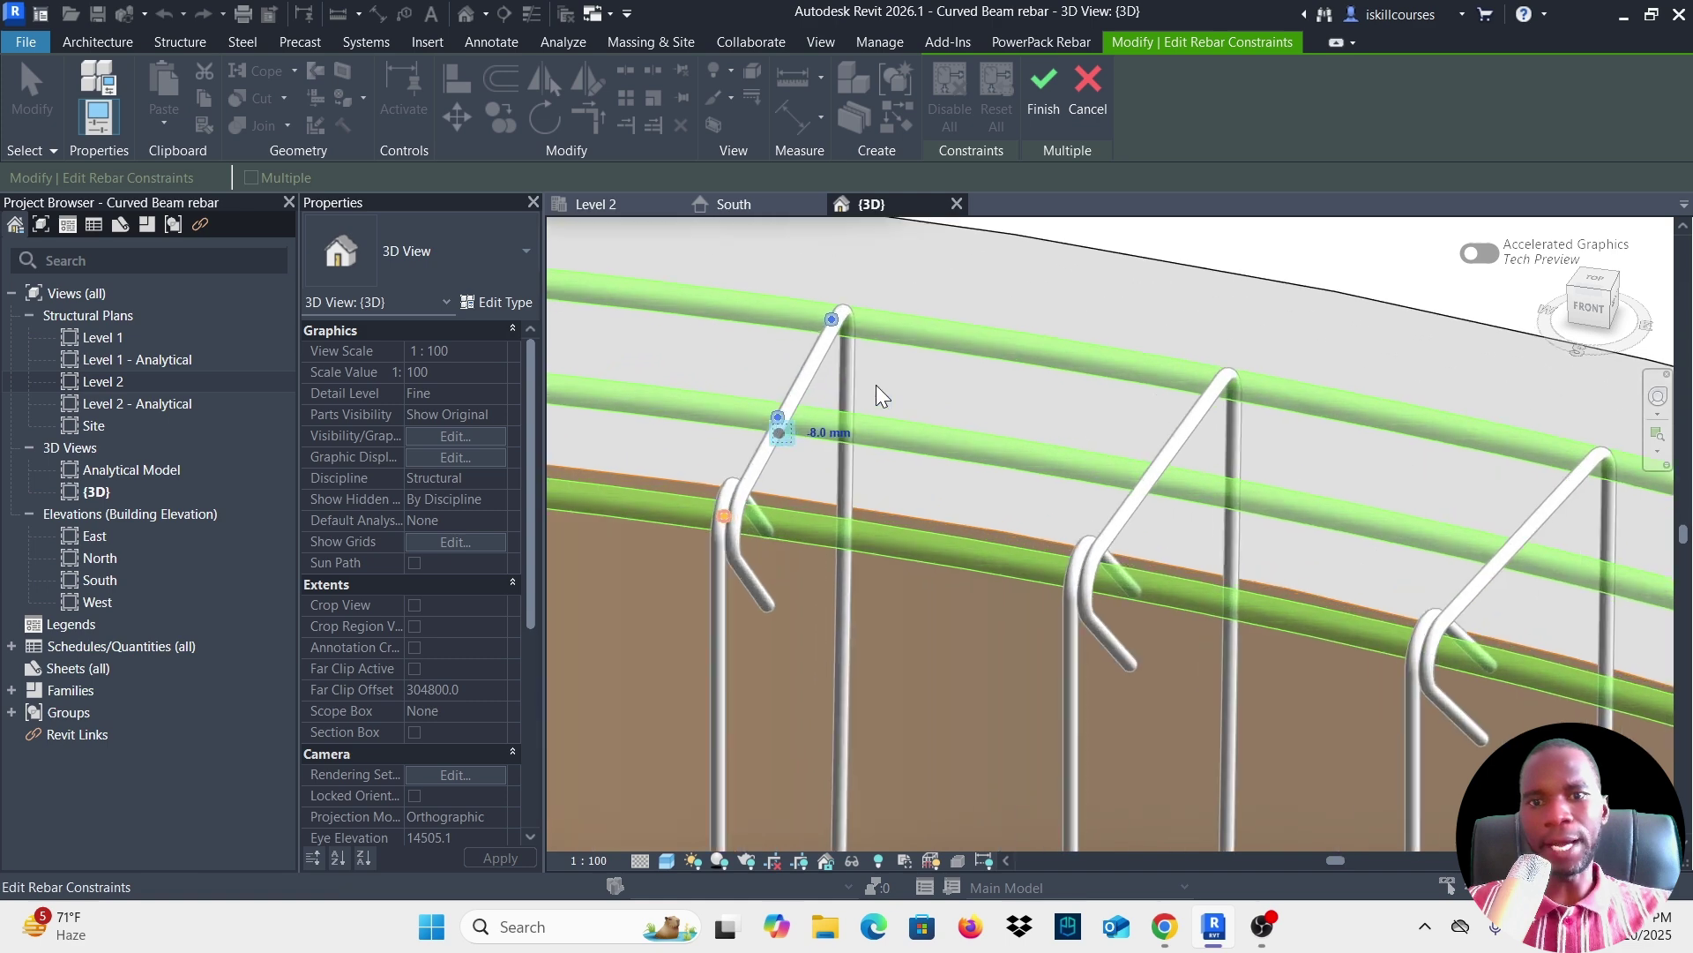
Set the bars' other end handle offset to -8 mm and finish constraint editing.
click(830, 321)
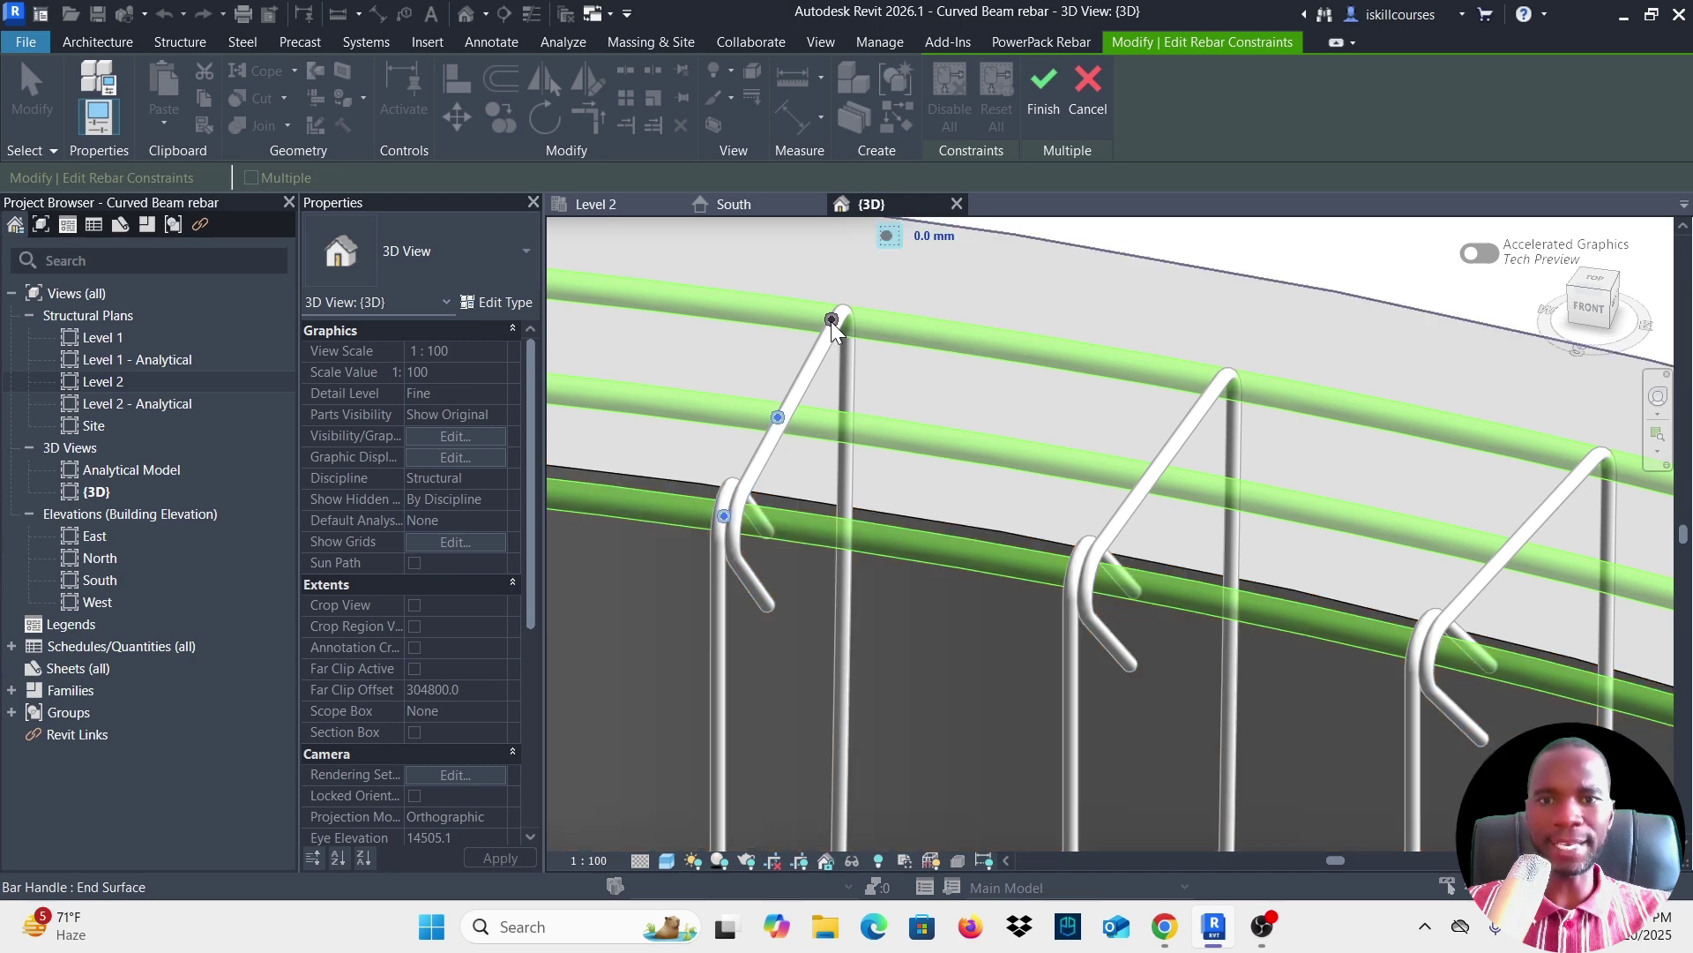
click(923, 237)
key(BackSpace)
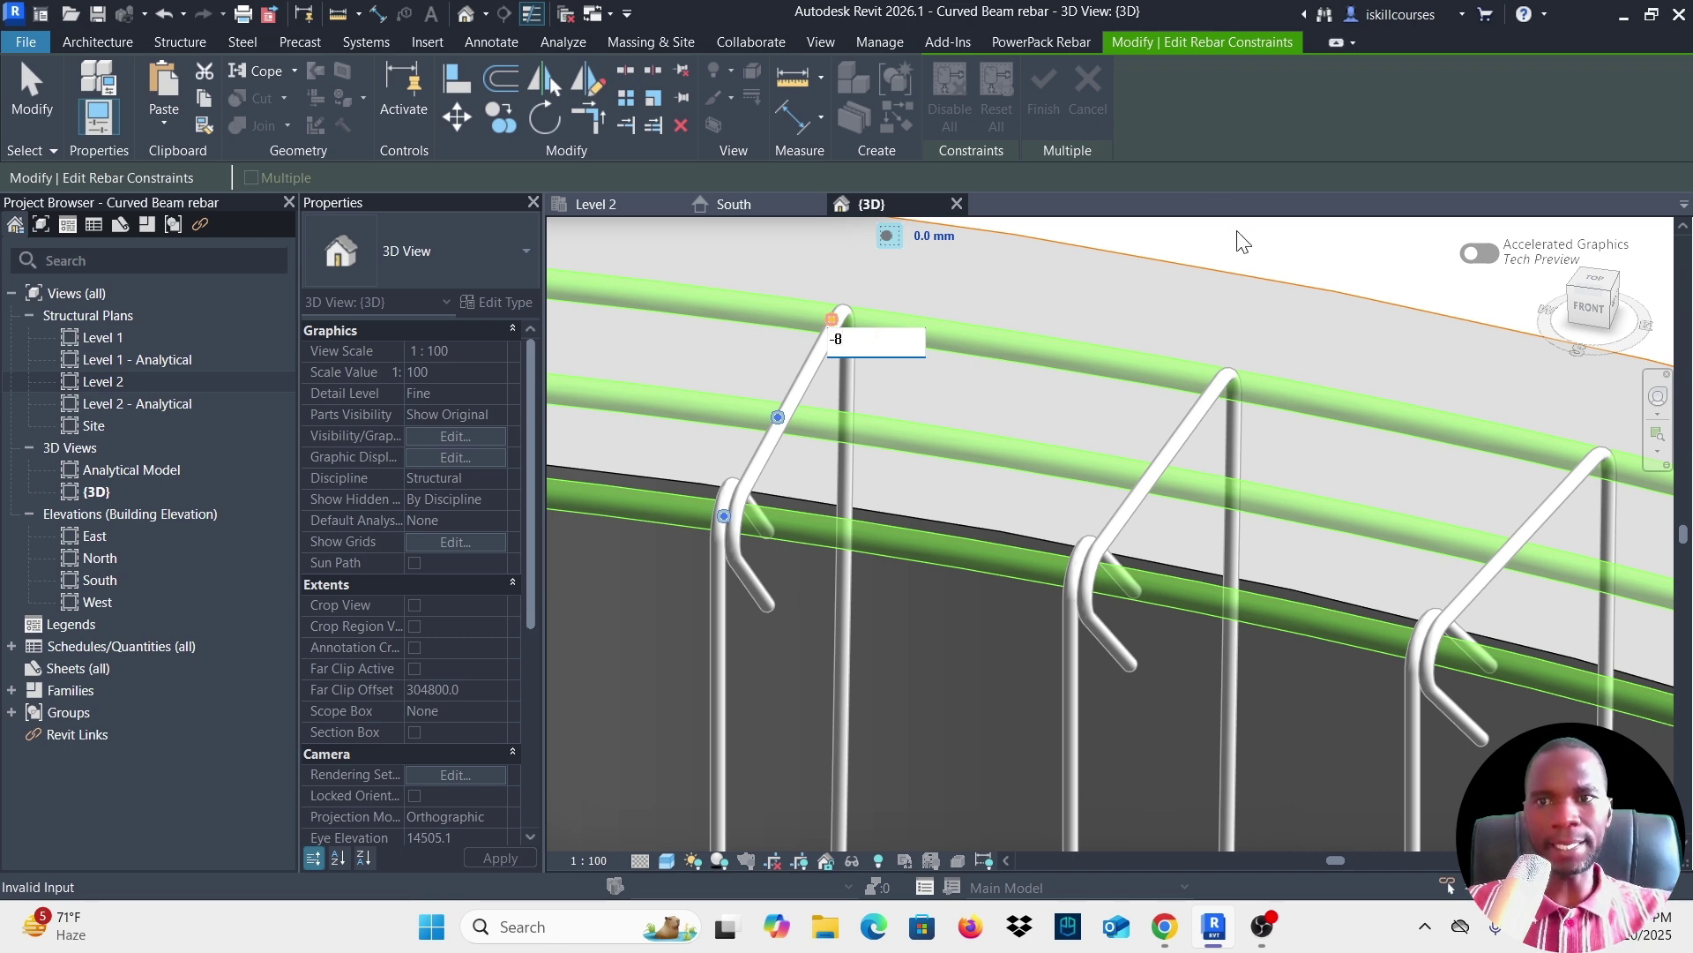
key(Return)
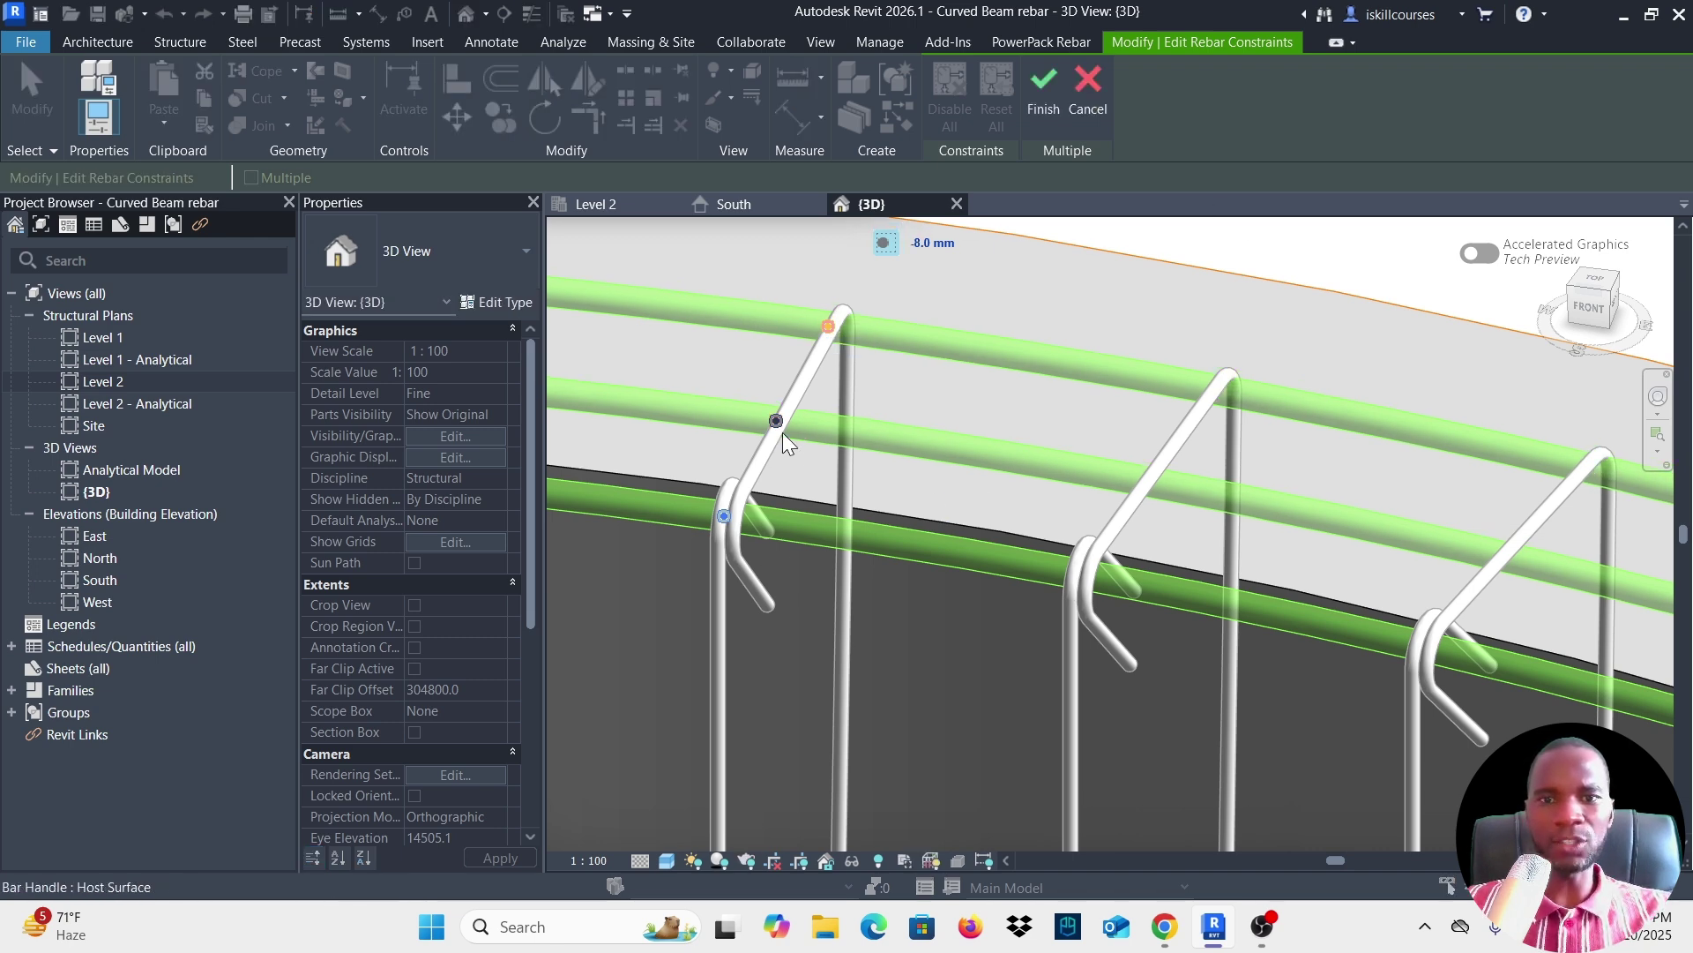
scroll(781, 432, down, 3)
scroll(1082, 428, up, 3)
scroll(1023, 364, up, 2)
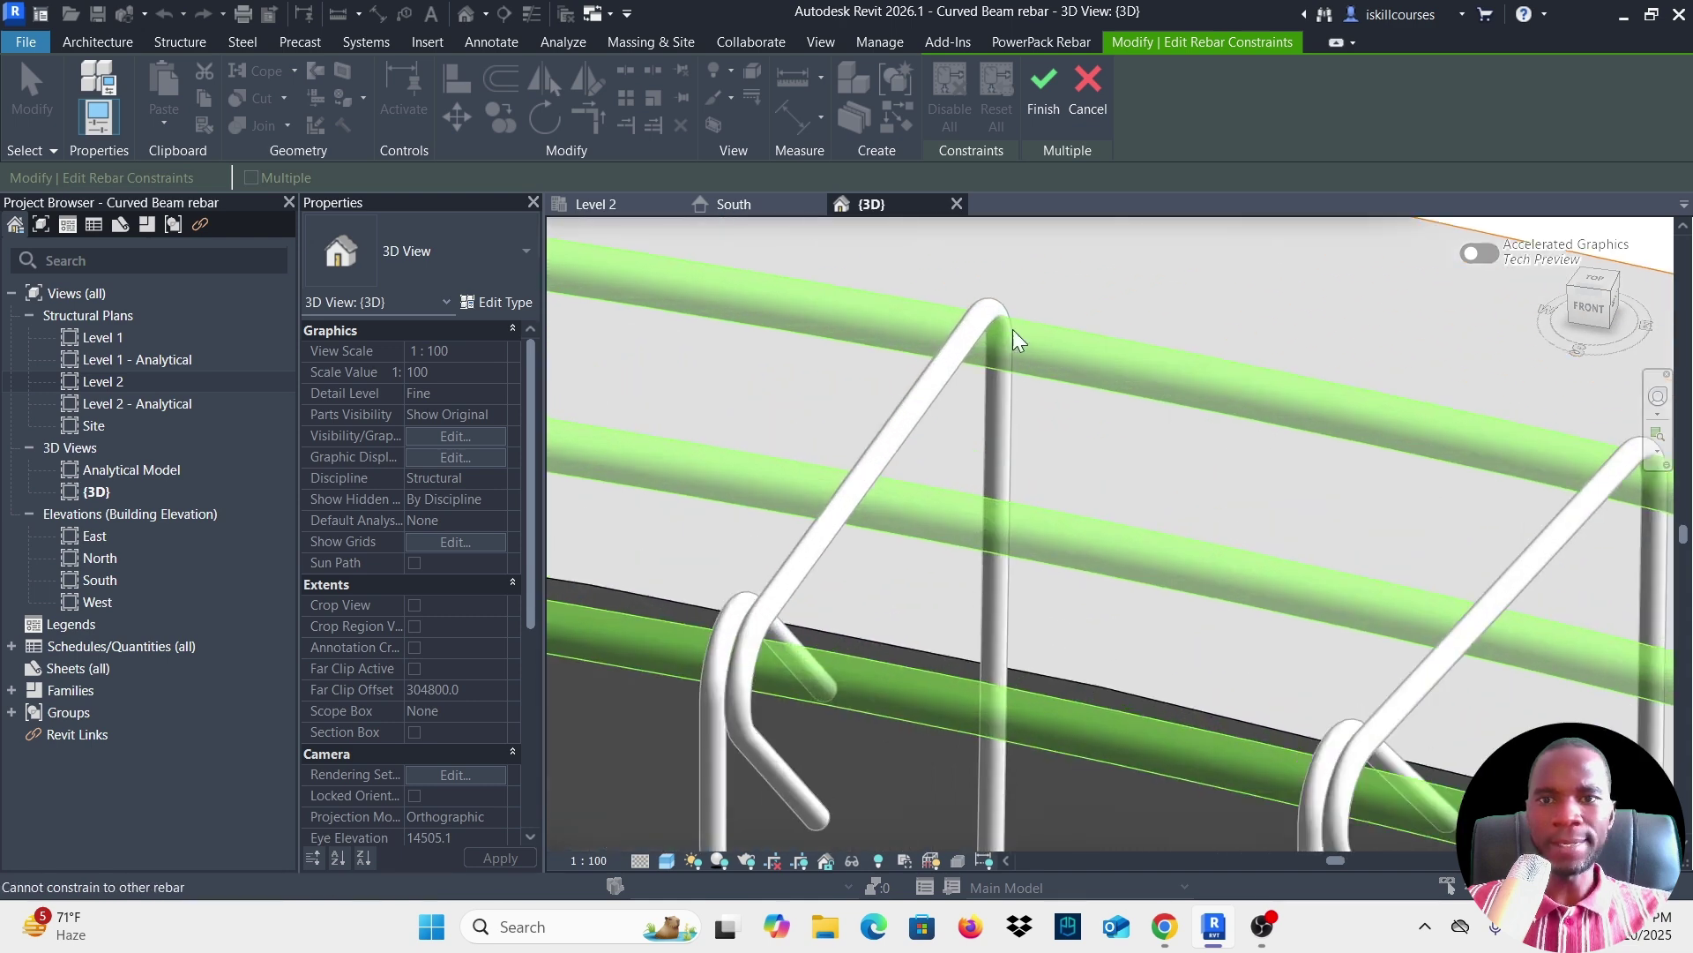
scroll(865, 426, down, 2)
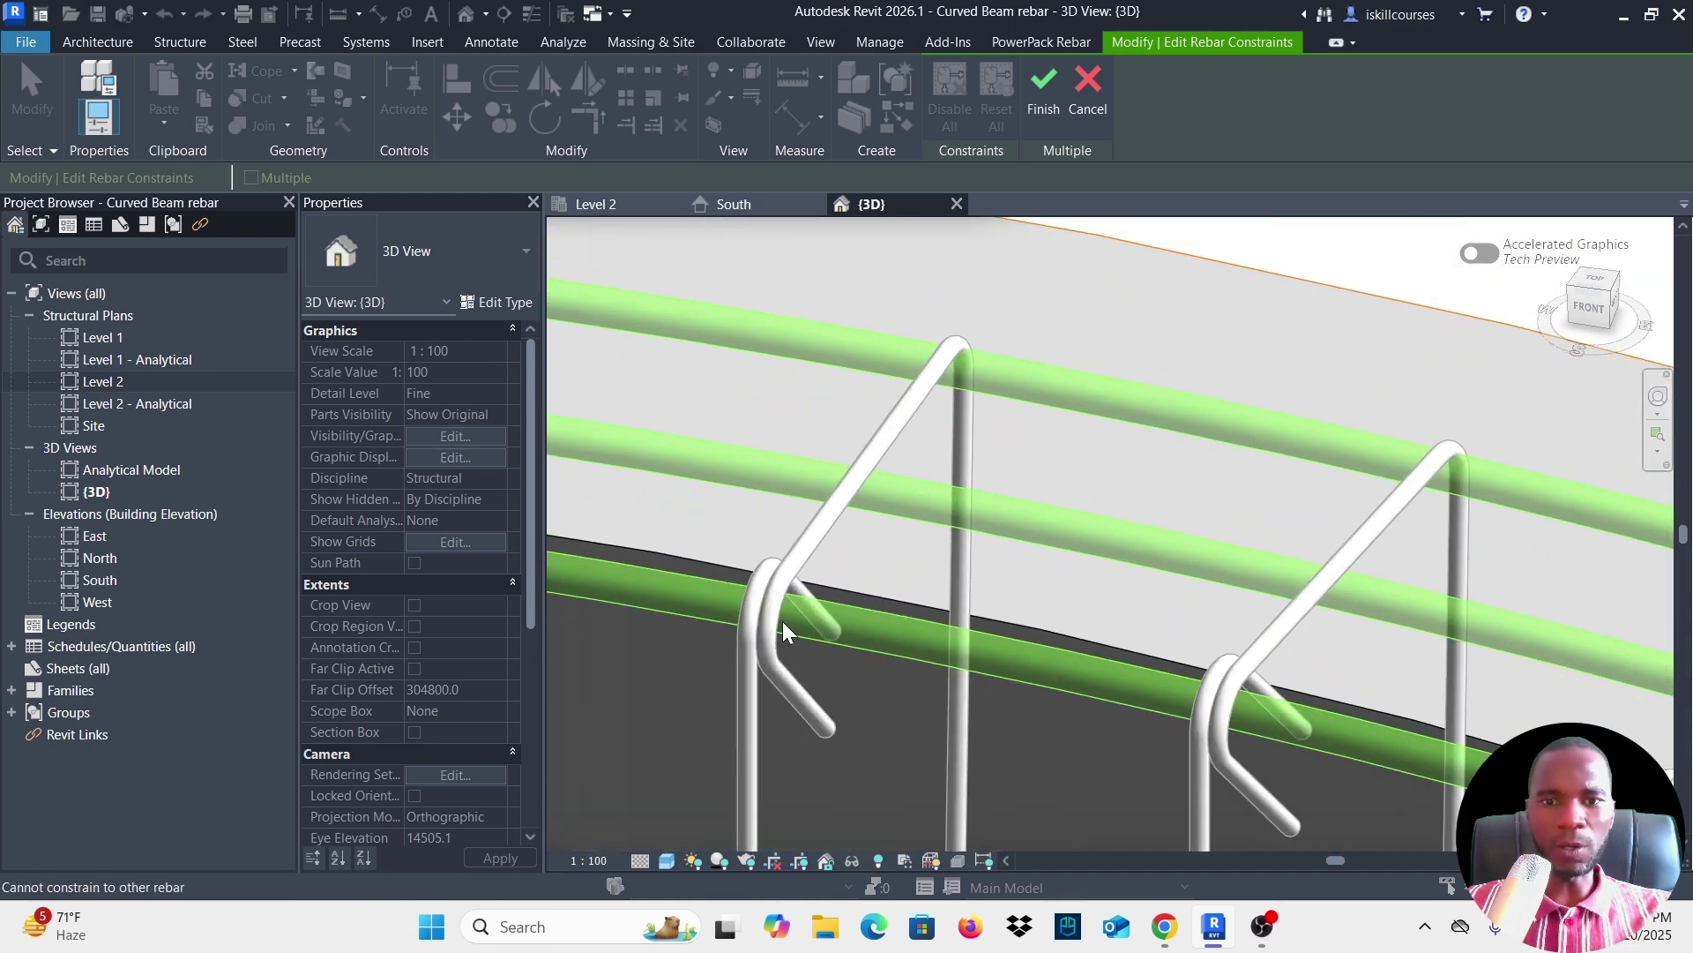
click(1041, 84)
scroll(971, 423, down, 2)
scroll(942, 472, up, 2)
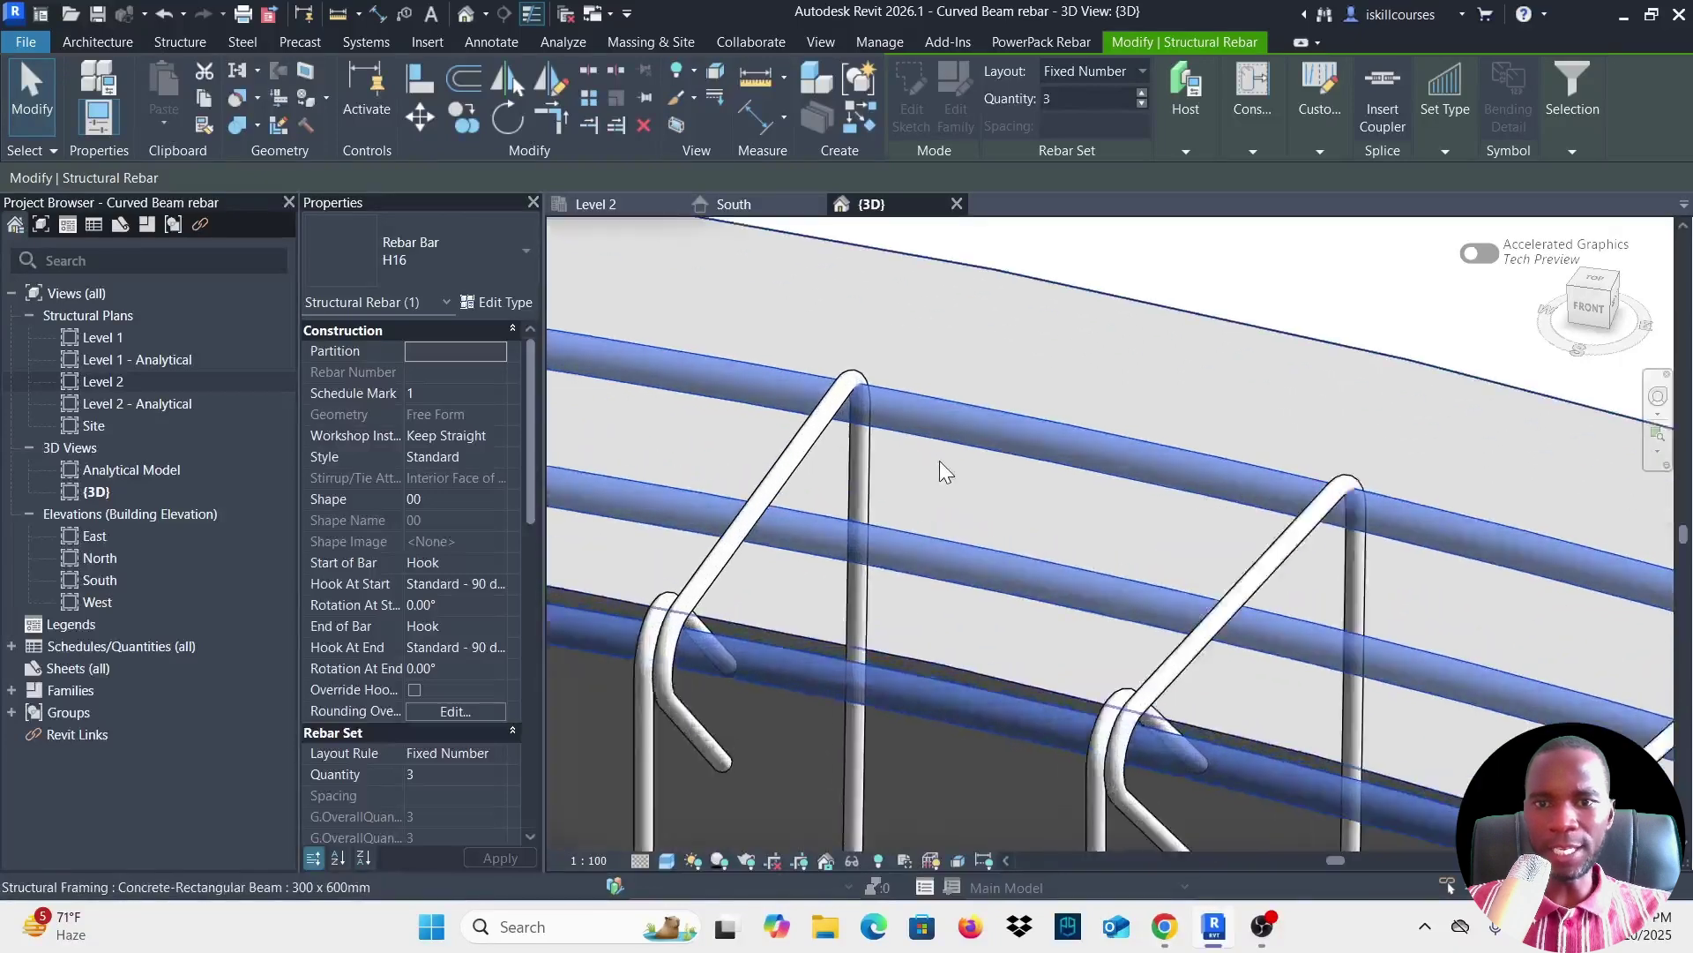
scroll(917, 436, down, 2)
Reselect the top H16 bar set and reopen Edit Constraints.
key(Escape)
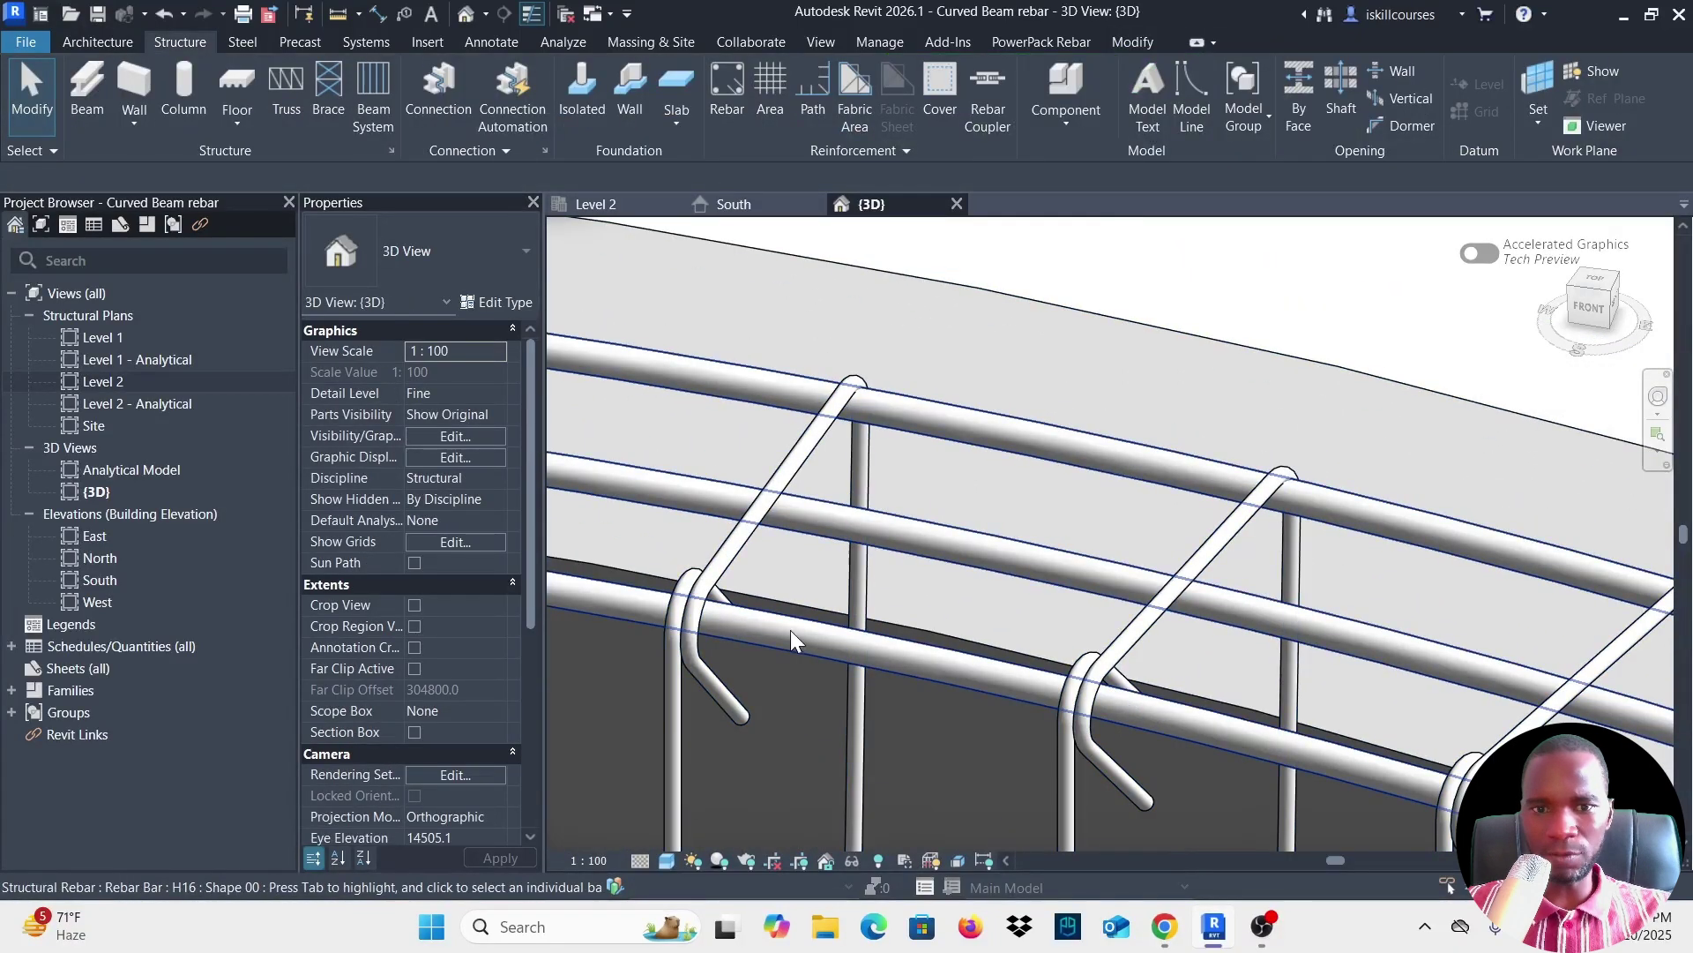
scroll(925, 468, up, 2)
scroll(923, 316, up, 3)
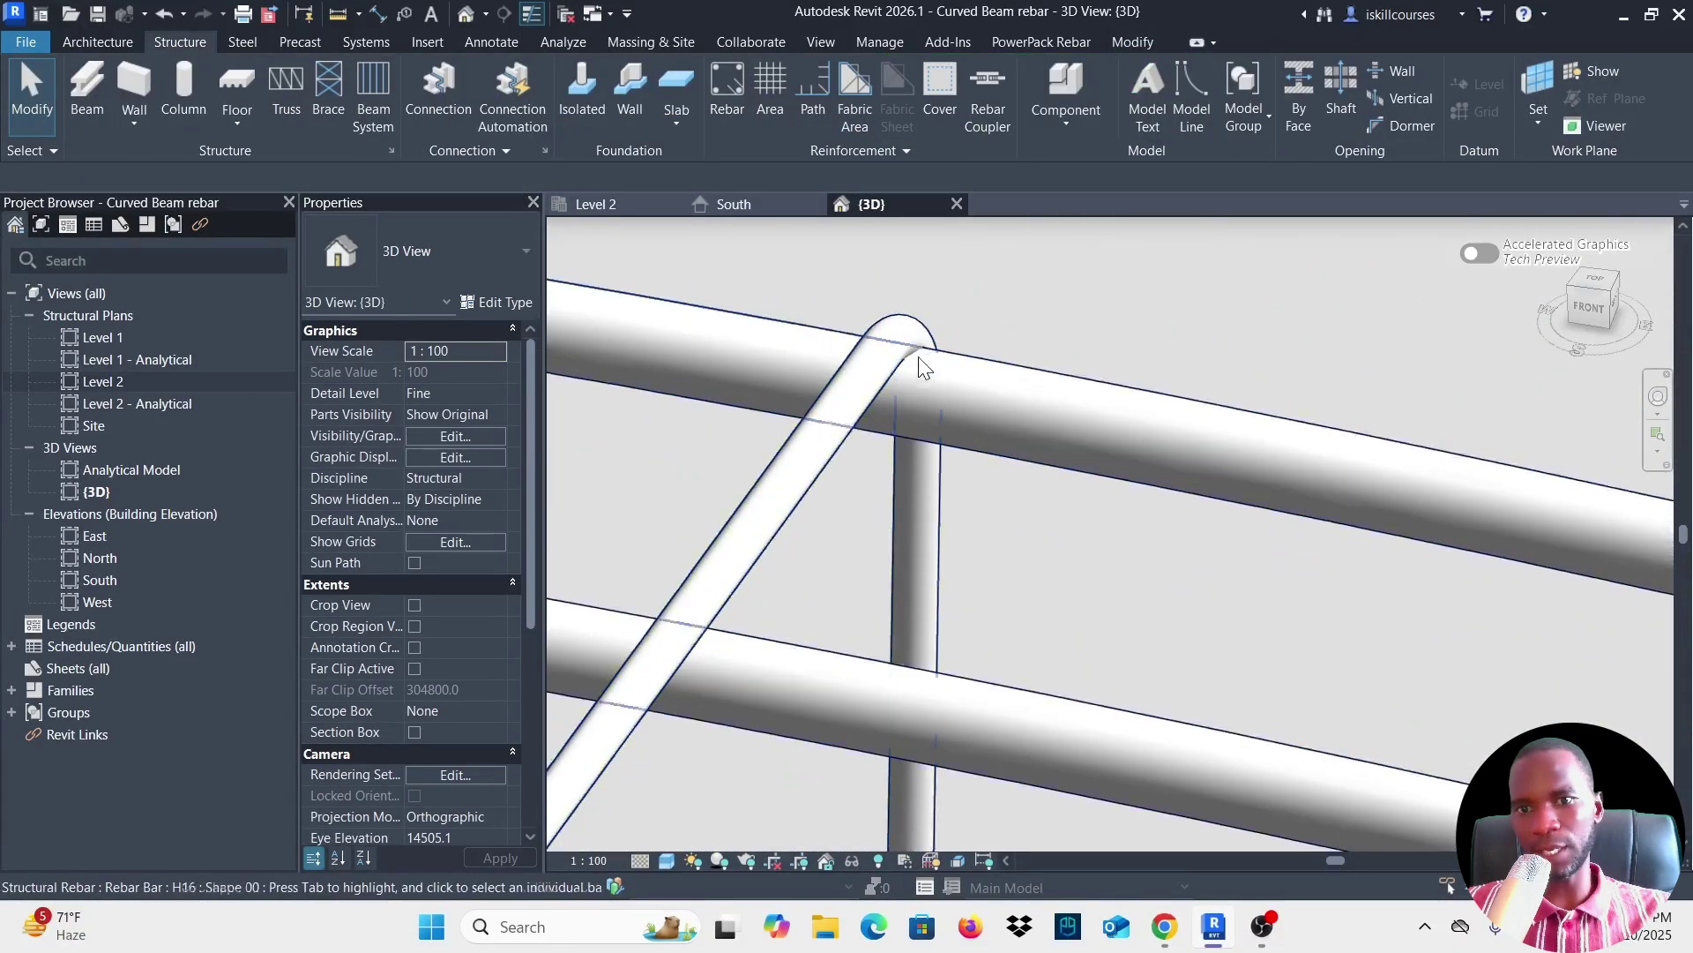
scroll(917, 397, down, 4)
click(929, 459)
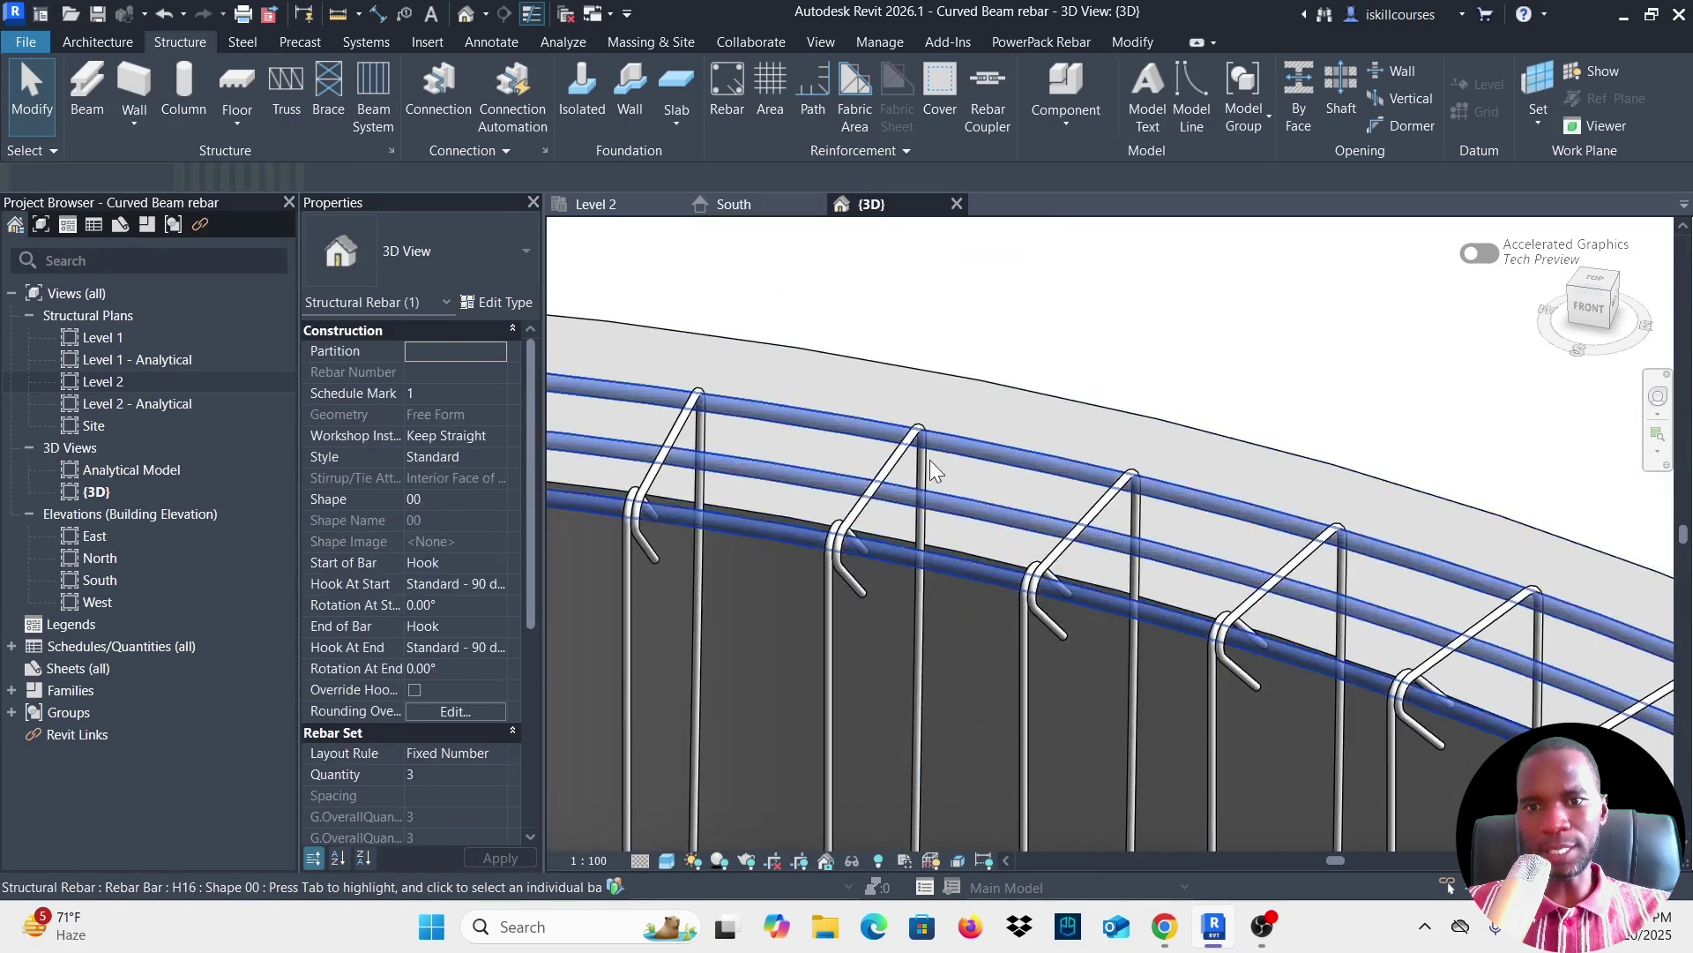
scroll(930, 459, up, 2)
click(1262, 147)
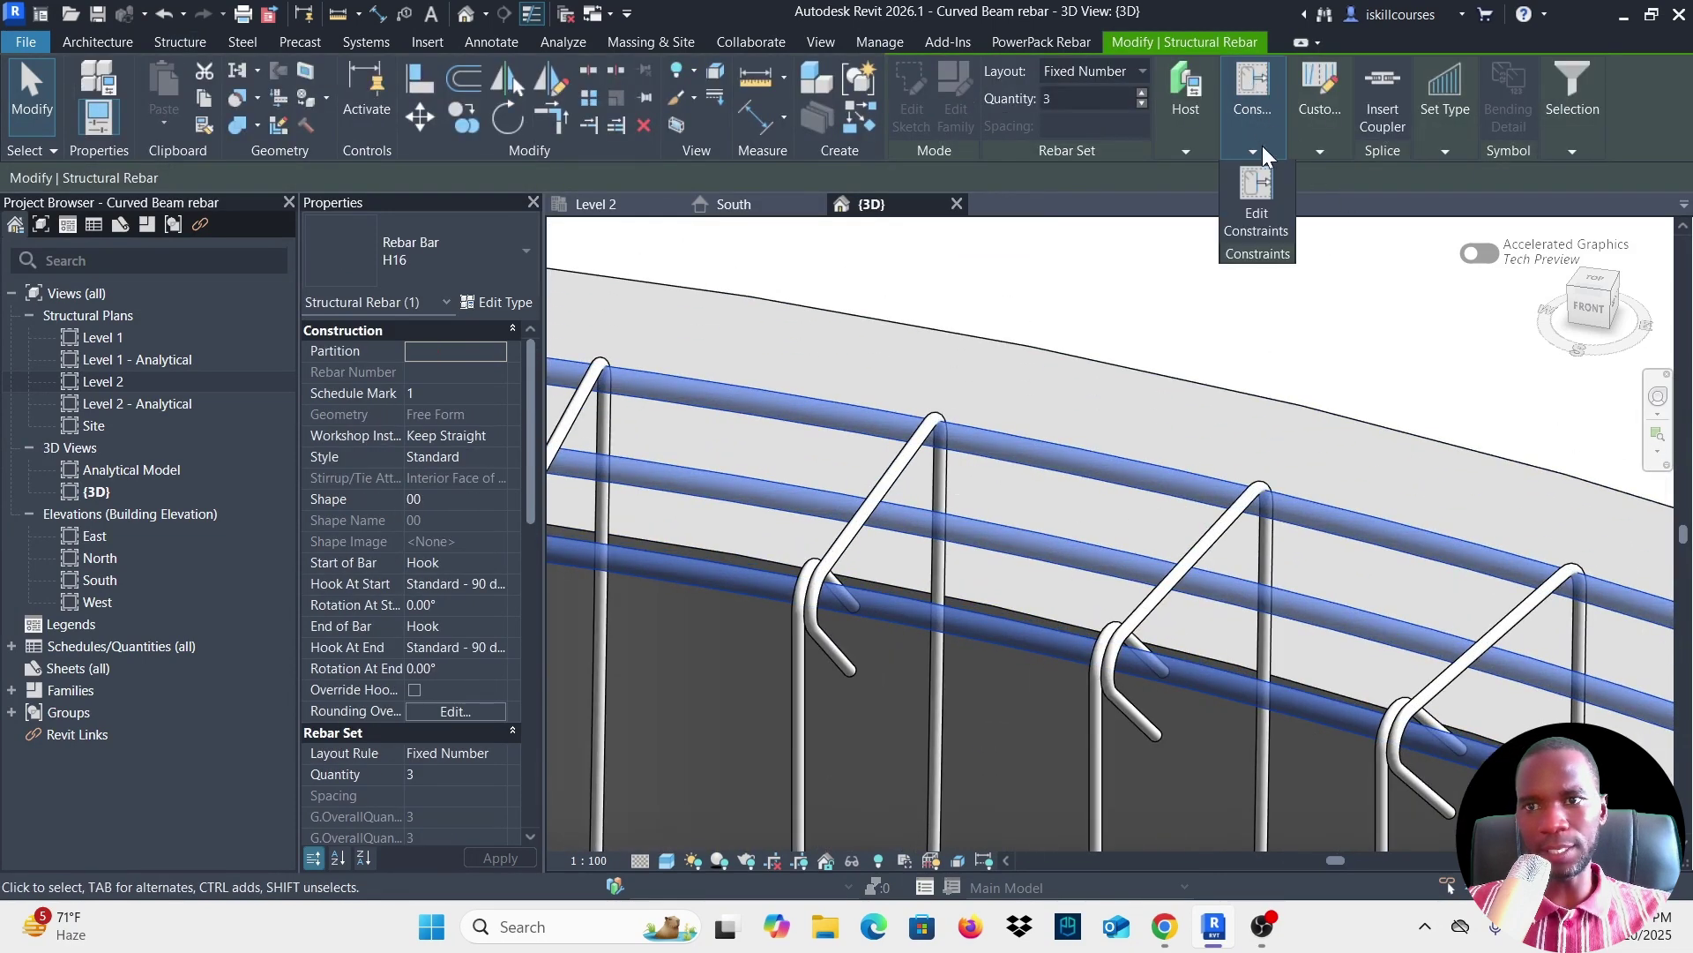
click(1257, 205)
scroll(935, 468, down, 2)
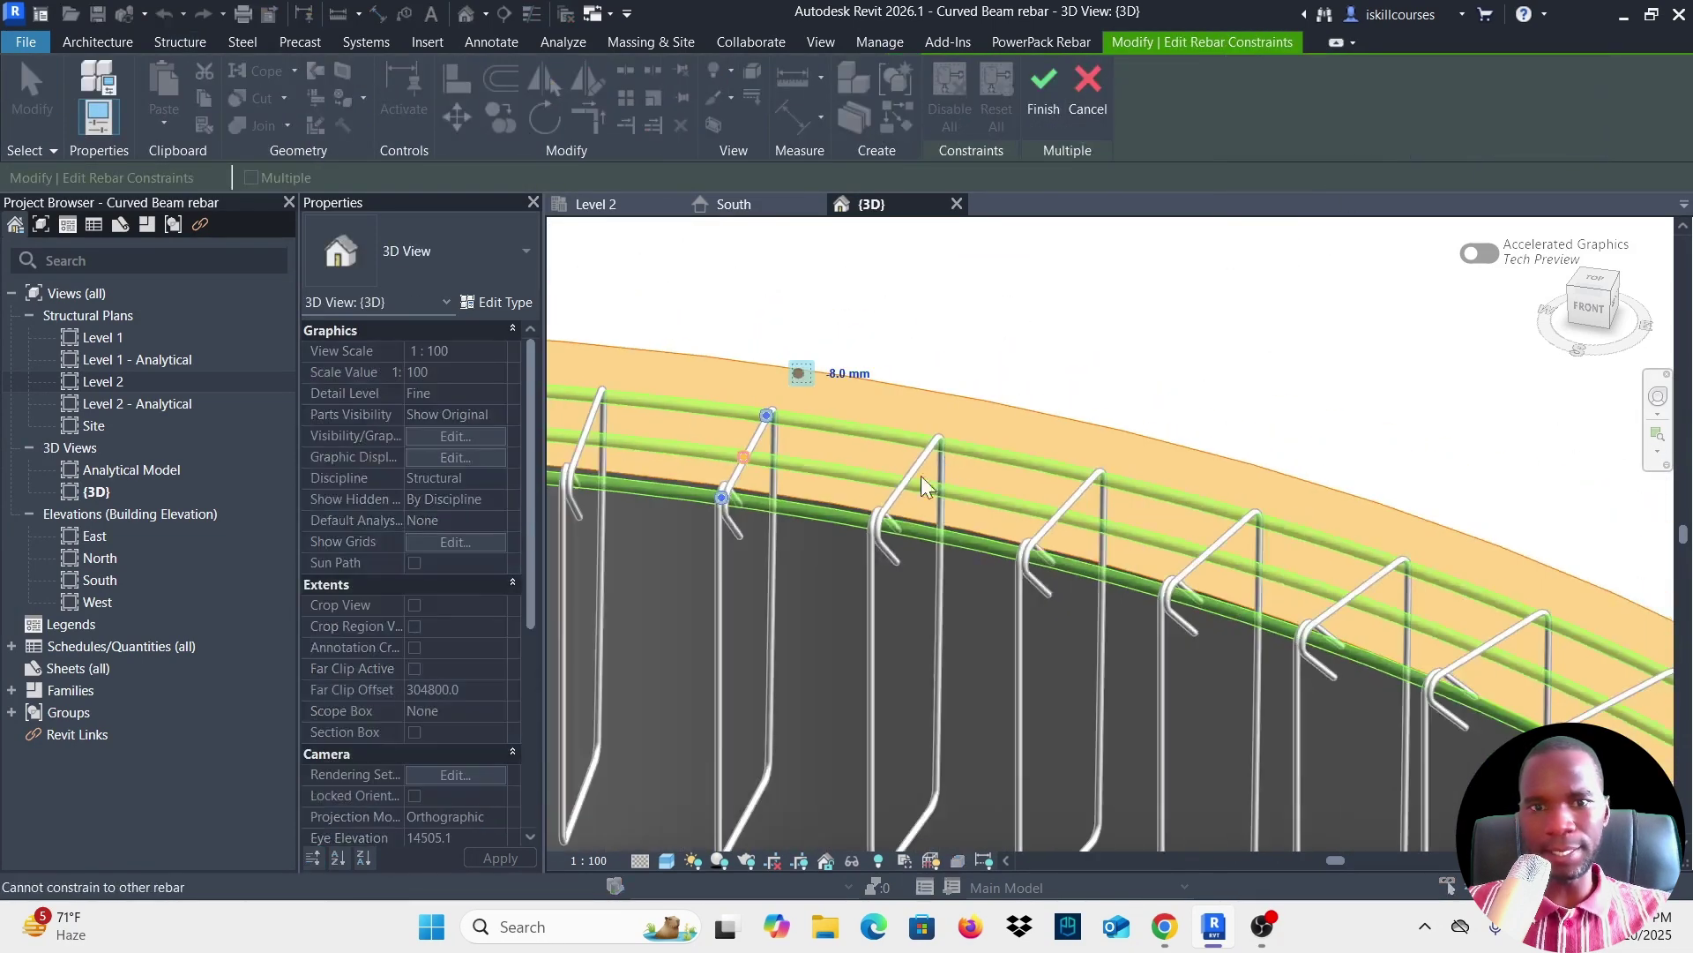
Change the End Surface handle offset to -12 mm and finish constraint editing.
click(765, 415)
click(870, 362)
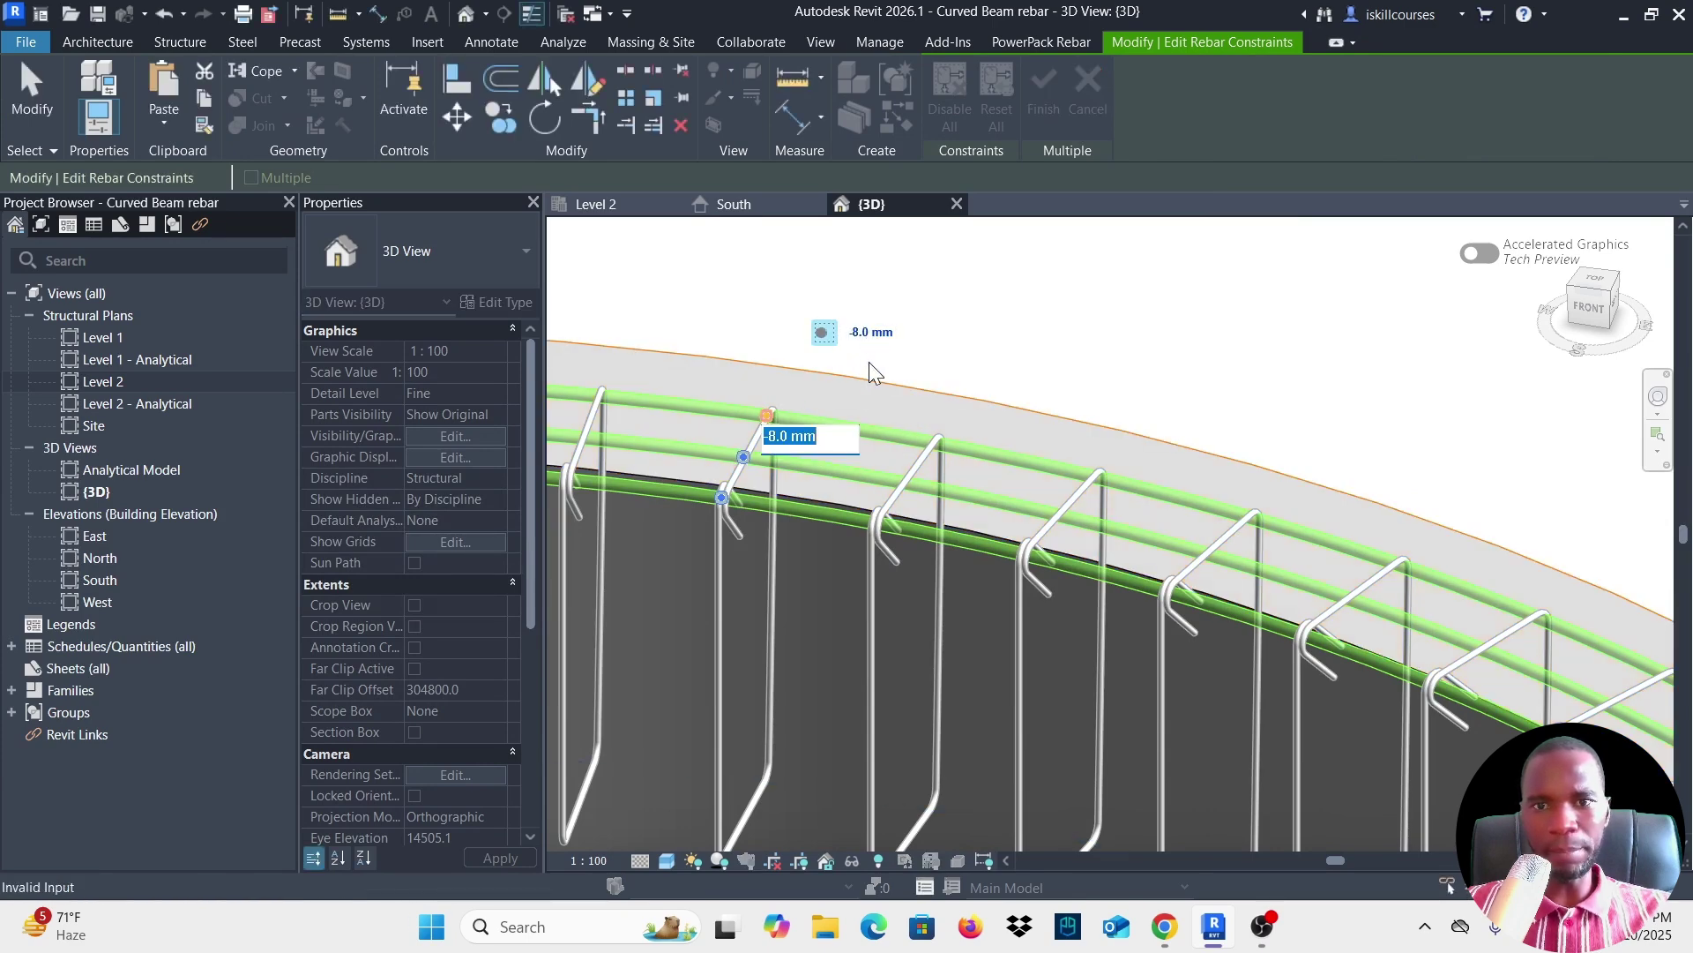
text(-12)
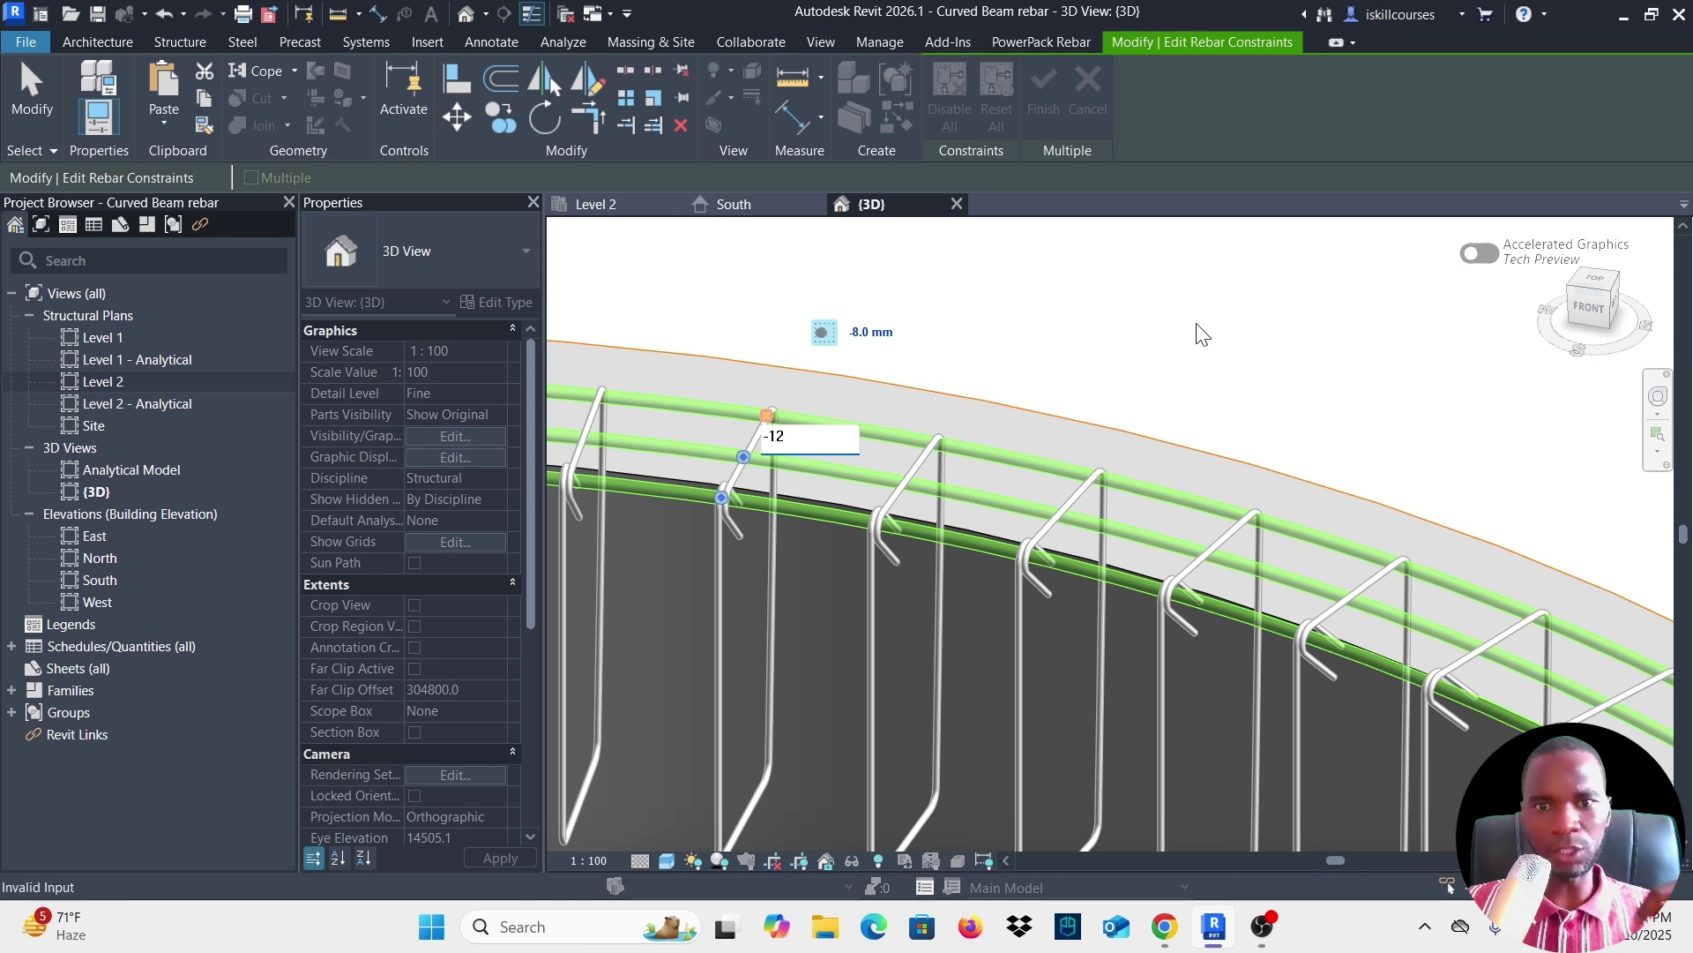
key(Return)
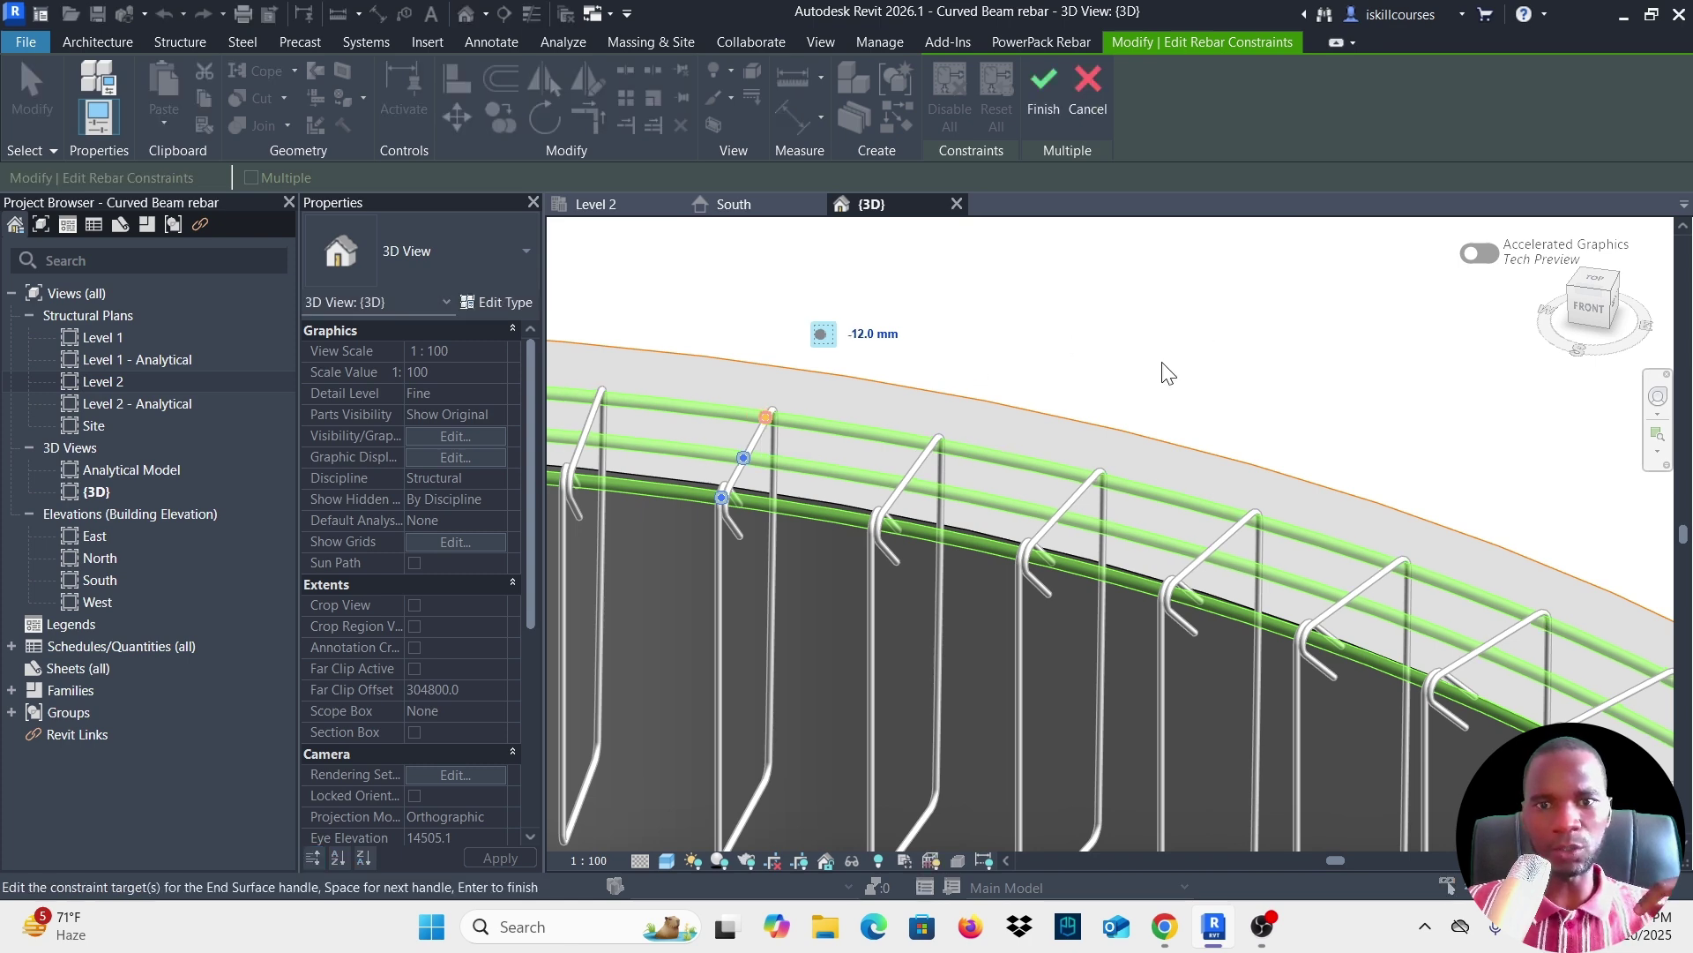
scroll(929, 443, up, 5)
scroll(952, 415, up, 2)
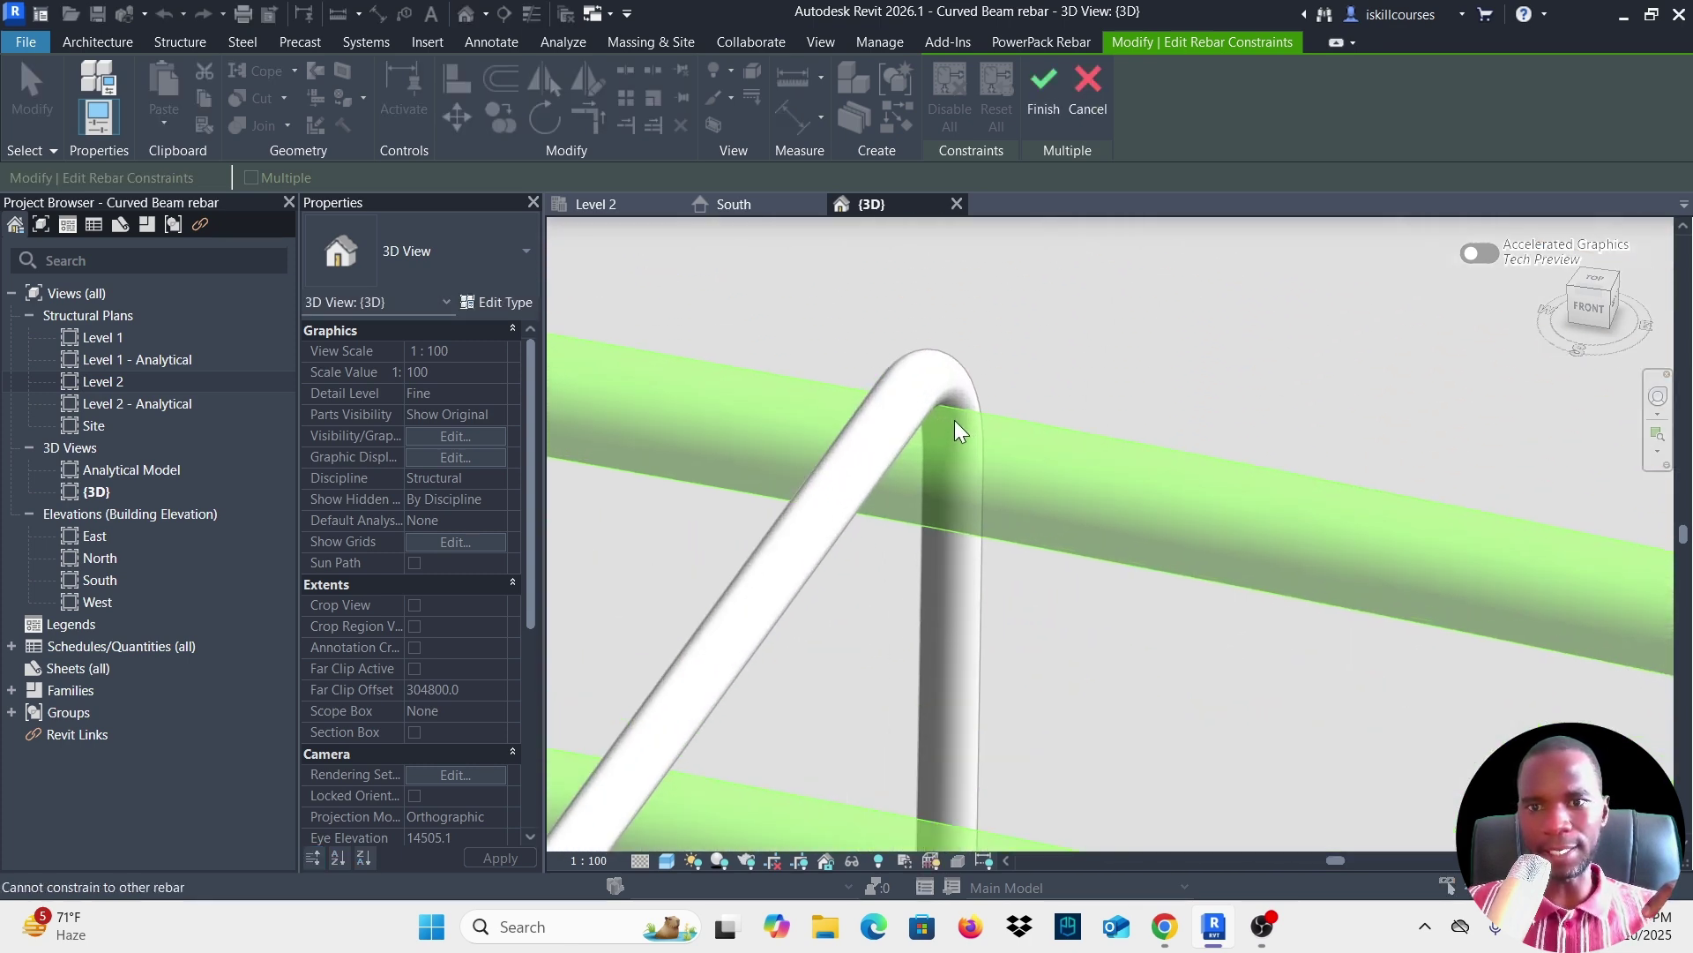
click(1051, 85)
scroll(1039, 268, down, 6)
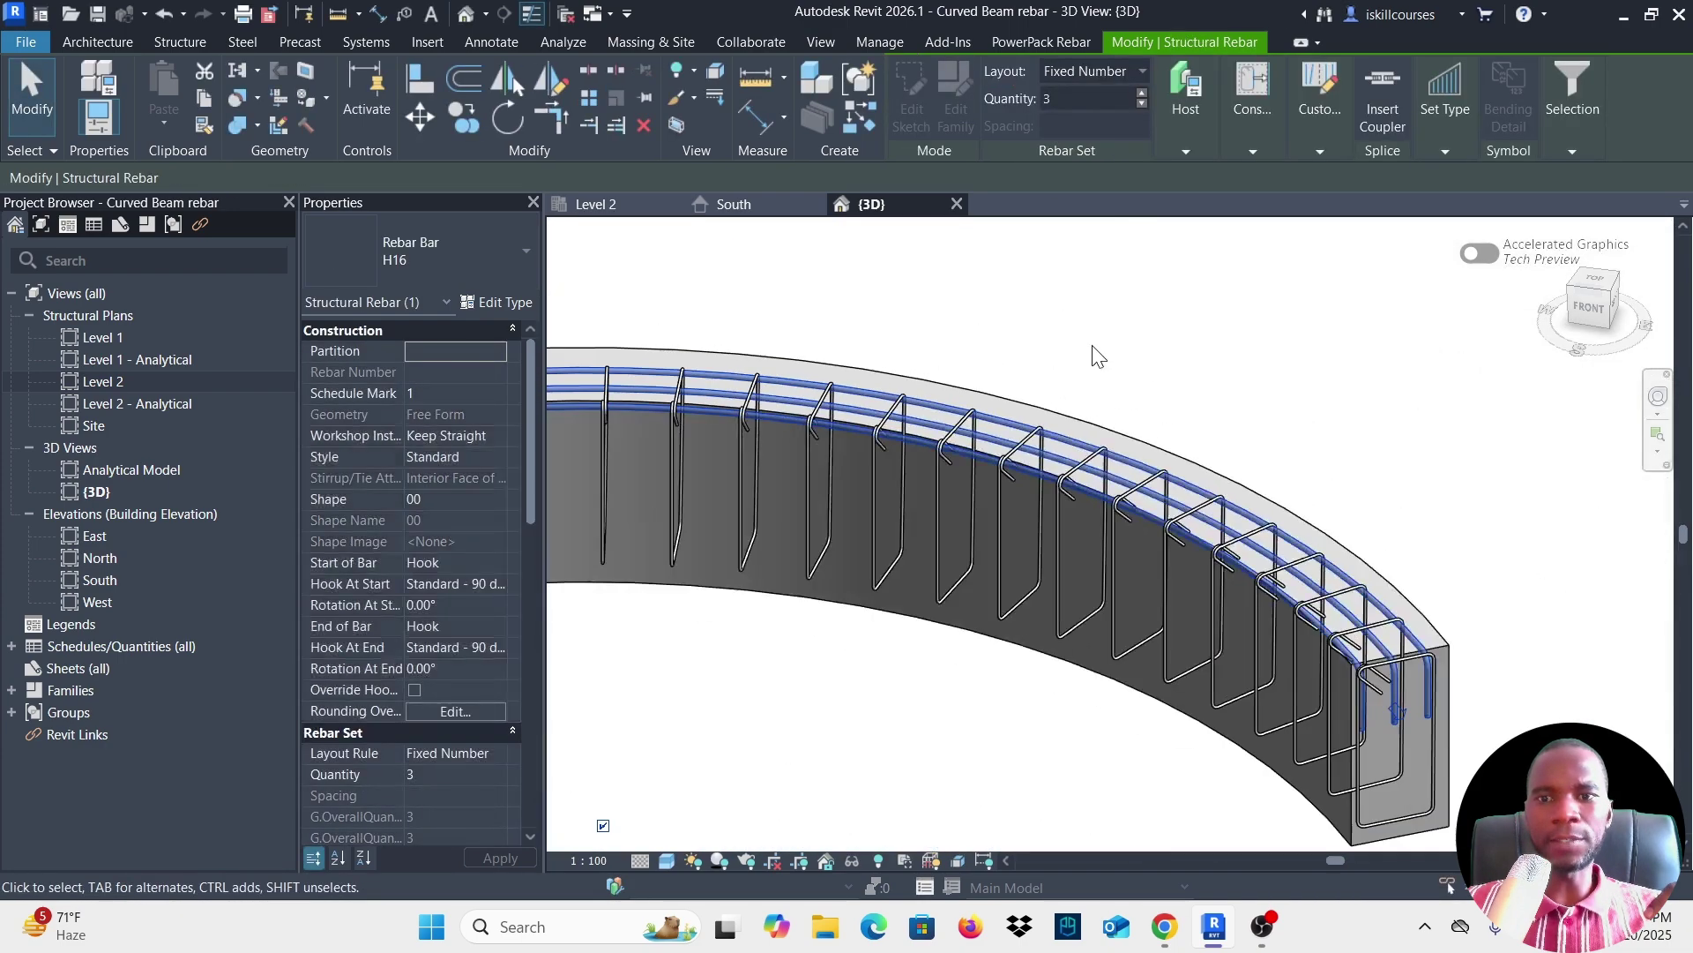
Clear the selection, orbit to the beam's front end, and select the three H16 top bars.
click(1096, 355)
scroll(1379, 670, up, 6)
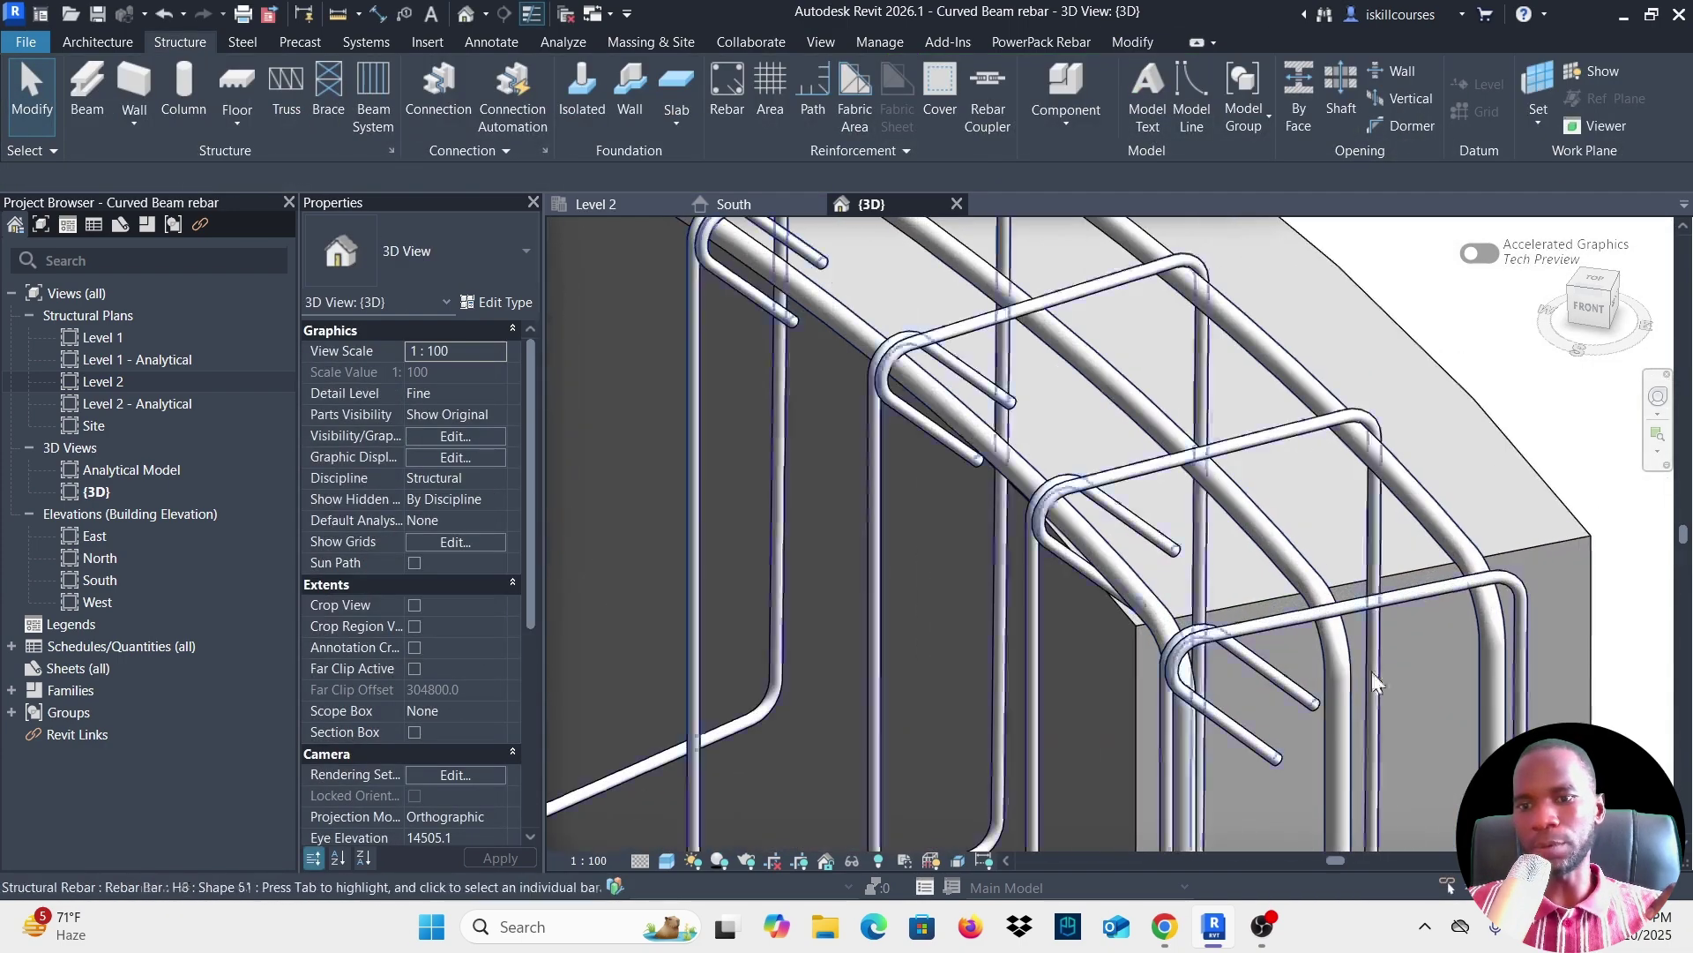
scroll(1332, 623, down, 6)
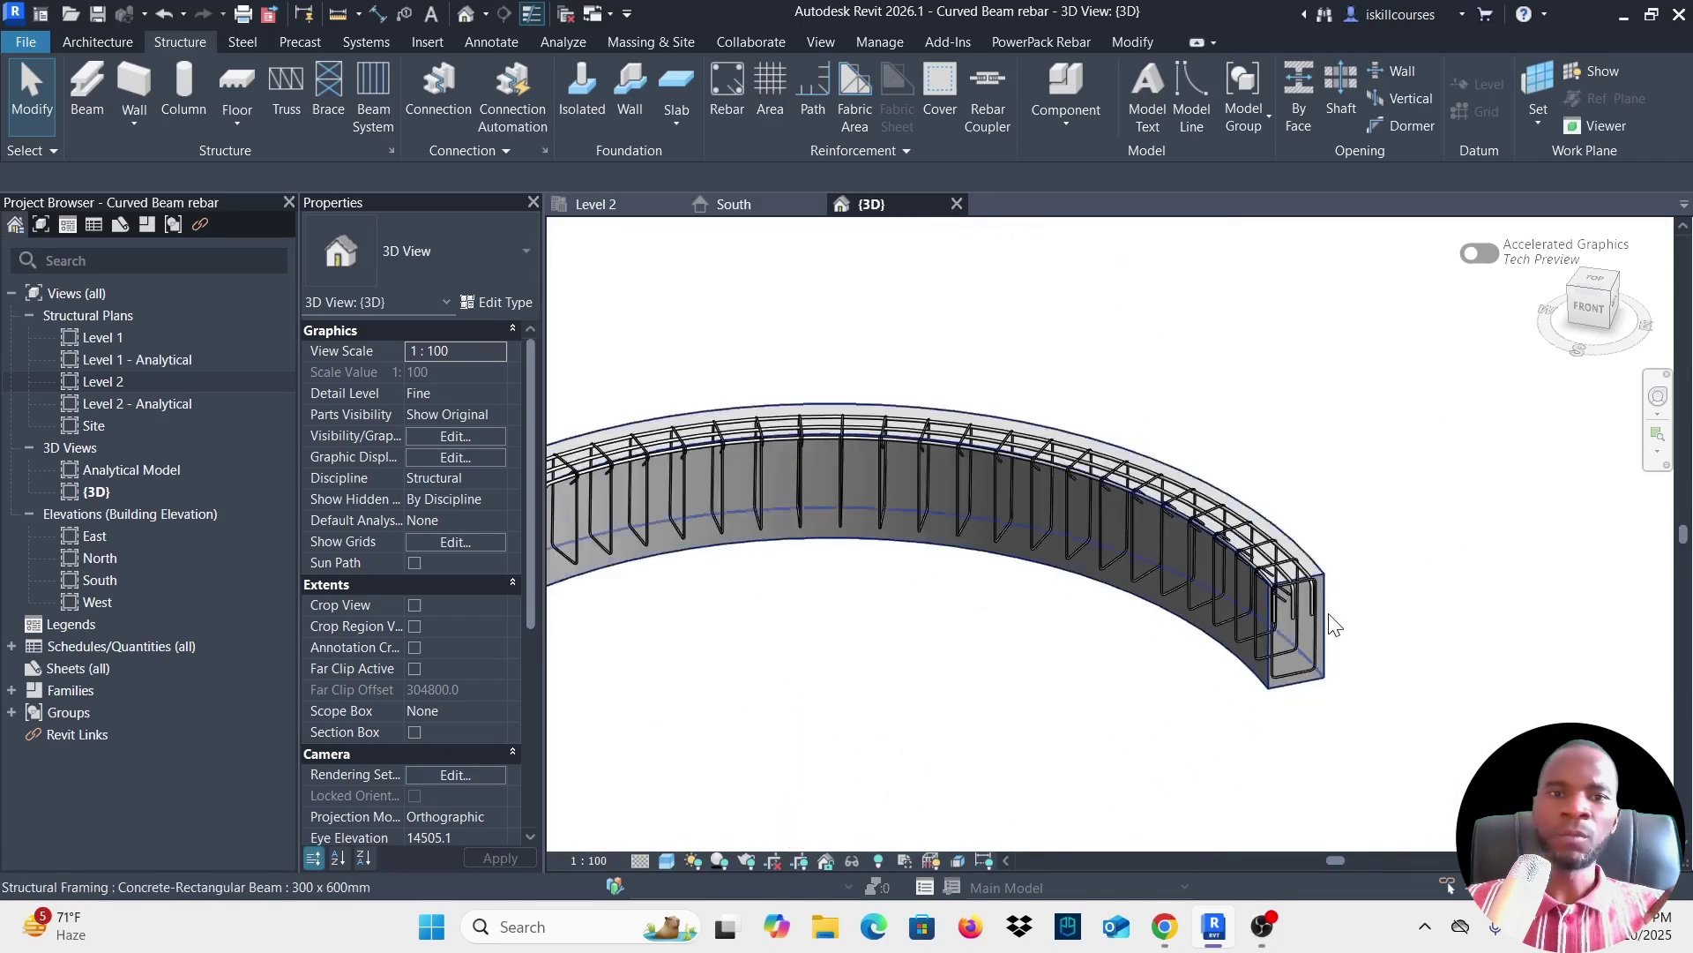
shift+middle_drag(1315, 596, 1458, 510)
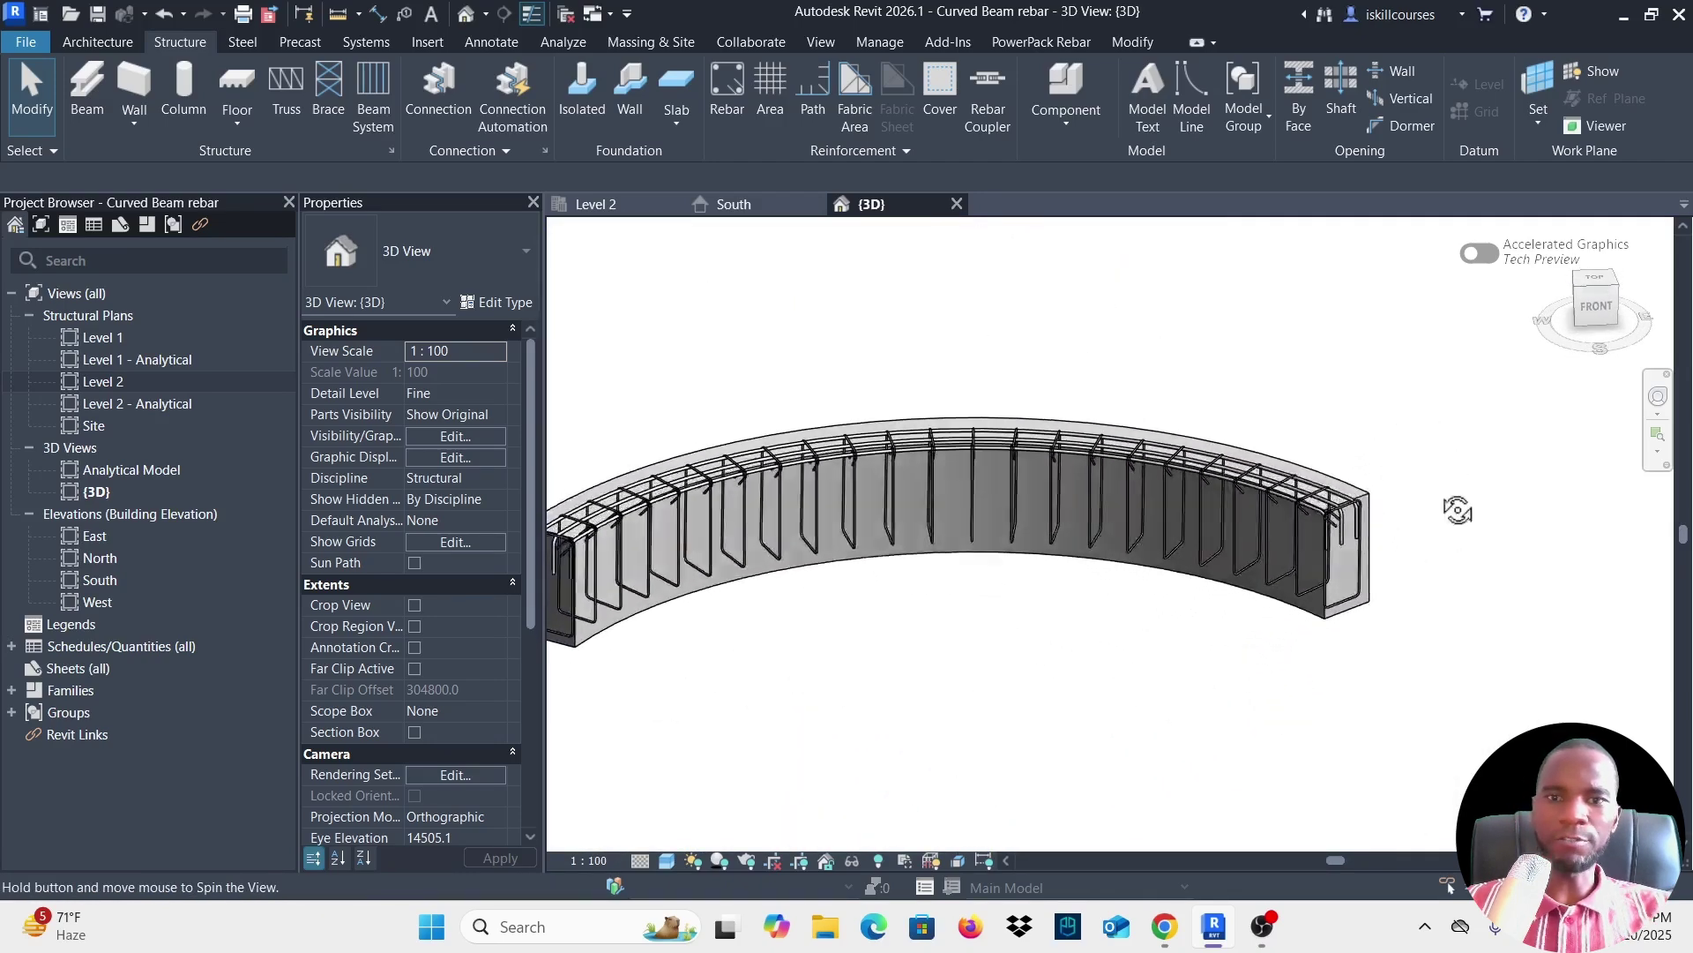
scroll(1003, 338, up, 8)
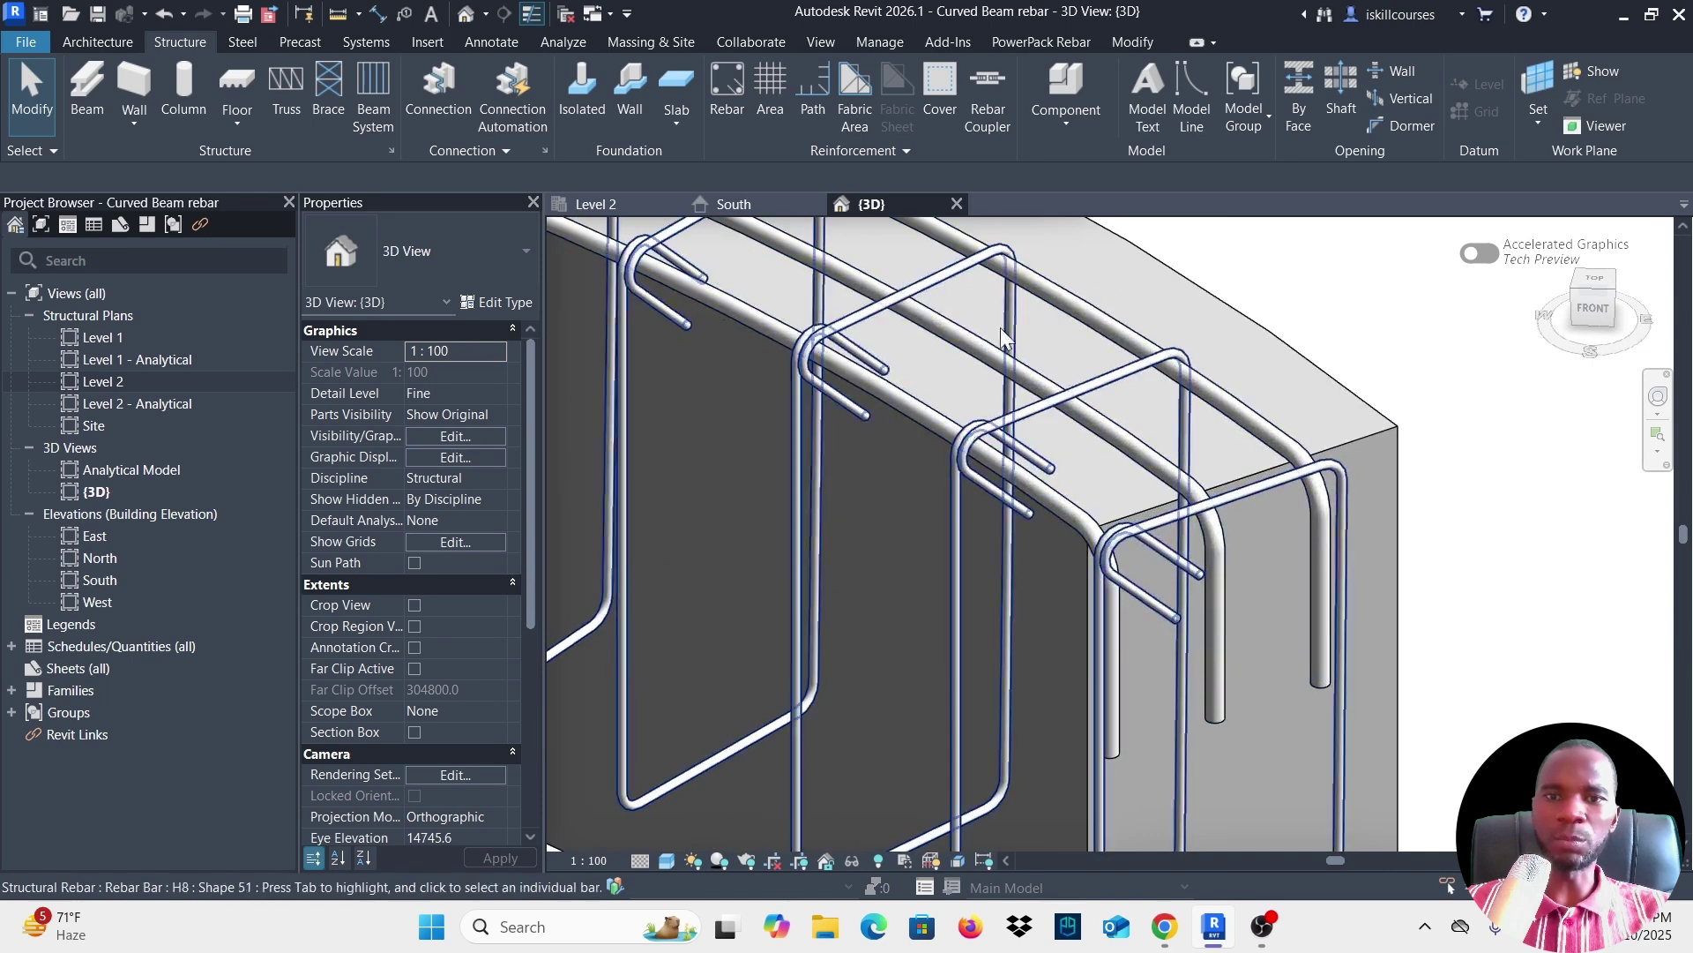
scroll(1003, 338, down, 5)
scroll(1000, 426, up, 5)
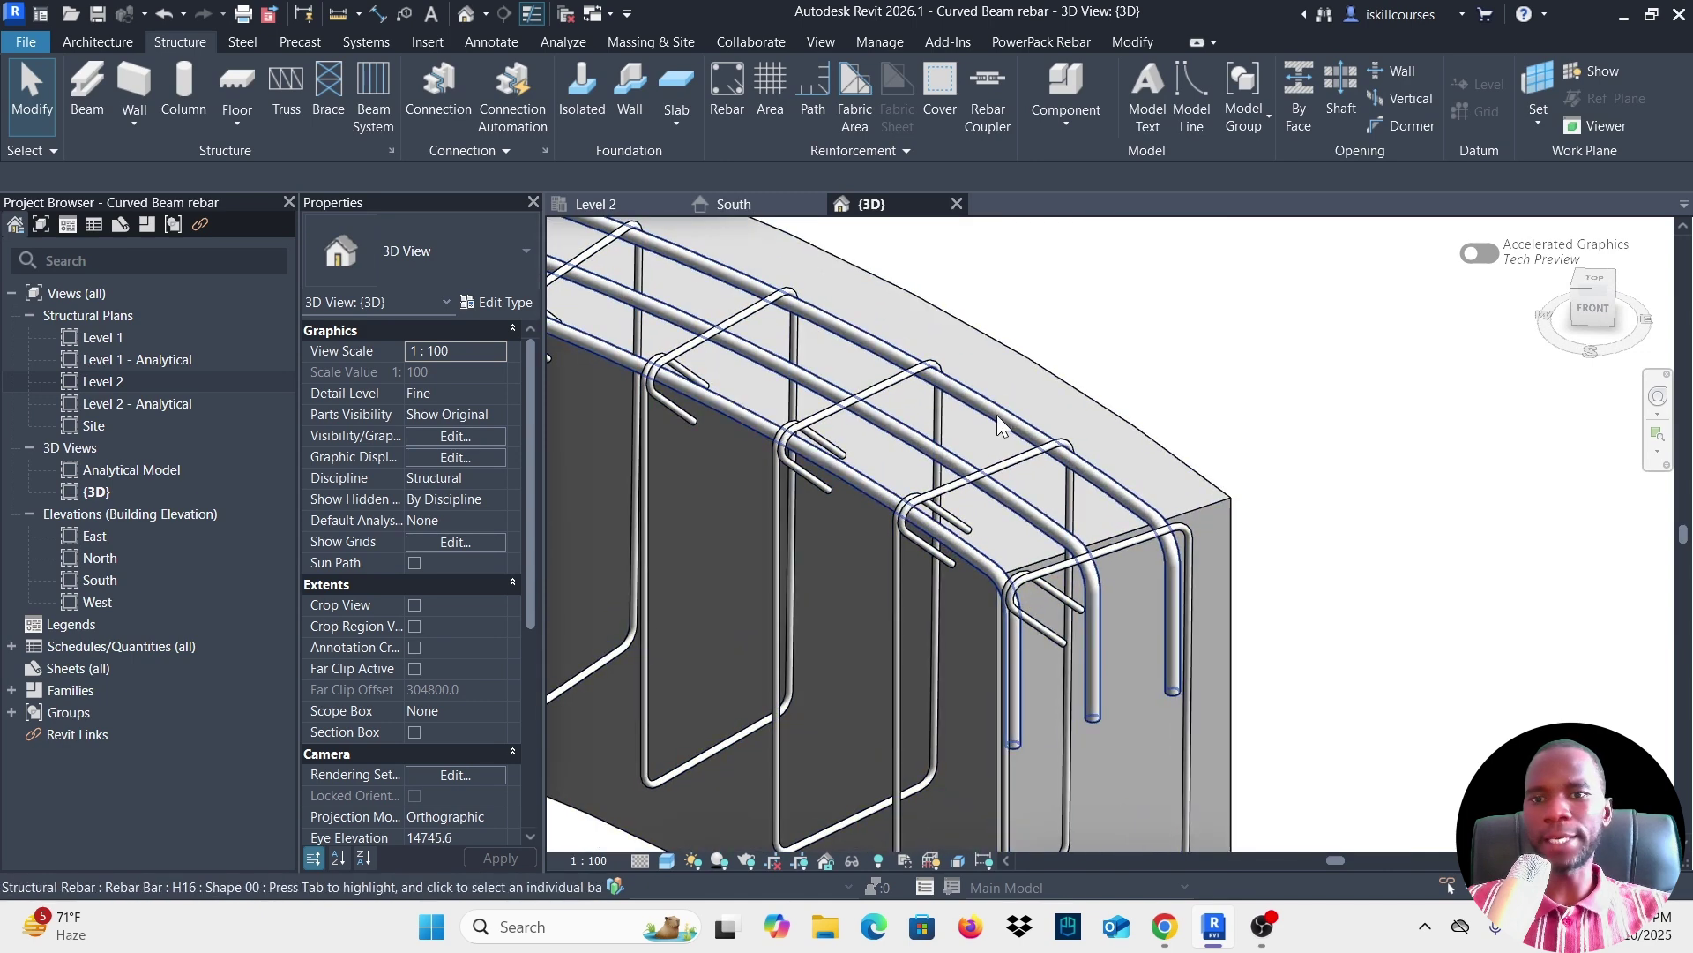
click(999, 426)
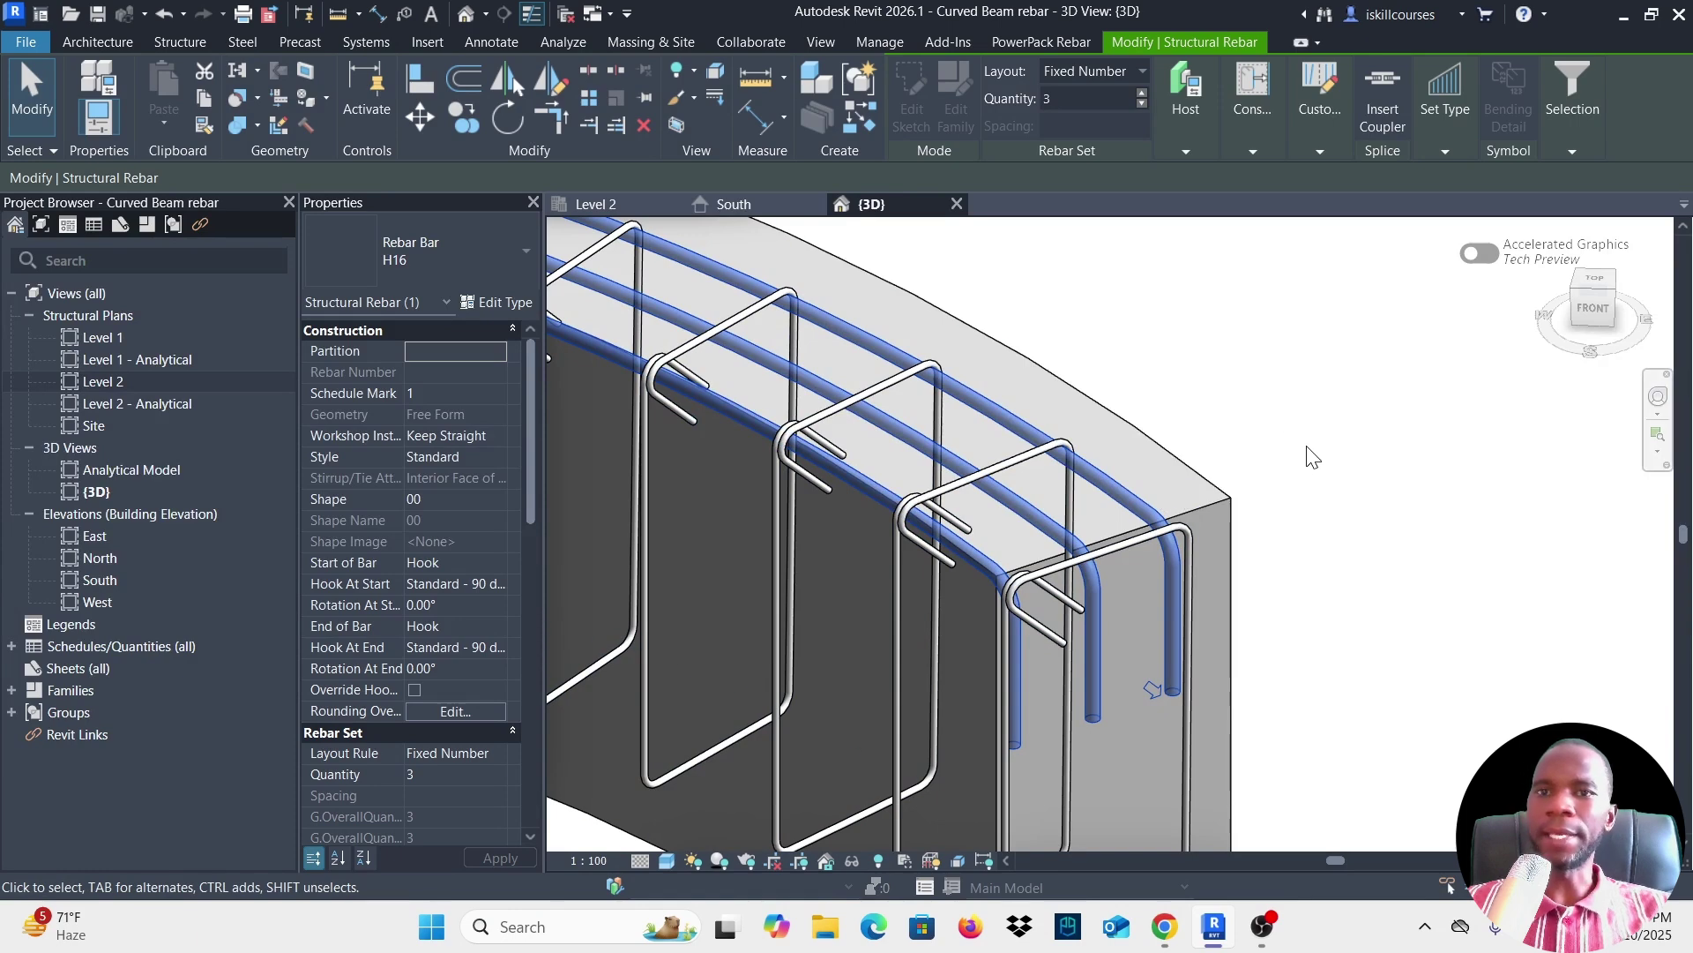
Propagate the three H16 top bars from the beam's top face onto its bottom face.
click(1184, 151)
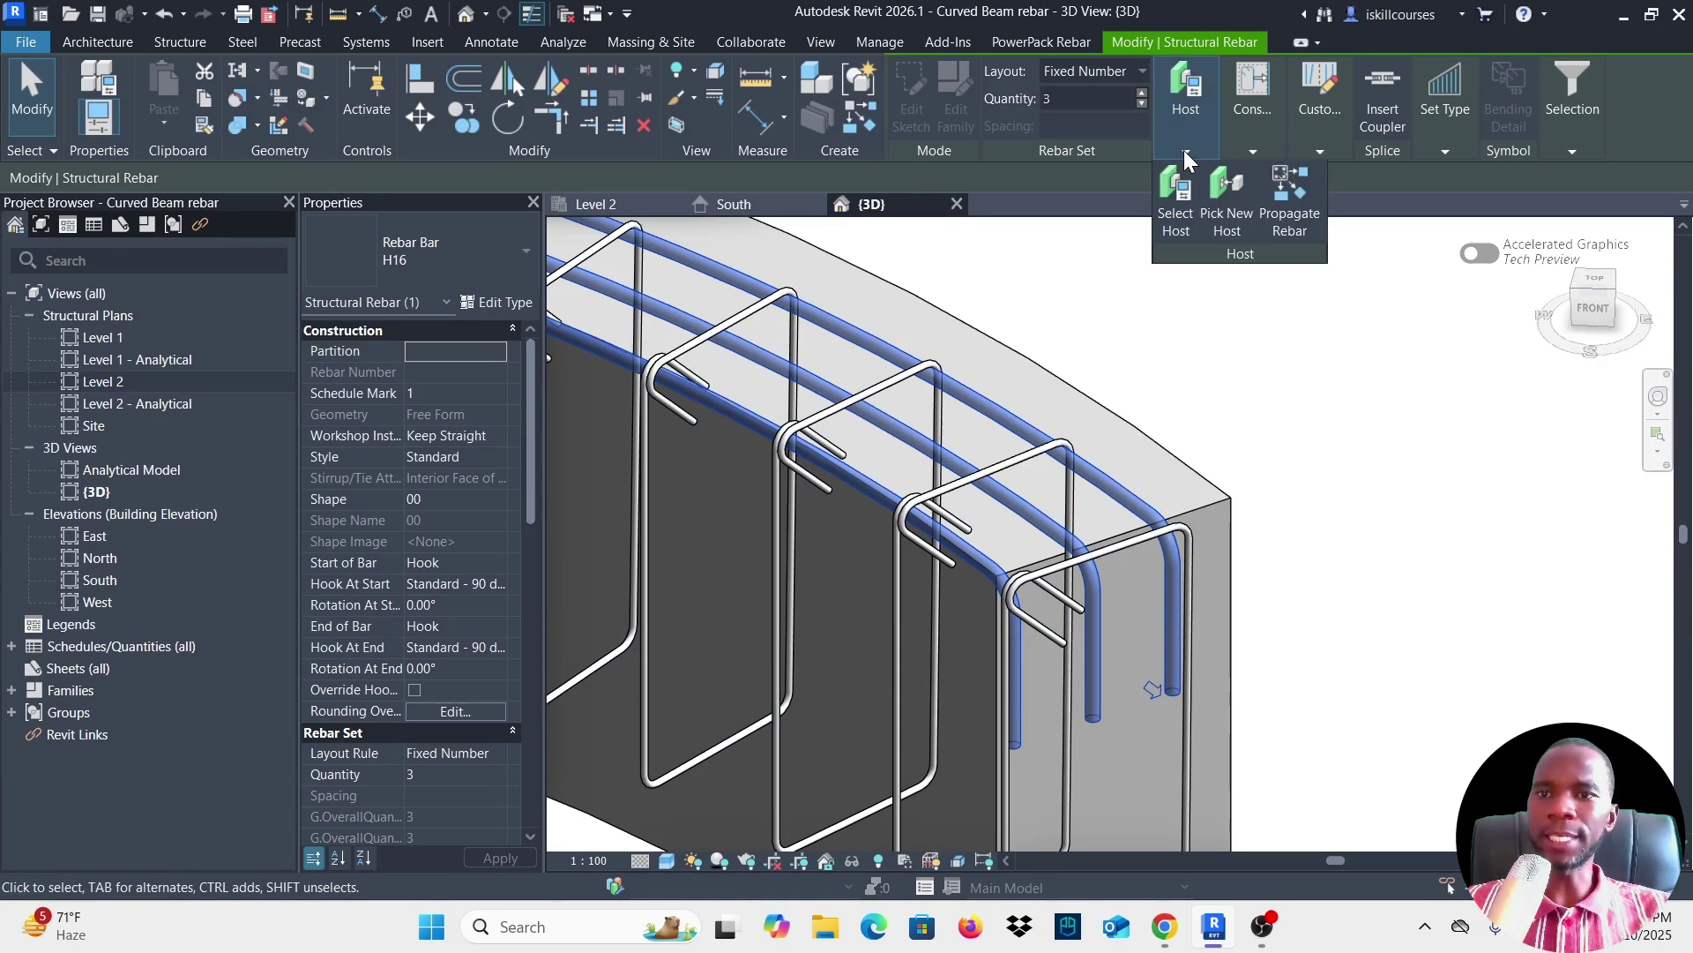
click(1286, 204)
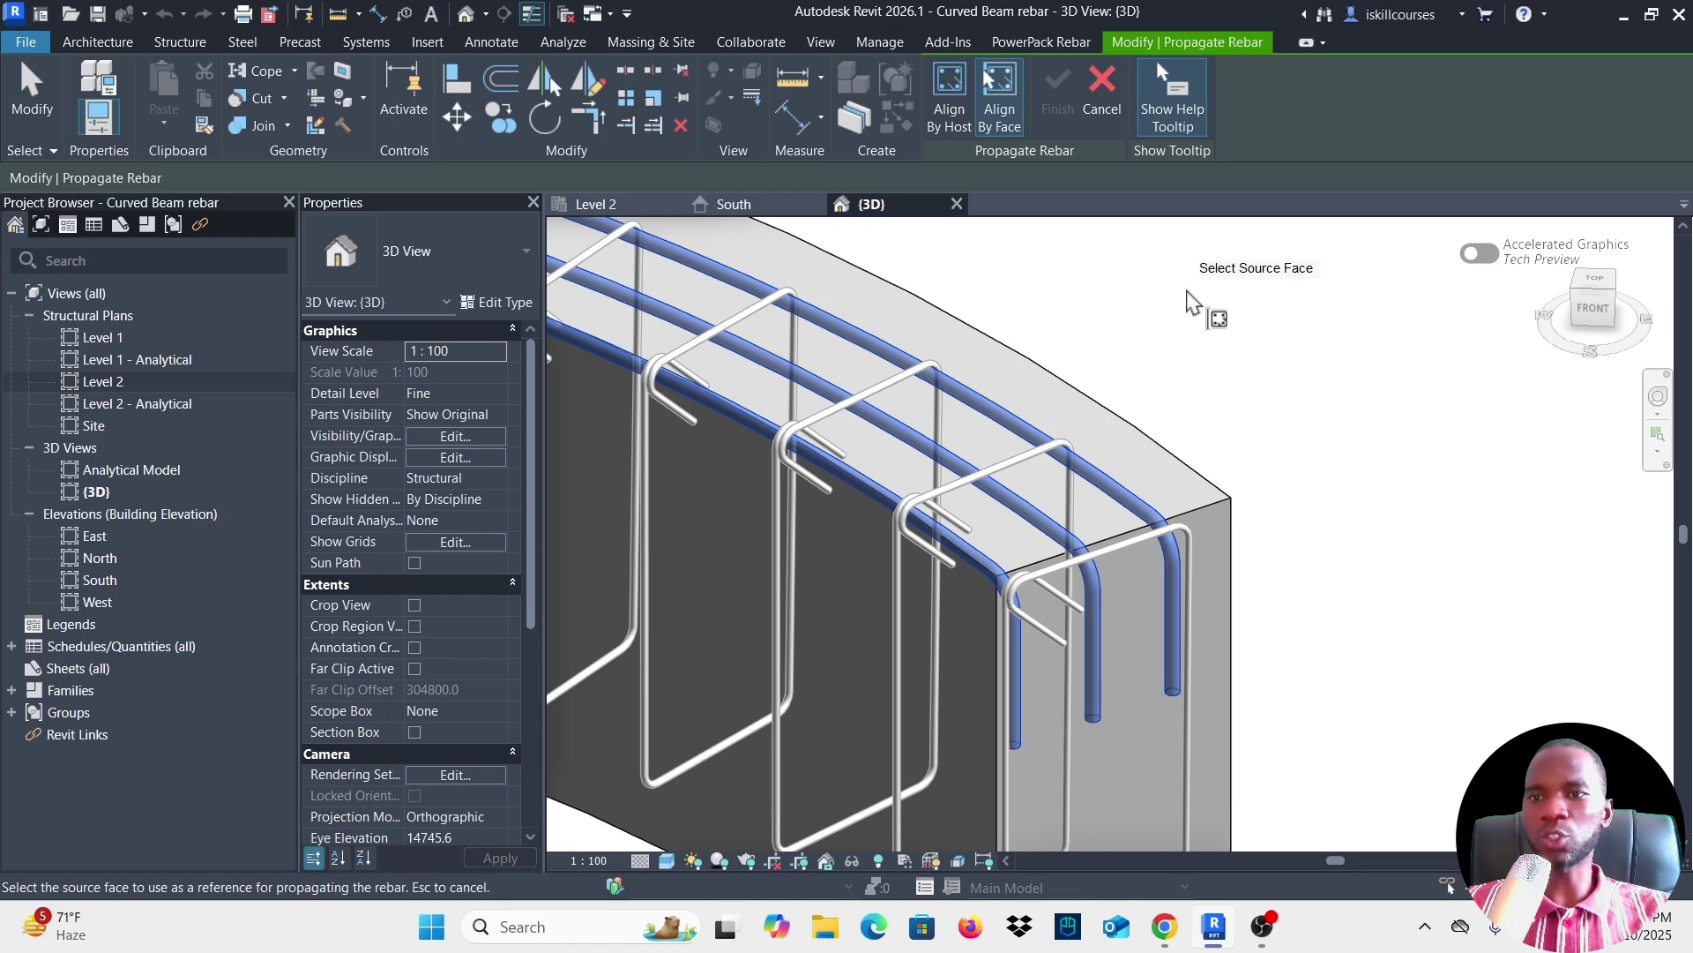
click(1033, 372)
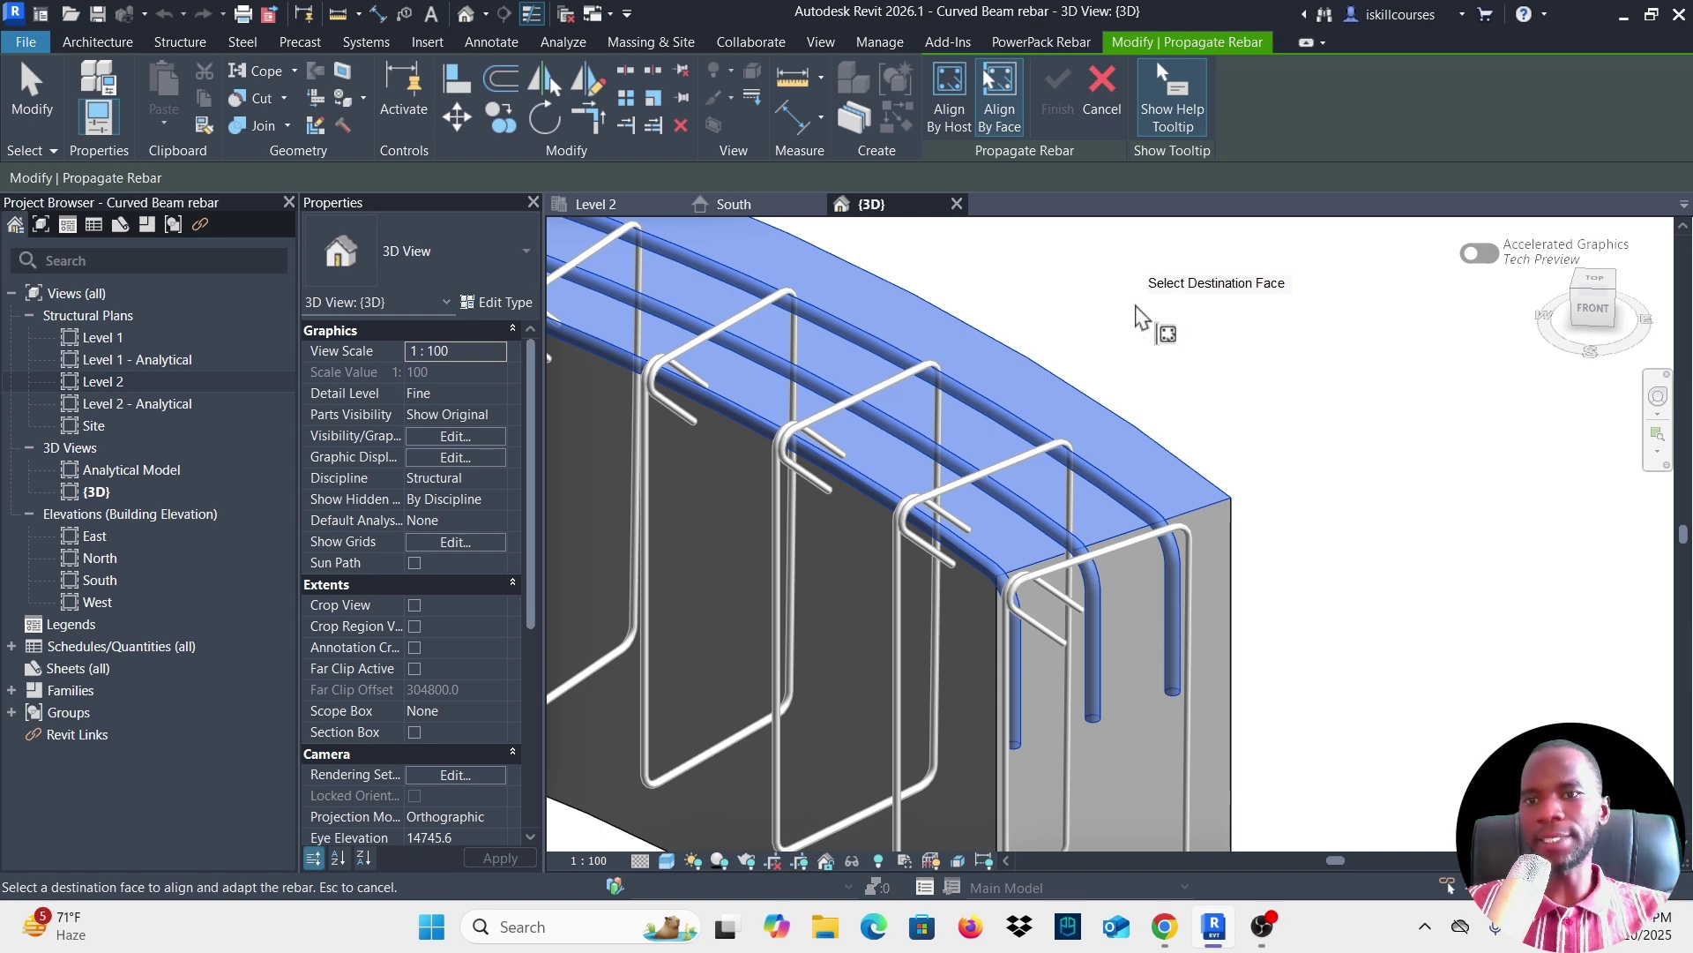
scroll(1138, 331, down, 5)
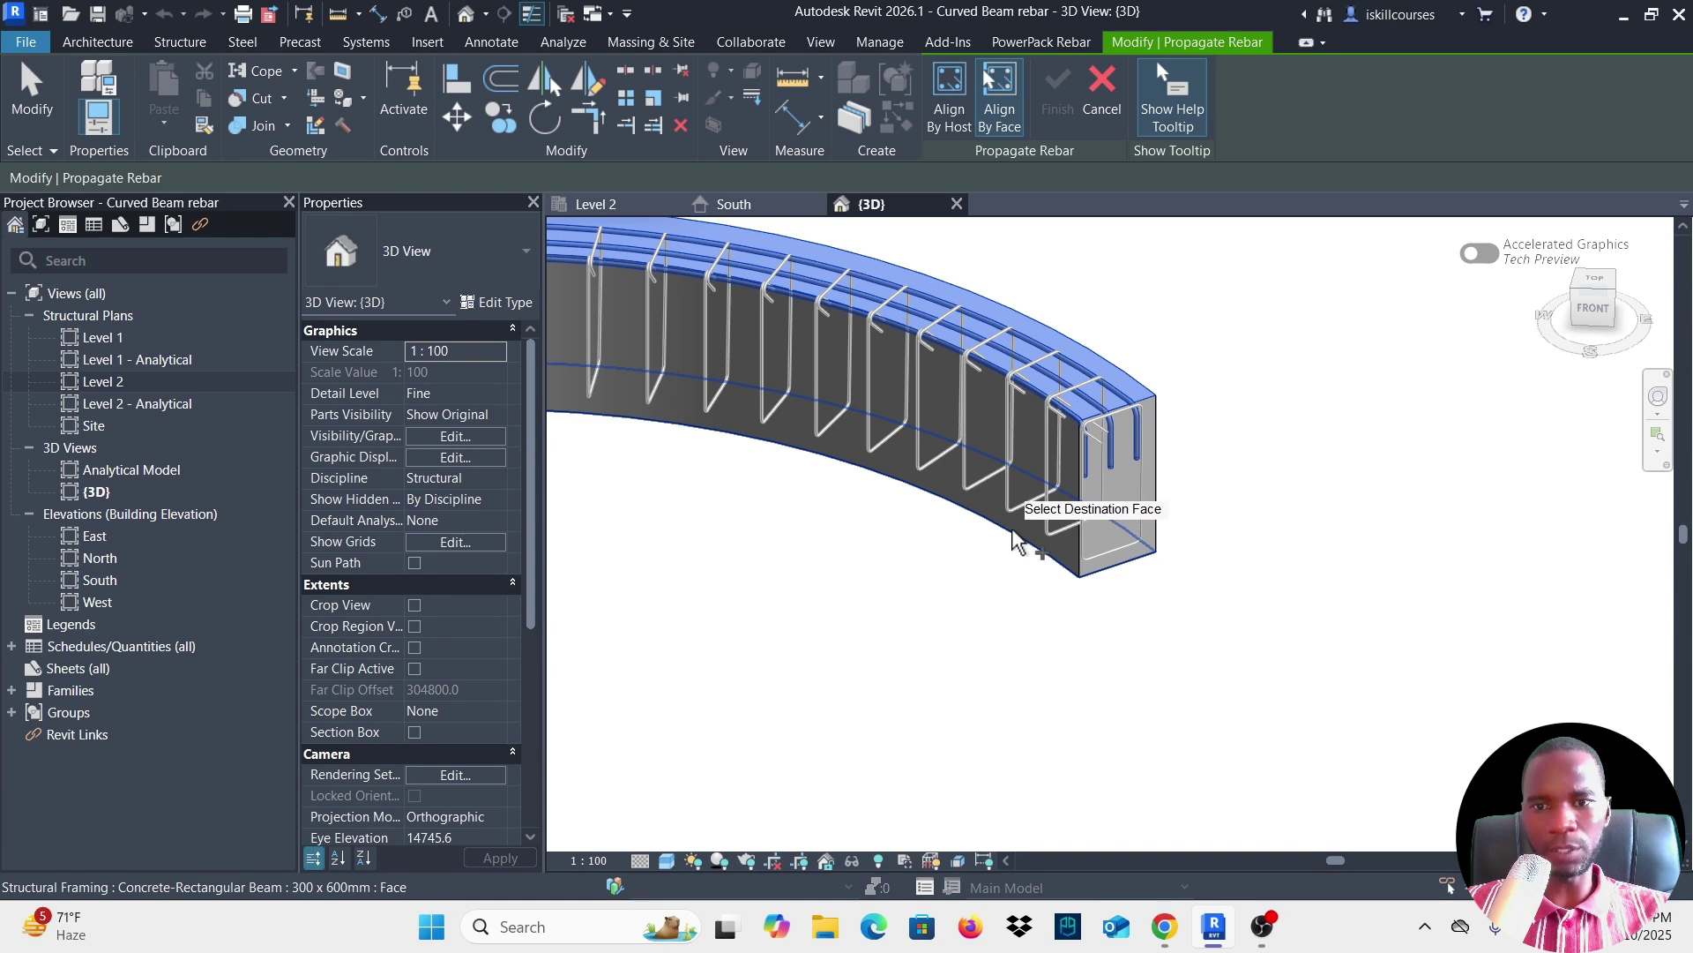
click(1013, 549)
scroll(1127, 554, up, 3)
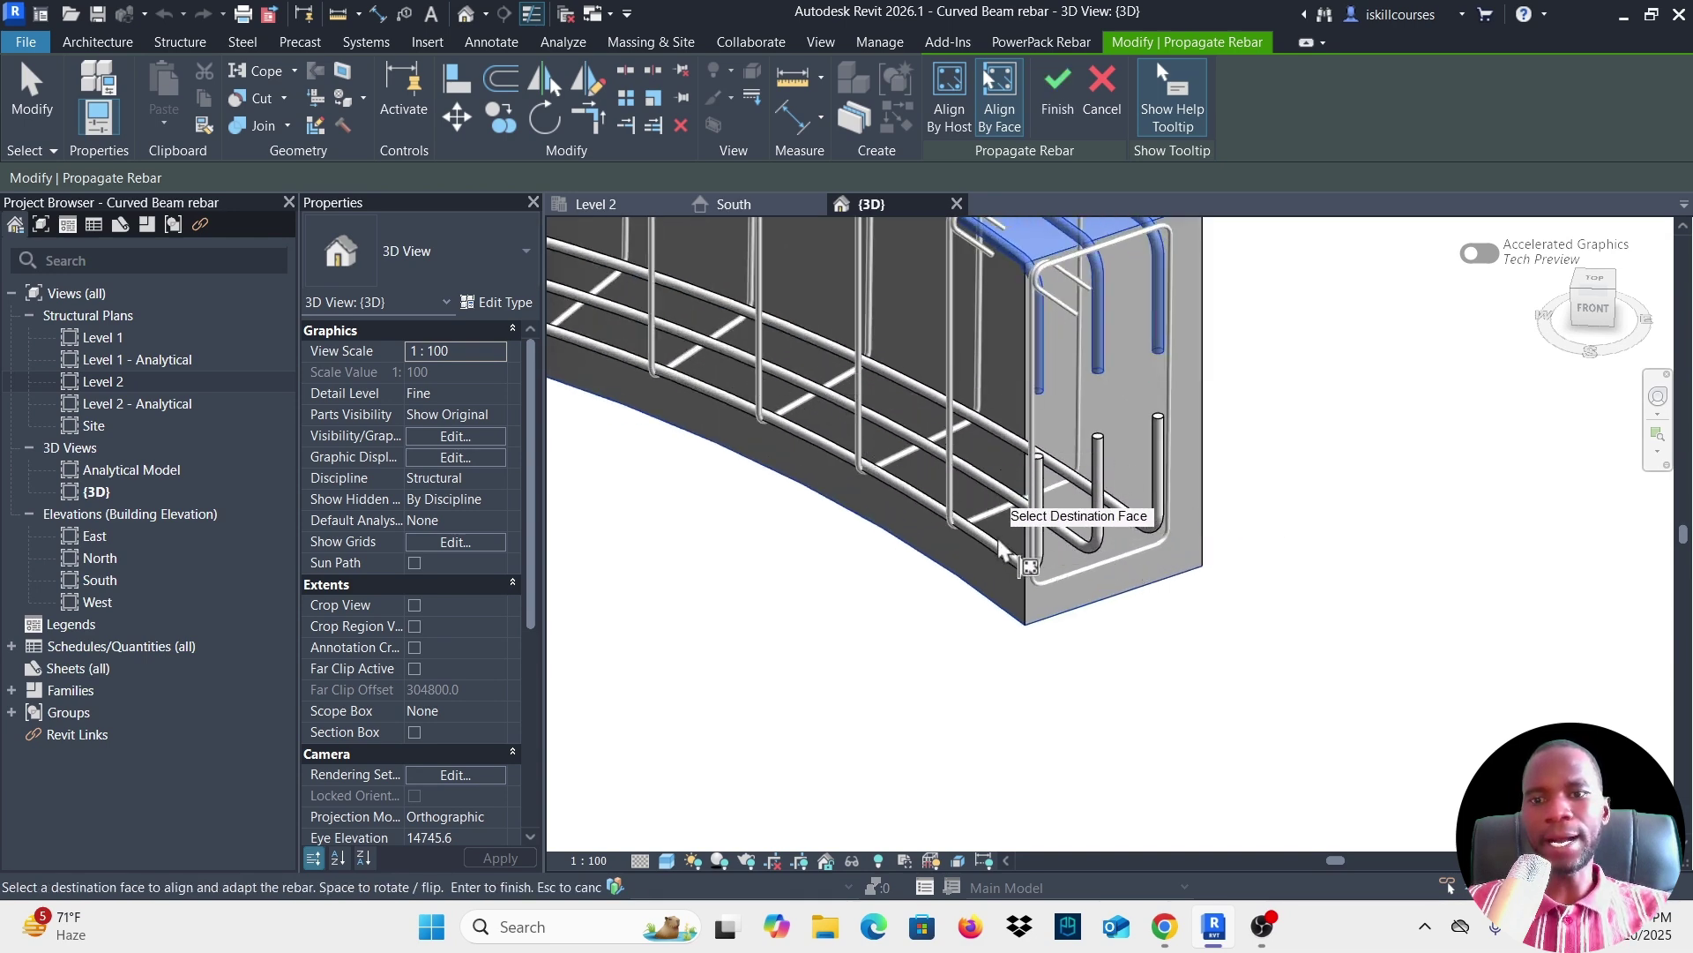
scroll(961, 608, up, 1)
scroll(979, 657, down, 2)
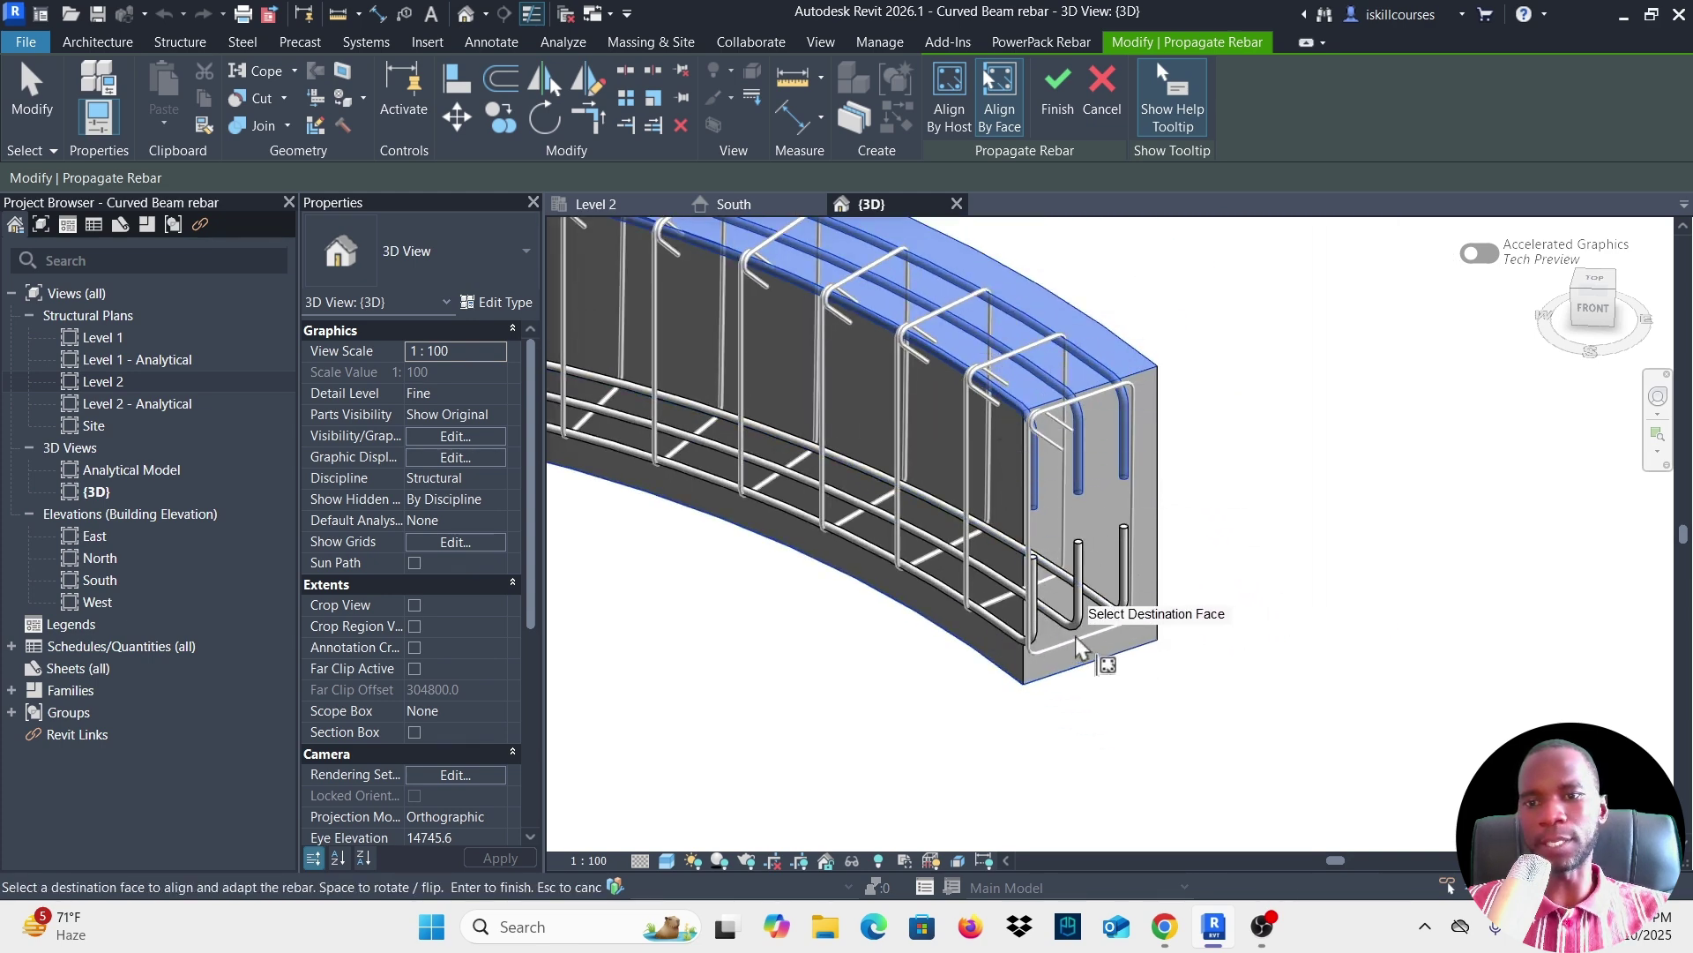
click(1058, 92)
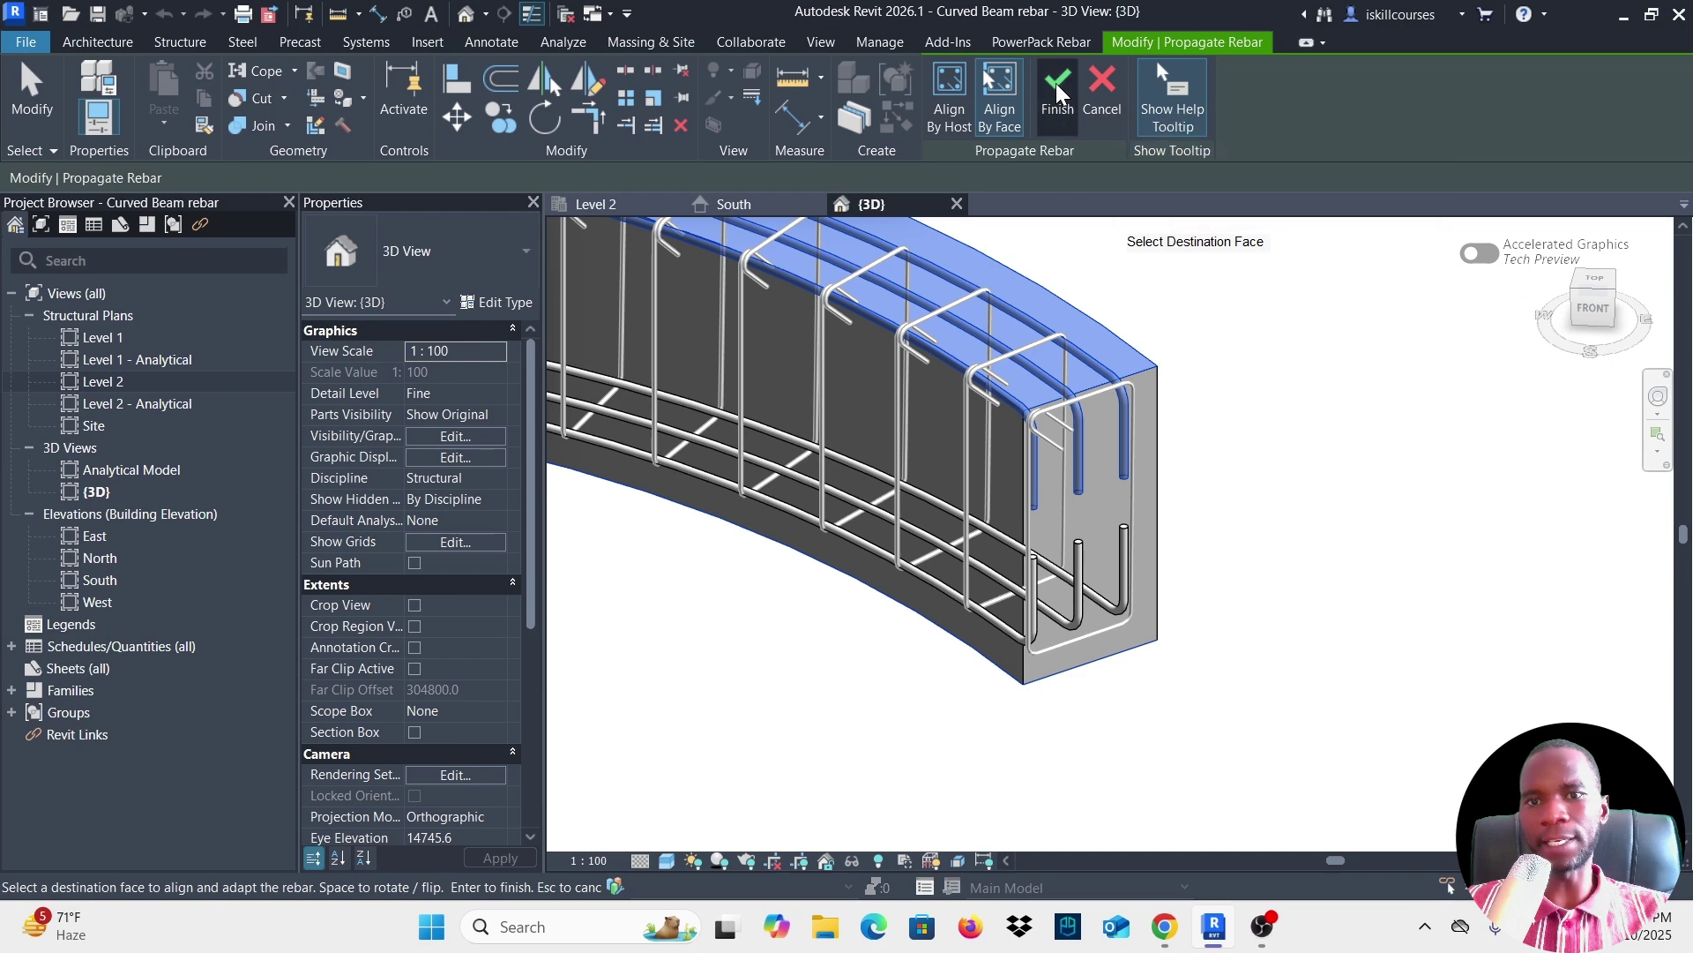
scroll(1293, 522, down, 5)
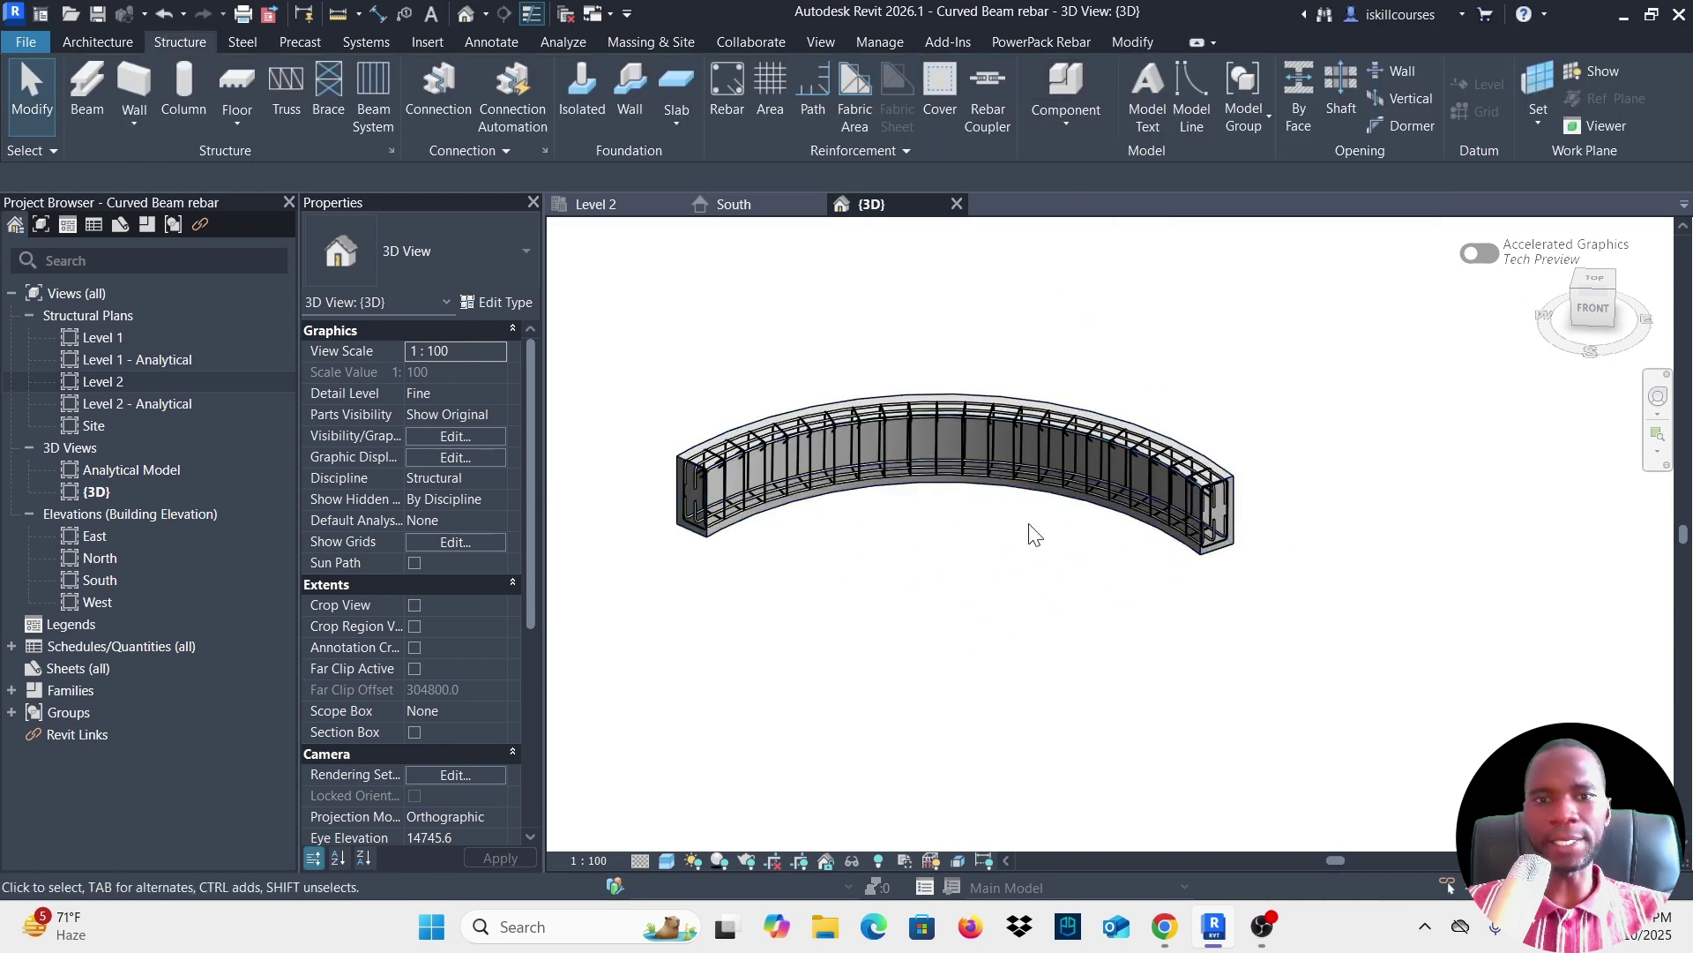
Orbit and zoom around the curved beam to inspect the top and bottom H16 bars.
scroll(753, 471, up, 6)
scroll(799, 373, up, 3)
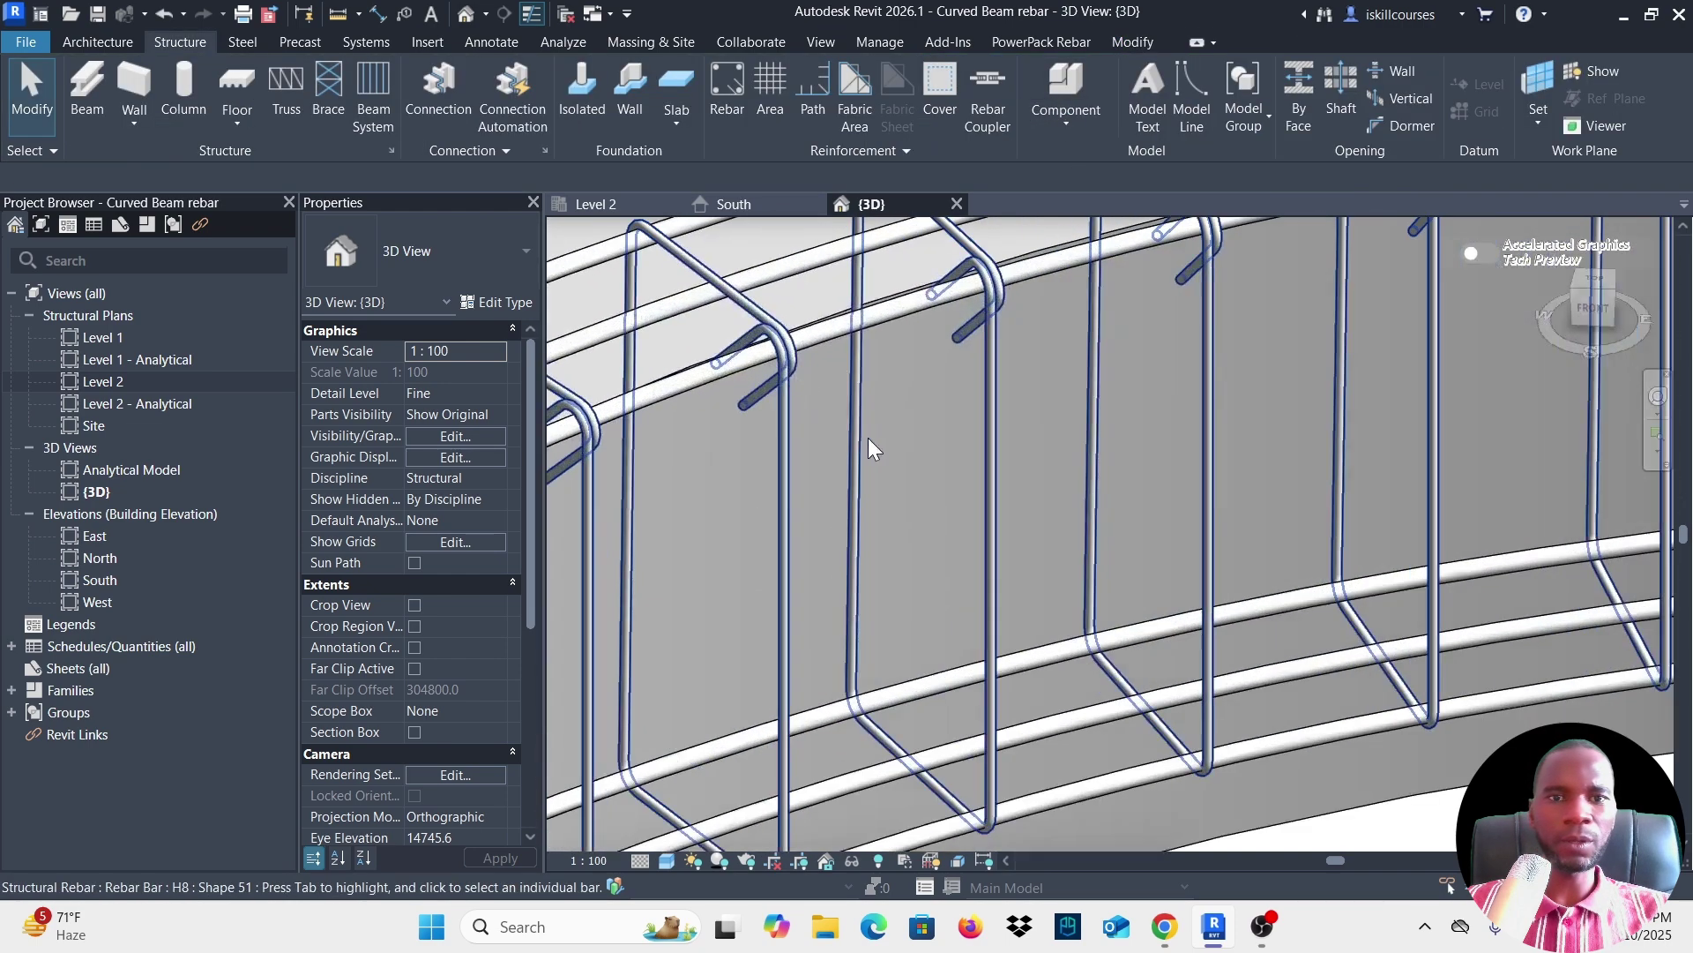
scroll(797, 424, down, 6)
shift+middle_drag(797, 425, 1349, 431)
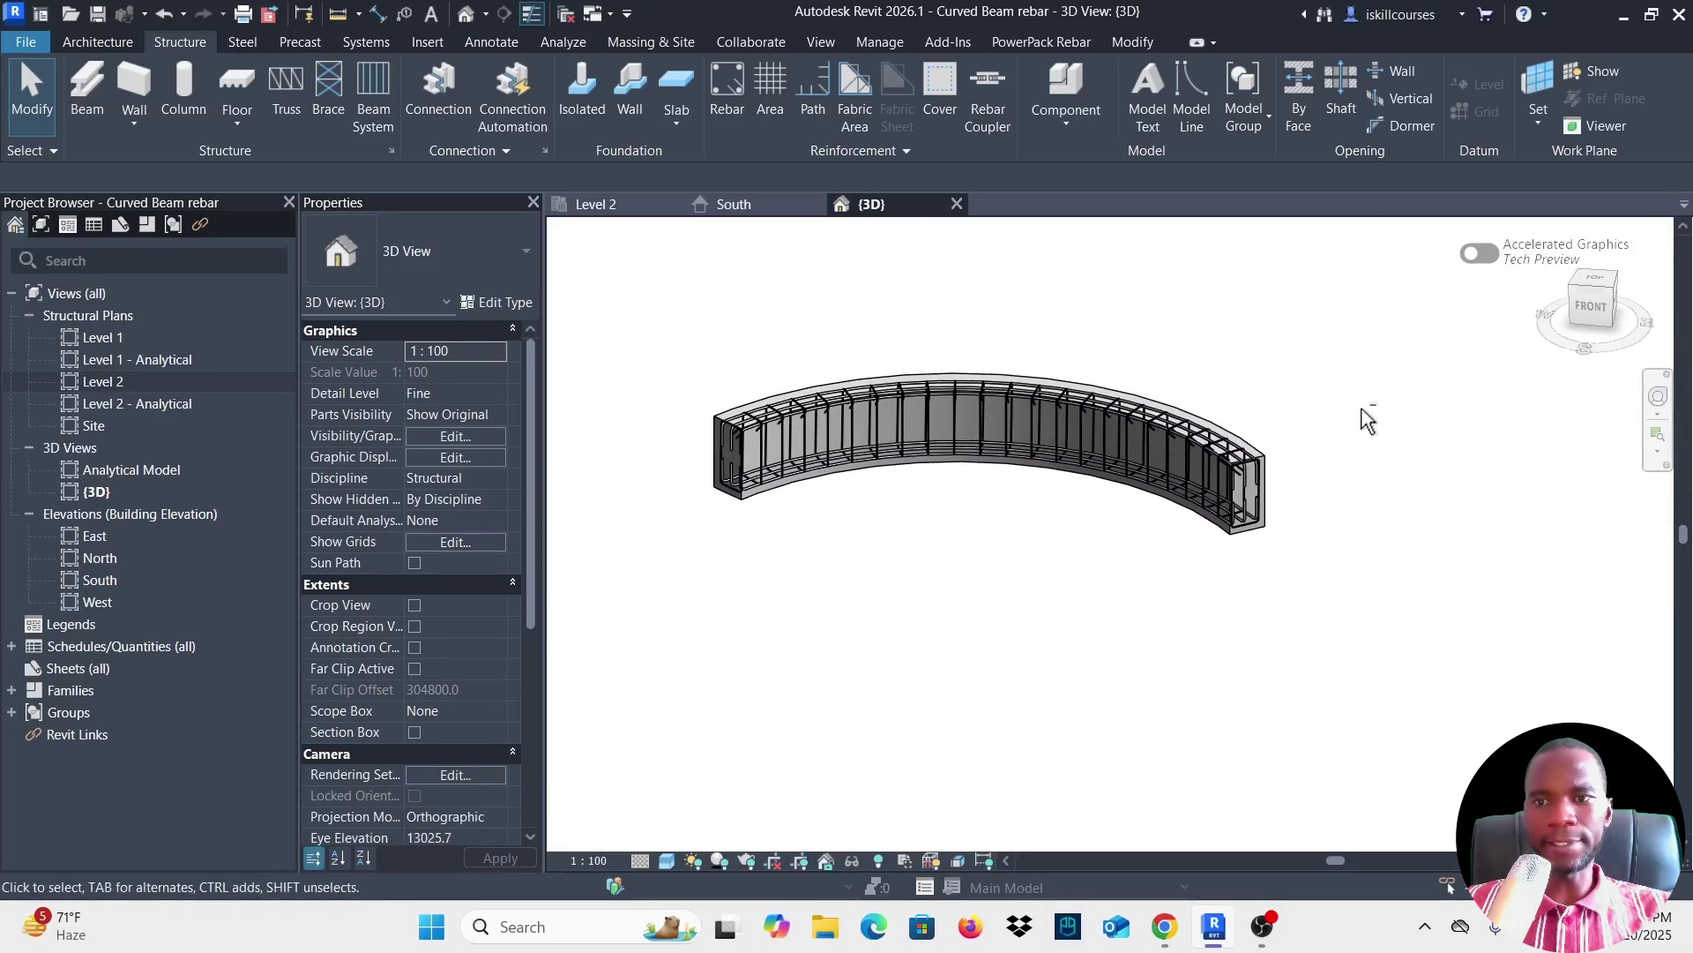
scroll(1231, 477, up, 5)
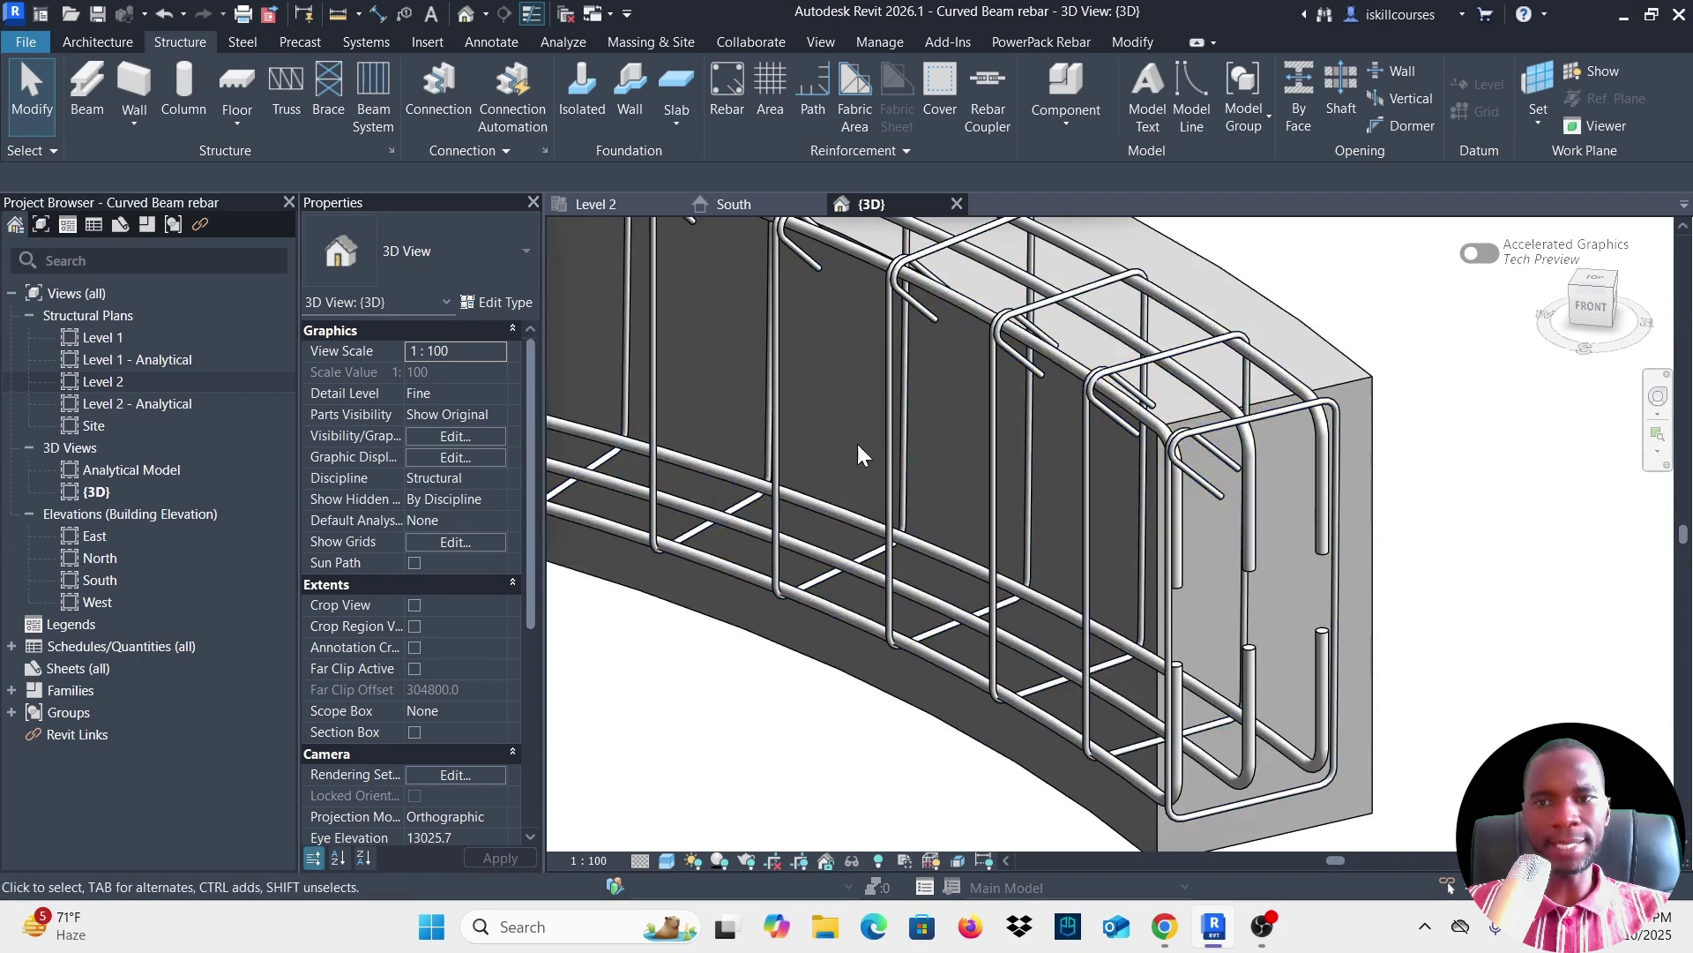
shift+middle_drag(862, 454, 1336, 326)
scroll(1191, 317, up, 4)
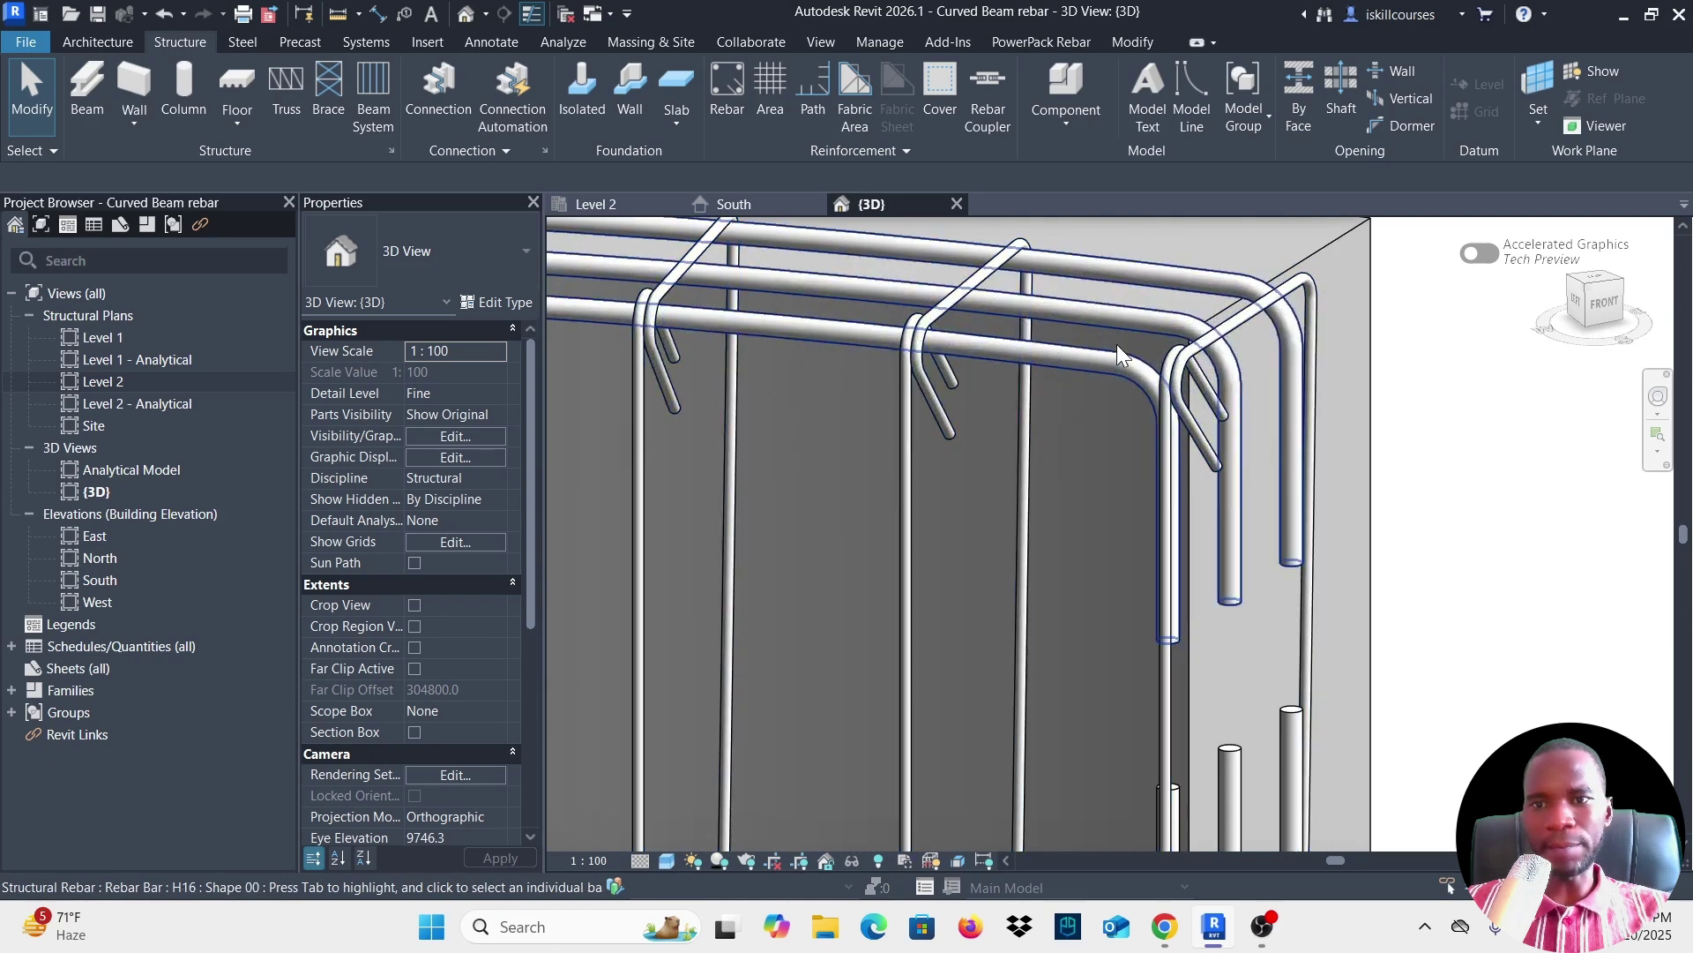
scroll(1292, 379, up, 2)
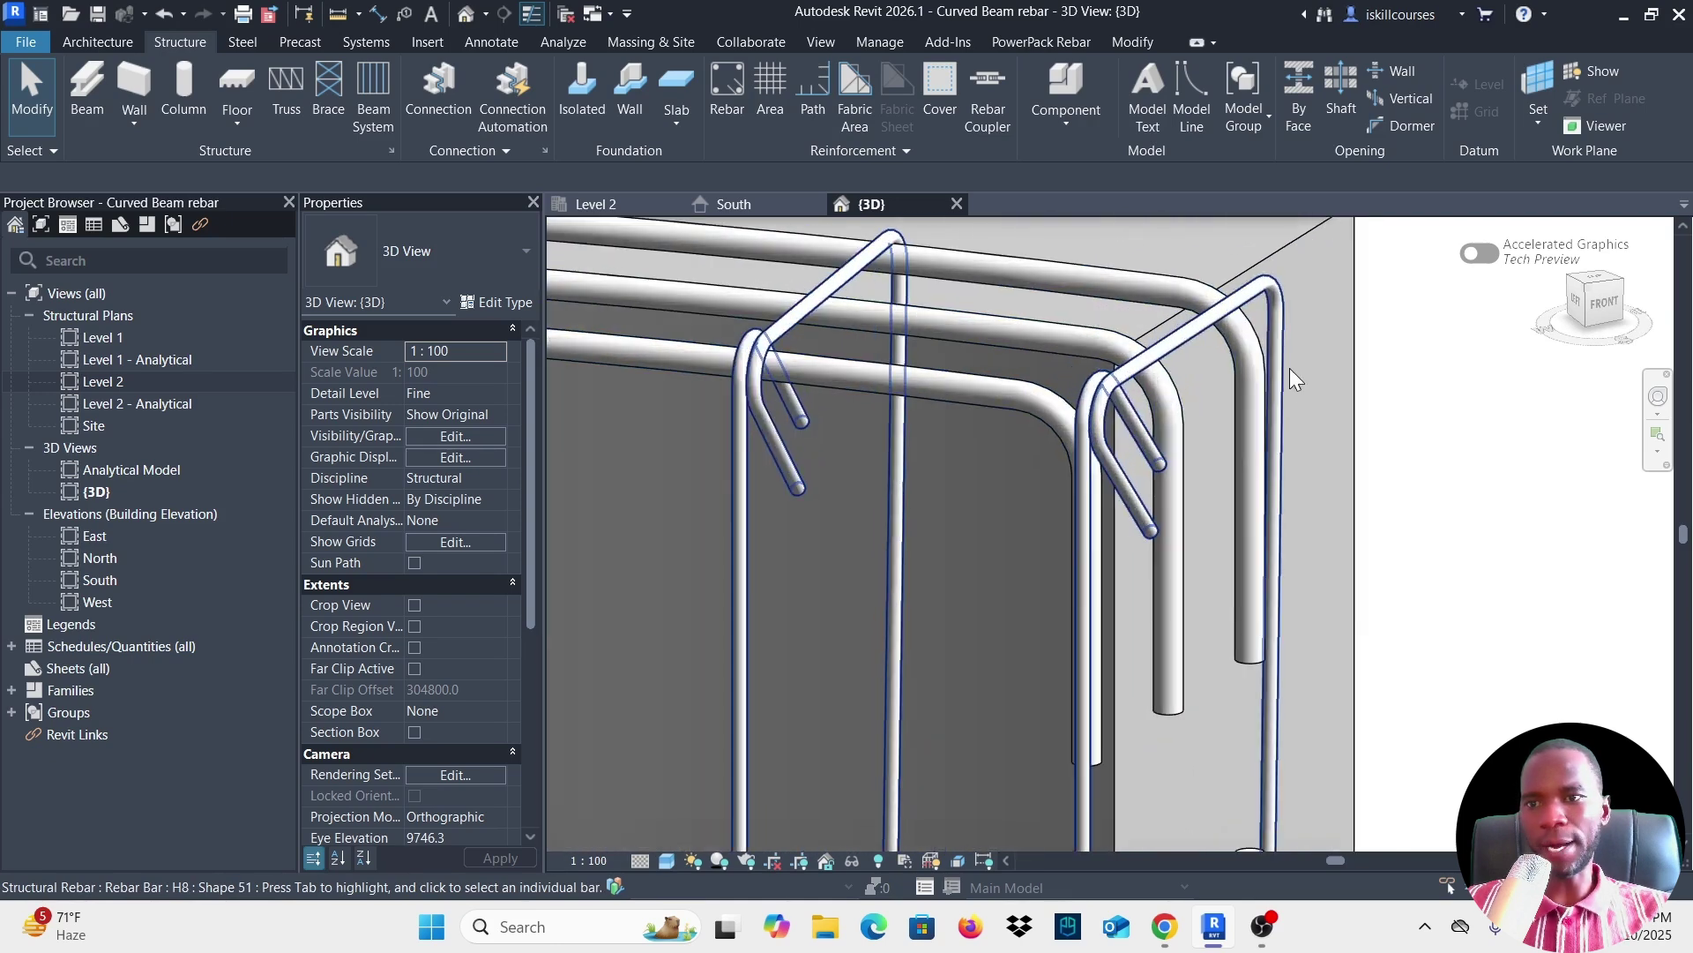
scroll(1129, 379, down, 3)
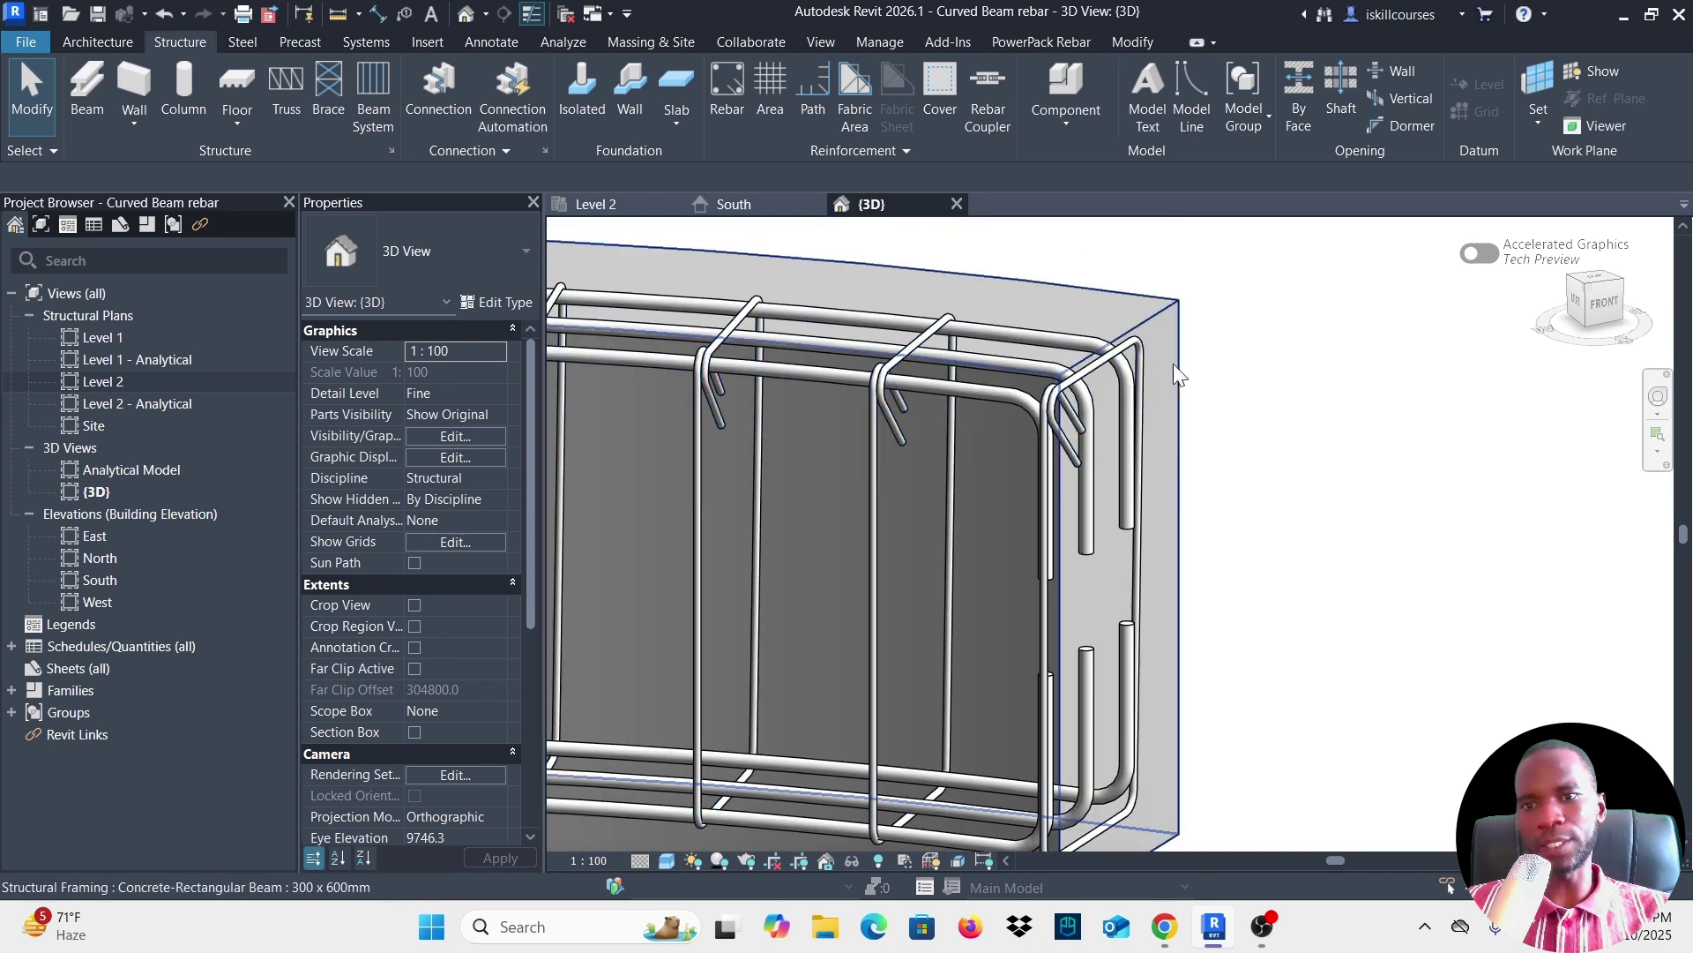
Check bars near the beam end and select the H8 stirrup set.
click(1149, 360)
click(1399, 389)
scroll(1146, 353, up, 2)
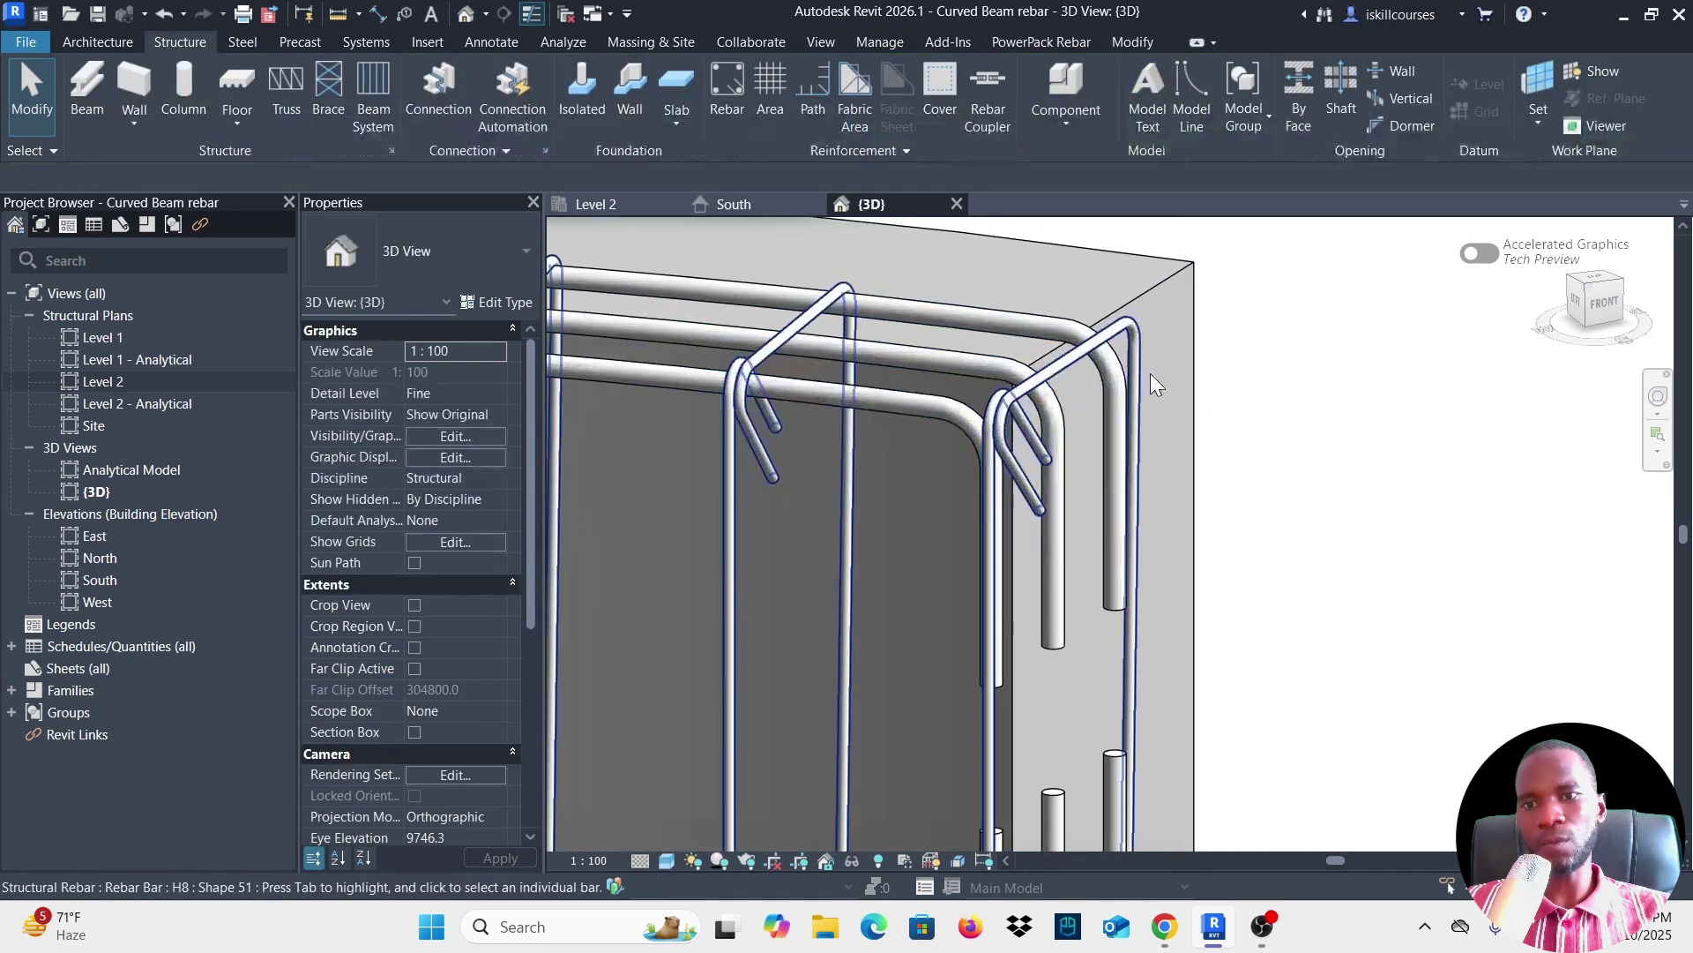
click(1137, 331)
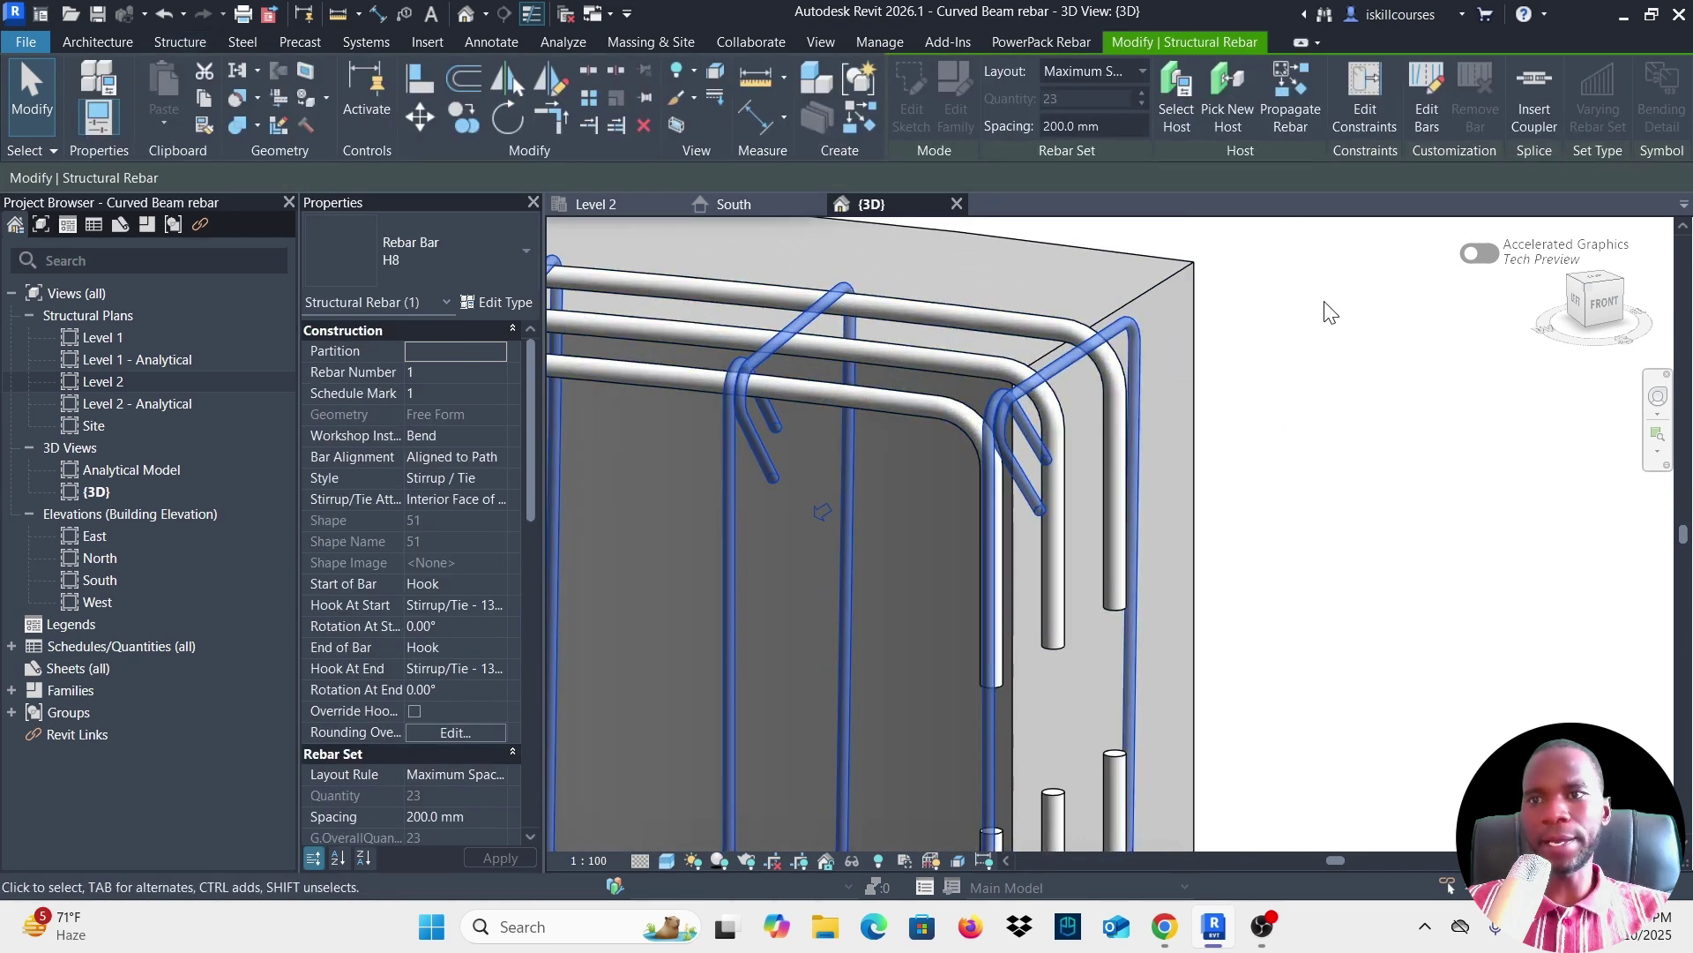
Open Edit Constraints for the H8 stirrup set and pick a stirrup handle.
click(1365, 95)
scroll(1024, 390, down, 3)
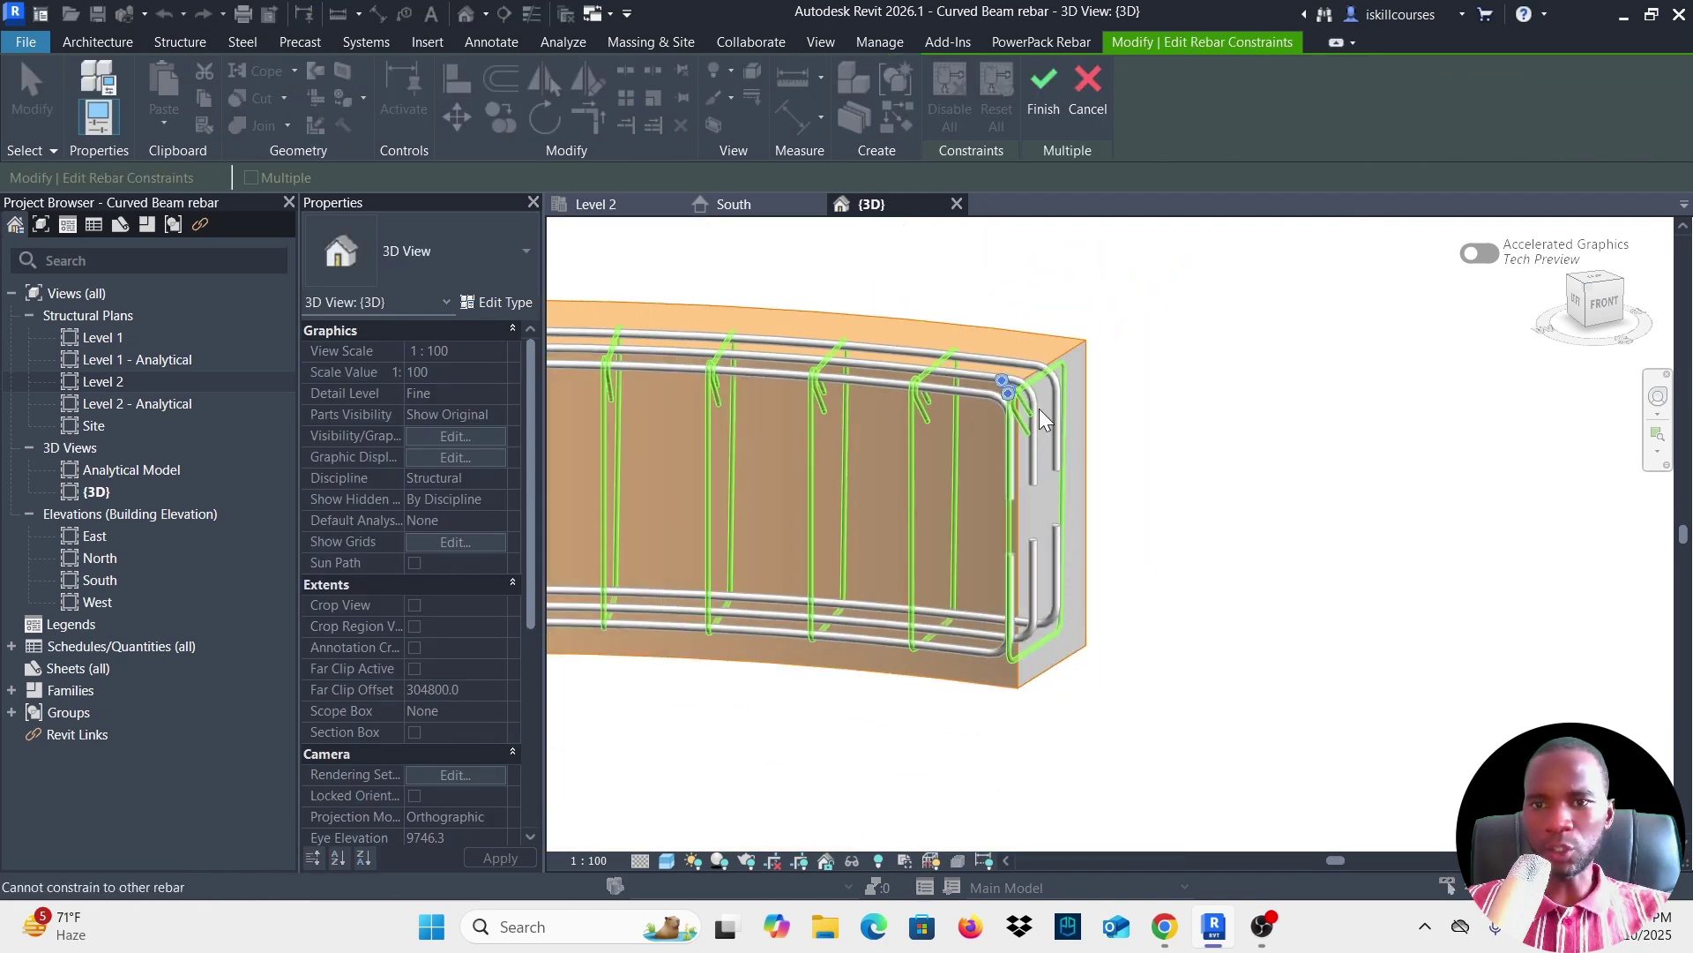
scroll(1040, 414, up, 2)
click(1041, 422)
scroll(1163, 474, down, 5)
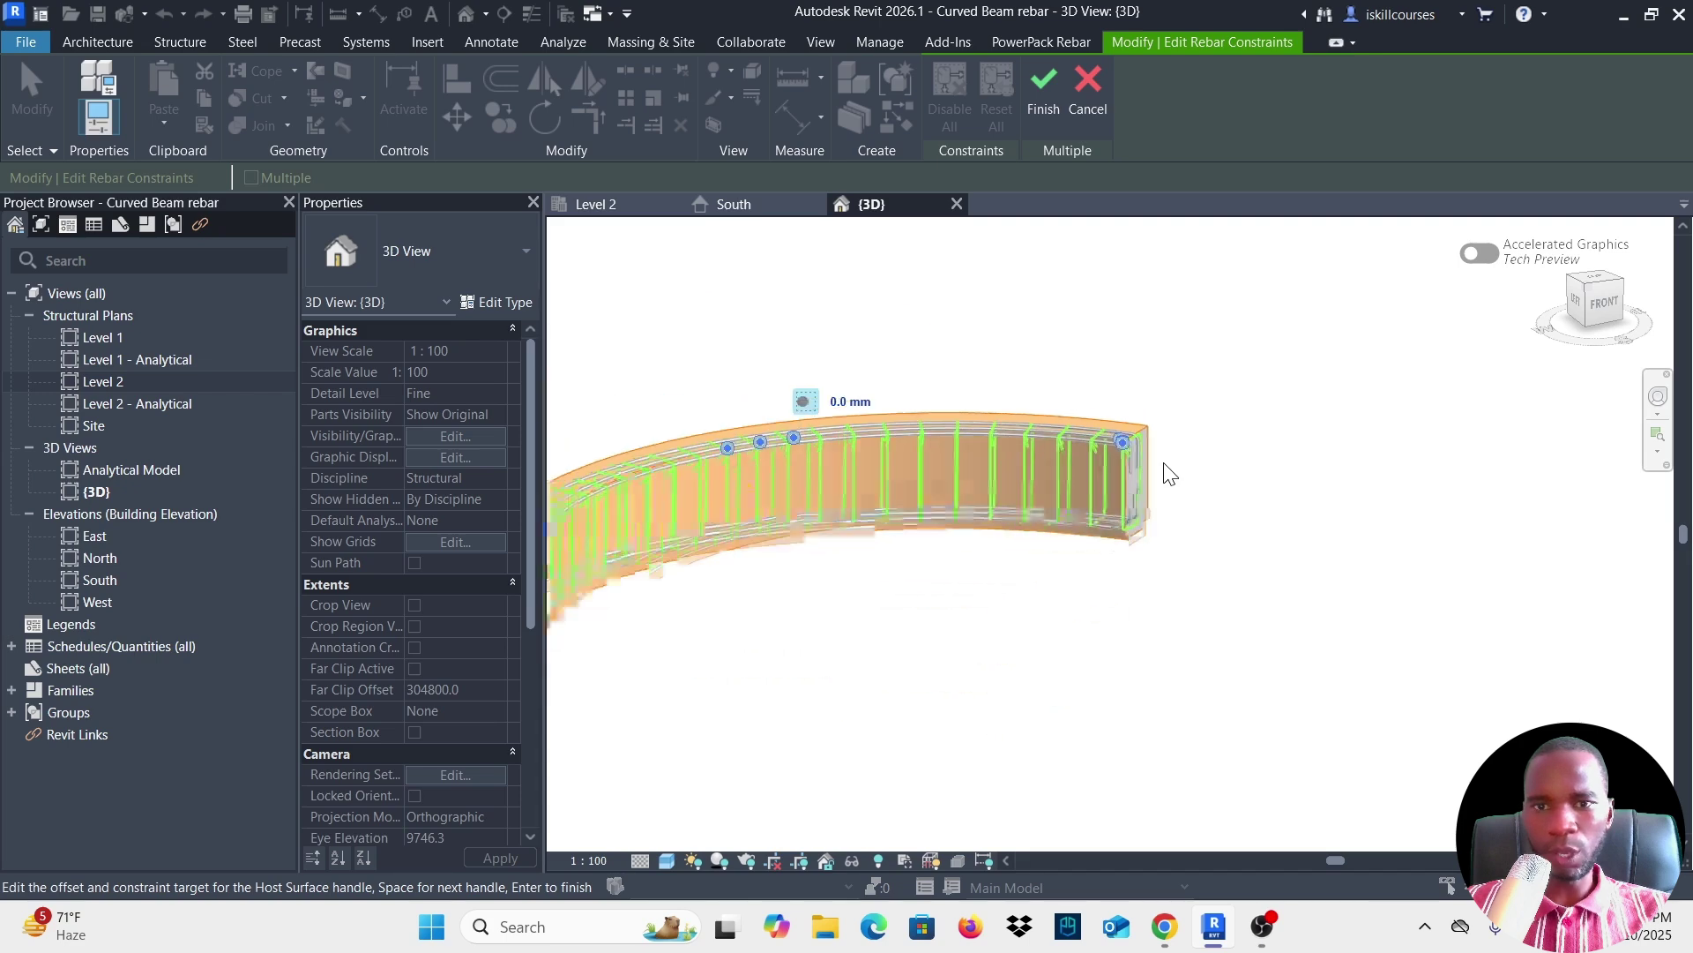
scroll(1194, 488, up, 6)
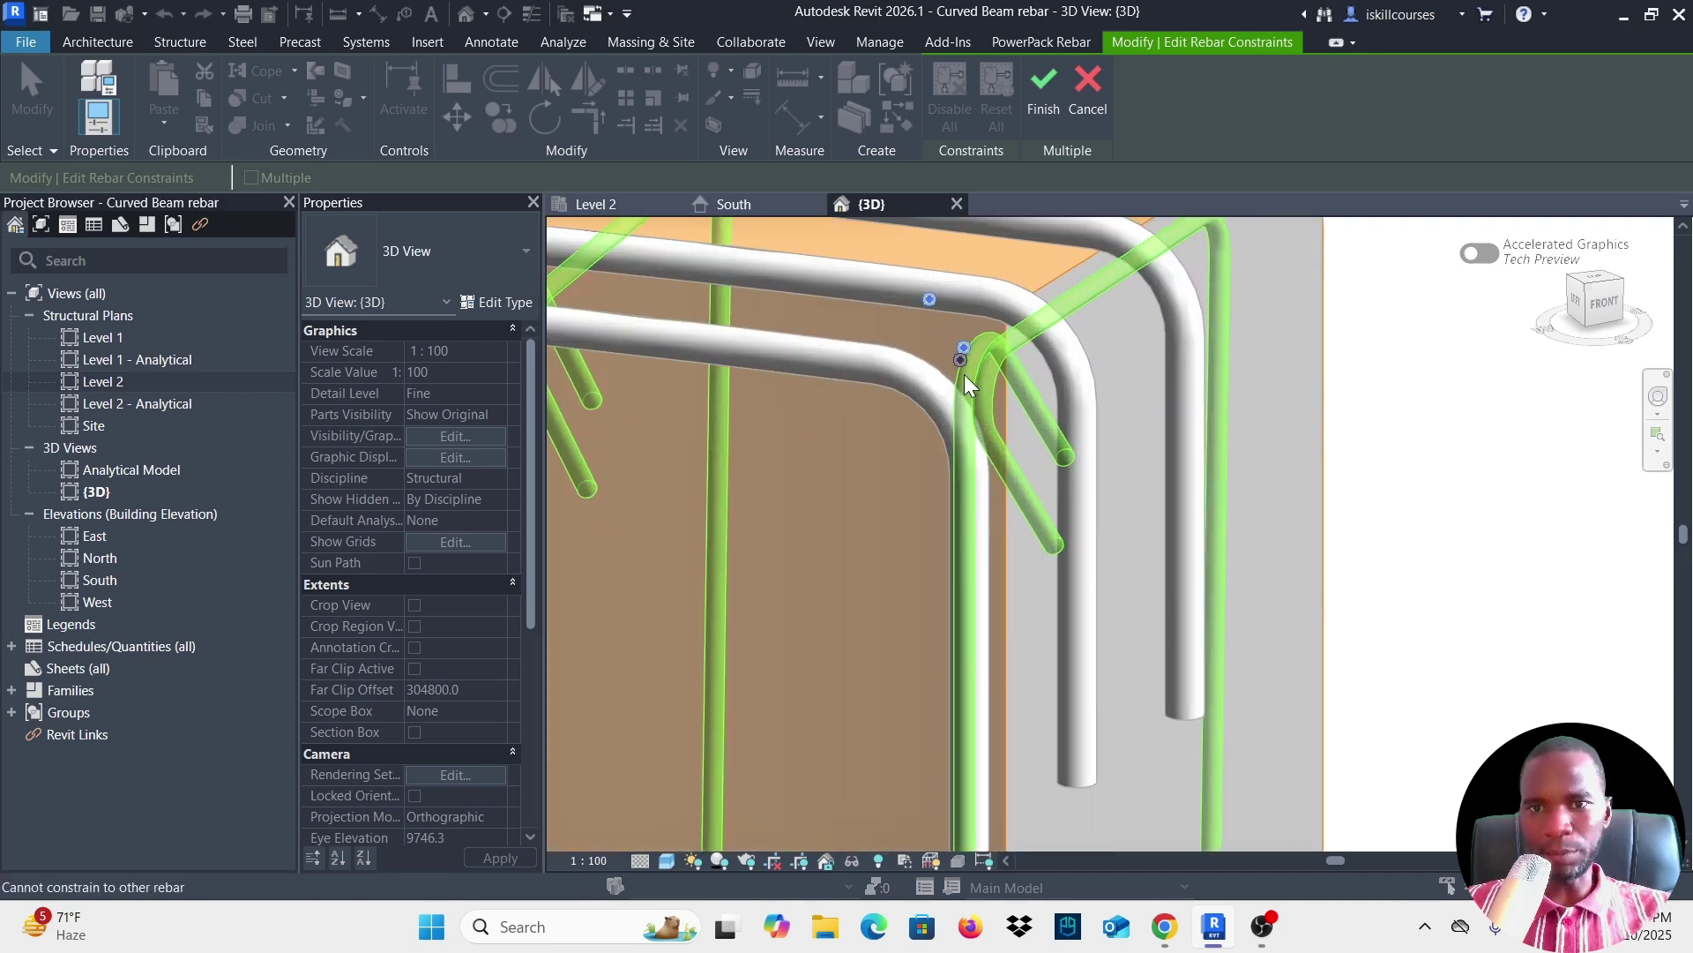
scroll(954, 321, up, 3)
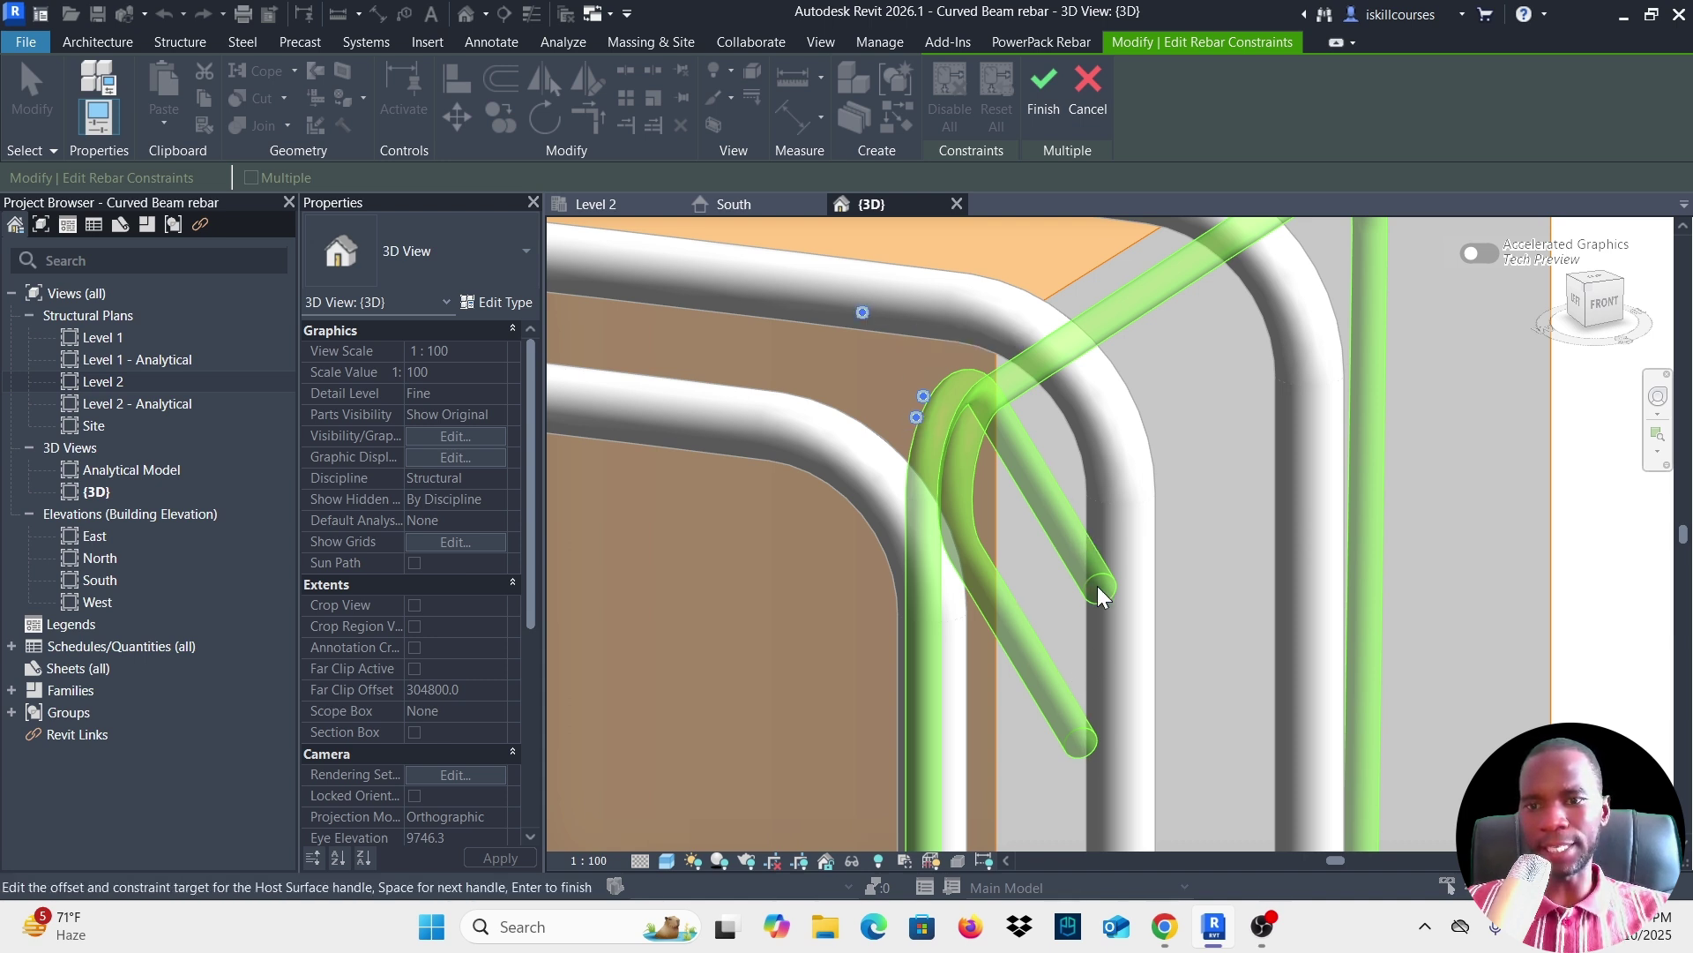
scroll(1203, 519, down, 5)
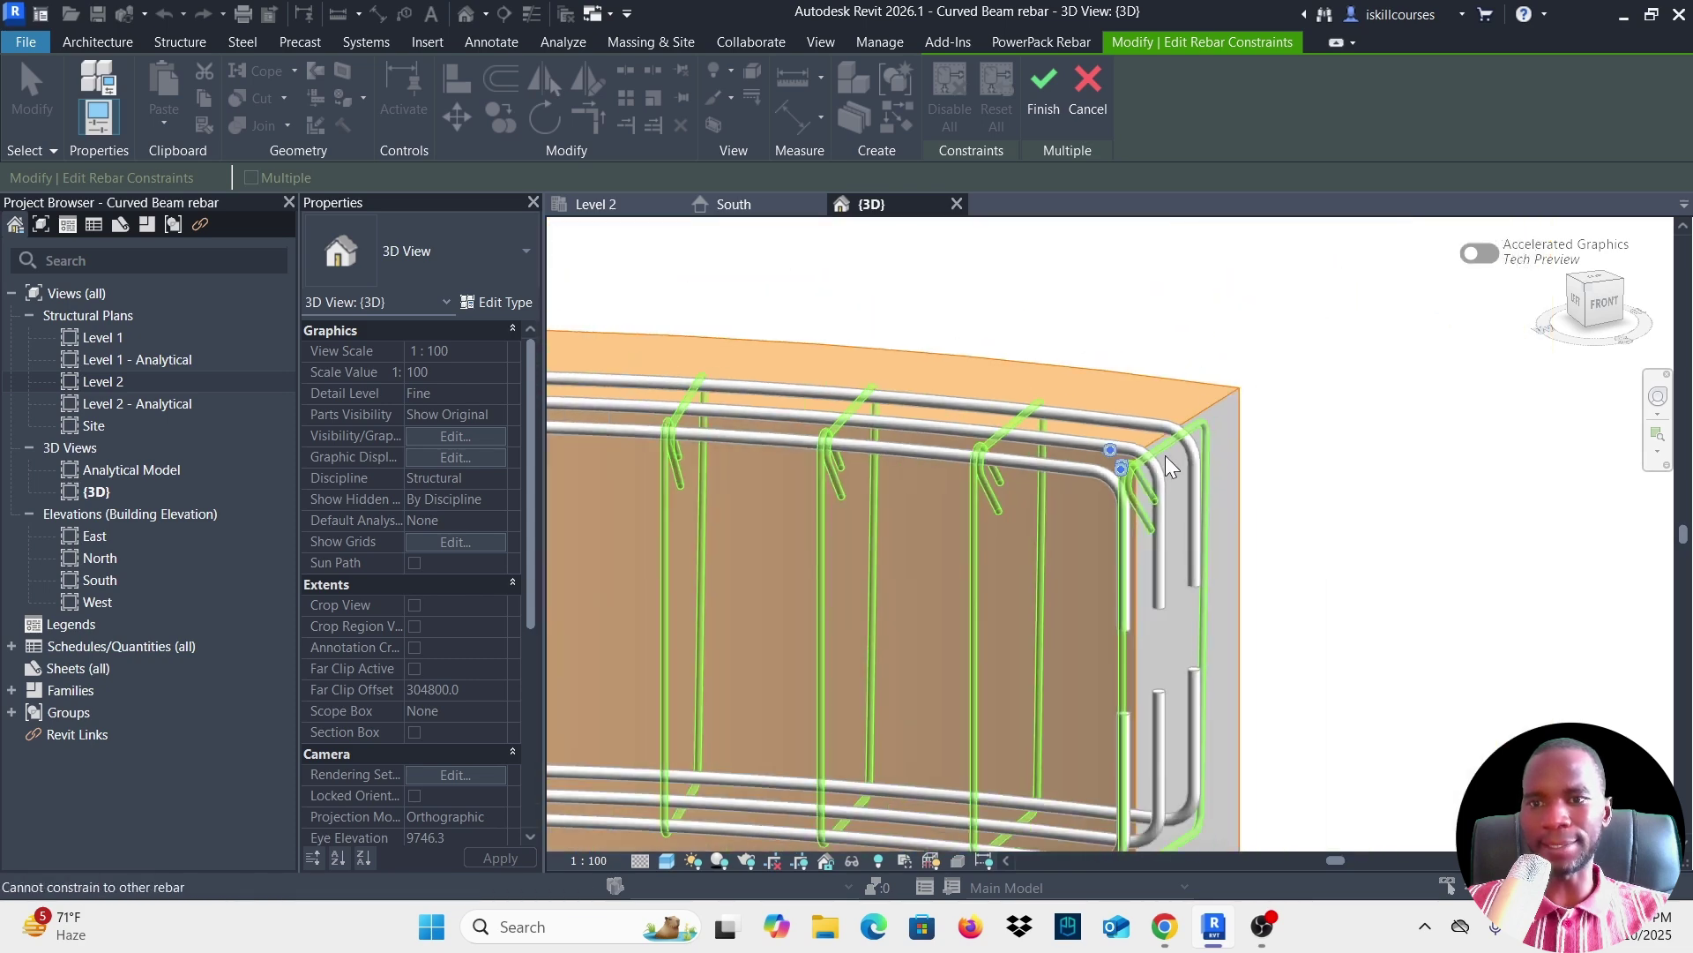
scroll(1155, 459, up, 5)
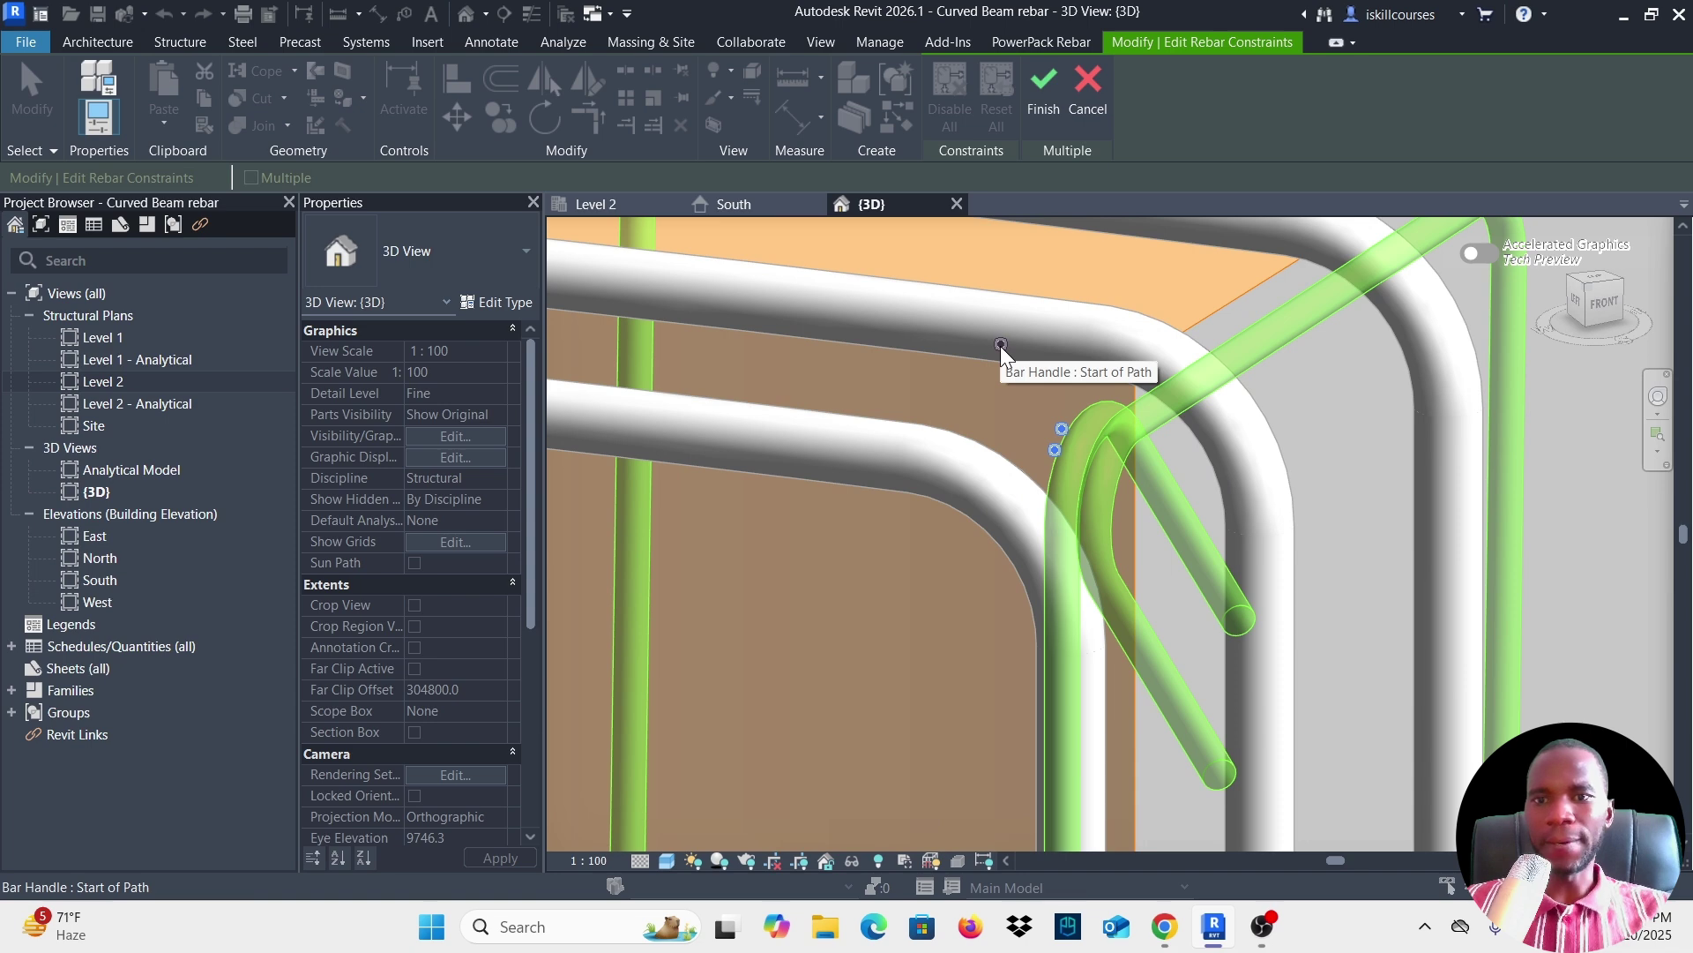
Set the stirrups' Start of Path handle offset to -50 mm.
click(1000, 346)
scroll(1000, 346, down, 4)
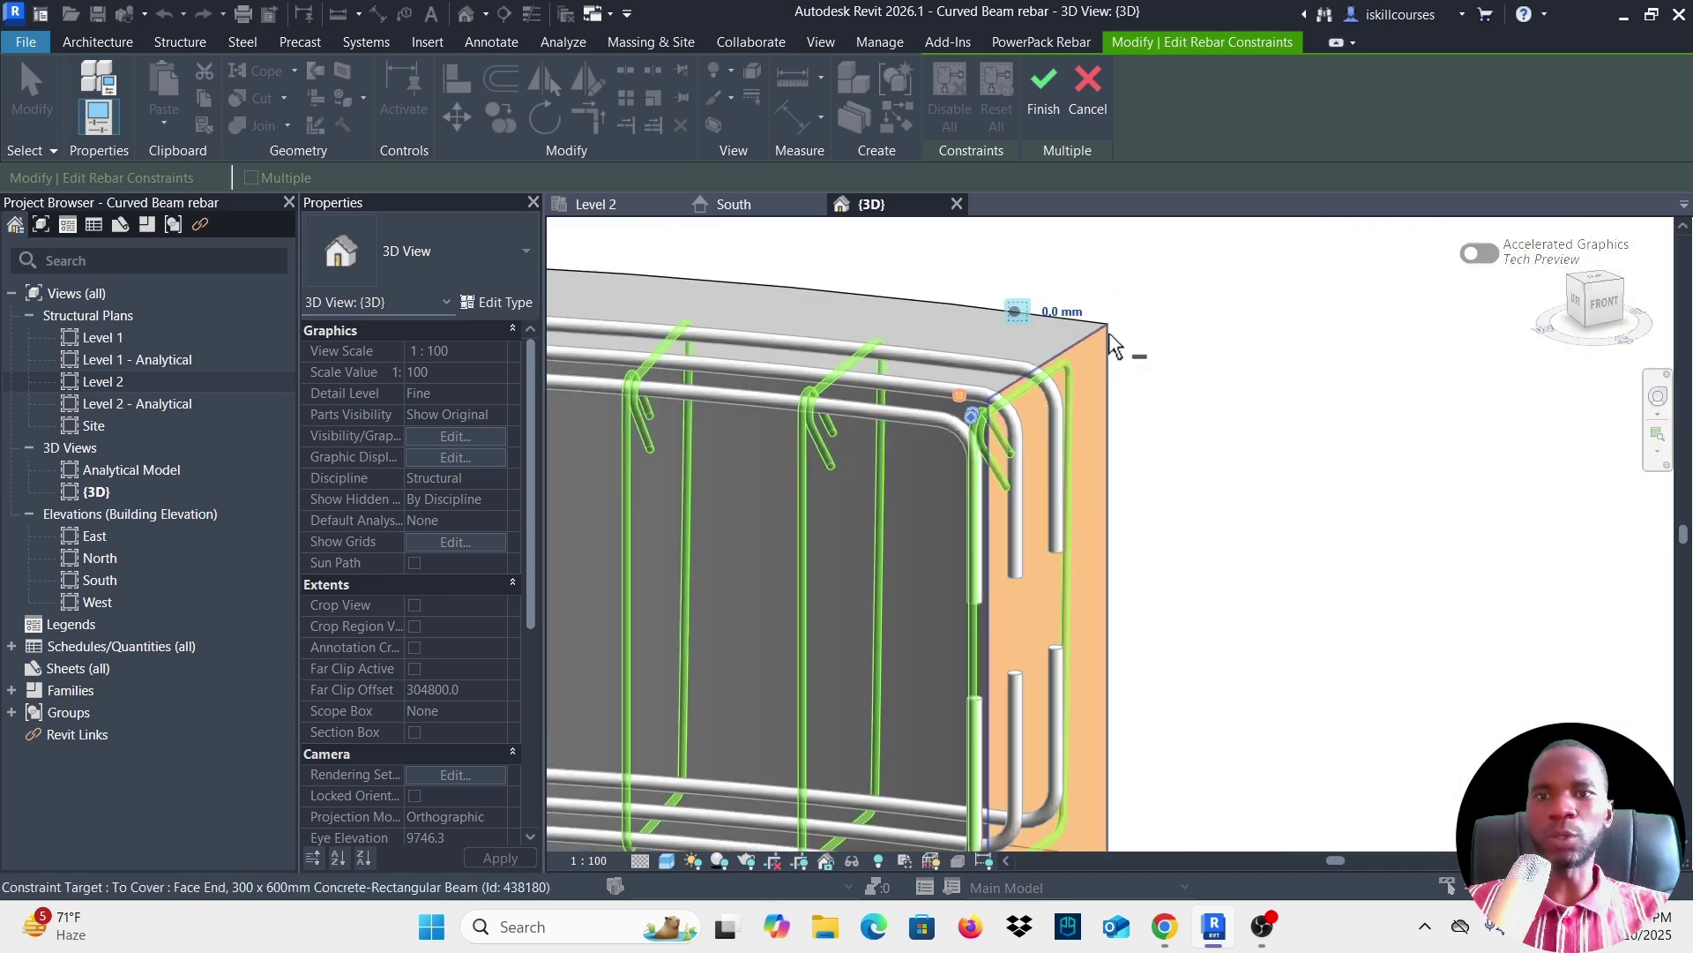
scroll(1078, 372, down, 2)
scroll(1081, 492, up, 2)
scroll(1036, 473, down, 1)
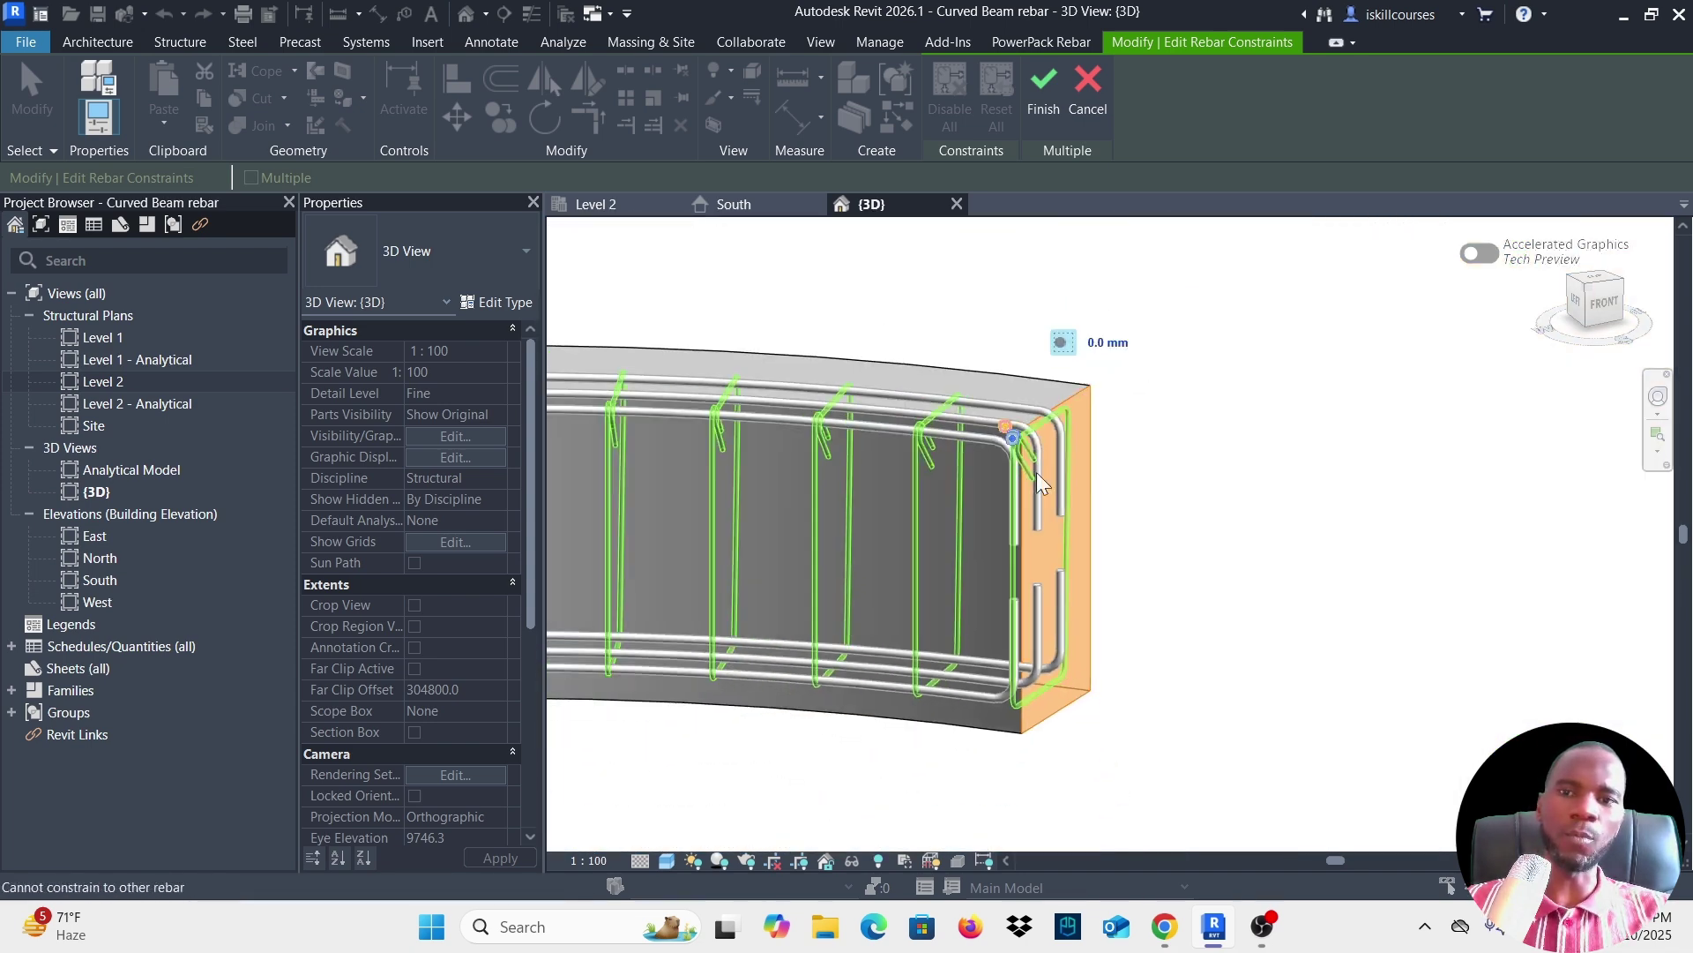
scroll(1036, 473, up, 3)
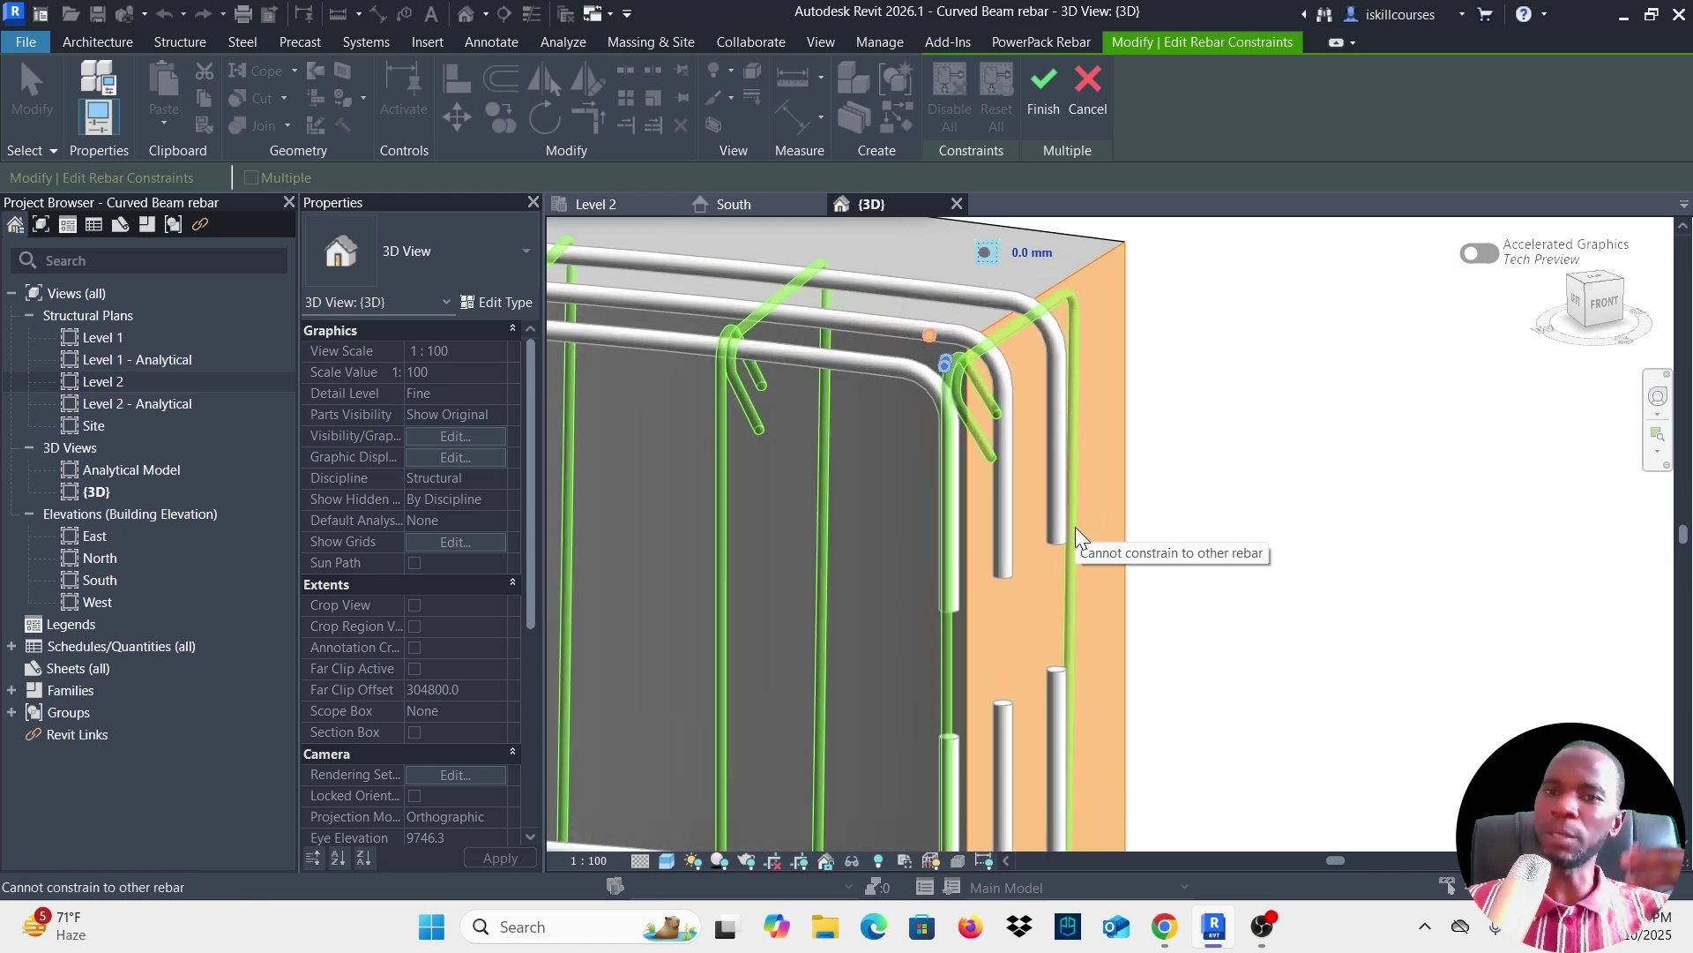
scroll(1078, 527, down, 3)
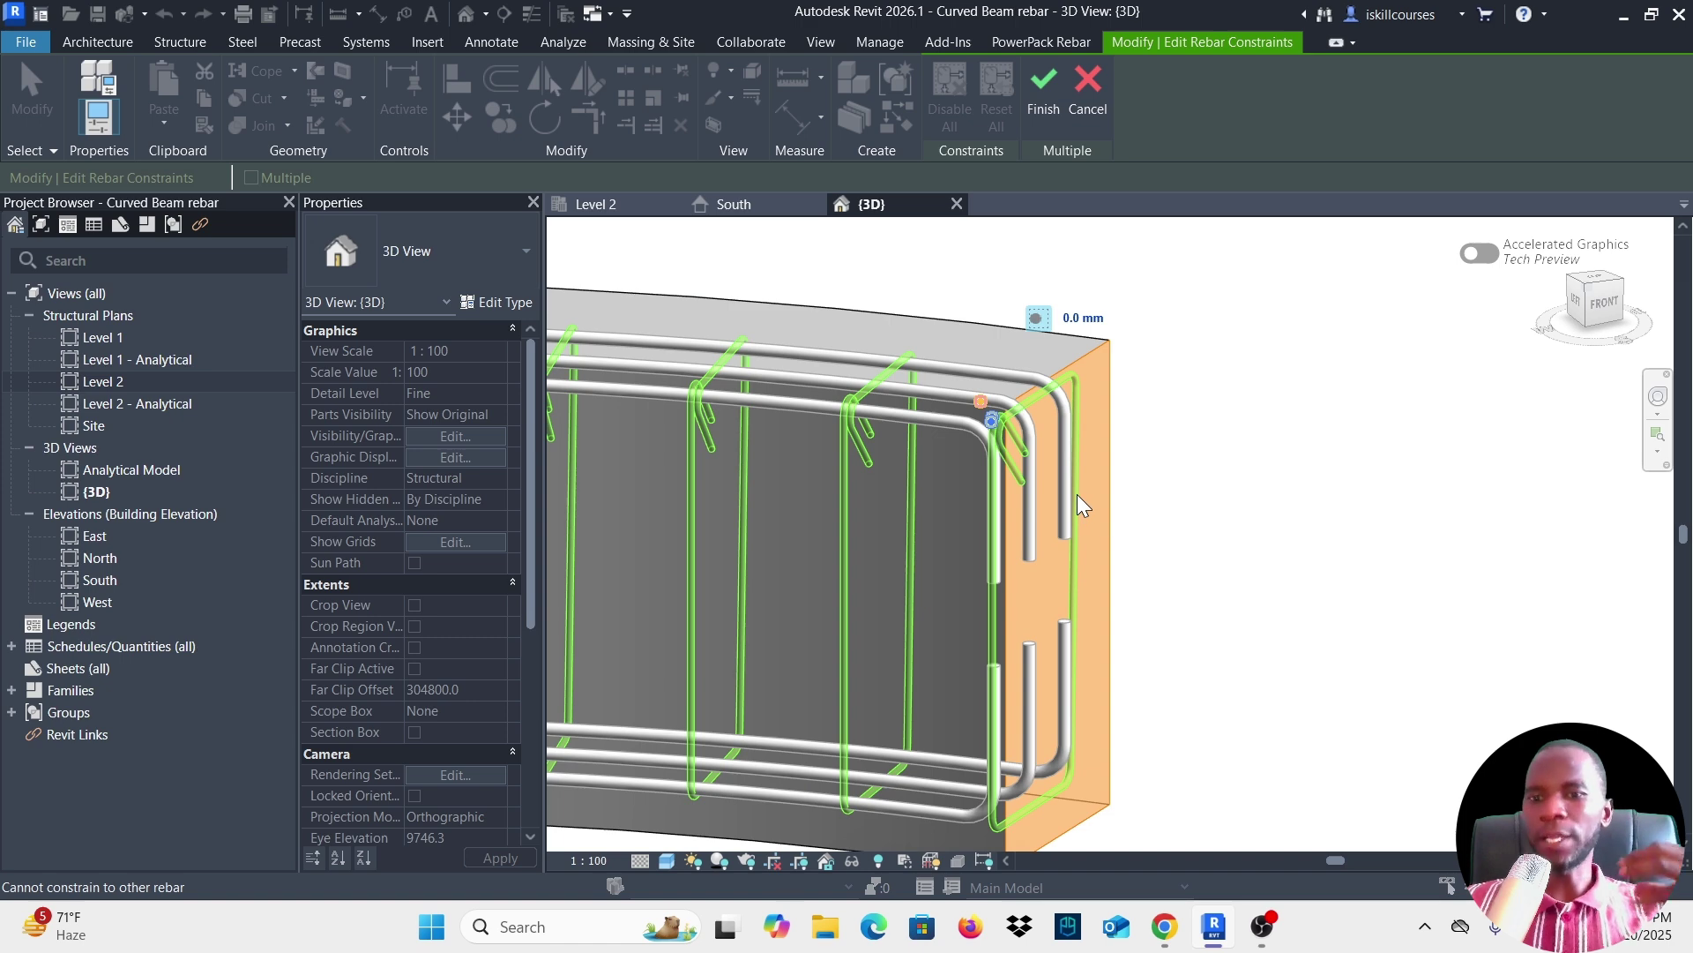
scroll(1098, 504, up, 2)
scroll(1097, 543, down, 2)
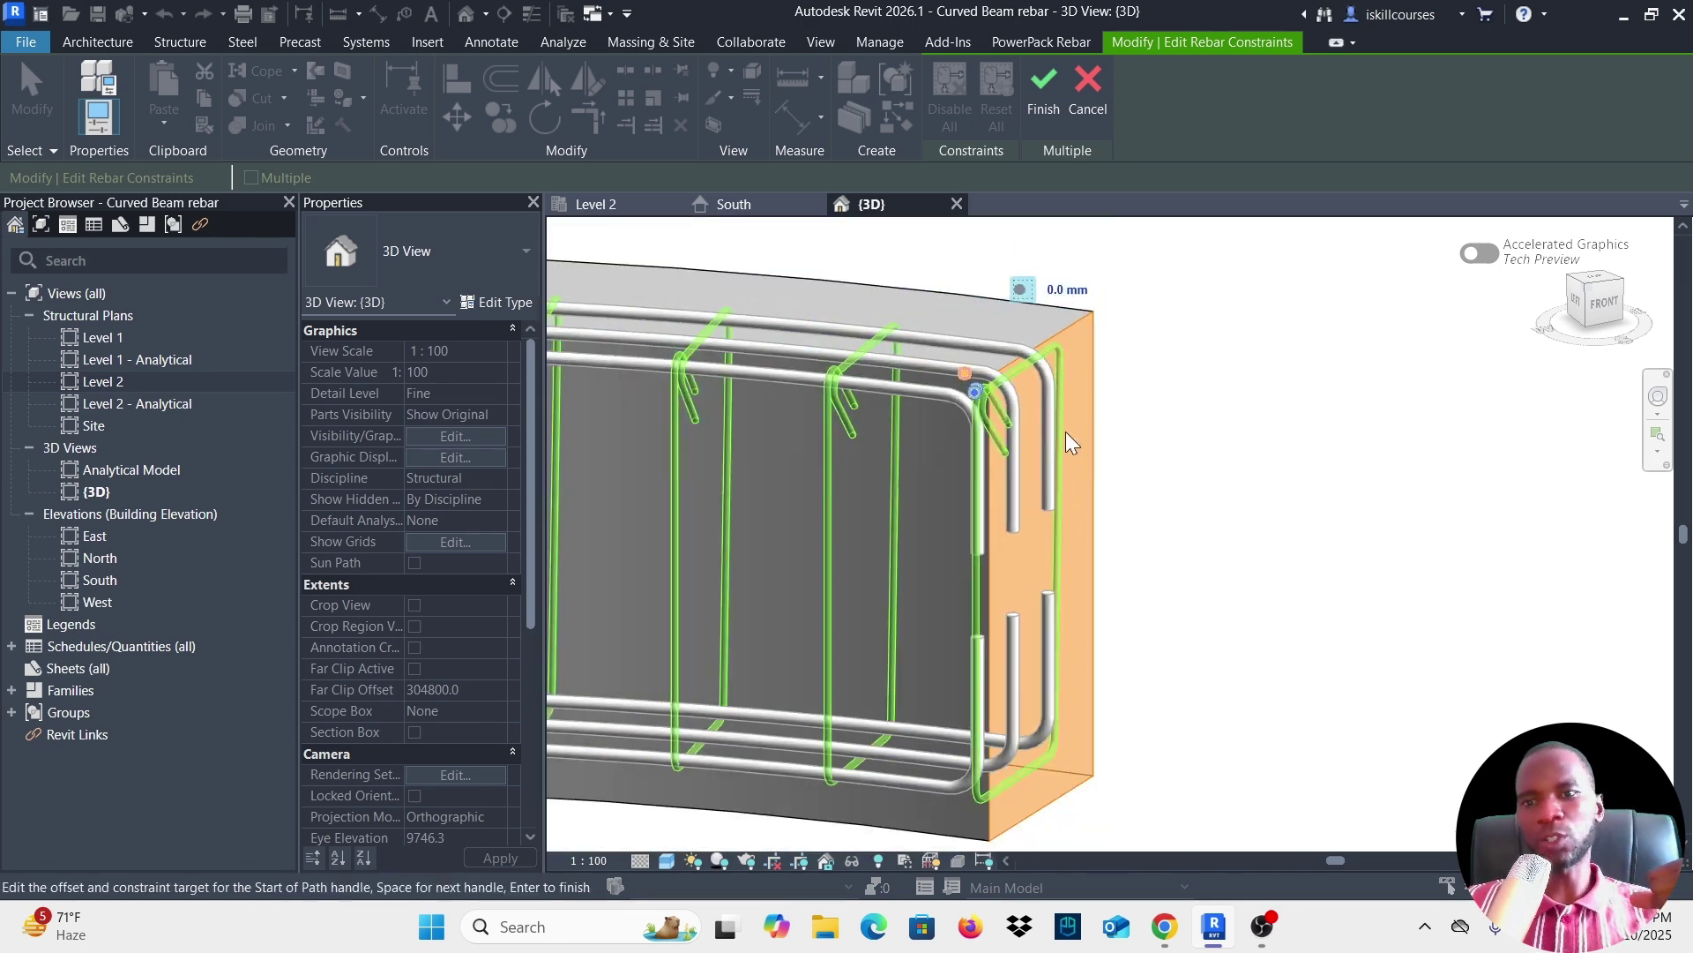
scroll(966, 383, up, 3)
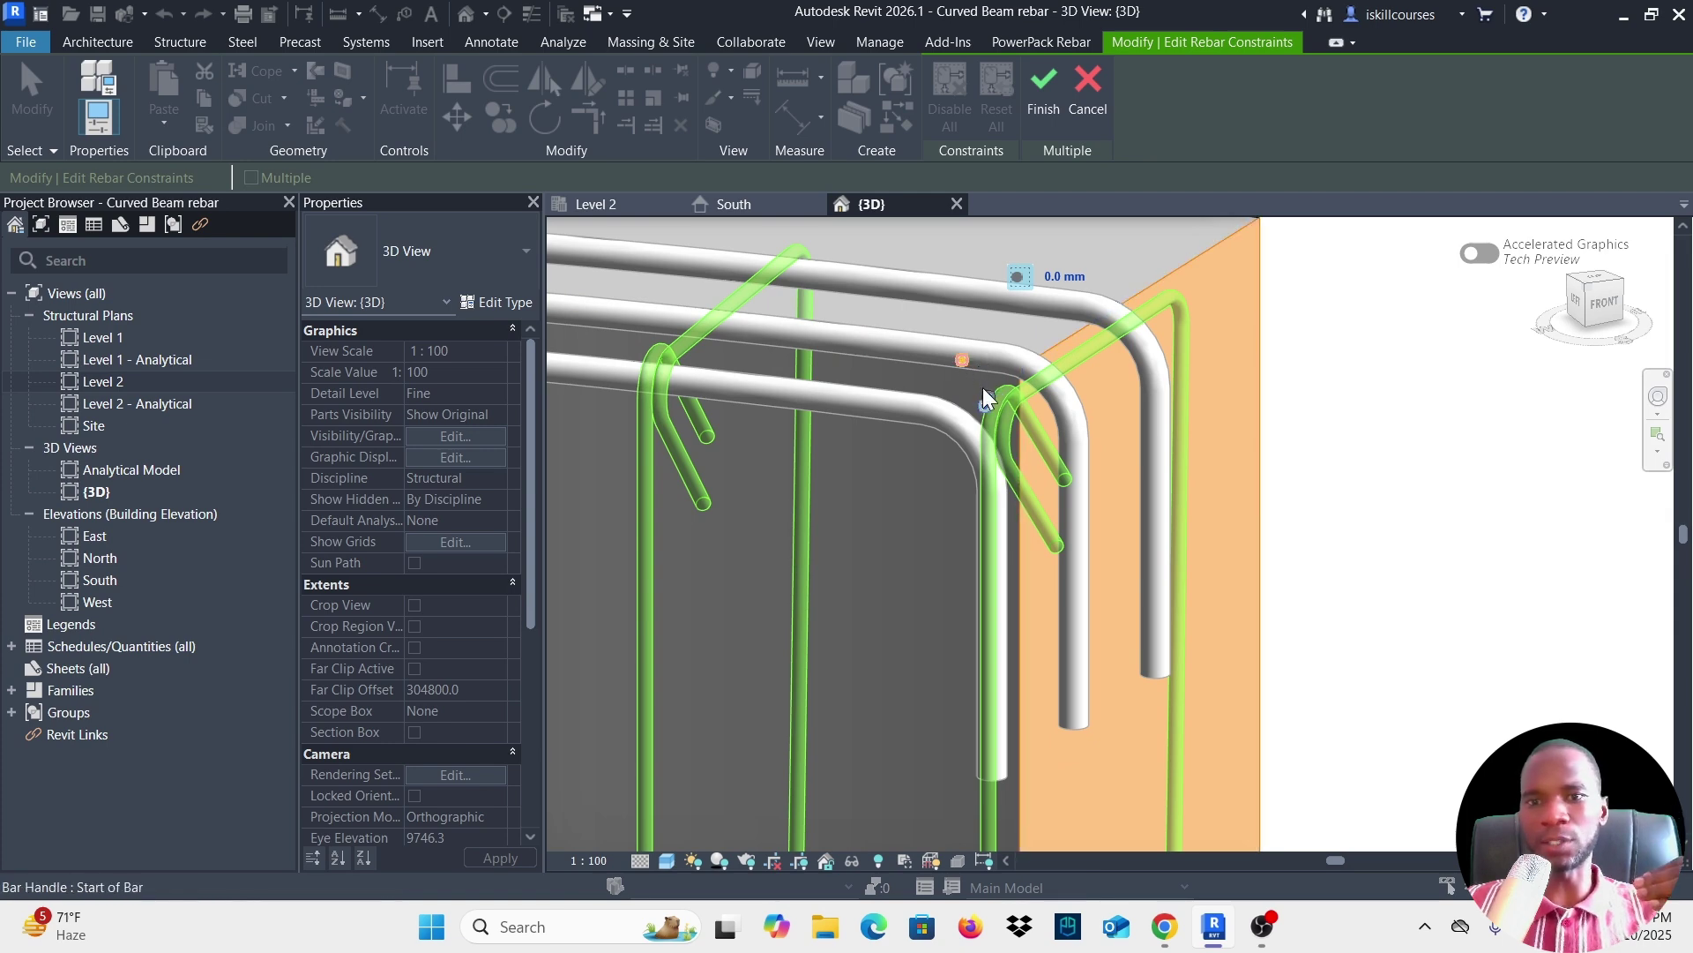
scroll(1022, 441, down, 2)
scroll(1061, 622, down, 2)
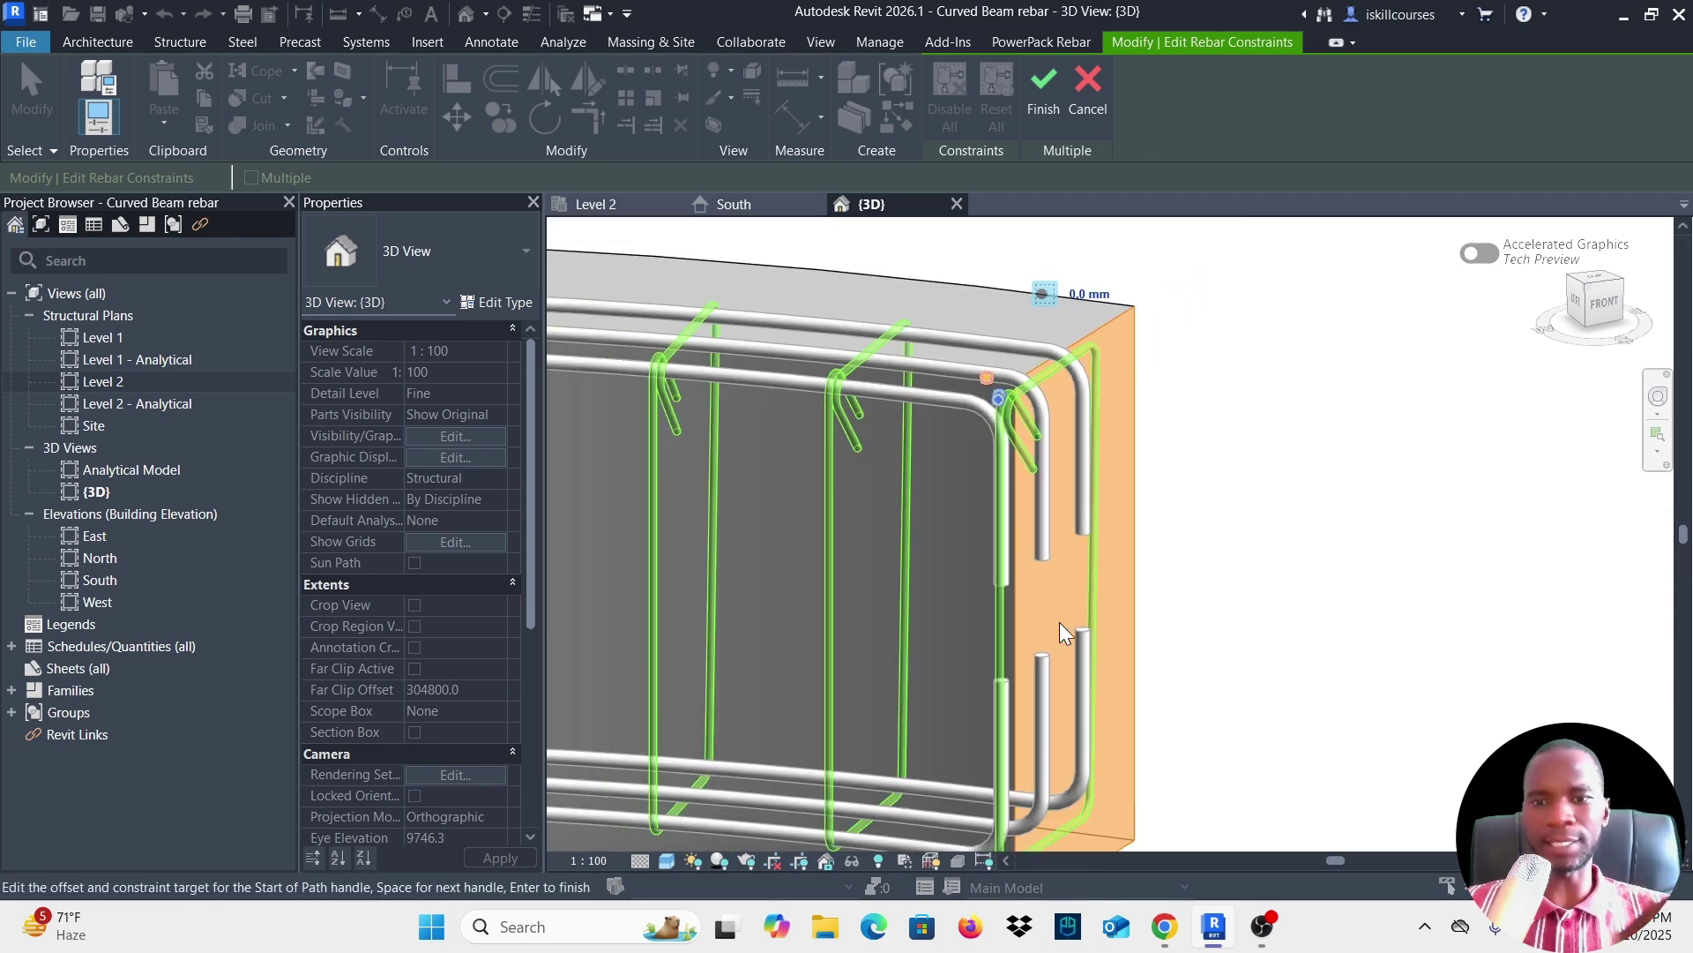
scroll(1064, 310, up, 1)
scroll(998, 621, up, 1)
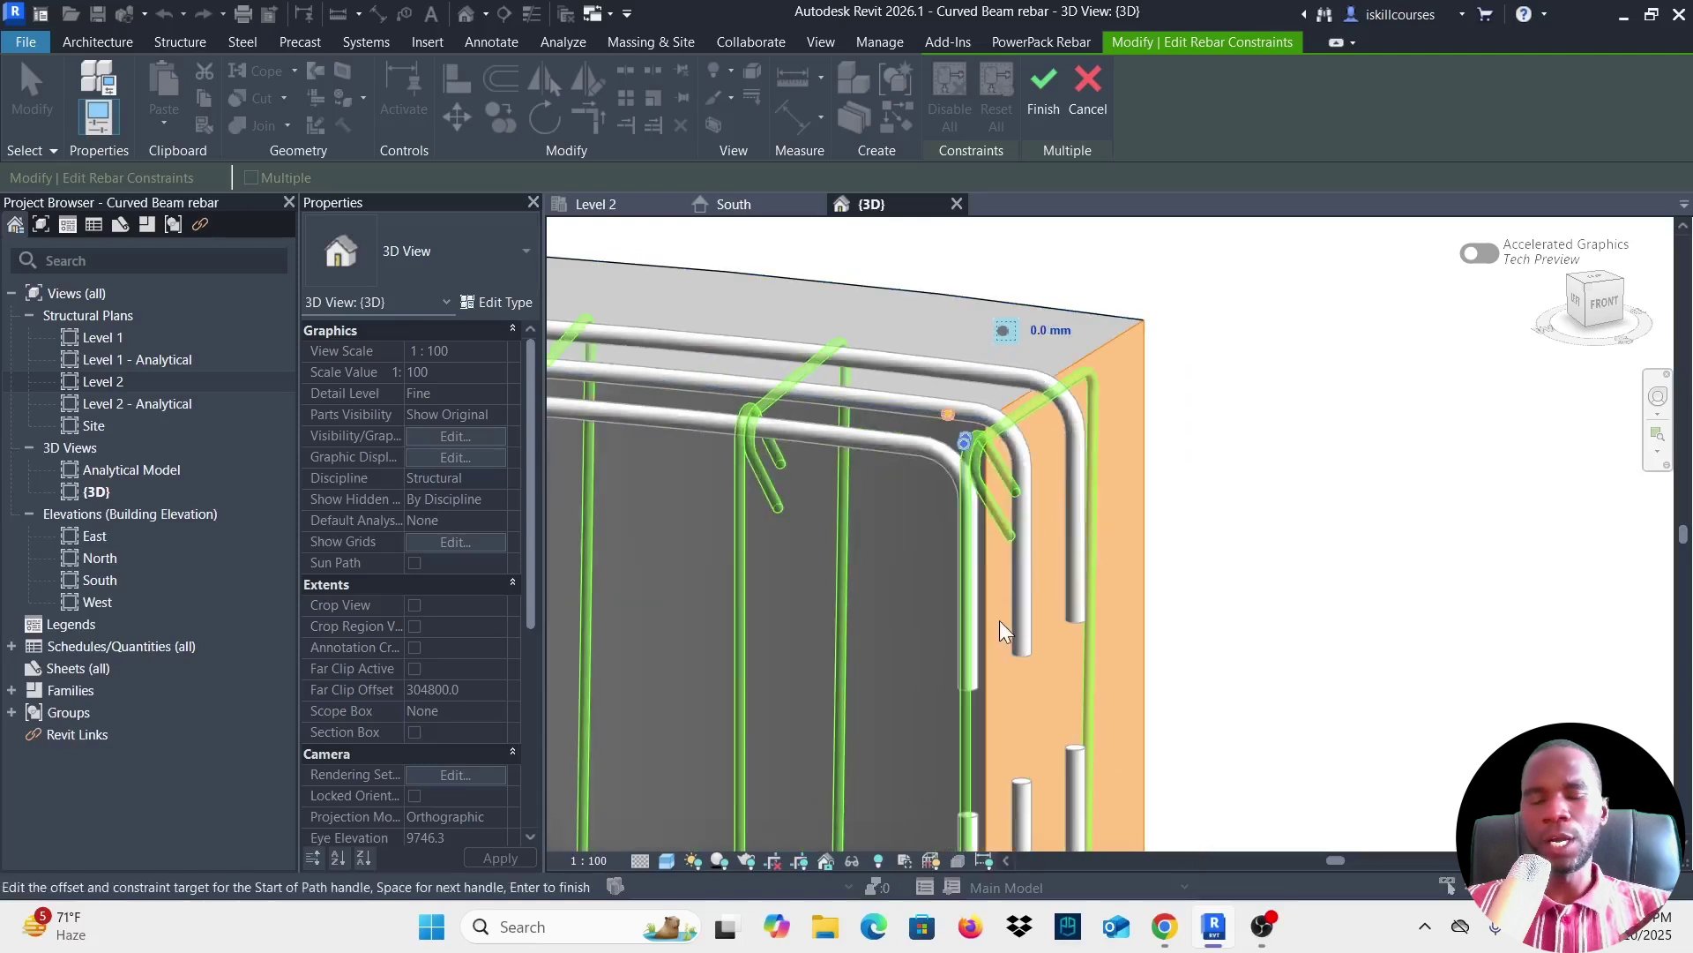
scroll(998, 496, up, 1)
scroll(924, 484, down, 1)
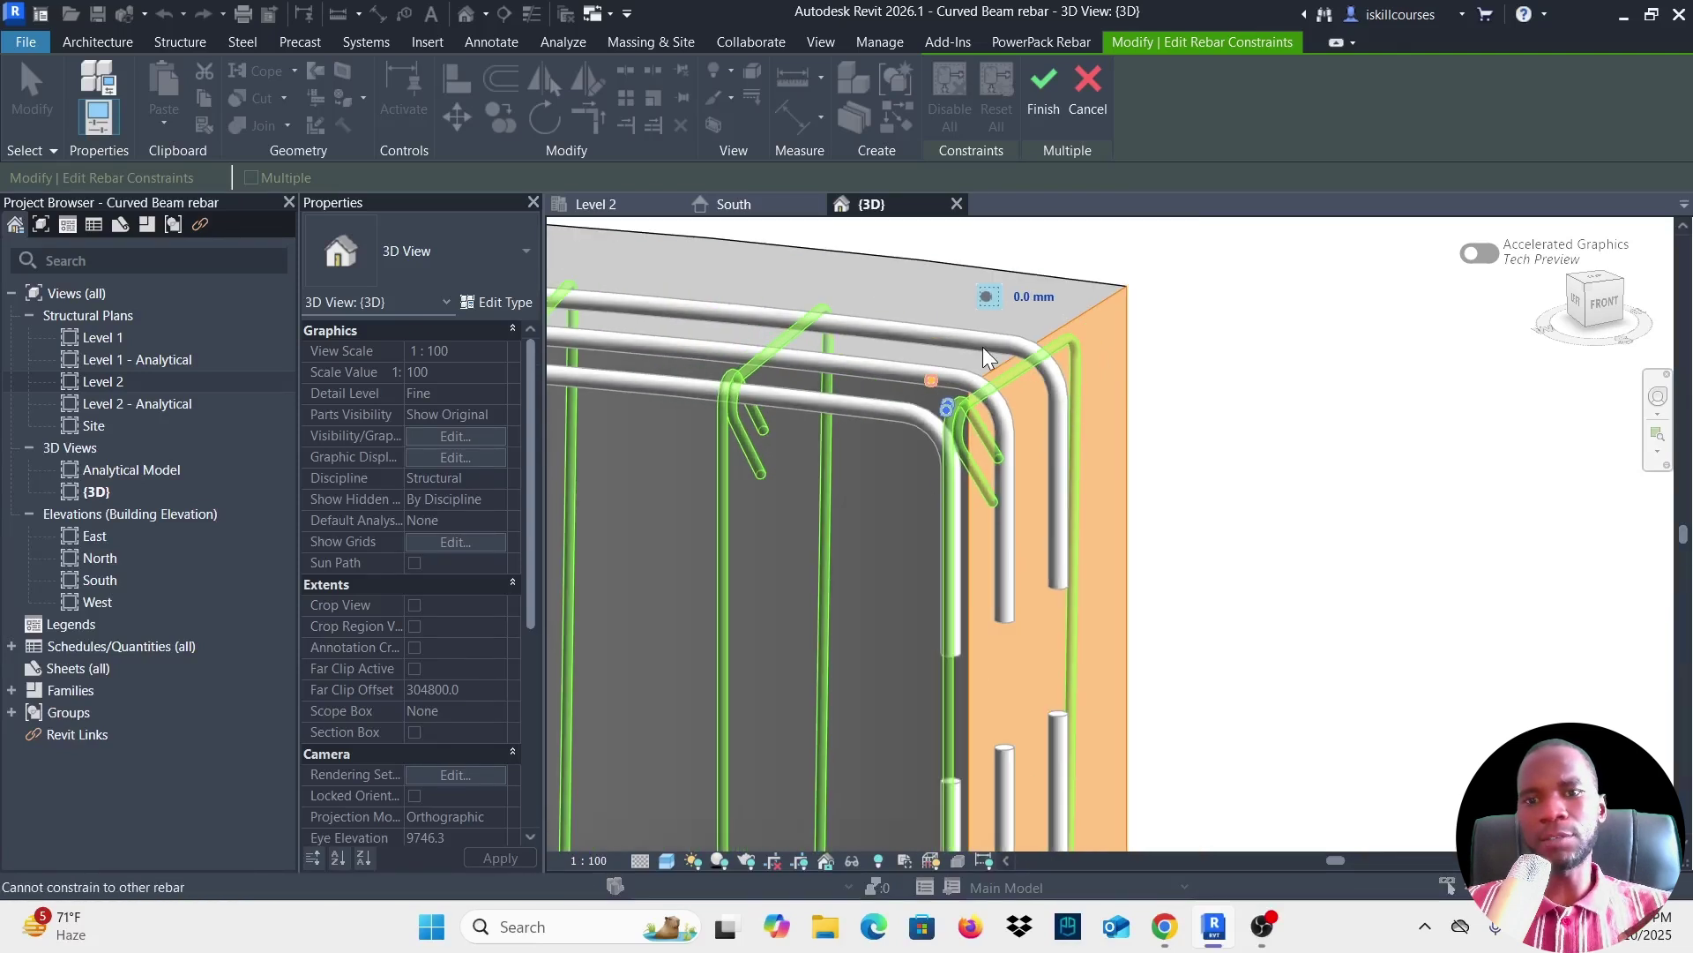
click(1032, 298)
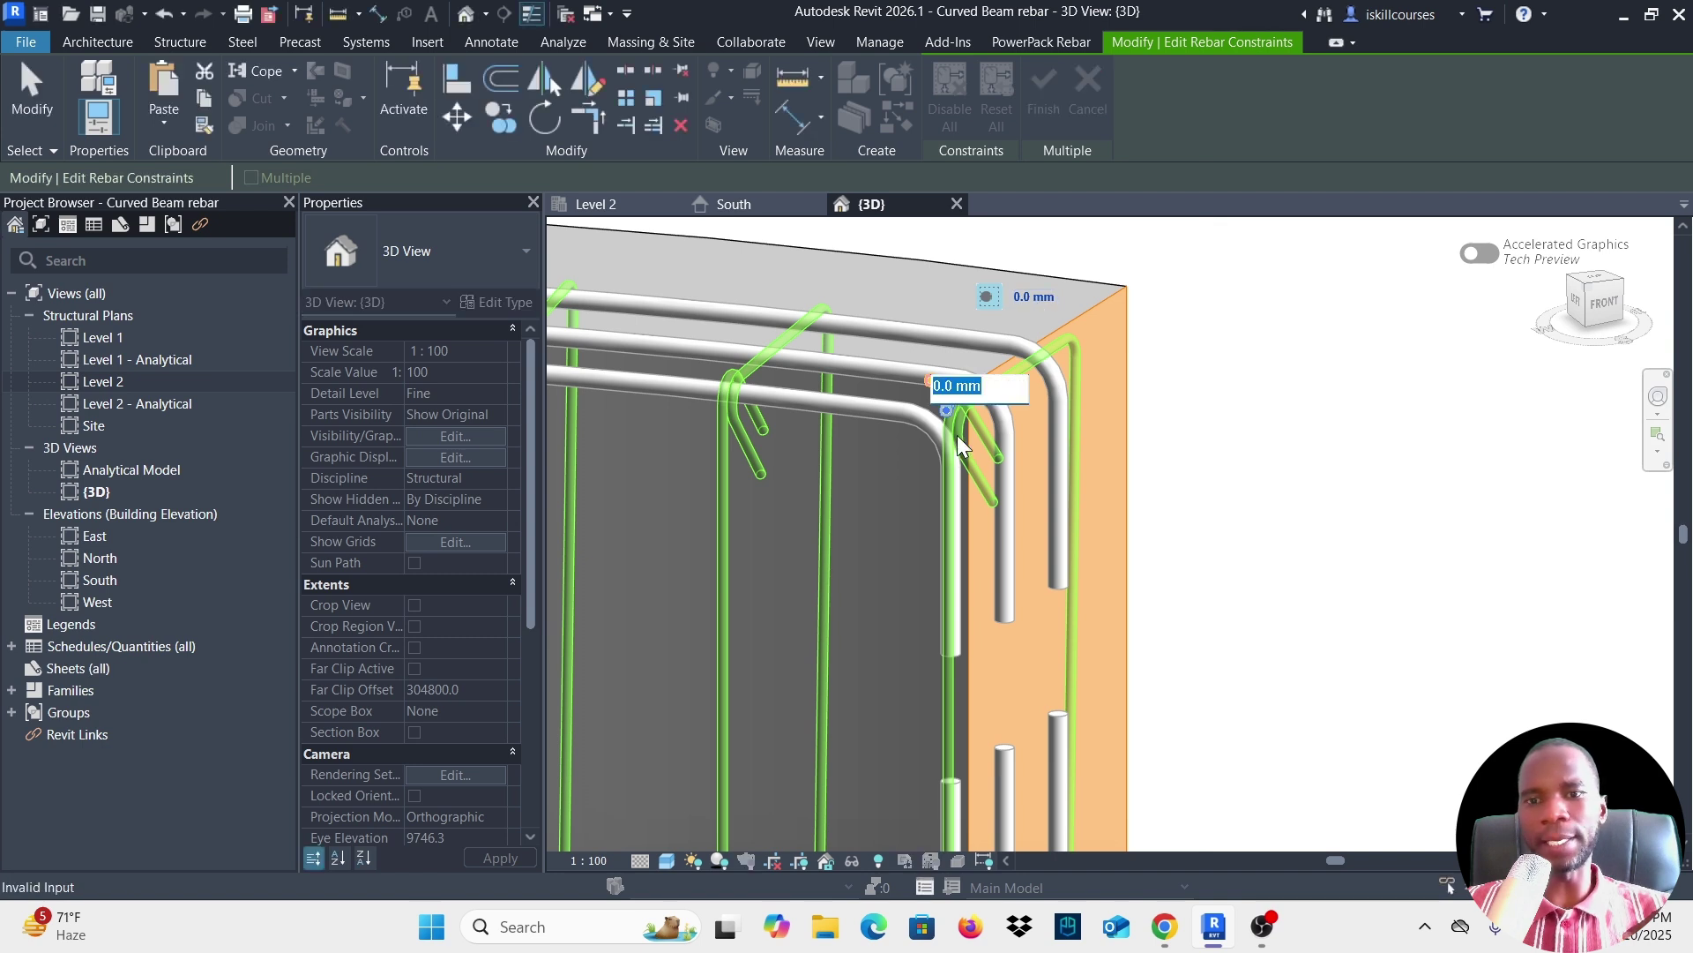
scroll(943, 432, up, 2)
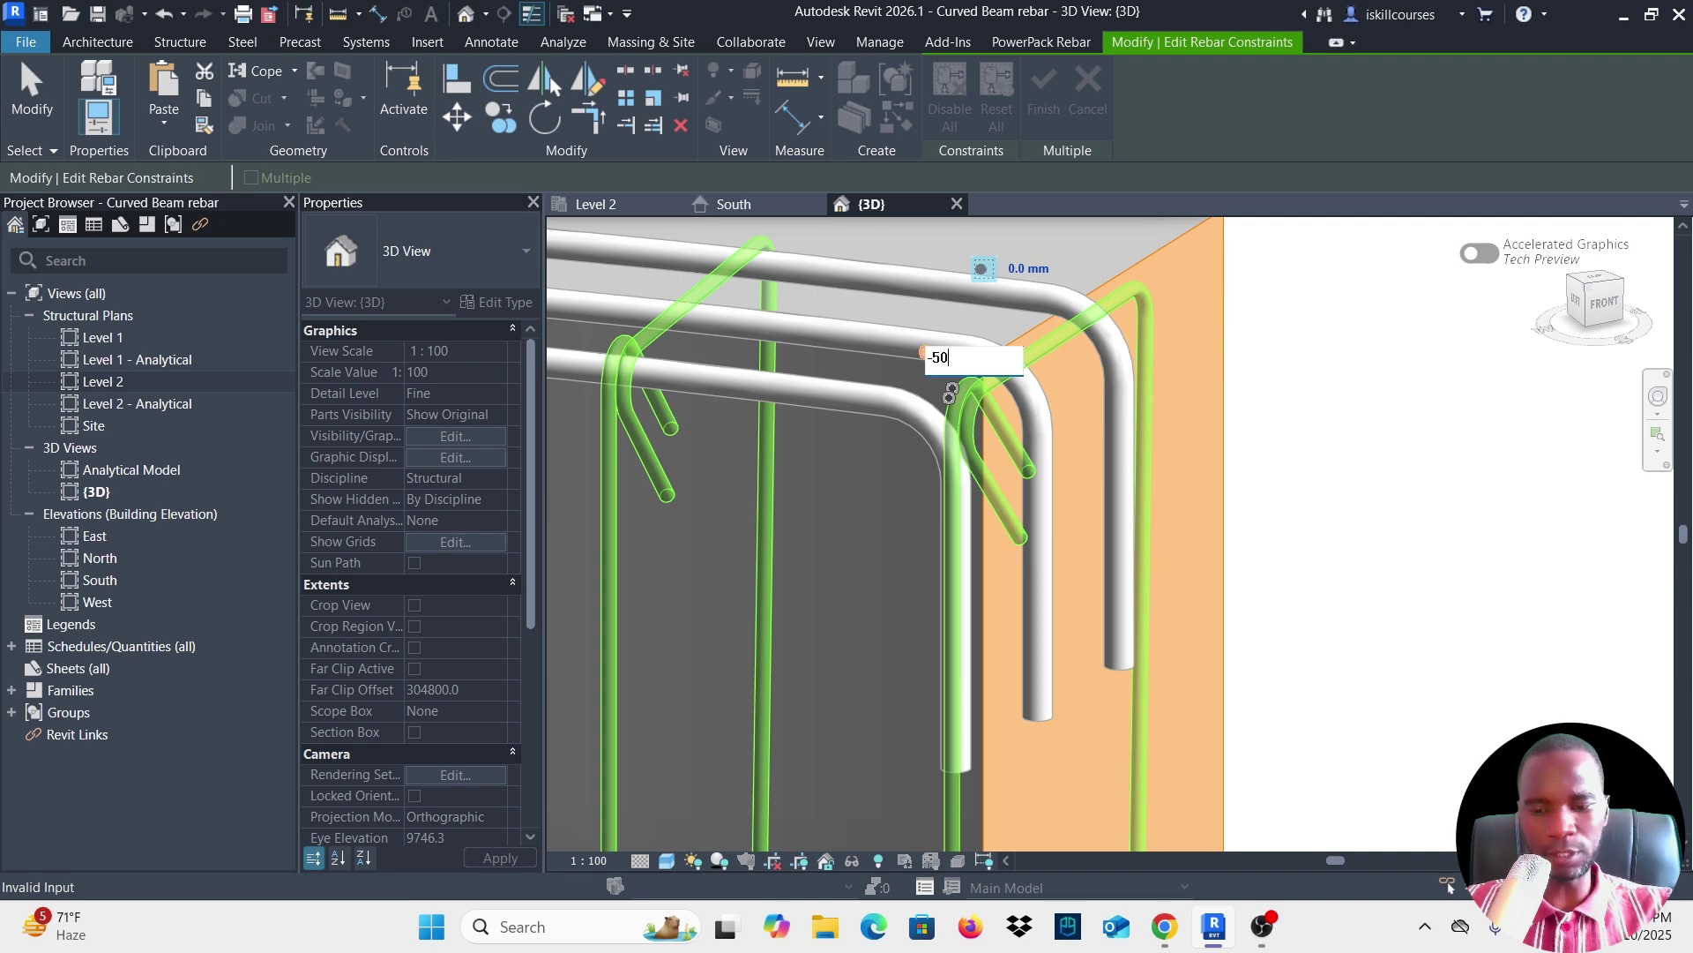
key(Return)
scroll(978, 514, down, 4)
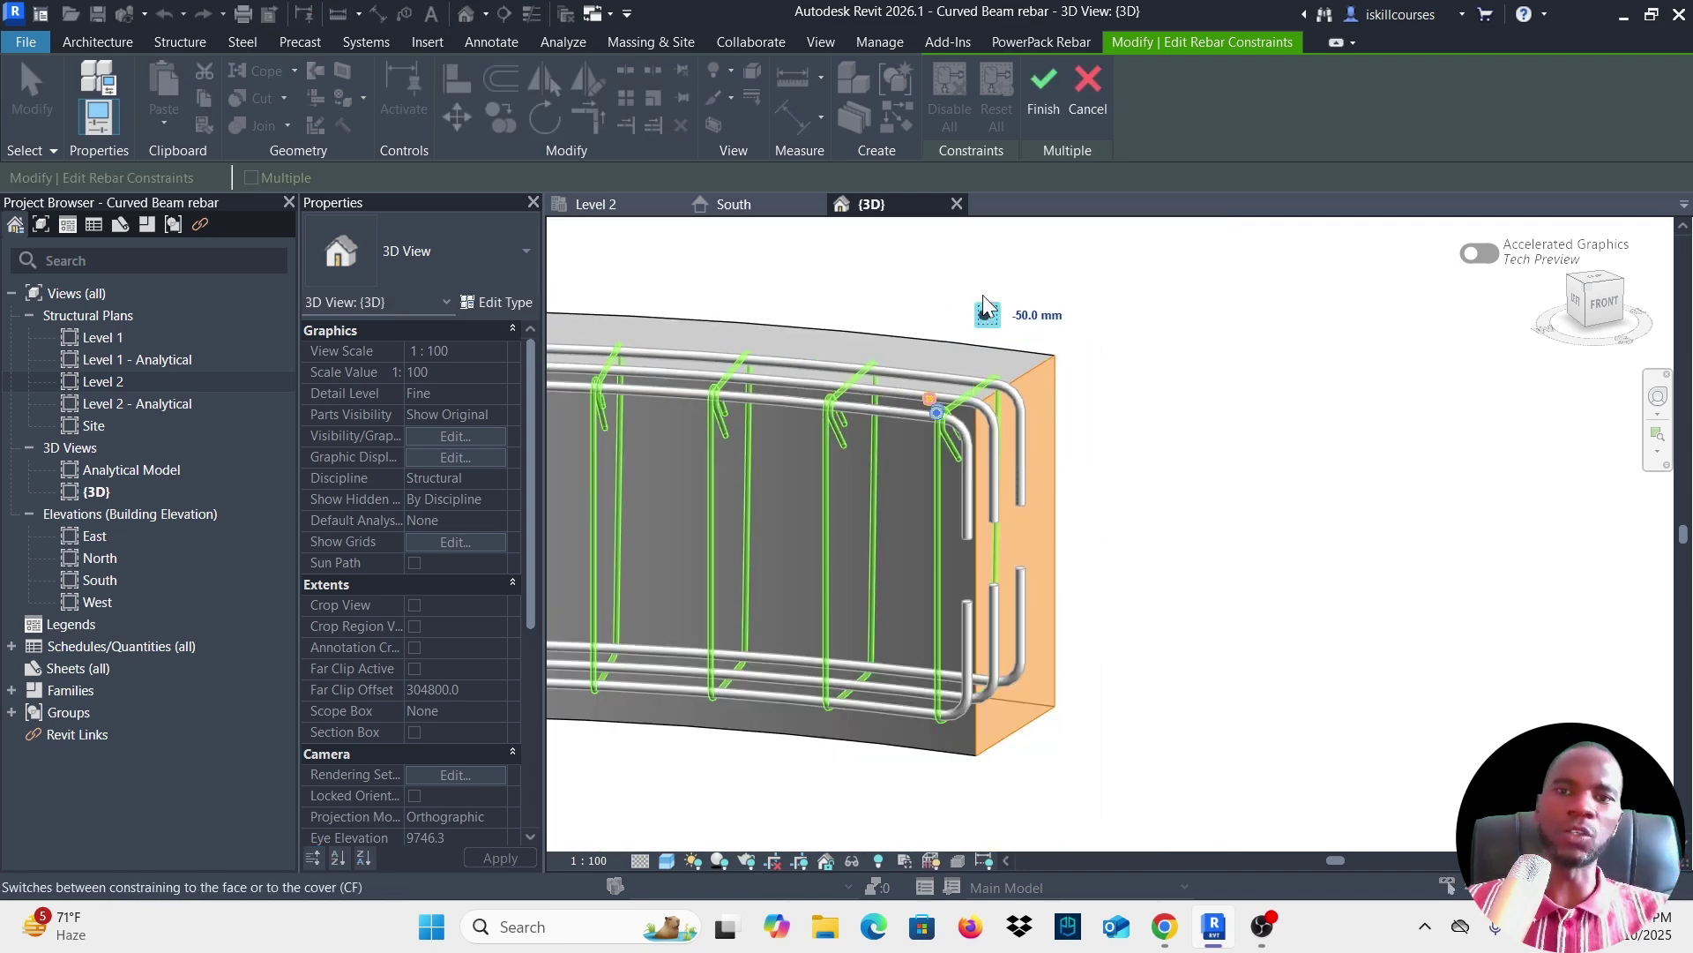
scroll(973, 365, up, 2)
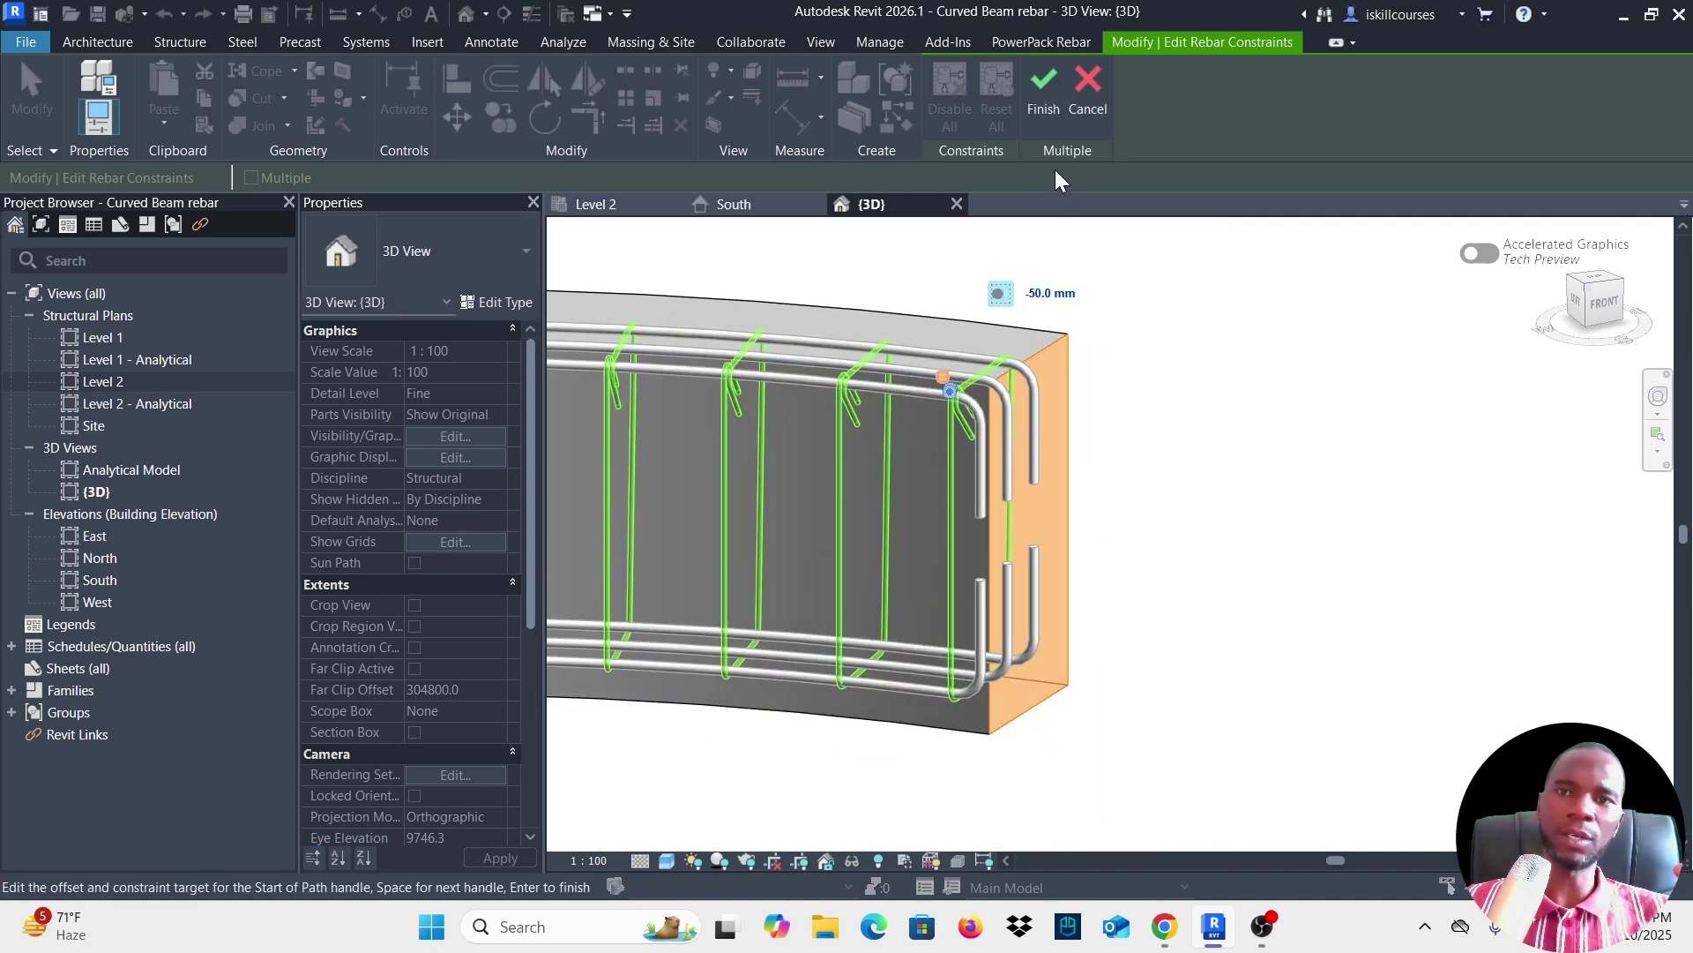
Commit the stirrups' start offset and orbit the view around the beam end.
click(1040, 87)
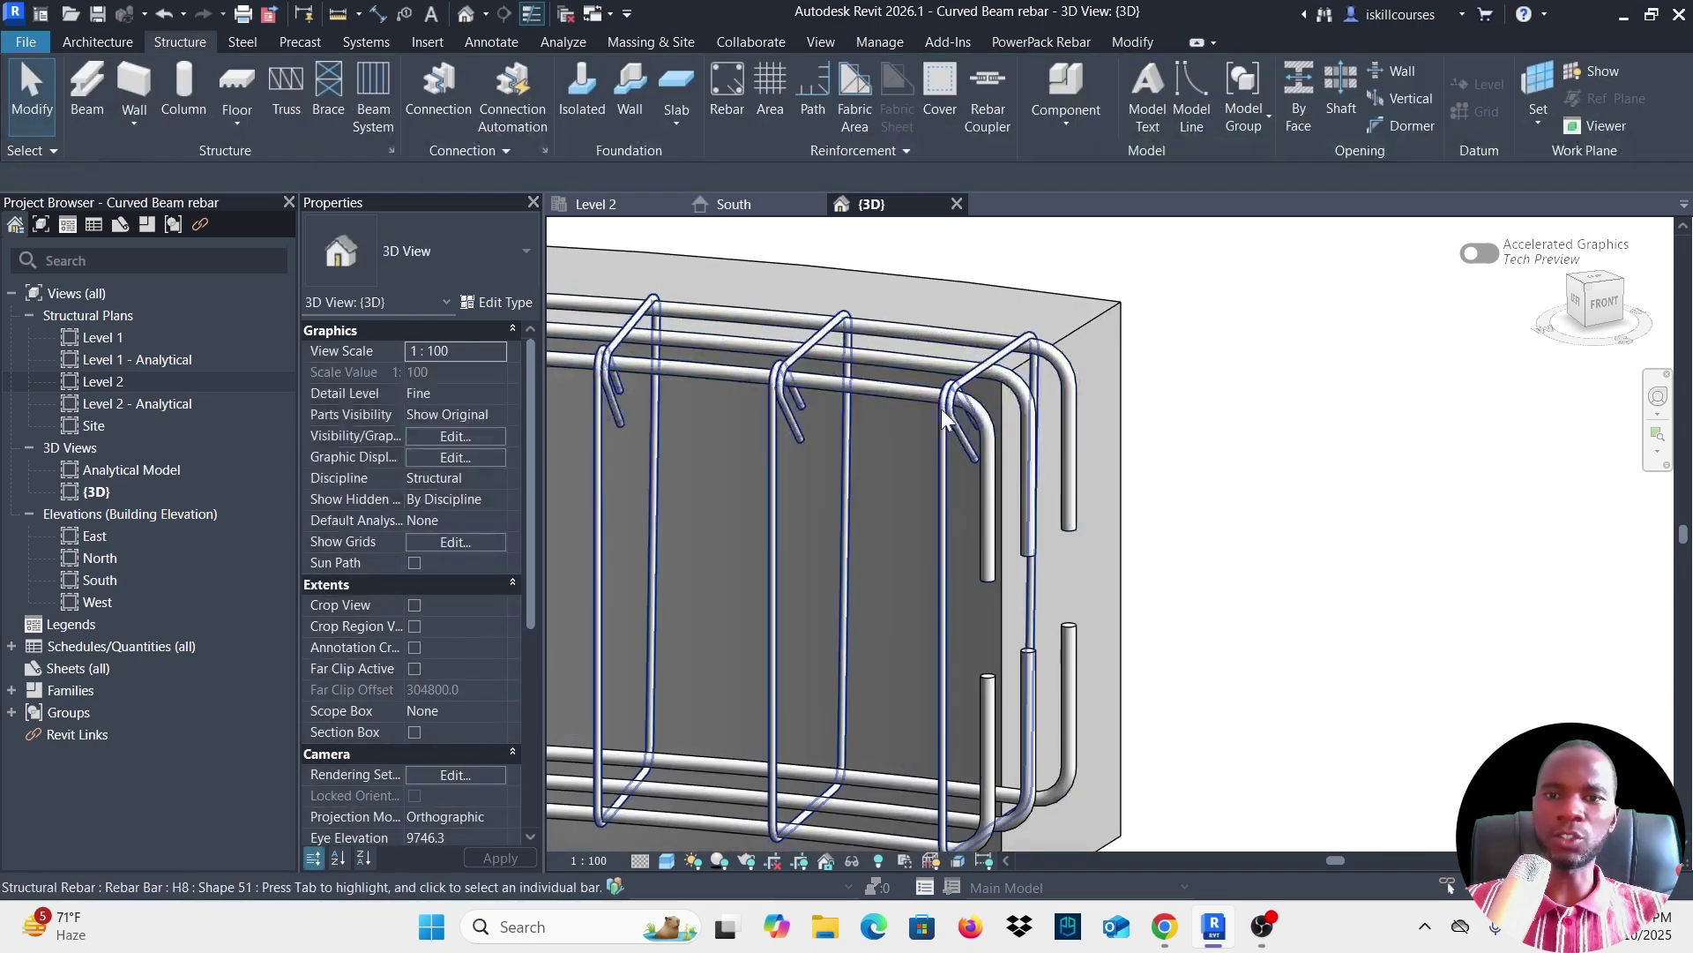
scroll(1306, 449, down, 5)
scroll(917, 485, up, 8)
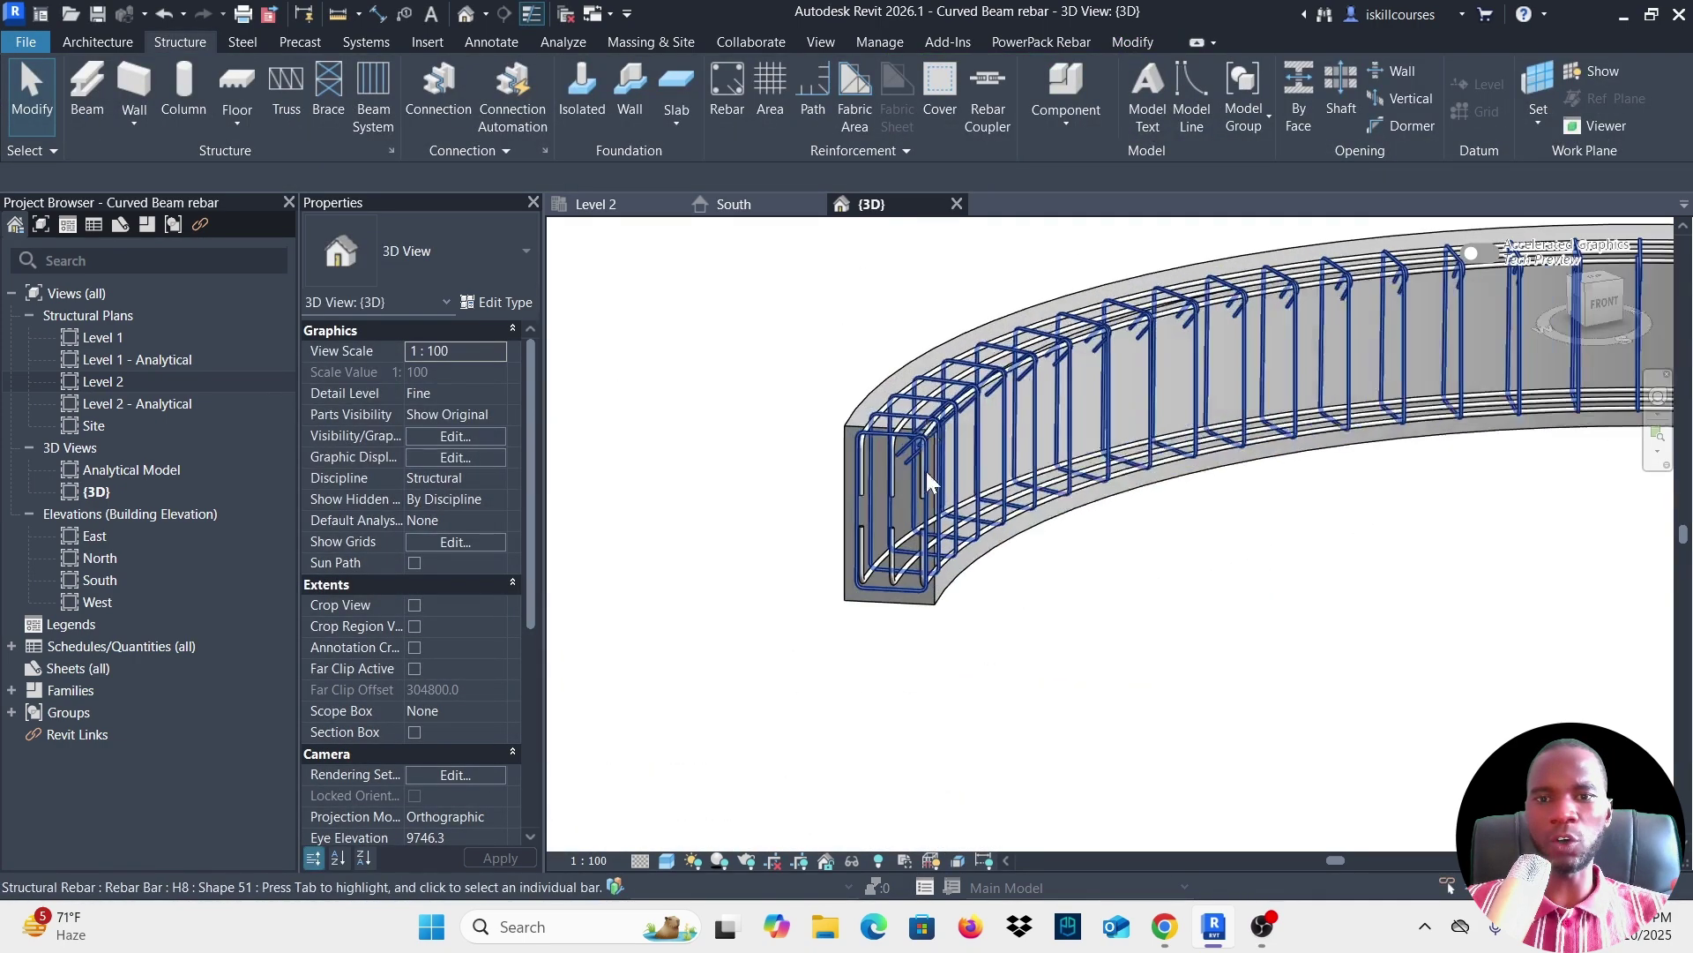
scroll(921, 466, down, 3)
shift+middle_drag(814, 427, 976, 521)
scroll(661, 309, up, 8)
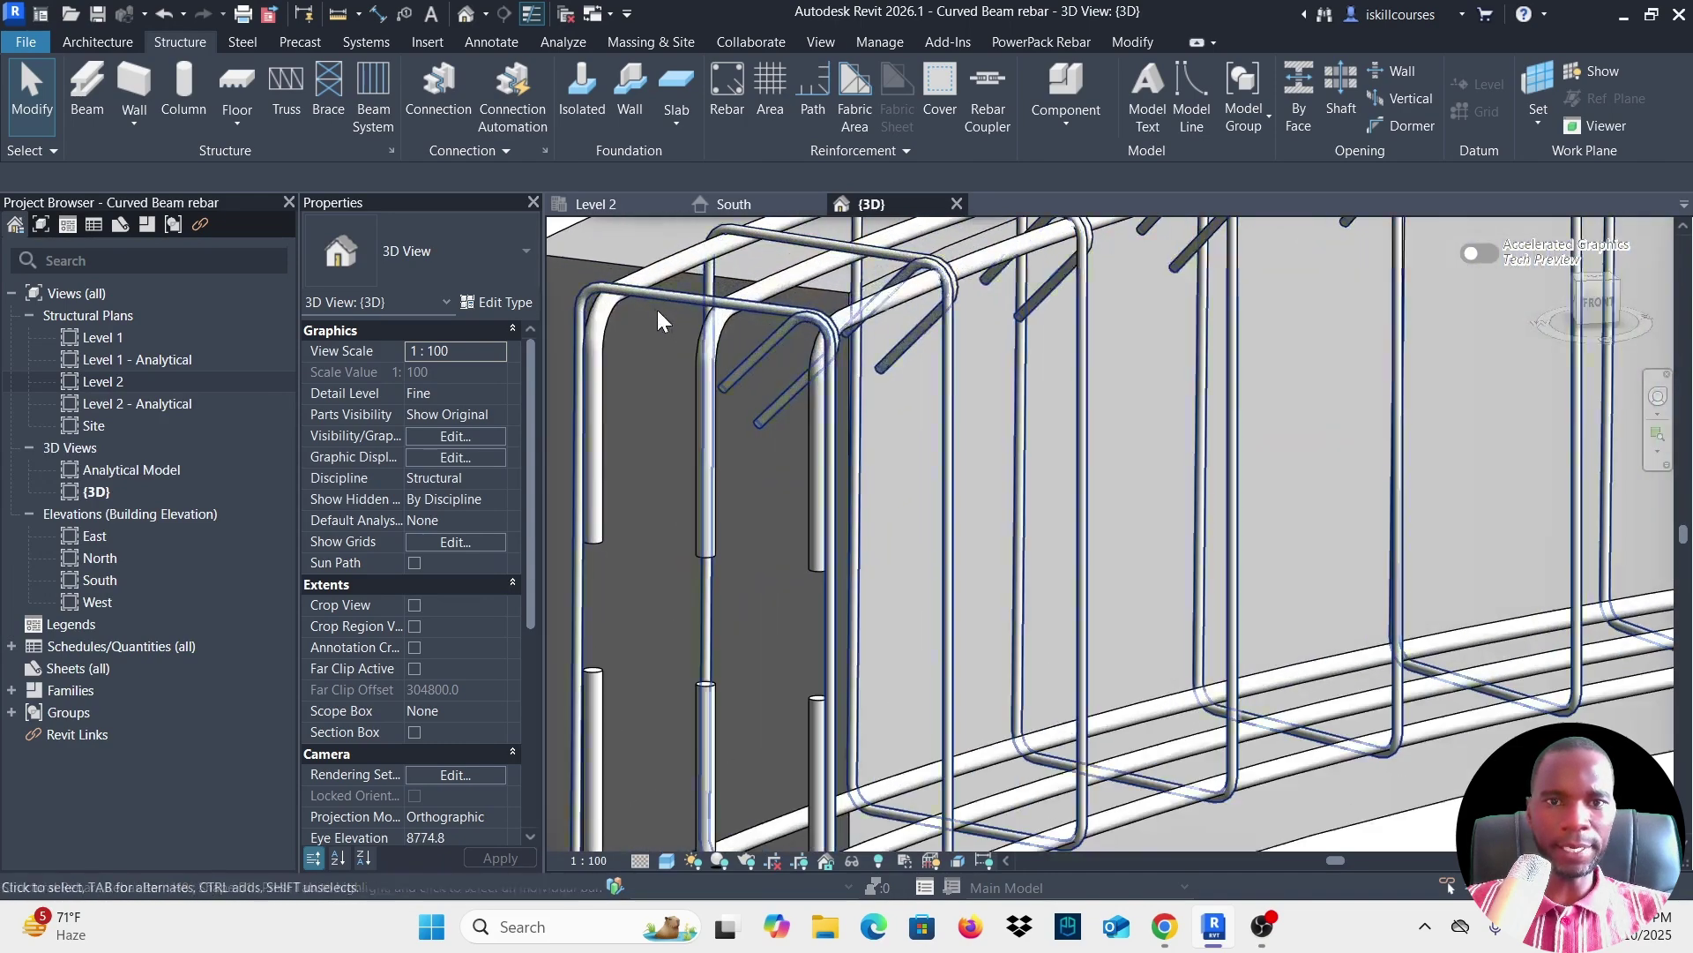
Constrain the H8 stirrup set's end-of-path handle at -50 mm from the beam end.
click(657, 304)
scroll(657, 304, down, 3)
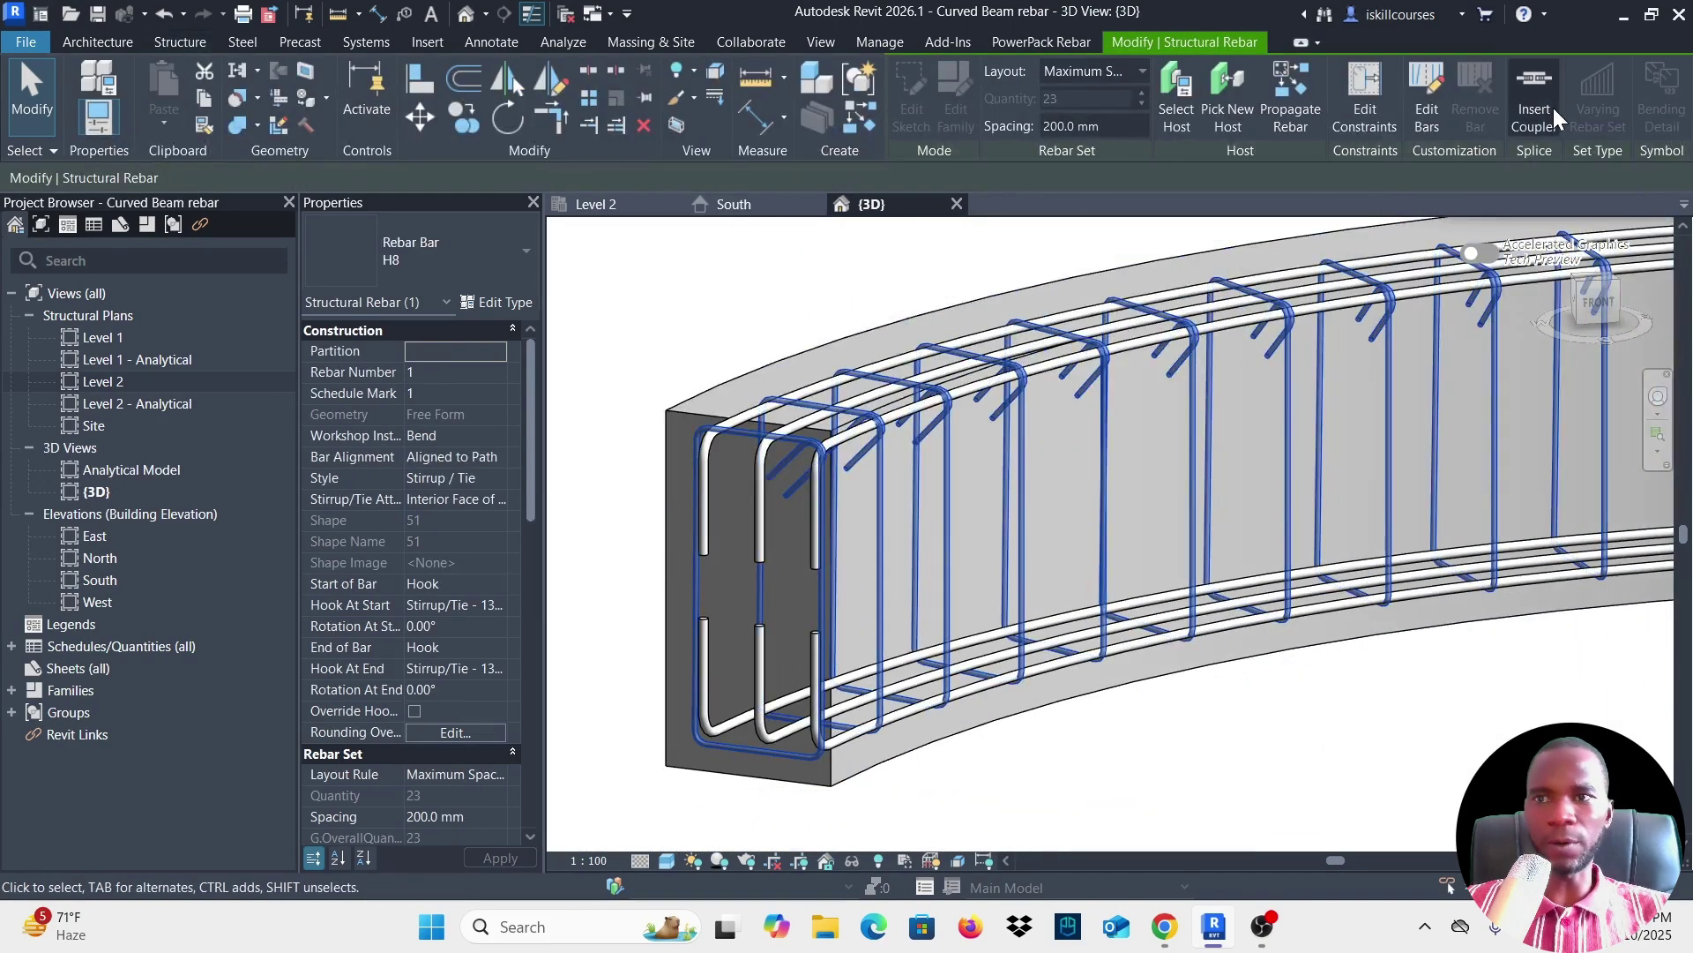
click(1365, 93)
scroll(808, 421, up, 5)
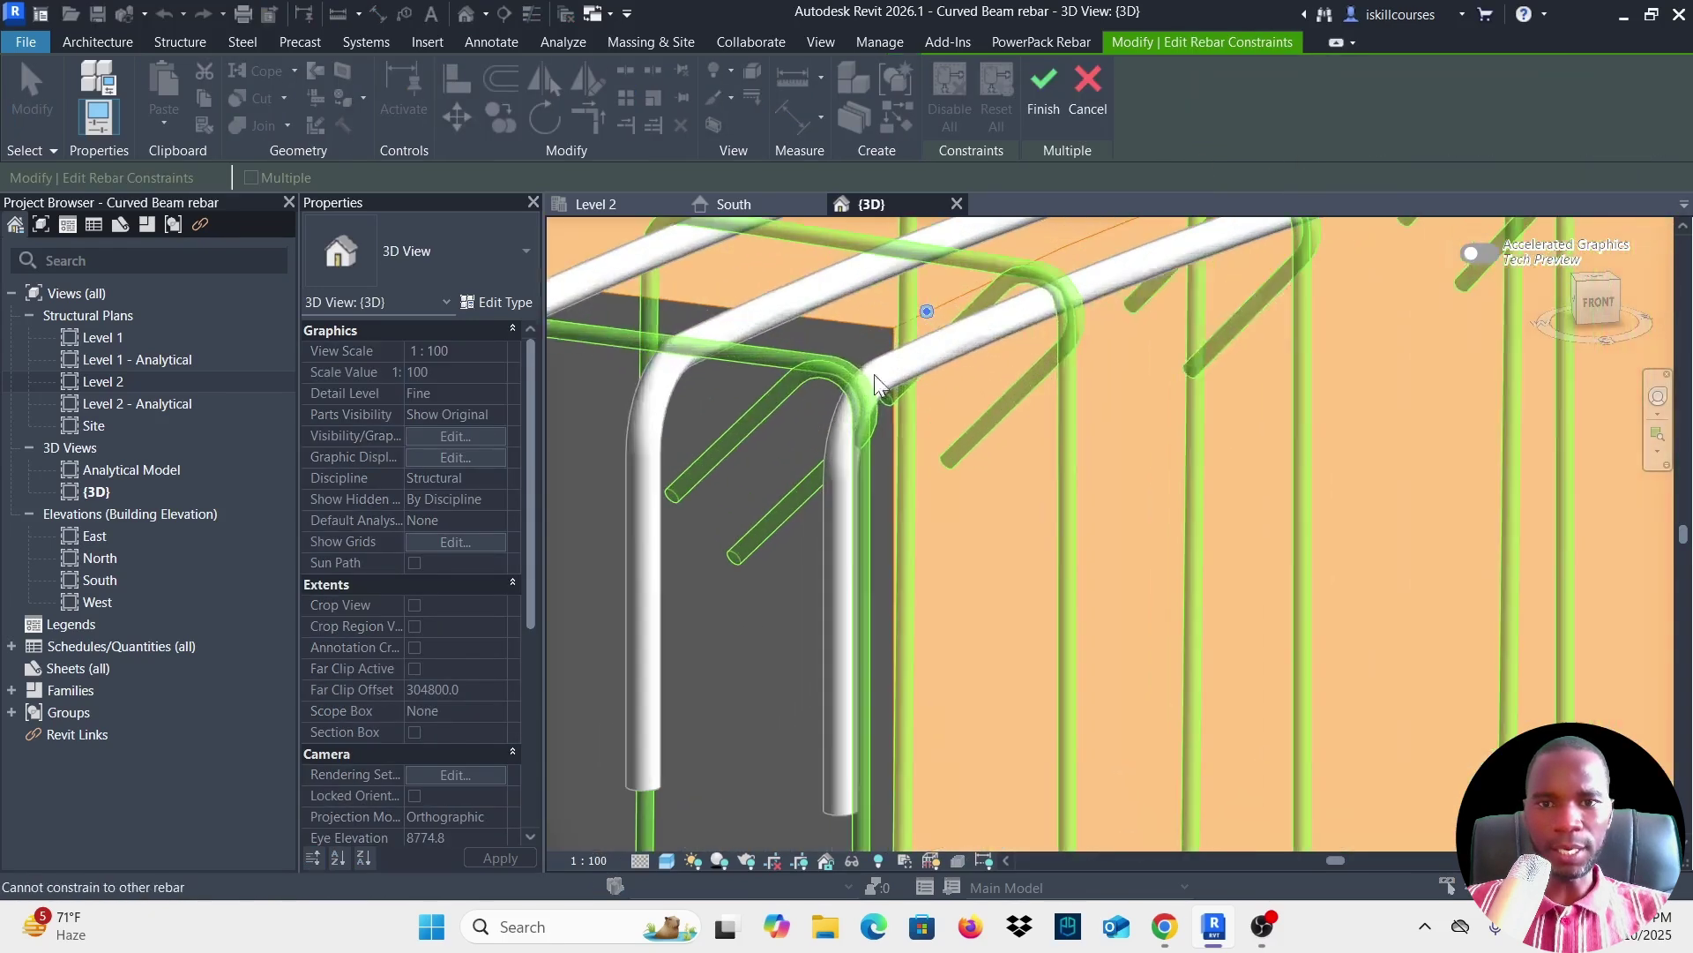
scroll(914, 415, down, 2)
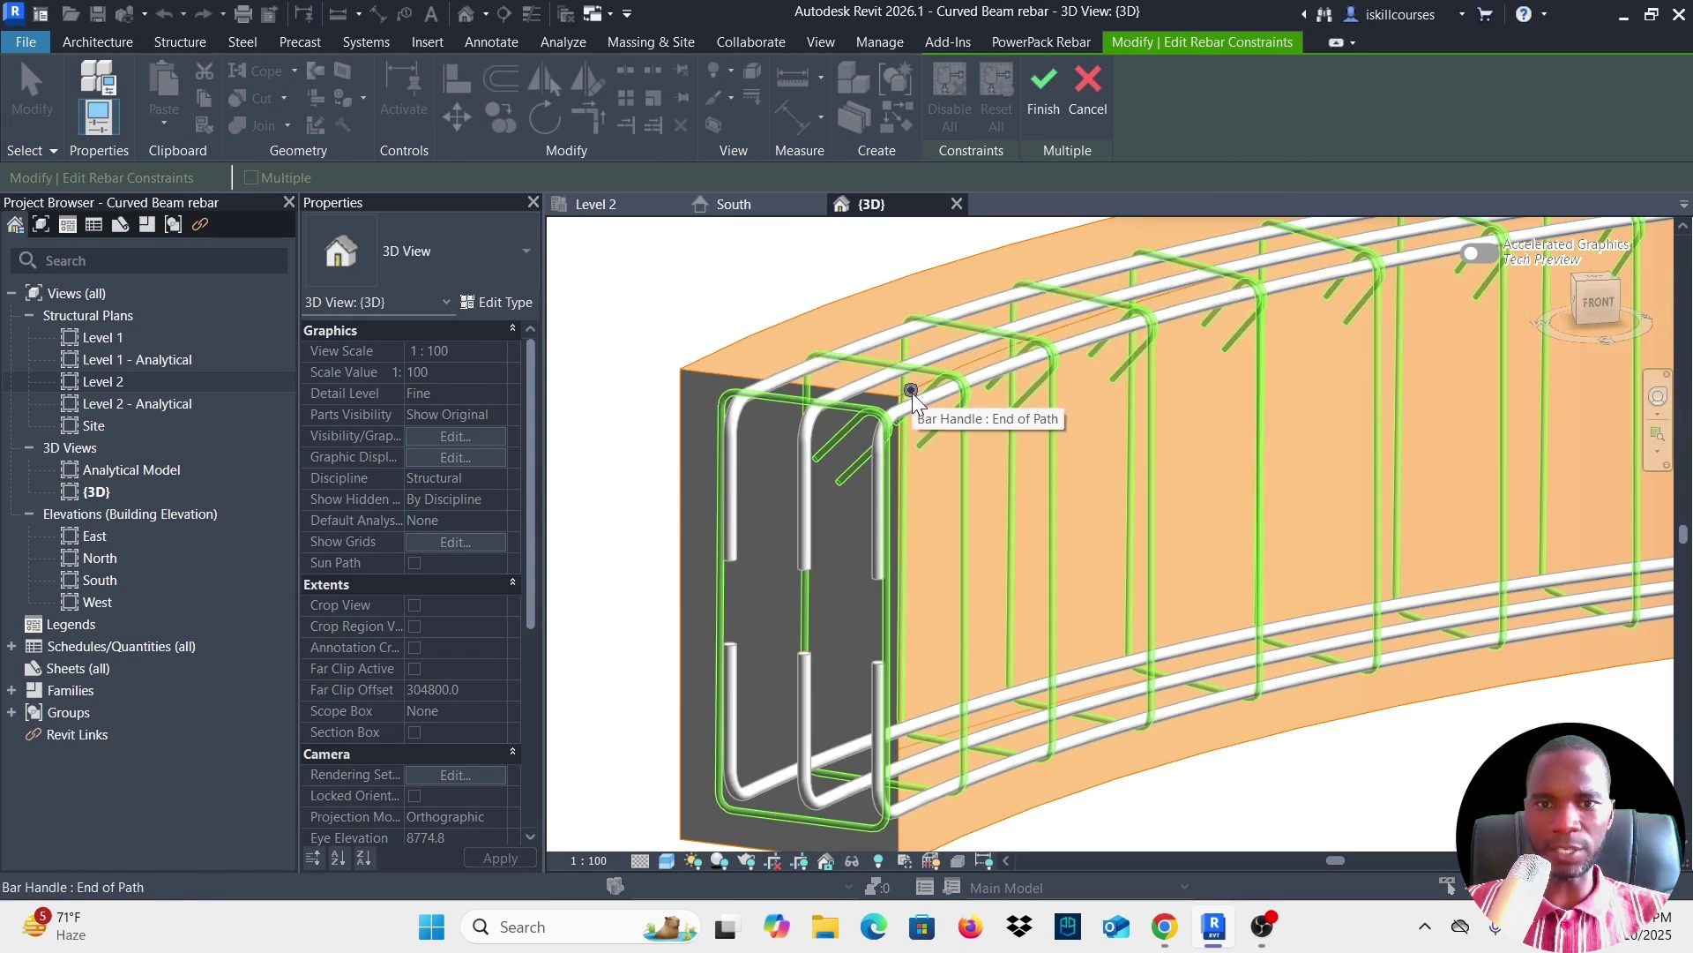
click(912, 393)
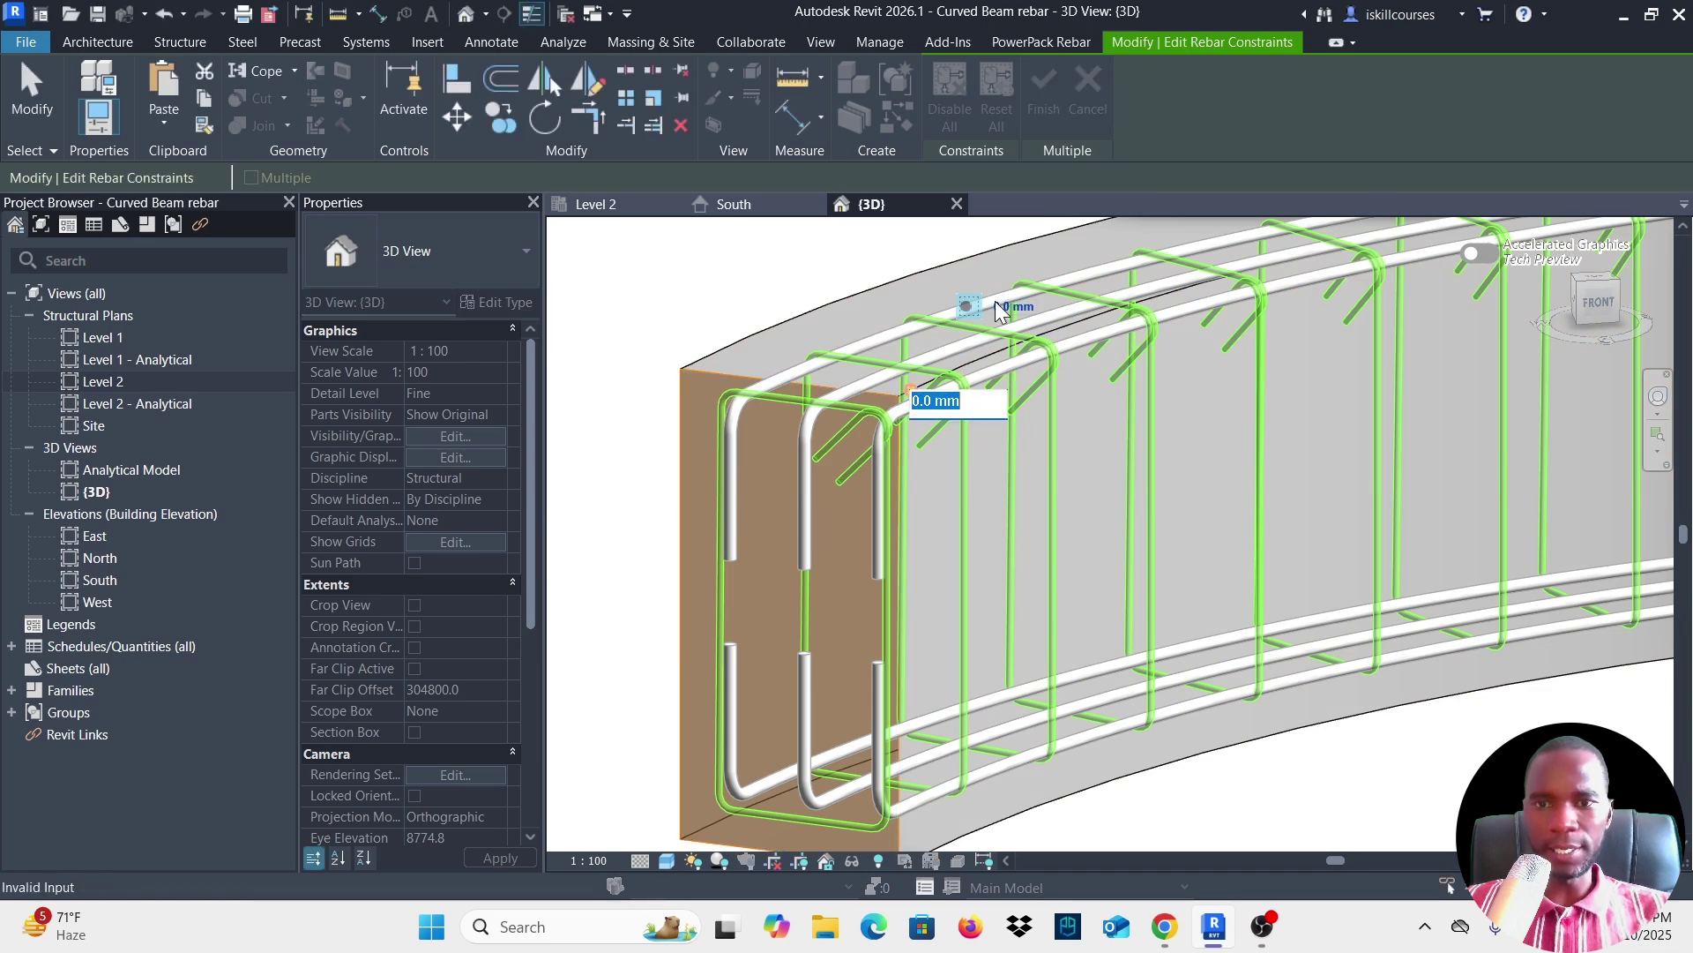
text(-50)
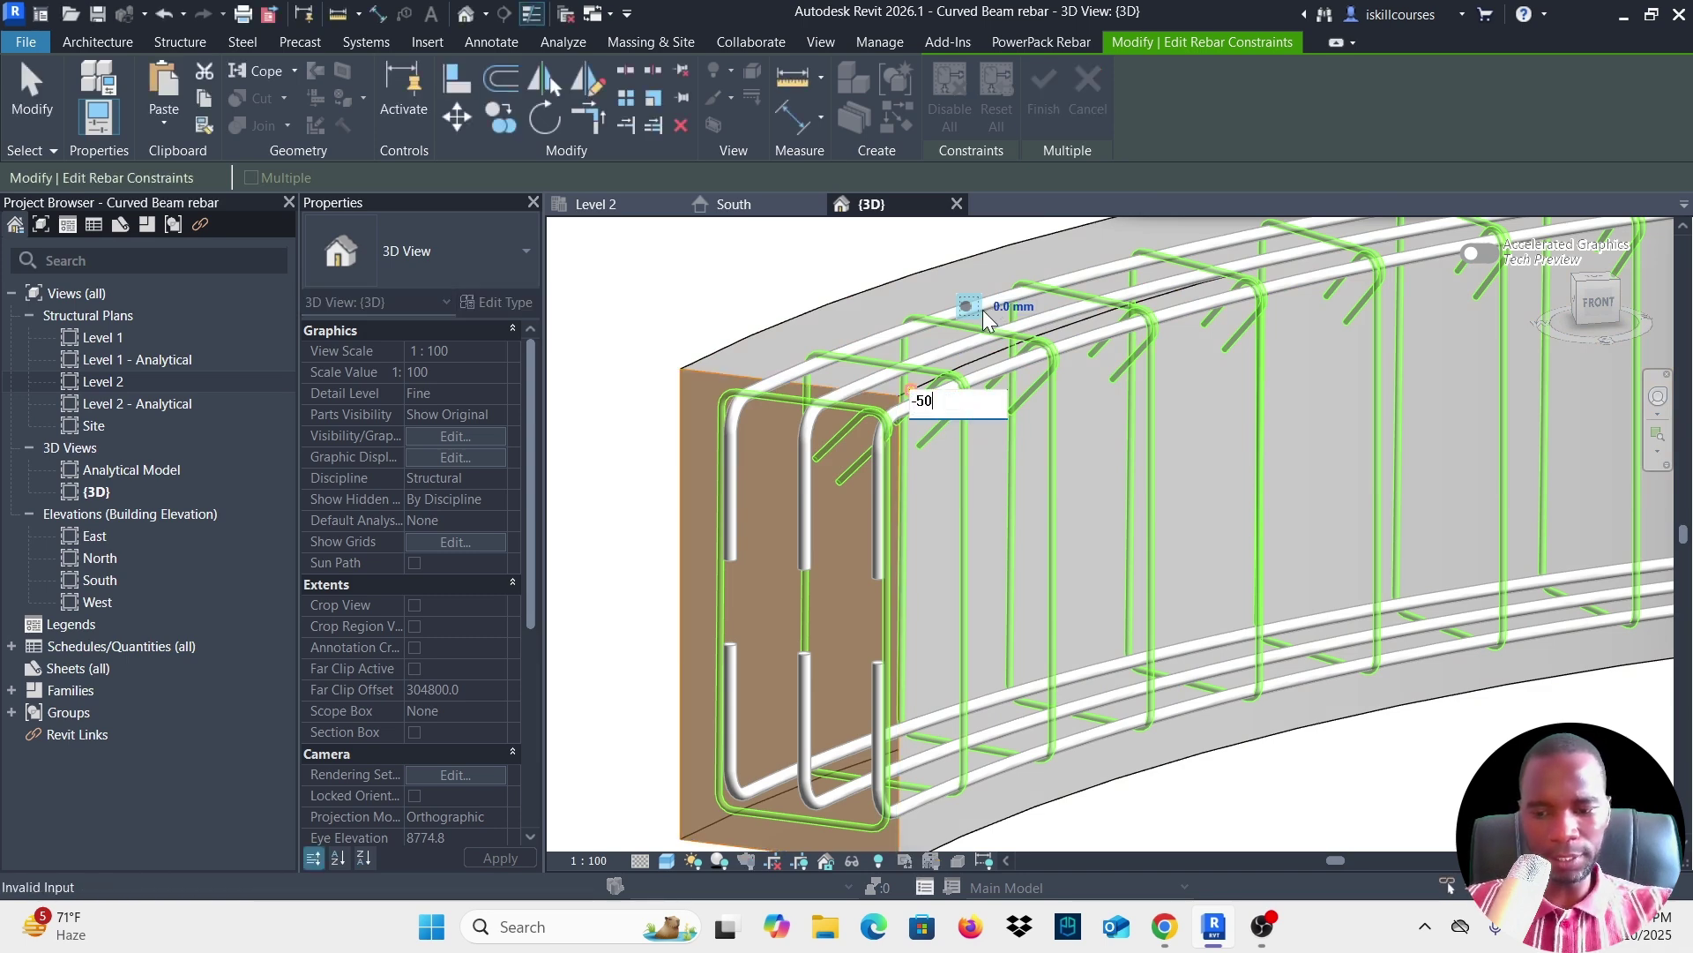
key(Return)
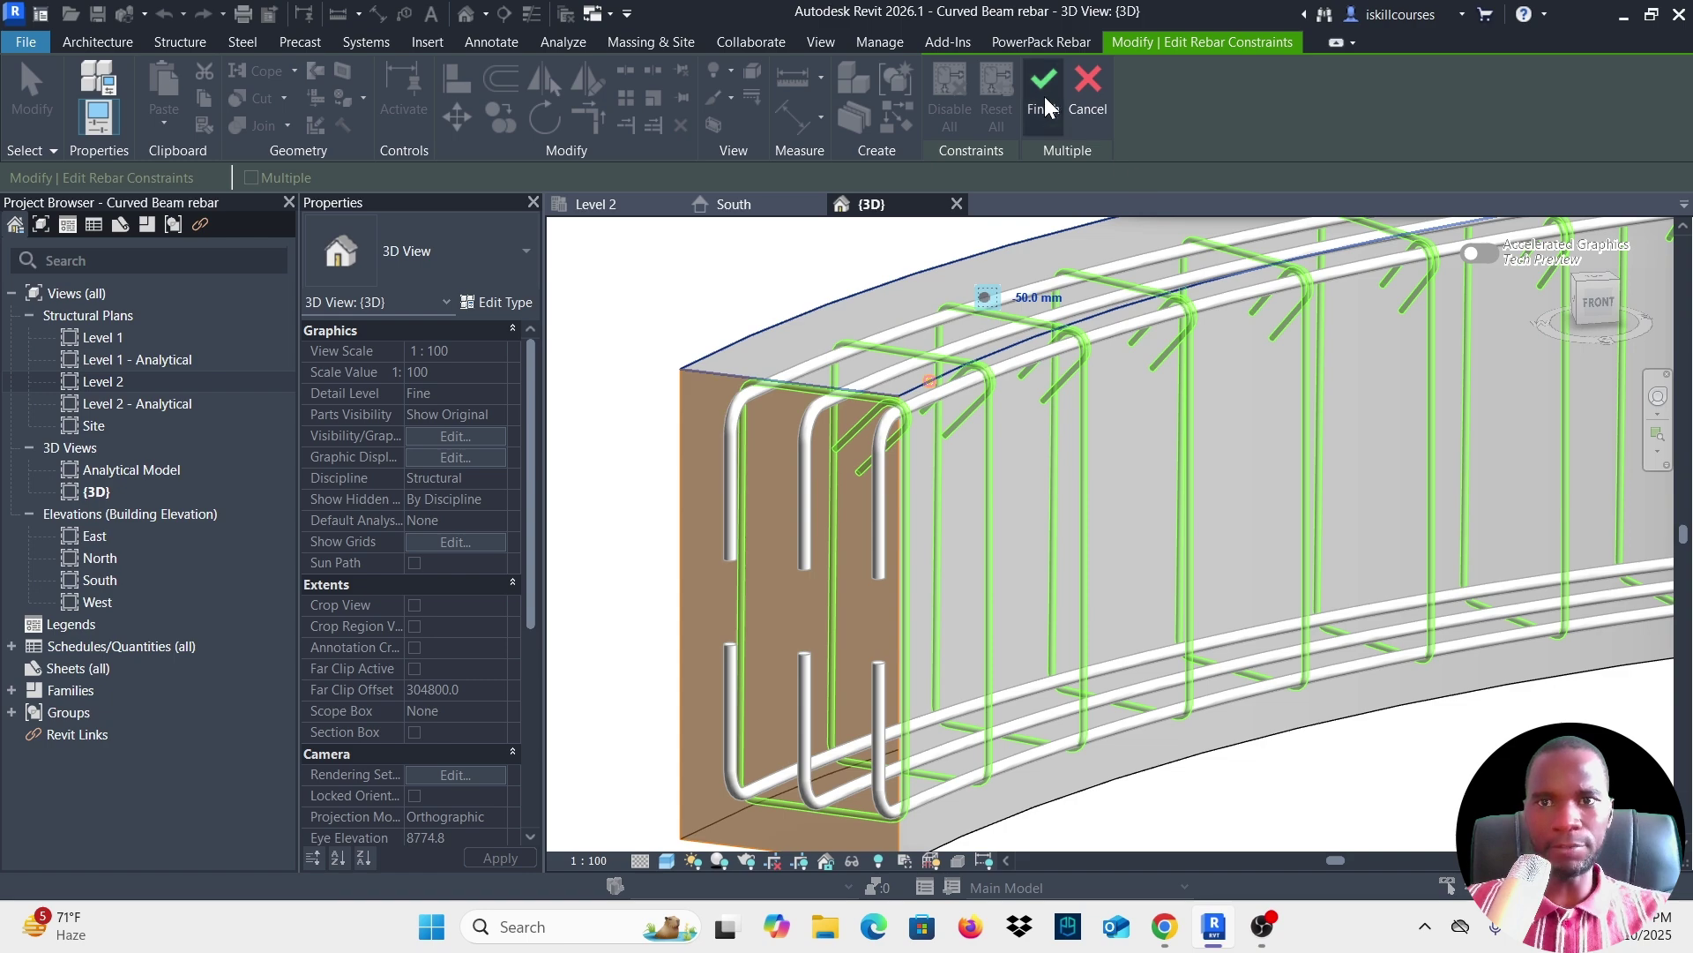
click(1006, 293)
Commit the stirrup constraints, clear the selection and inspect the beam's right end.
click(1044, 97)
scroll(882, 441, down, 5)
click(767, 329)
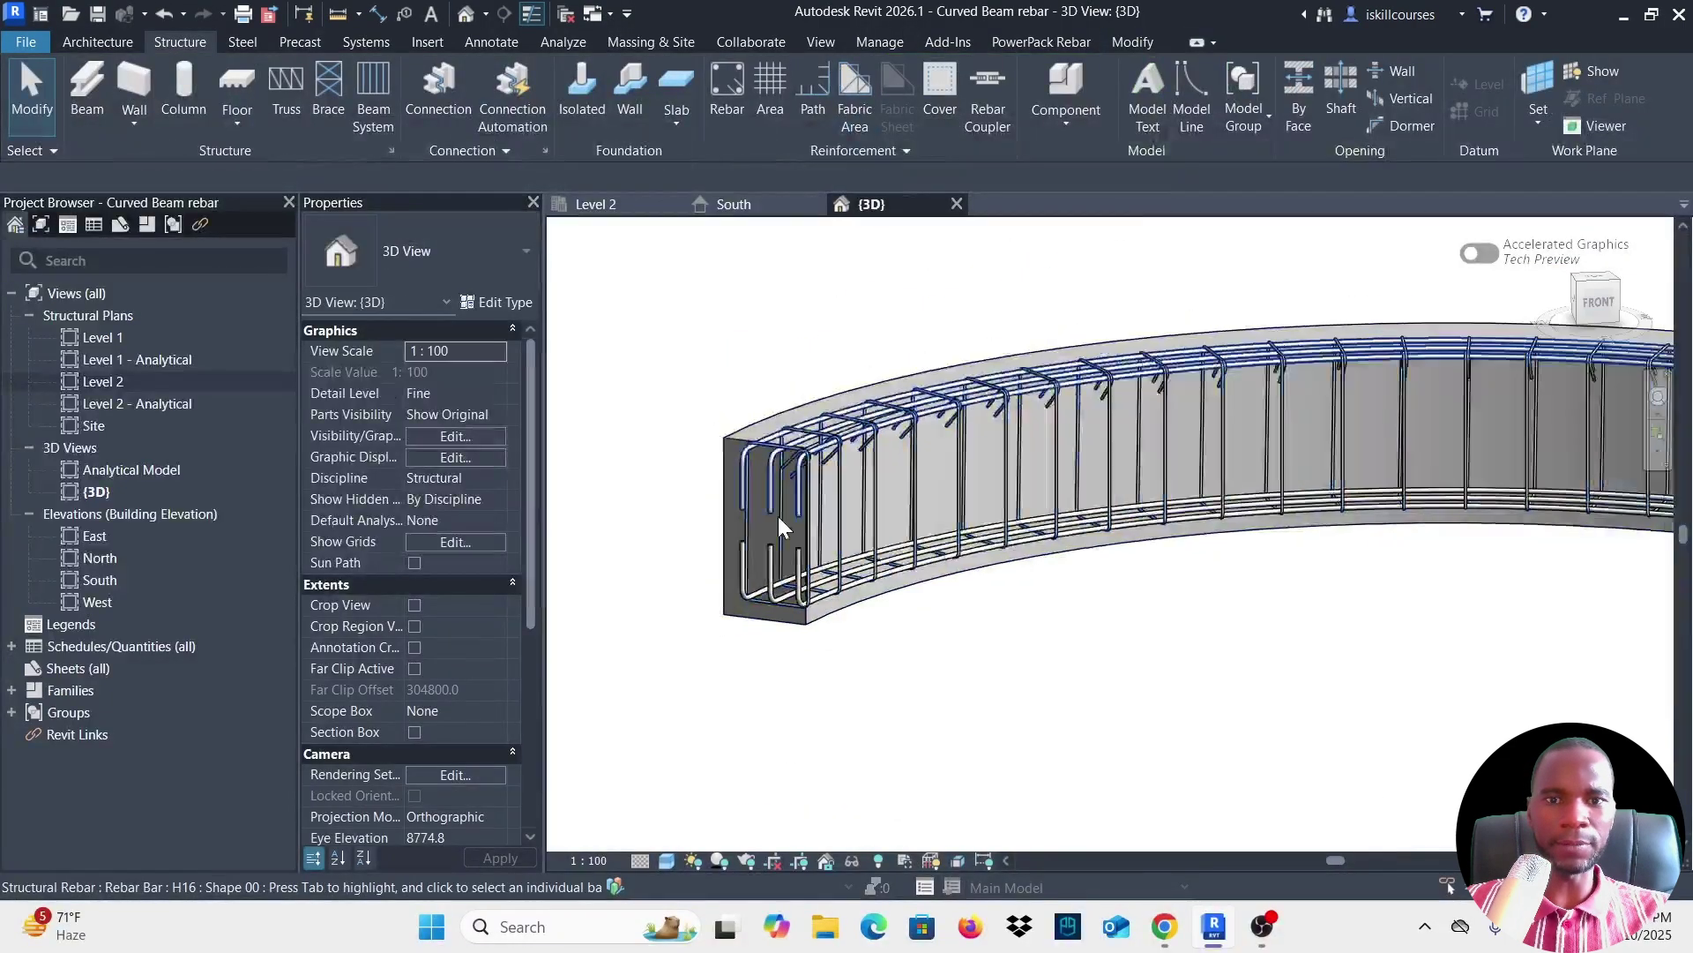
shift+middle_drag(1305, 525, 1231, 589)
scroll(1223, 585, up, 2)
scroll(1223, 585, up, 3)
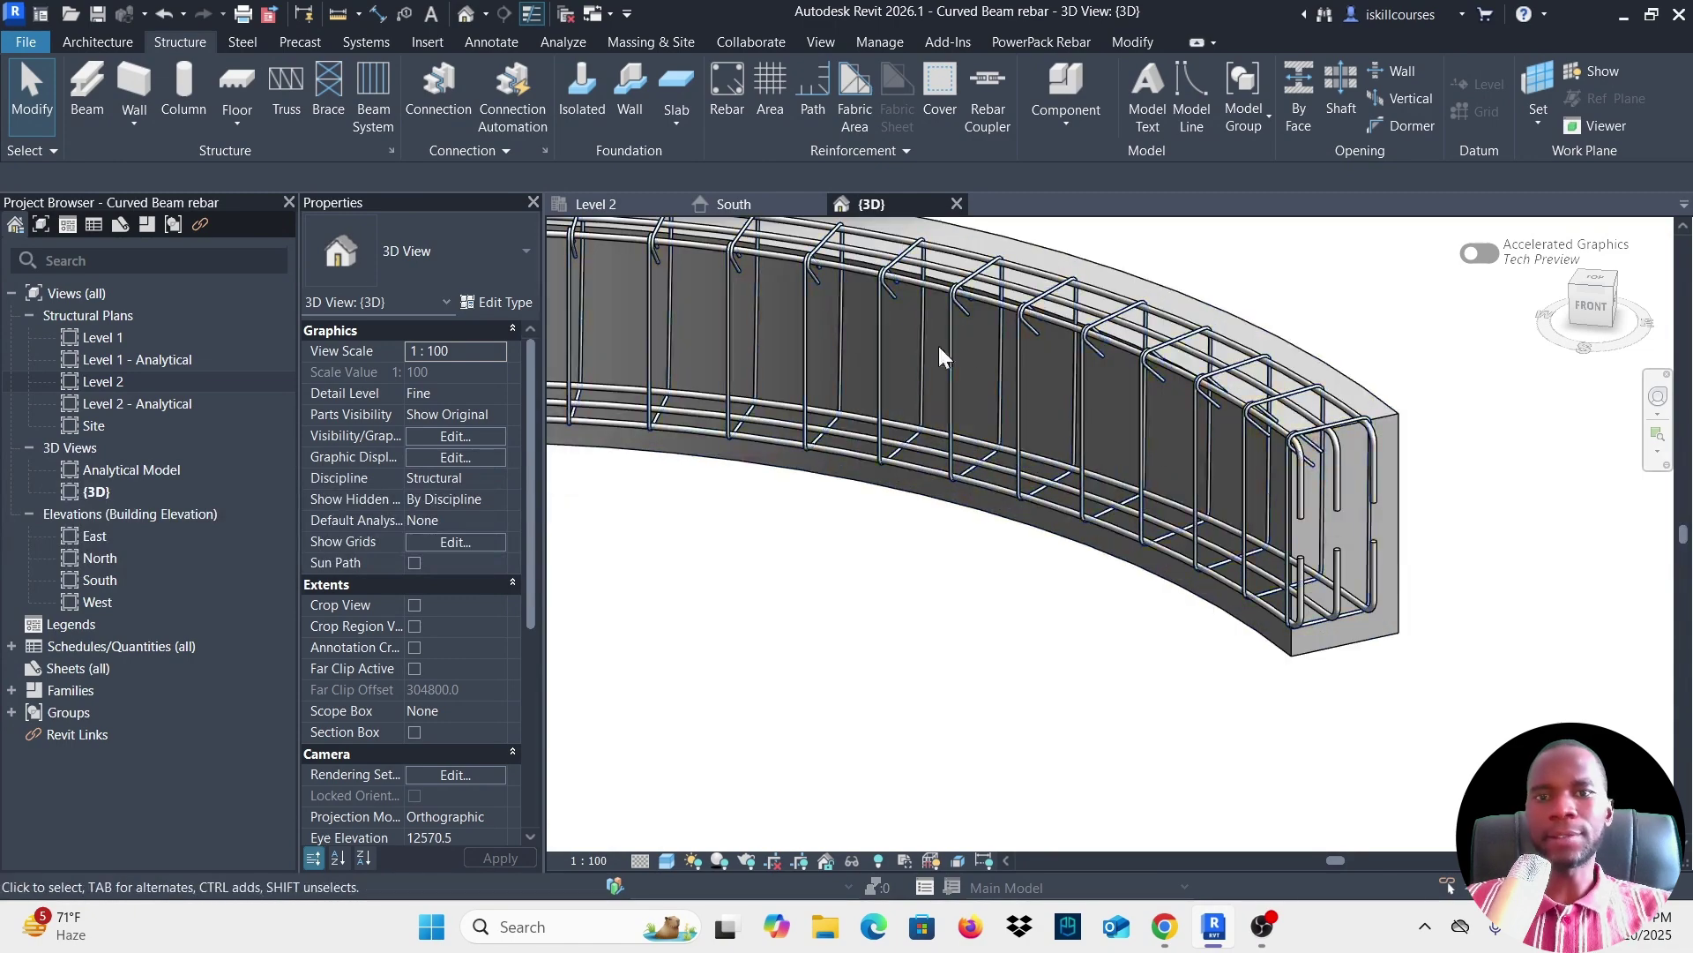
Orbit to a front-right view of the rebar cage and select the curved concrete beam.
shift+middle_drag(1474, 578, 1341, 389)
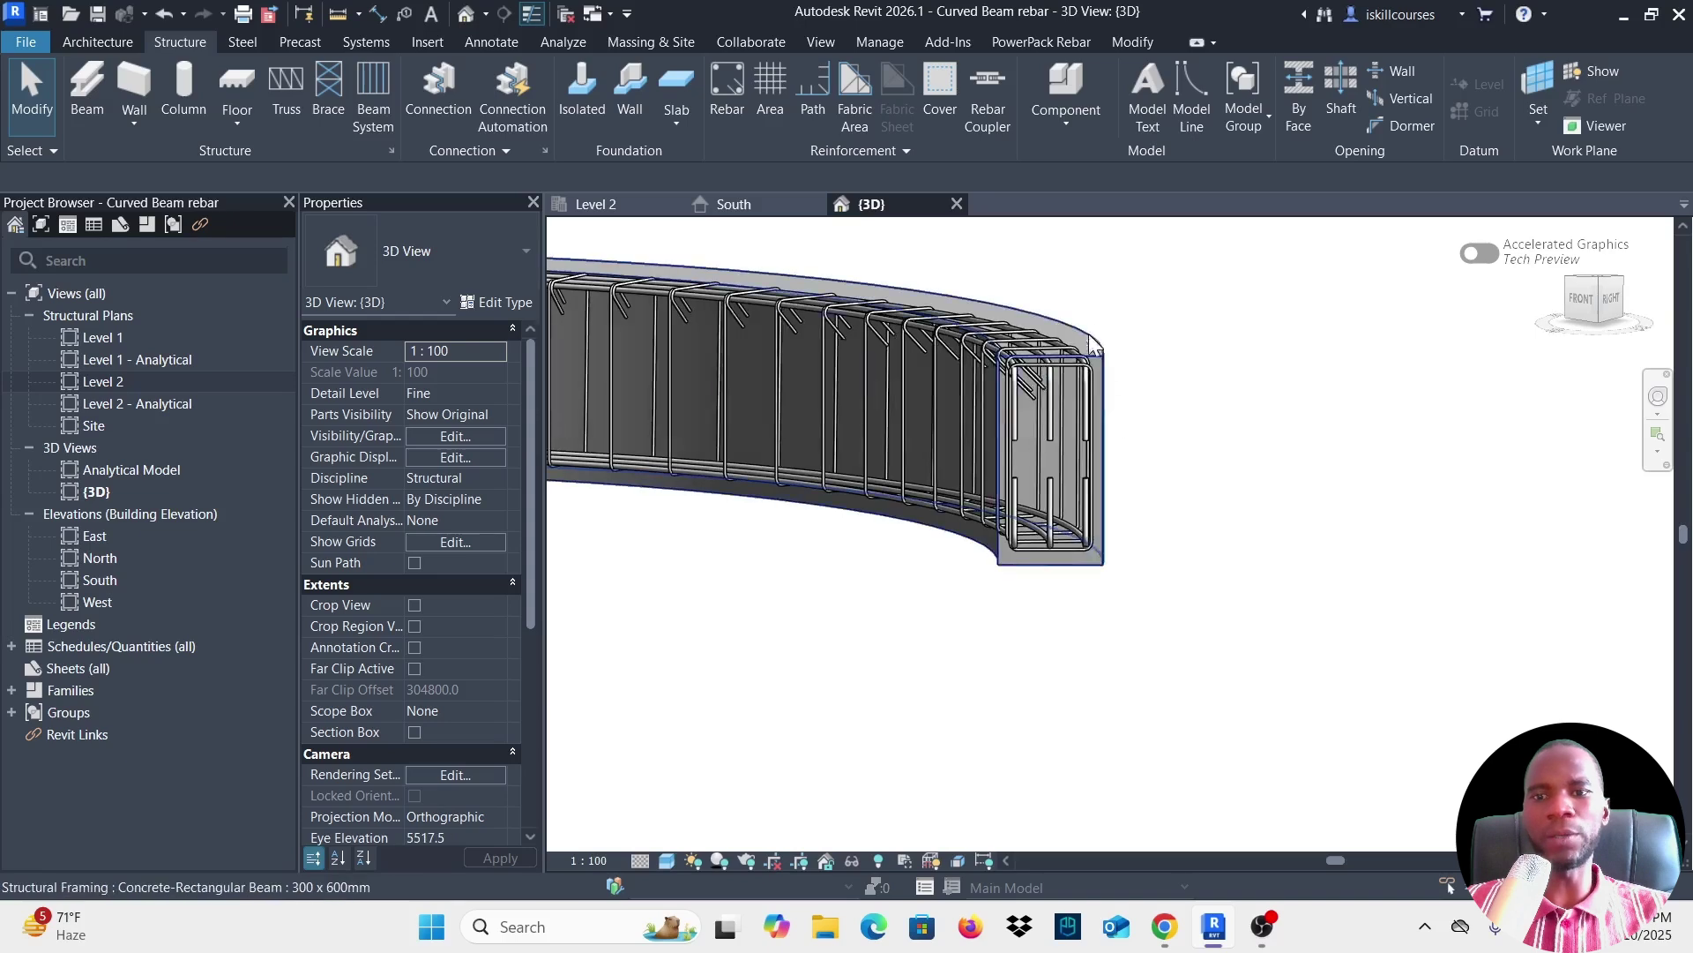
scroll(1164, 538, down, 5)
shift+middle_drag(1010, 609, 1070, 537)
scroll(1323, 441, up, 5)
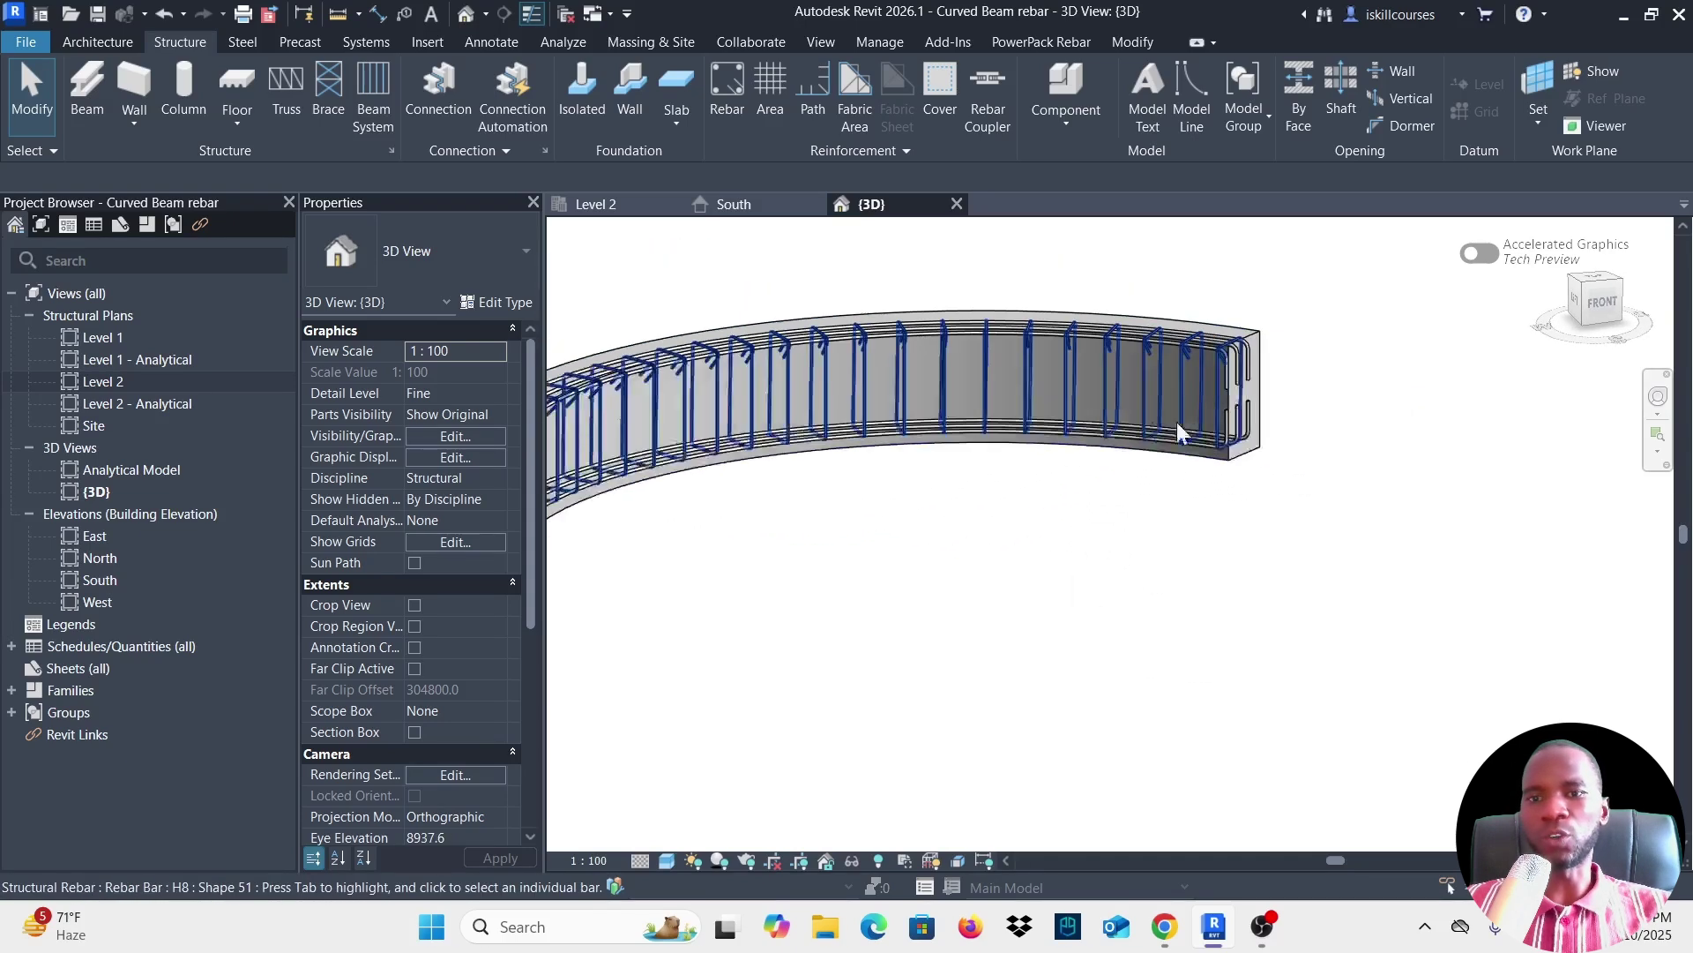
scroll(1399, 382, down, 3)
shift+middle_drag(1399, 381, 1229, 385)
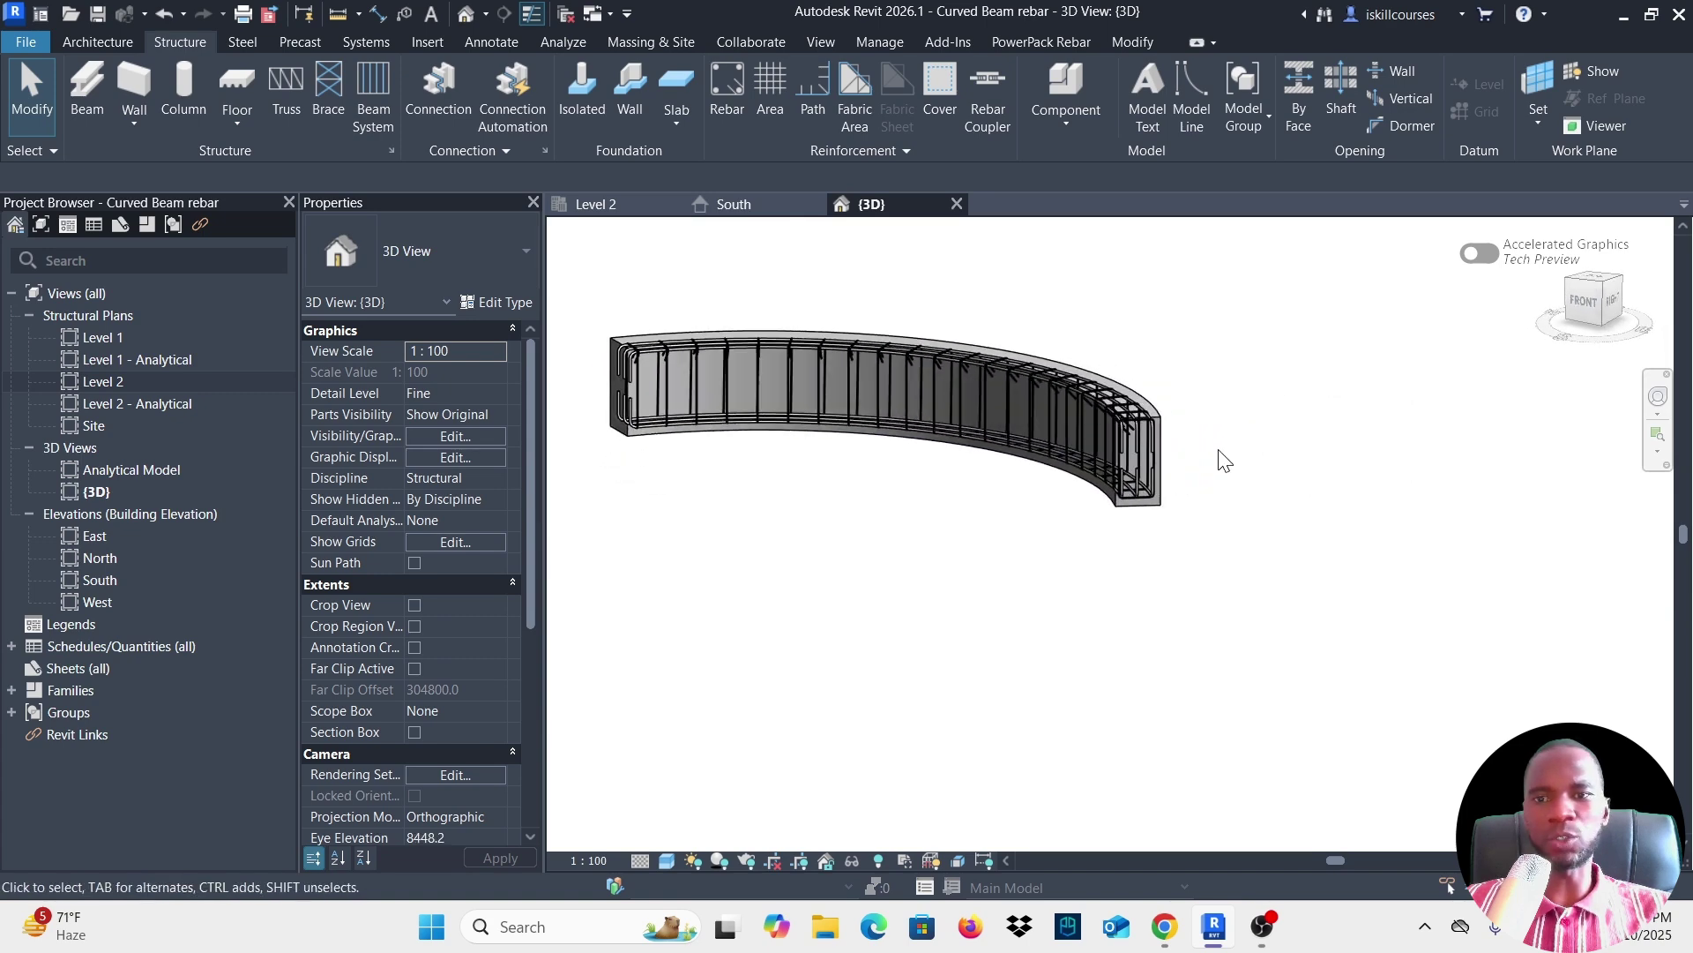
scroll(1221, 459, up, 5)
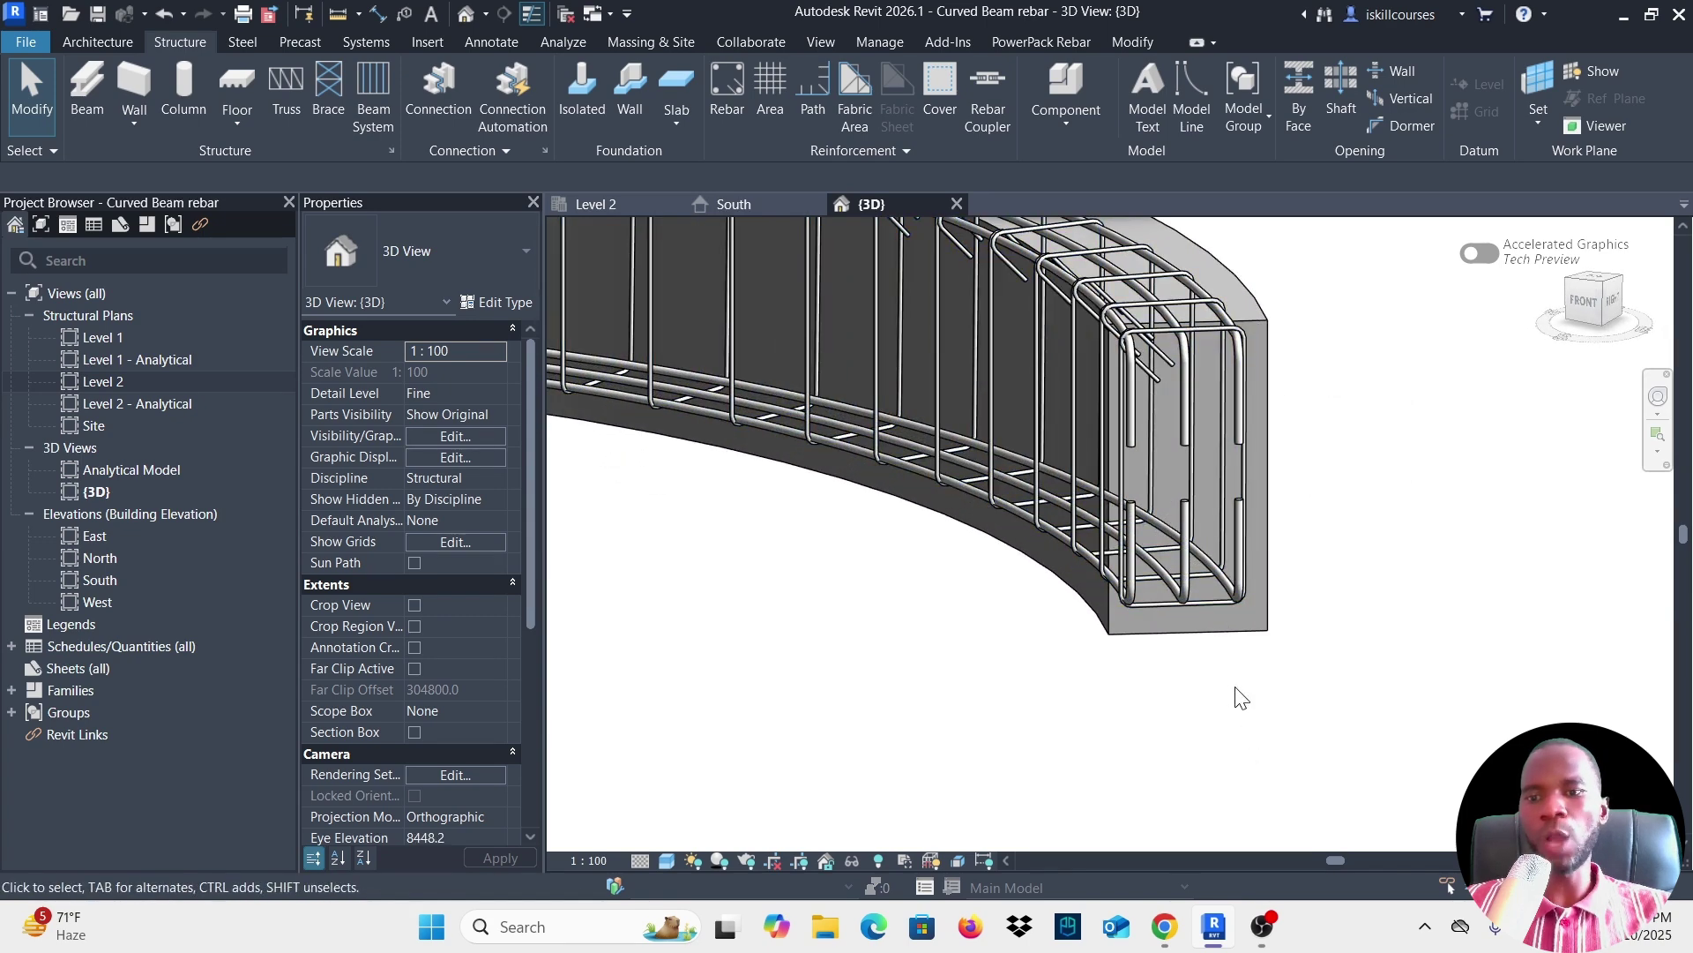
scroll(1234, 671, down, 3)
click(1227, 648)
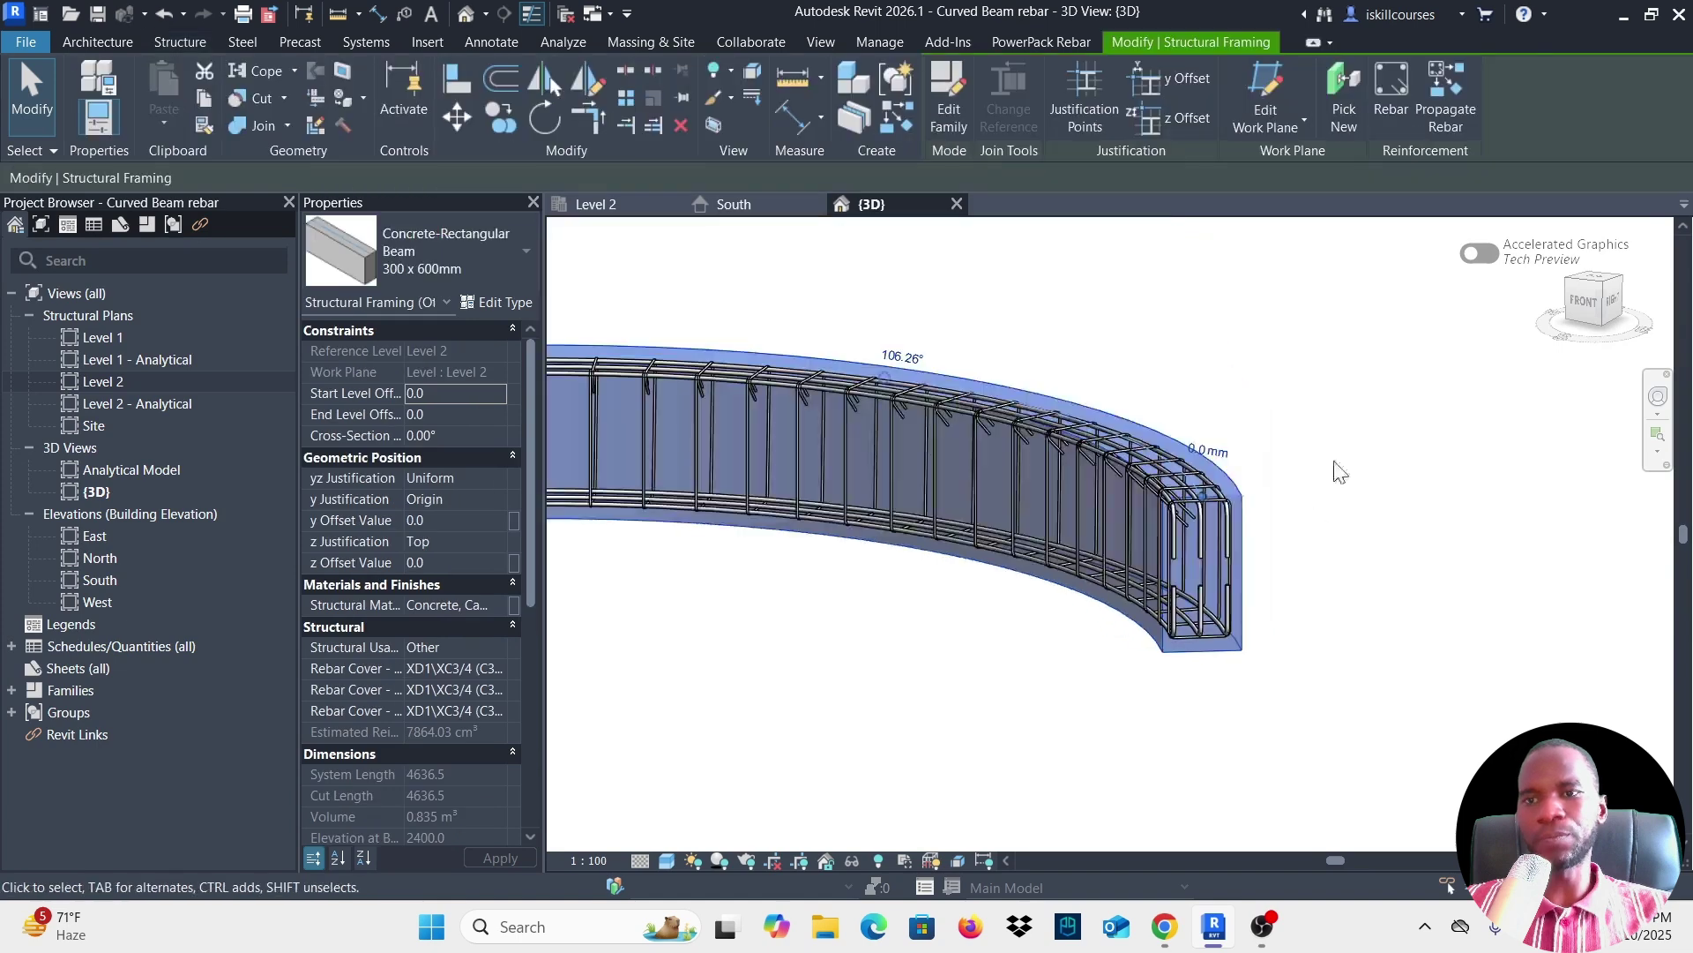
Start new H16 free-form rebar in the beam with a Fixed Number layout of 2 bars.
click(1394, 81)
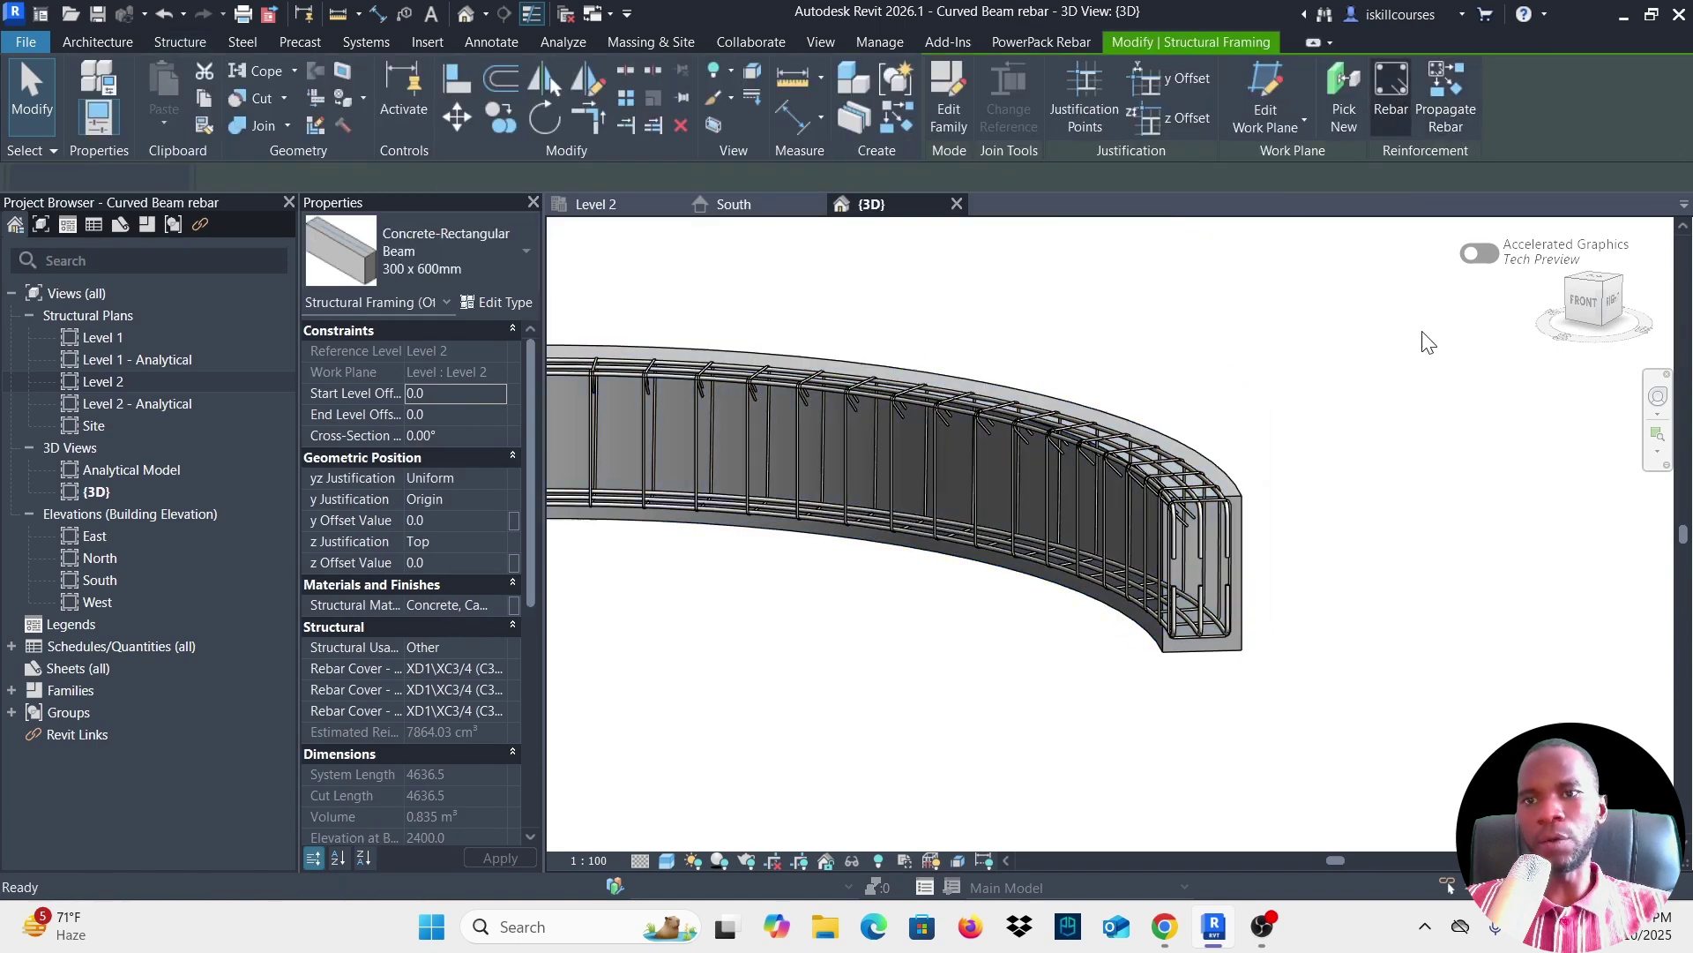
scroll(1245, 458, down, 2)
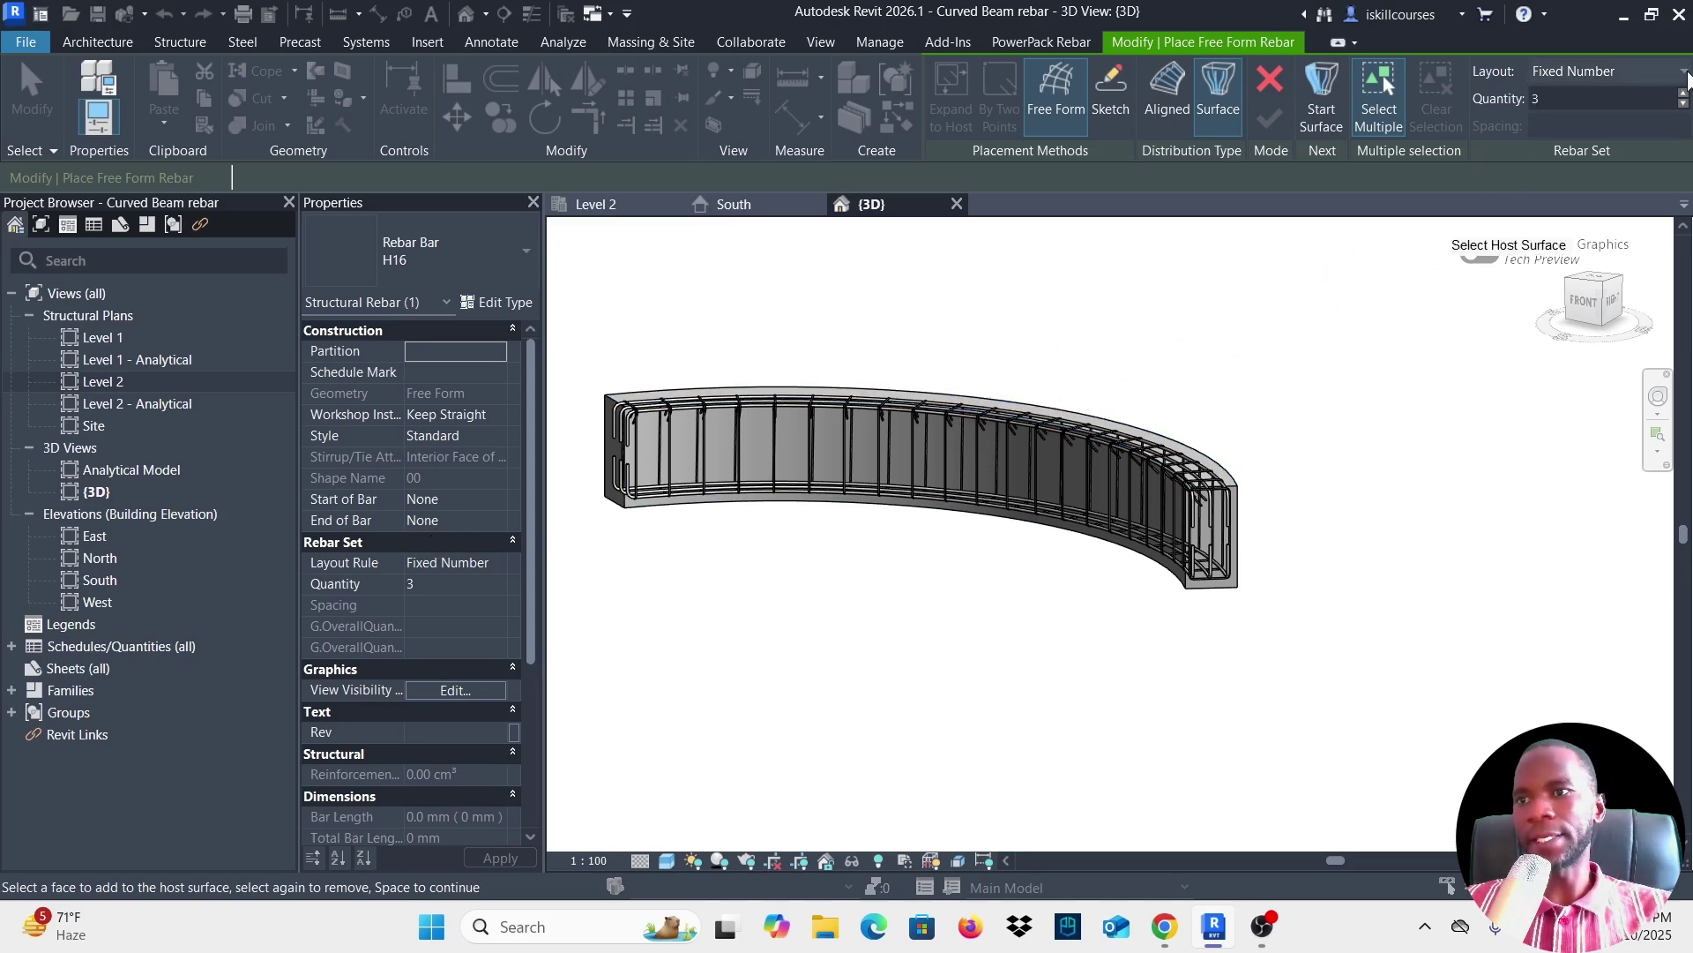
click(1685, 72)
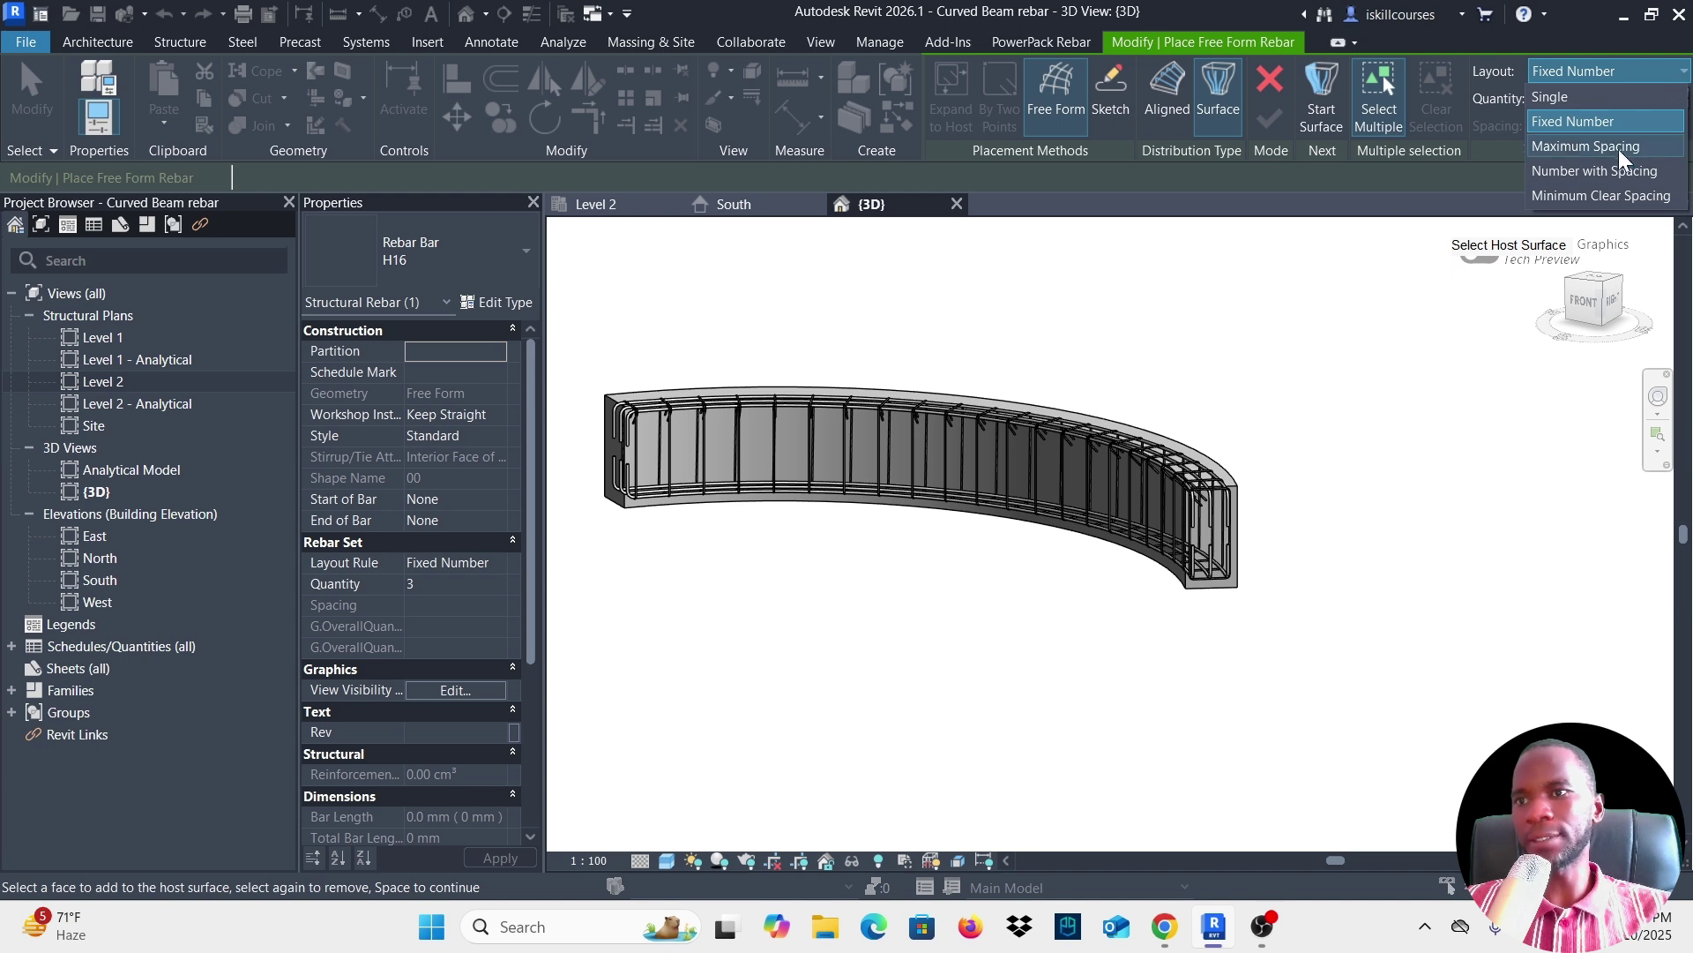
click(1578, 128)
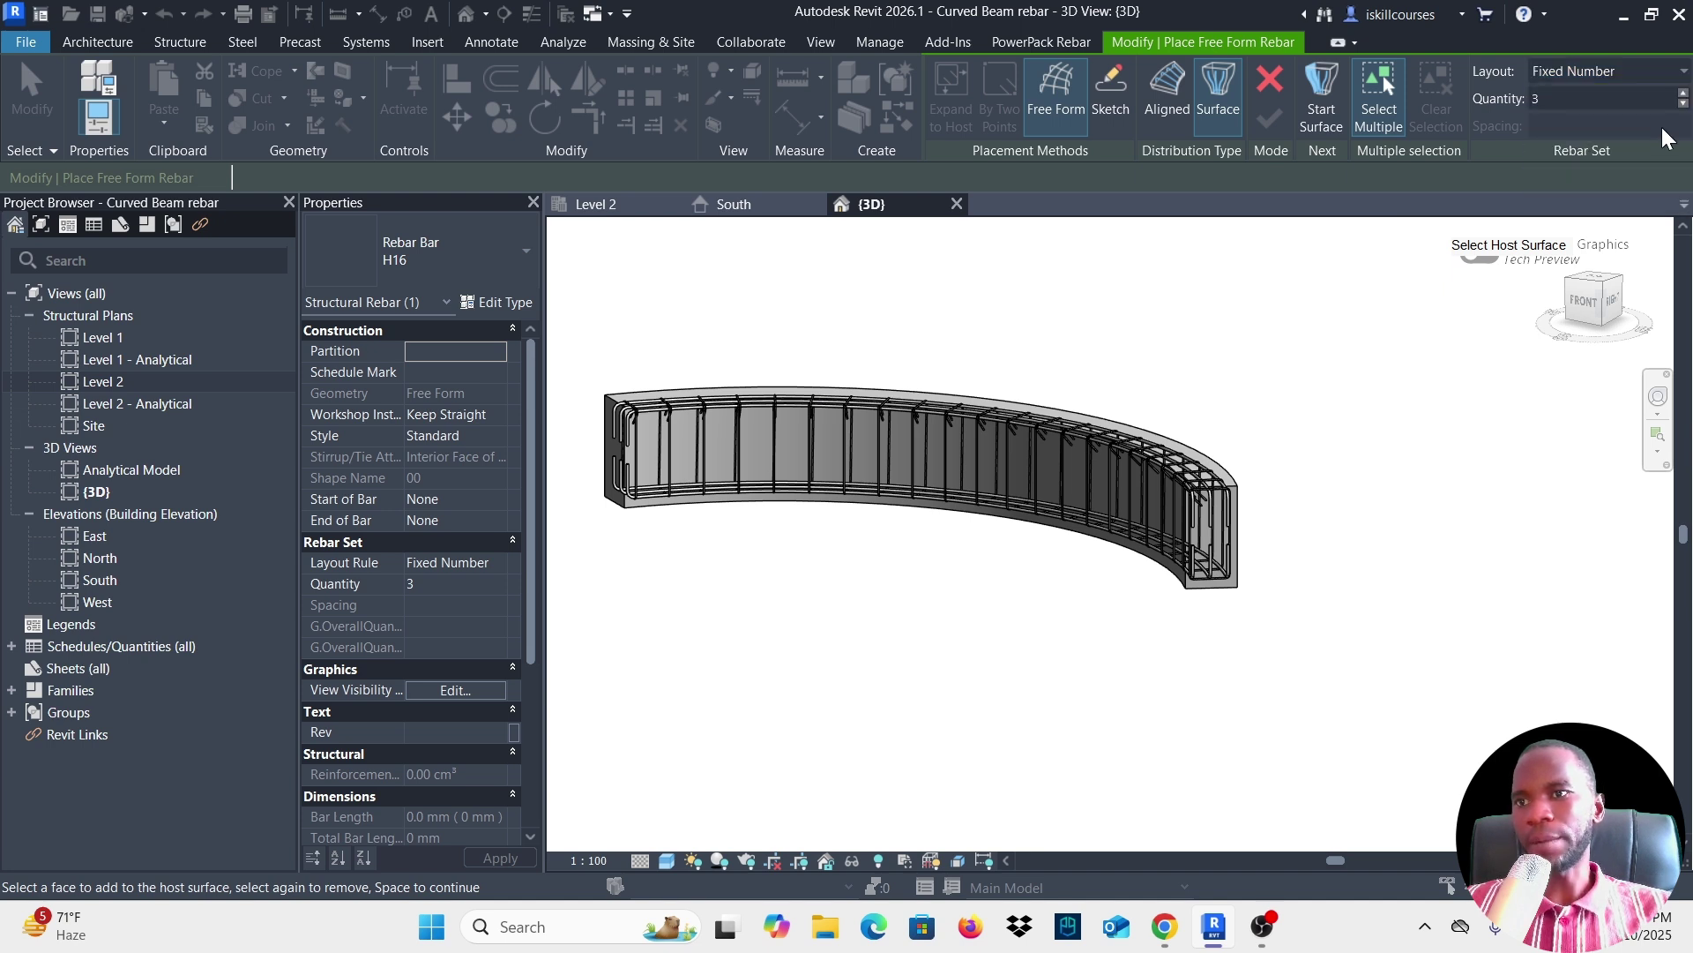
click(1684, 104)
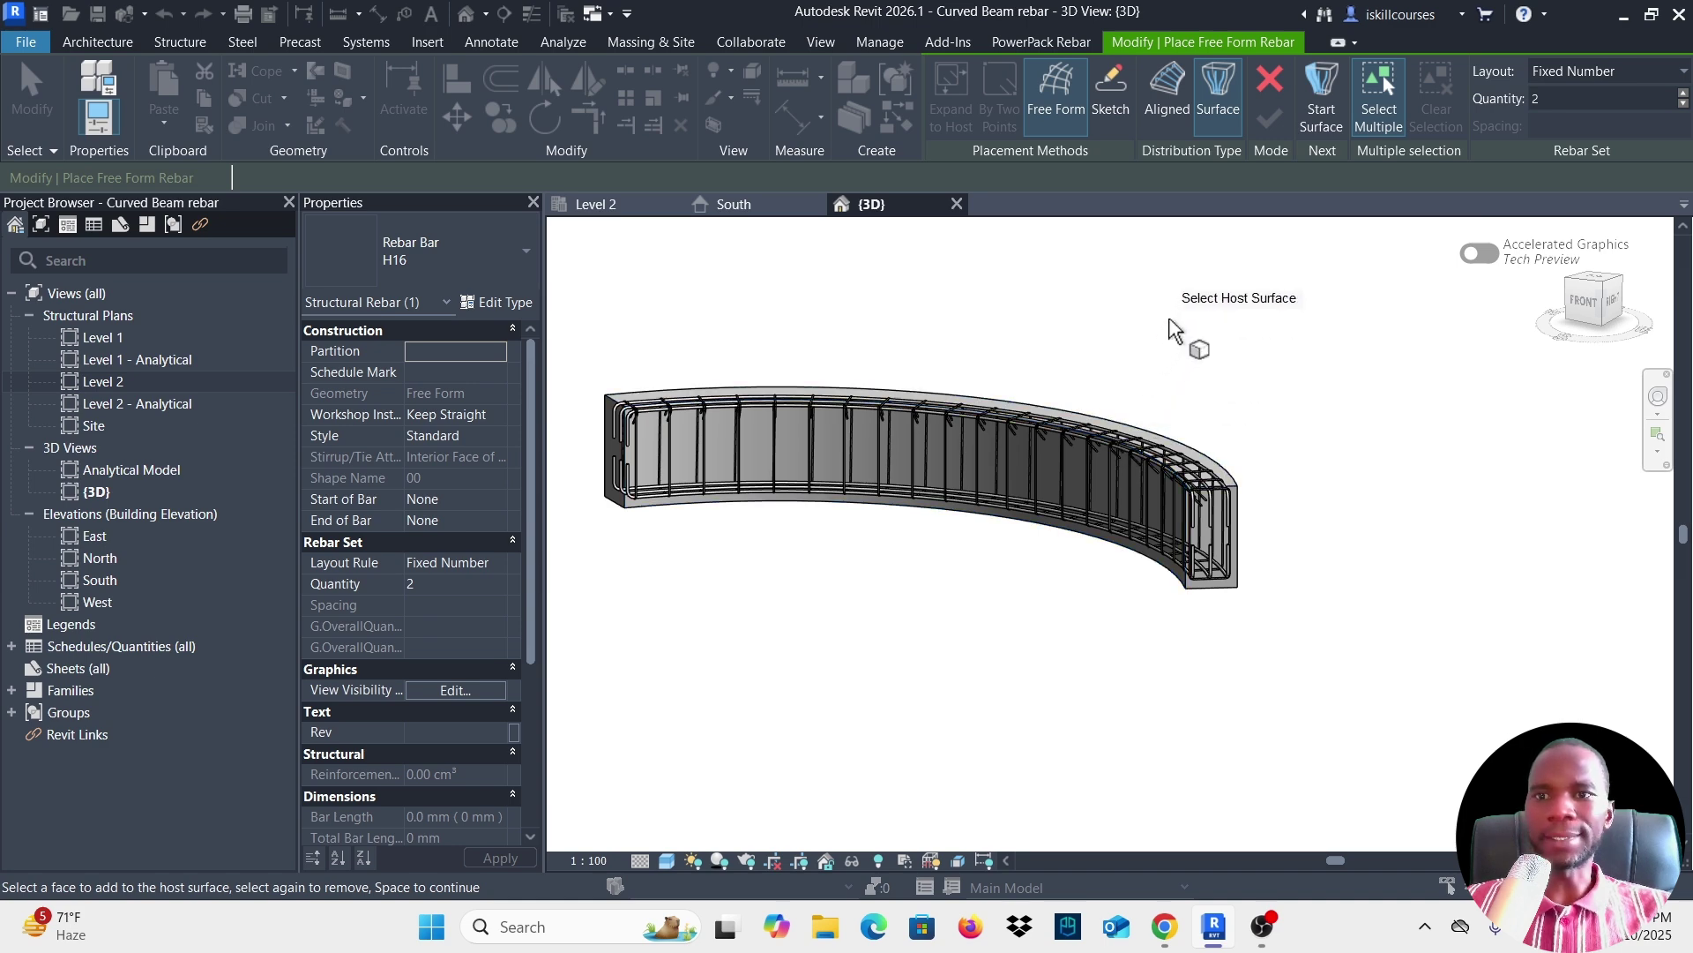
Orbit to the beam's side and pick its inner curved face as host surface.
scroll(1178, 344, down, 2)
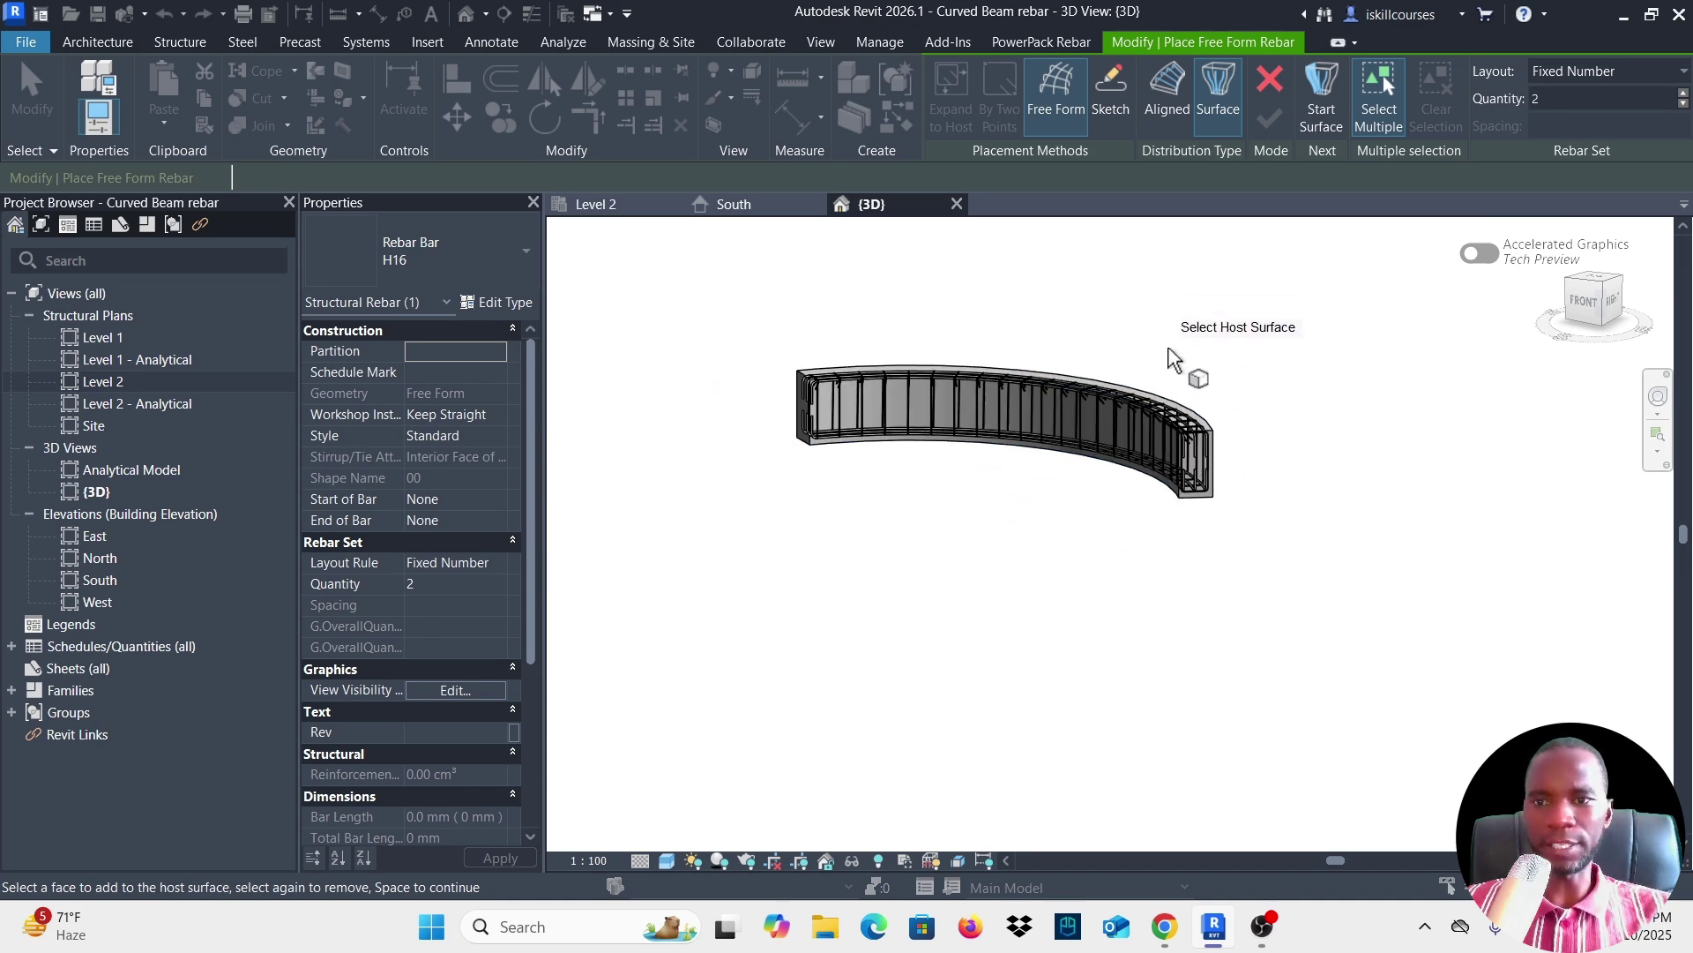
scroll(802, 367, up, 5)
scroll(926, 406, down, 5)
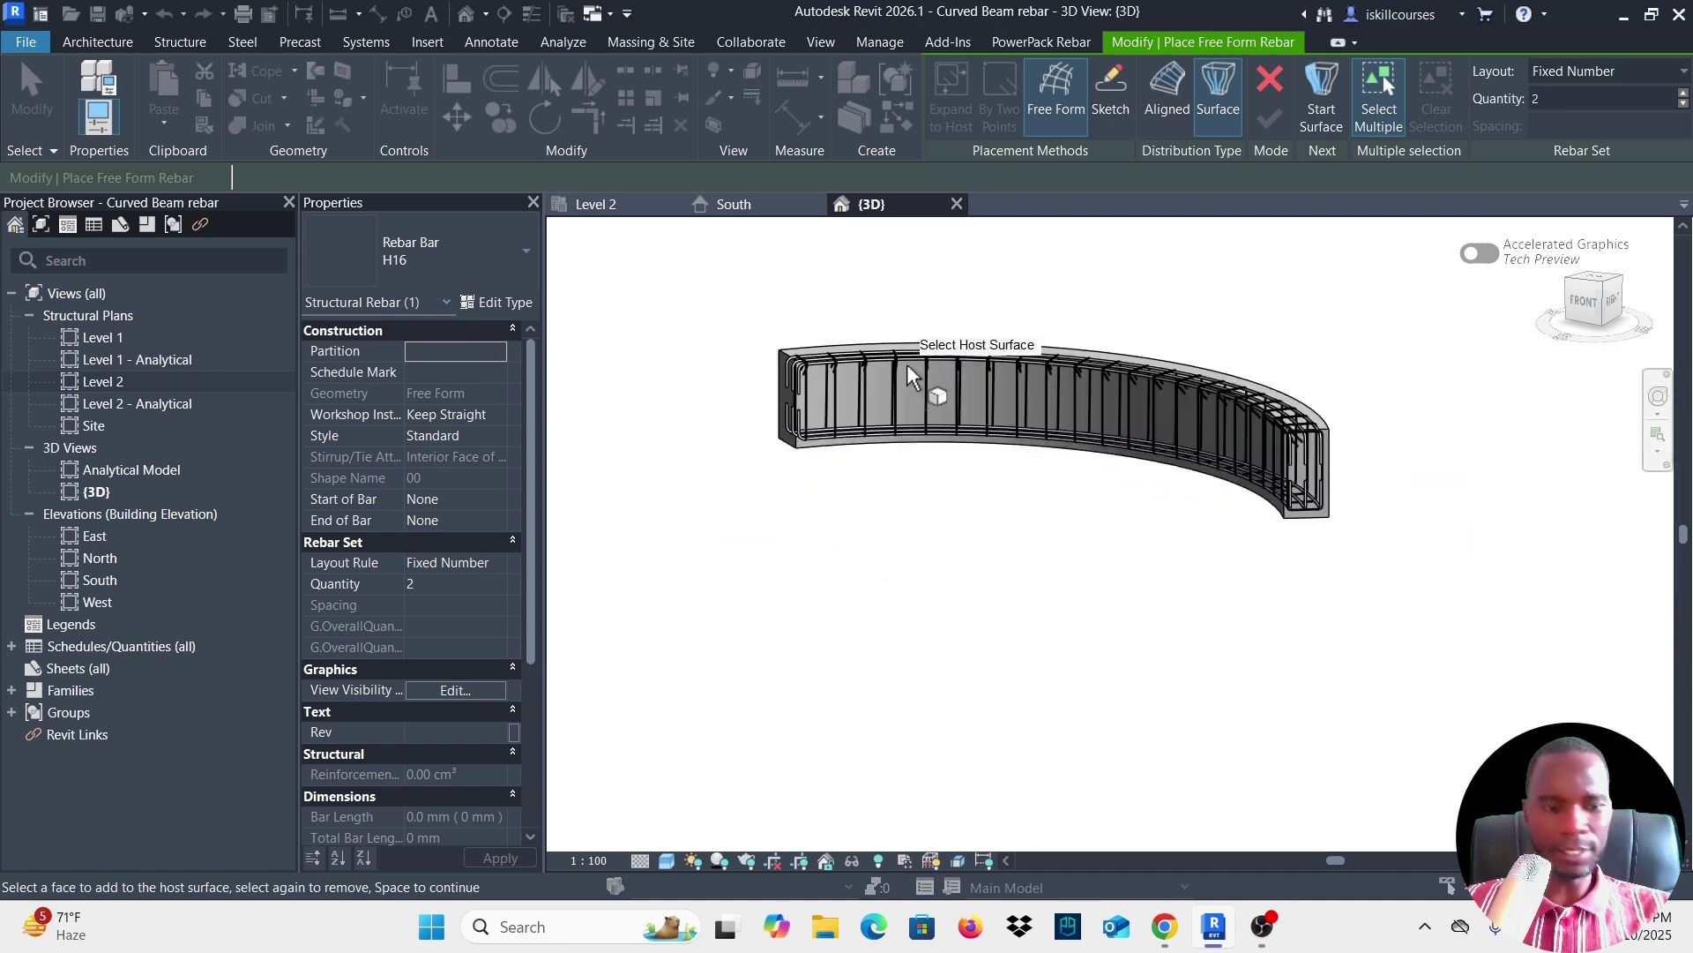
shift+middle_drag(1305, 378, 1120, 344)
scroll(1147, 401, up, 5)
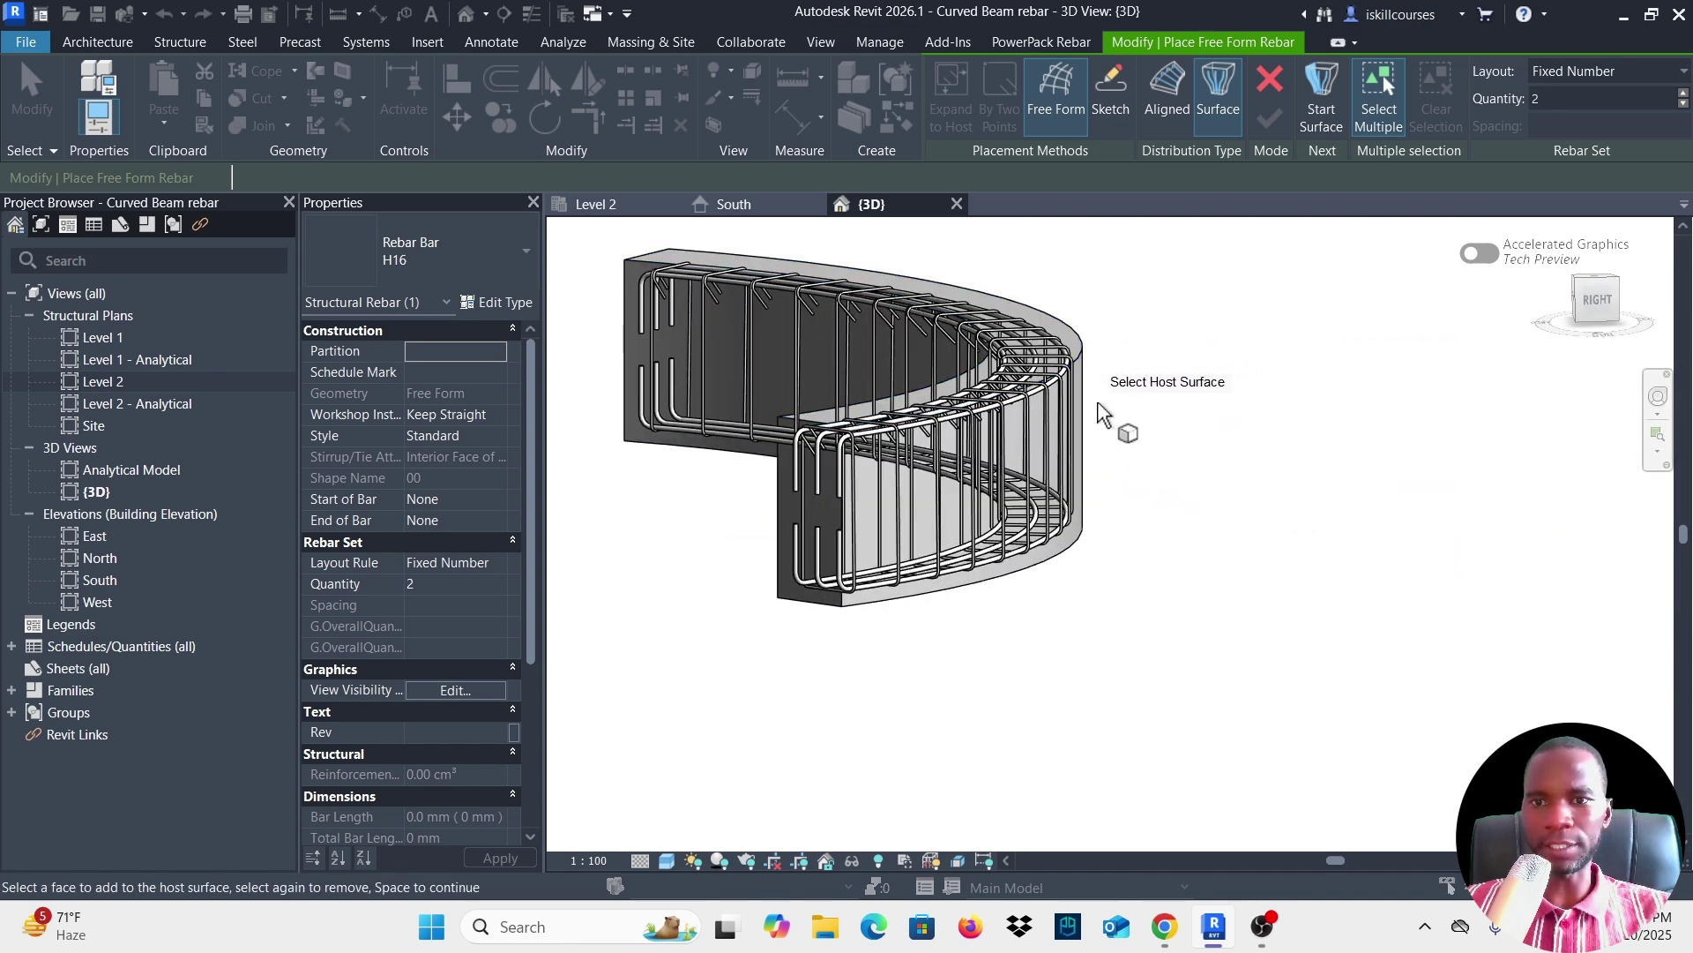
click(1092, 406)
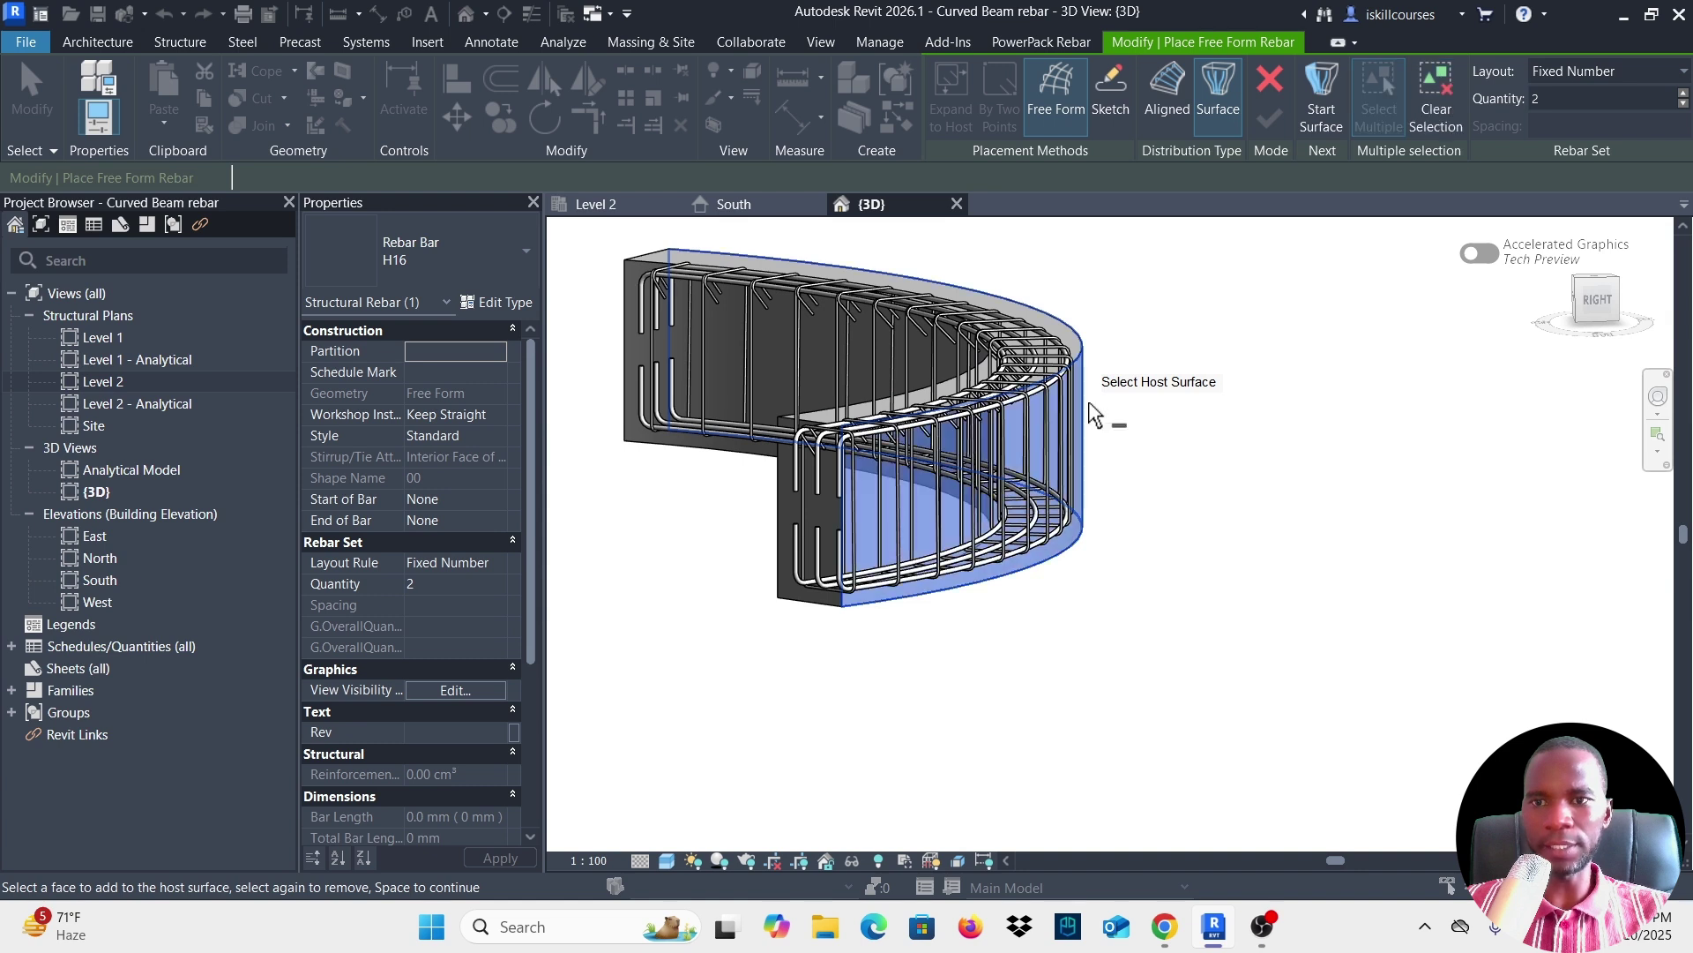
Use the beam's top face as start surface and its far end face as end surface.
key(space)
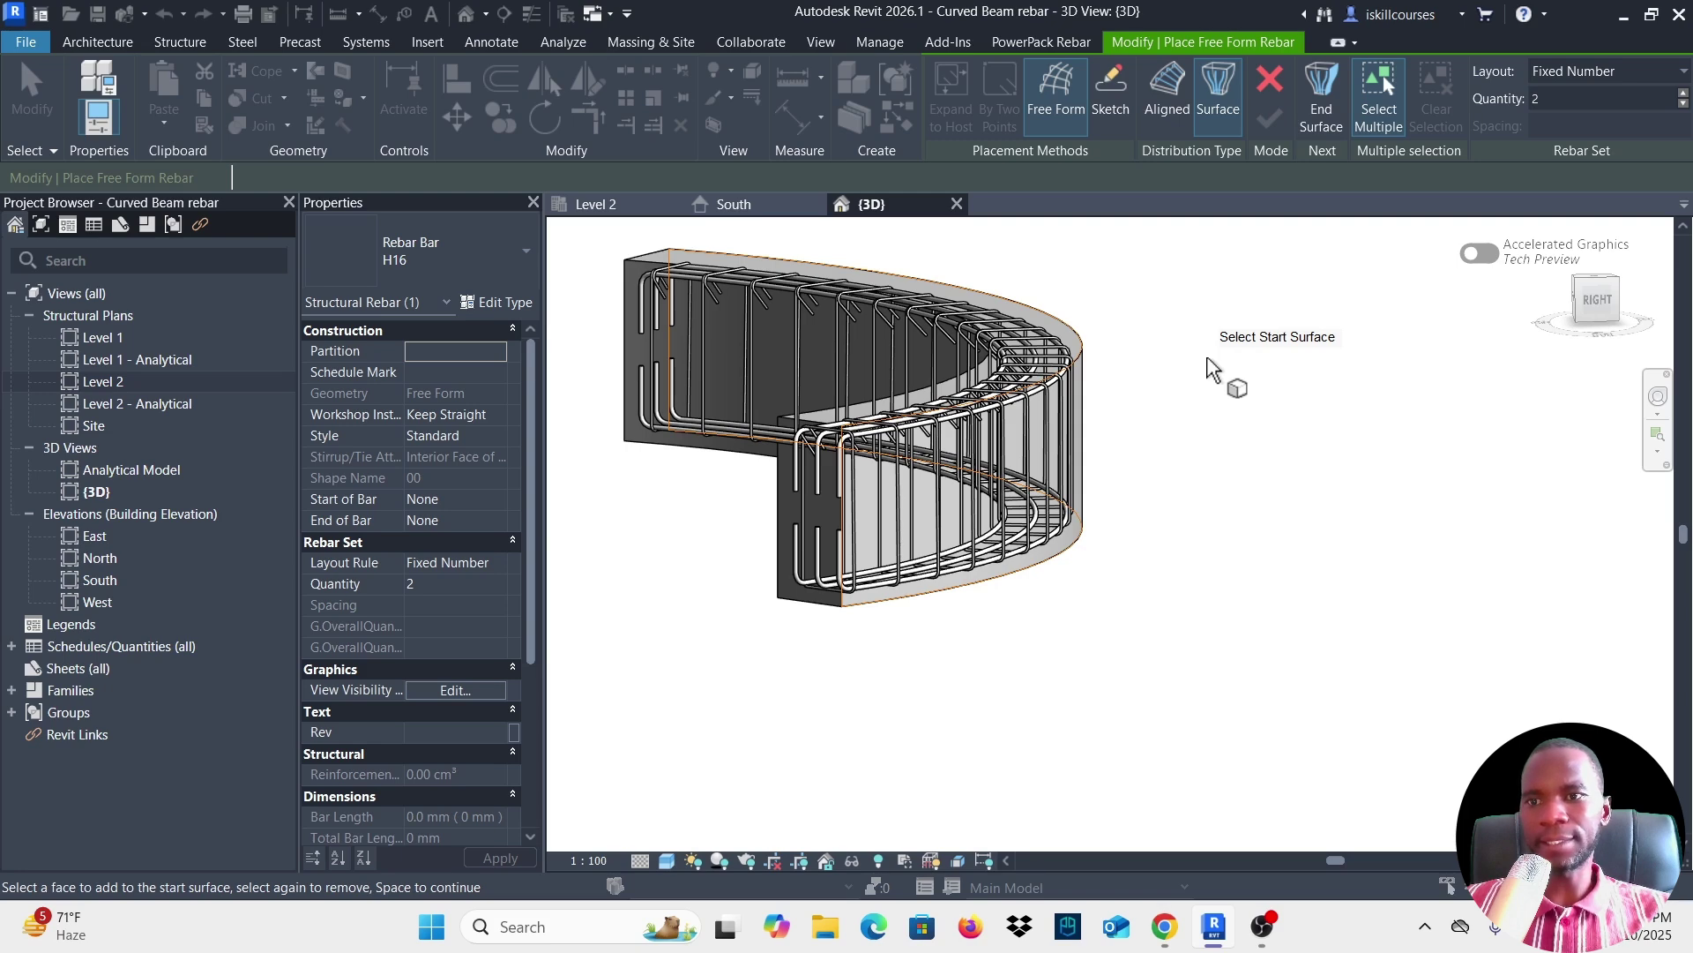
scroll(1085, 319, up, 4)
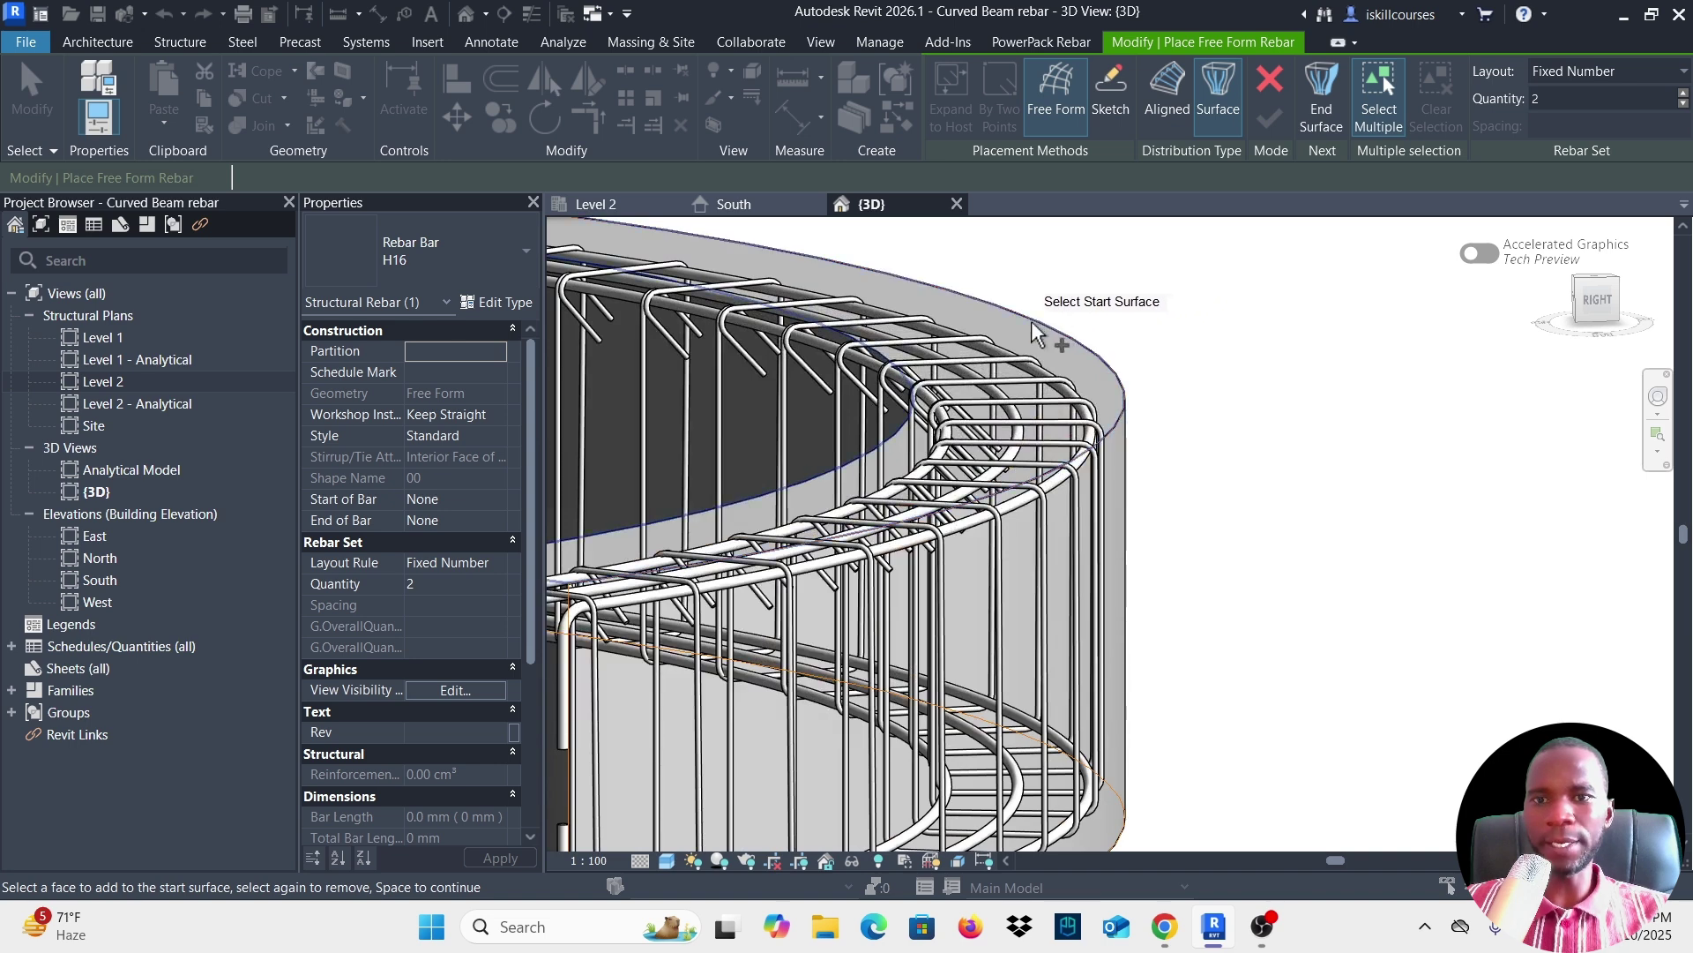
click(1035, 333)
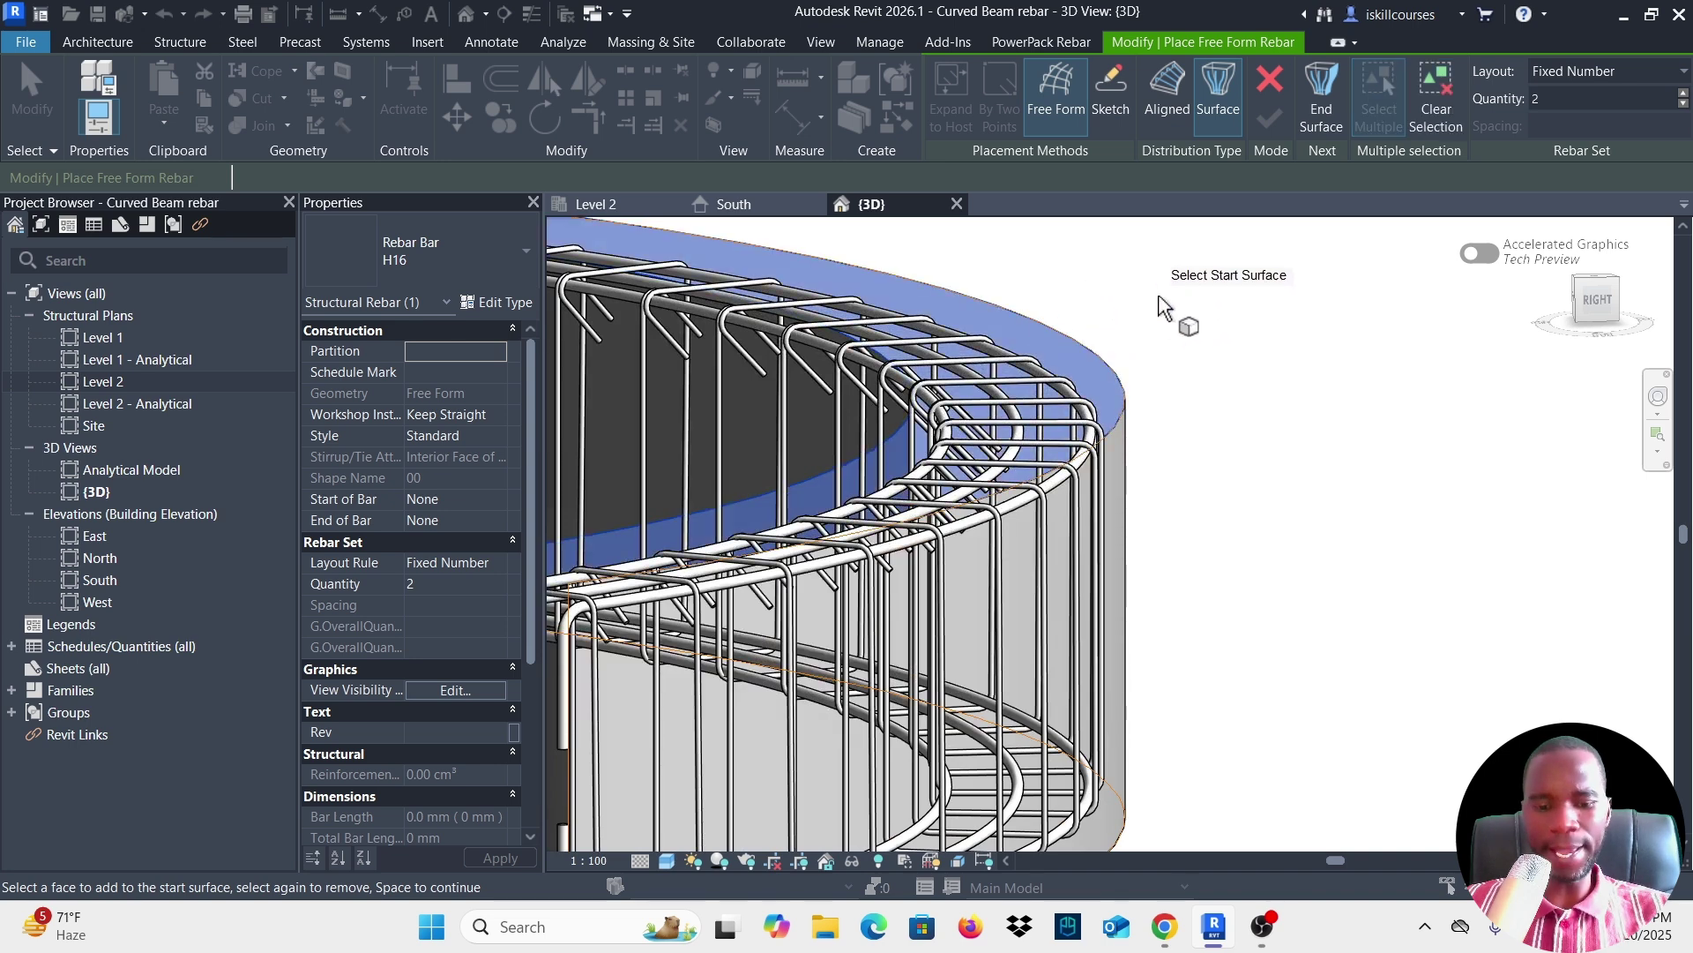
key(space)
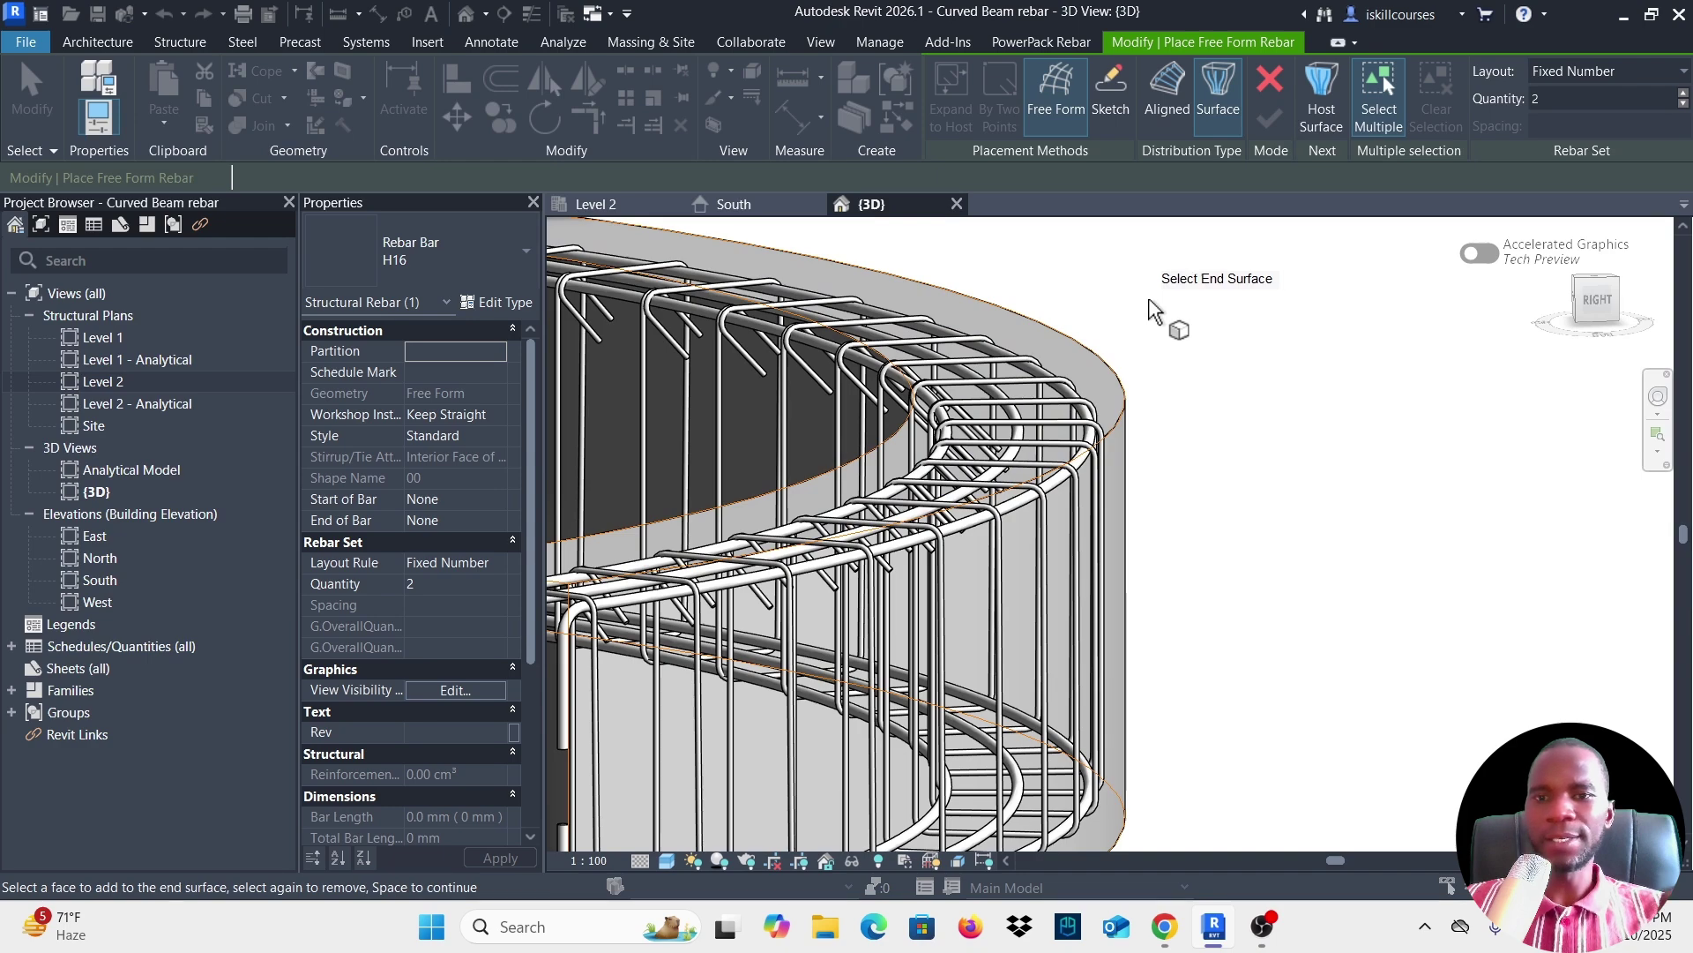
scroll(1155, 311, down, 3)
shift+middle_drag(1270, 635, 1259, 480)
scroll(1146, 480, up, 5)
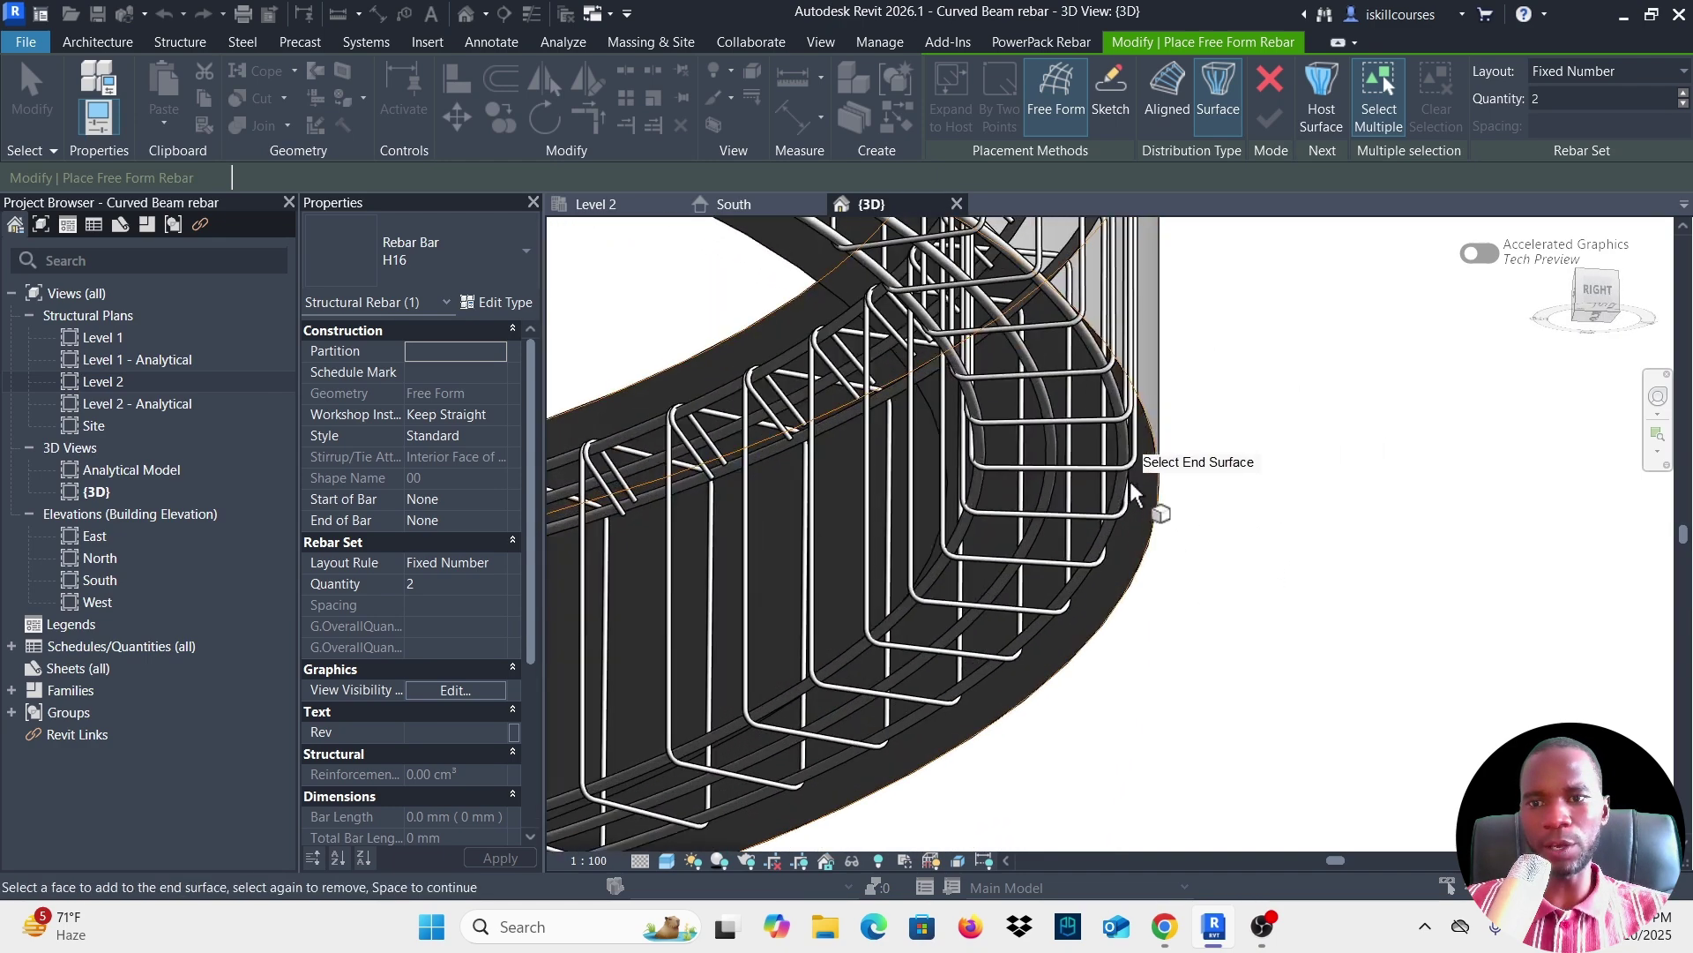
scroll(1134, 492, down, 4)
scroll(935, 397, up, 2)
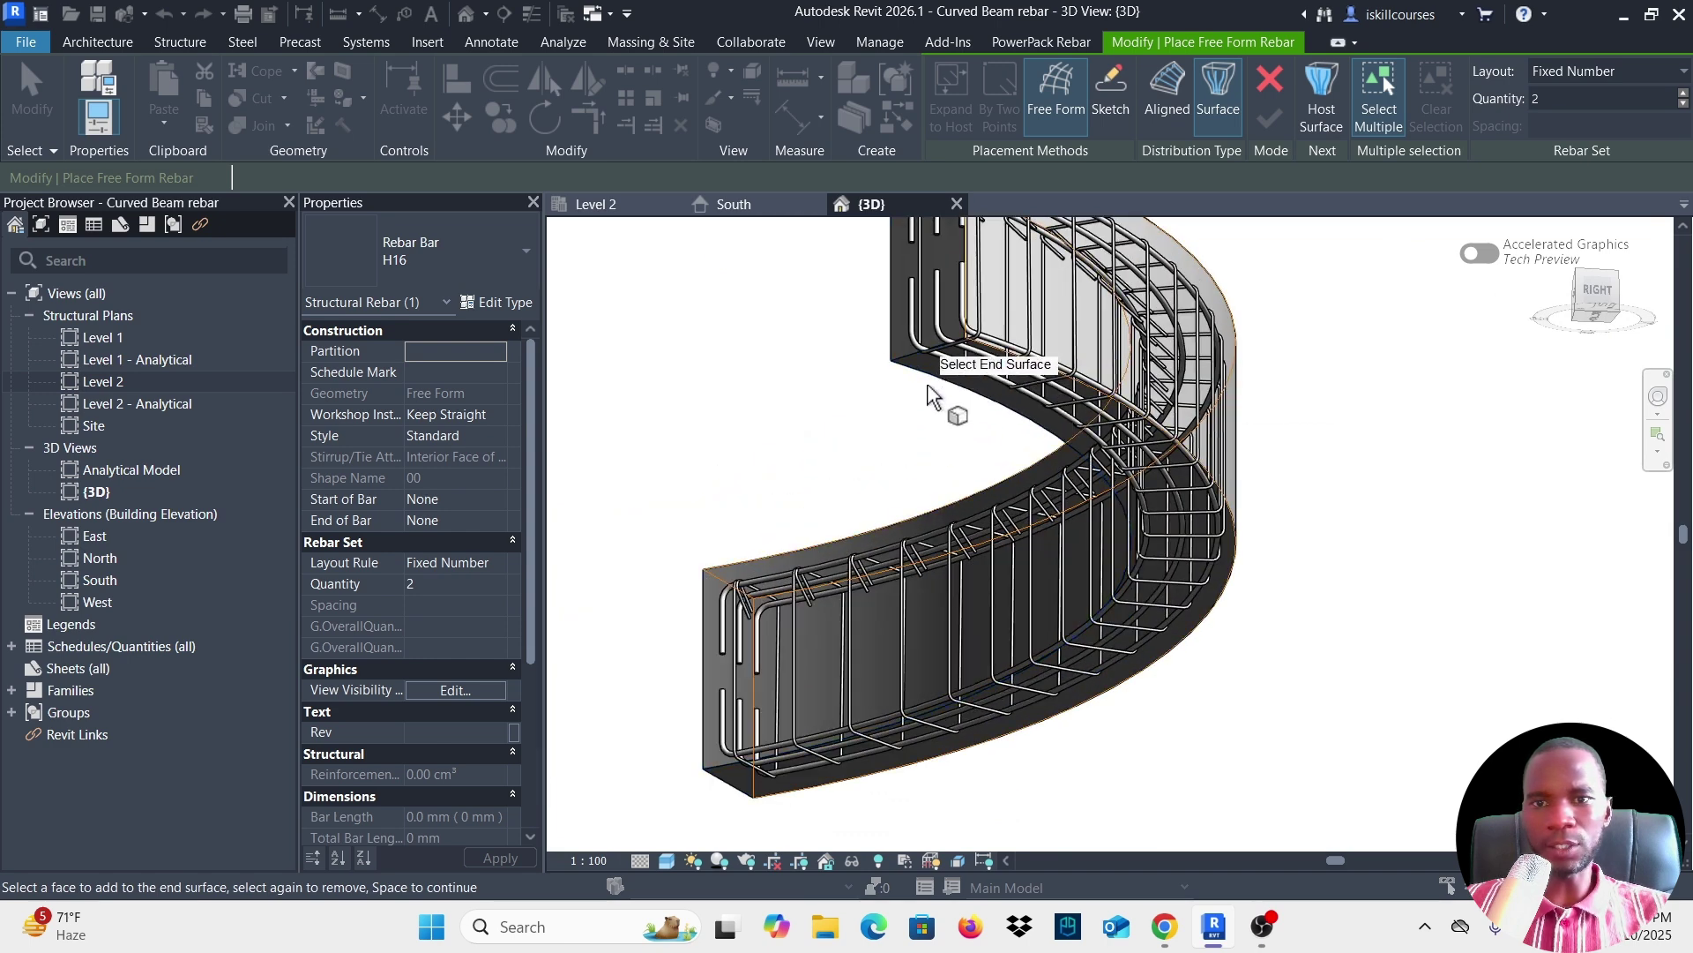
scroll(928, 373, up, 3)
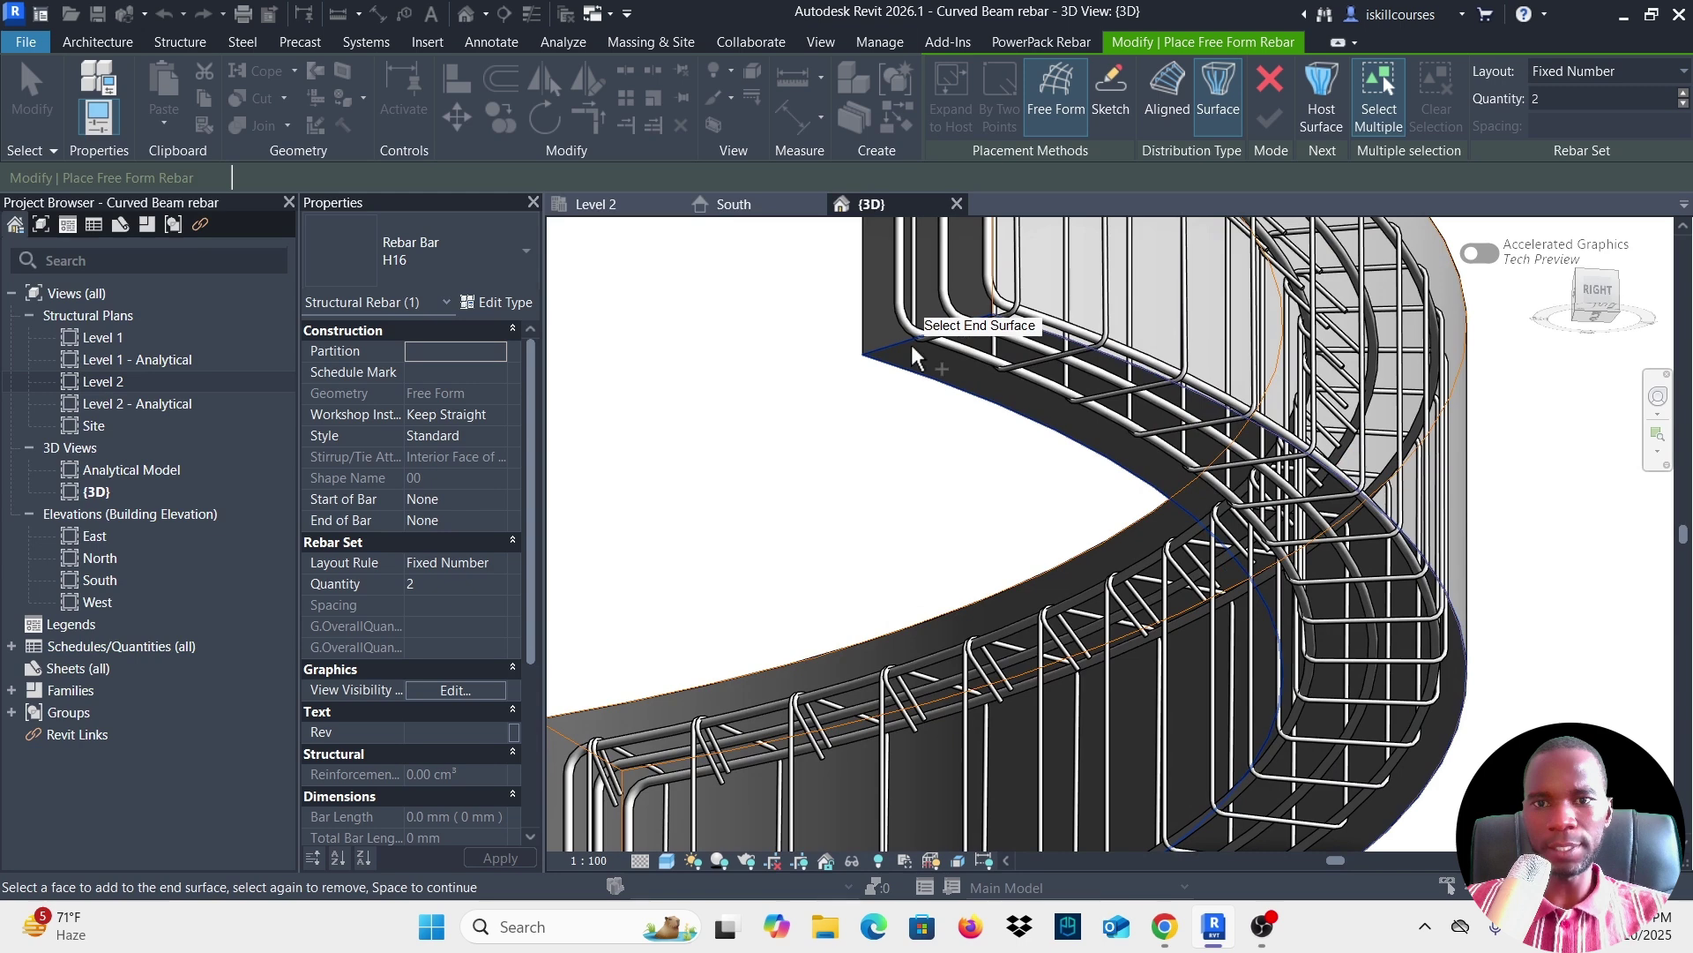
click(913, 357)
scroll(913, 361, down, 5)
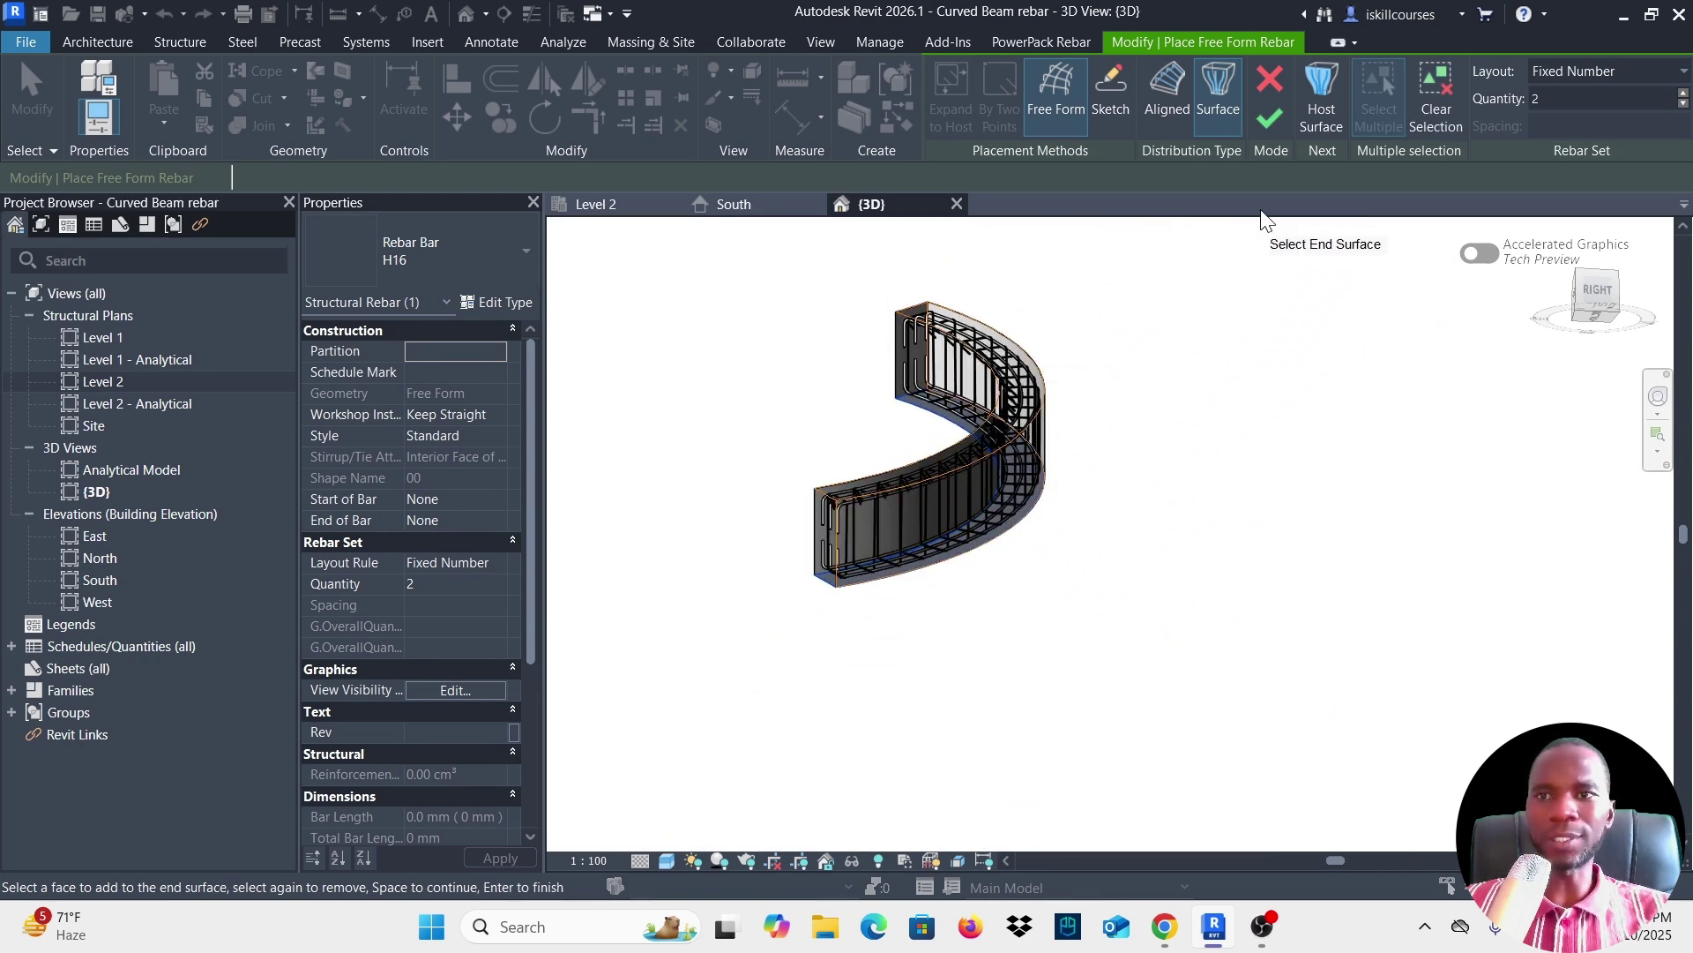
Finish the two H16 bars, exit placement and select one of the new bars.
click(1268, 117)
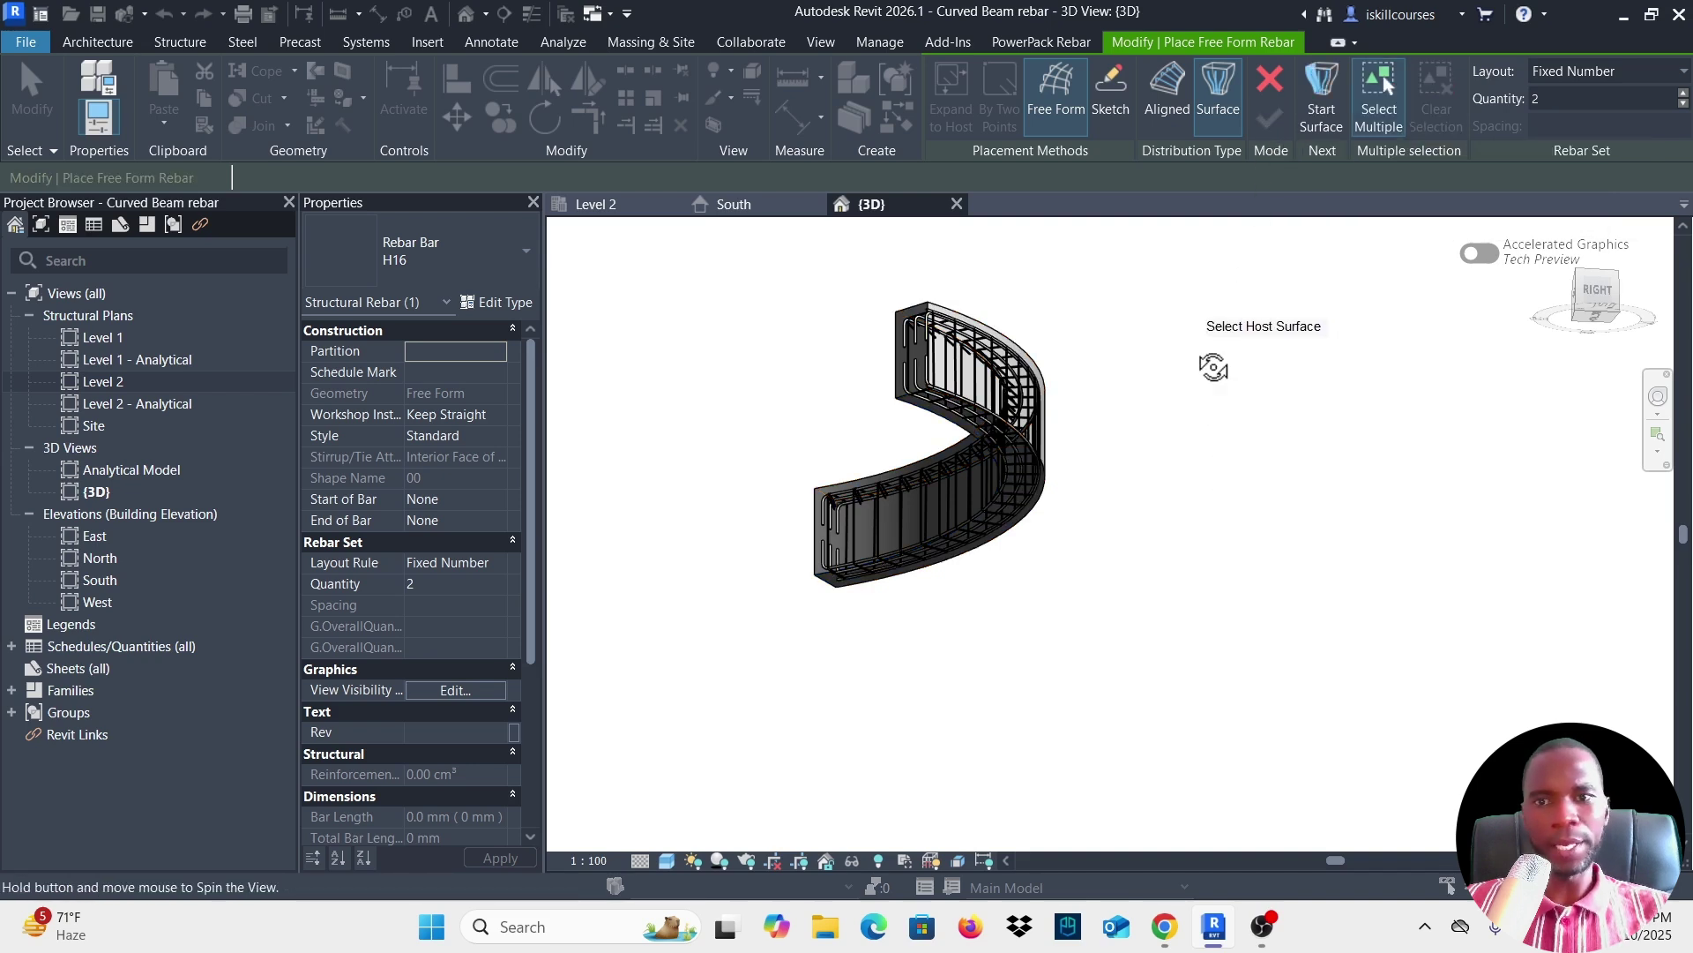
shift+middle_drag(1214, 367, 1176, 557)
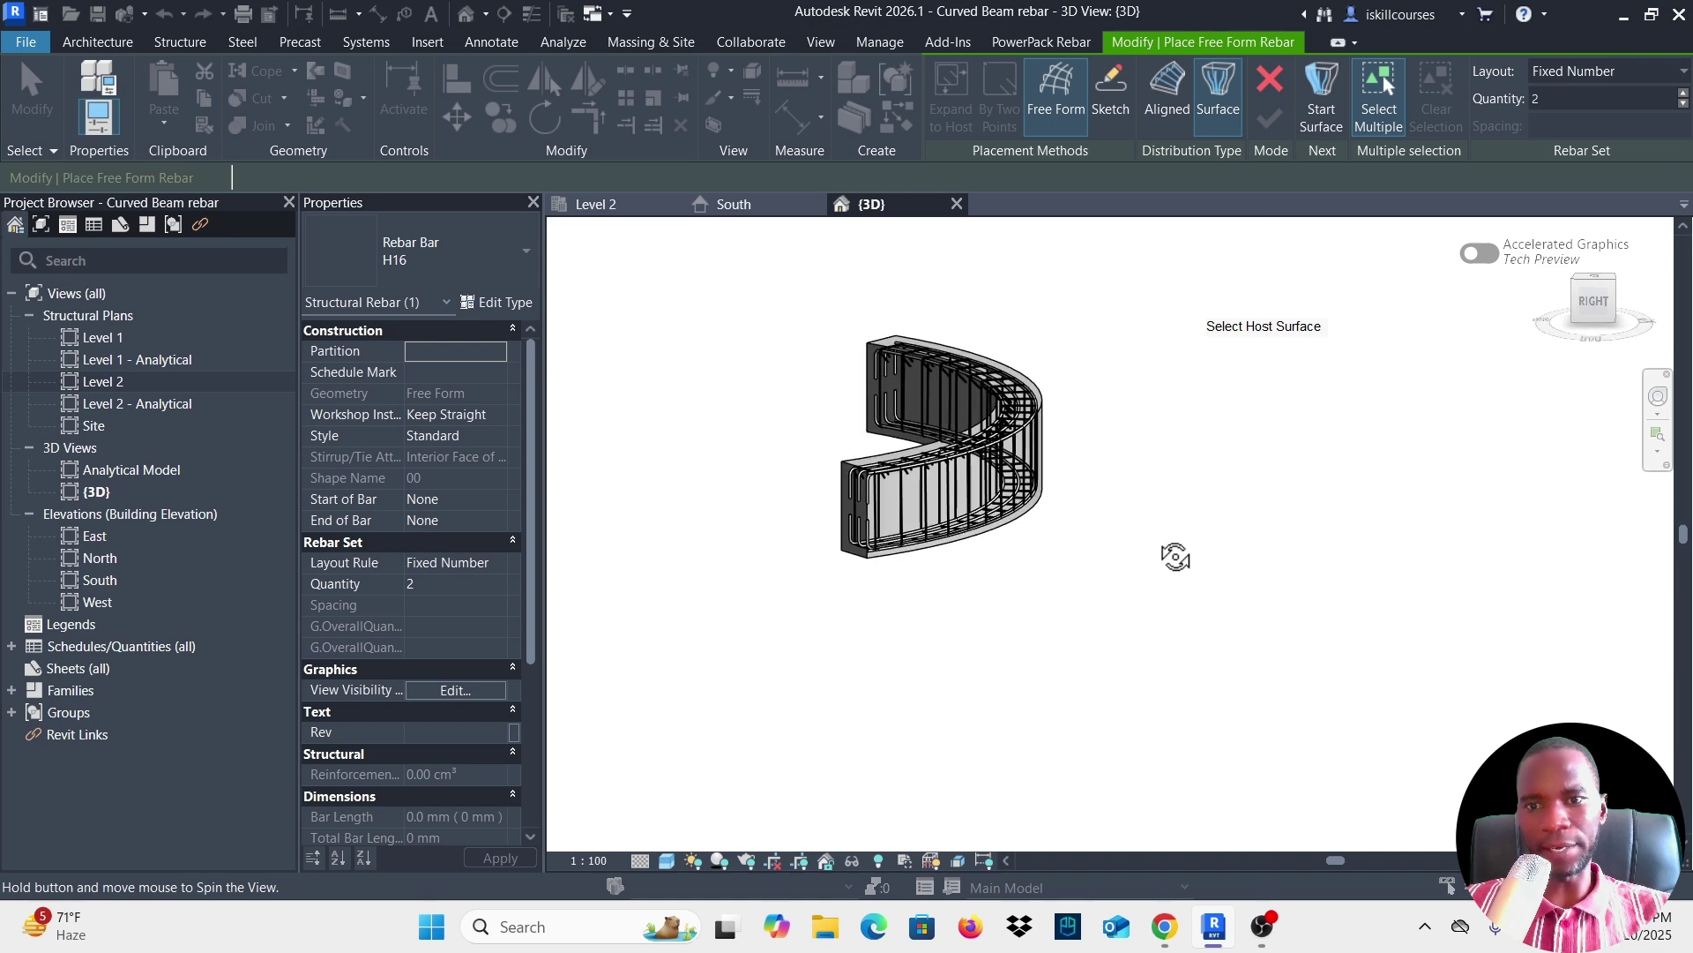
scroll(1058, 458, up, 10)
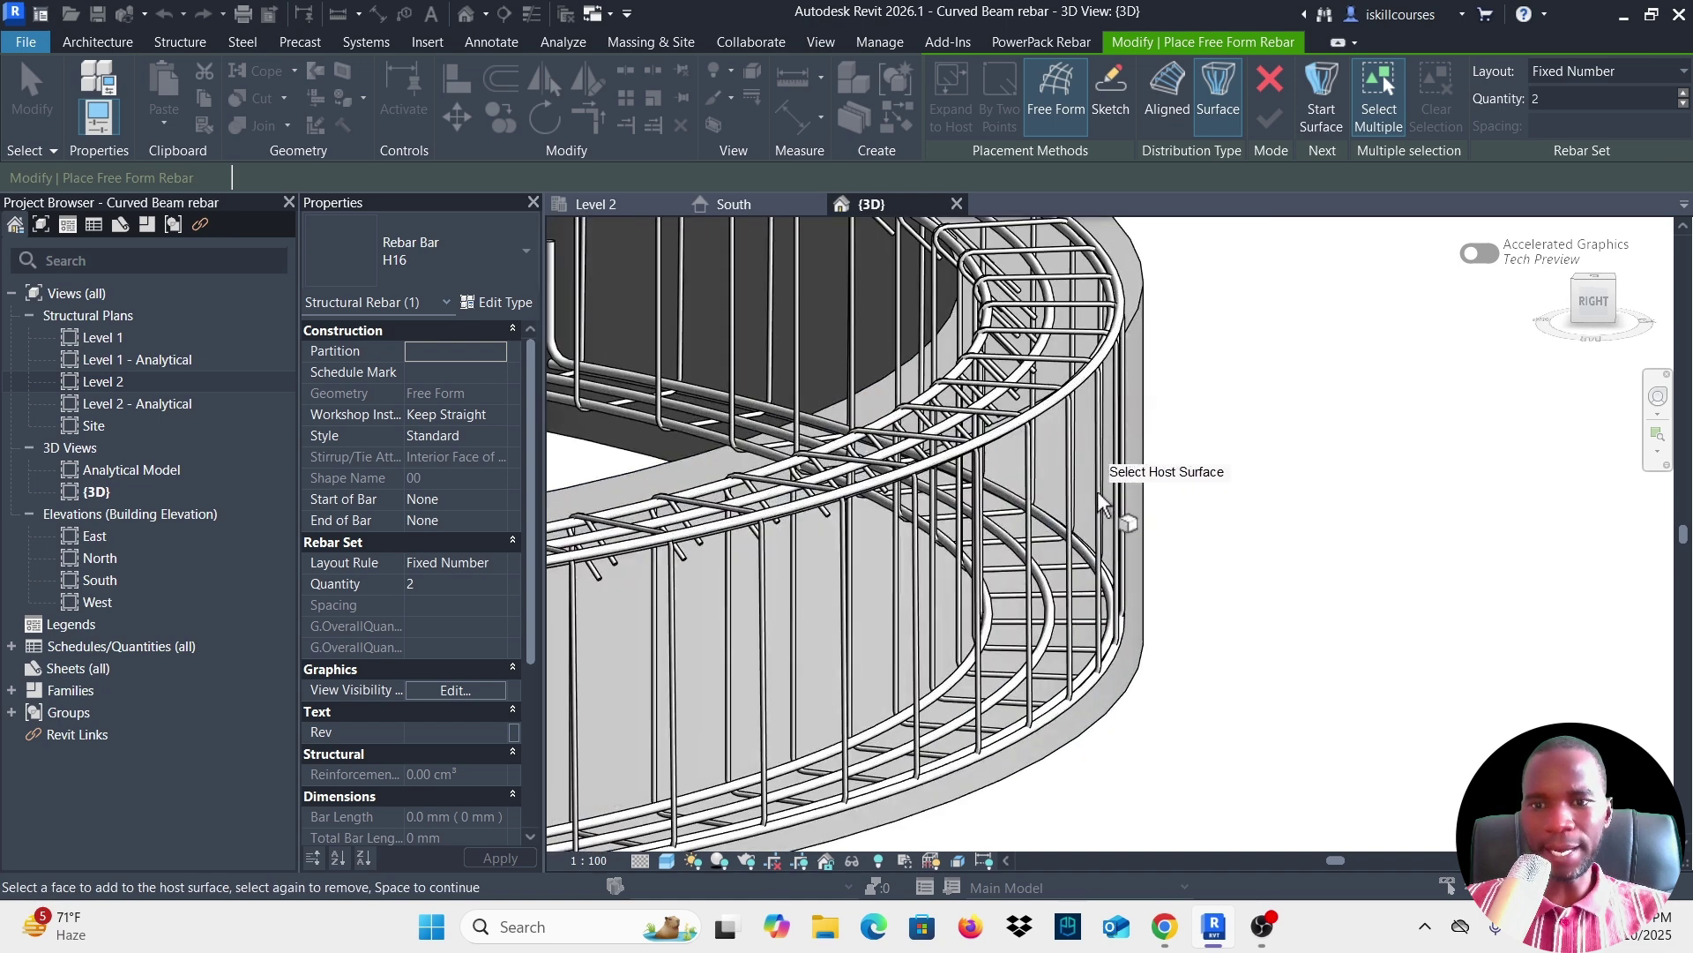
scroll(1094, 485, down, 1)
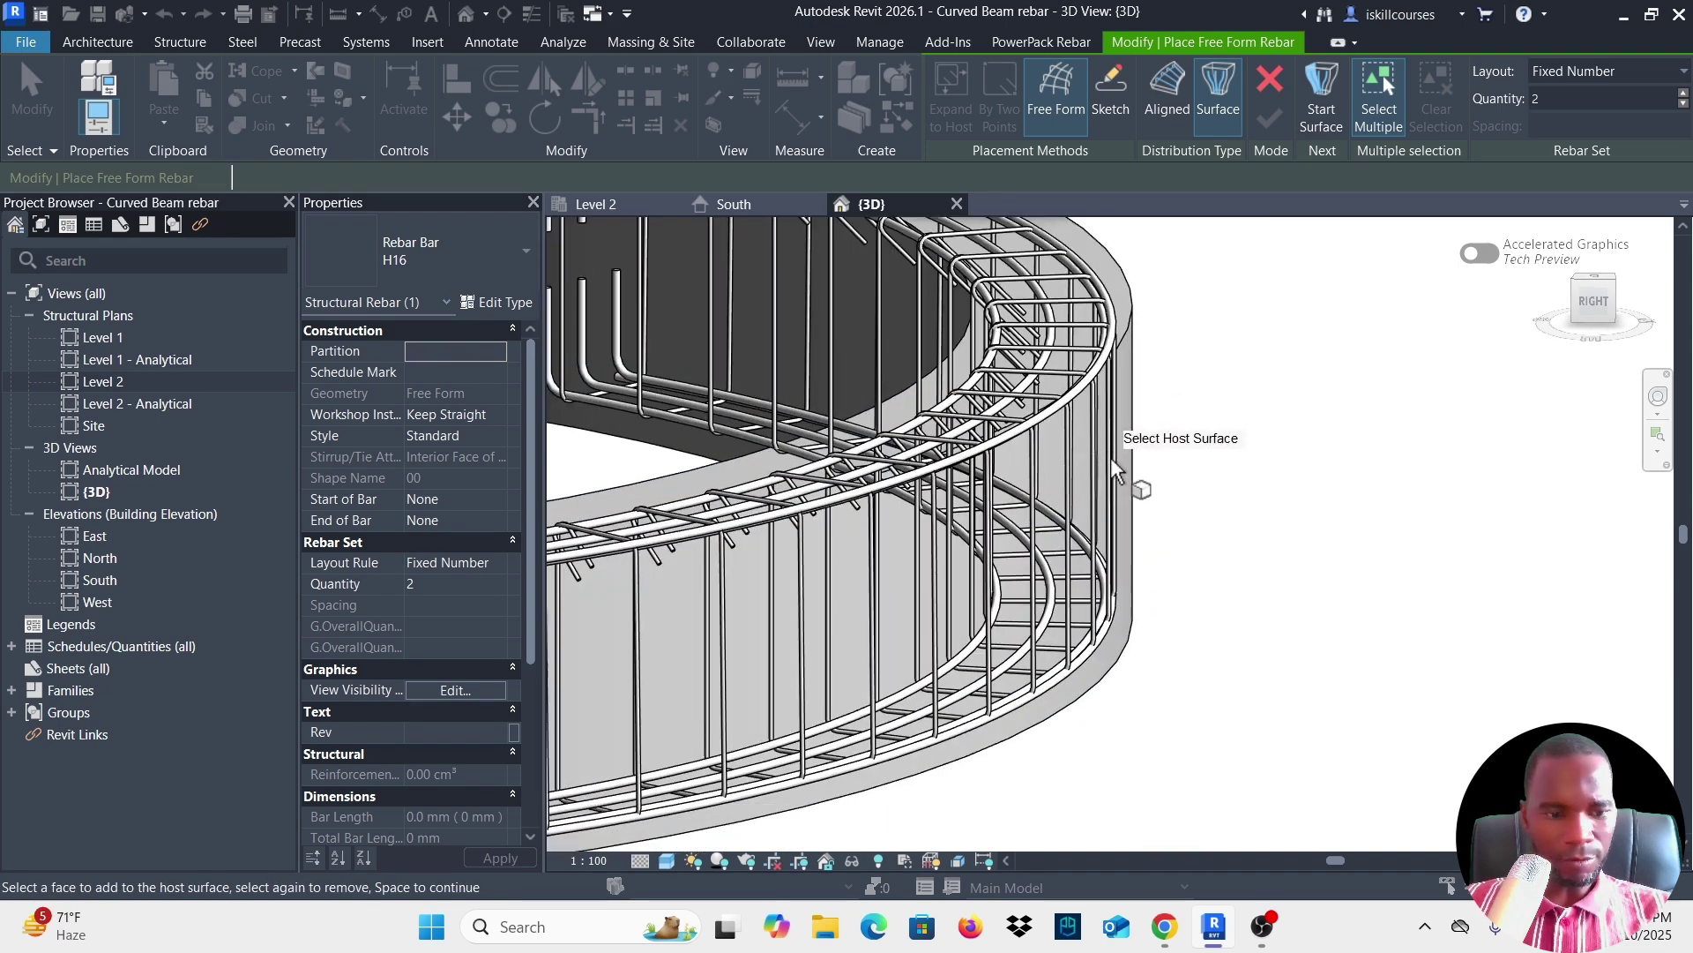
key(Escape)
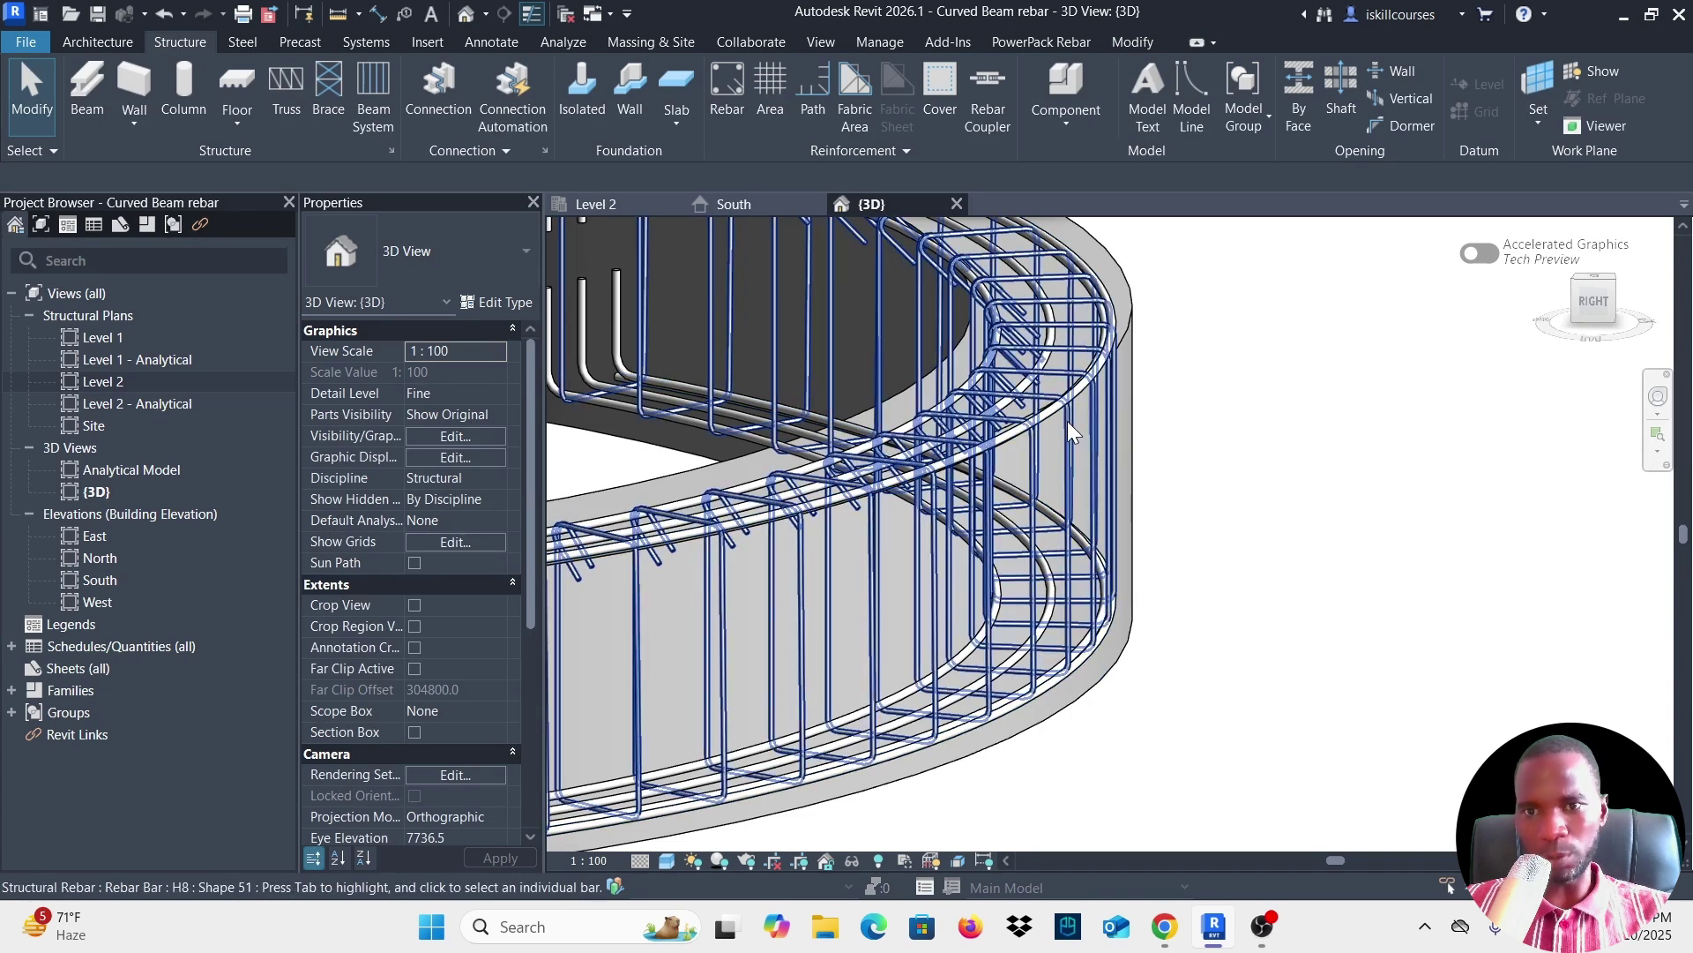
click(1048, 409)
scroll(1067, 423, down, 4)
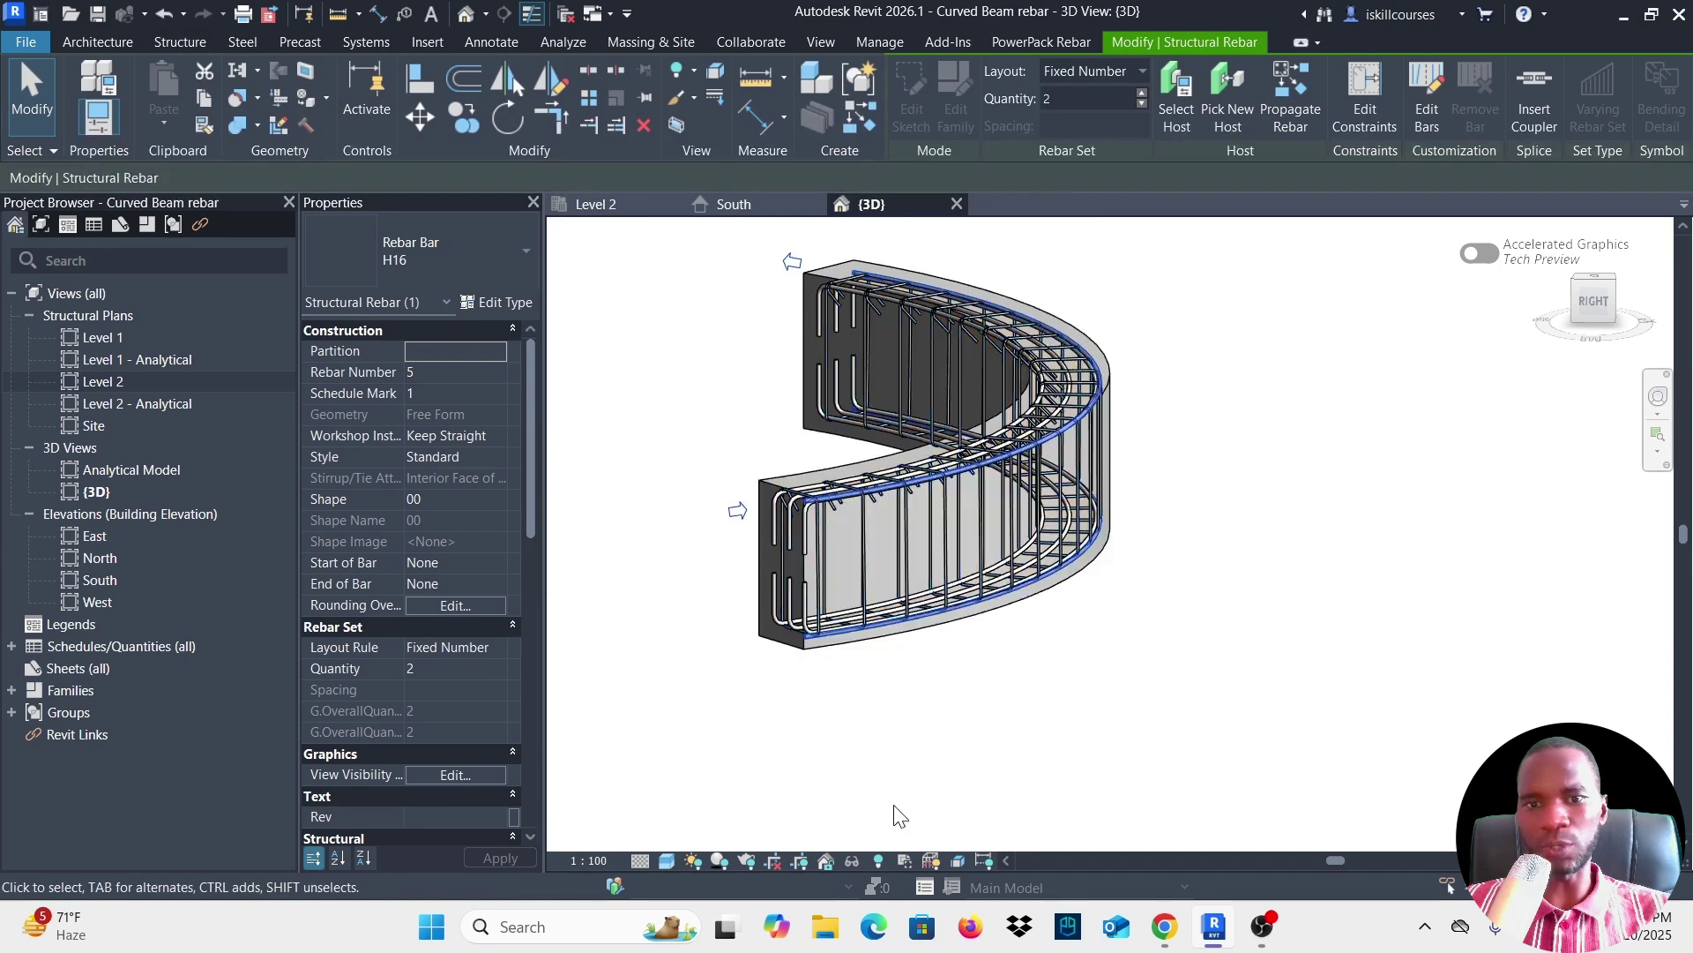
scroll(923, 640, up, 3)
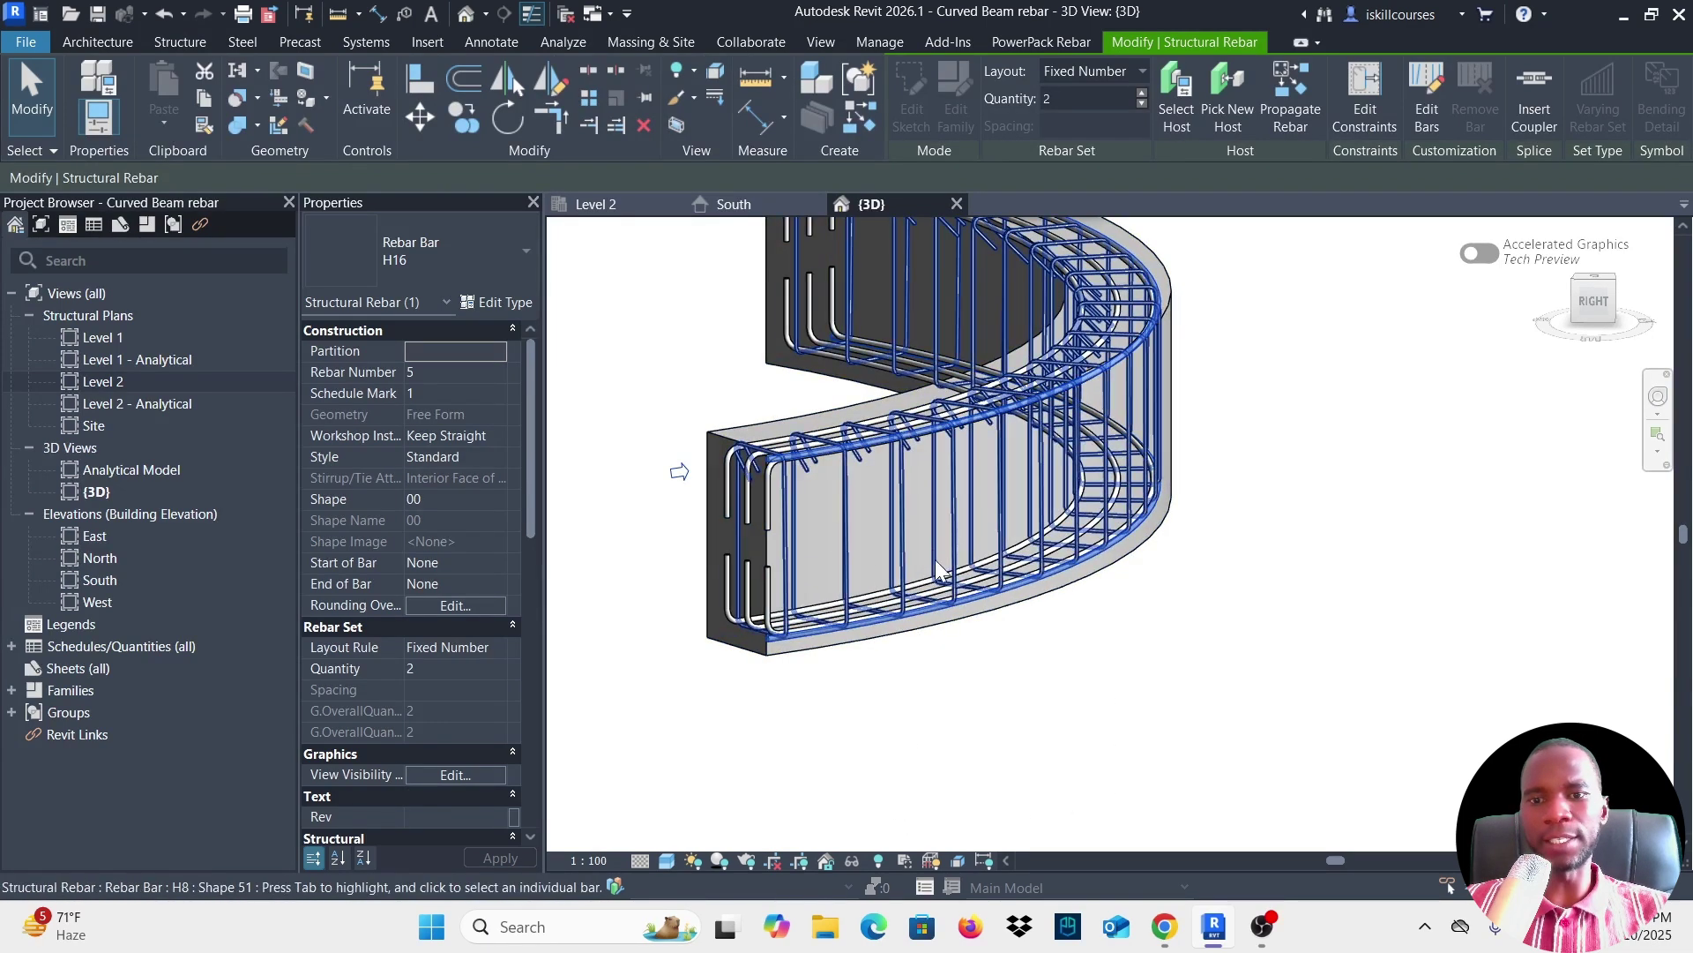
scroll(937, 564, down, 4)
scroll(912, 558, up, 5)
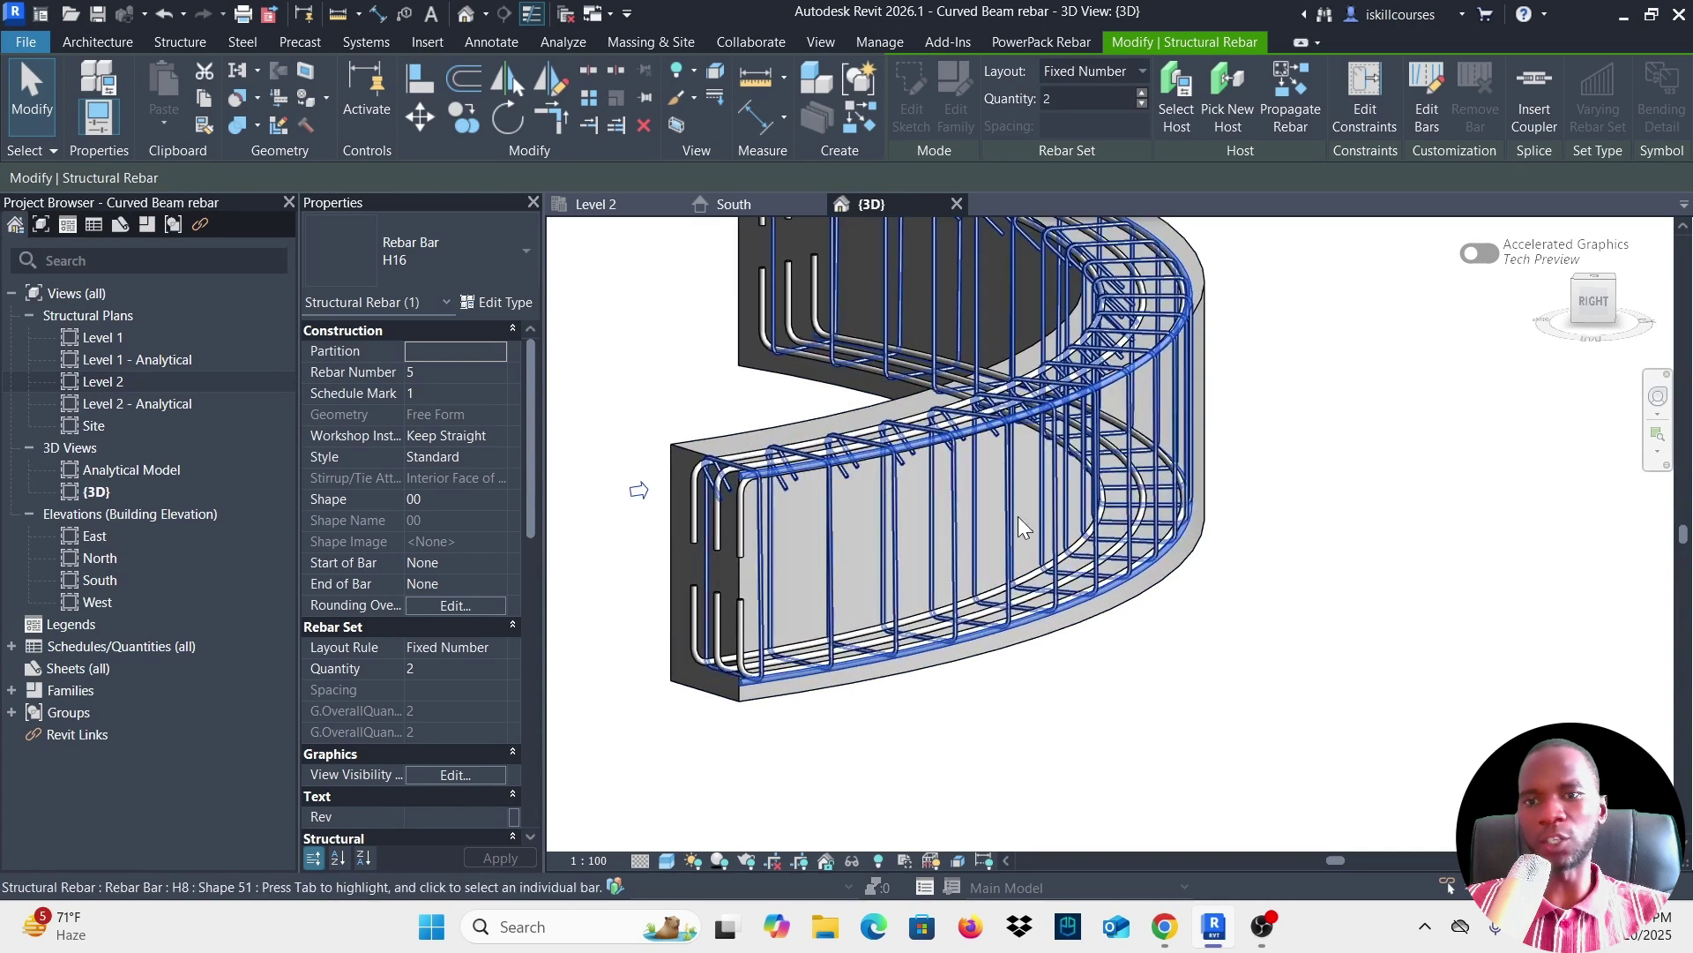
Offset the bar set's start-surface handle, first by -50 mm, then by -100 mm.
click(1368, 81)
scroll(829, 606, down, 2)
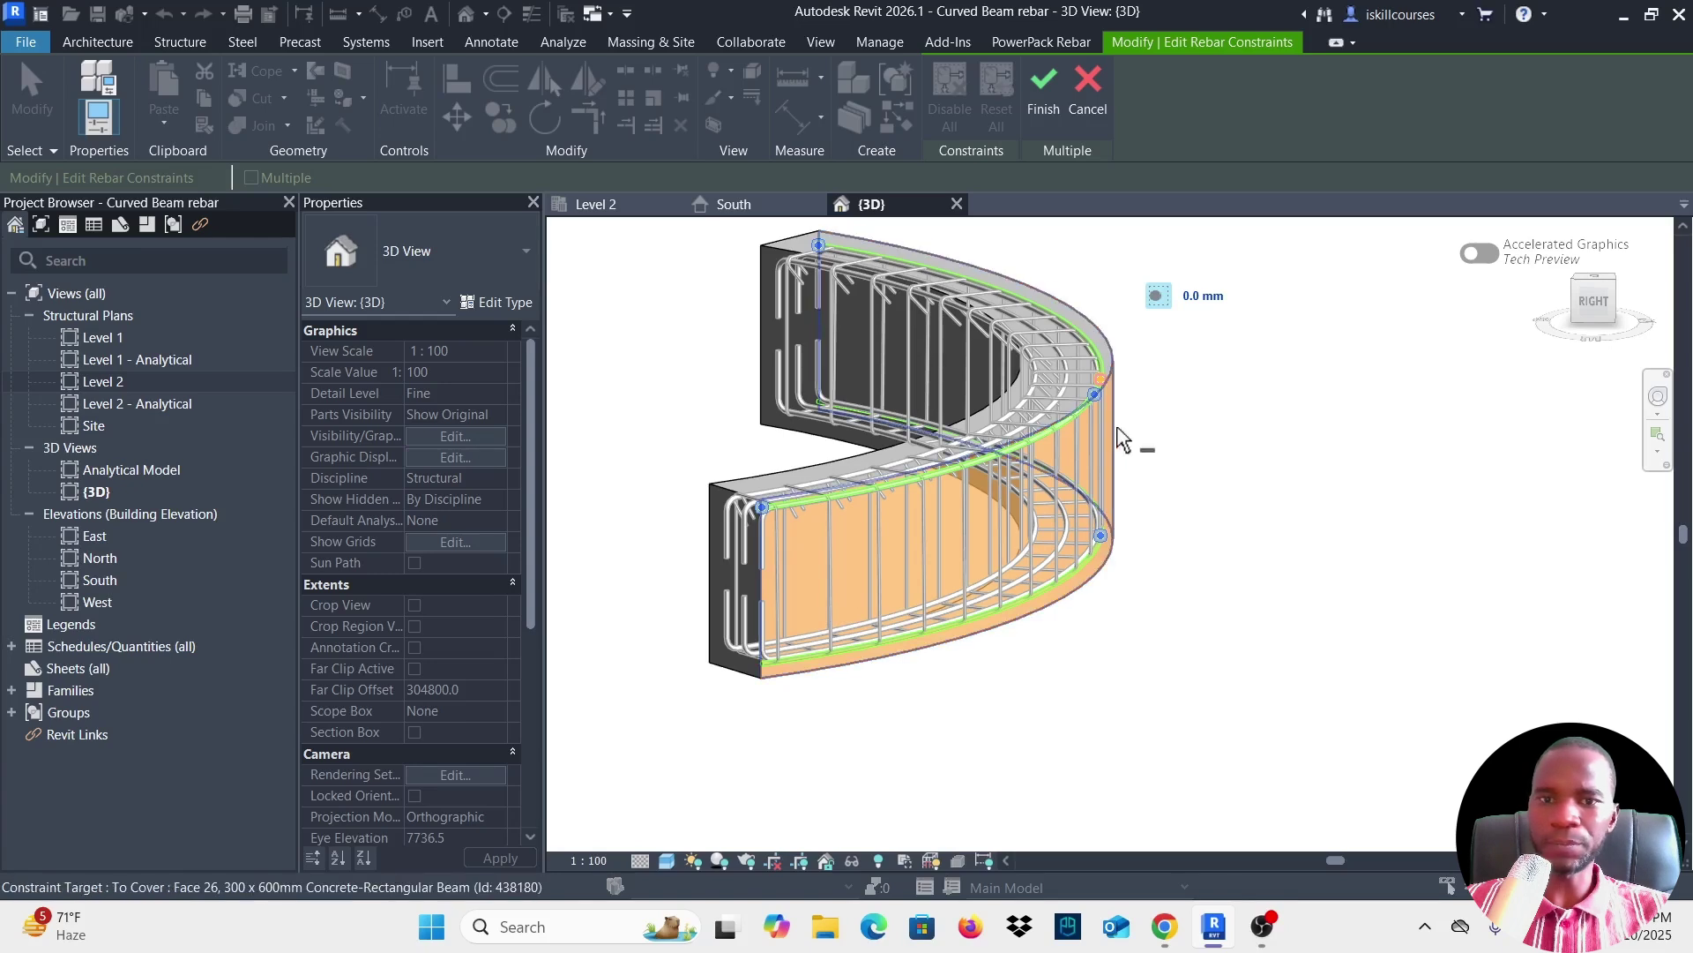
scroll(1083, 434, up, 3)
scroll(1083, 434, up, 3)
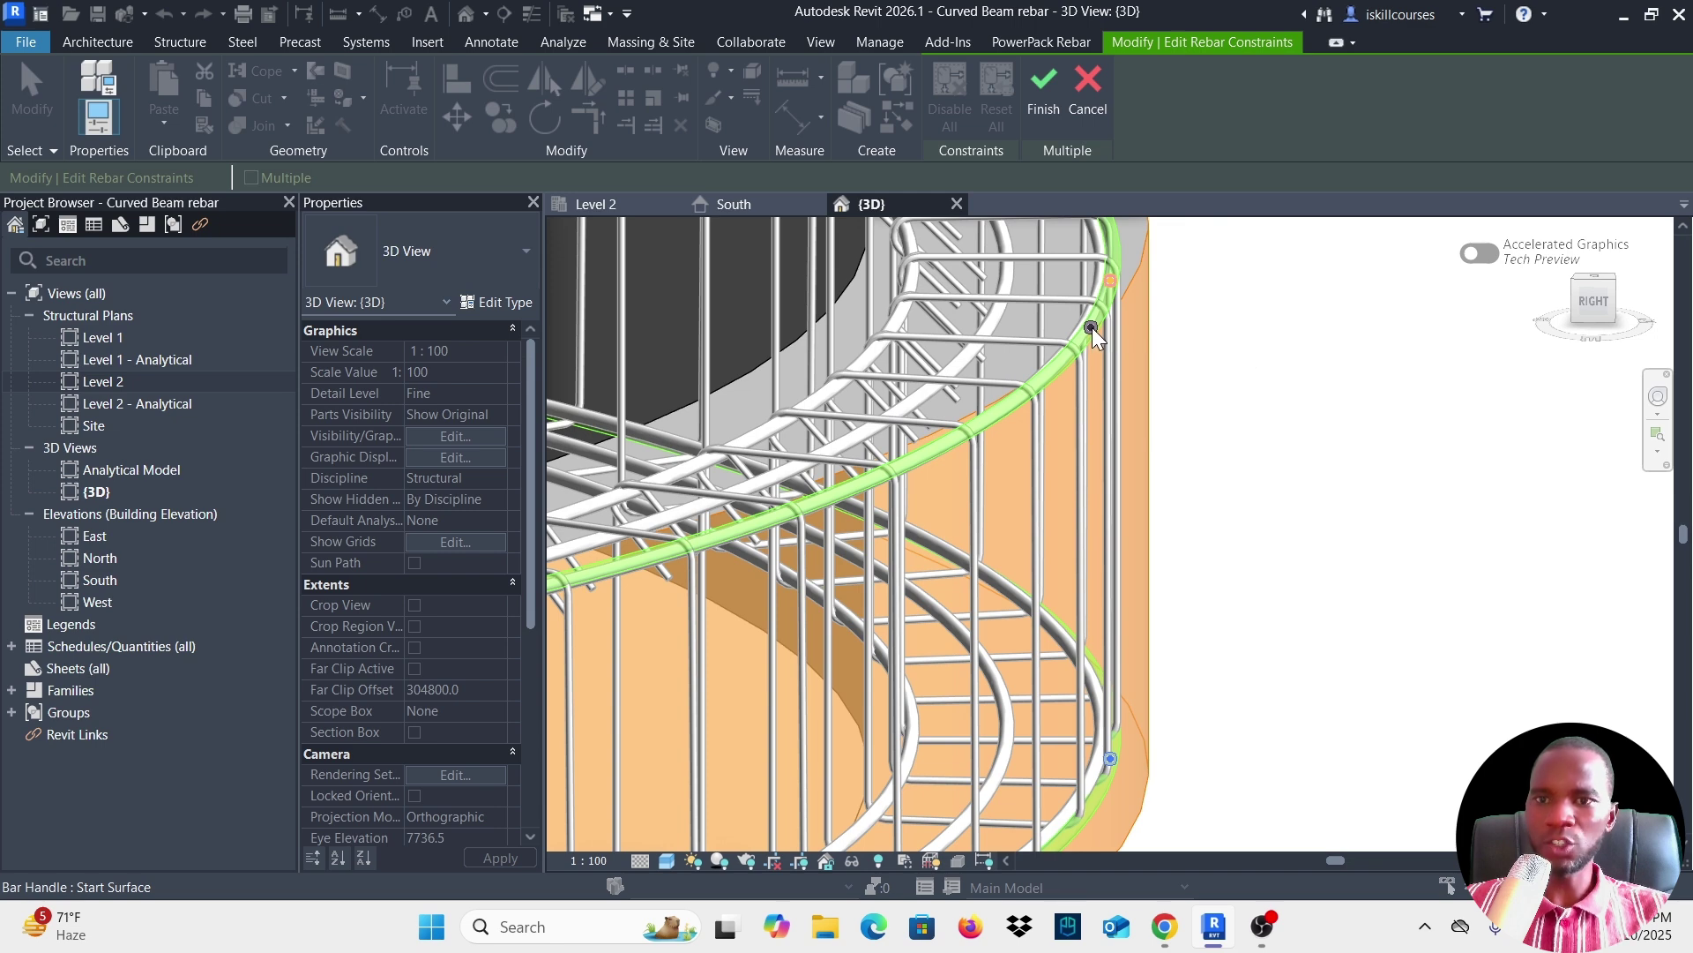
click(1092, 327)
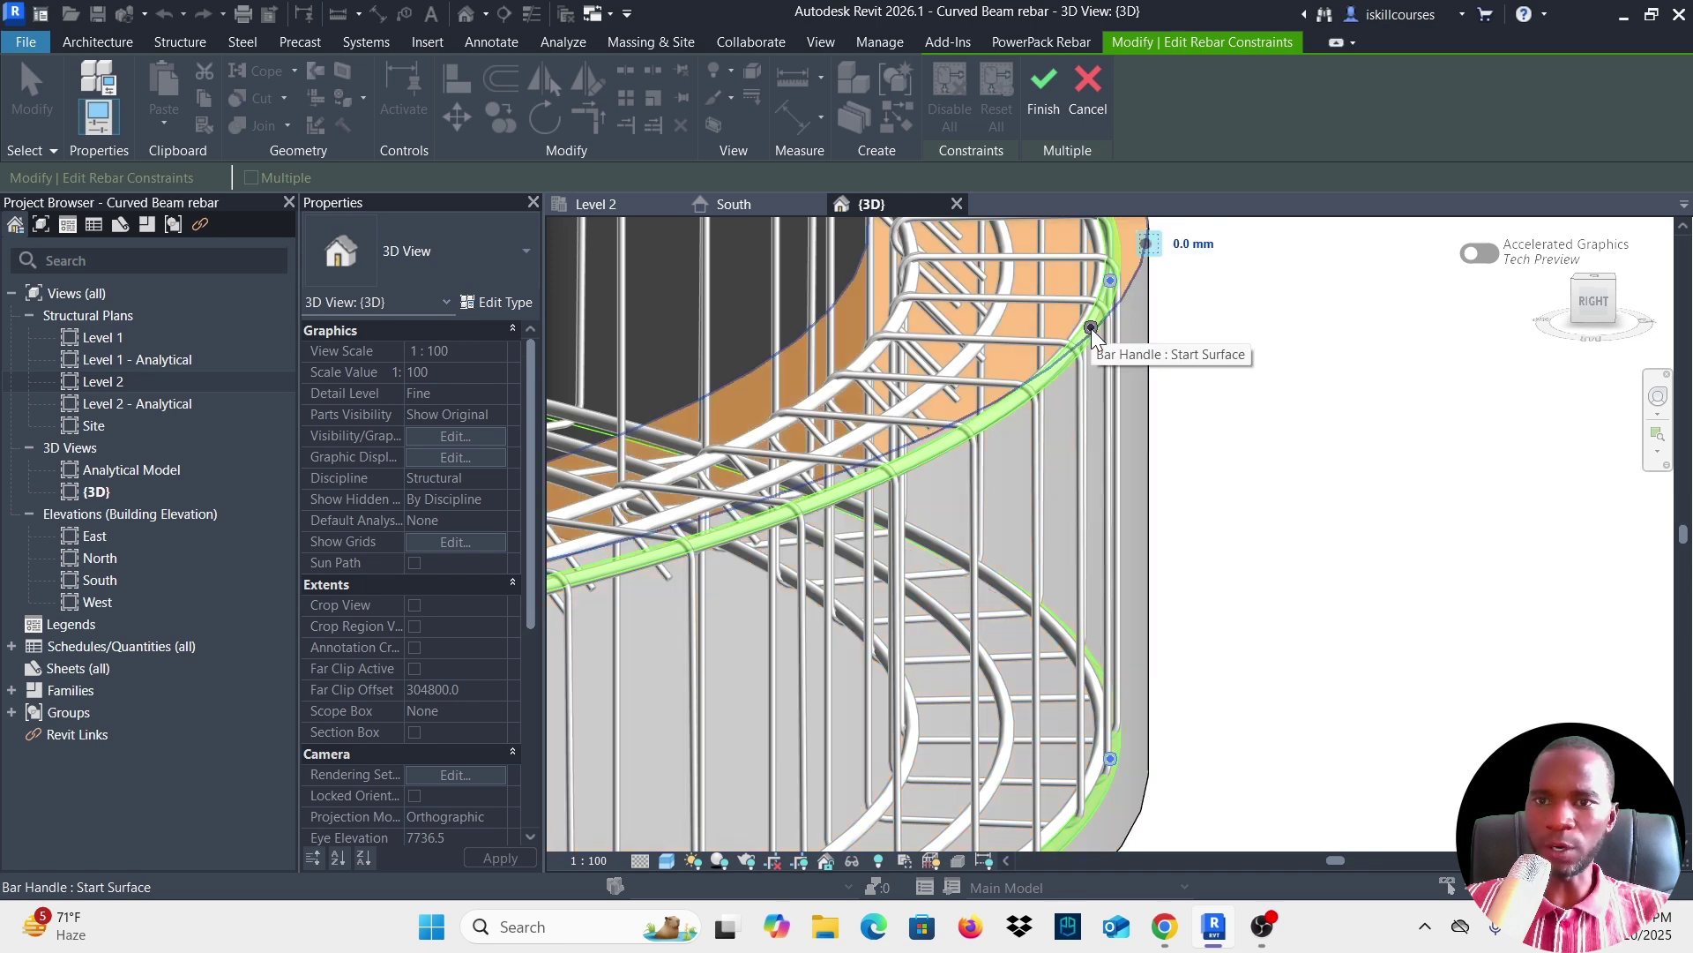
click(1200, 251)
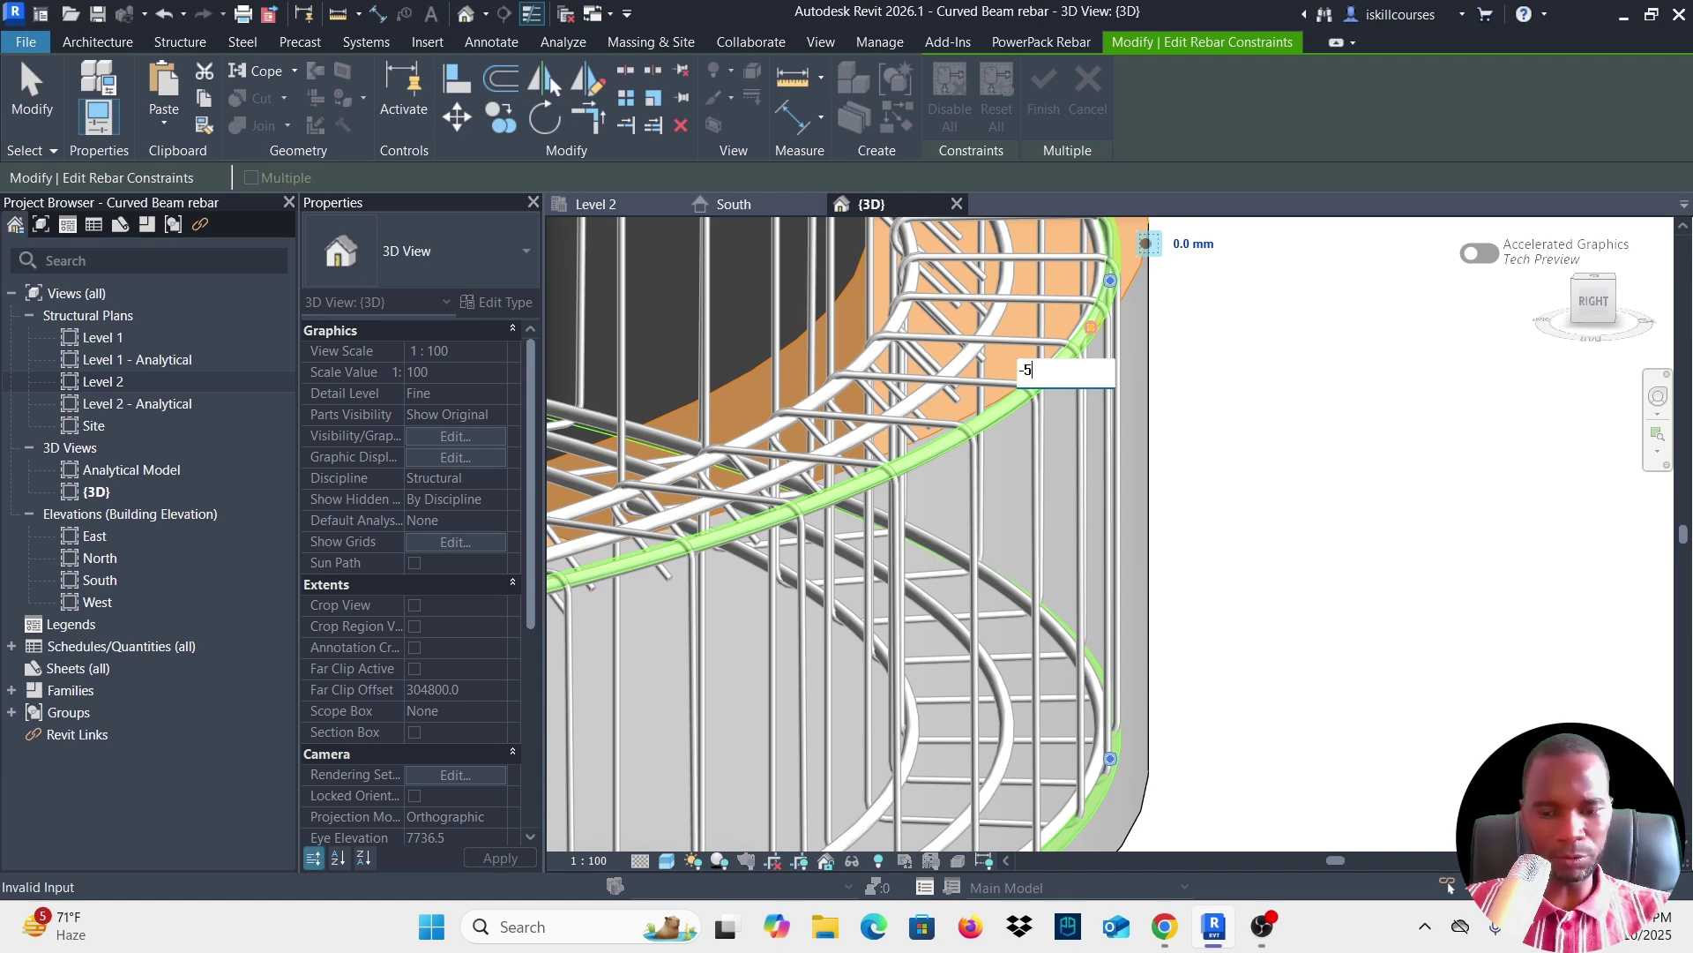
key(Return)
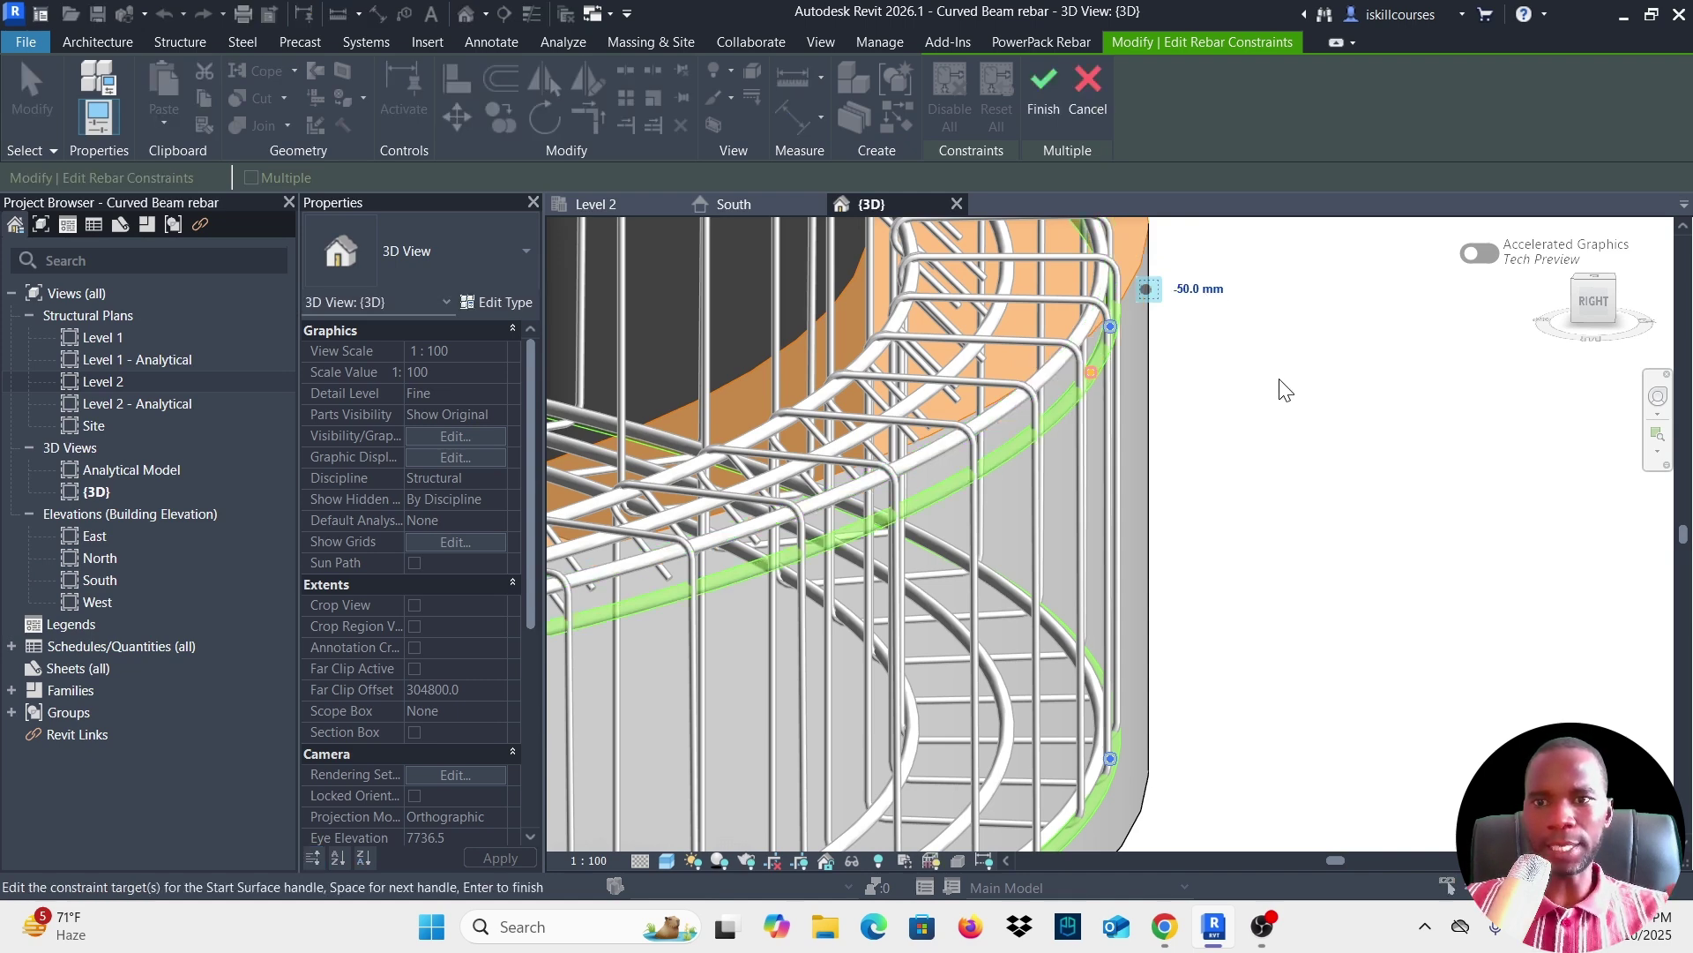
click(1206, 291)
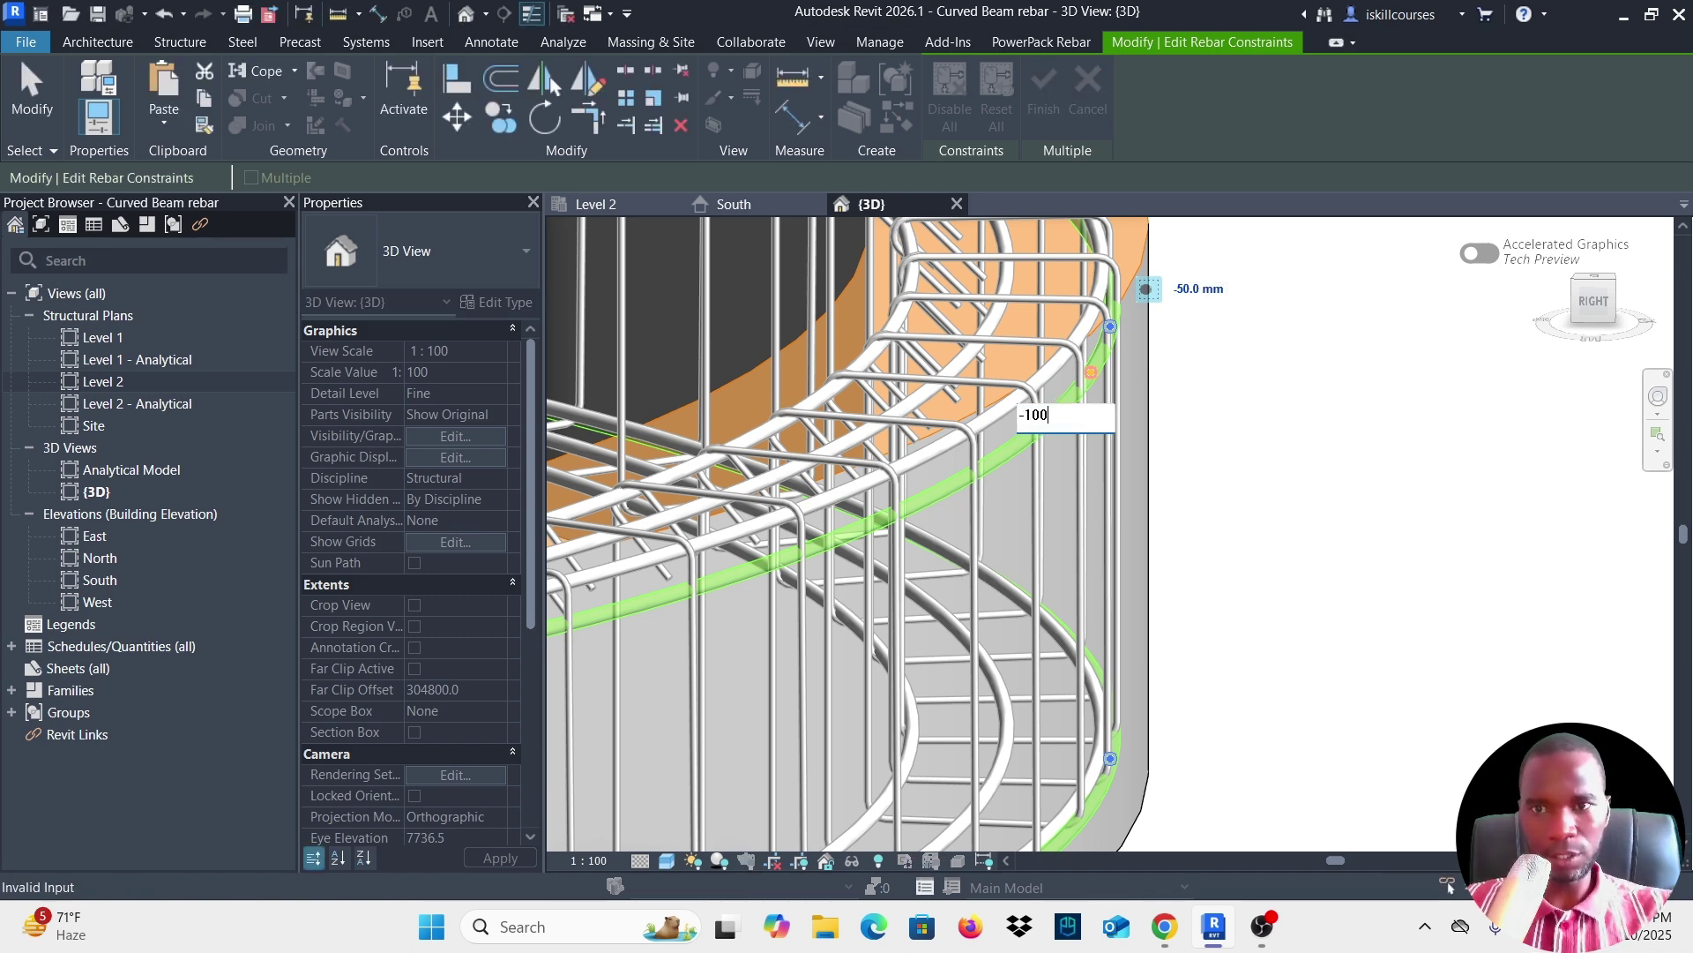
key(Return)
Constrain the end-surface handle at -100 mm and finish constraint editing.
scroll(1106, 458, down, 2)
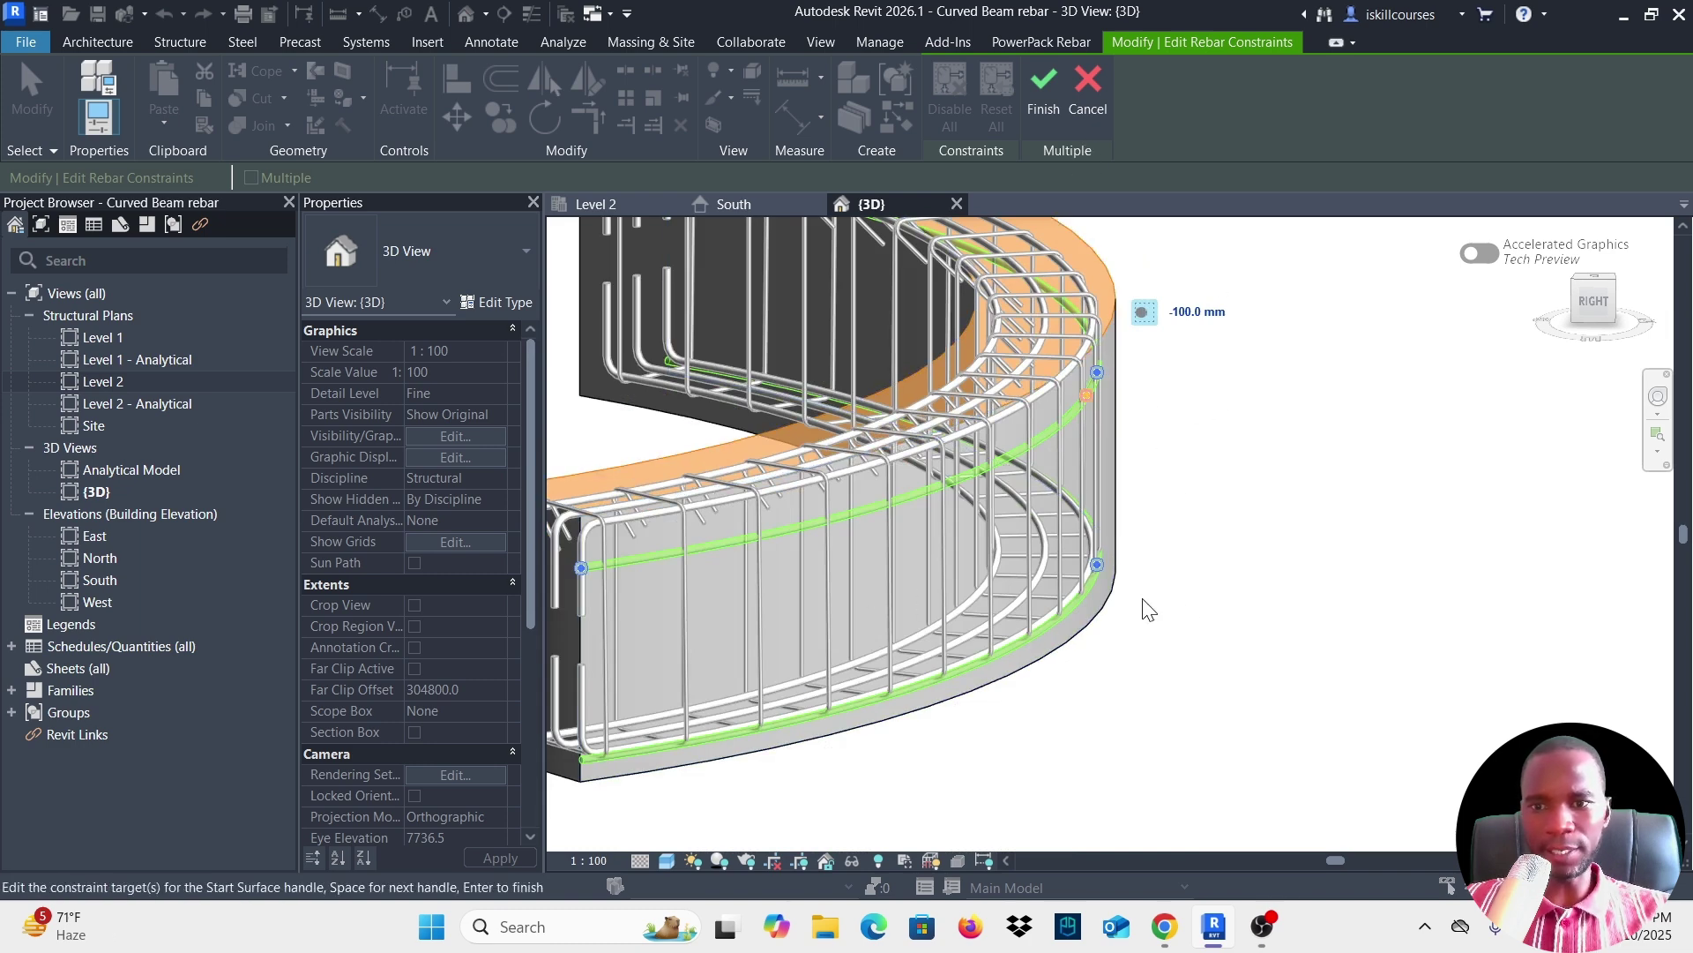
click(1097, 566)
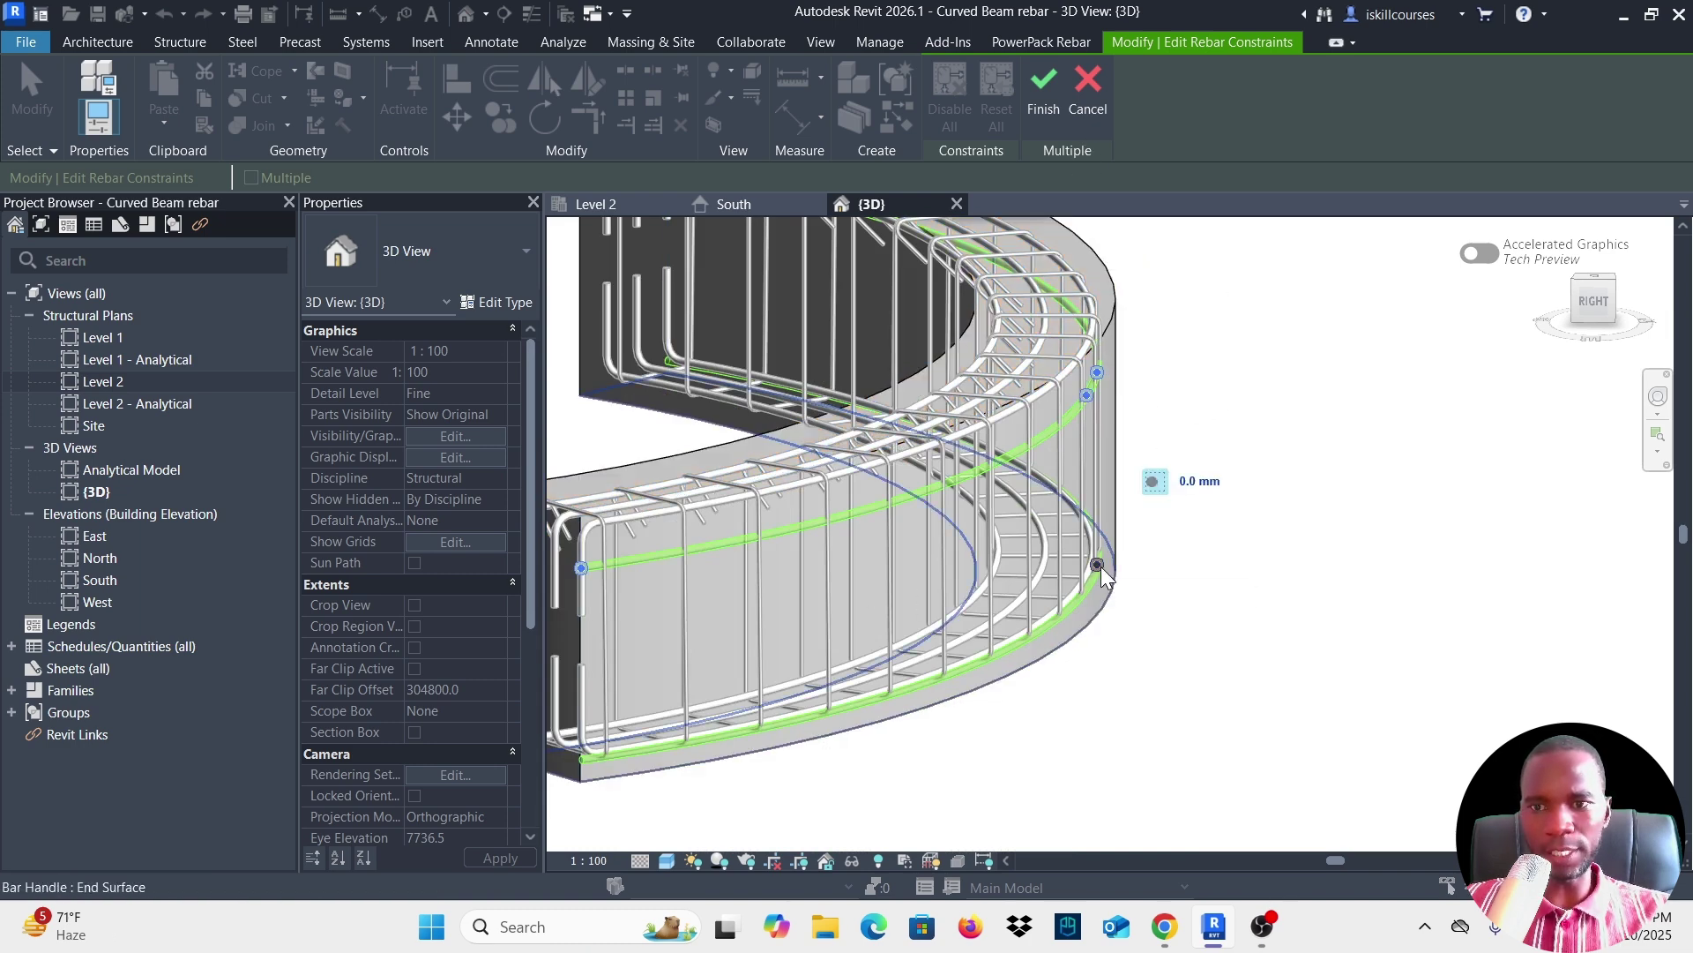
click(1177, 484)
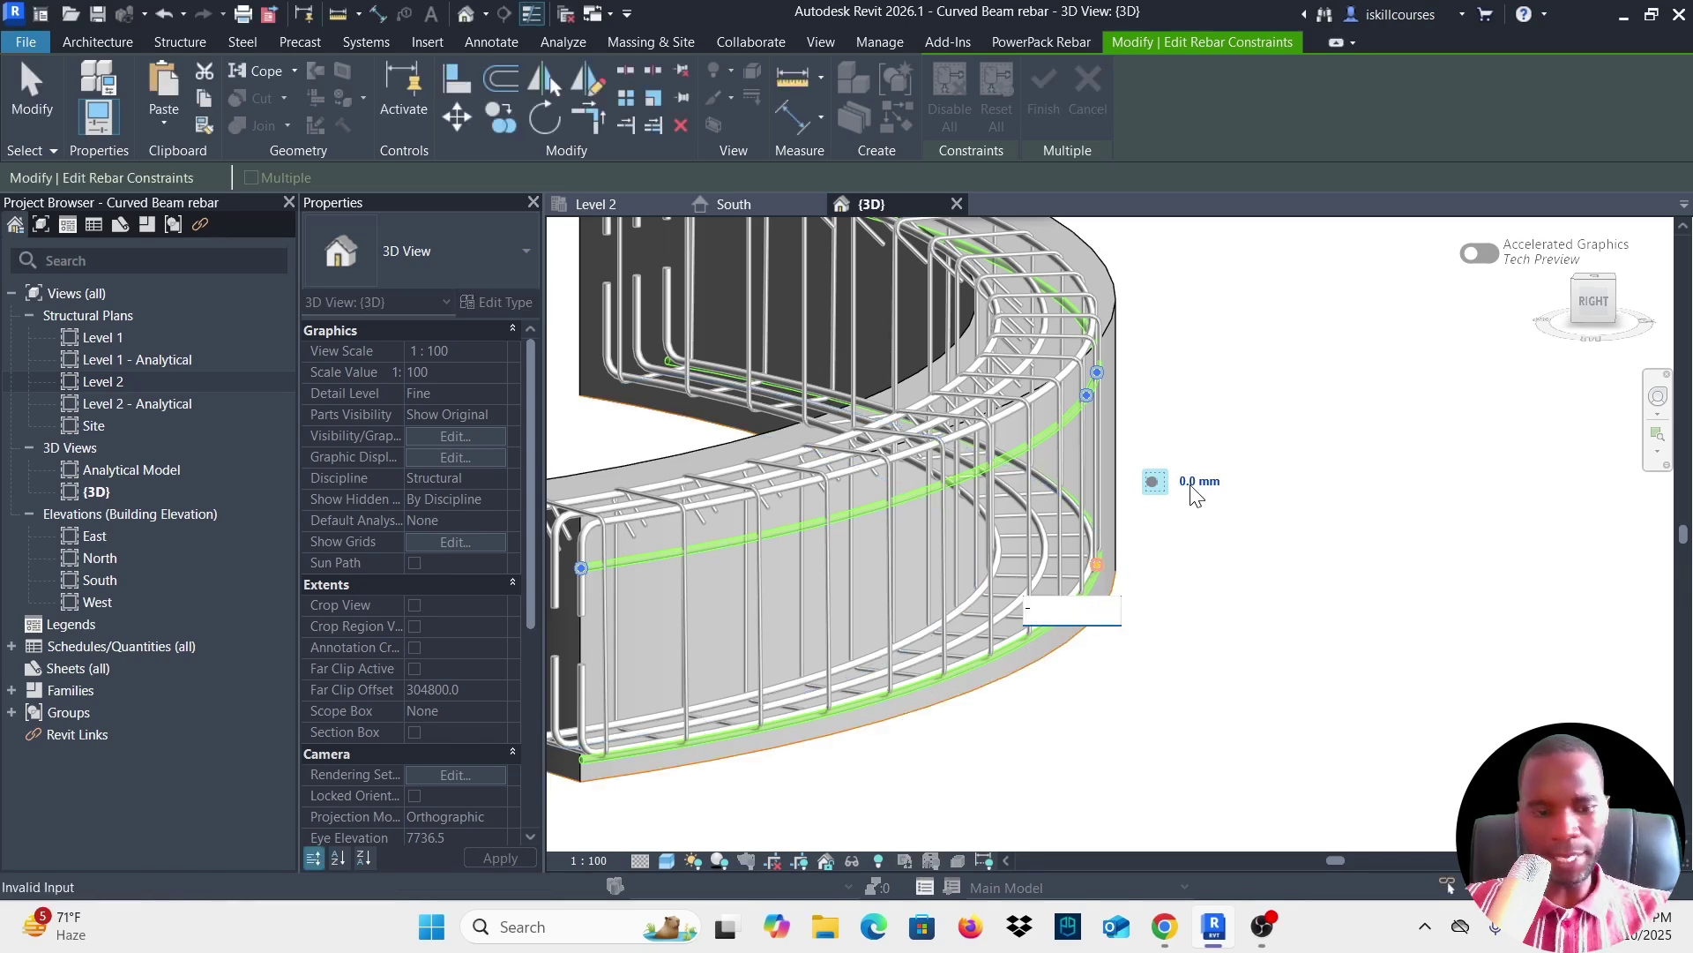
key(Return)
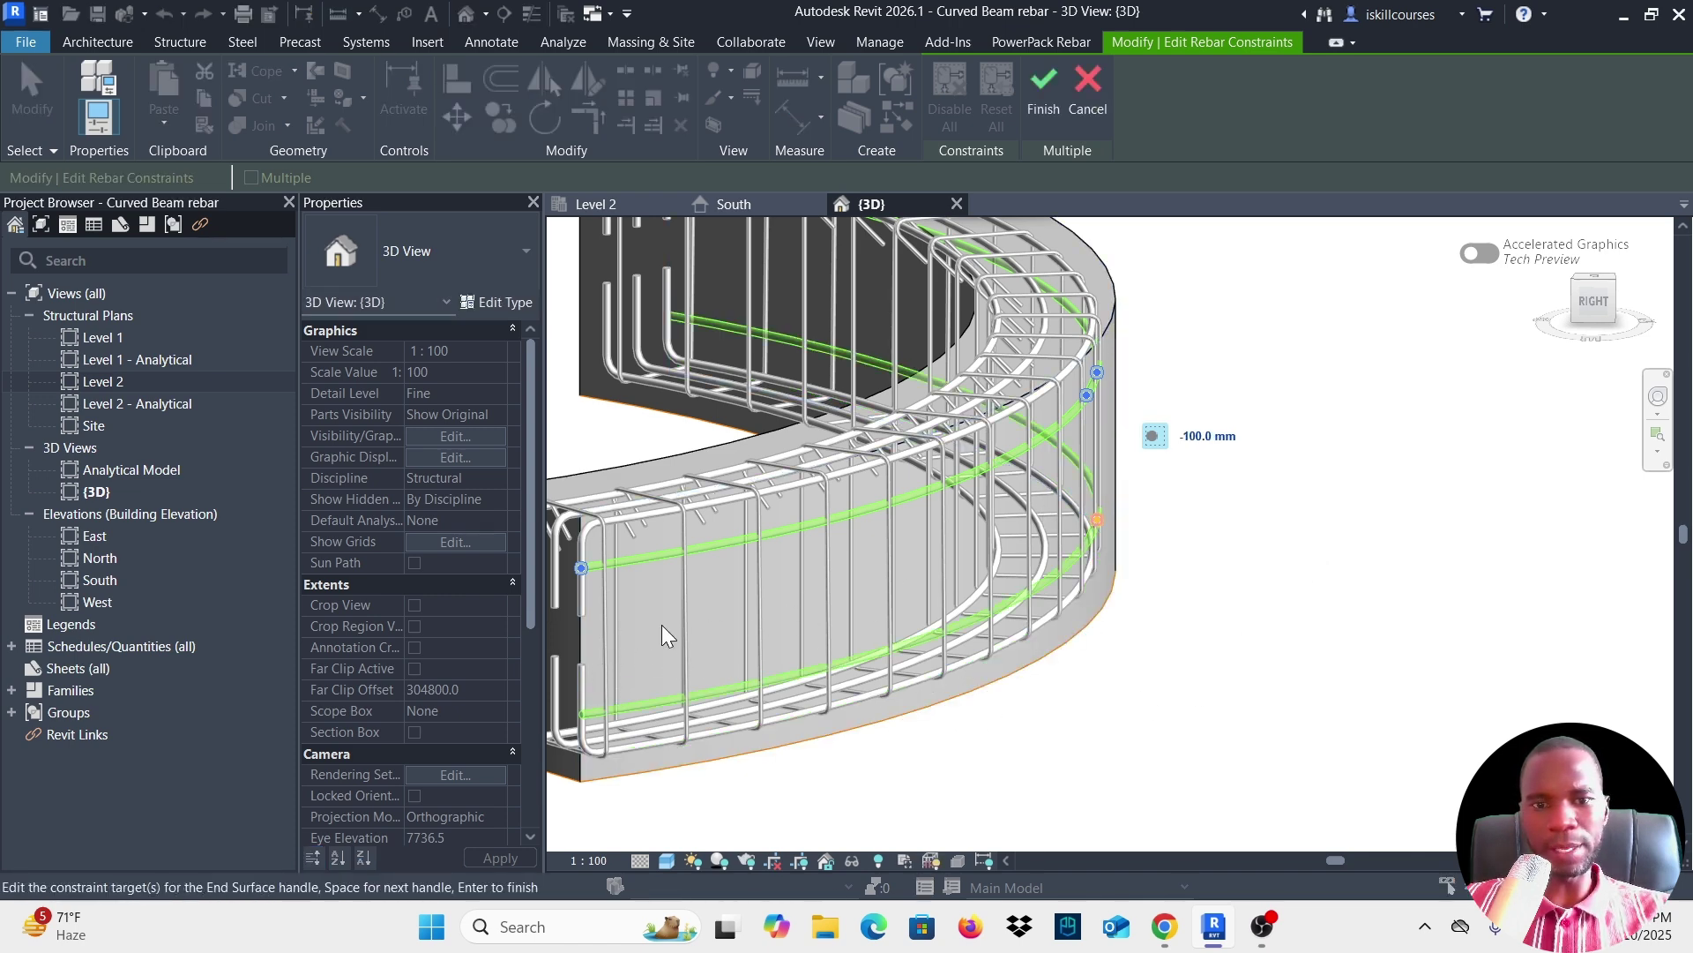
click(1041, 78)
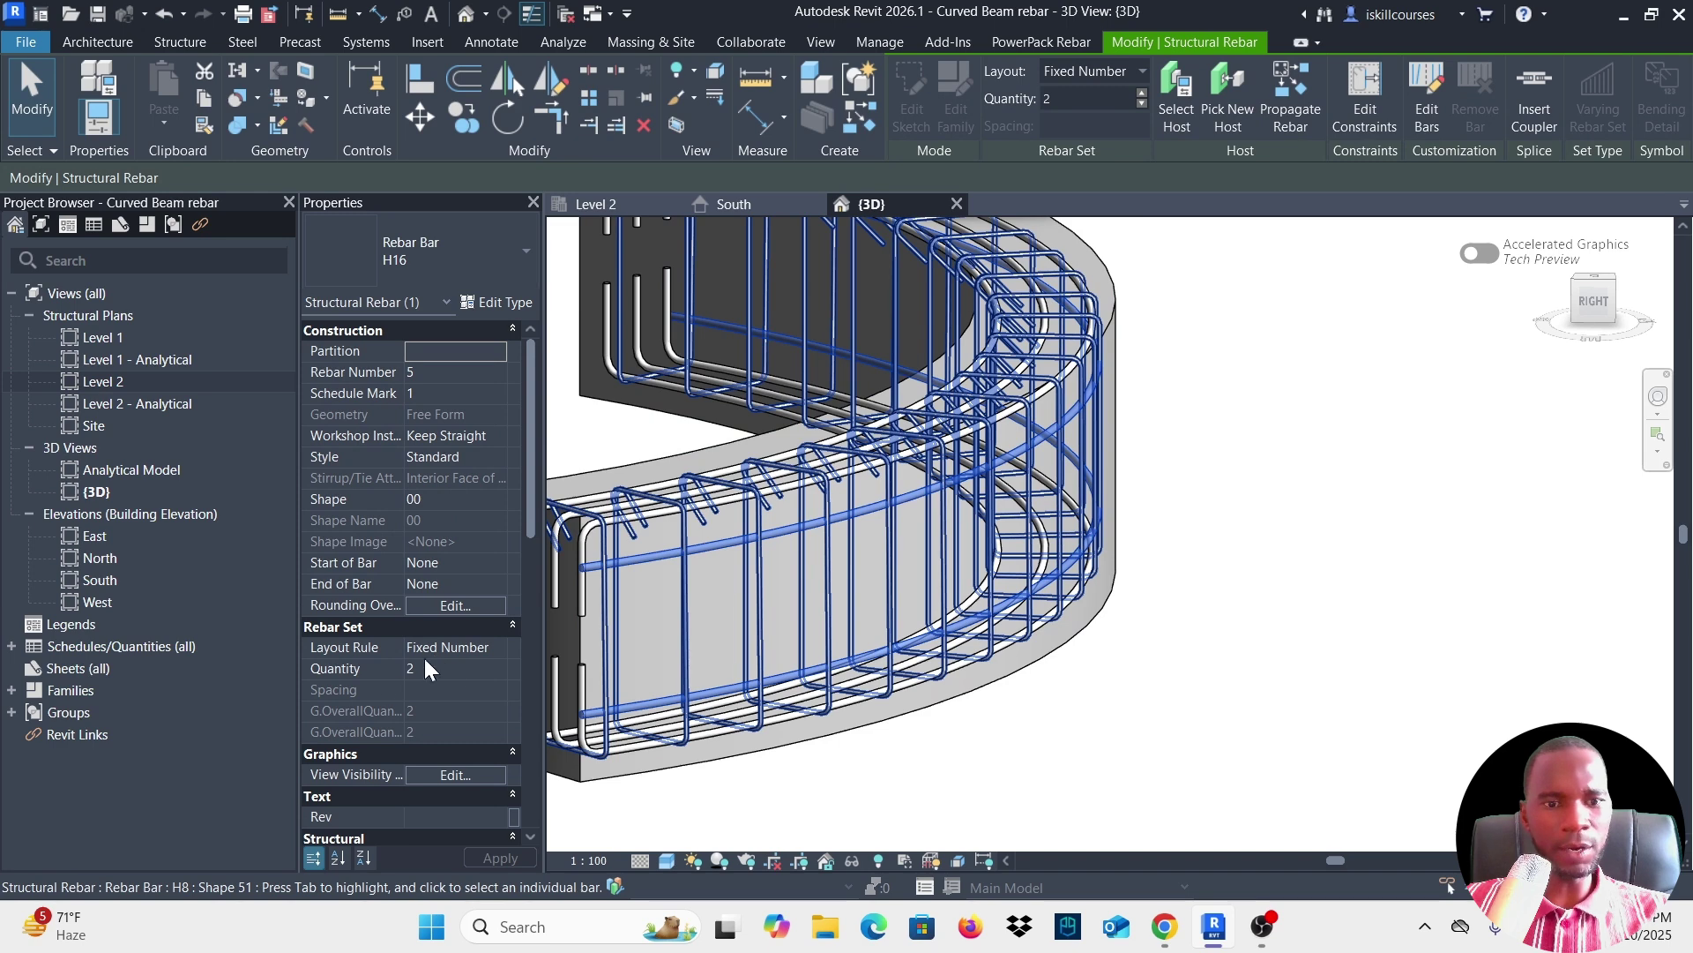
Raise the H16 side bar set's Quantity from 2 to 3 in Properties.
click(501, 669)
click(499, 667)
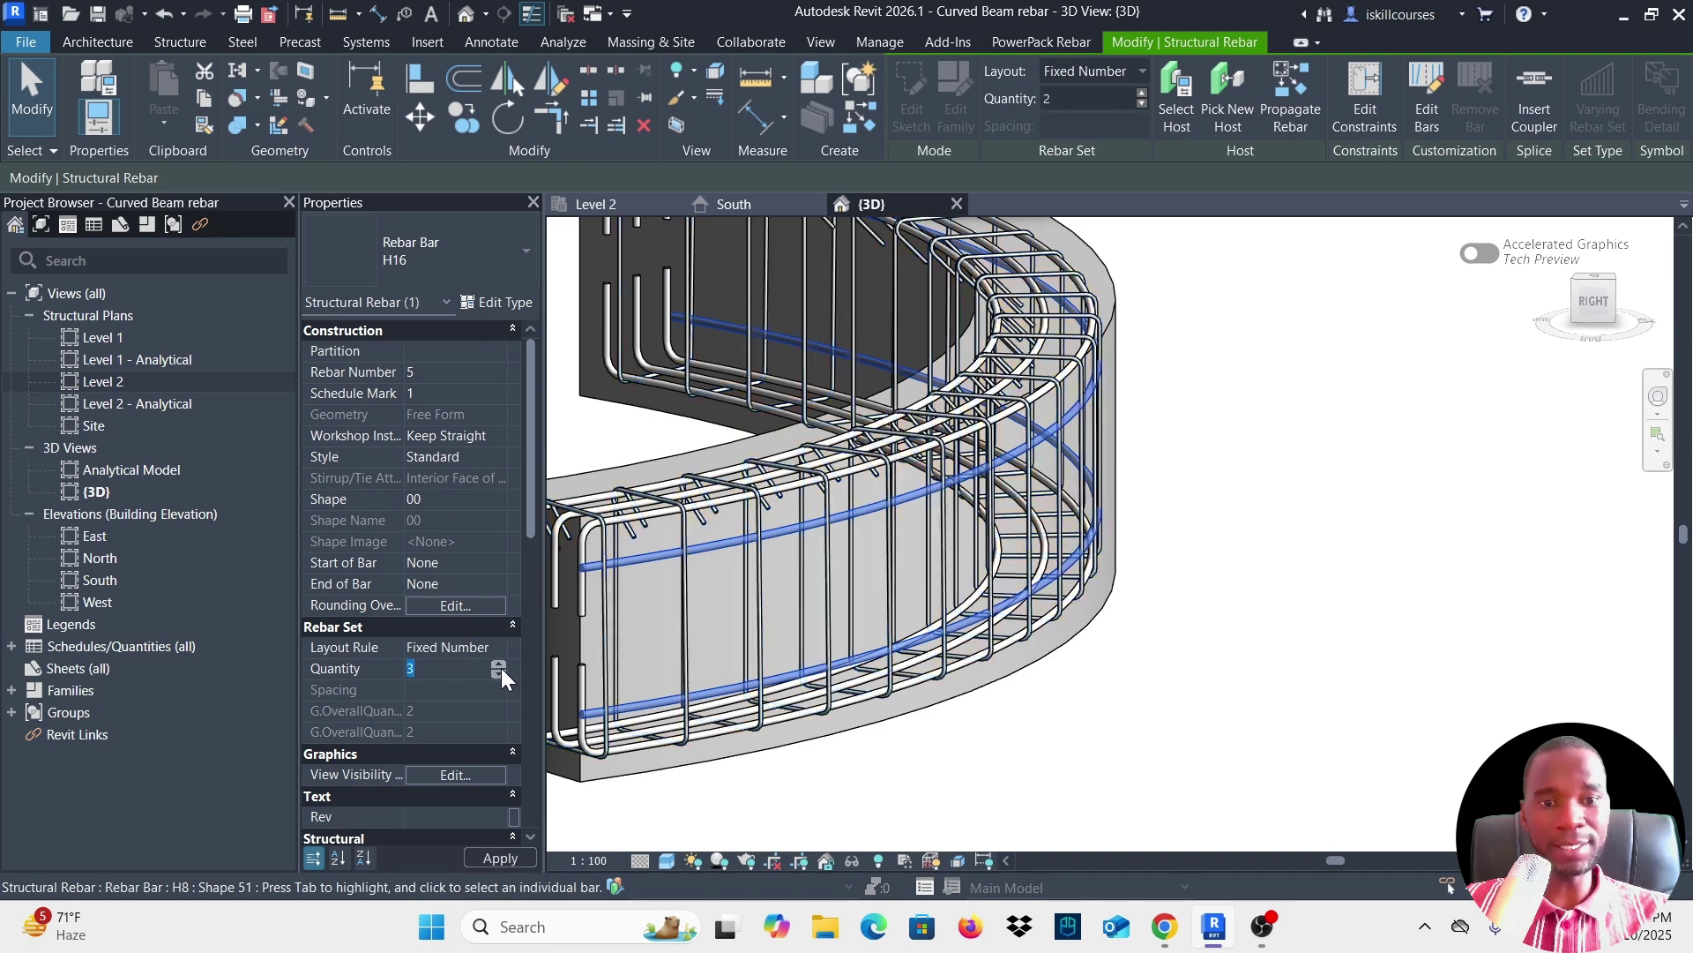
key(Return)
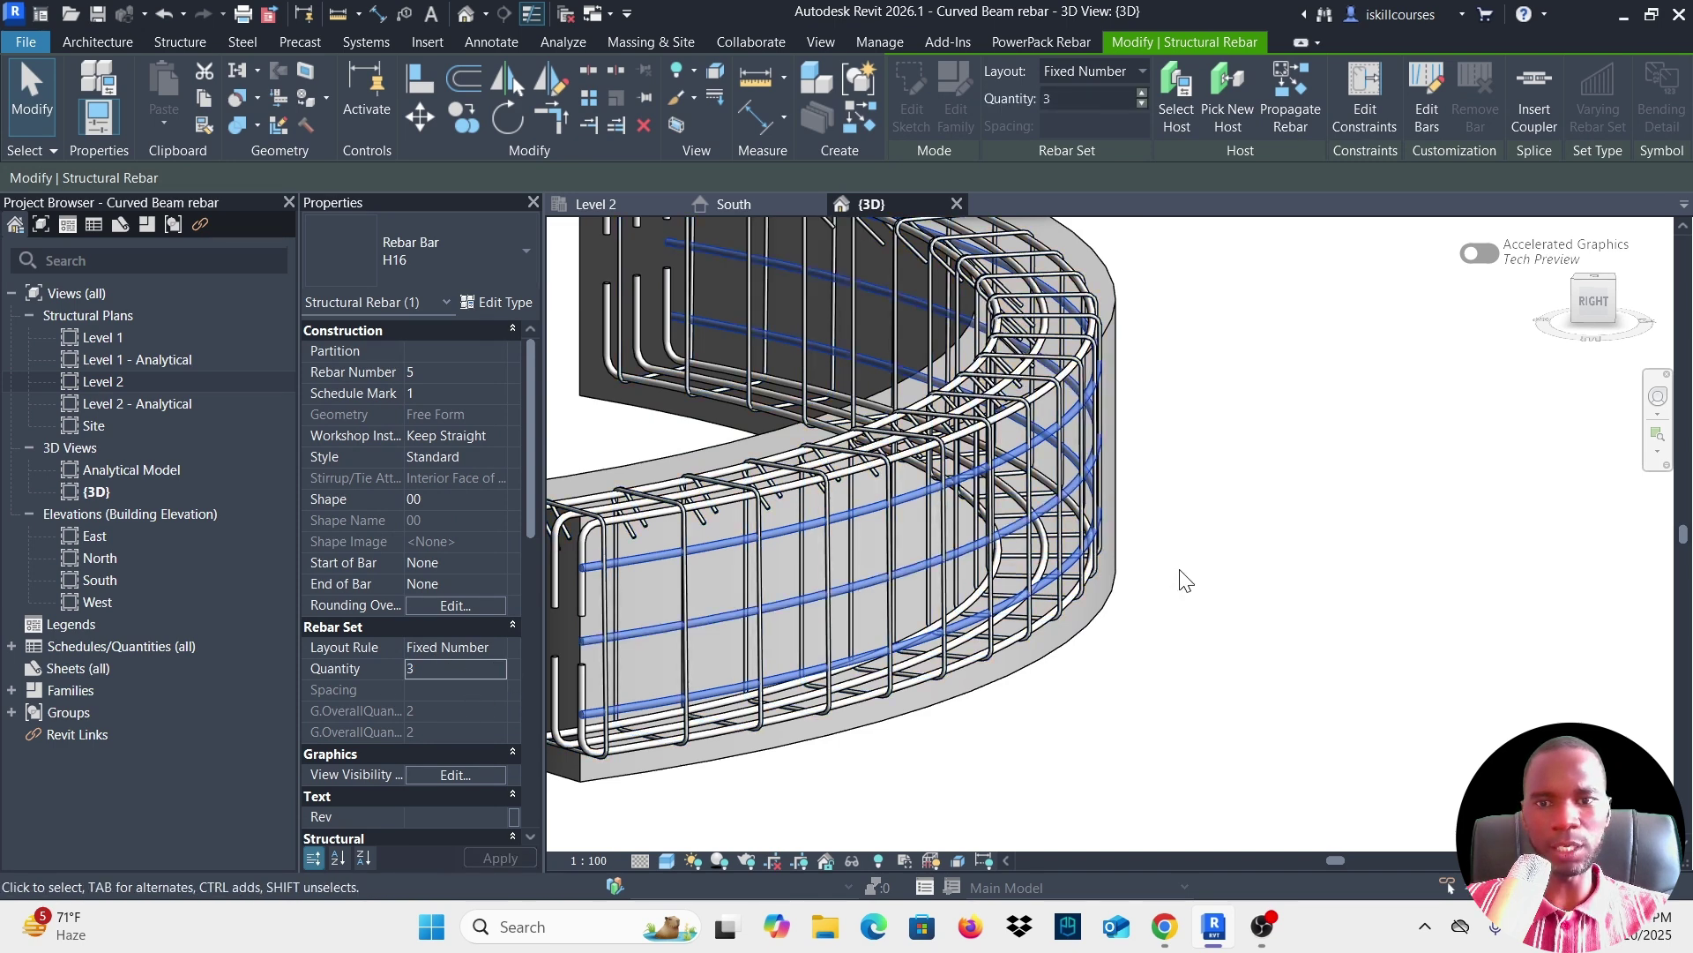
click(1371, 452)
Orbit around the curved part to inspect the three side bars and reselect the set.
scroll(1336, 481, down, 2)
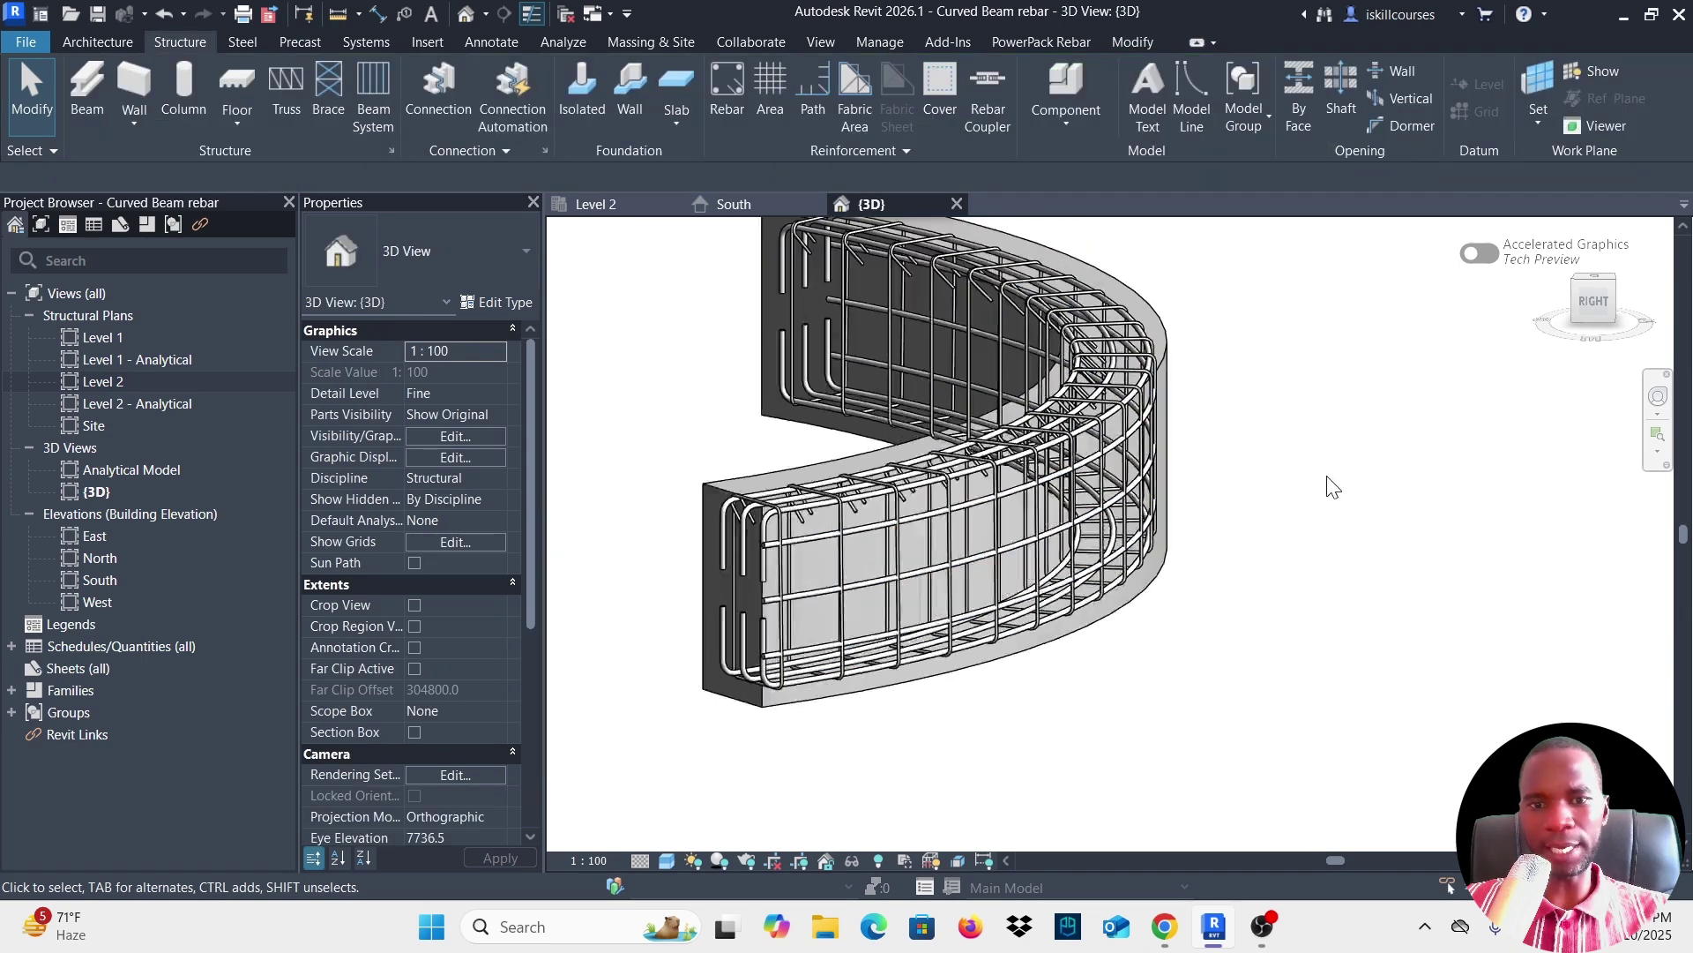
mouse_move(1257, 586)
shift+middle_down()
mouse_move(1293, 612)
mouse_move(1251, 605)
shift+middle_up()
shift+middle_drag(1187, 525, 1440, 542)
scroll(1433, 538, up, 1)
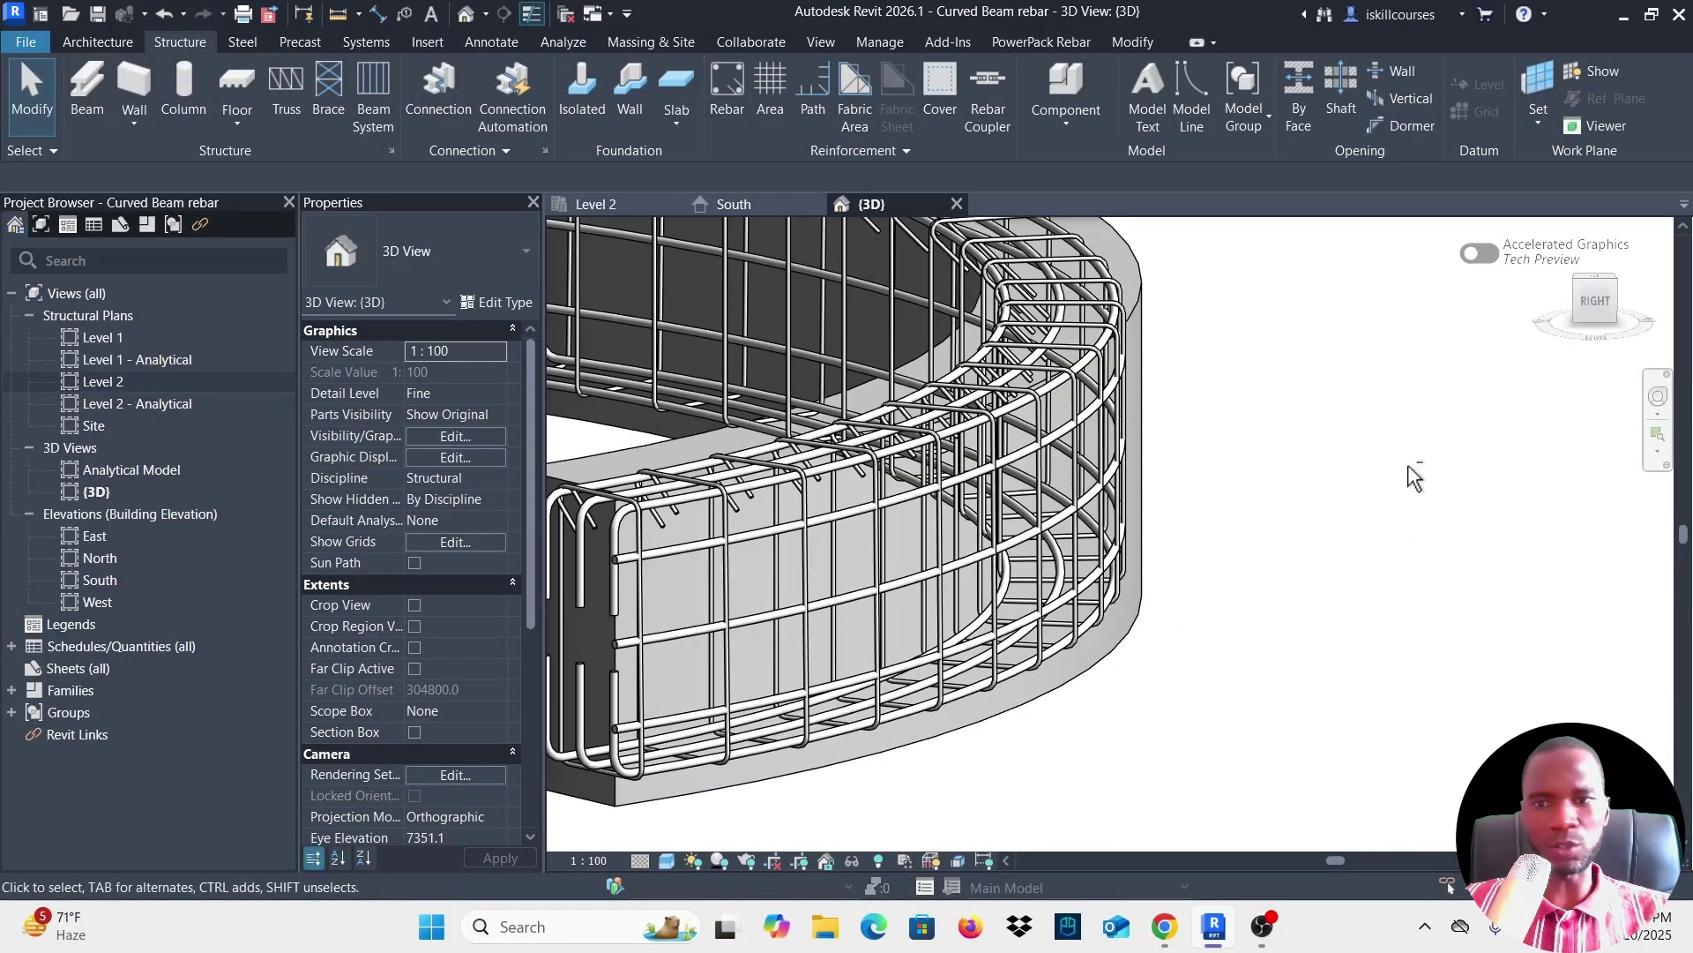
mouse_move(1416, 476)
shift+middle_down()
mouse_move(1463, 511)
mouse_move(1411, 502)
shift+middle_up()
scroll(915, 557, up, 3)
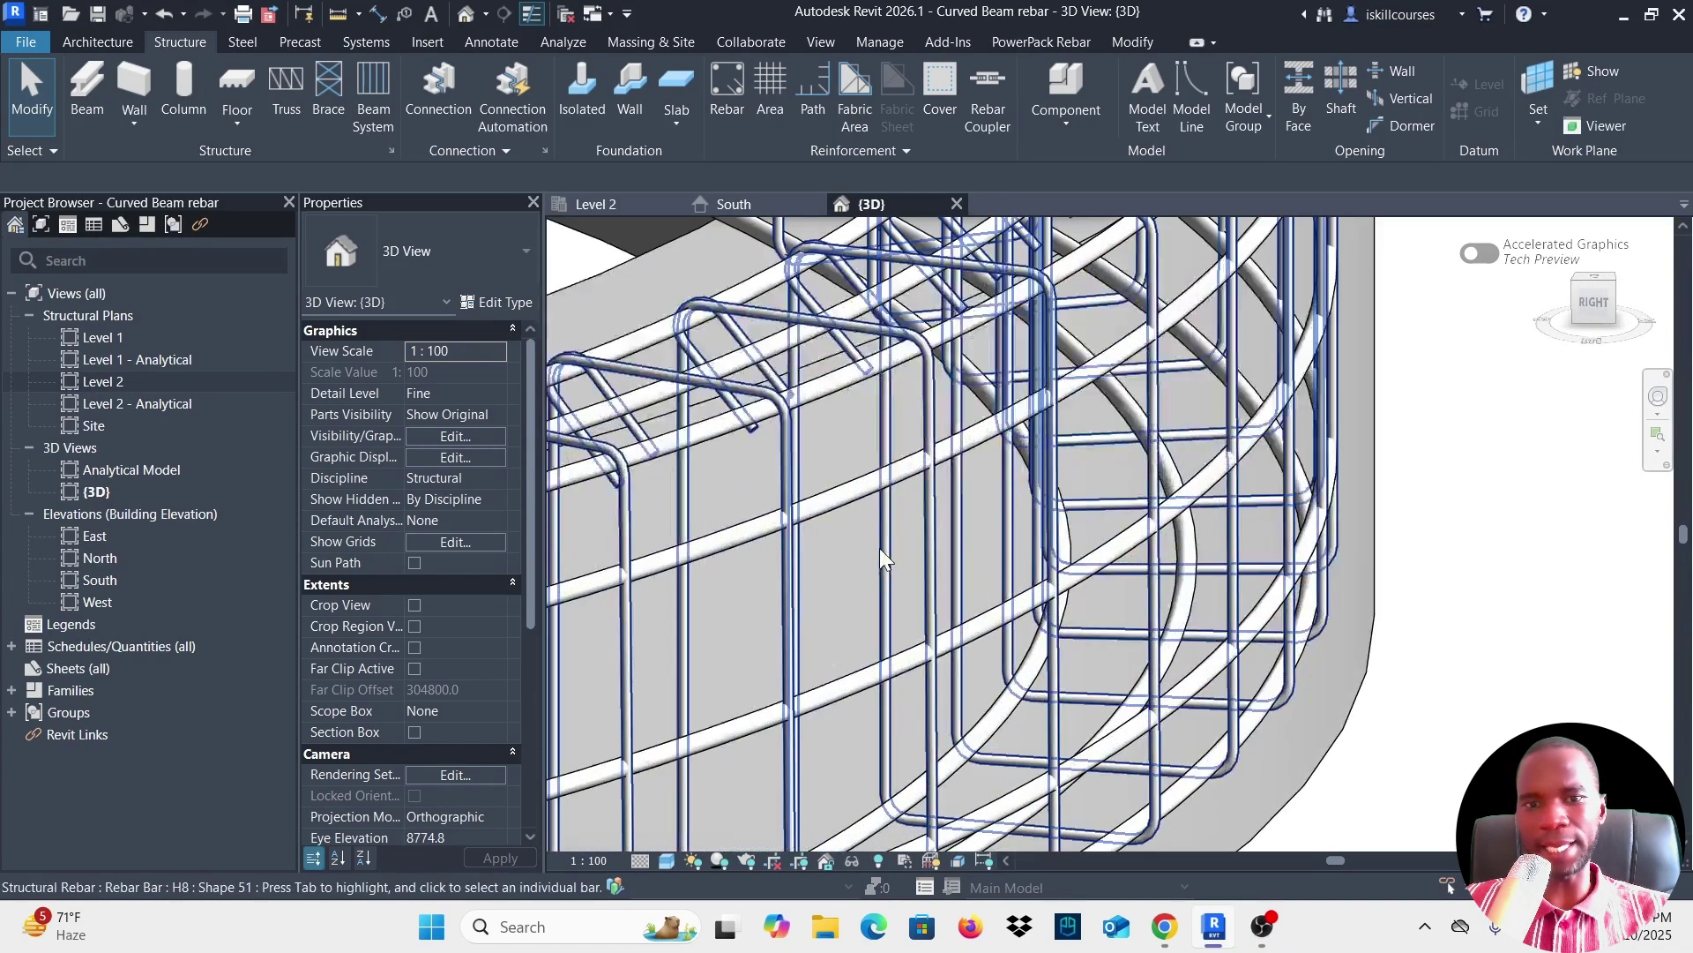
scroll(880, 556, down, 2)
click(850, 512)
scroll(1218, 552, down, 4)
mouse_move(1218, 553)
shift+middle_down()
mouse_move(1267, 576)
mouse_move(1315, 533)
mouse_move(1285, 518)
mouse_move(1248, 547)
shift+middle_up()
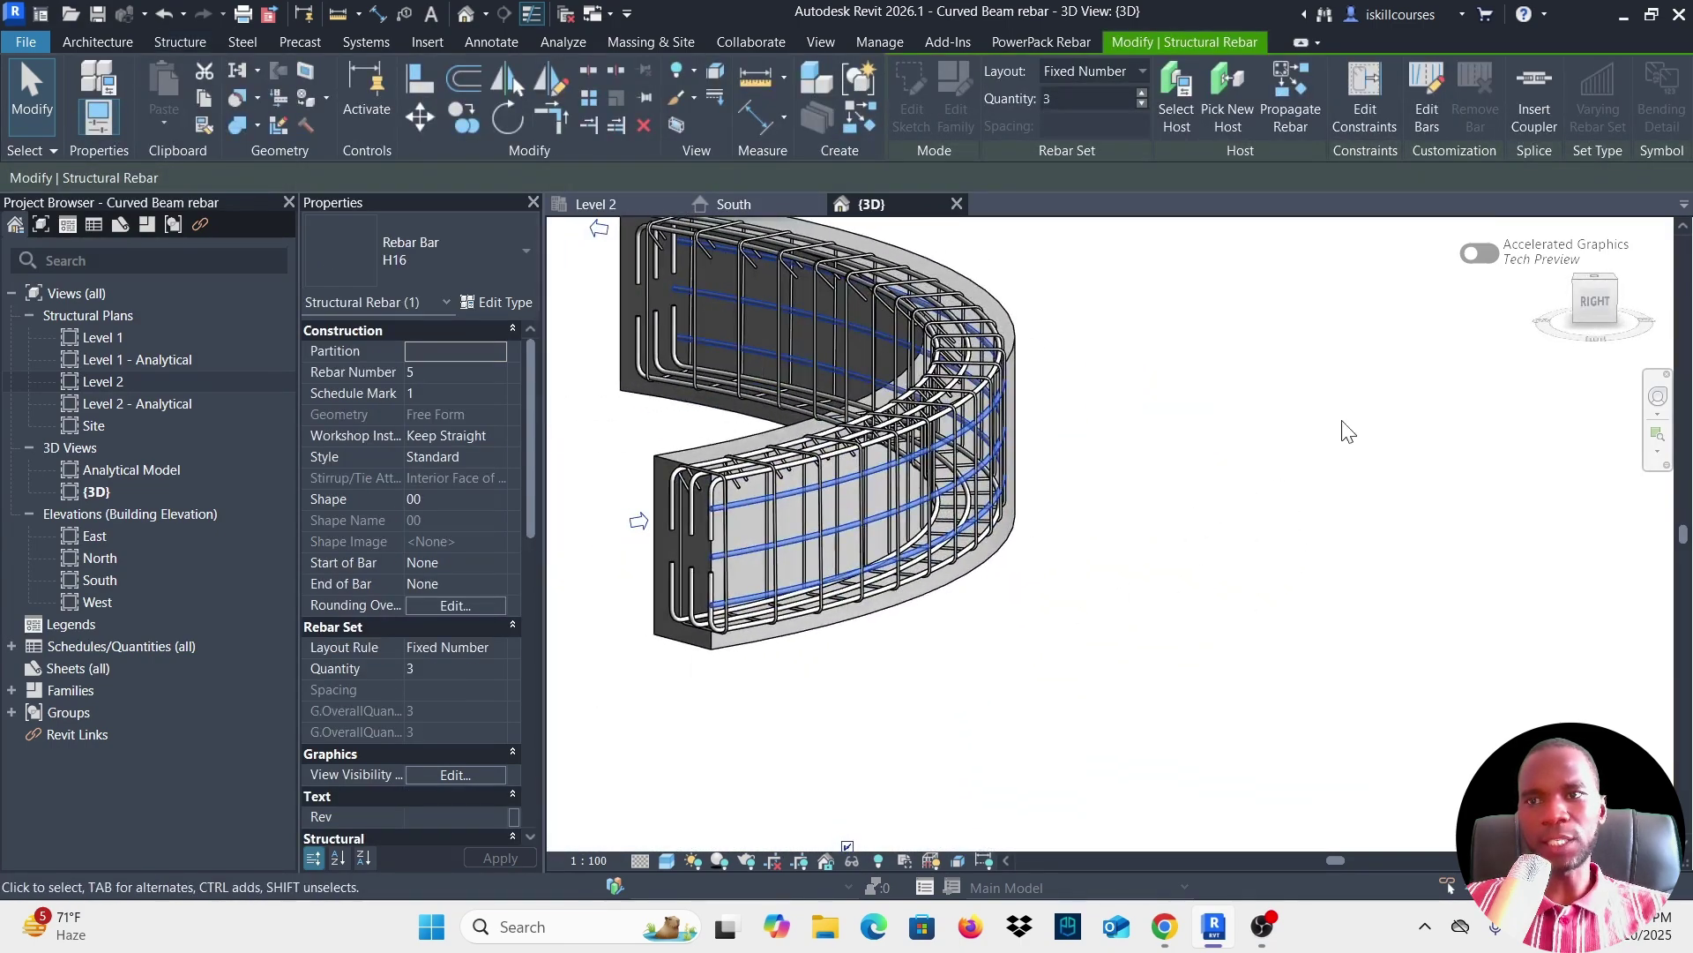
Constrain the side bars' host-surface handle at -8 mm and finish editing.
click(1363, 87)
shift+middle_drag(1350, 561, 1149, 473)
scroll(966, 448, up, 5)
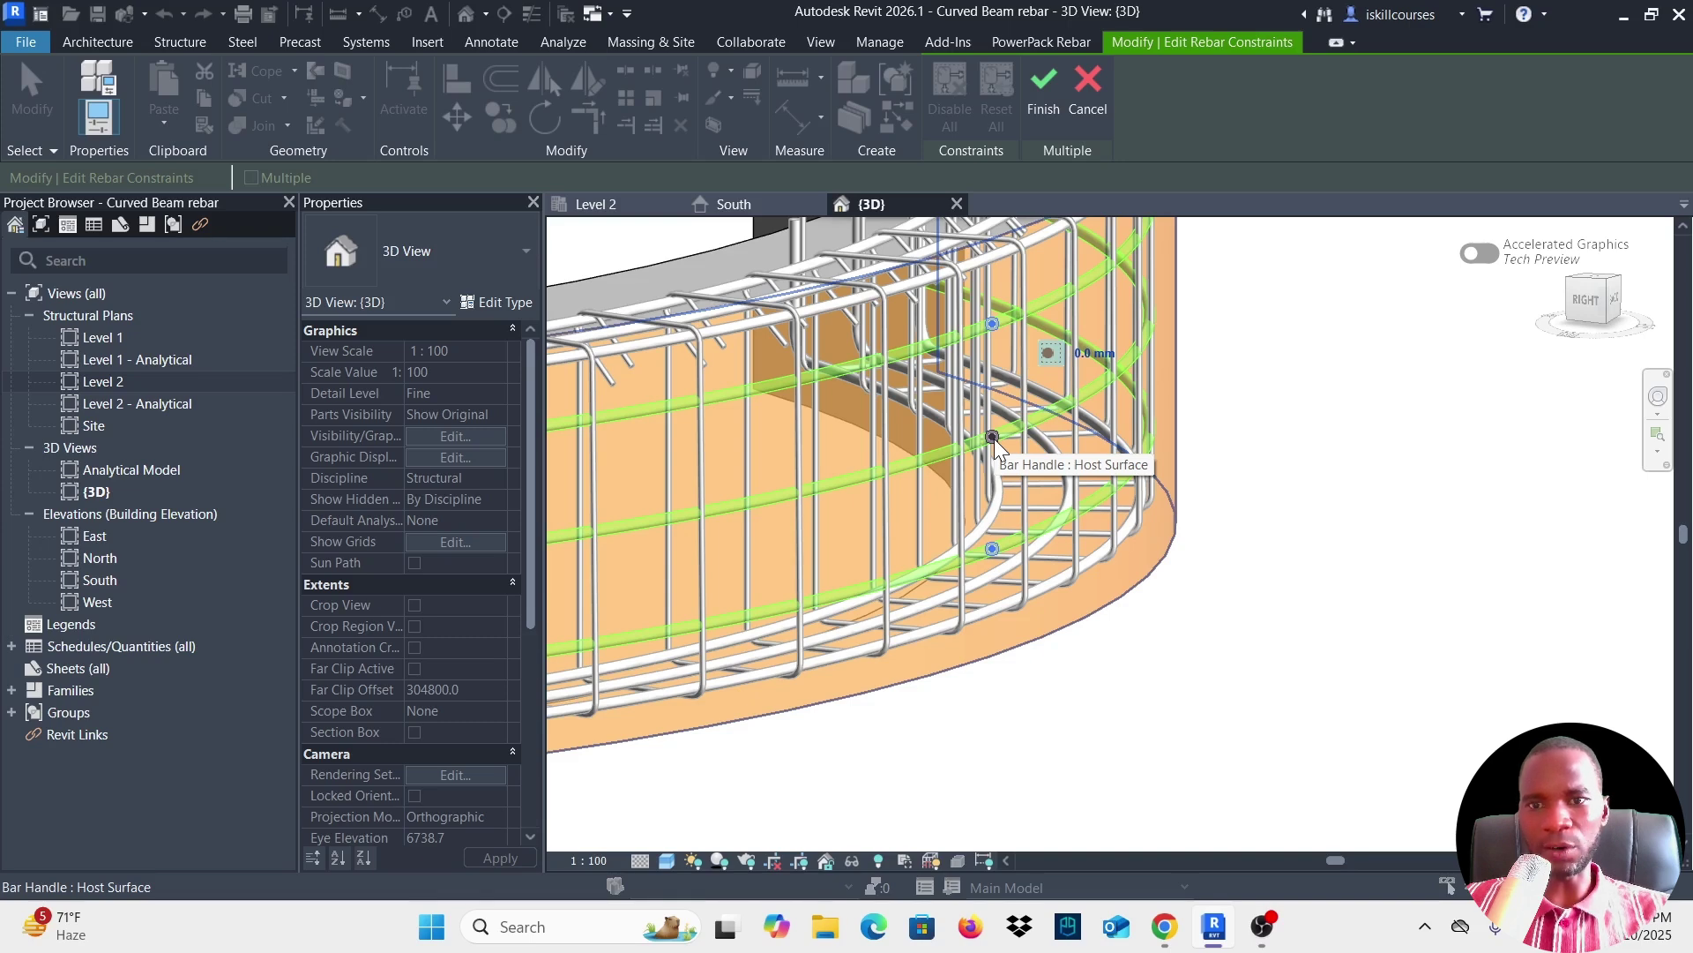
drag(993, 438, 1087, 353)
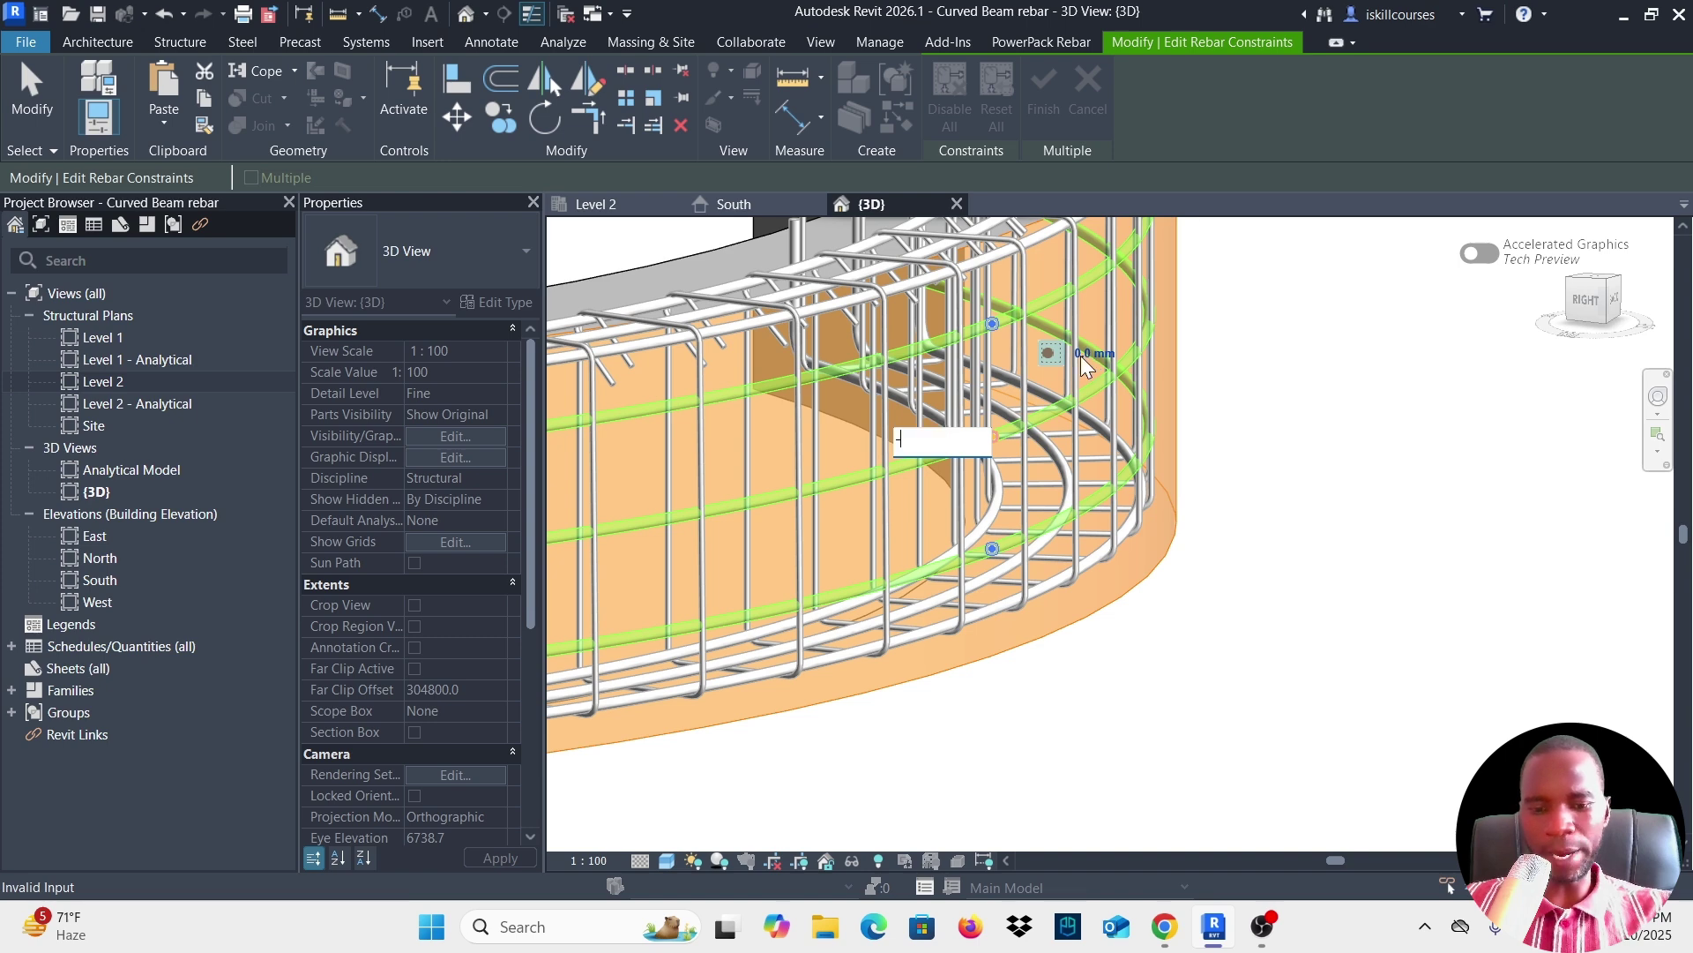
text(-8)
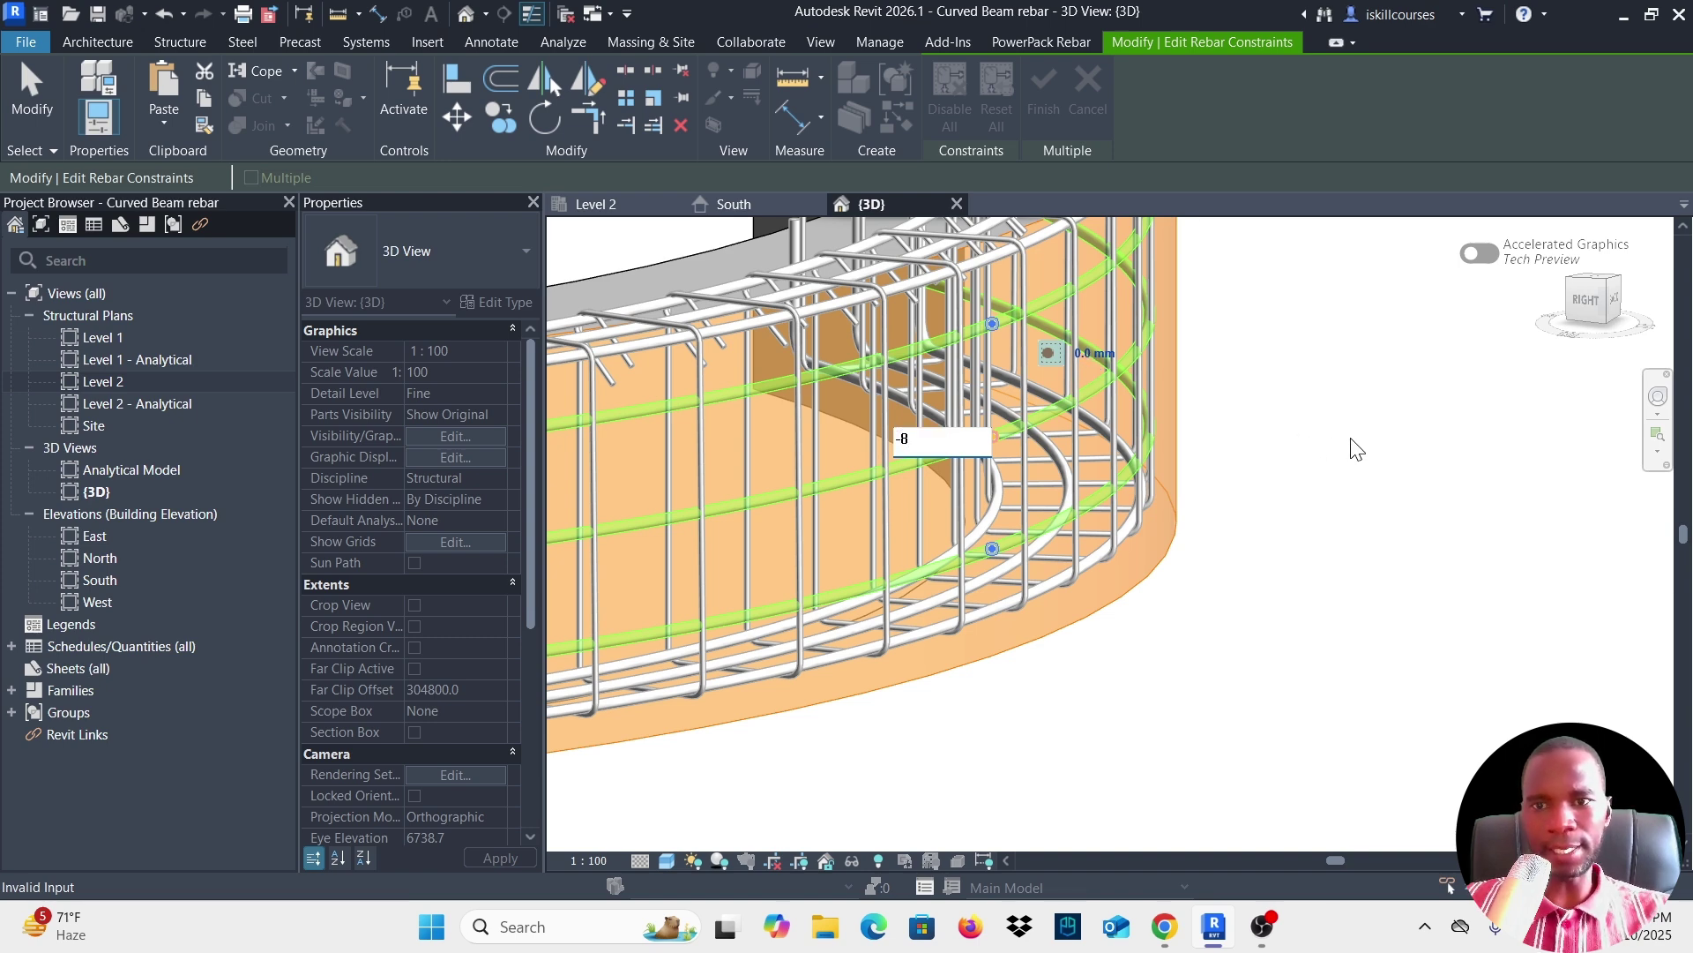
key(Return)
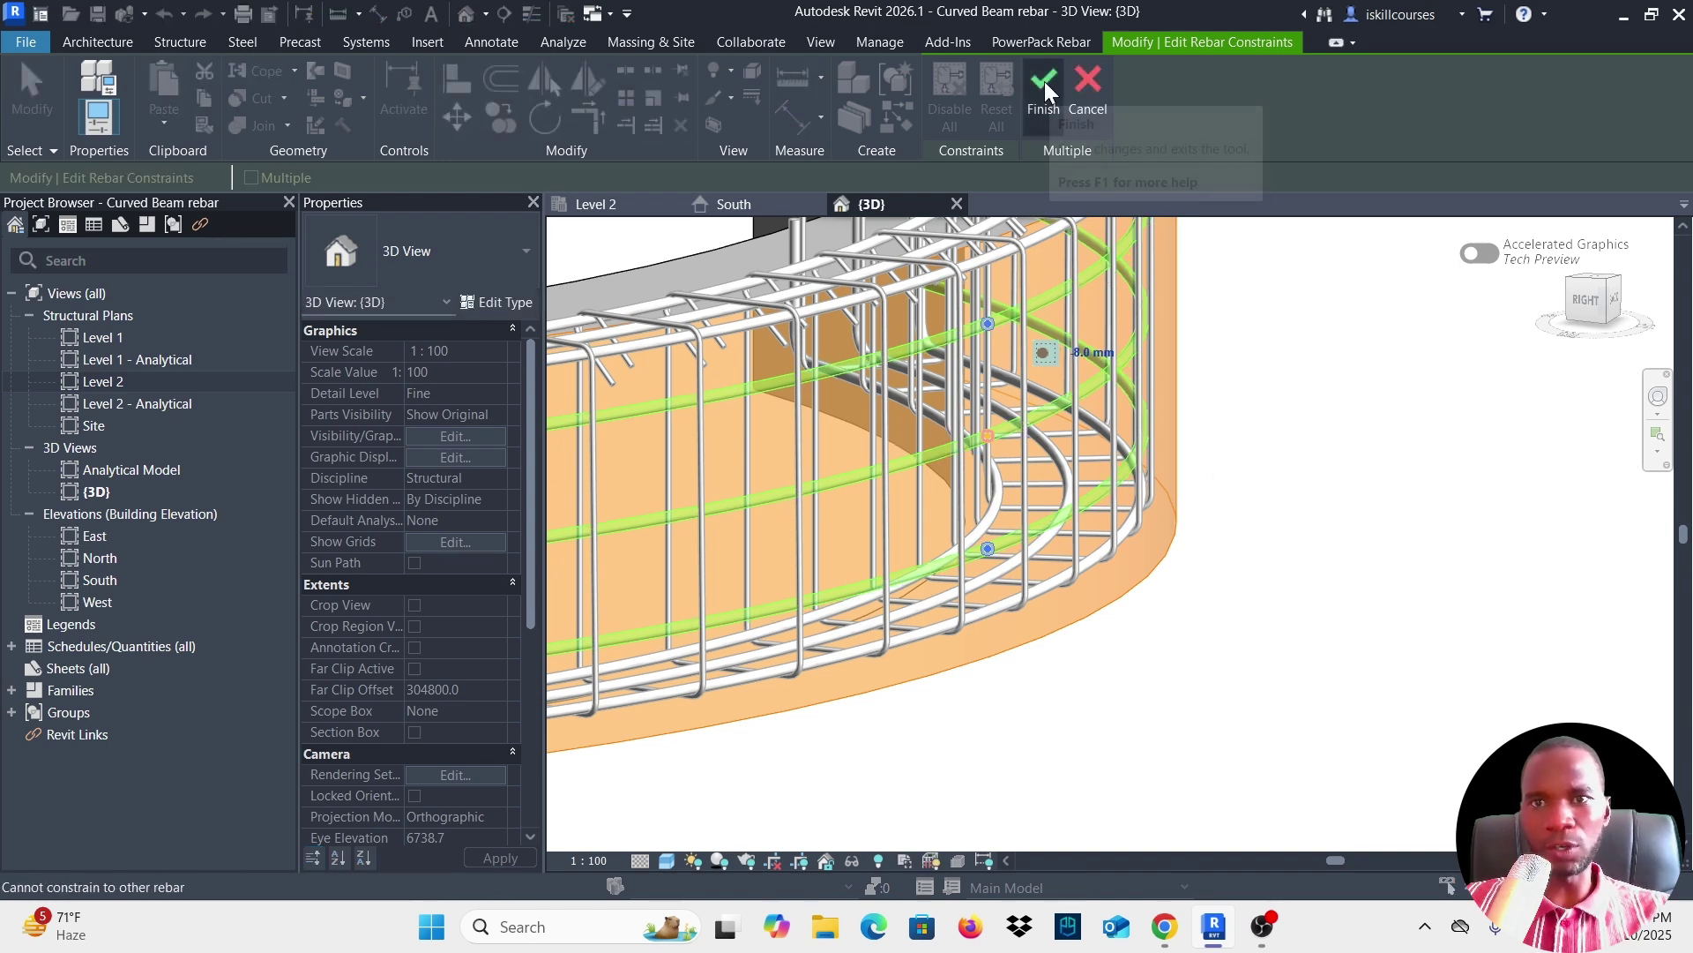
click(1044, 82)
Clear the selection, orbit to a new angle and reselect the H16 side bar set.
click(1124, 635)
scroll(1125, 635, down, 5)
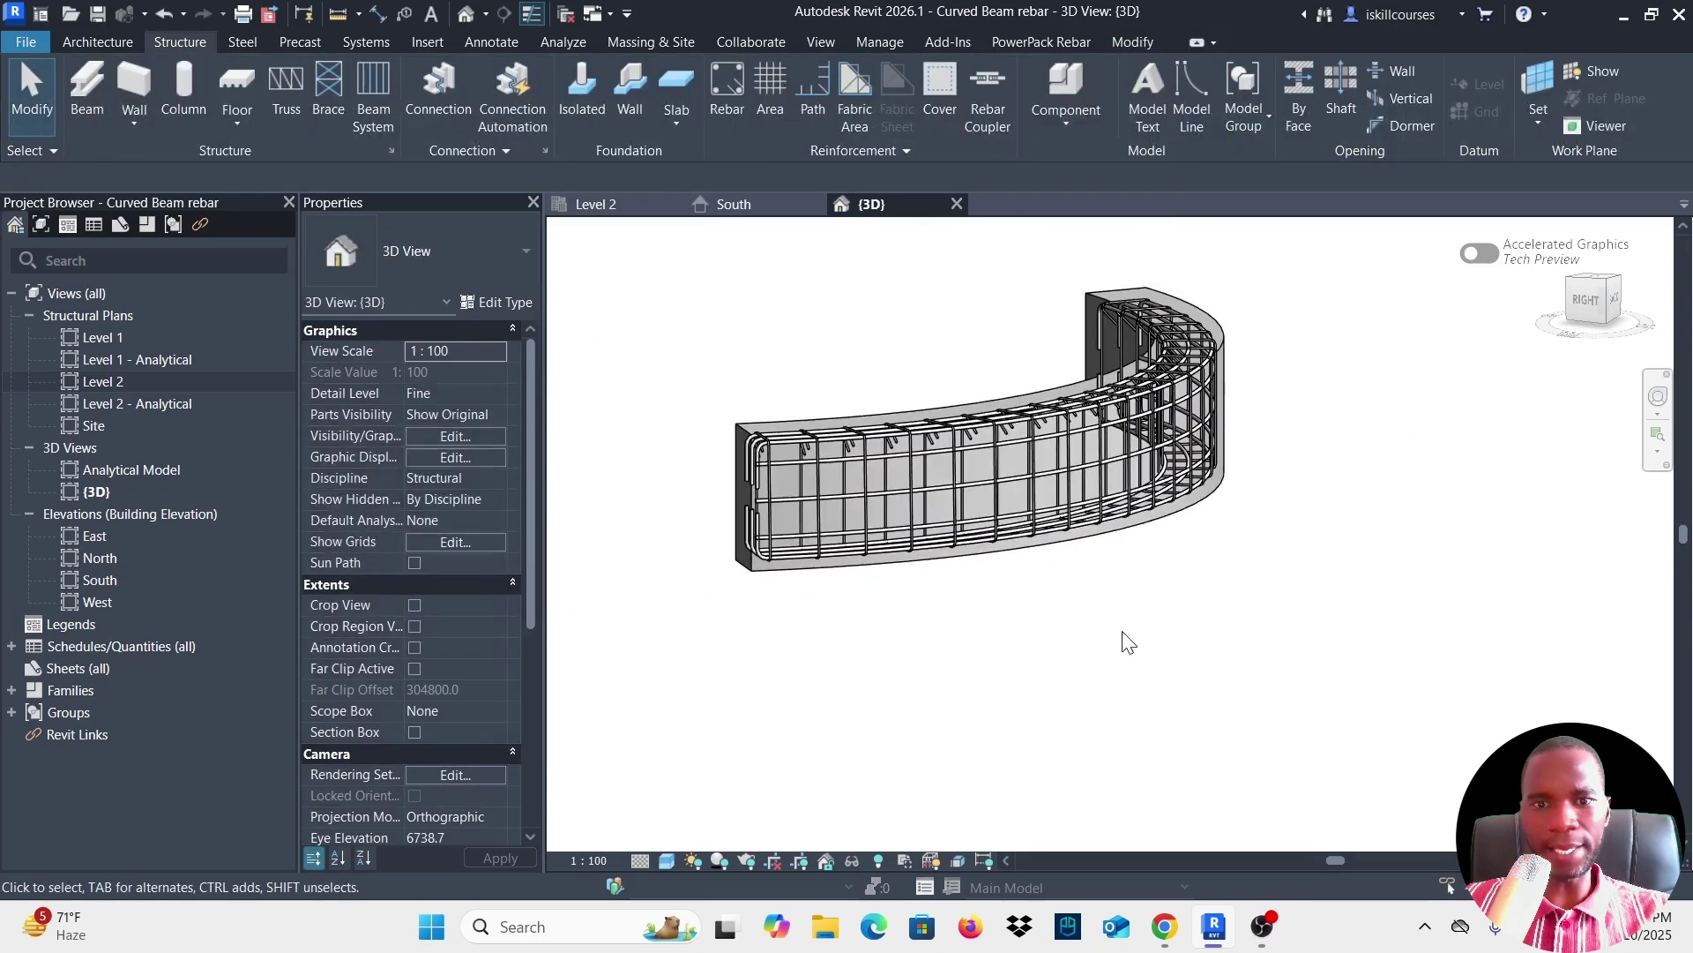
shift+middle_drag(988, 633, 1173, 557)
scroll(1103, 494, up, 6)
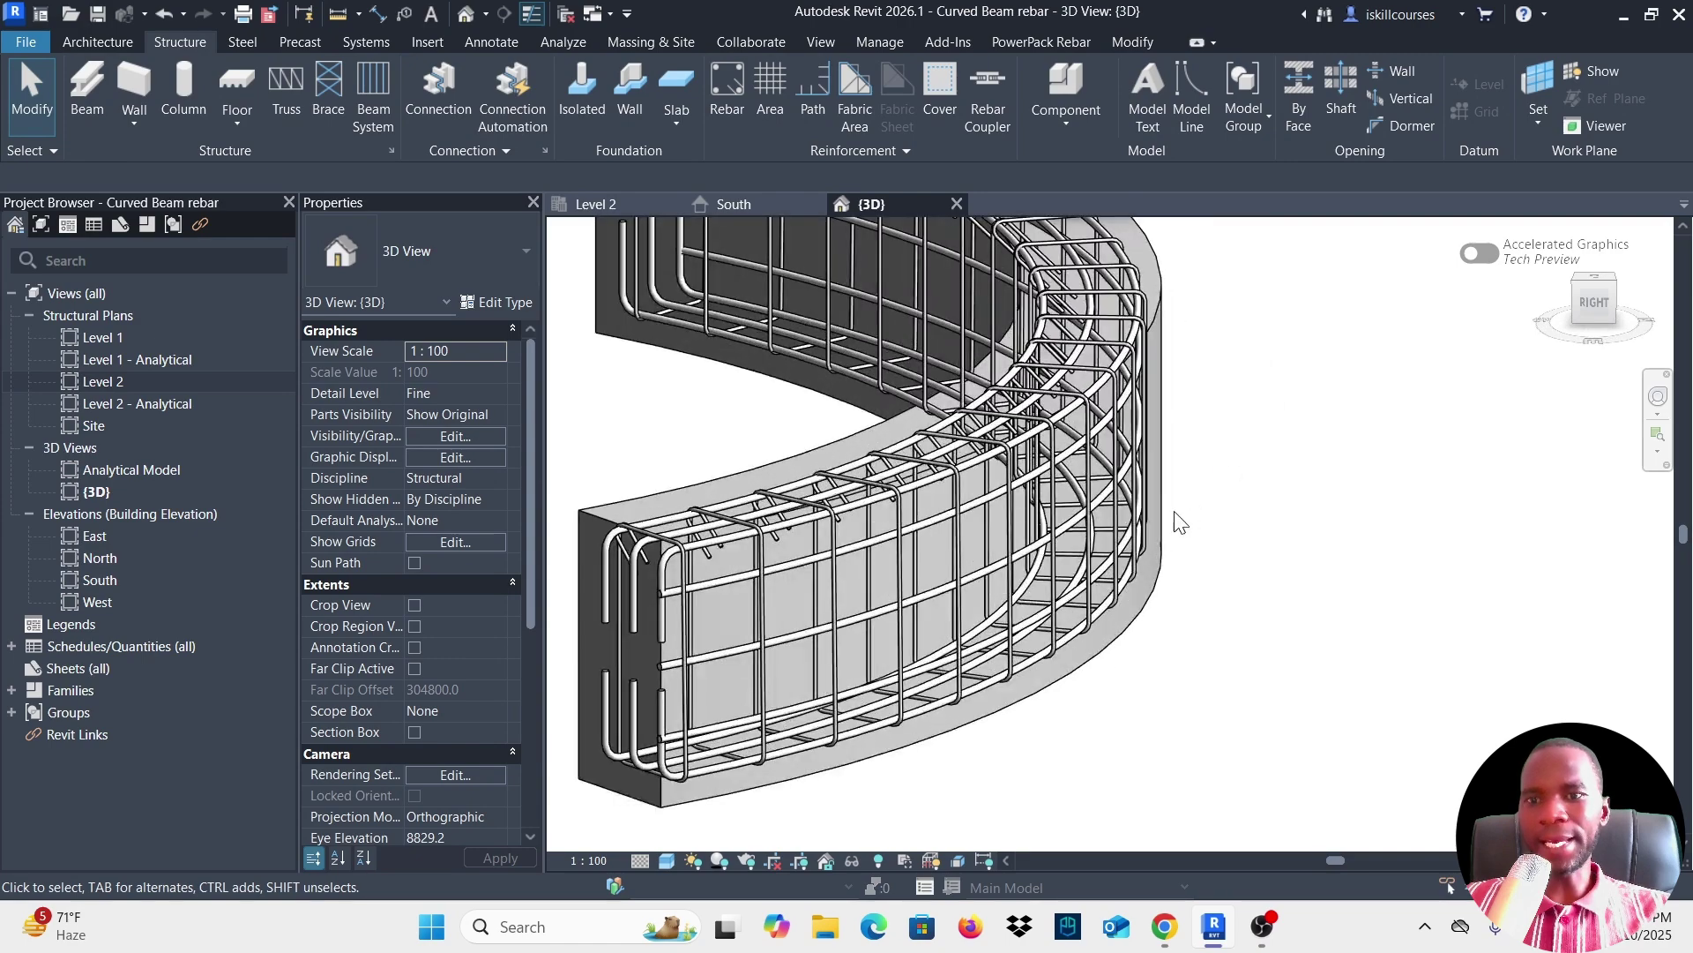
click(1035, 431)
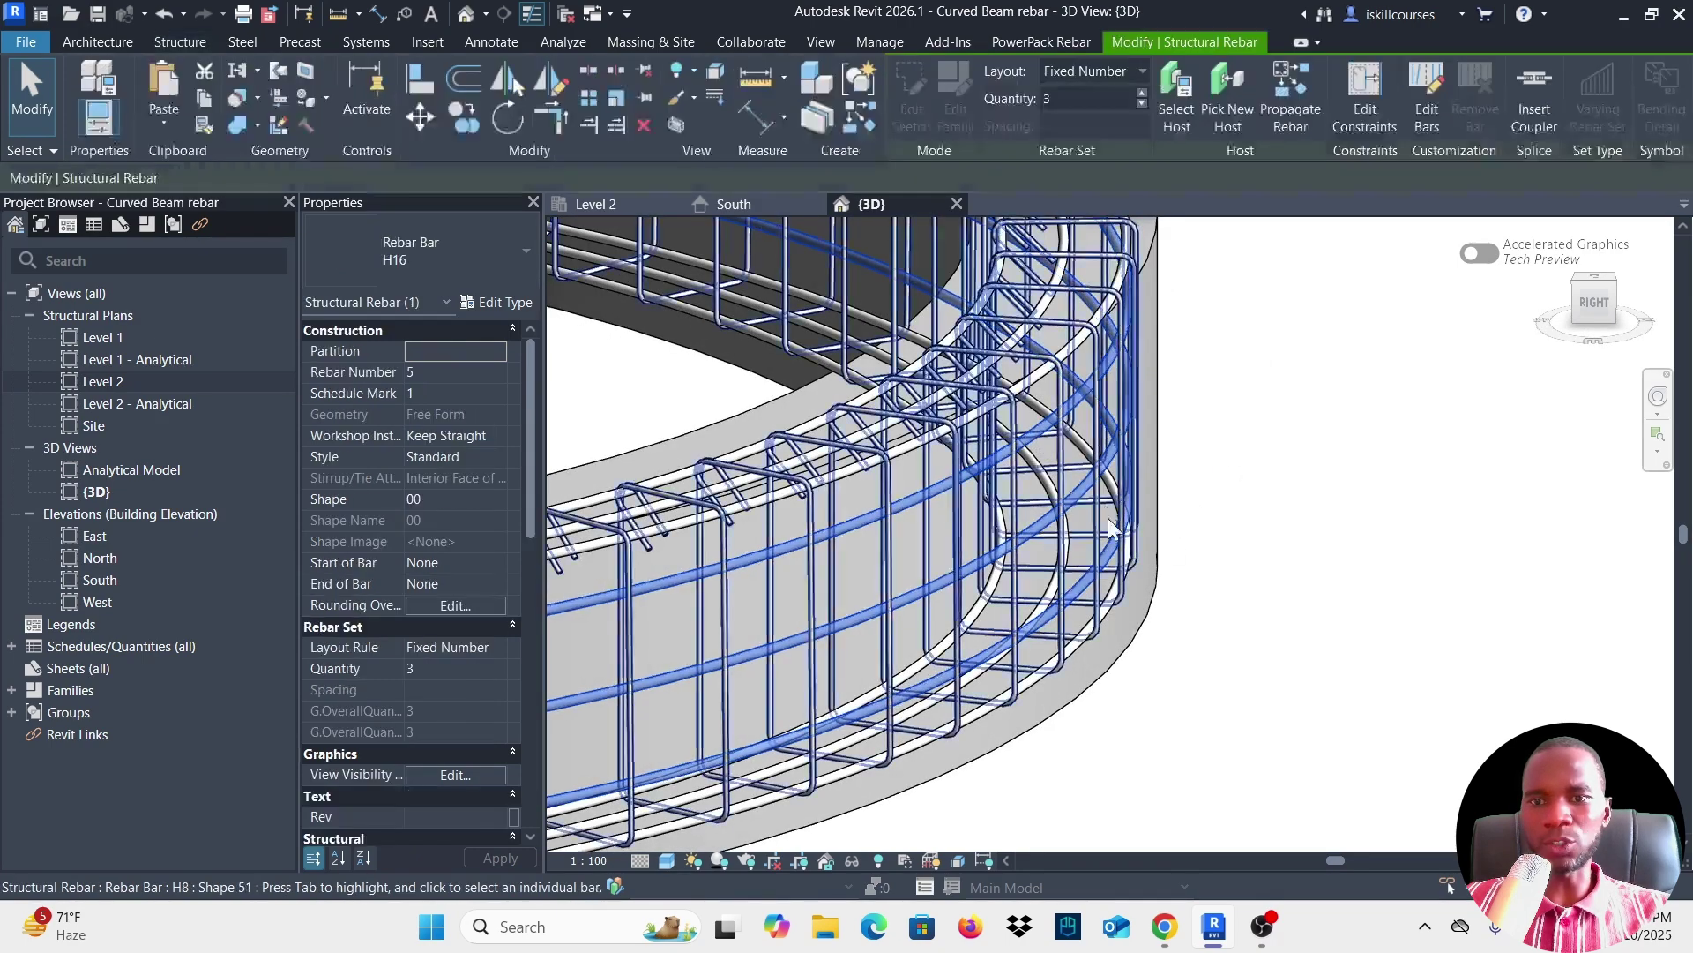
scroll(885, 538, down, 4)
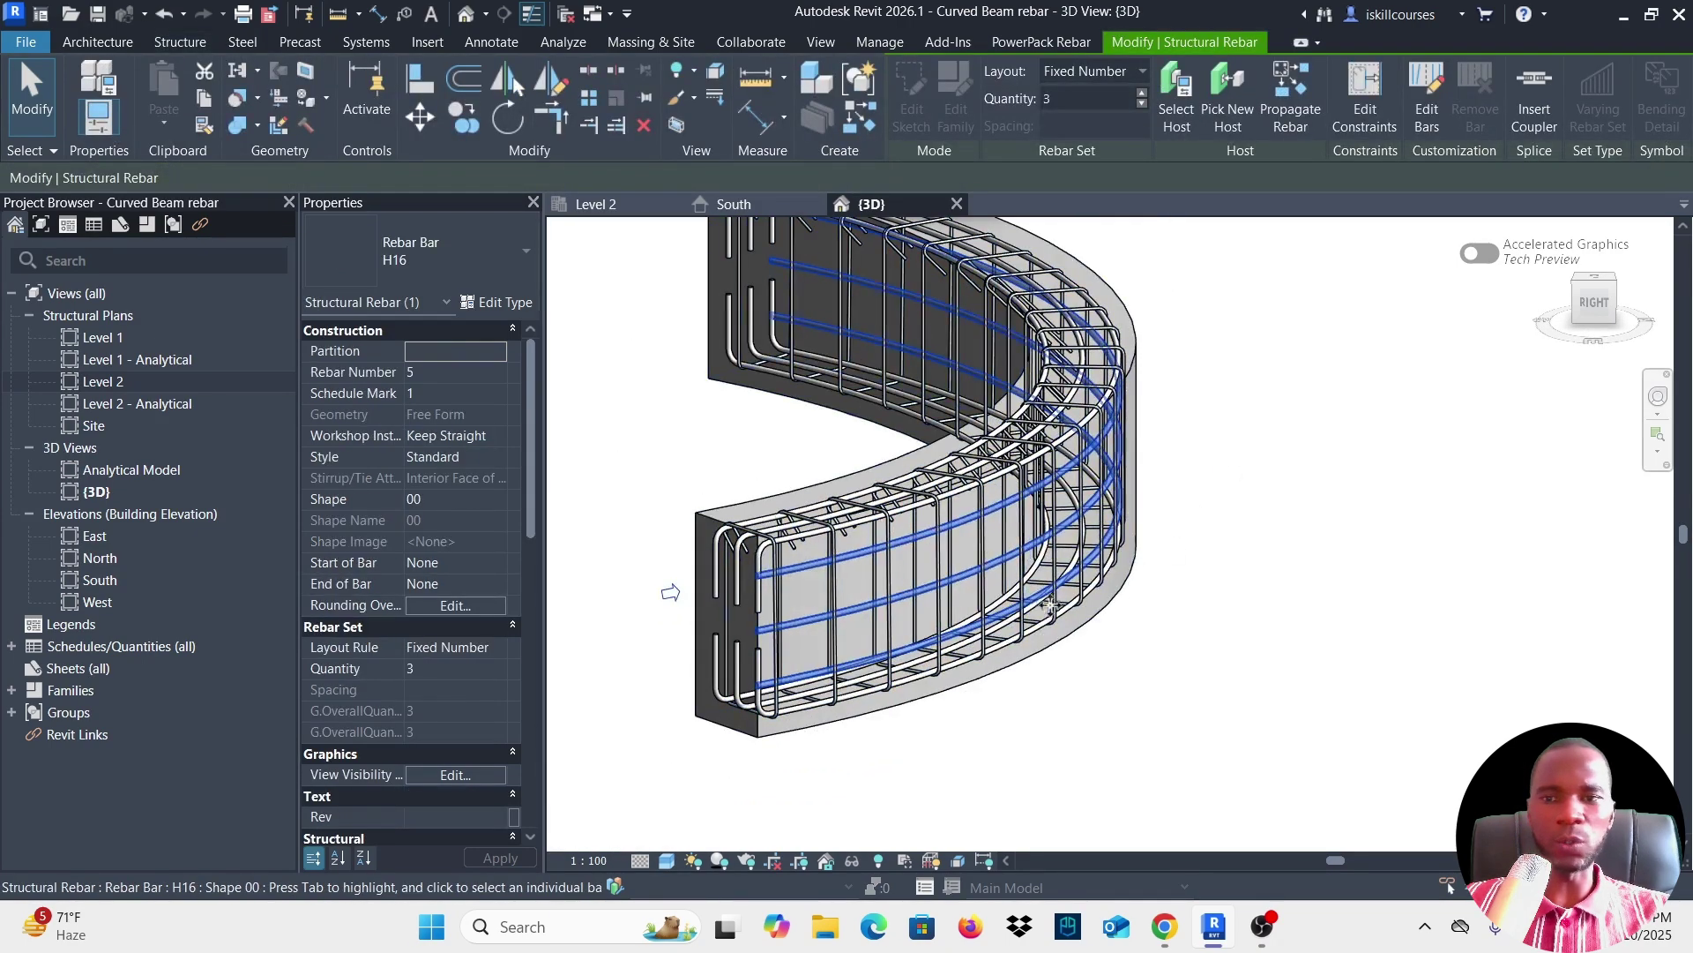
scroll(1101, 446, up, 1)
scroll(1101, 445, up, 1)
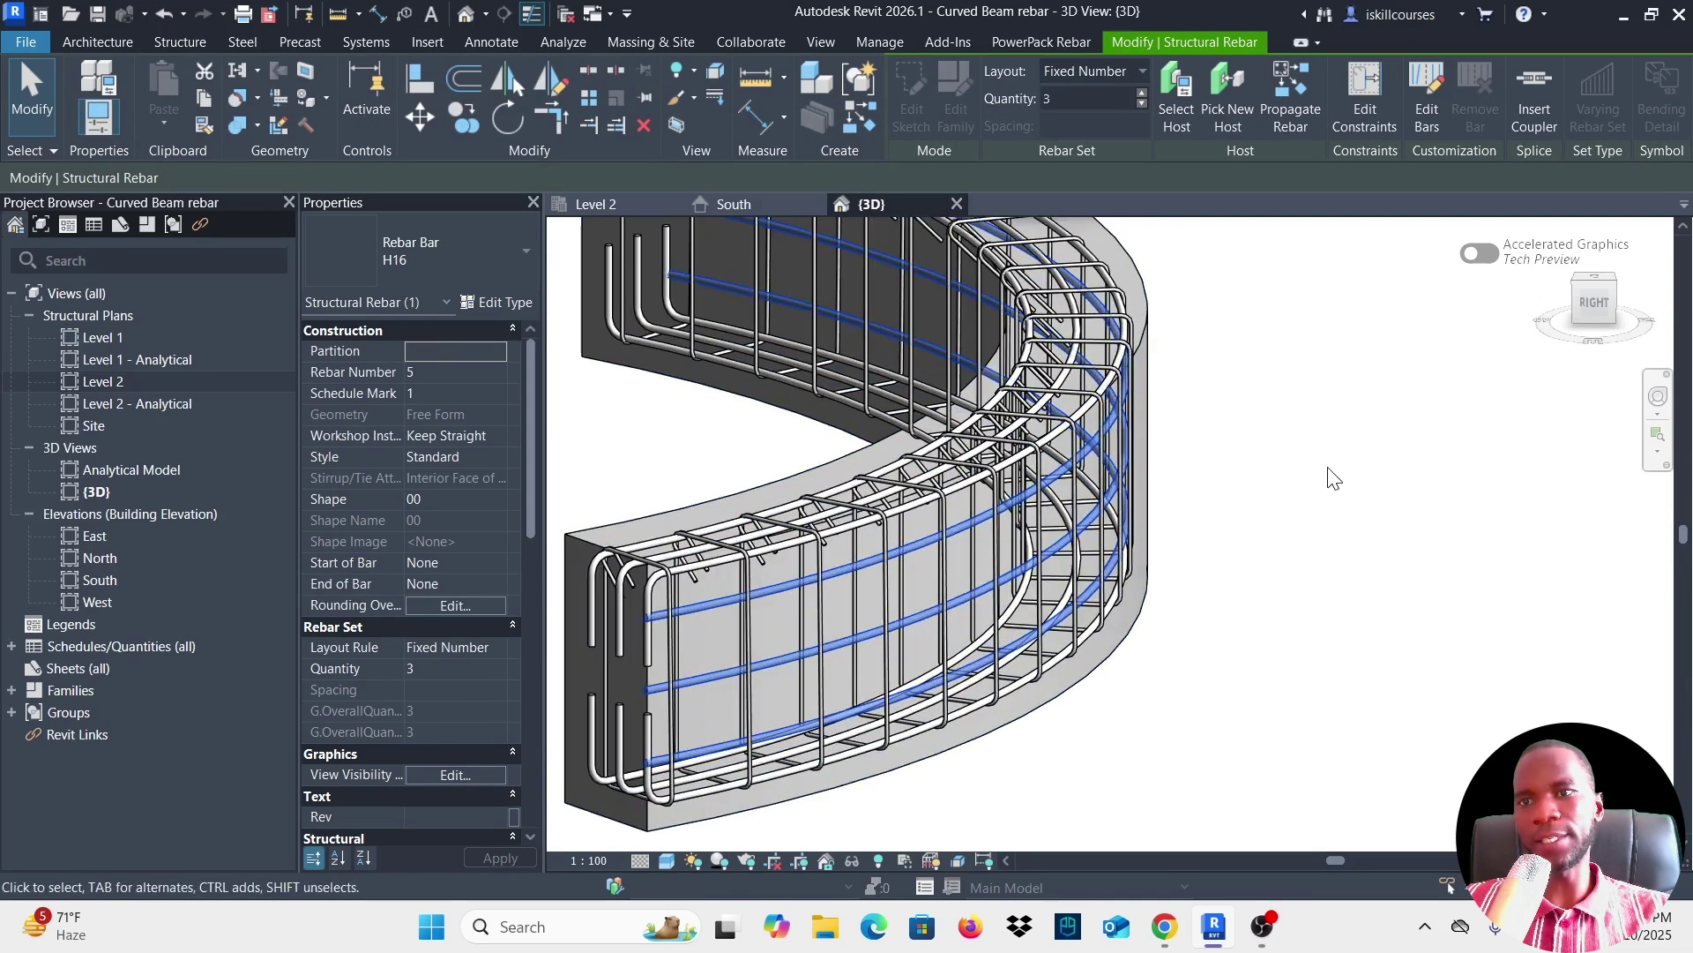
Propagate the H16 side bars with Align By Face from the inner face to the beam's outer face.
click(1282, 83)
click(1003, 104)
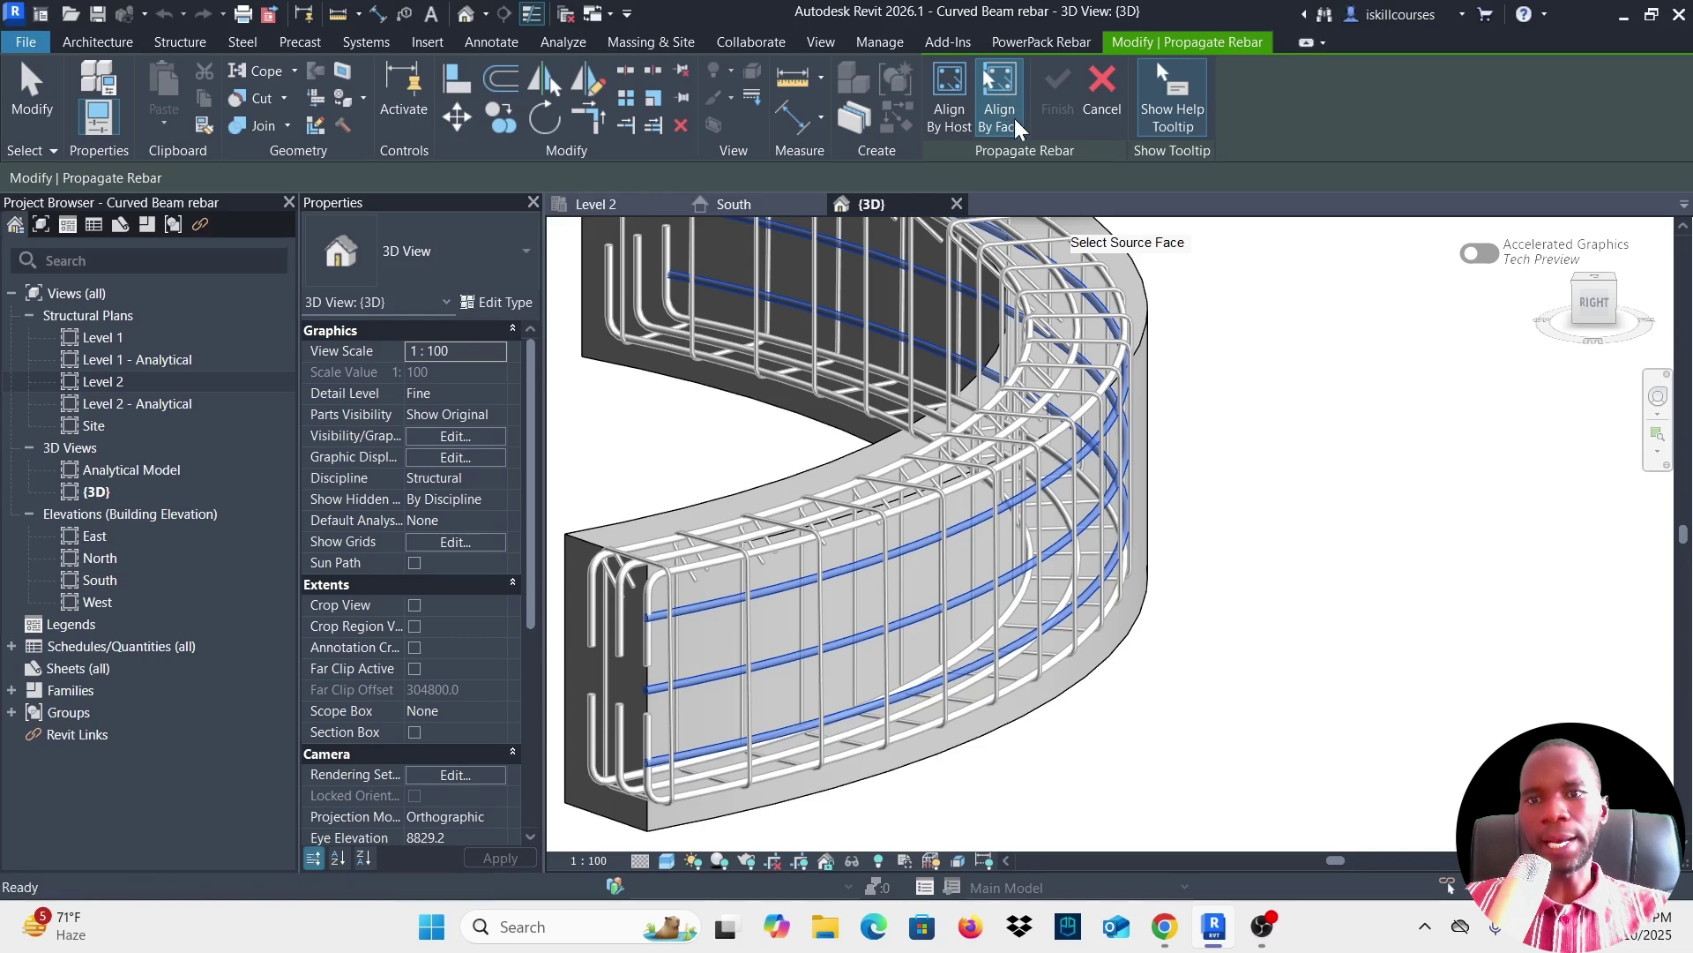
scroll(1248, 344, down, 1)
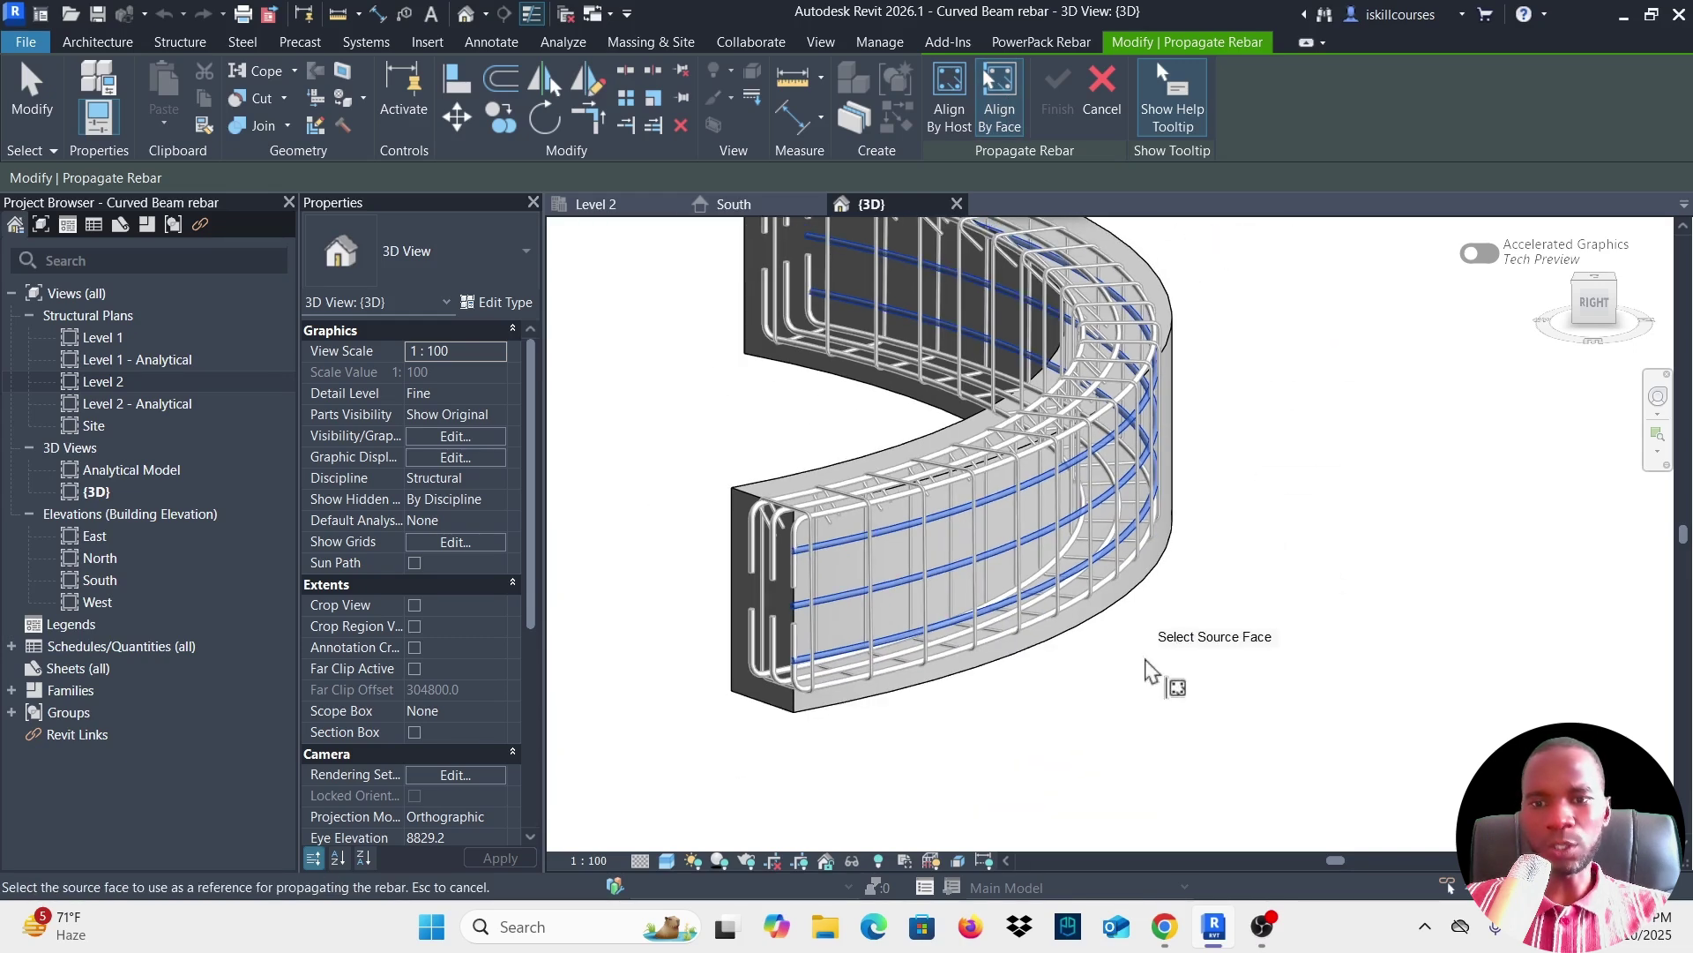
click(1132, 590)
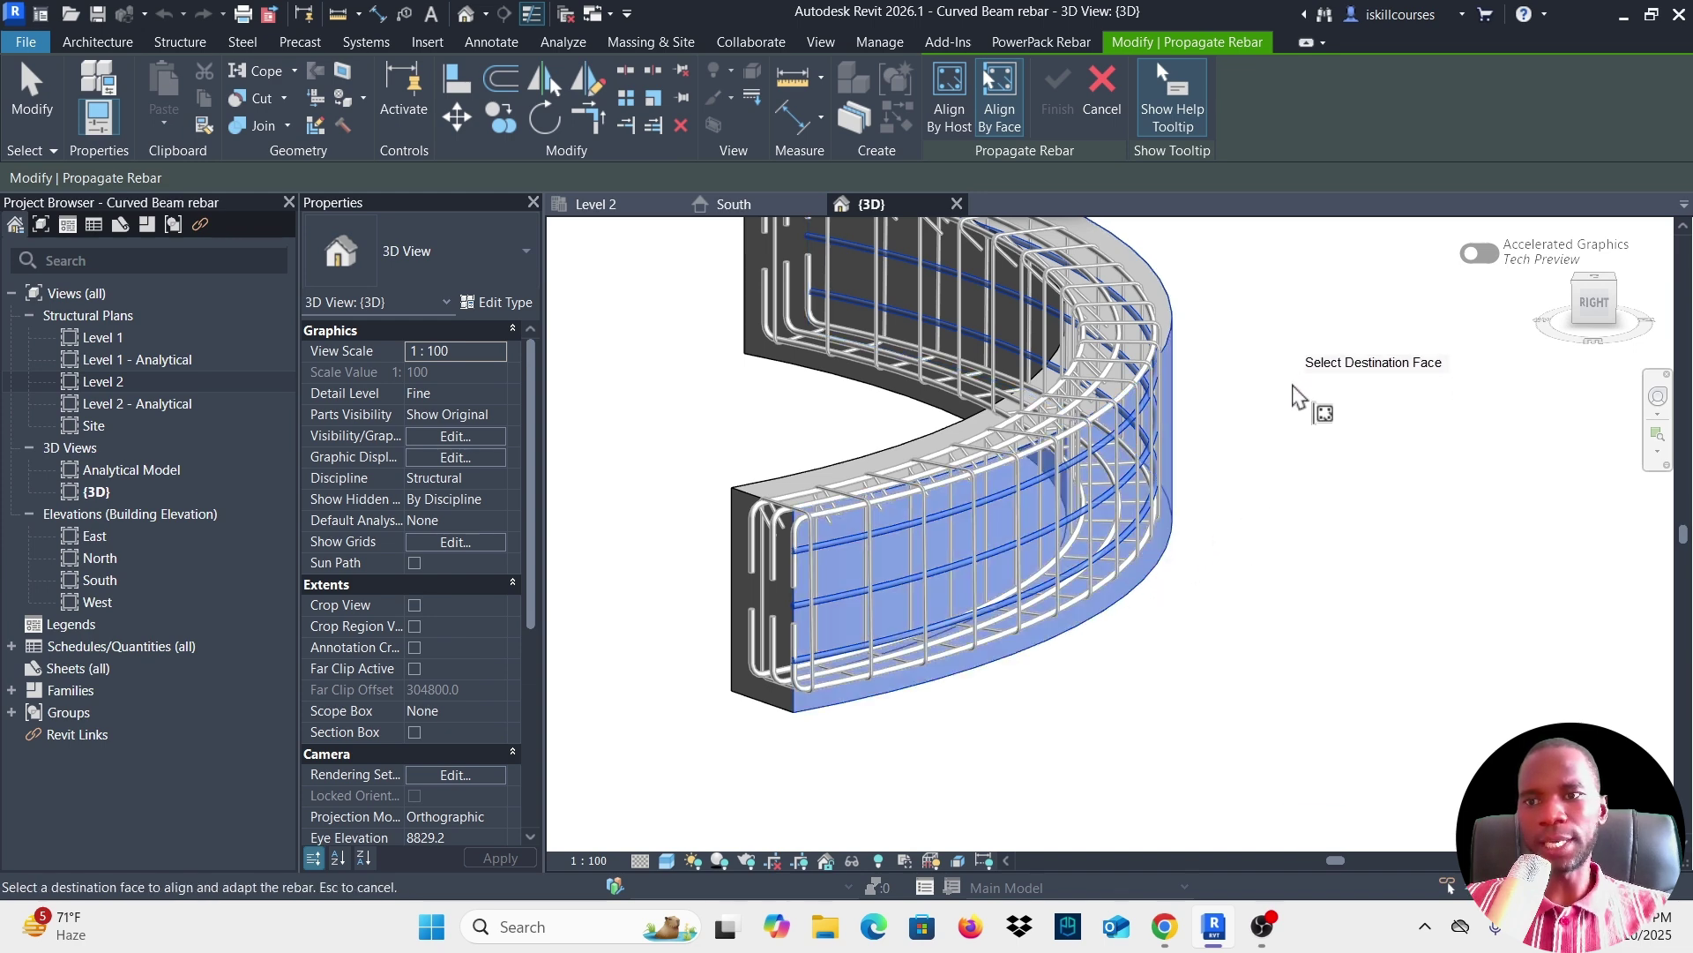
shift+middle_drag(722, 635, 1259, 547)
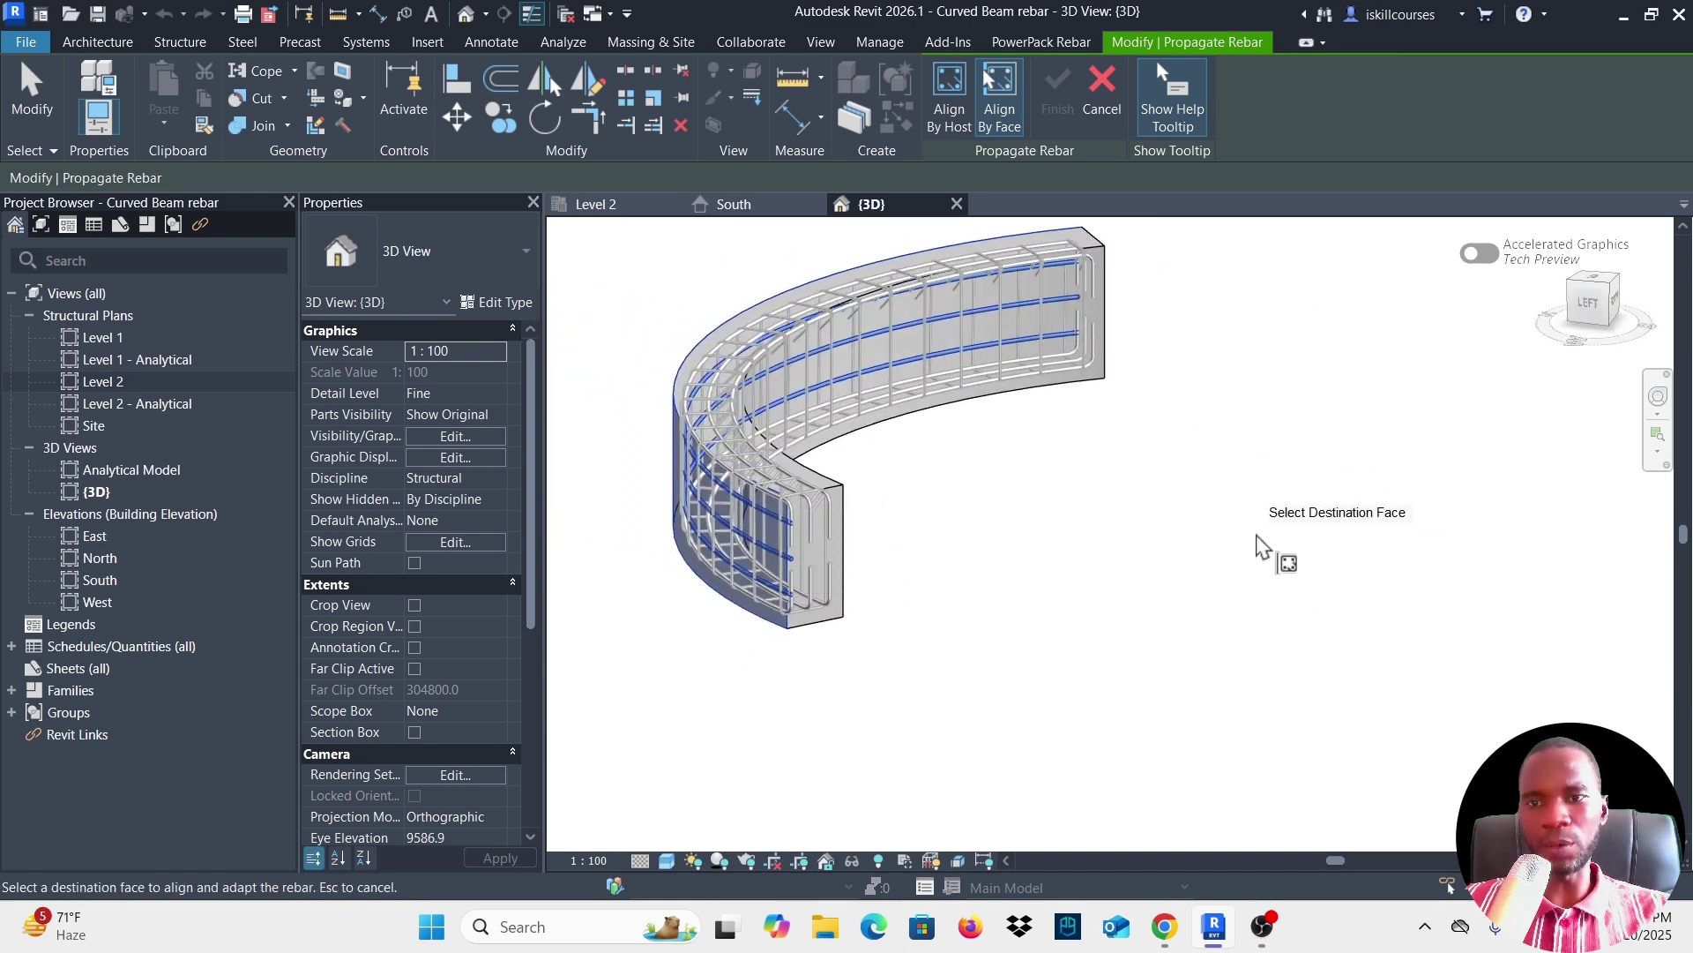
click(1099, 389)
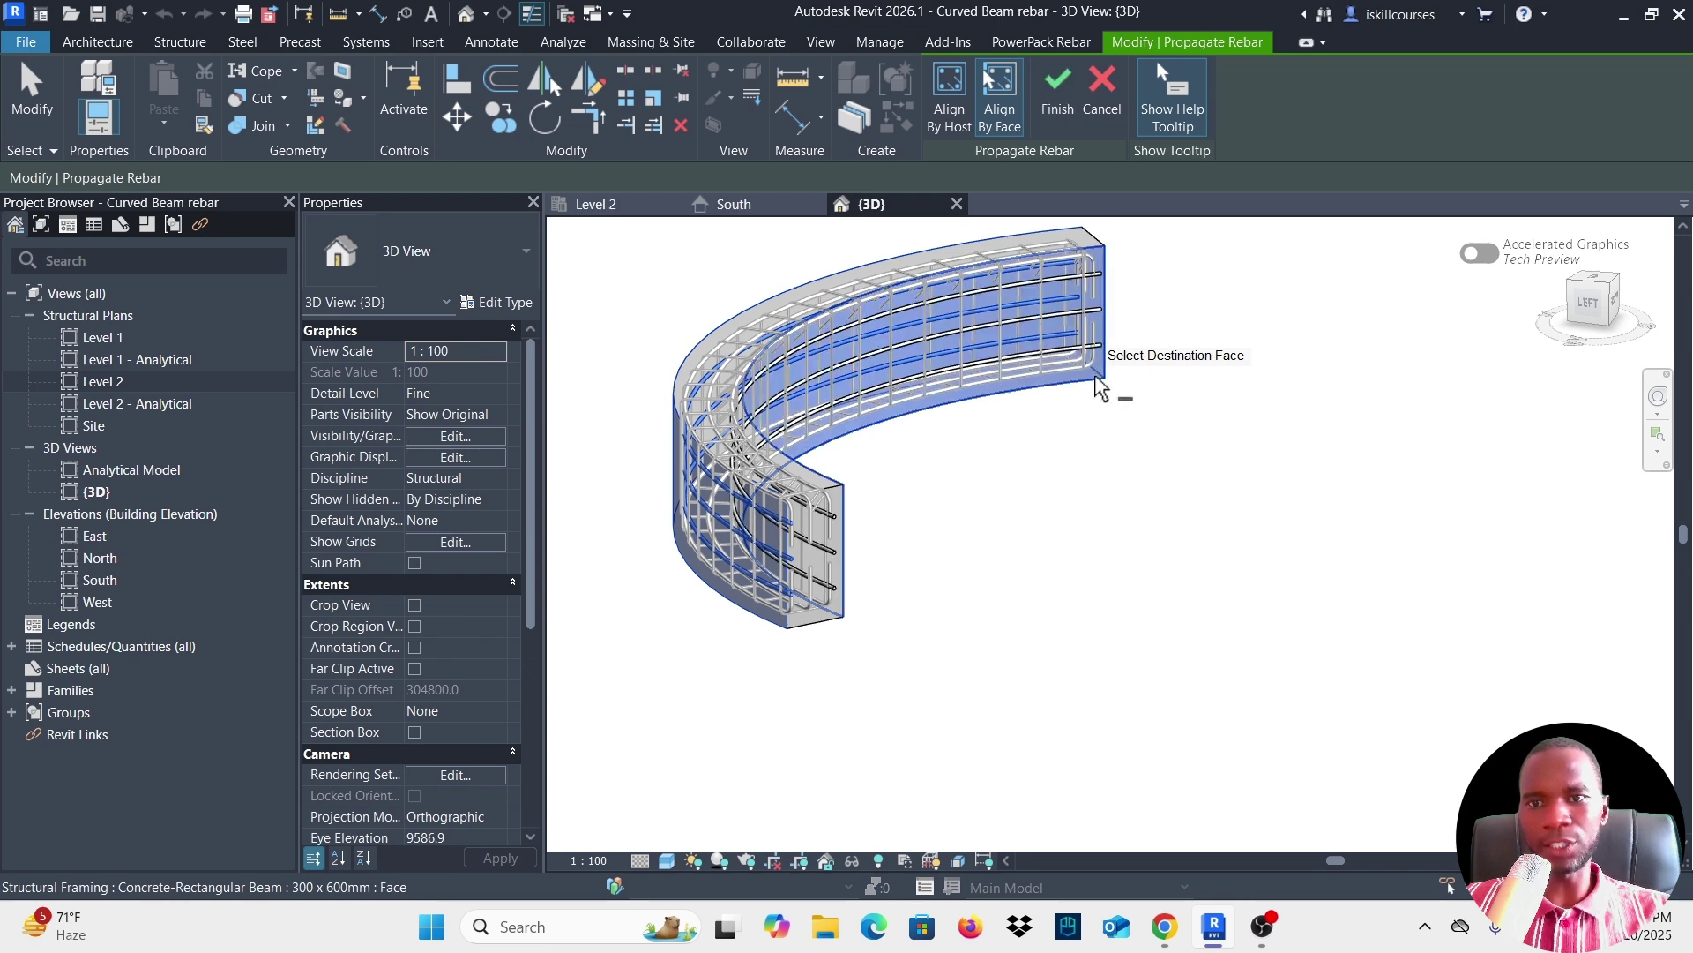
scroll(917, 291, up, 4)
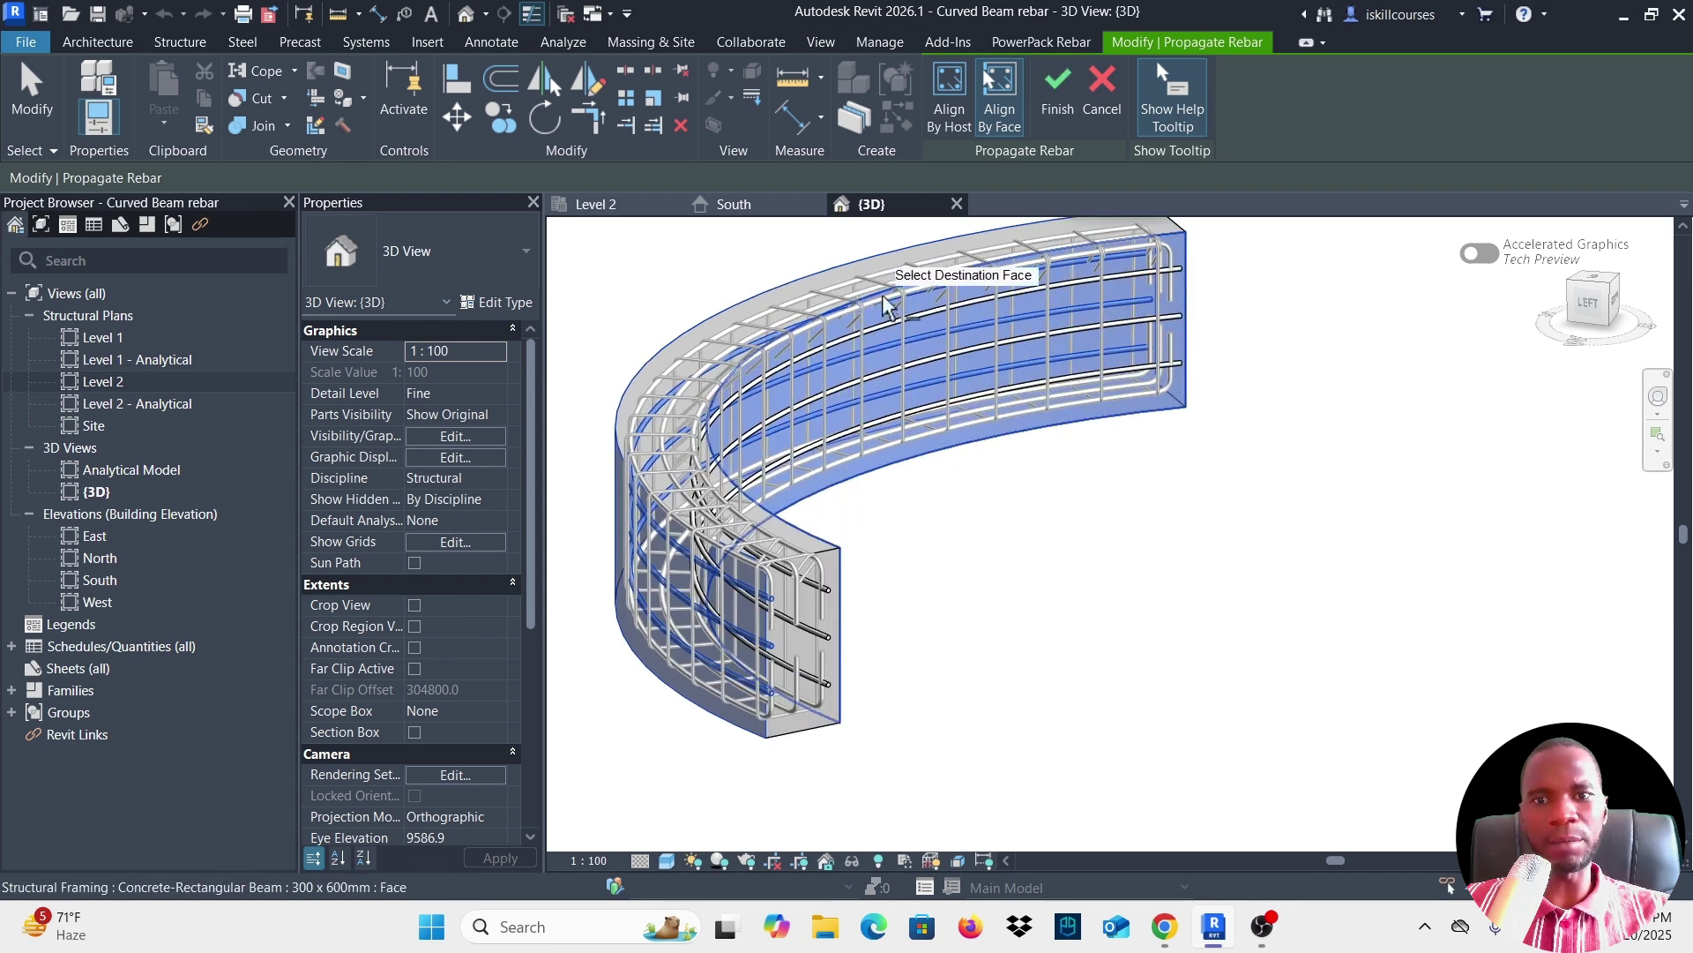
scroll(1054, 449, down, 1)
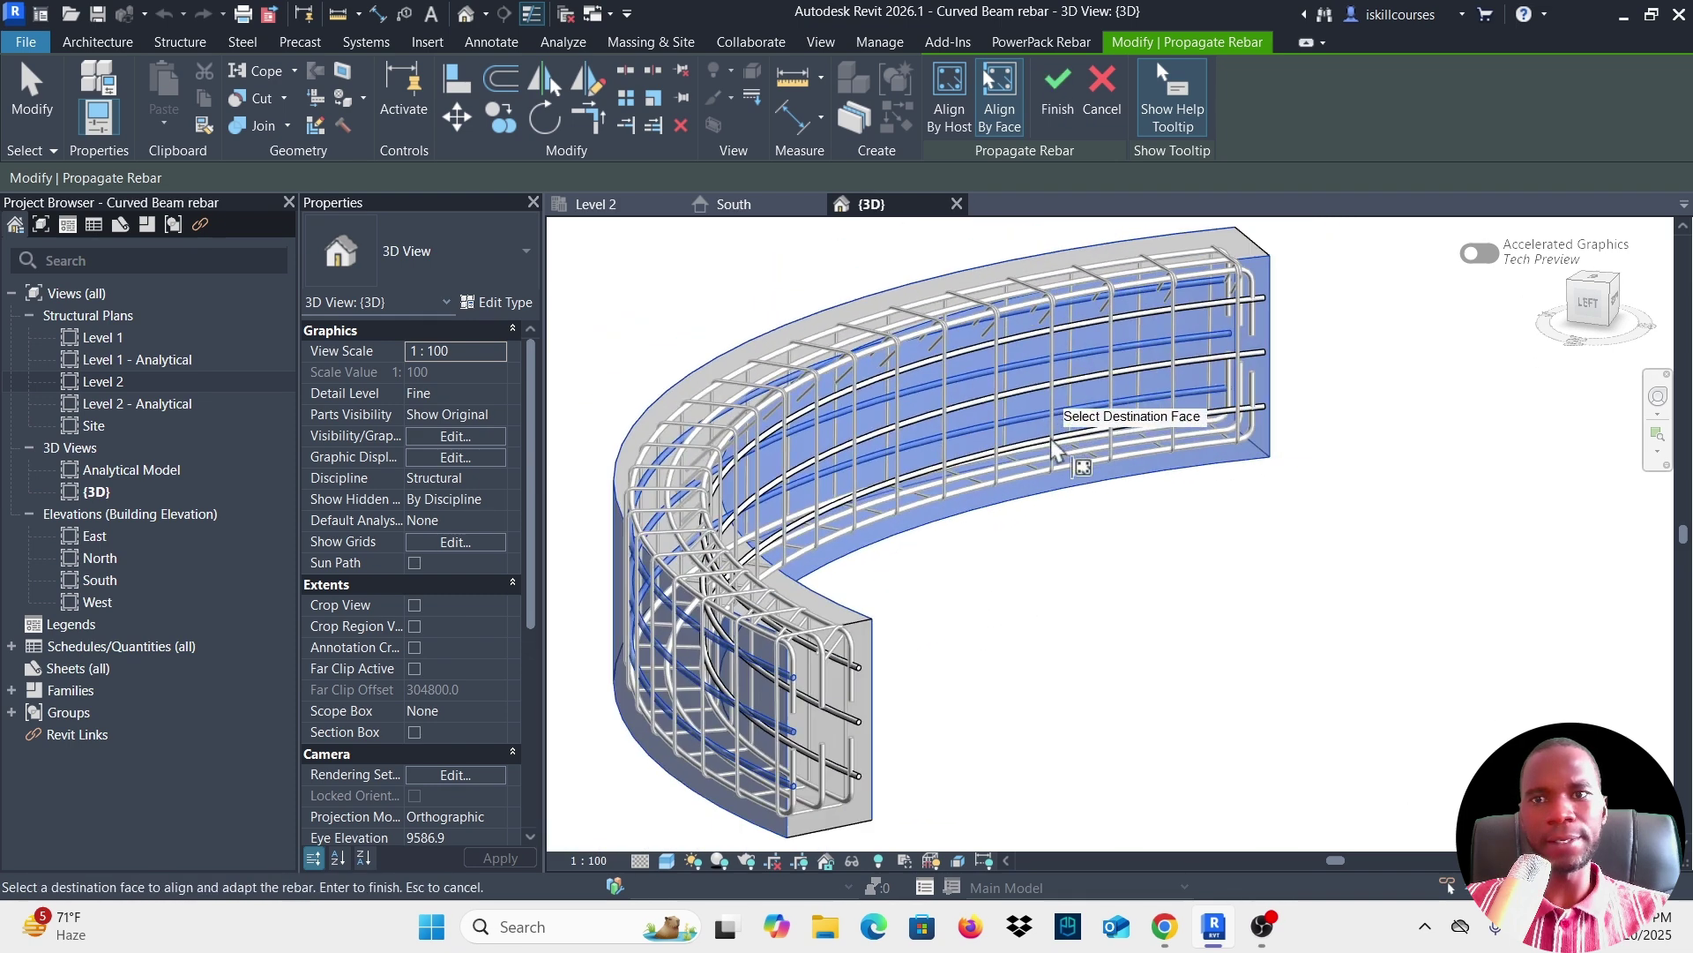
click(1057, 88)
shift+middle_drag(1344, 456, 1043, 463)
scroll(1043, 463, up, 4)
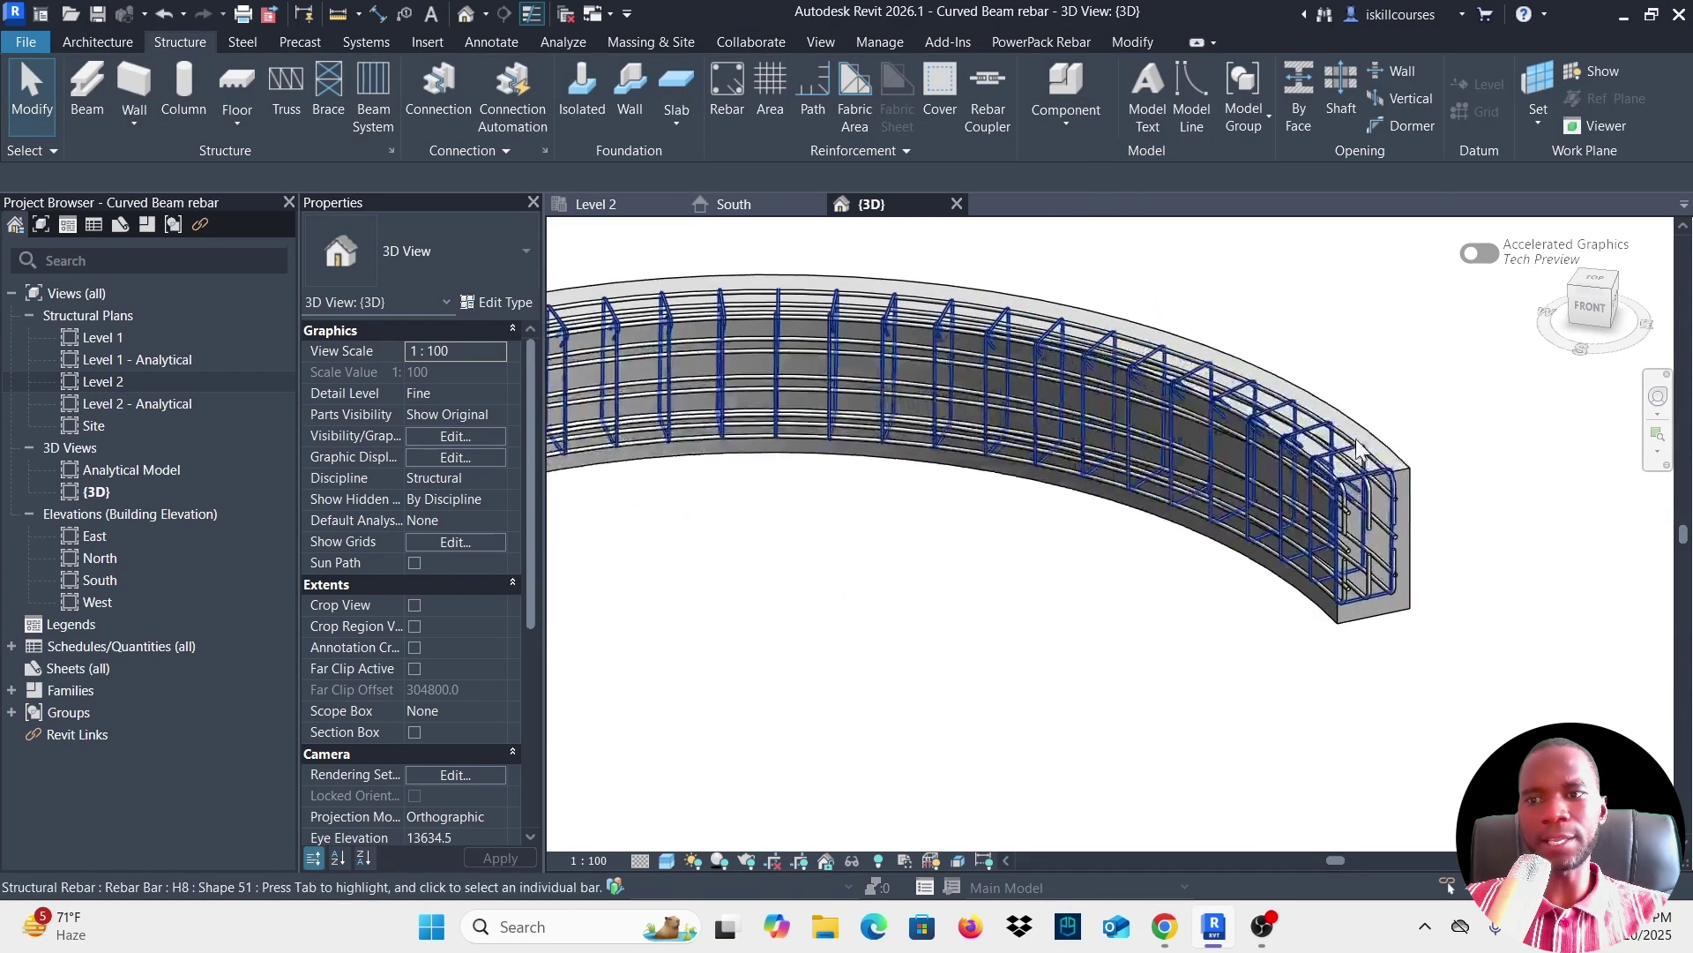
scroll(1236, 525, down, 1)
shift+middle_drag(1235, 523, 952, 416)
scroll(953, 415, down, 2)
shift+middle_drag(1252, 382, 1092, 382)
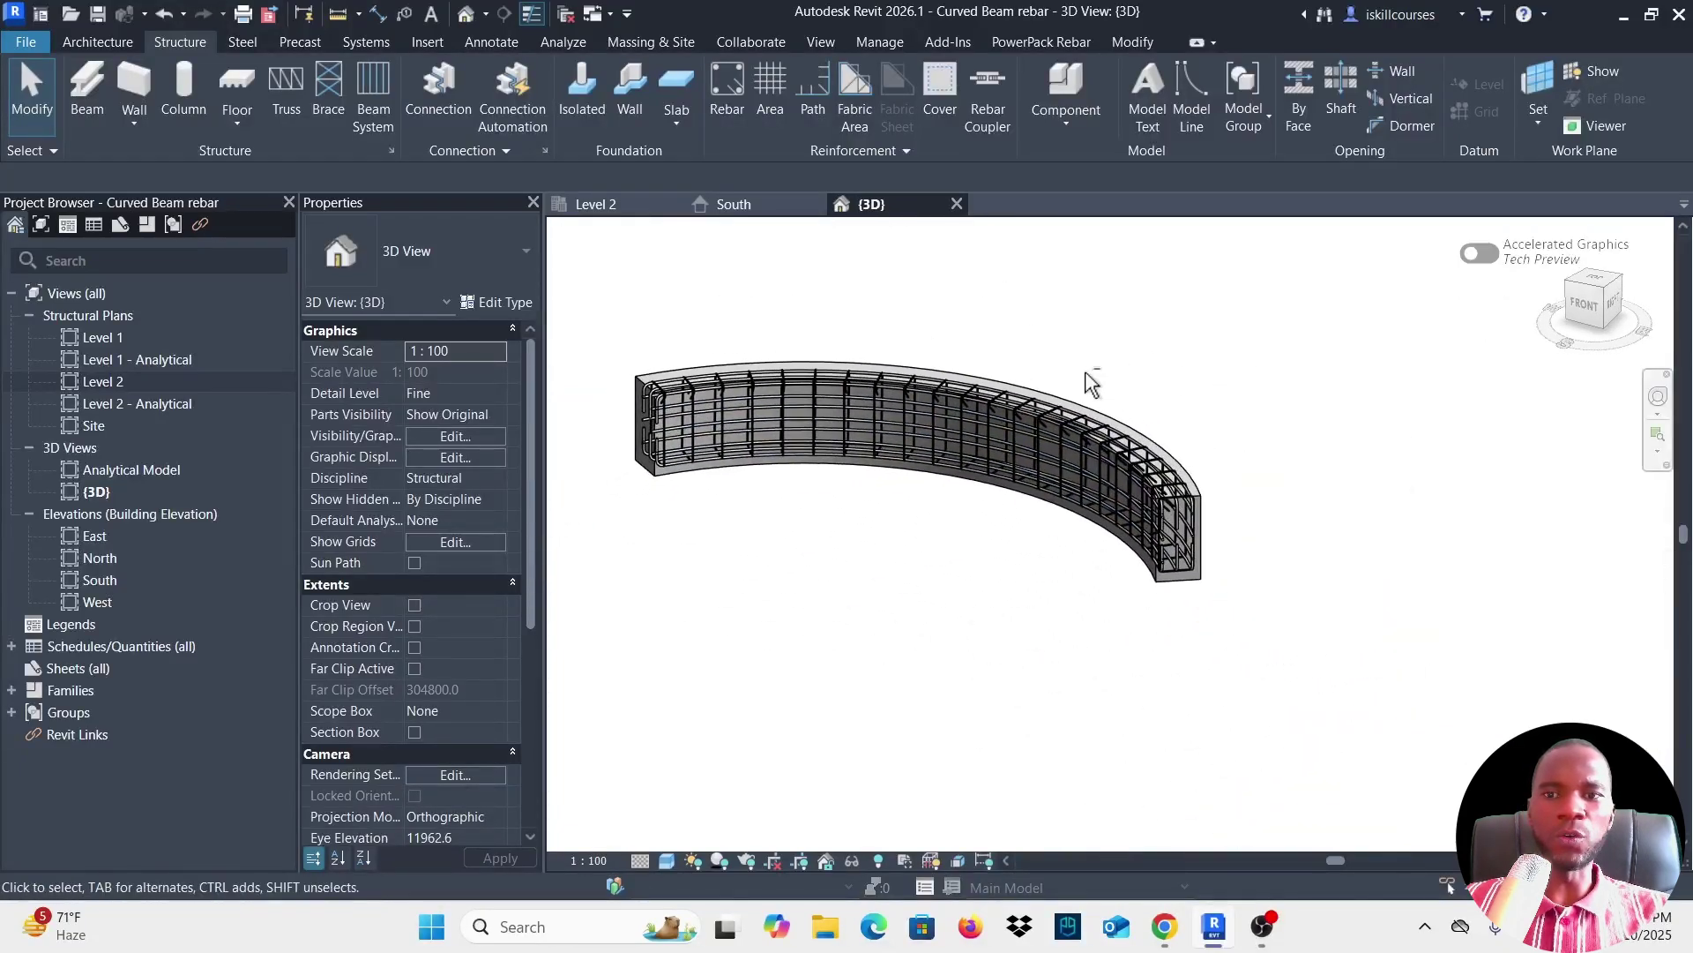
scroll(1092, 382, up, 4)
scroll(1047, 347, down, 1)
shift+middle_drag(1092, 282, 1194, 347)
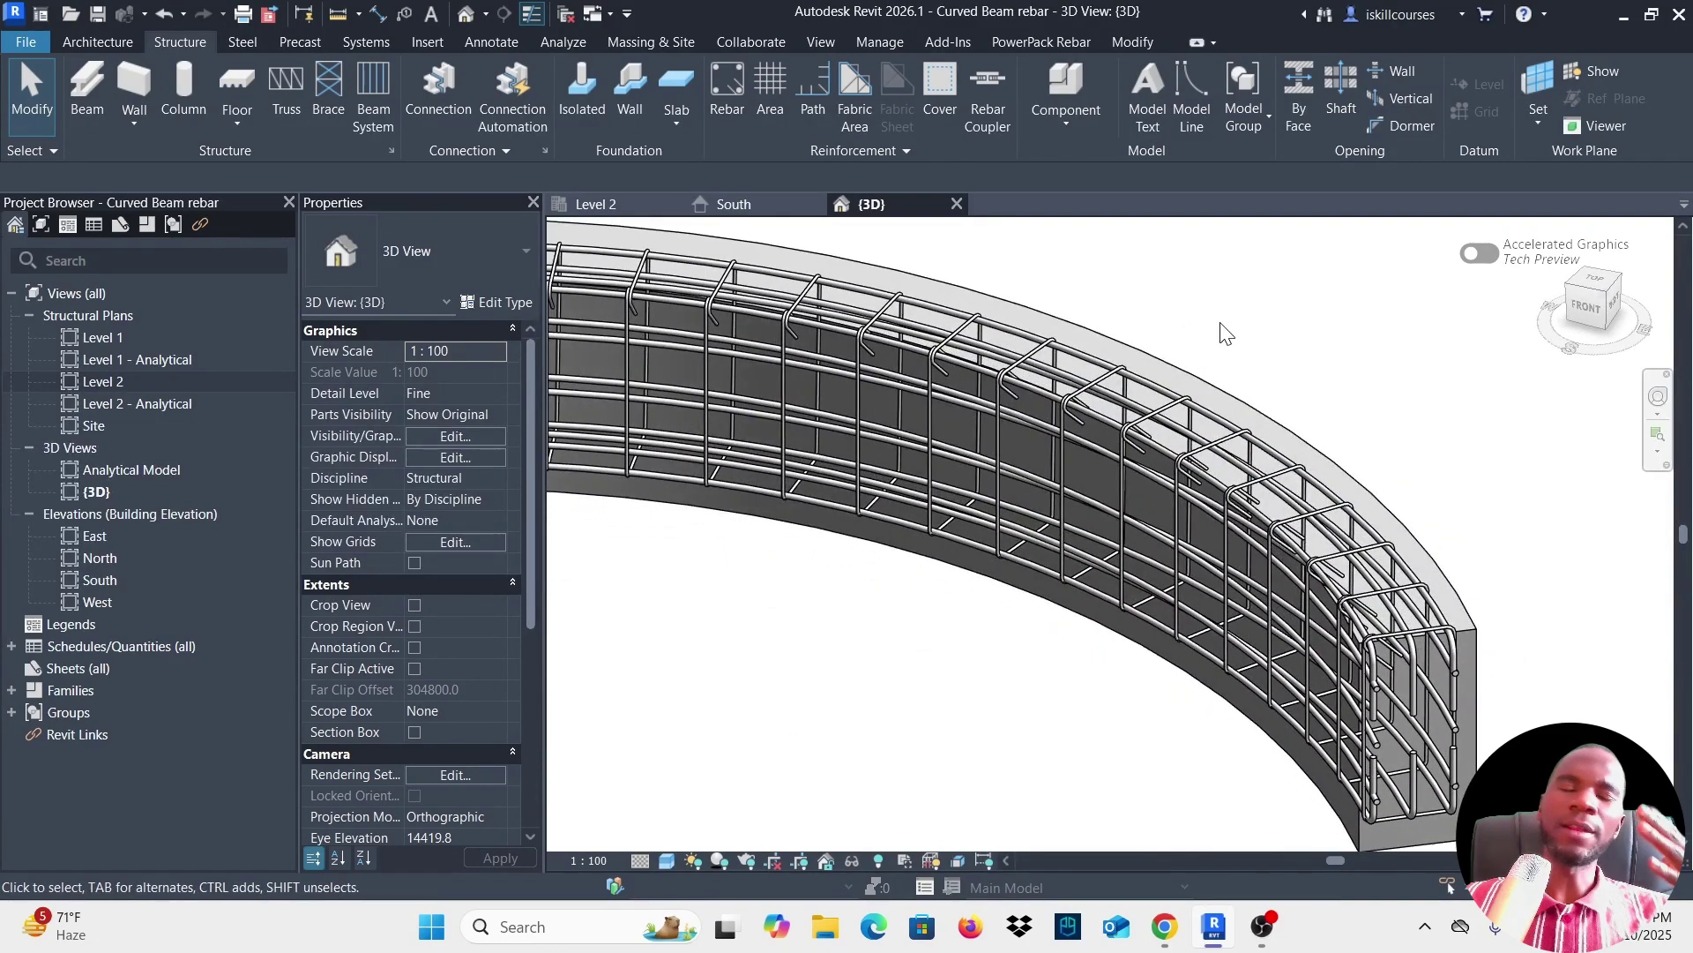